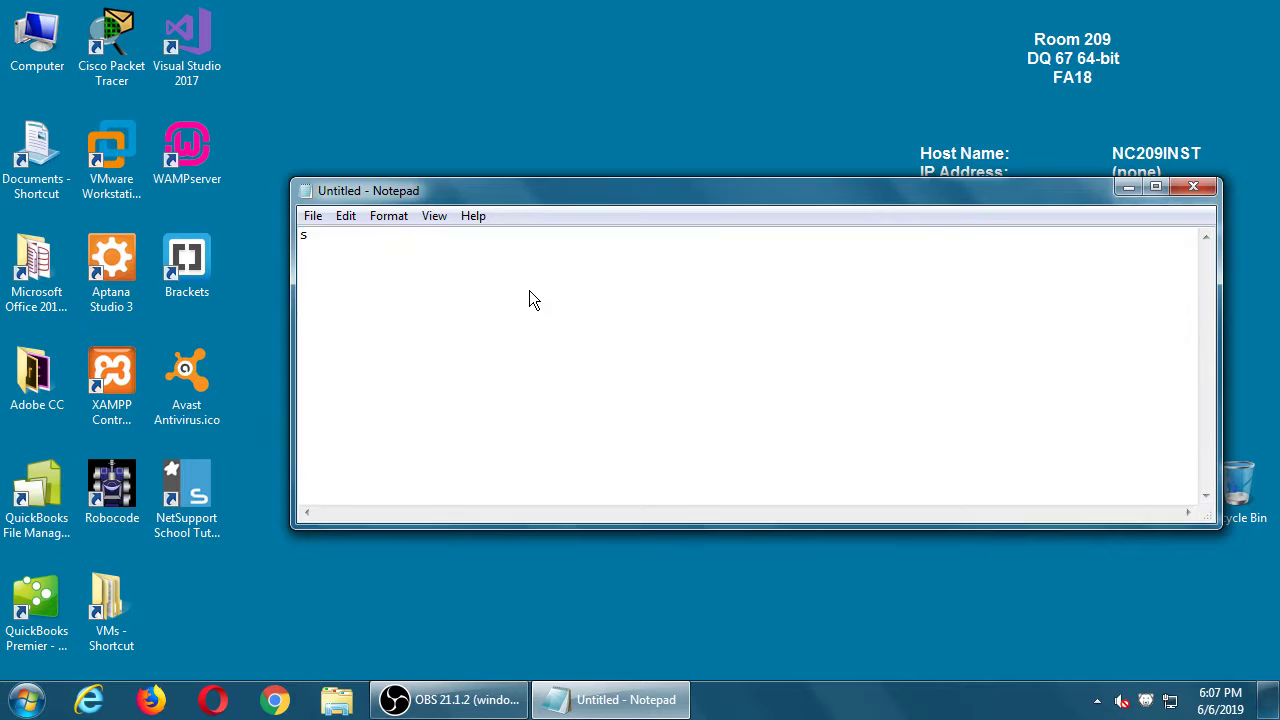
Step: Save the note as 2019-06-06.txt in the 2019-06 WP folder on Lex64Gb (F:)
left_click(329, 418)
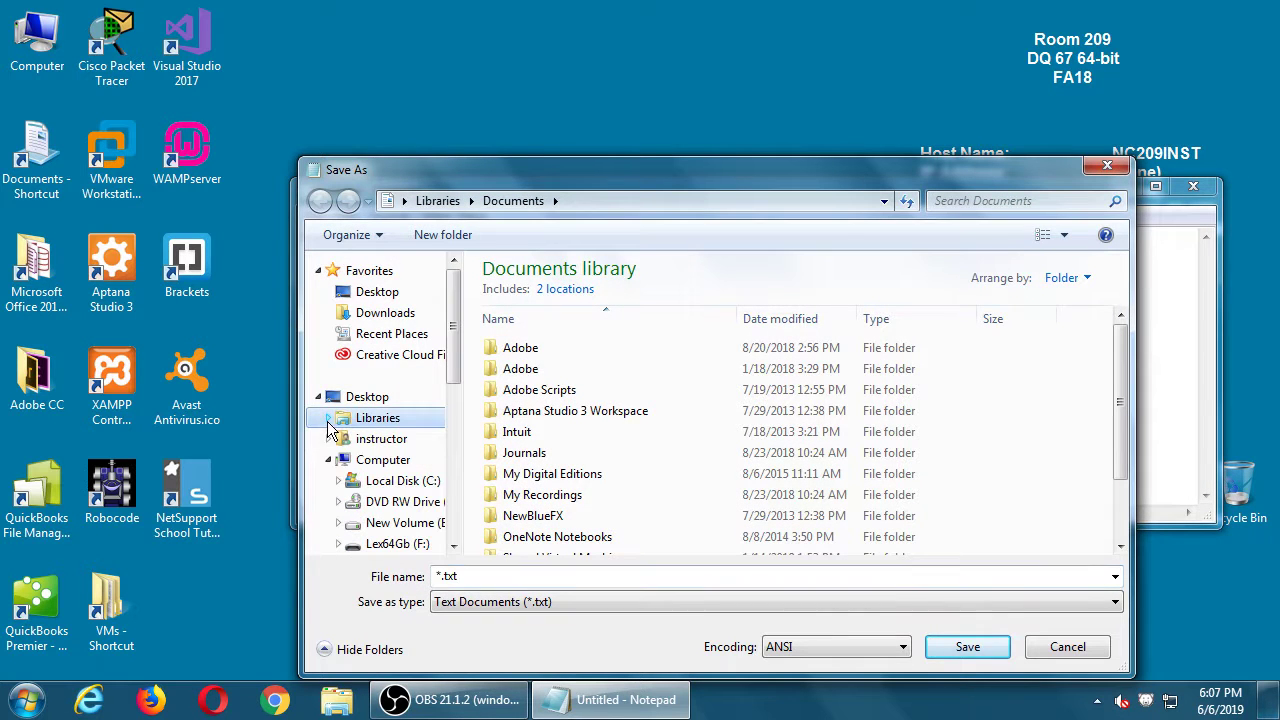
left_click(368, 461)
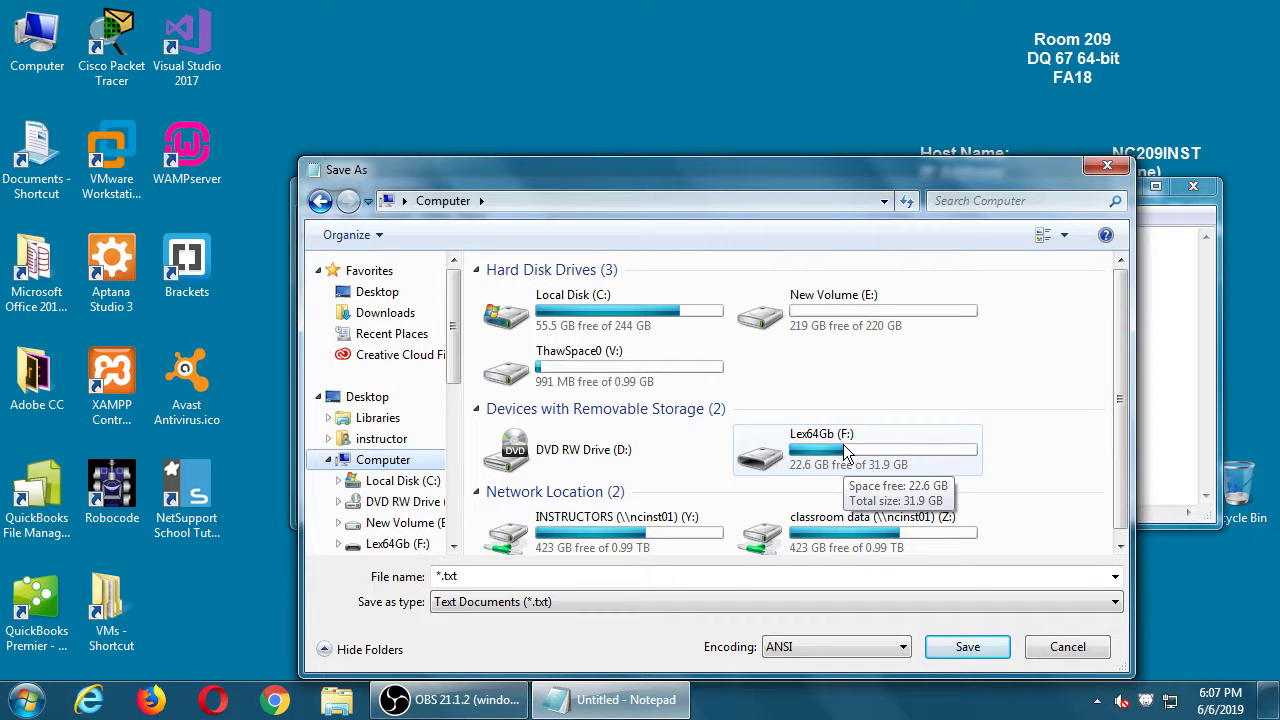
left_click_drag(882, 200, 882, 196)
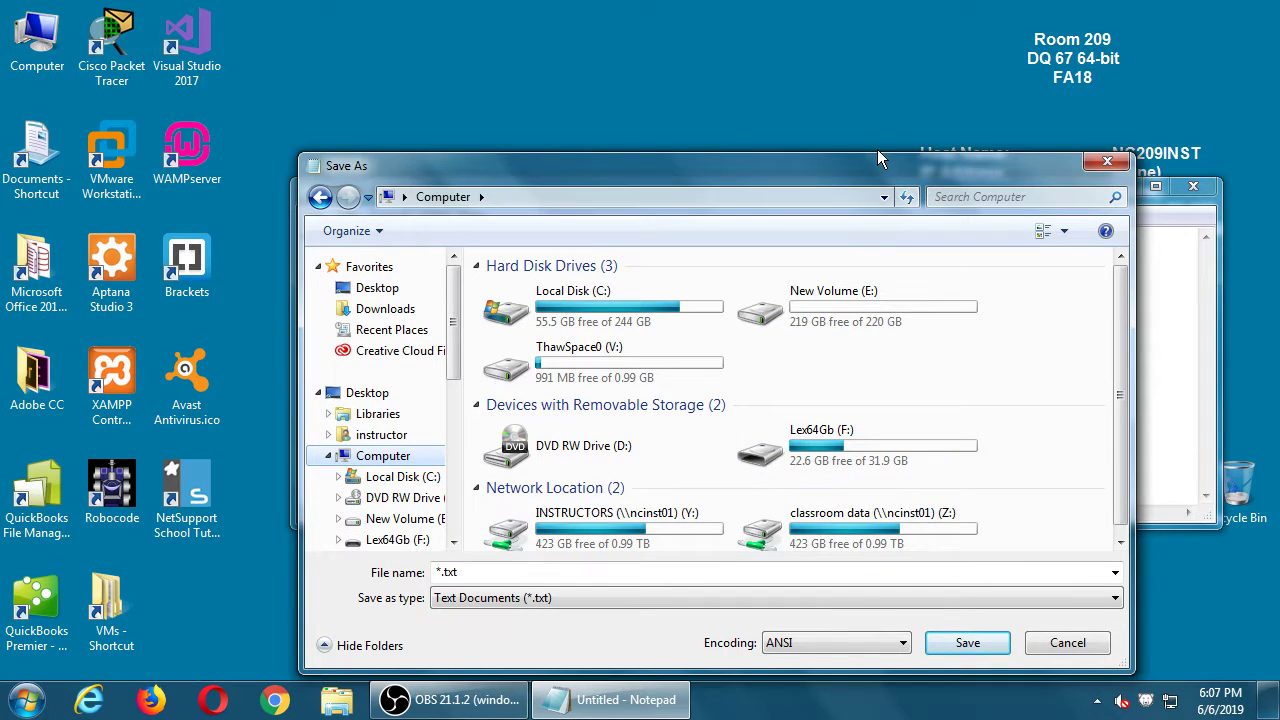
left_click_drag(872, 153, 870, 67)
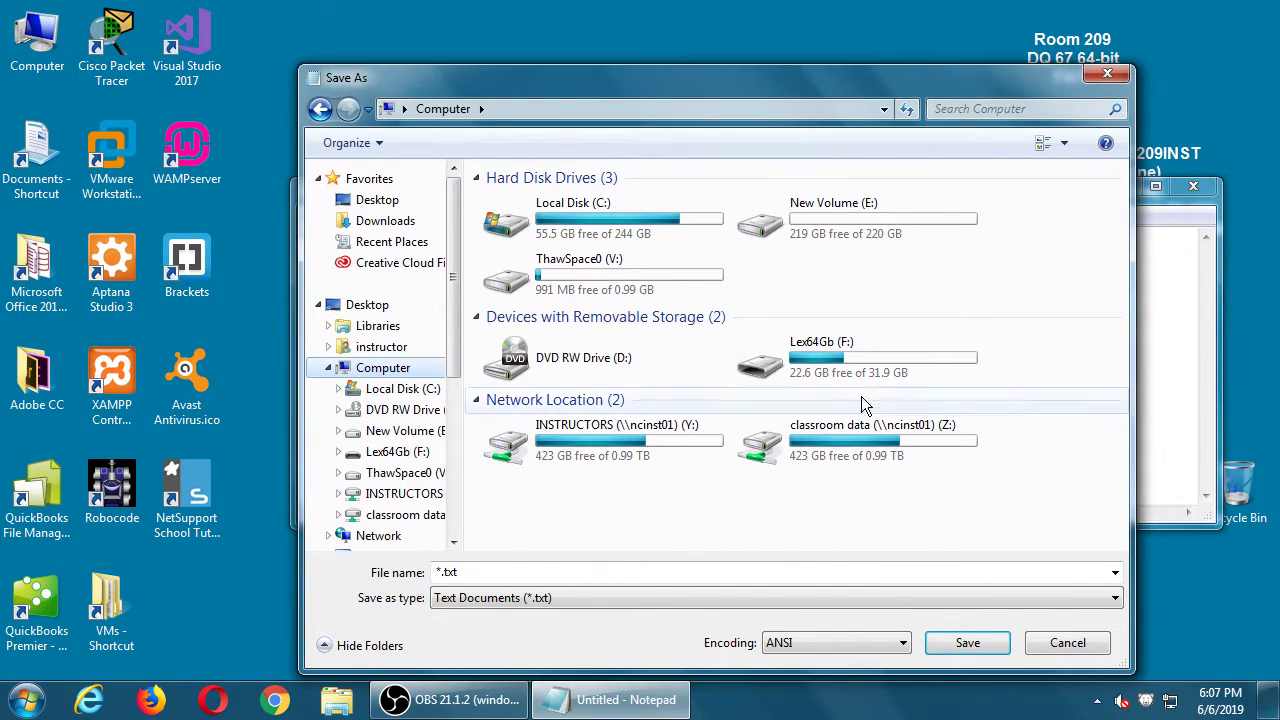
double_click(802, 368)
left_click(706, 574)
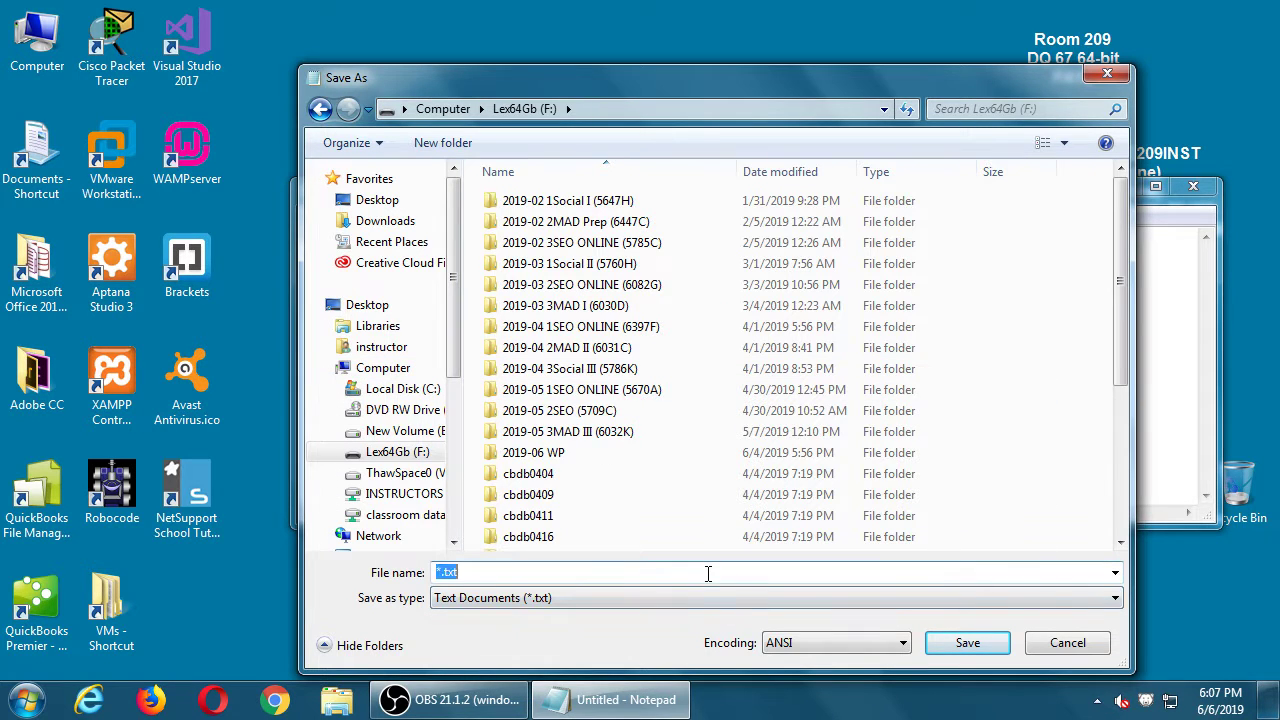
double_click(560, 452)
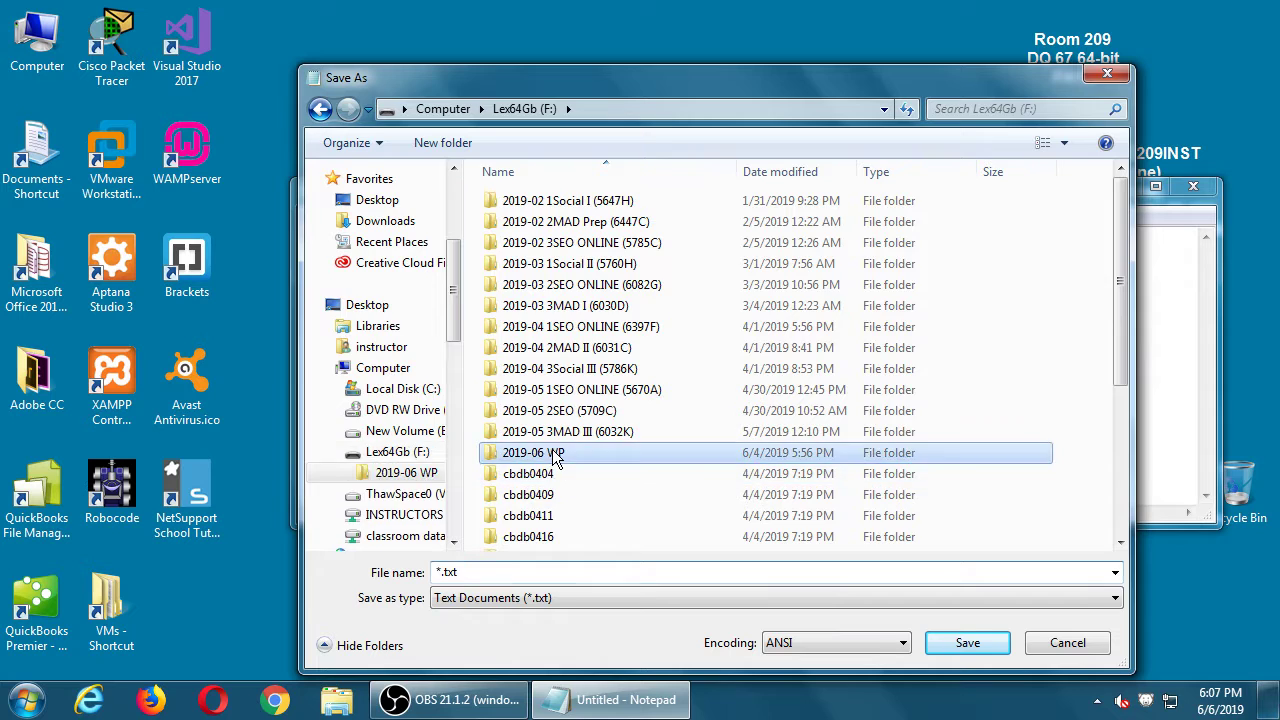
type("20")
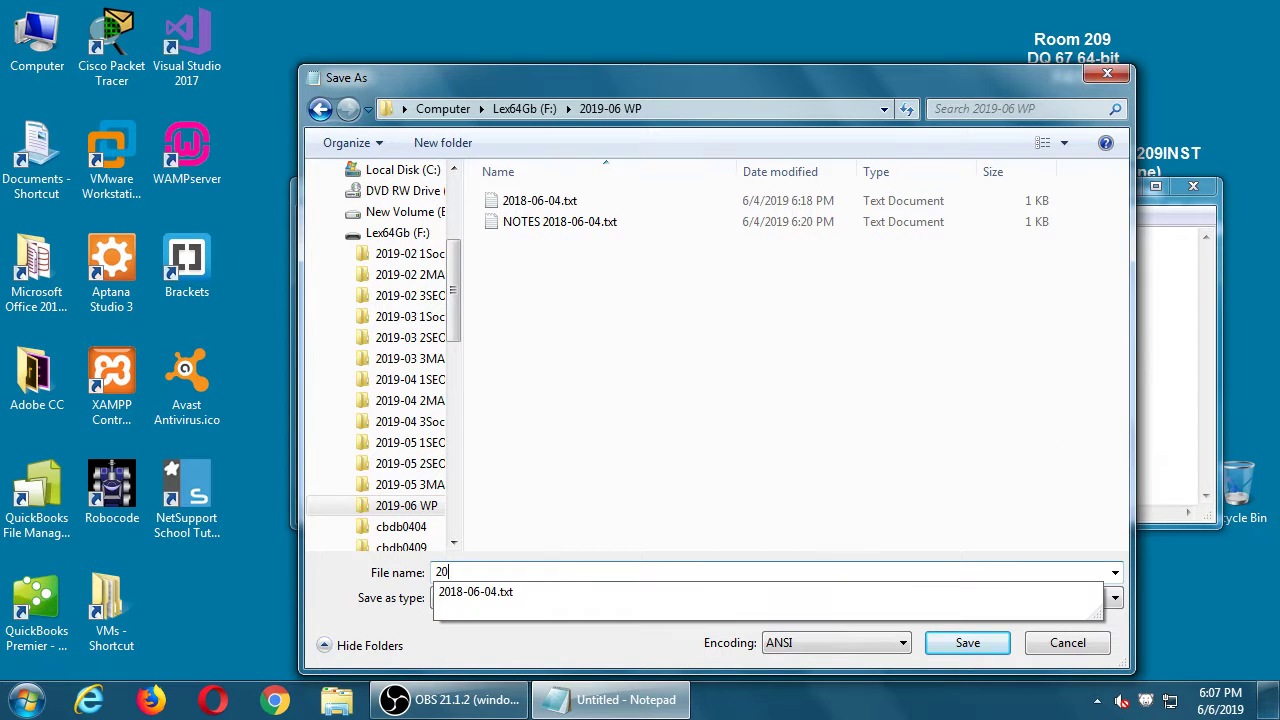
type("19-0")
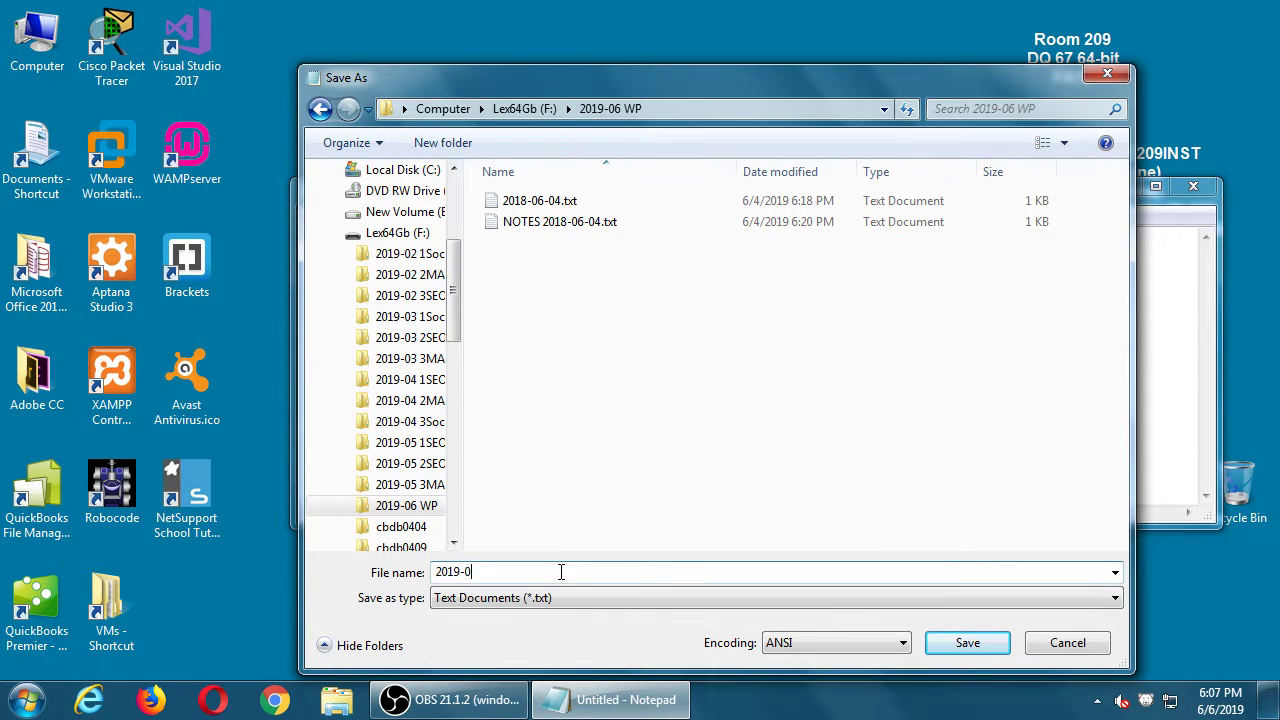
type("6-06")
key("Return")
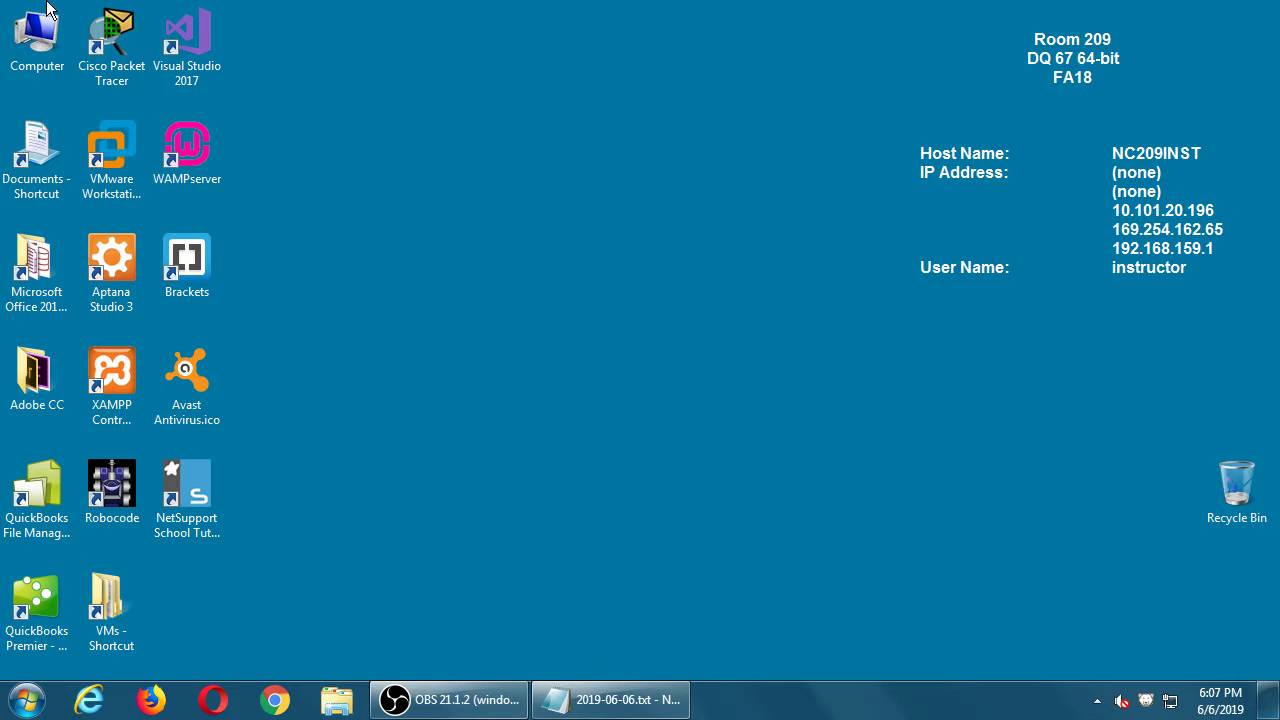
Step: From Computer, open the CAMPOS WORDPRESS folder on the classroom data (Z:) drive
left_click(42, 37)
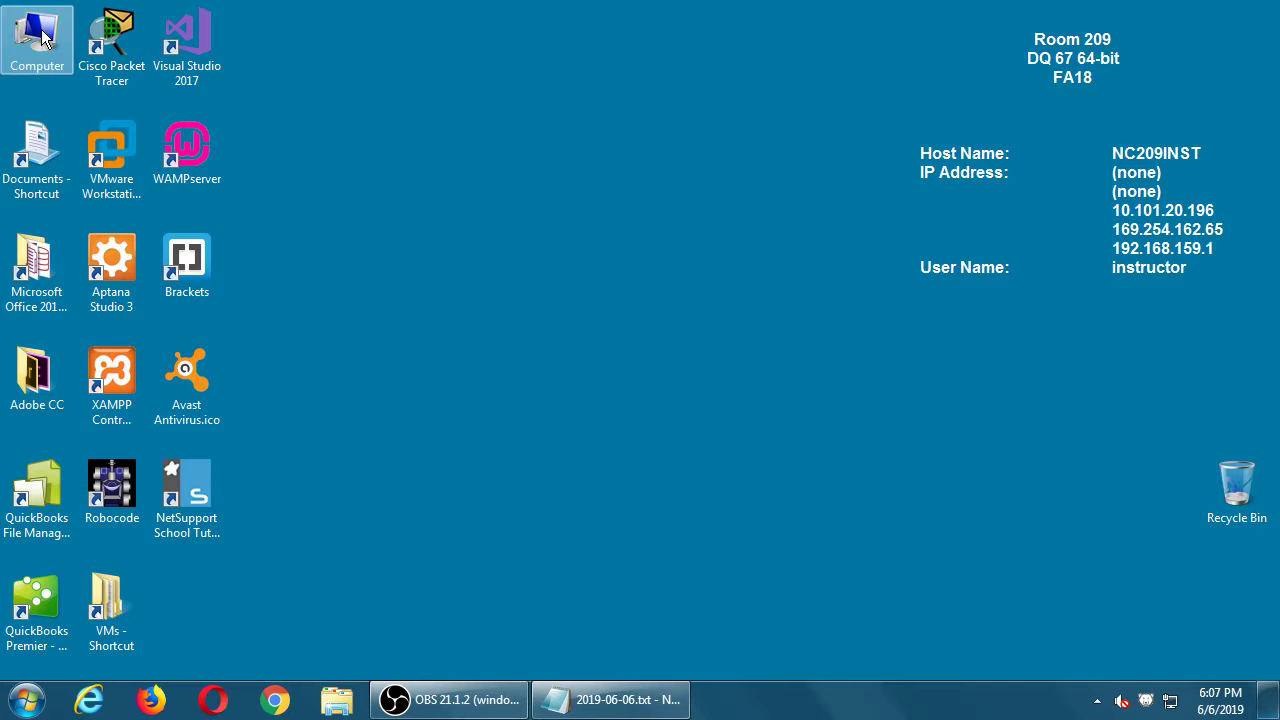
double_click(42, 37)
left_click_drag(516, 69, 544, 58)
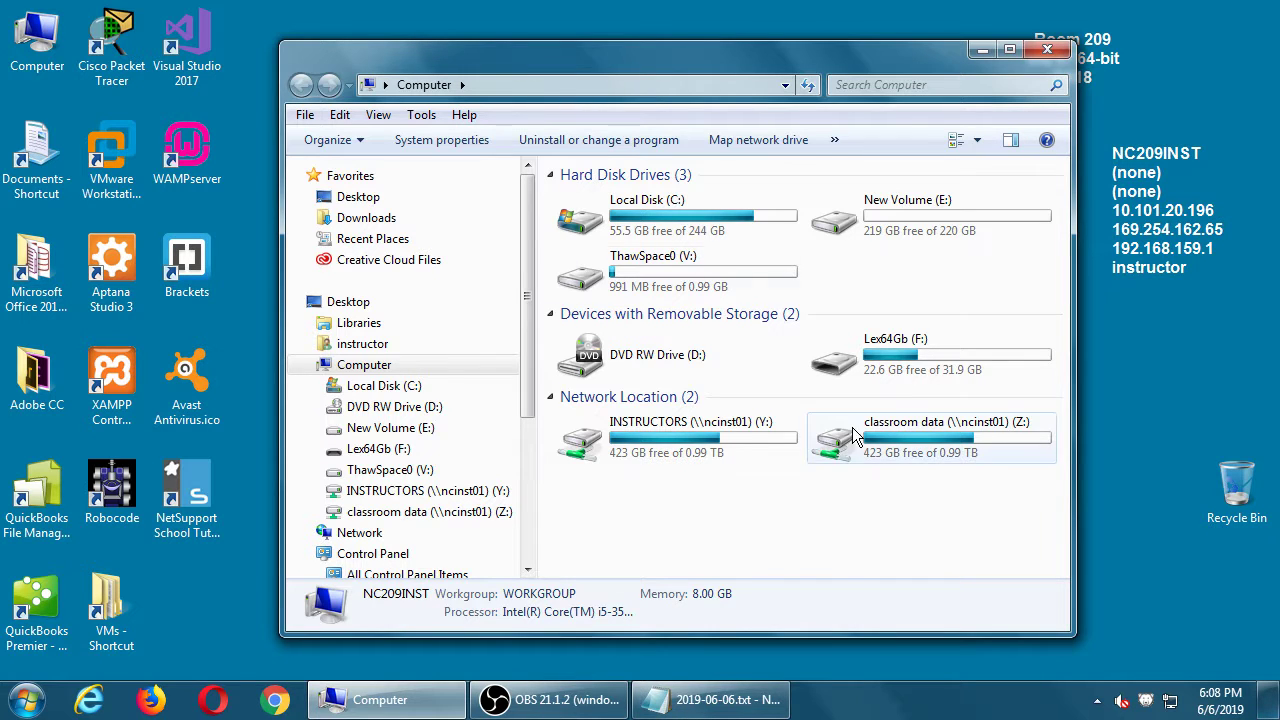
left_click(901, 452)
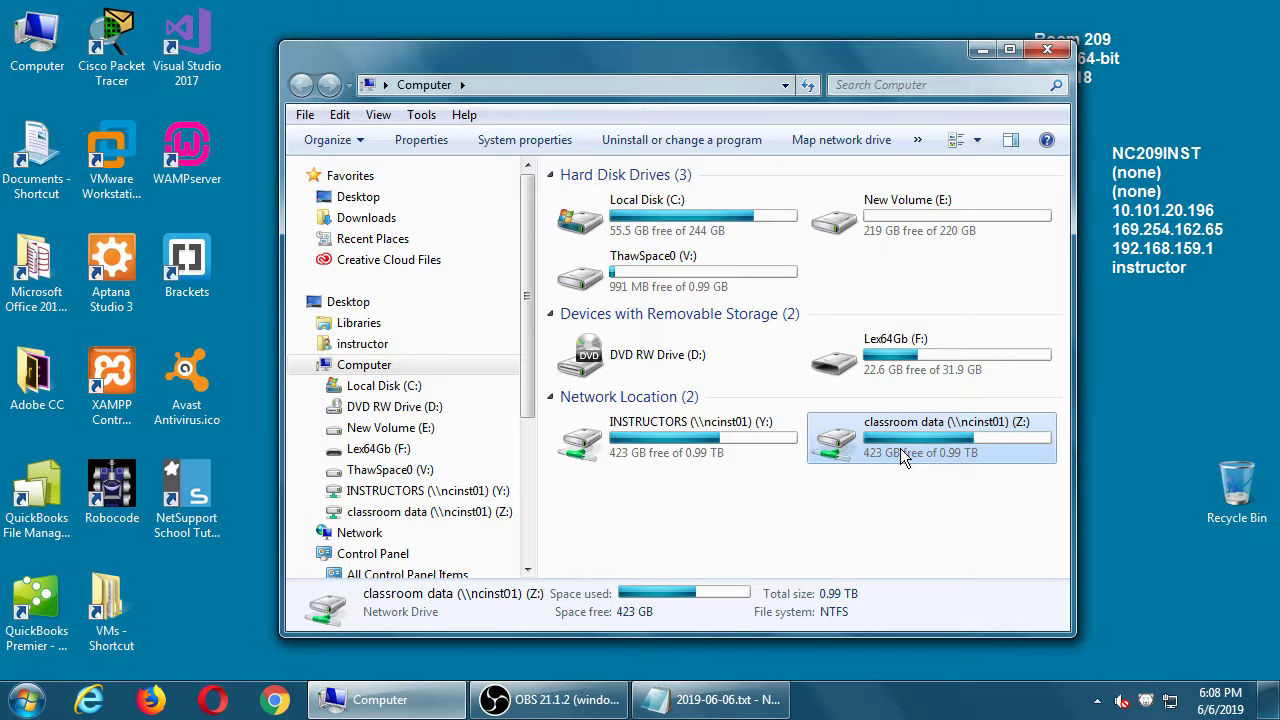
double_click(900, 448)
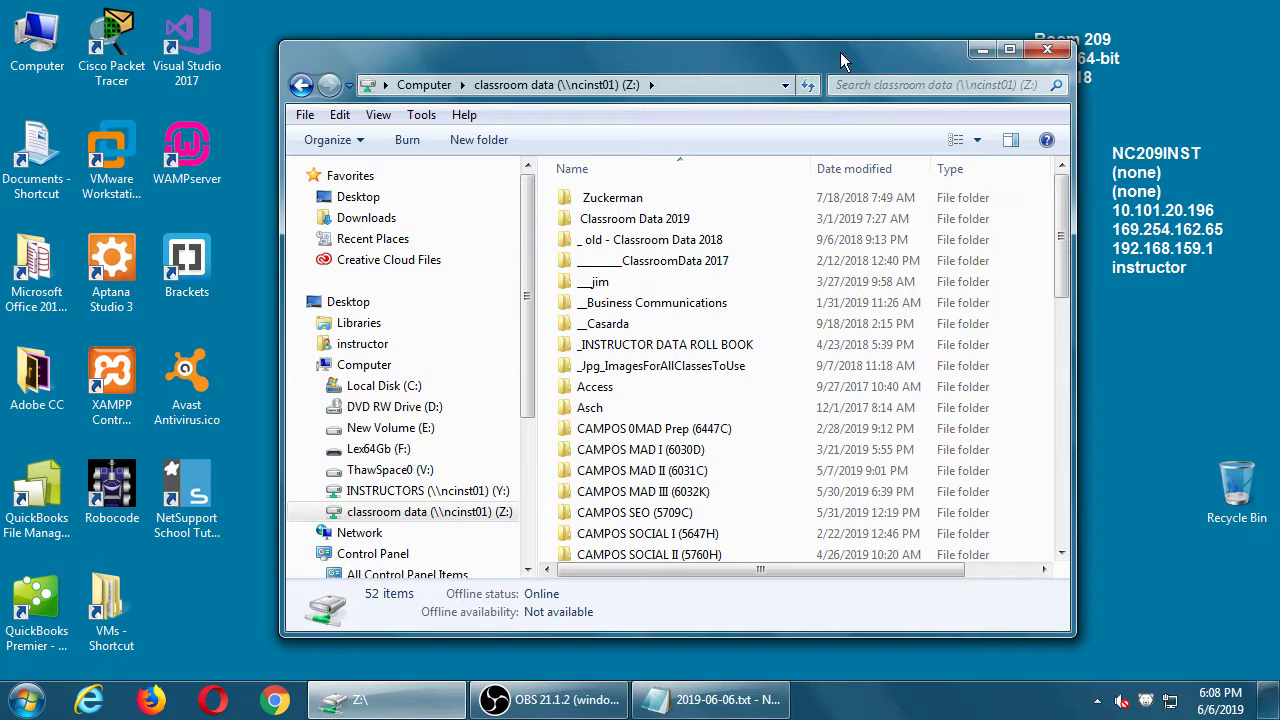
left_click_drag(840, 44, 840, 14)
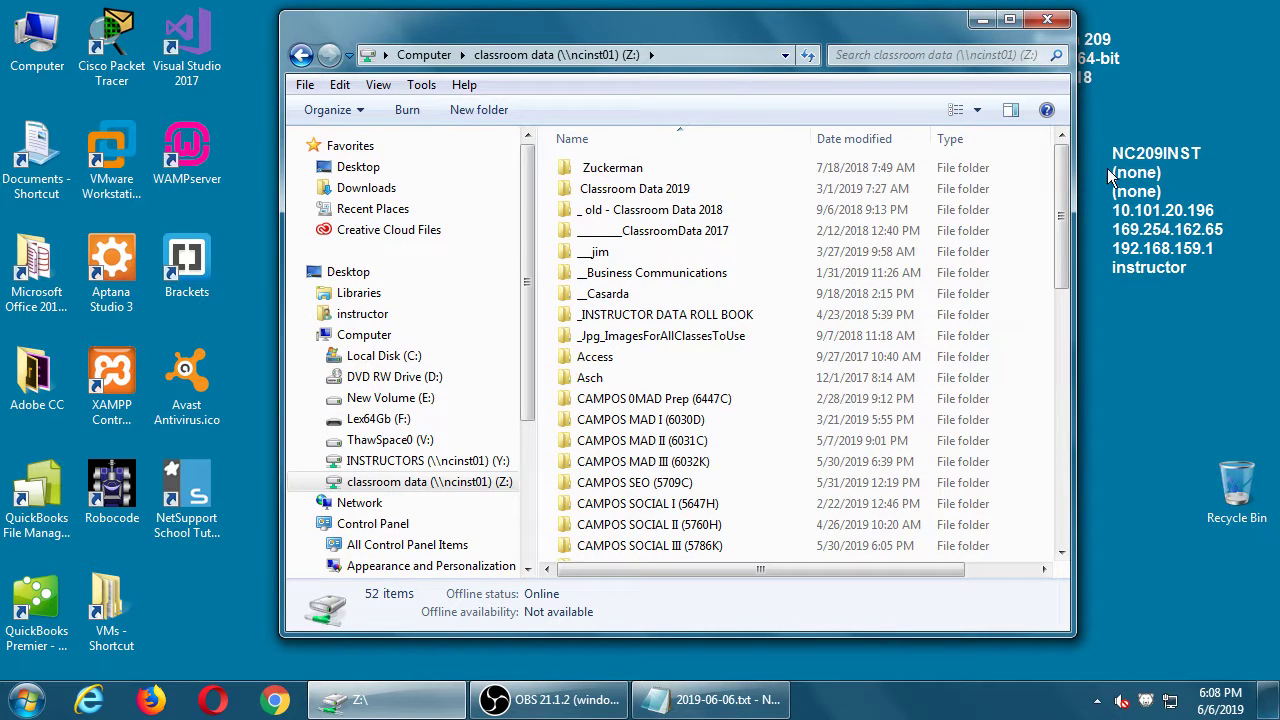
left_click_drag(1064, 192, 1064, 222)
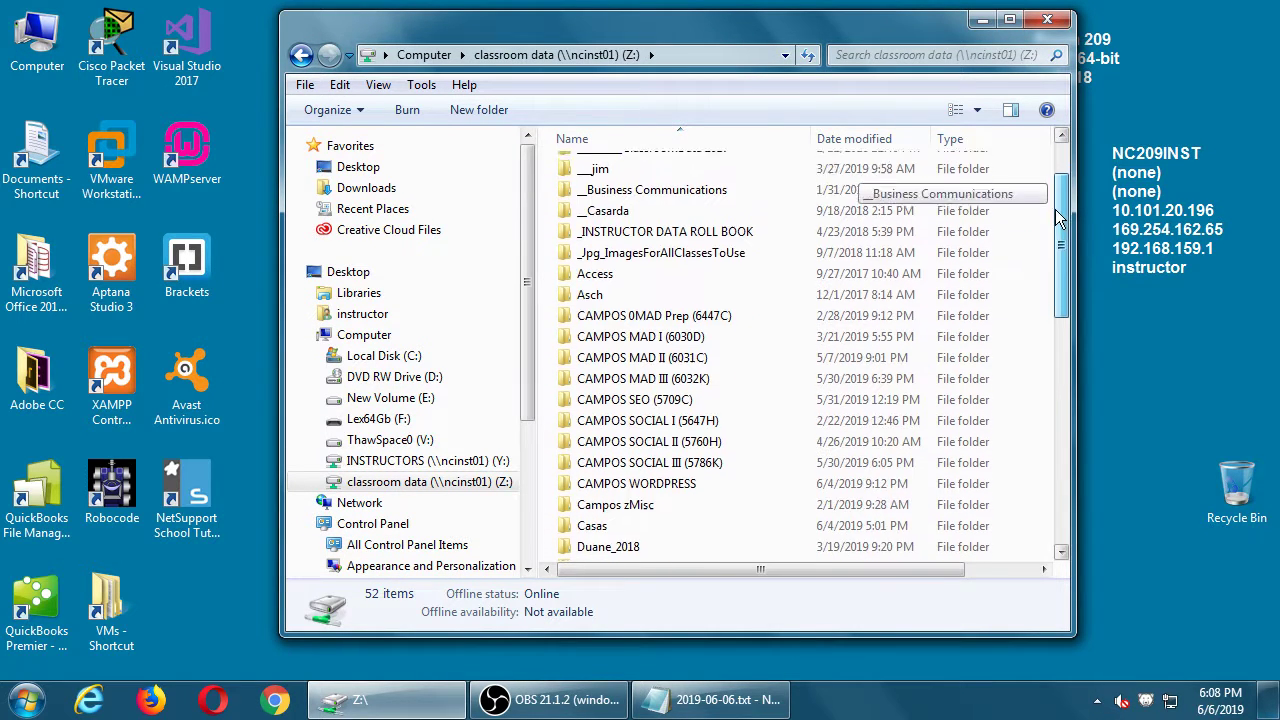
left_click(672, 477)
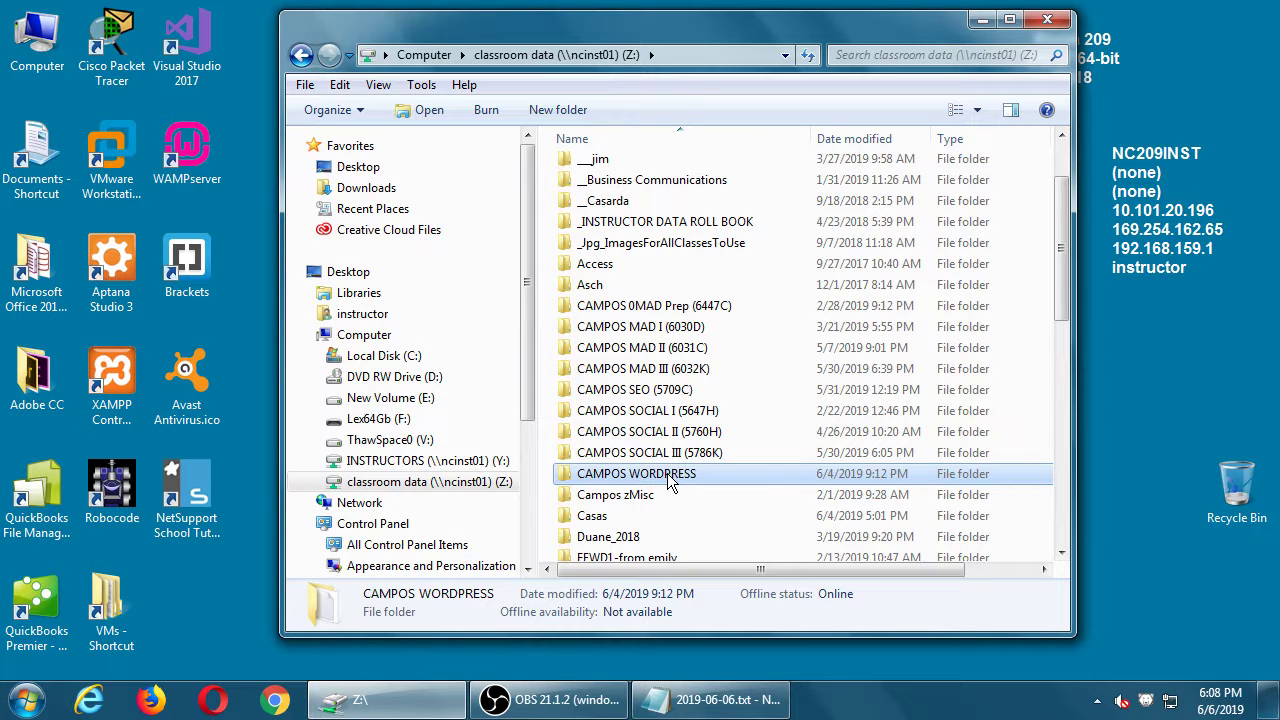
double_click(670, 478)
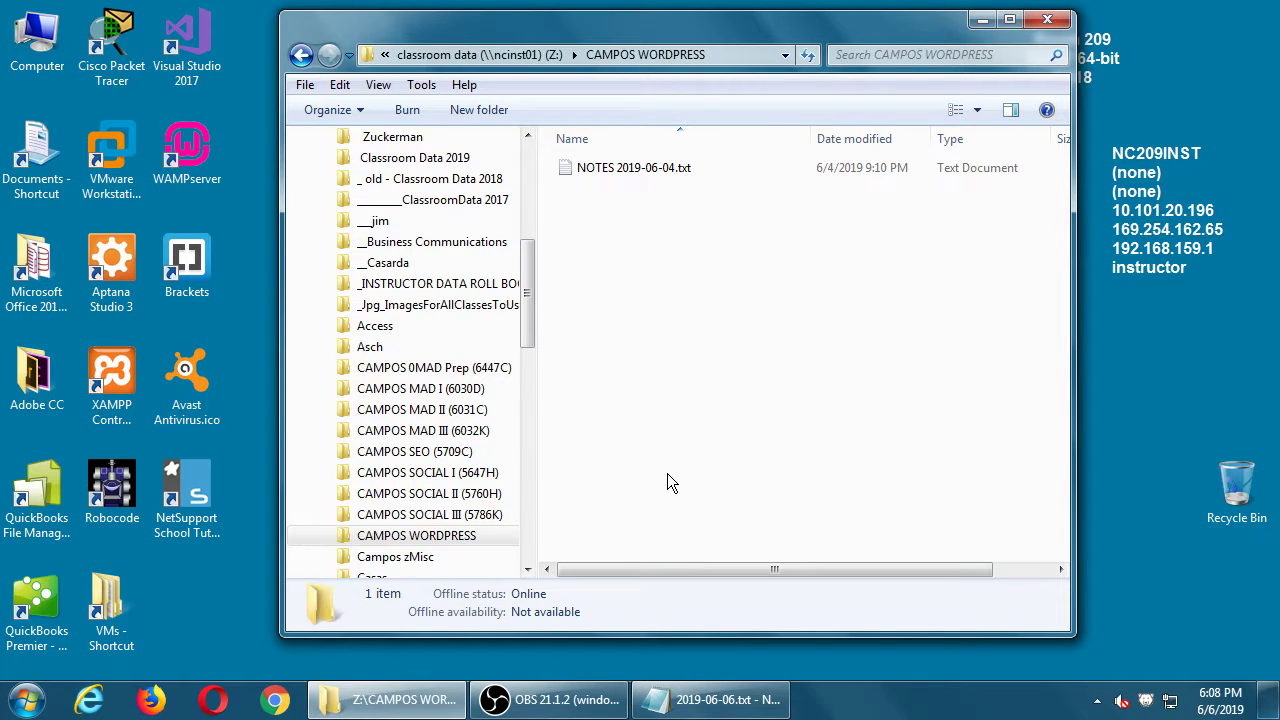
Step: Open NOTES 2019-06-04.txt and read it with the screen magnified
double_click(634, 167)
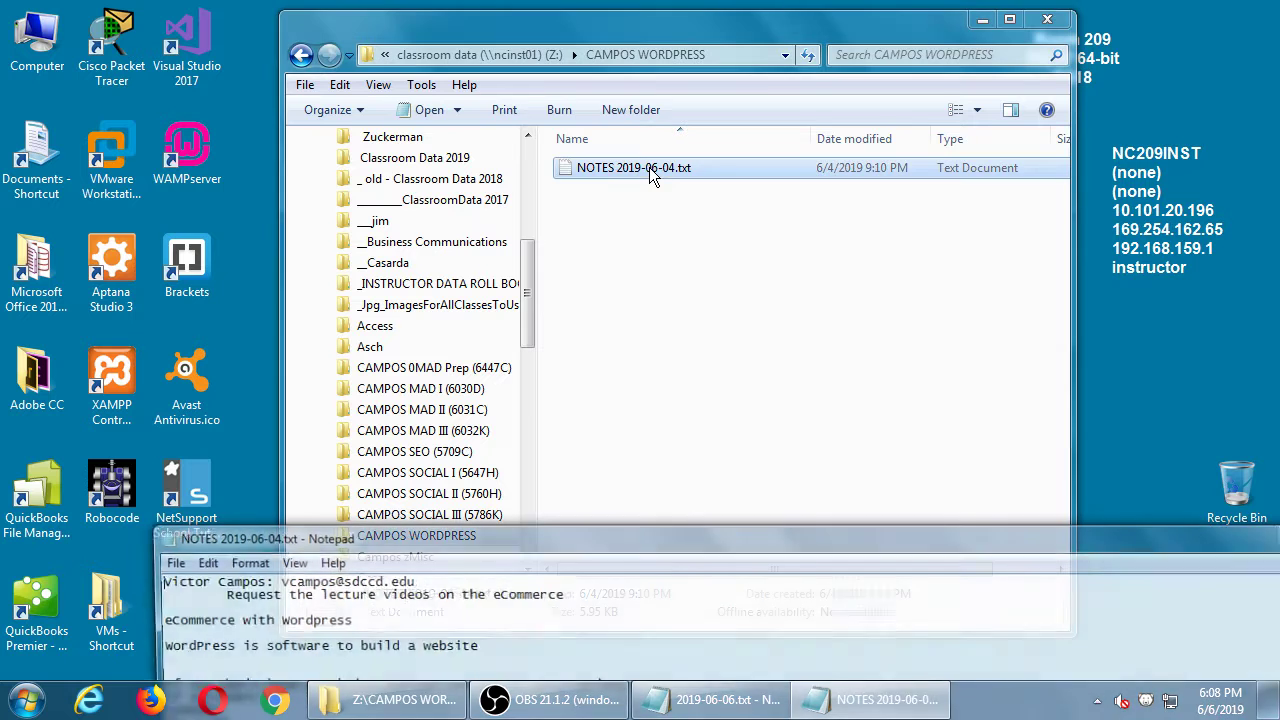
left_click_drag(200, 537, 228, 204)
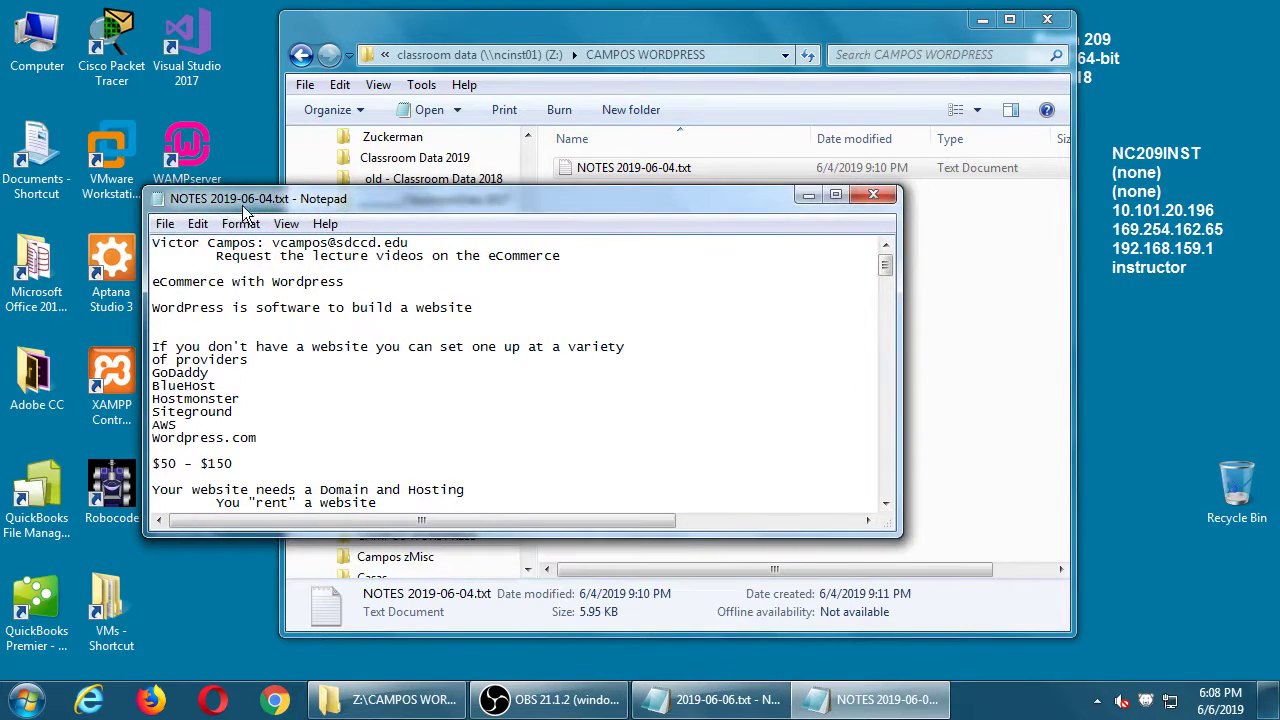
key("super+plus")
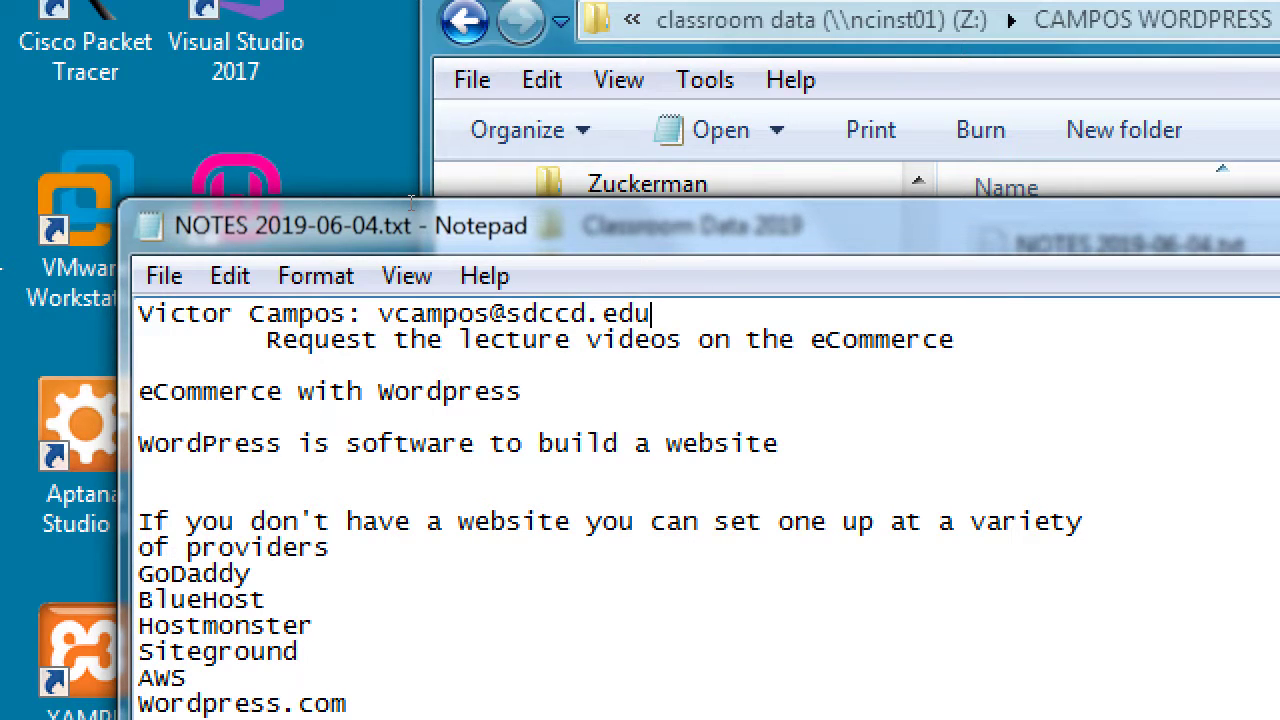
key("super+minus")
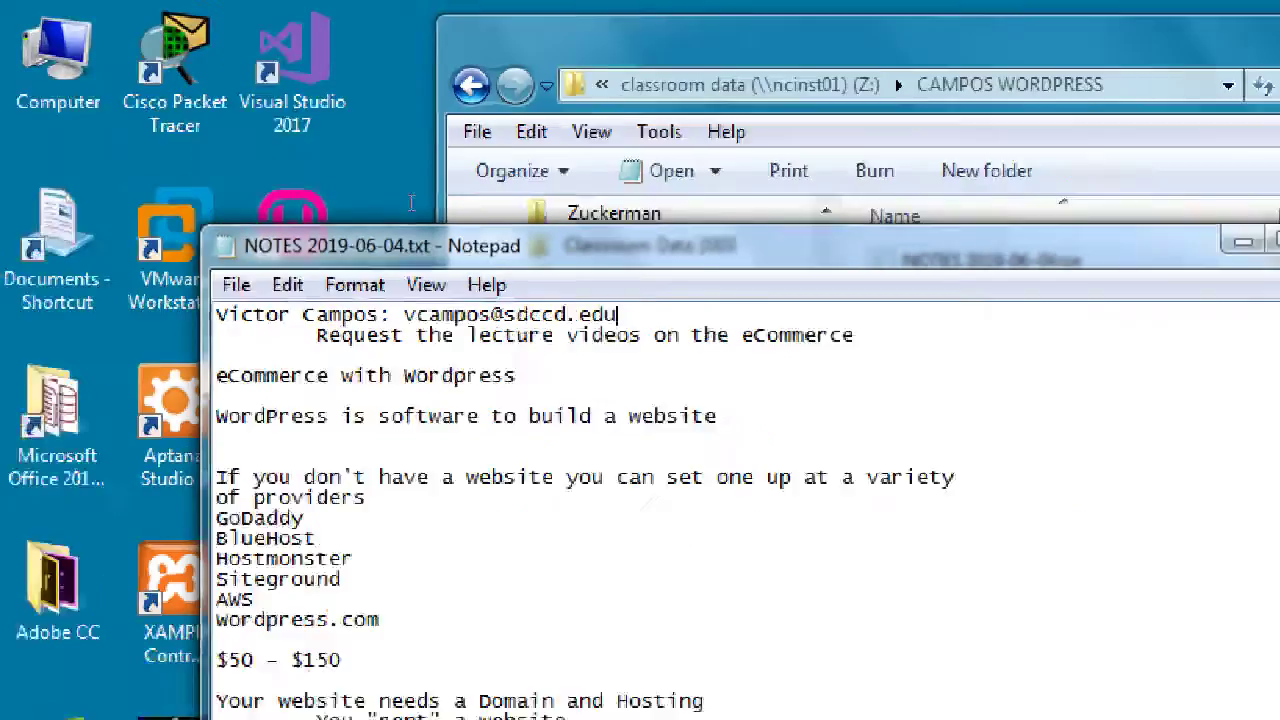
Step: Close the old notes file and folder window, and restore 2019-06-06.txt
left_click(866, 161)
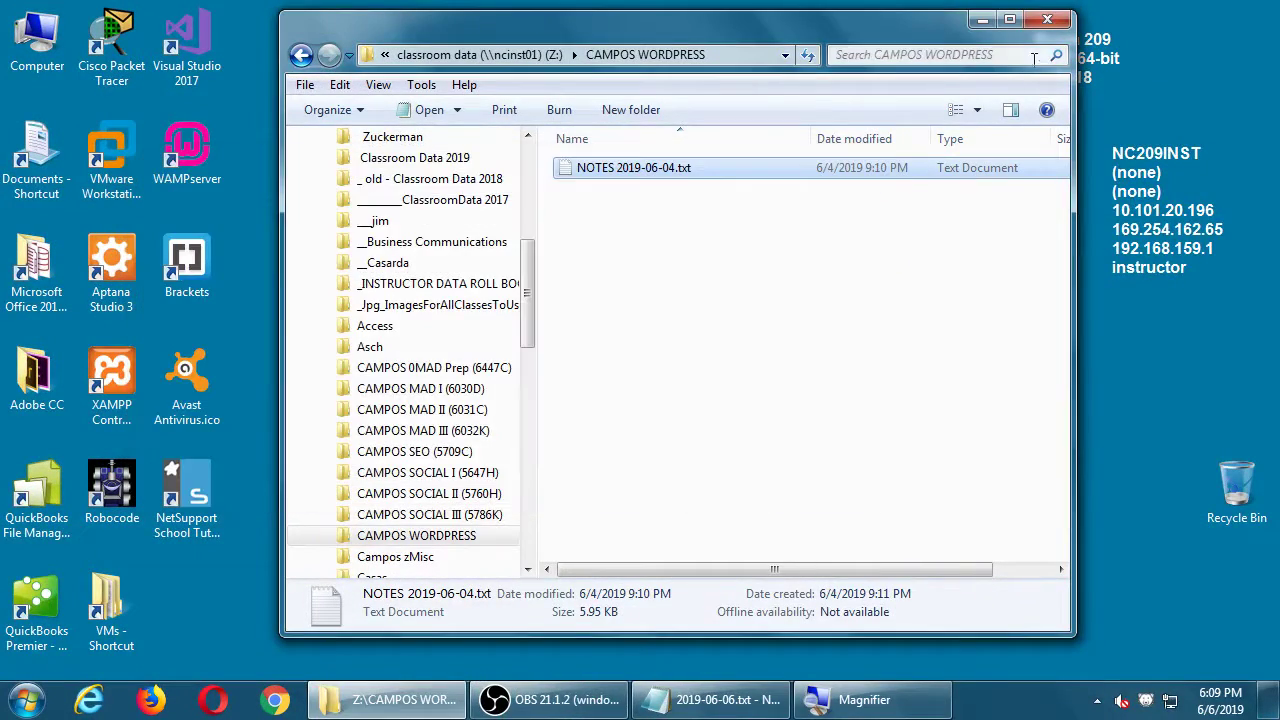
left_click(1047, 20)
left_click(624, 711)
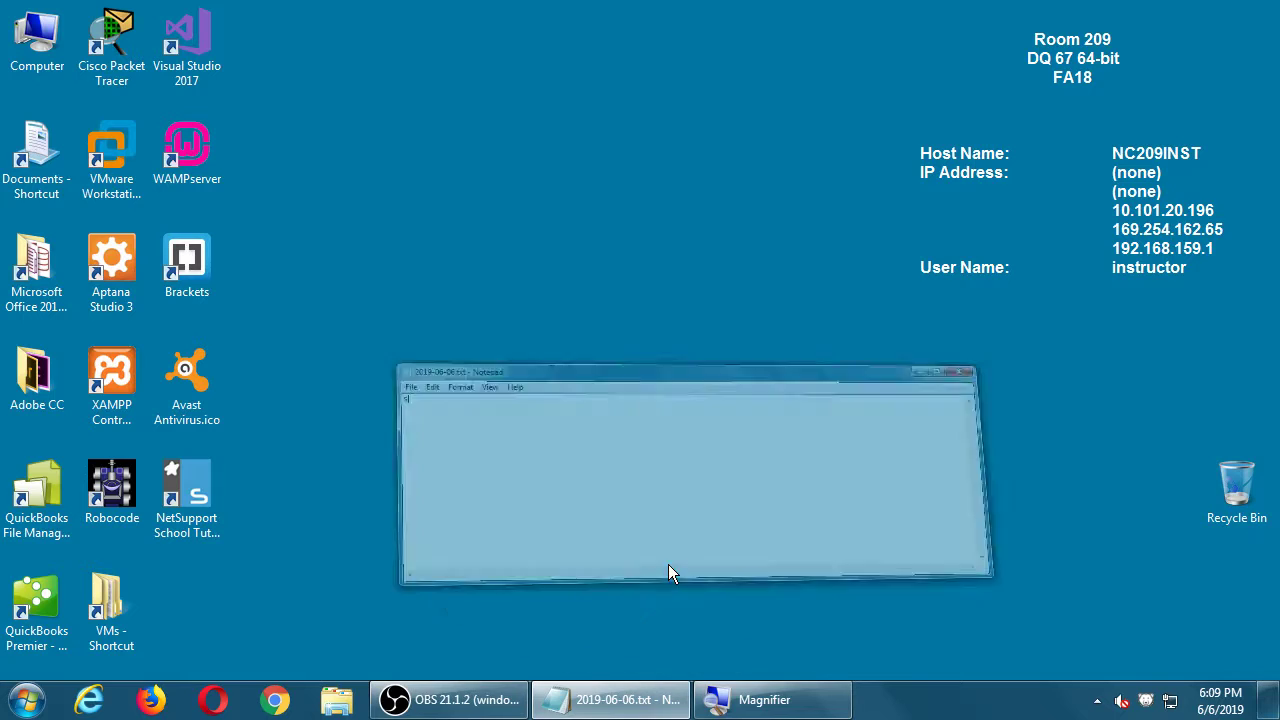
Step: Replace the stray 's' with 'Goals:' and an indented 'Practice (together) creating a Virtual WordPress'
key("super+plus")
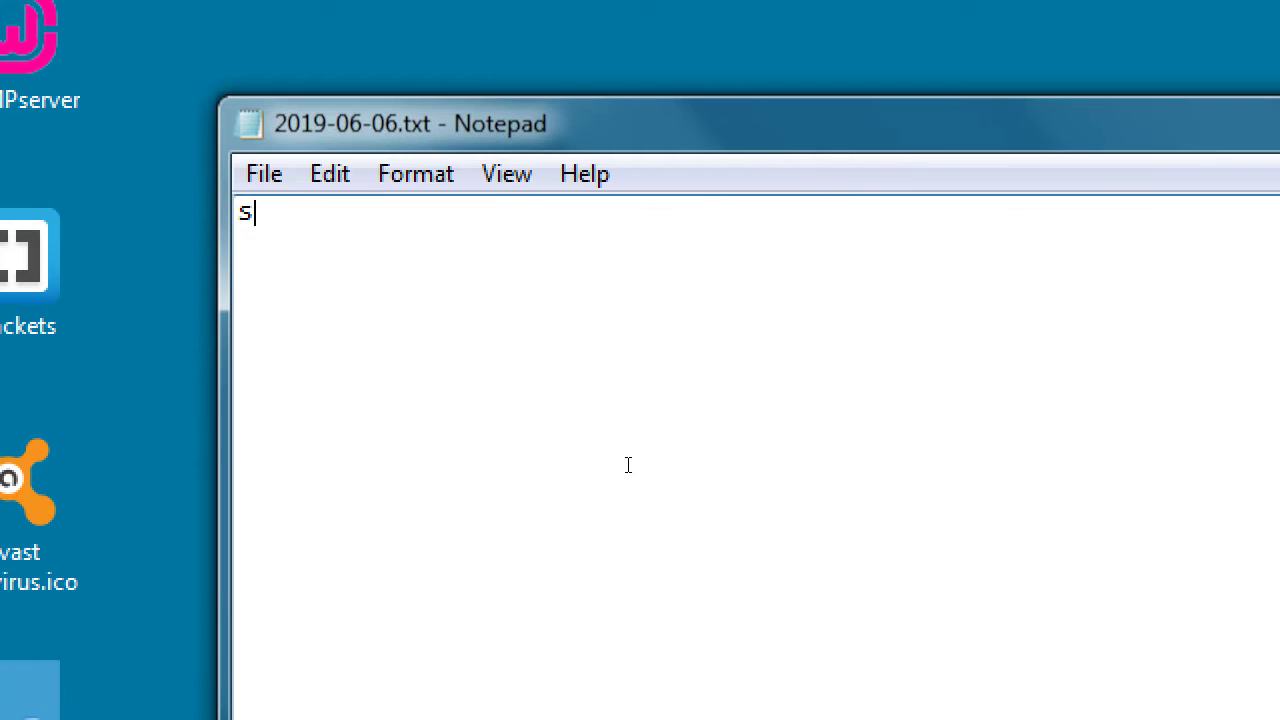
key("BackSpace")
type("Goals:'")
key("BackSpace")
key("Return")
key("Tab")
type("Practice (to")
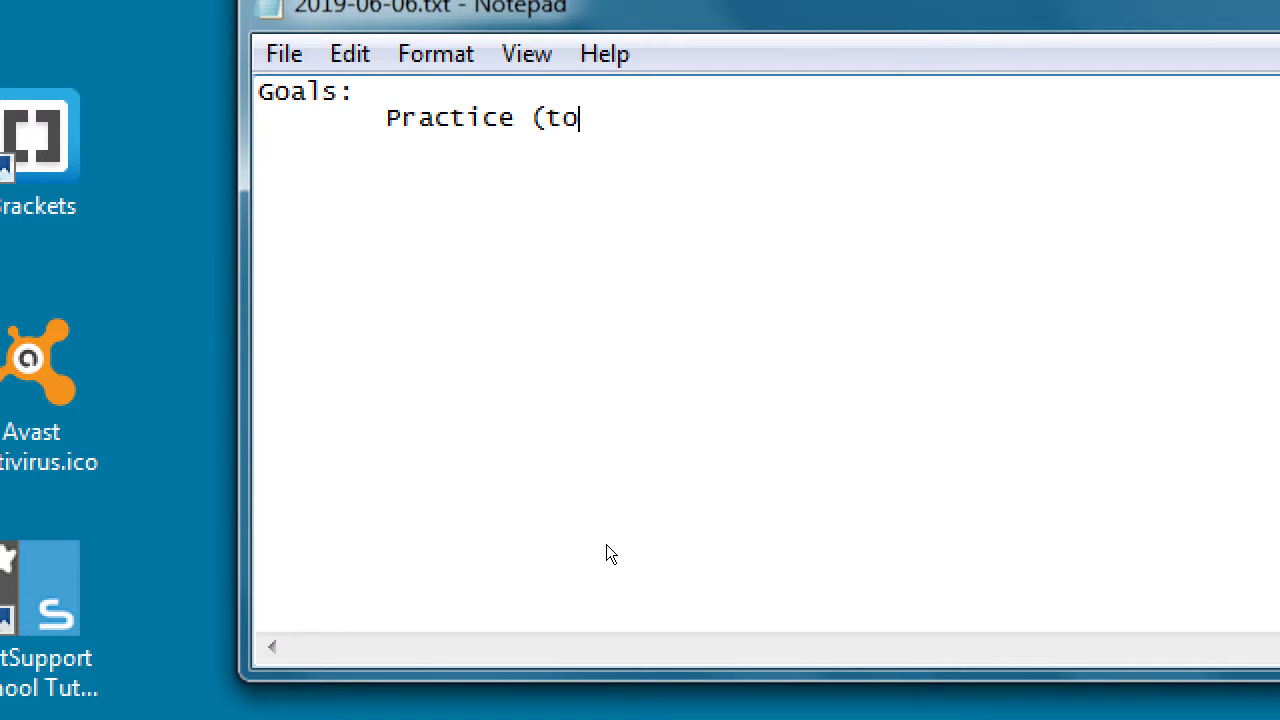
type("gether) creating ")
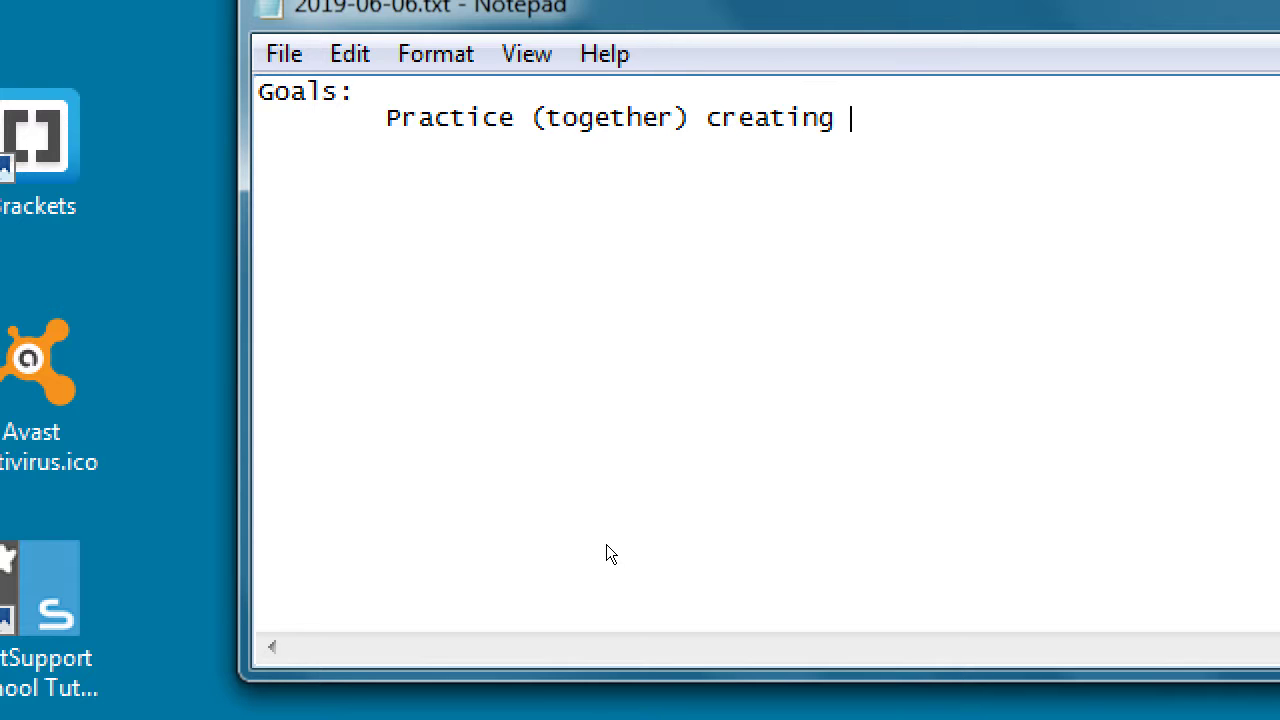
type("a Virtual WordPress")
key("Return")
key("Tab")
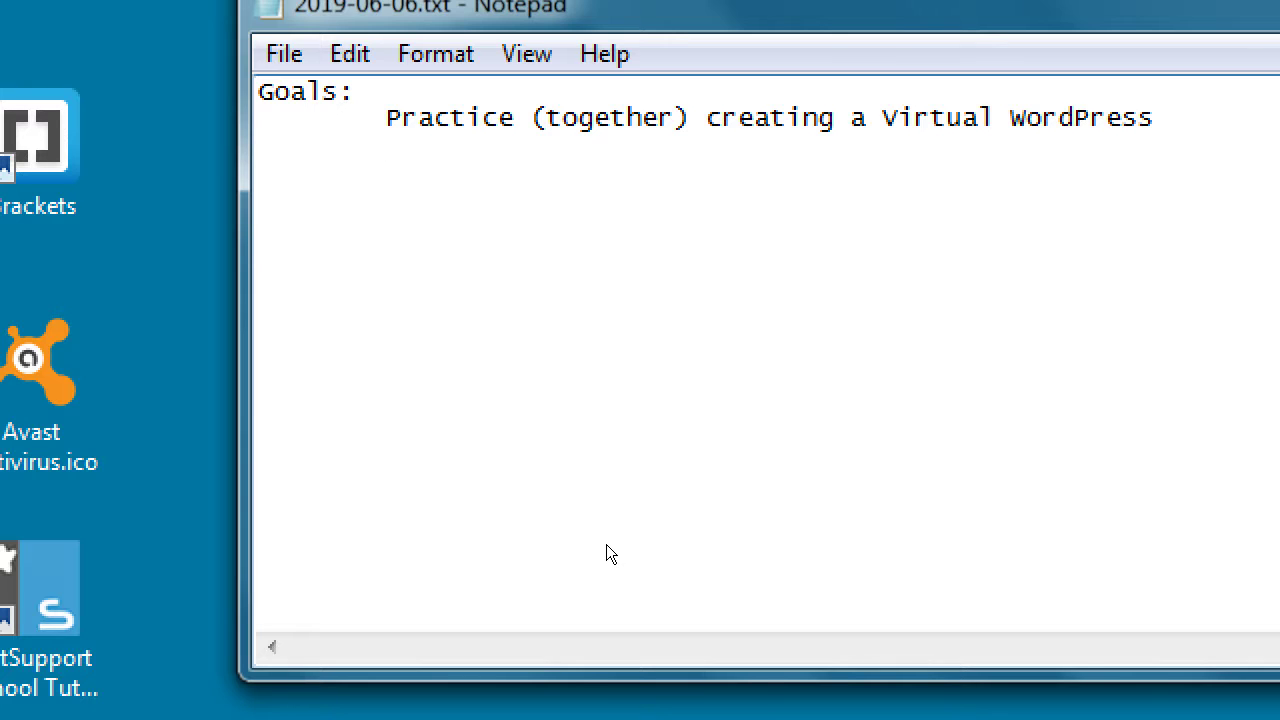
Step: Add sub-items '- WAMP (Windows)', '- MAMP (Mac)' and '- XAMPP' under the Practice line
type("- Wamp")
key("BackSpace")
key("BackSpace")
key("BackSpace")
type("AMP (Windows)")
key("Return")
key("Tab")
key("Tab")
type("- AMAMP")
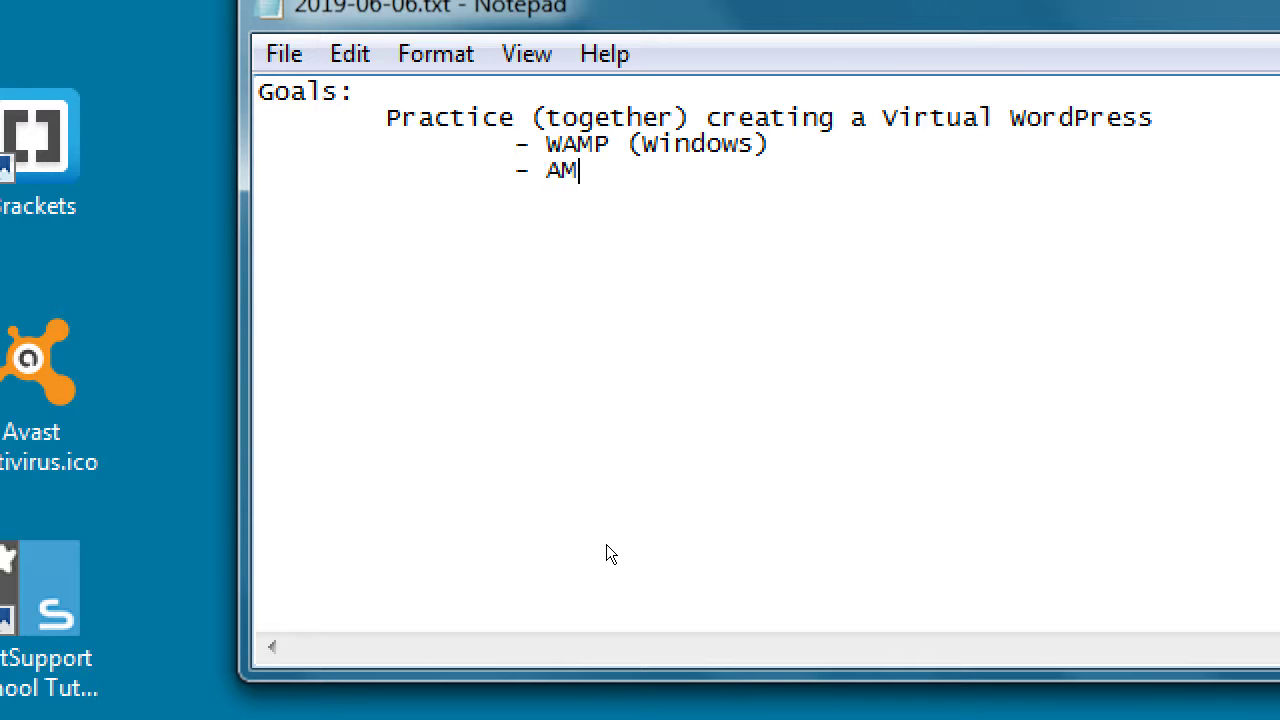
key("BackSpace")
key("BackSpace")
key("BackSpace")
key("BackSpace")
key("BackSpace")
type("MAP (")
type("Windows")
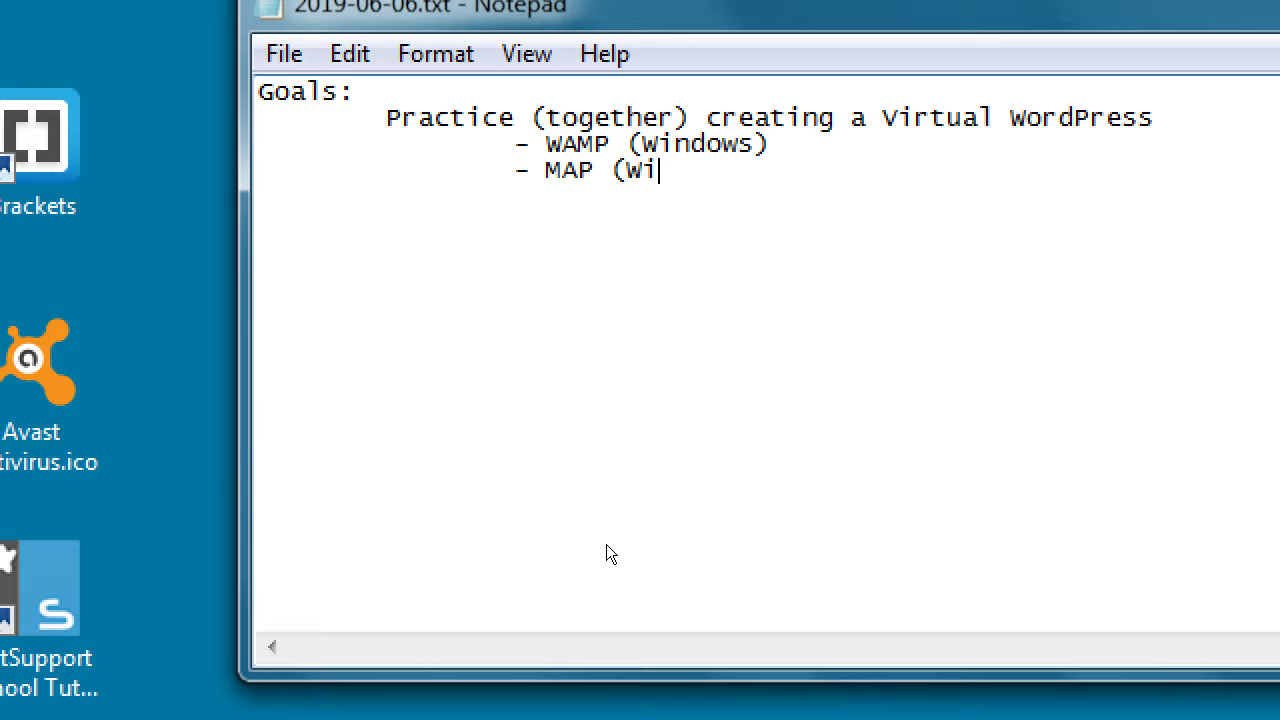
key("BackSpace")
key("BackSpace")
key("BackSpace")
key("BackSpace")
key("BackSpace")
key("BackSpace")
key("BackSpace")
key("BackSpace")
key("BackSpace")
key("BackSpace")
type("MP (MK")
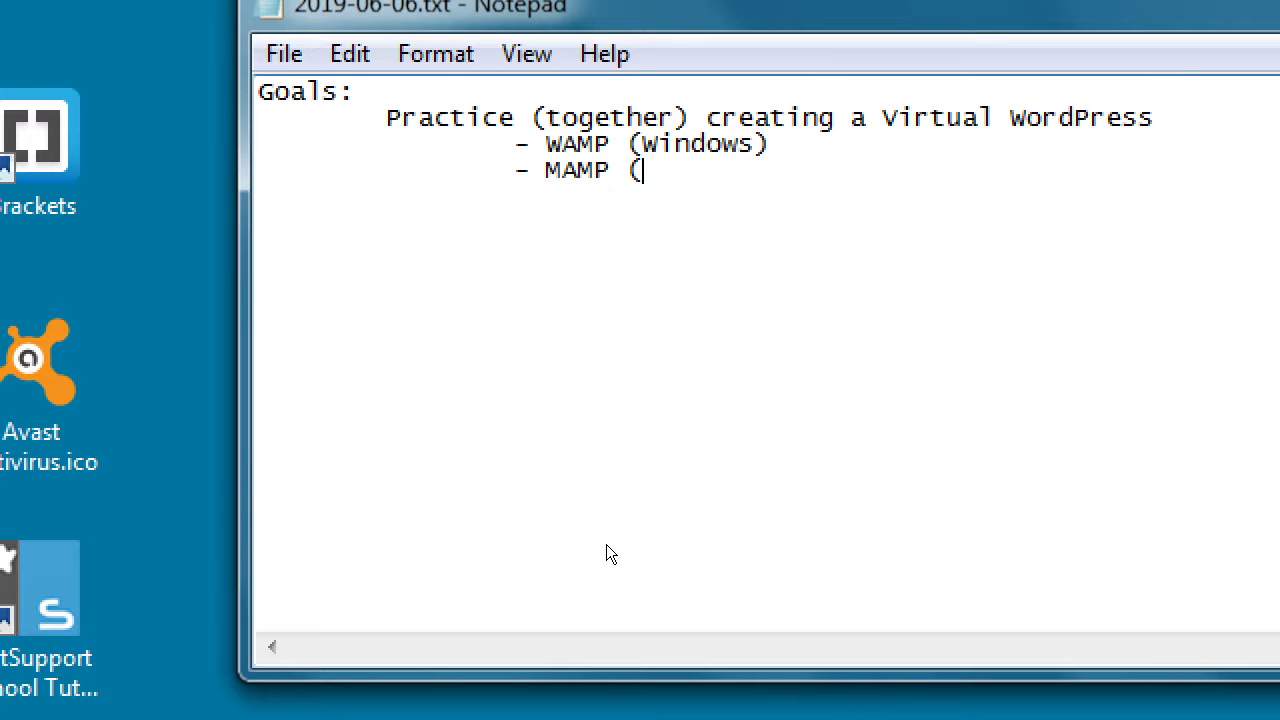
key("BackSpace")
type("ac)")
key("Return")
key("Tab")
key("Tab")
type("- XAMPP")
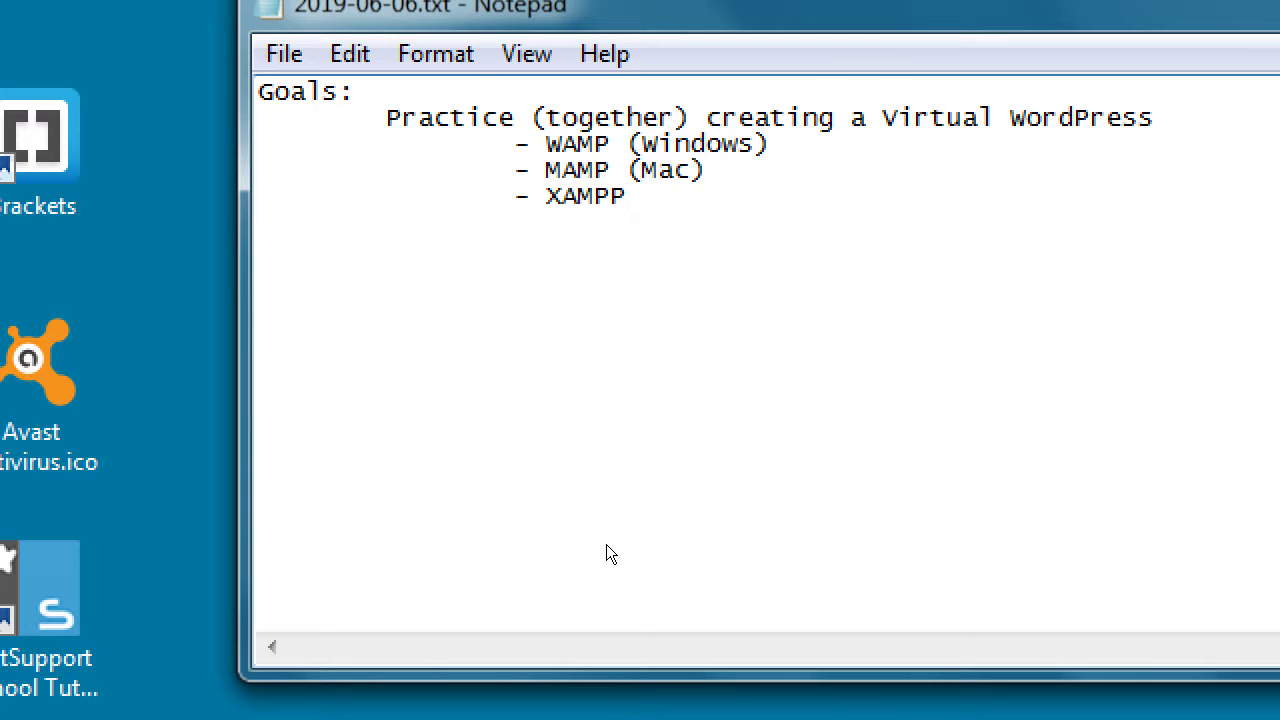
Step: Add indented goal lines 'Create Simple Products' and 'Create Variable Products'
key("Return")
key("Tab")
type("Create Si")
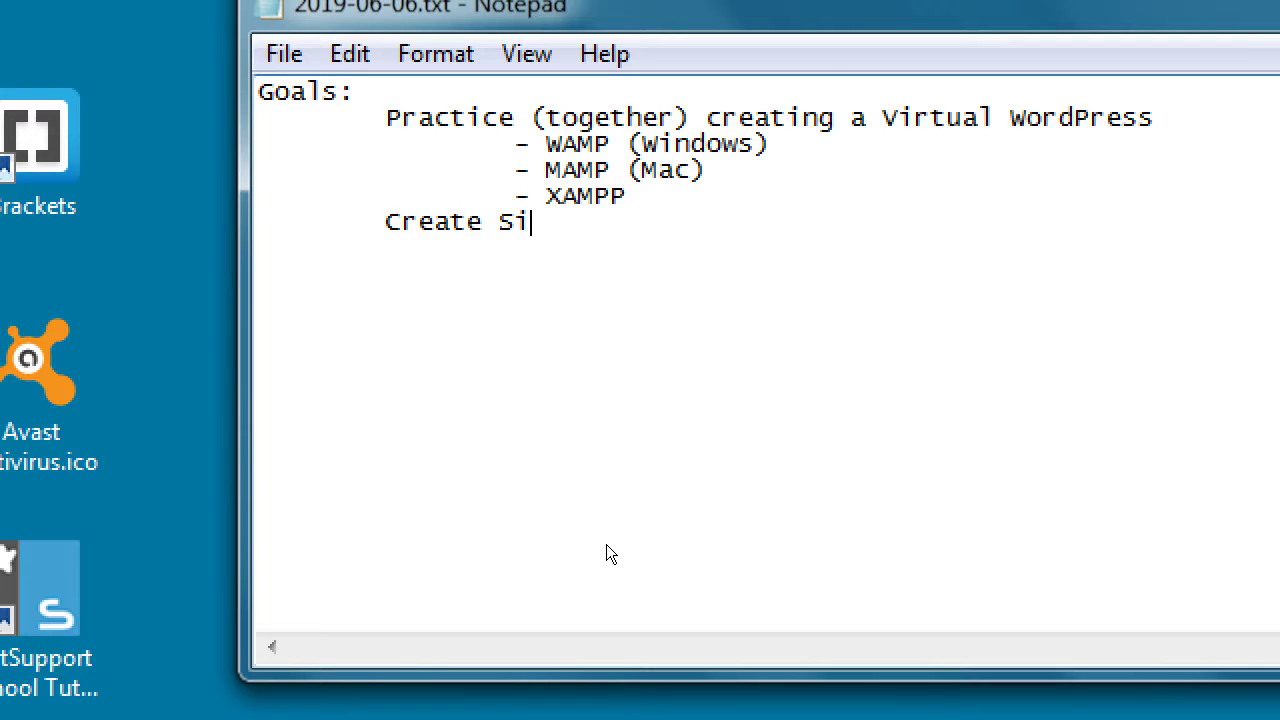
type("mple Products")
key("Return")
key("Tab")
type("Create Va")
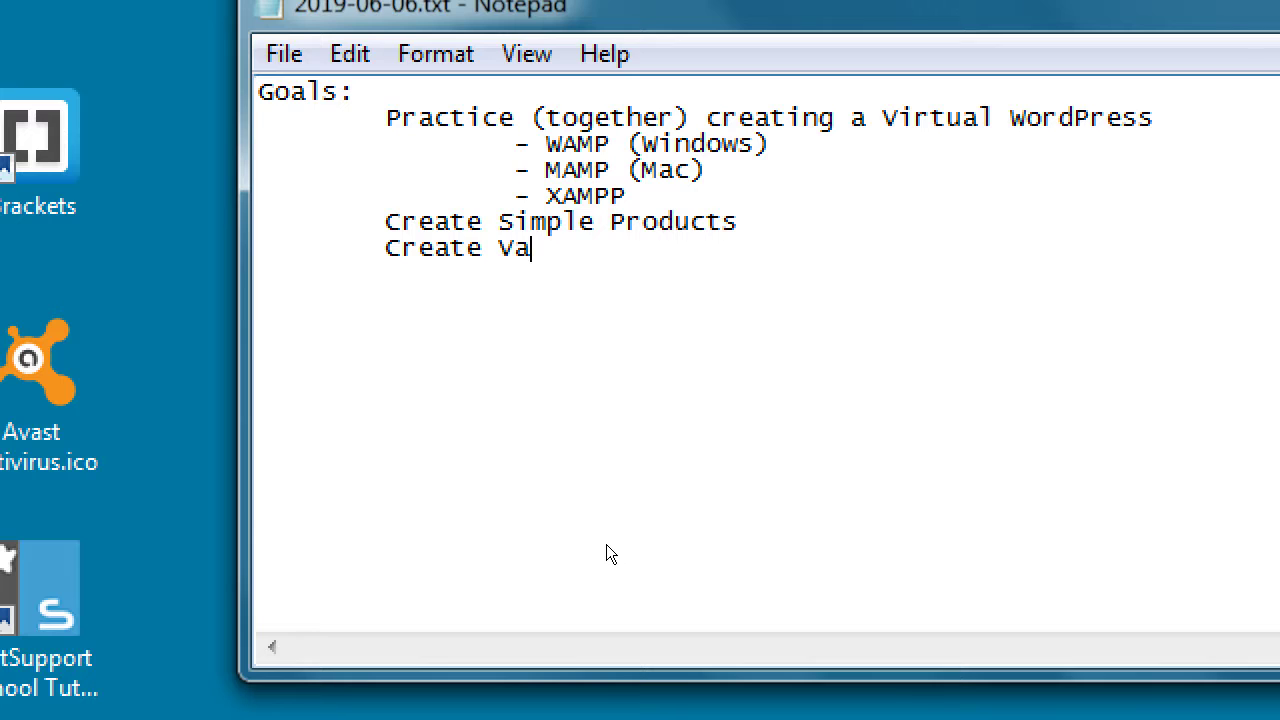
type("riable Products")
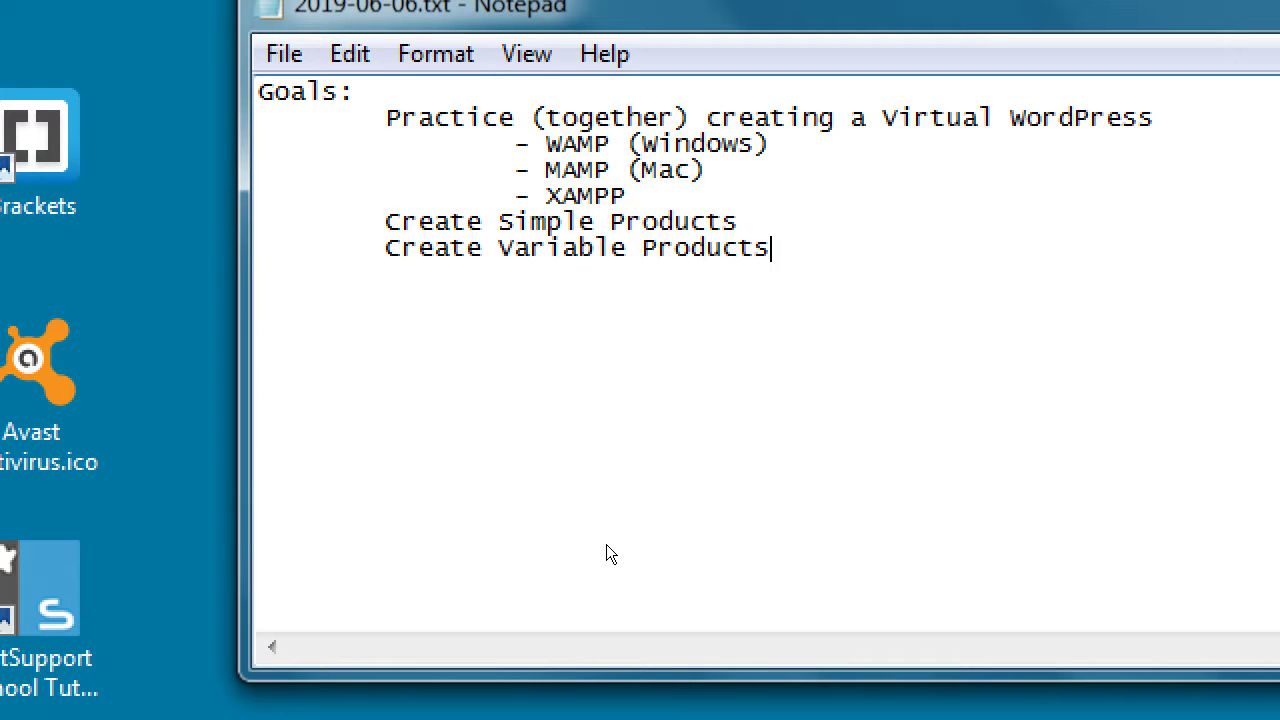
Step: Check both Create lines' indentation, then add an indented 'Useful Plugins' line
key("shift+Home")
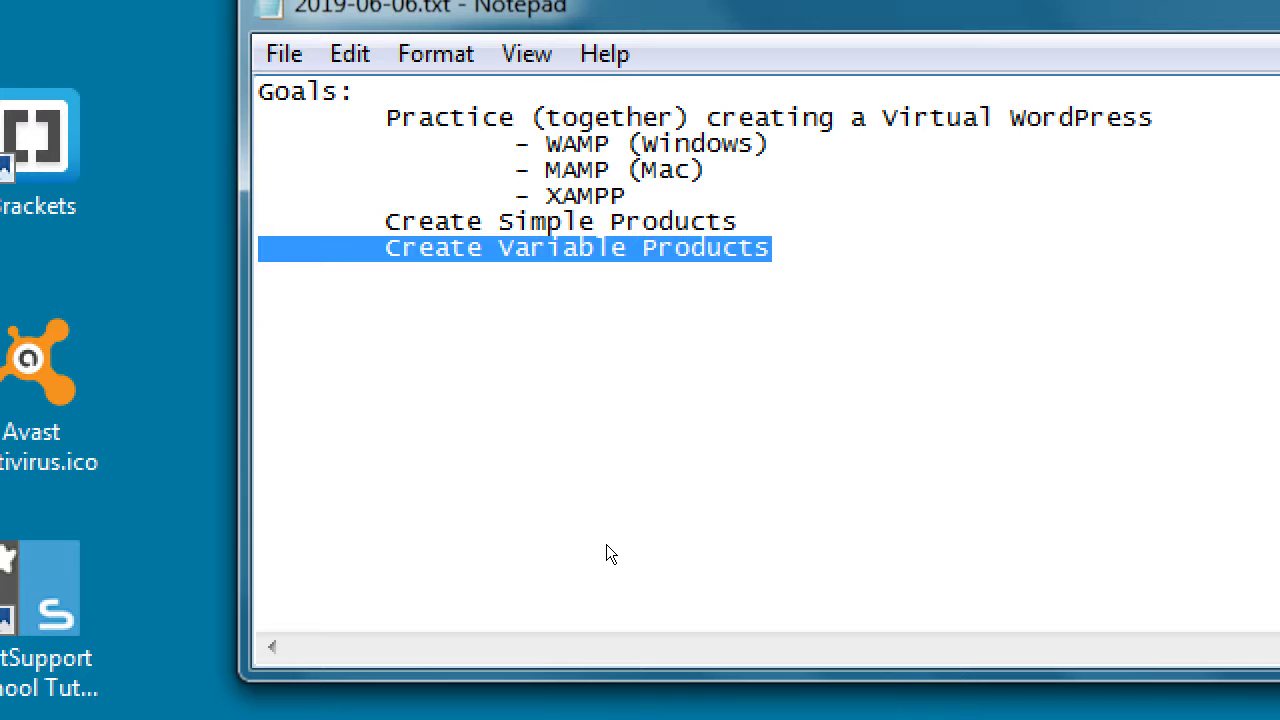
key("Up")
key("End")
key("shift+Home")
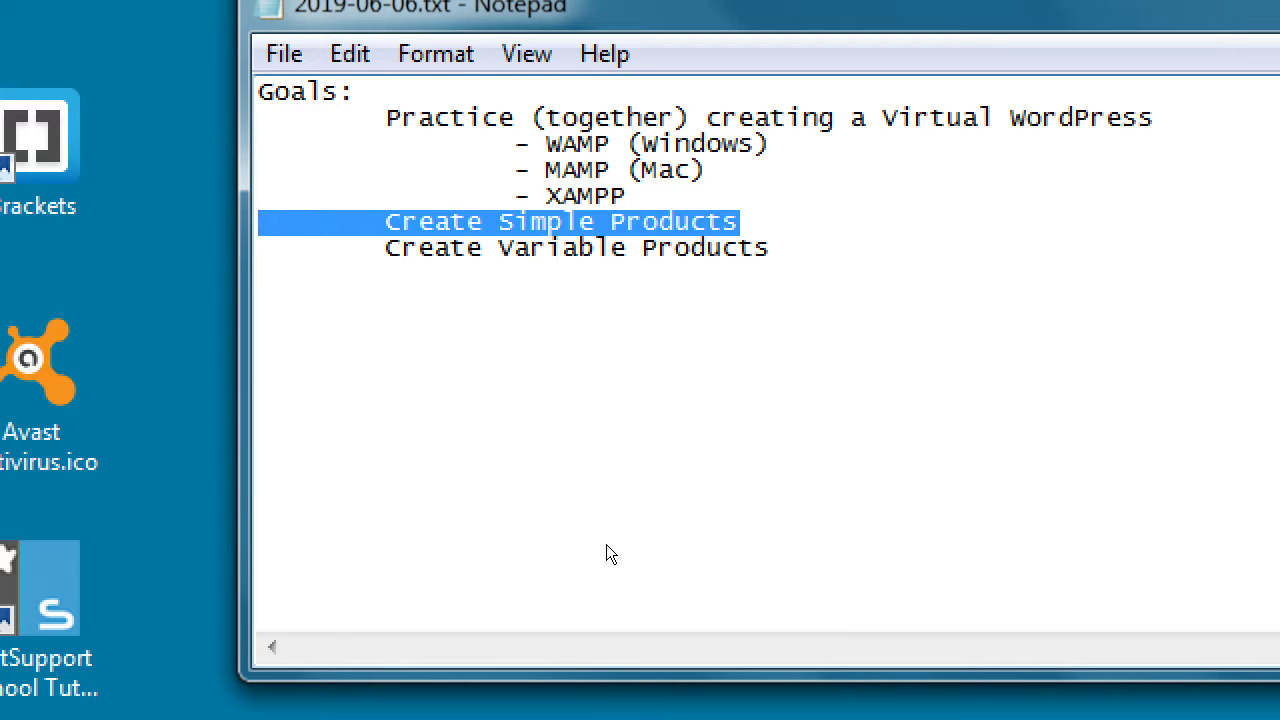
key("Down")
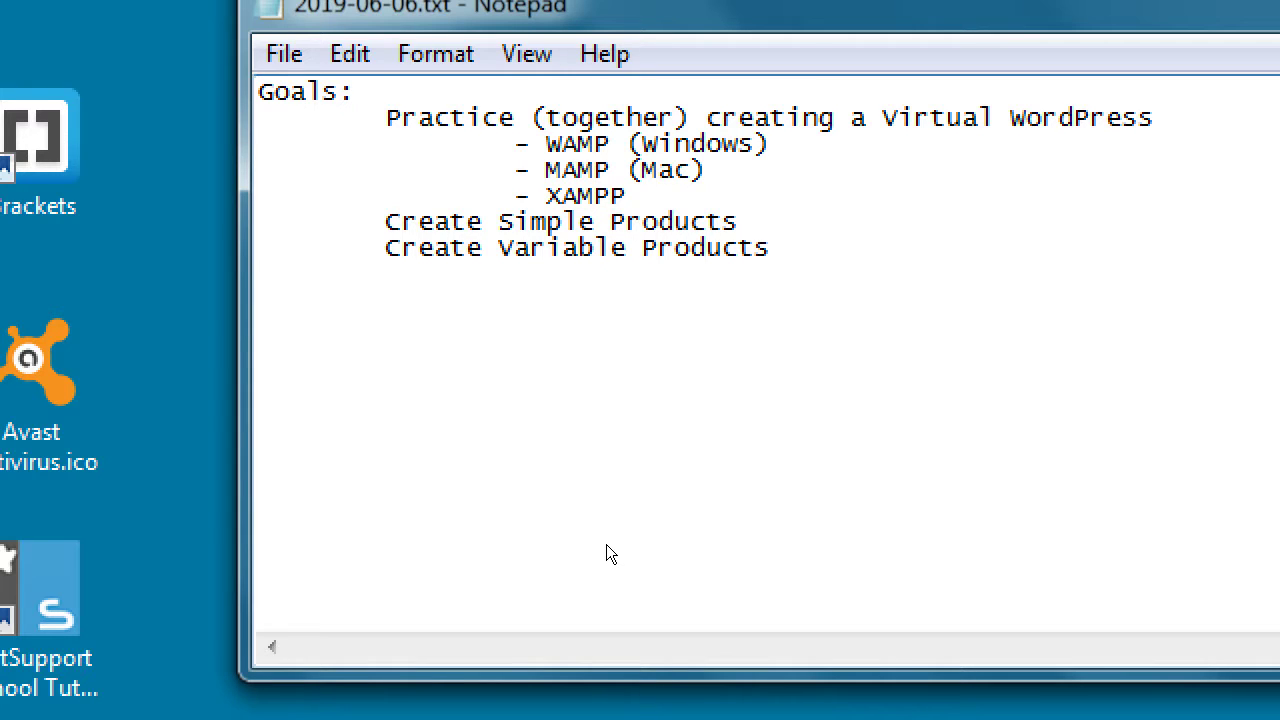
key("End")
key("Return")
key("Tab")
type("Useful Plugins")
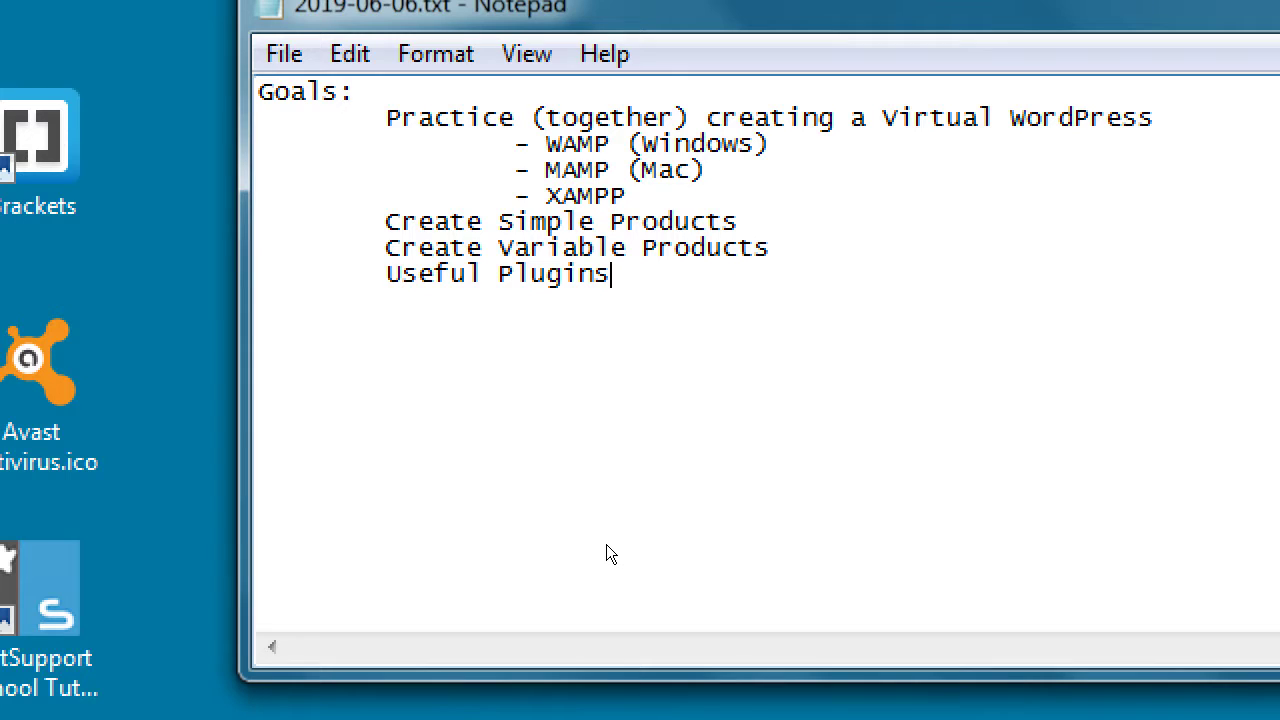
Step: Below the Goals list, add 'Download and install the Virtual WordPress software'
key("Up")
key("Up")
key("Up")
key("Up")
key("Up")
key("Up")
key("Down")
key("Down")
key("Down")
key("Down")
key("Down")
key("Down")
key("Down")
key("Return")
key("Return")
type("Download and install th")
key("BackSpace")
type("e Virtual")
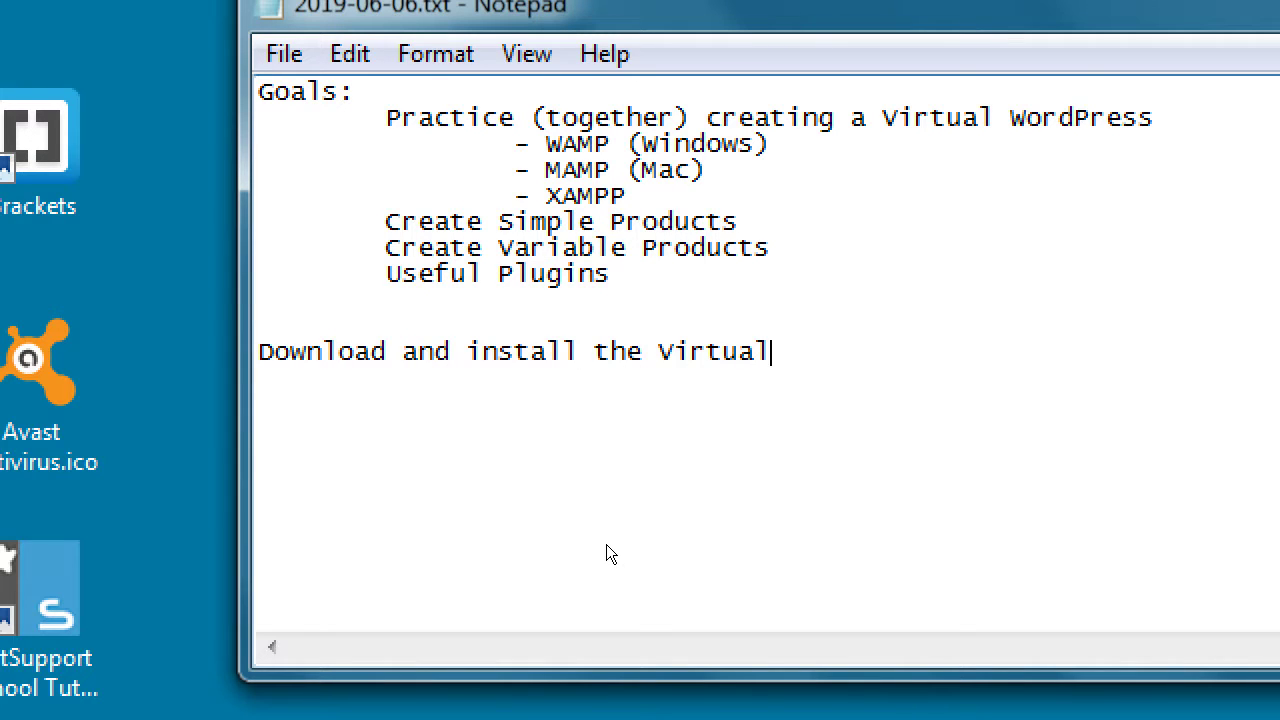
type(" WordPress softw")
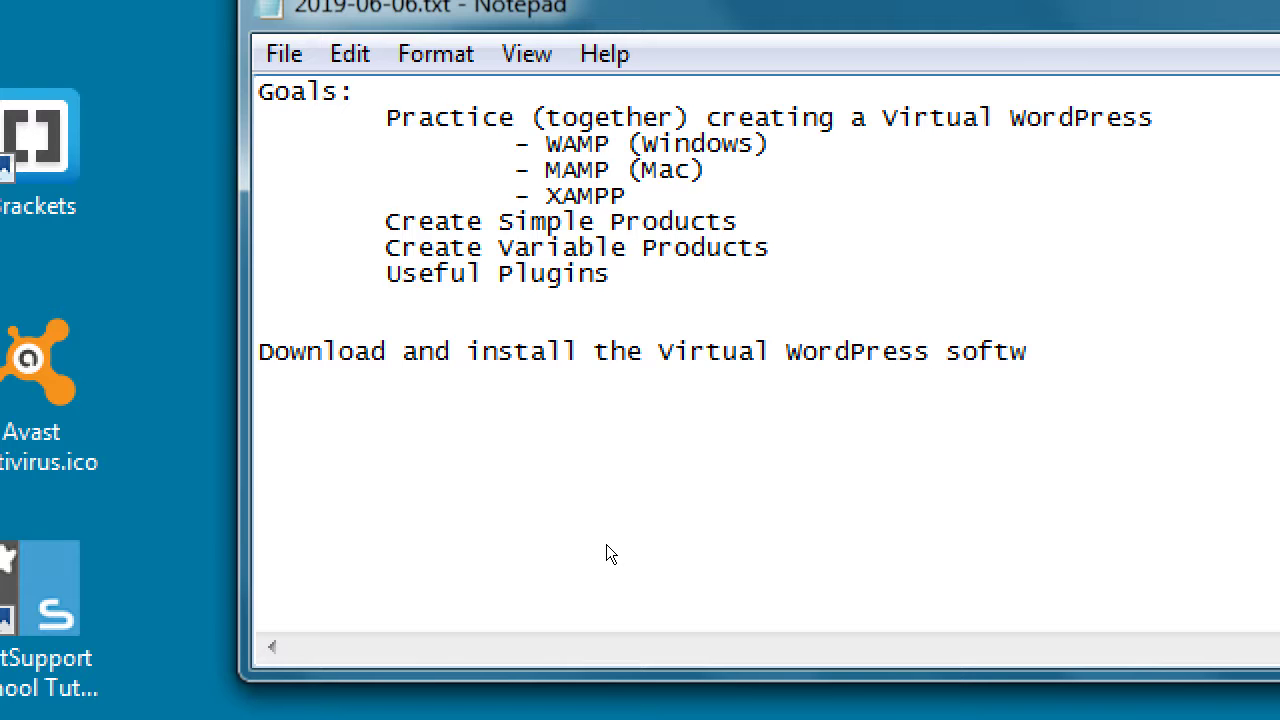
type("are")
Step: Add the line 'Download and install Wordpress.org software'
key("Return")
type("Download and")
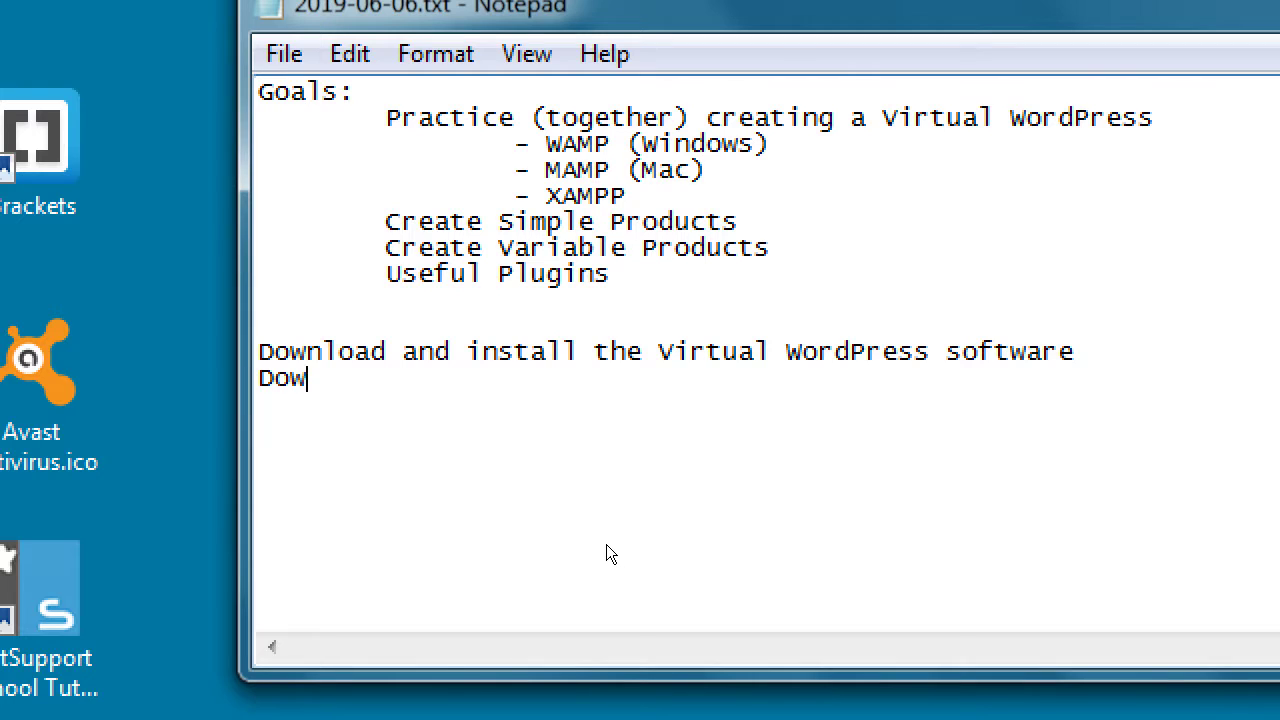
type(" install")
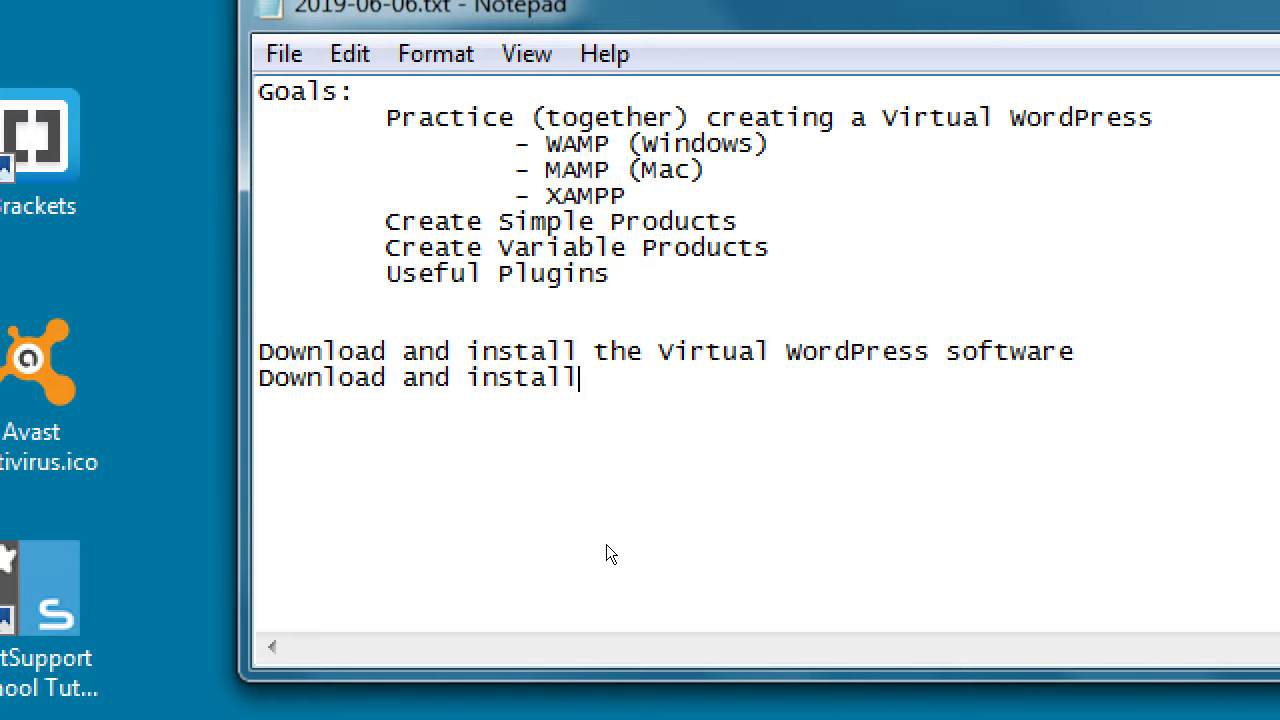
type(" Wordpress")
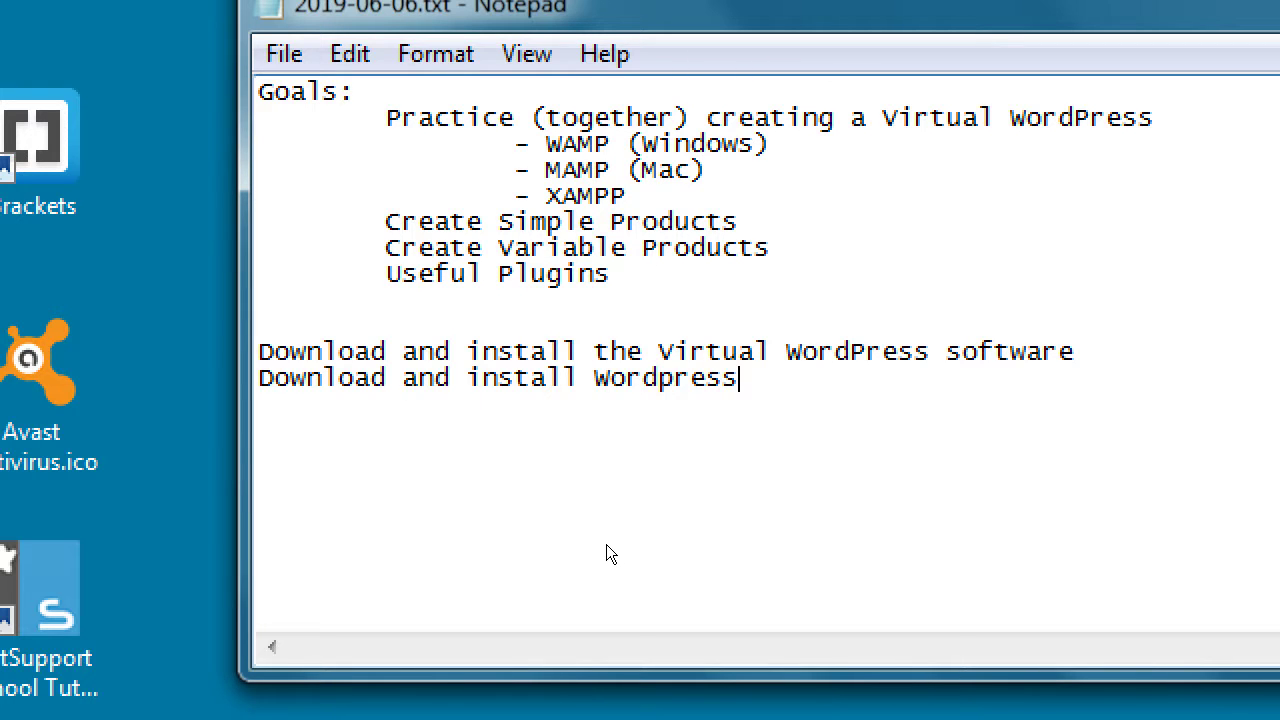
type(" software")
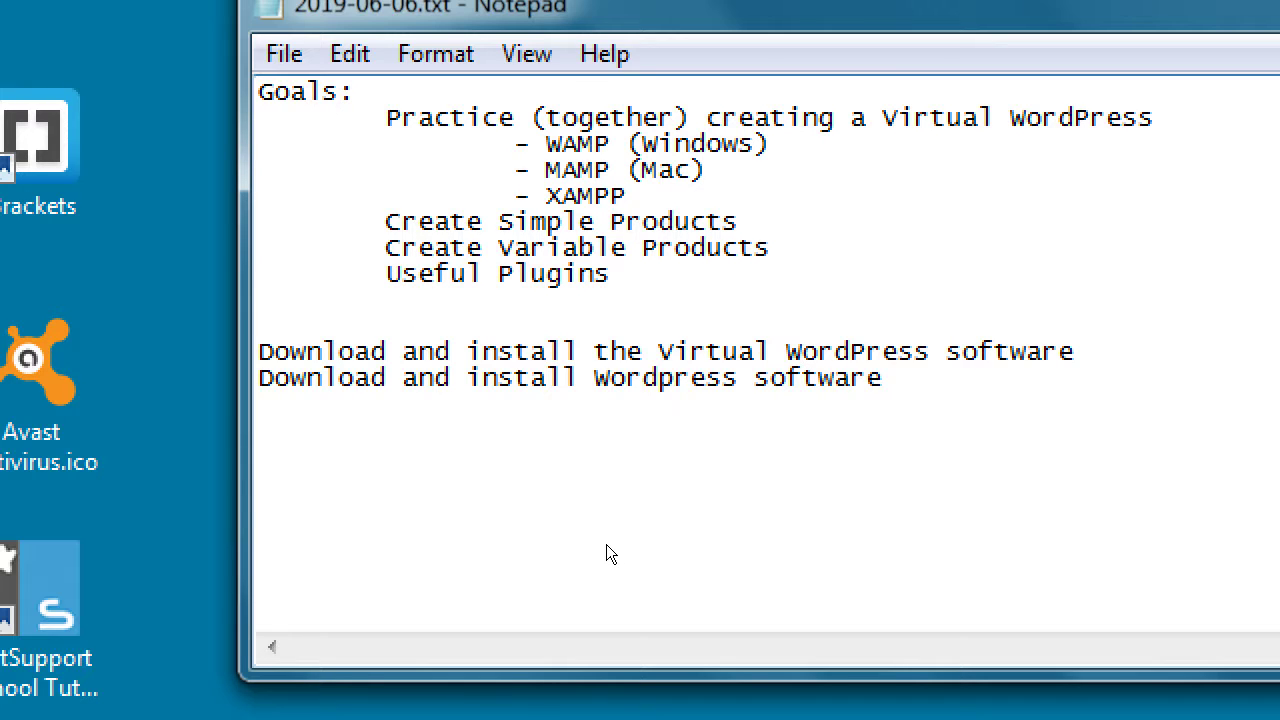
key("Left")
key("Left")
key("Left")
key("Left")
key("Left")
key("Left")
key("Left")
key("Left")
key("Left")
type(".org")
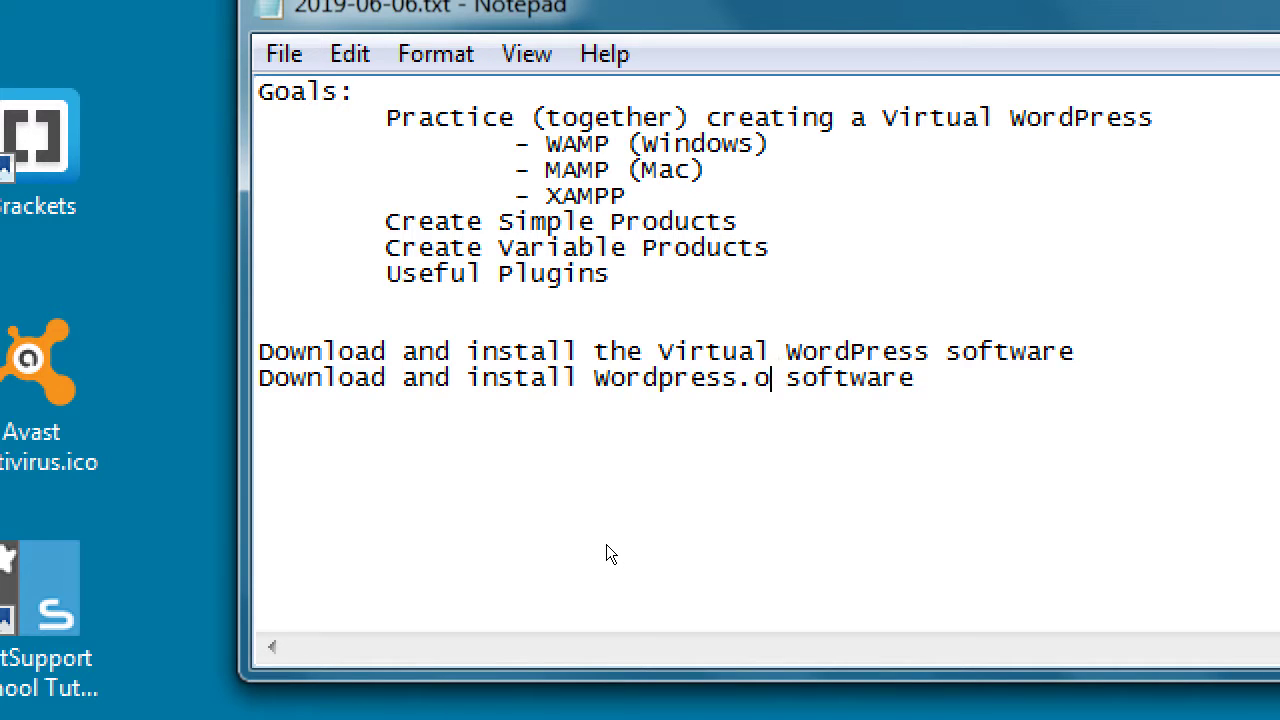
key("End")
key("Return")
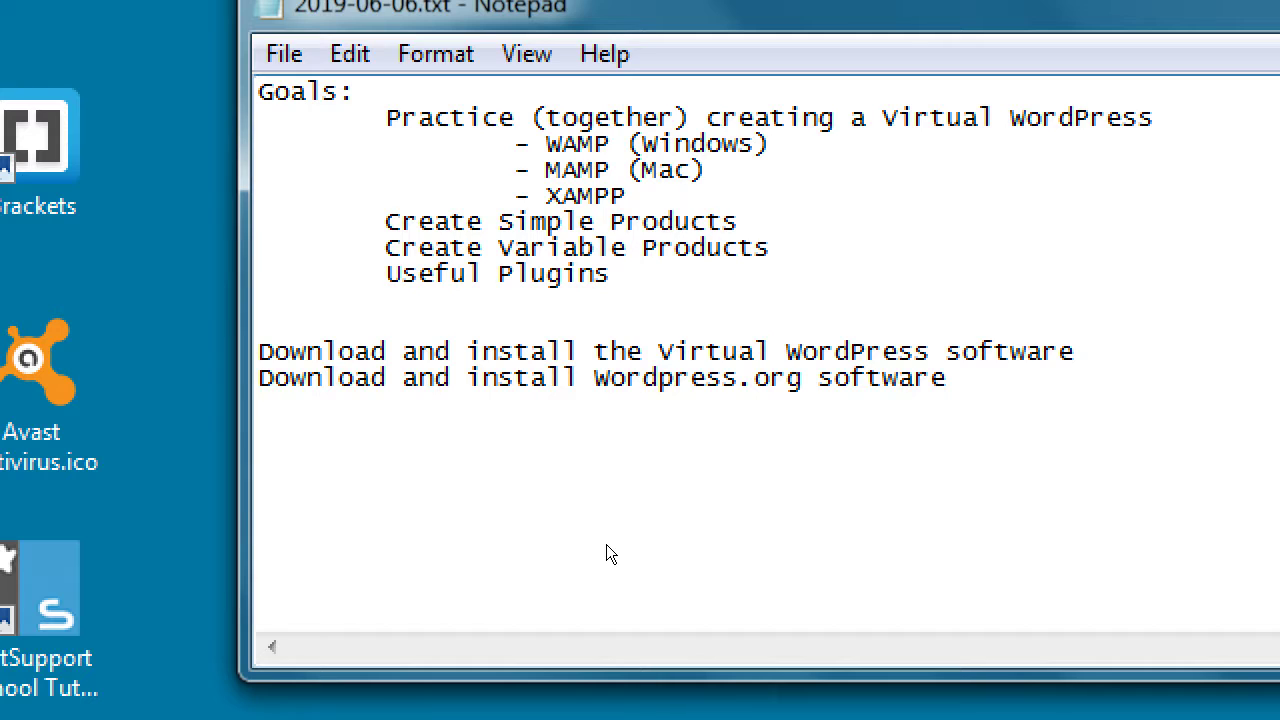
Step: Add 'Create a Database to install WordPress into' and 'Then you get a WordPress site'
type("Create a Database to")
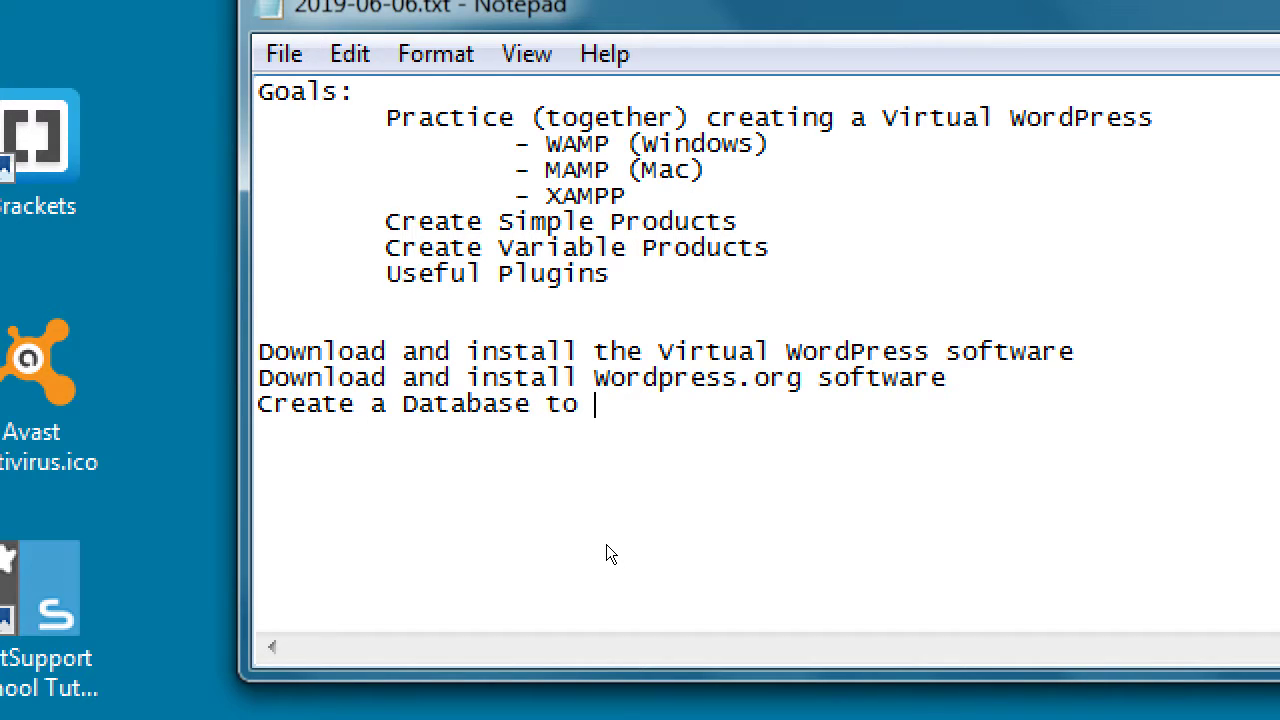
type(" install WordPress into")
key("Return")
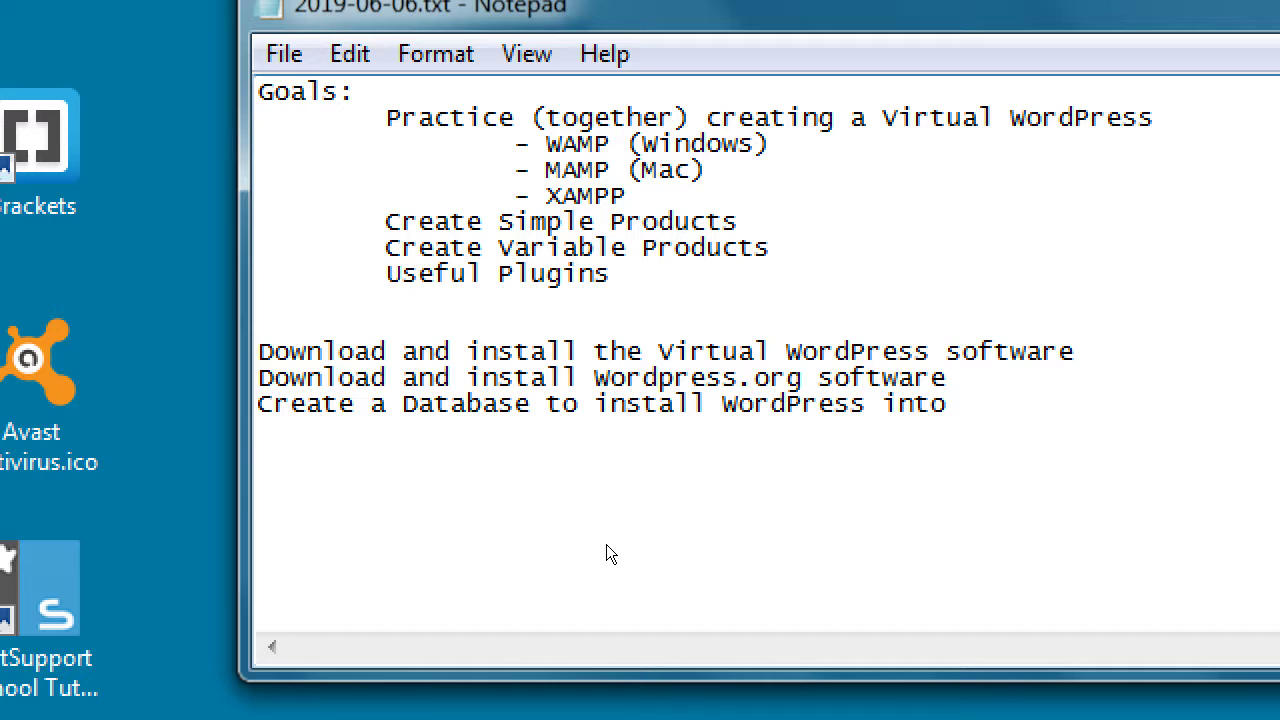
type("Then you get a WordPress site")
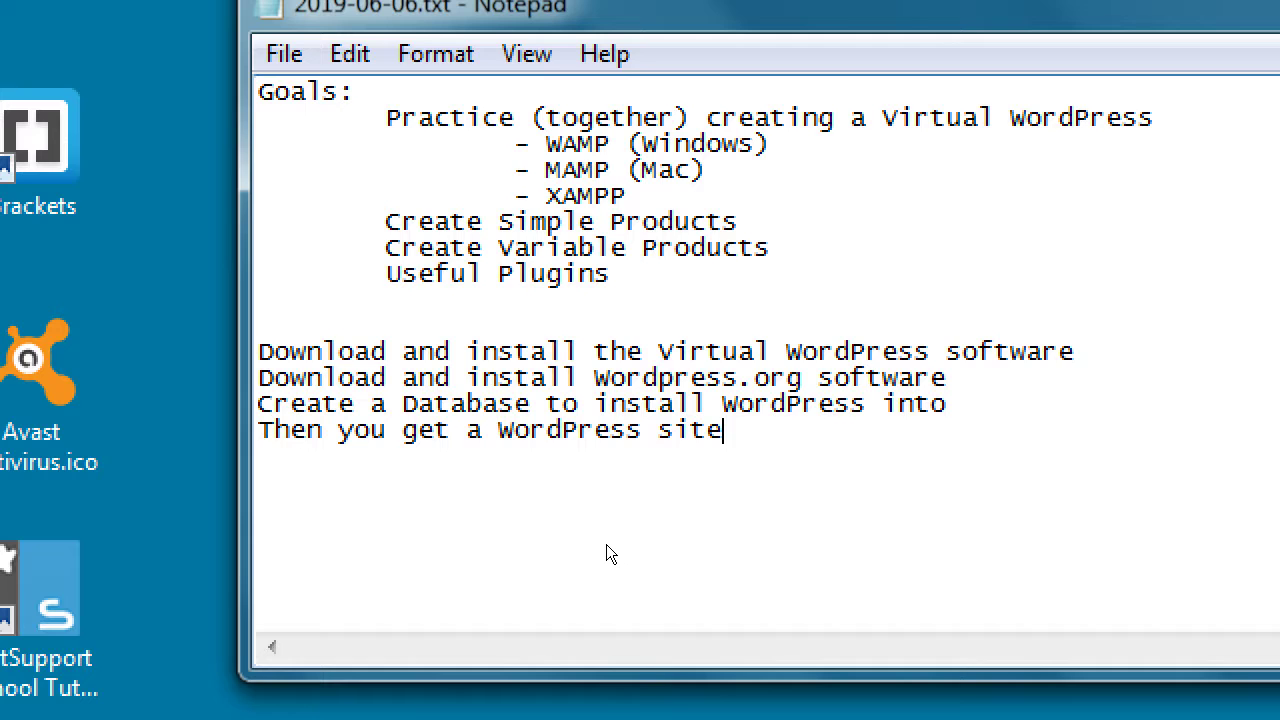
key("super+minus")
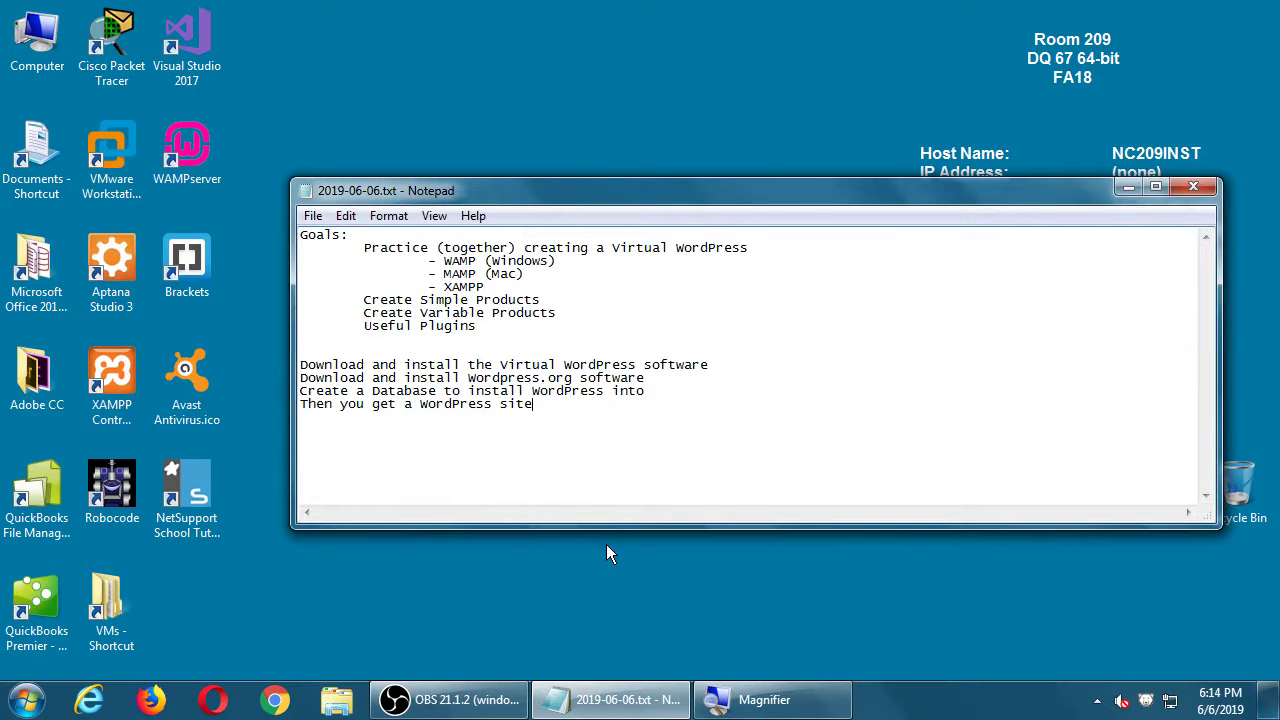
Step: Launch WAMPserver from its desktop shortcut, check its tray icon, and return to Notepad
left_click(168, 145)
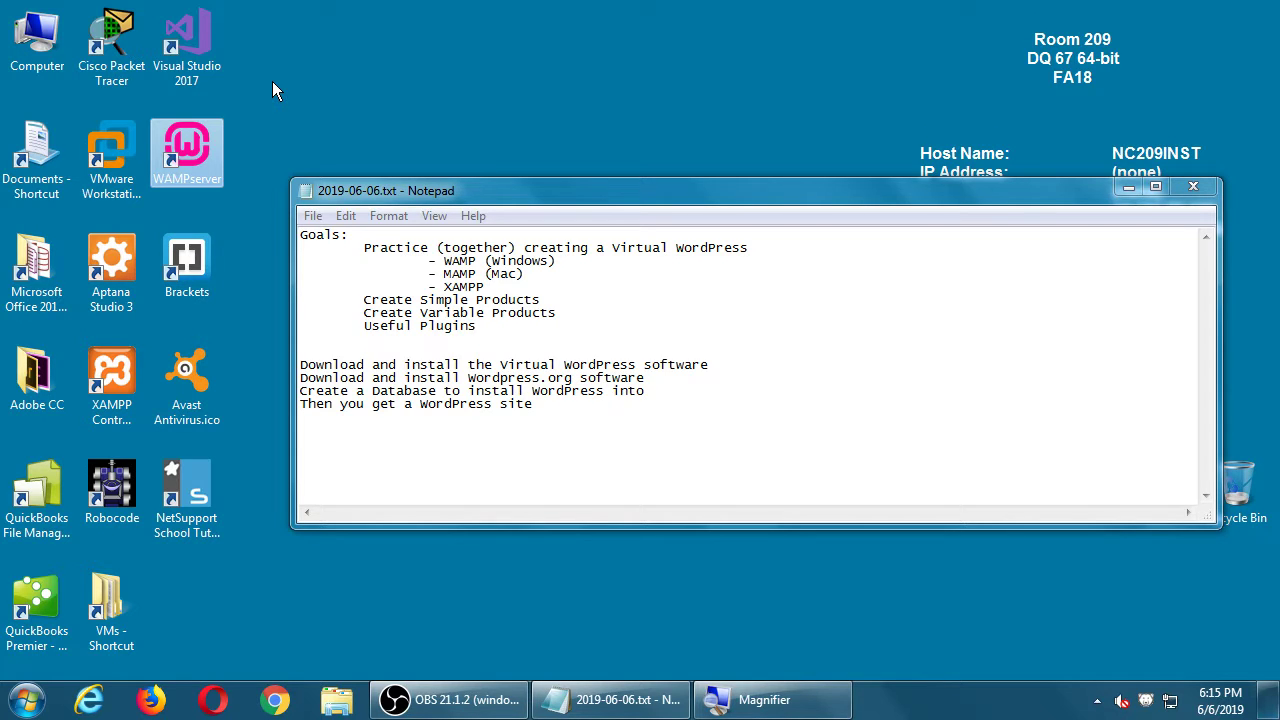
double_click(193, 160)
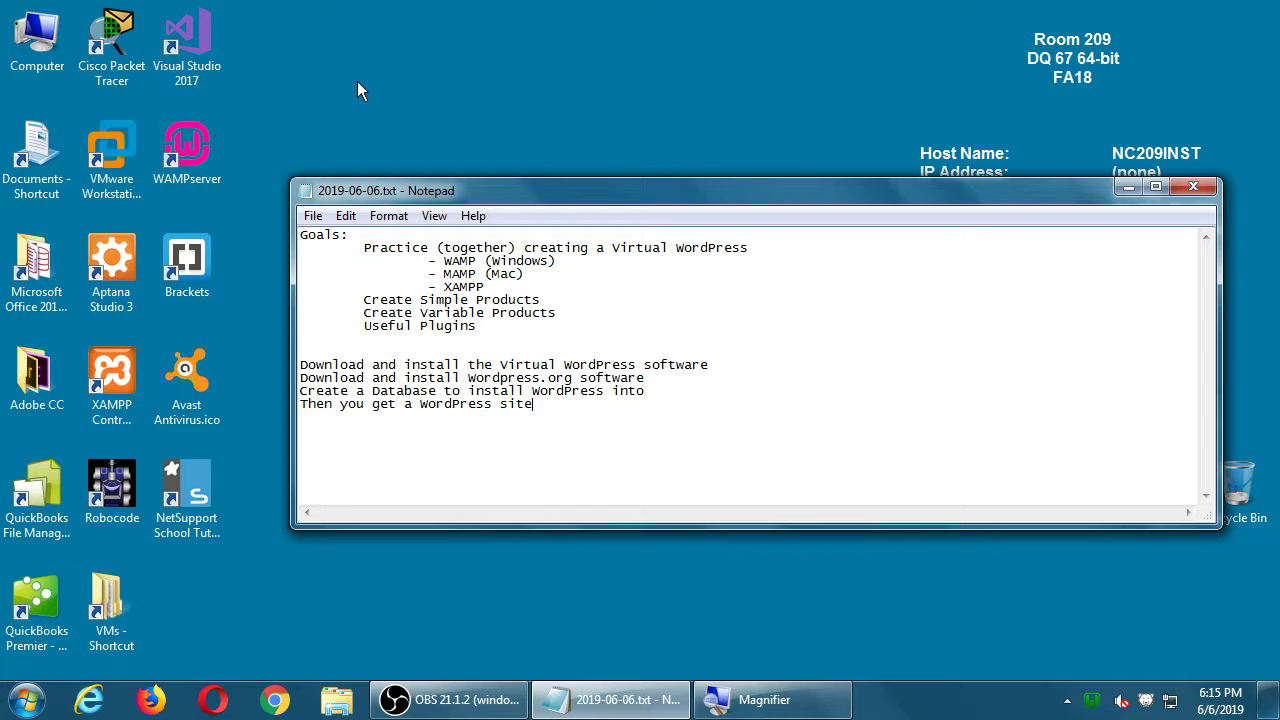
left_click(1069, 701)
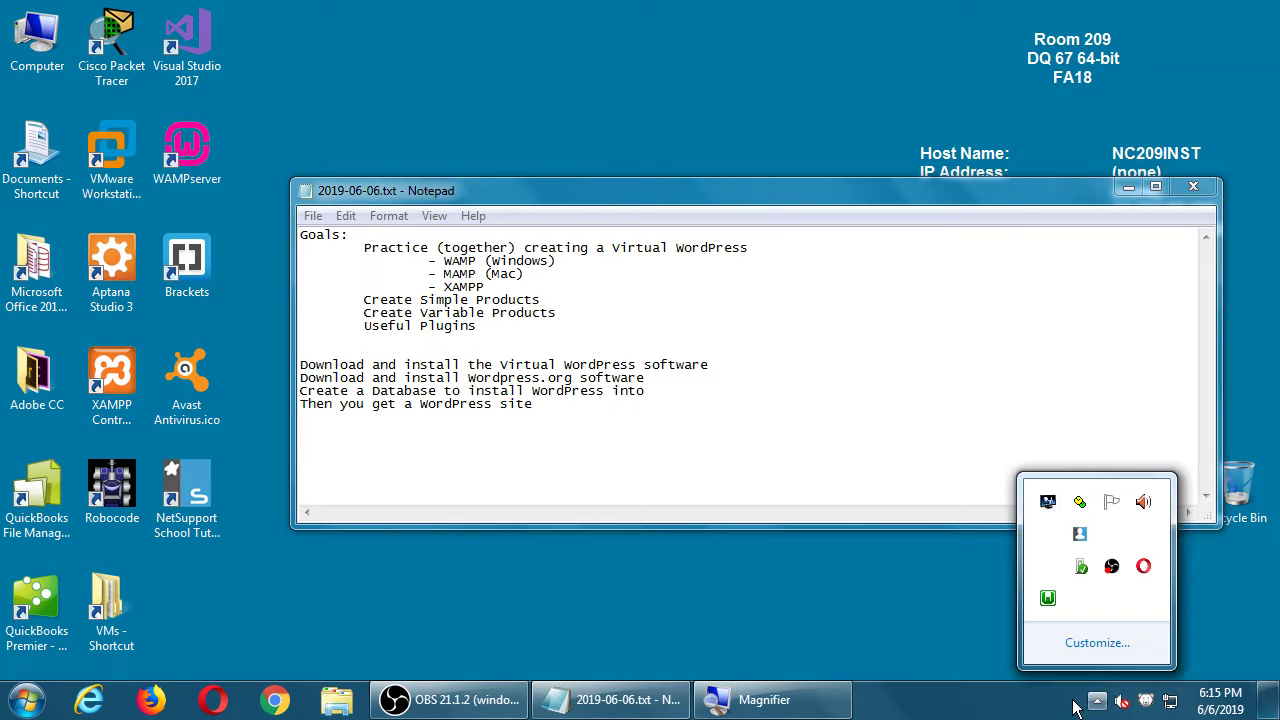
left_click(1097, 701)
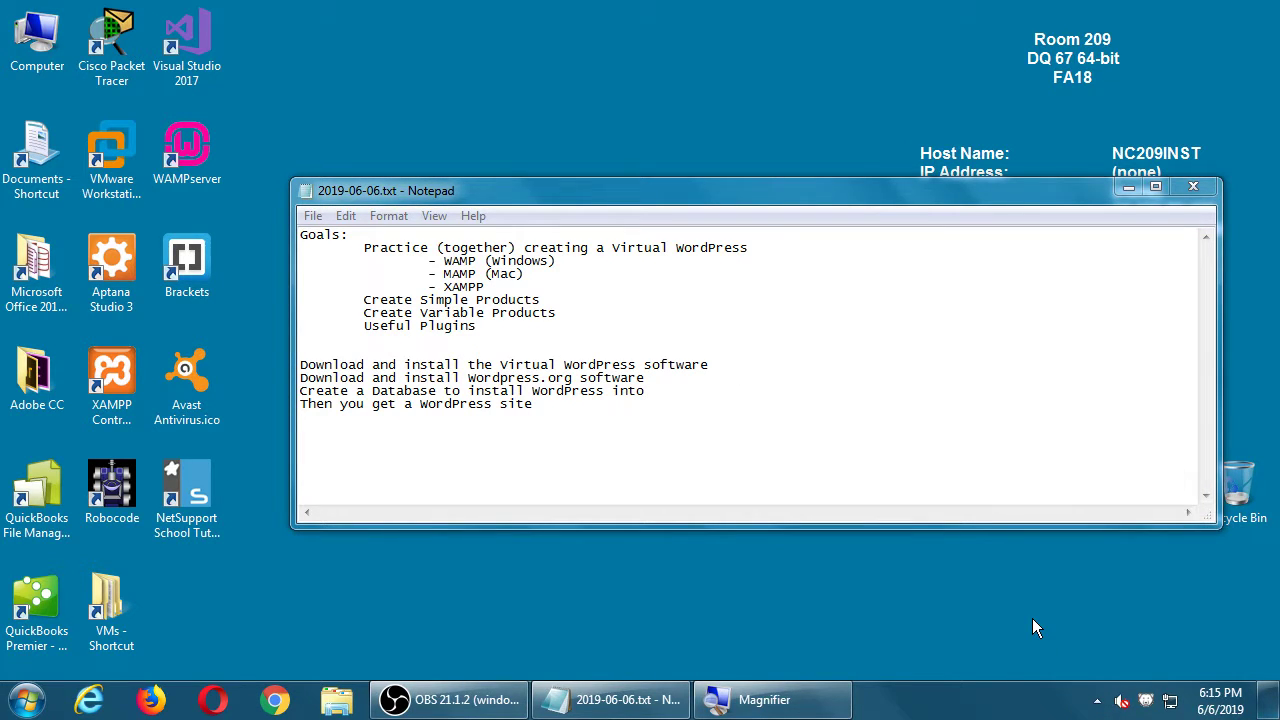
left_click(1097, 702)
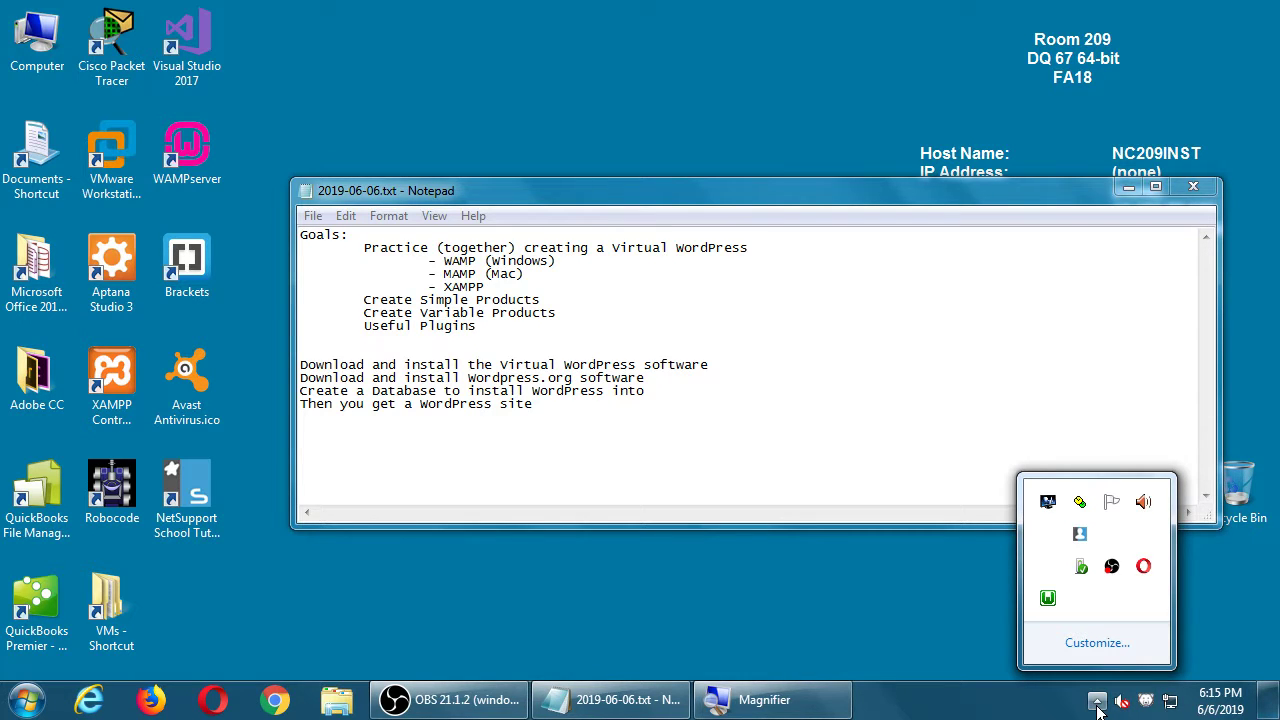
left_click(908, 614)
left_click(817, 451)
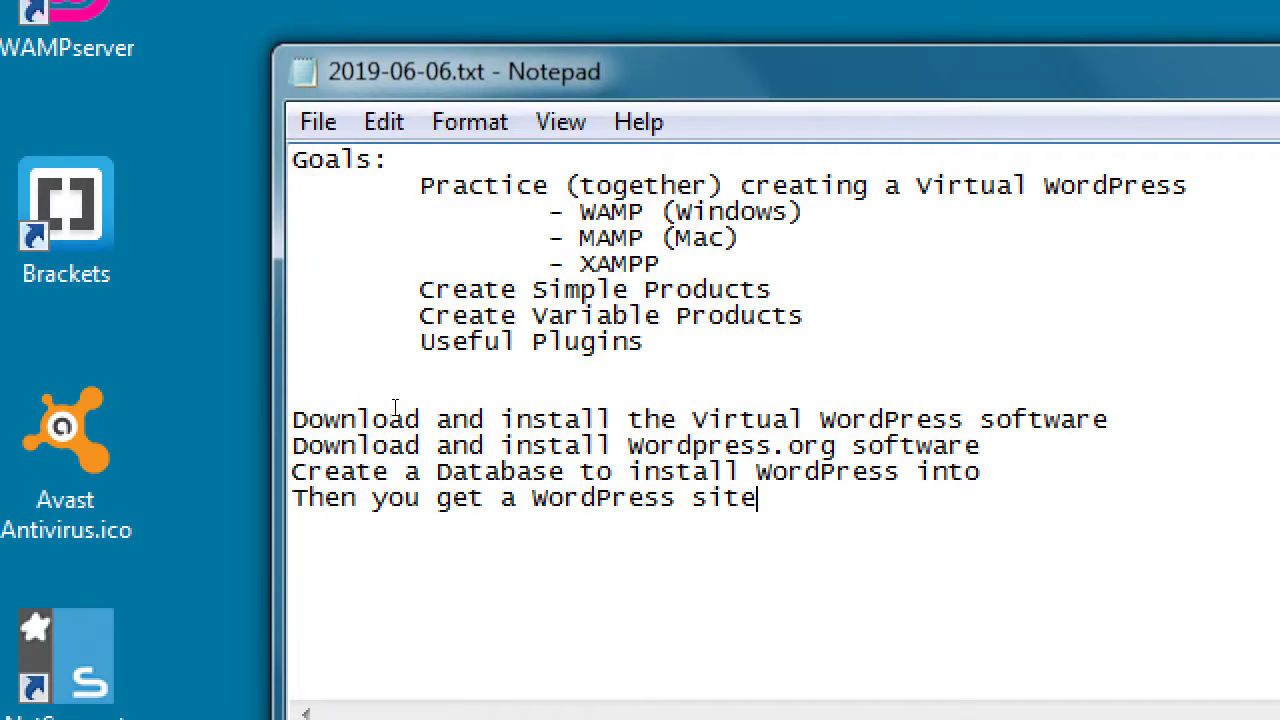
key("Return")
type("A \"real\"")
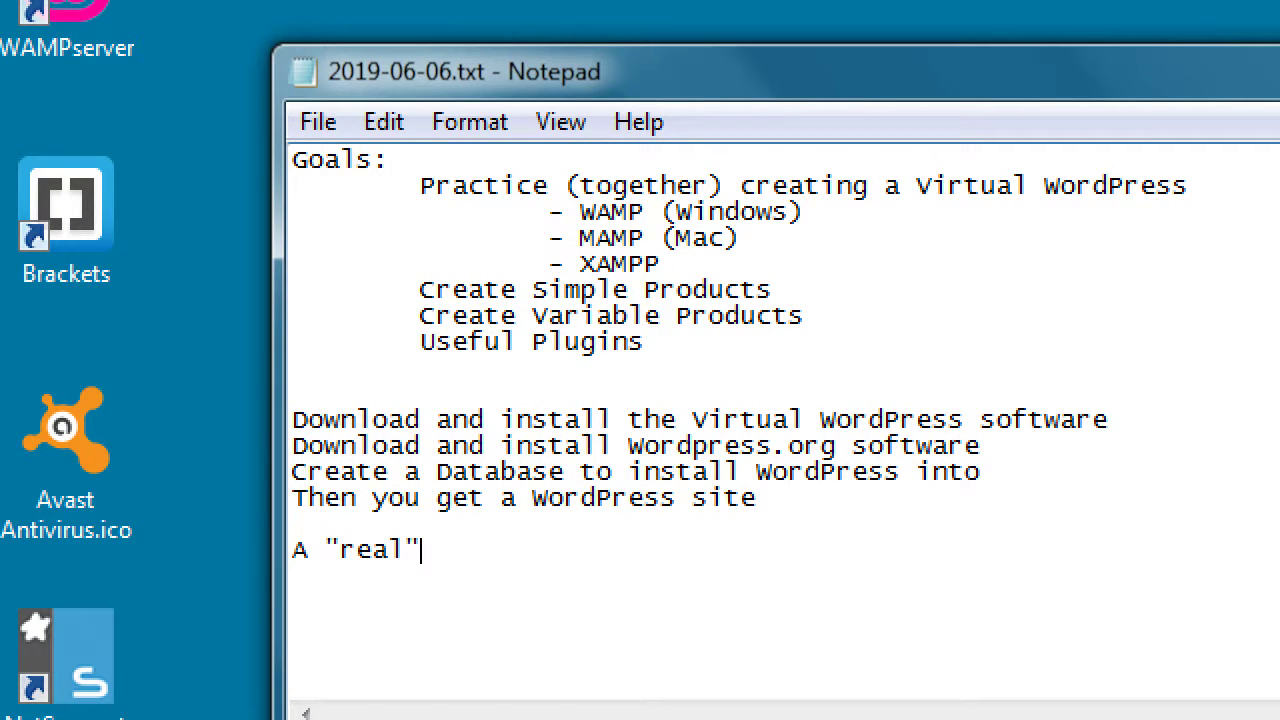
type(" site: victors")
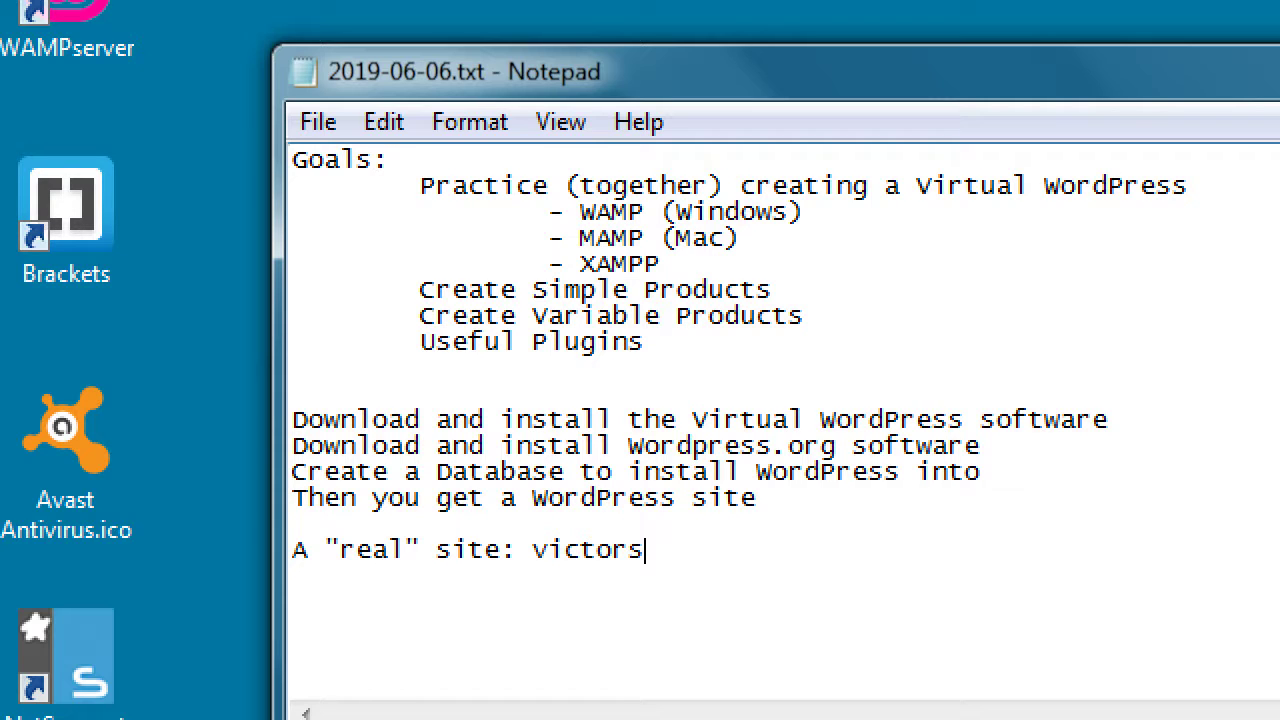
type("bakery.com")
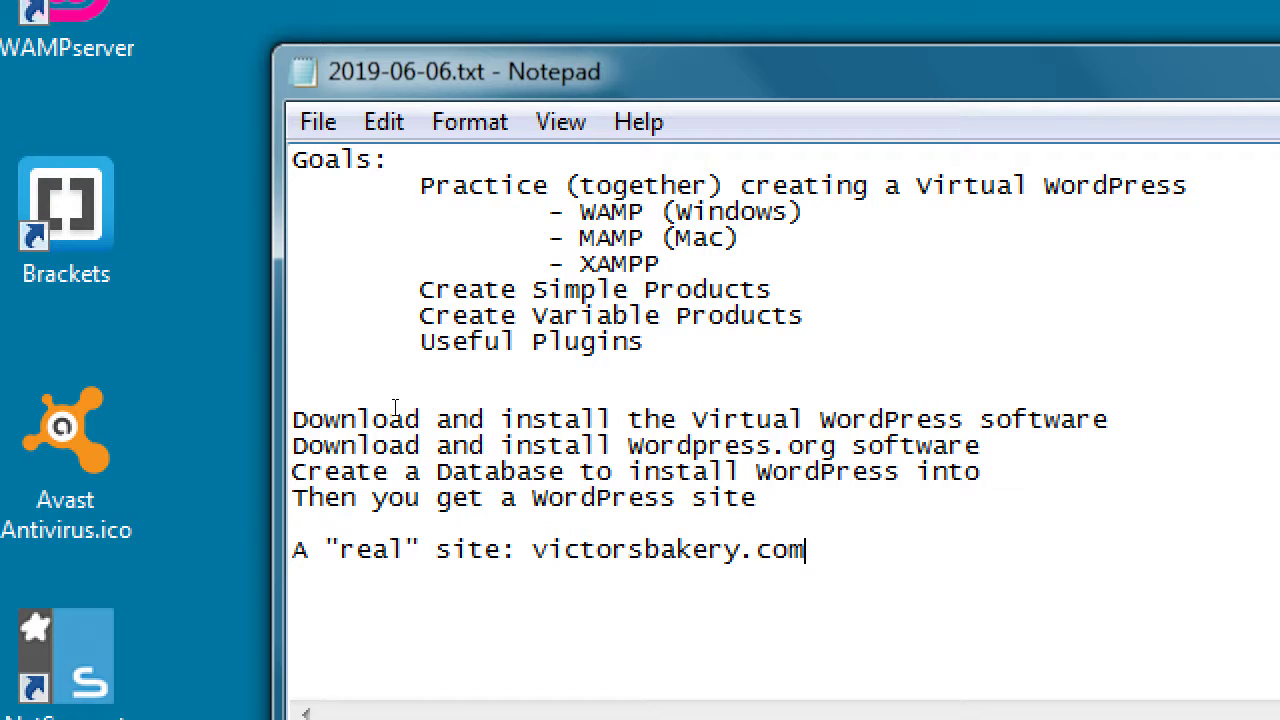
key("Return")
type("Our virtual site is:")
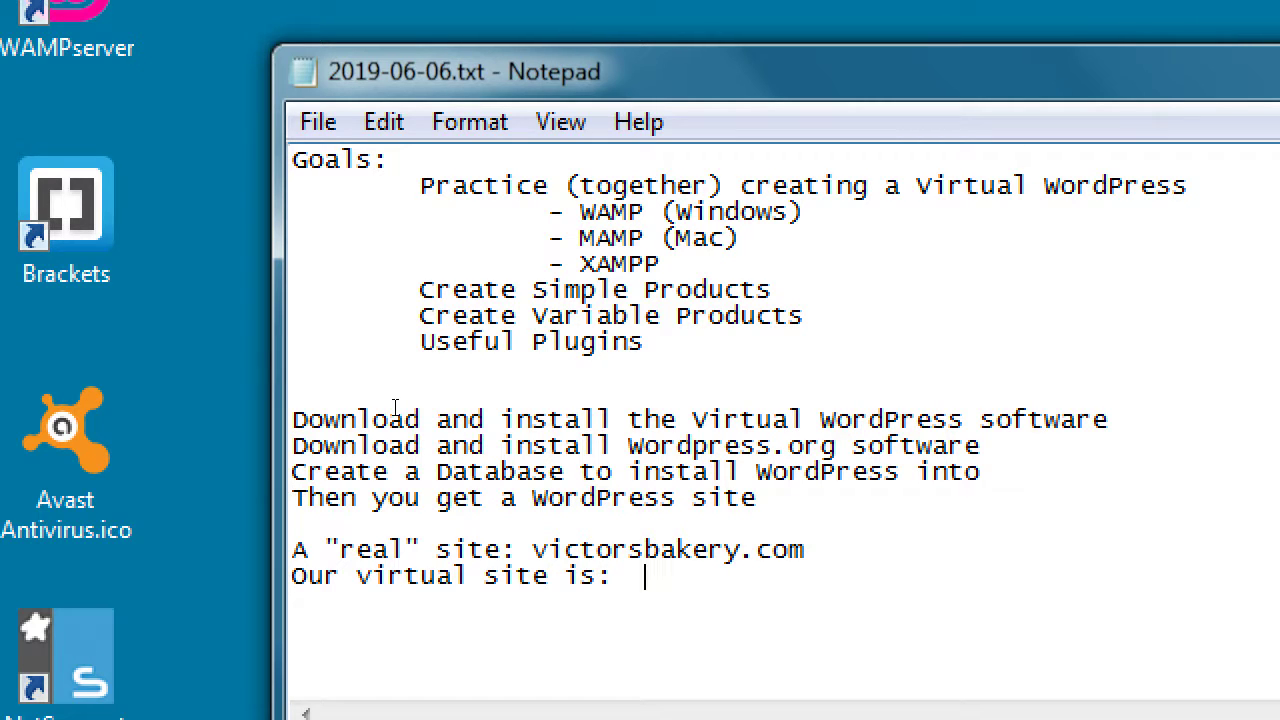
type("http://localhost")
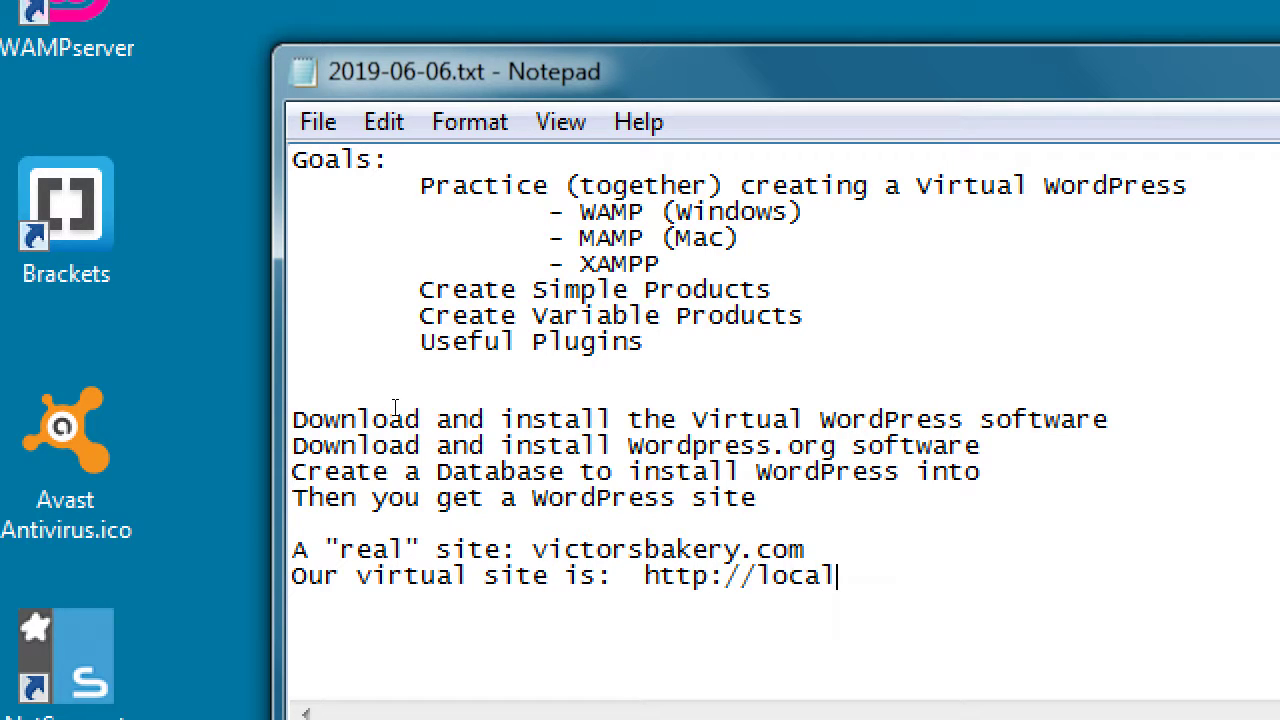
key("Up")
key("Left")
key("Left")
key("Left")
key("Left")
key("Left")
key("Left")
key("Left")
key("Left")
key("Left")
key("Left")
key("Left")
key("Left")
key("Left")
key("Left")
key("Left")
key("Left")
key("Left")
type("http://")
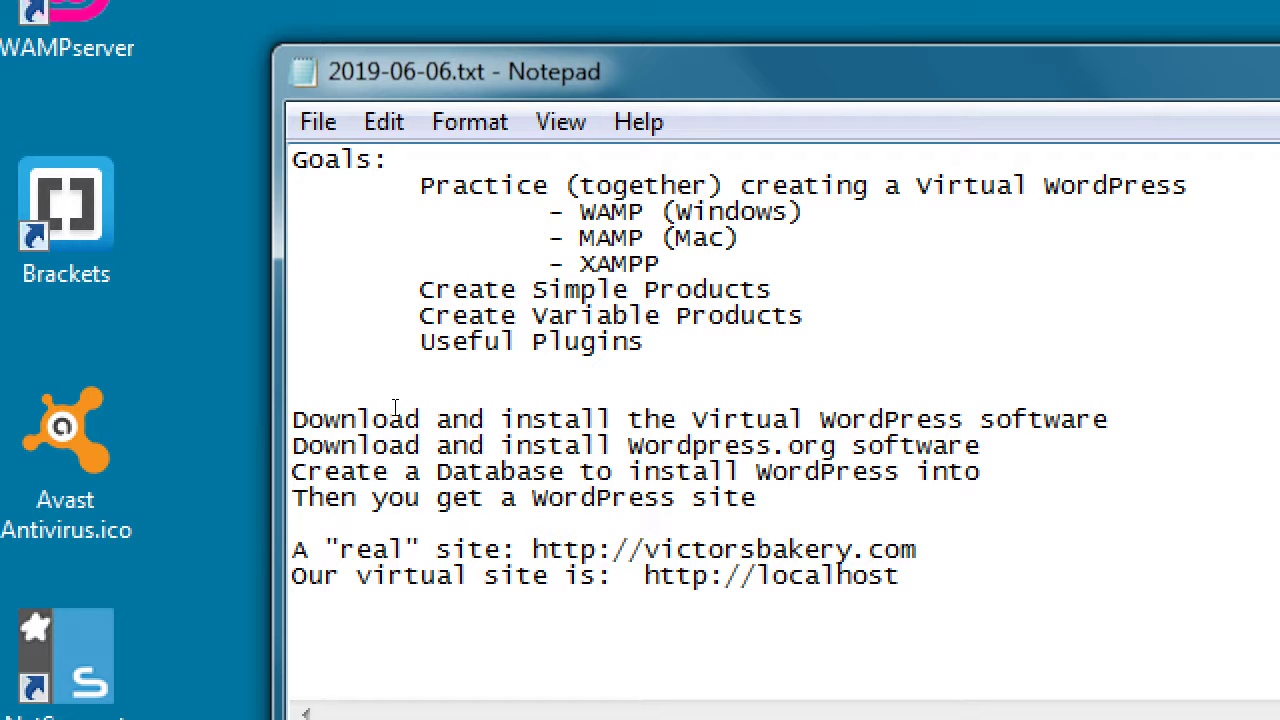
key("Down")
key("shift+End")
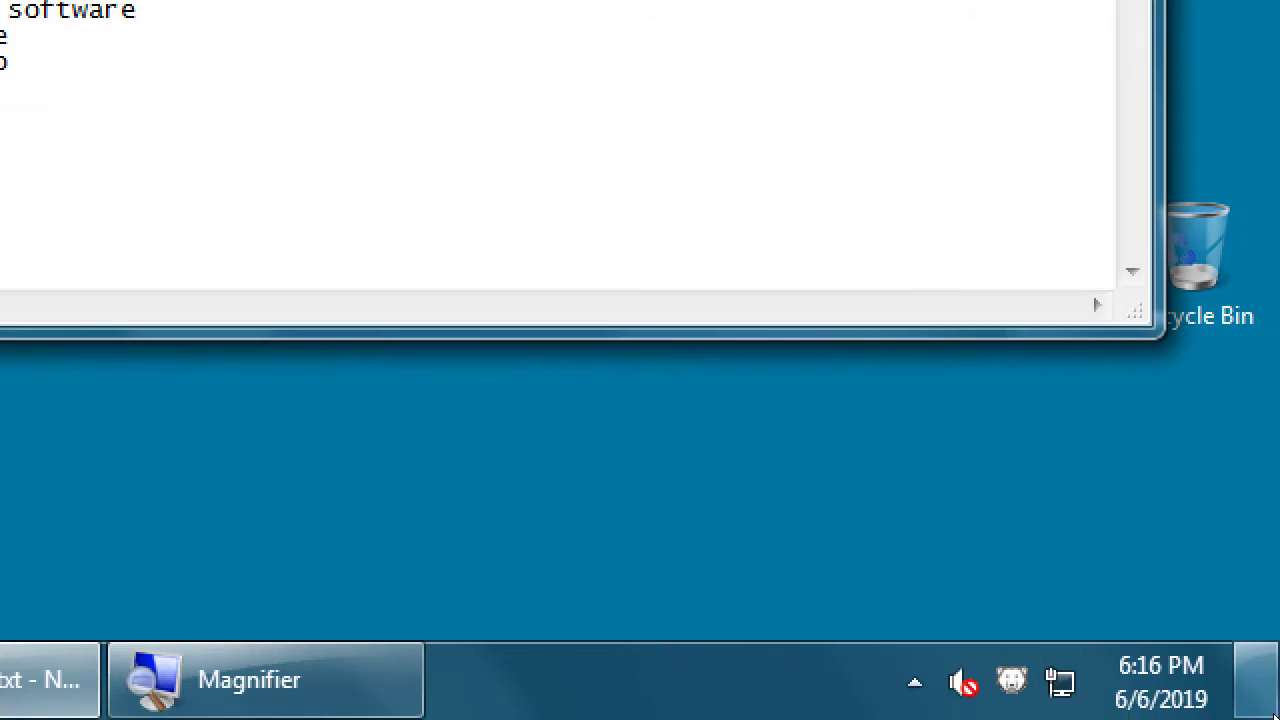
Step: Check the hidden notification-area icons and zoom the Magnifier back out
left_click(914, 682)
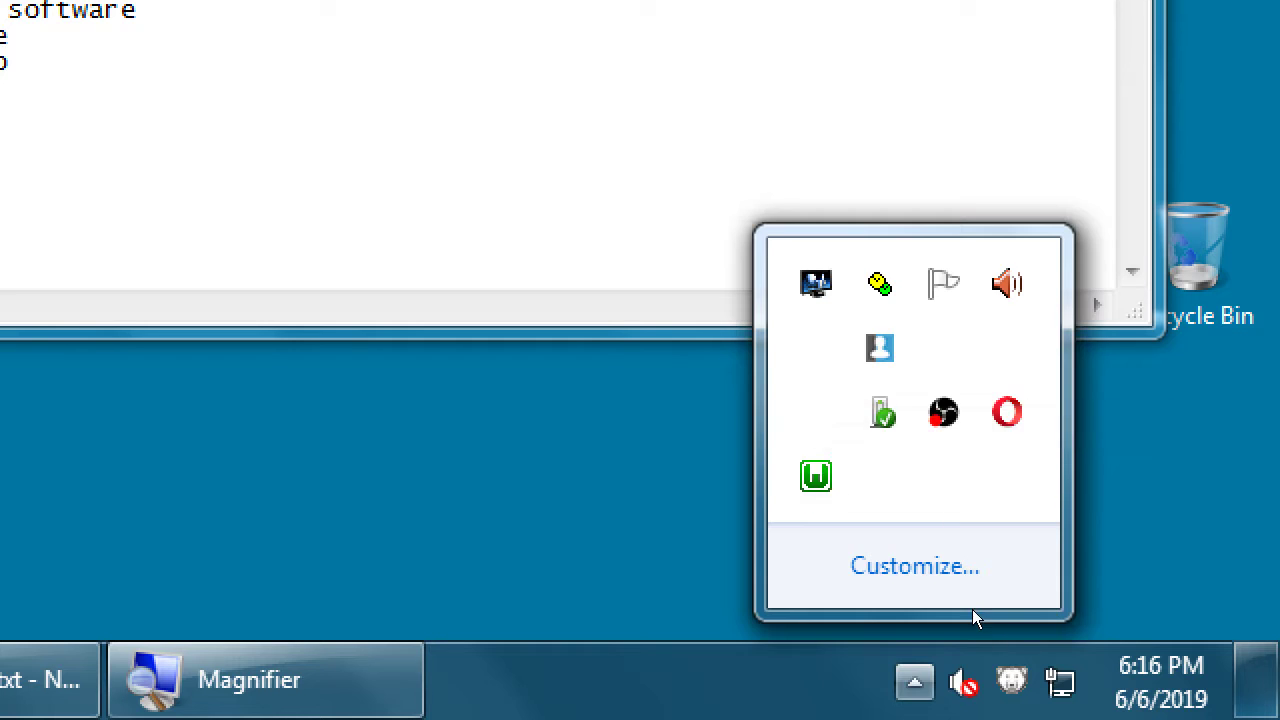
left_click(1097, 707)
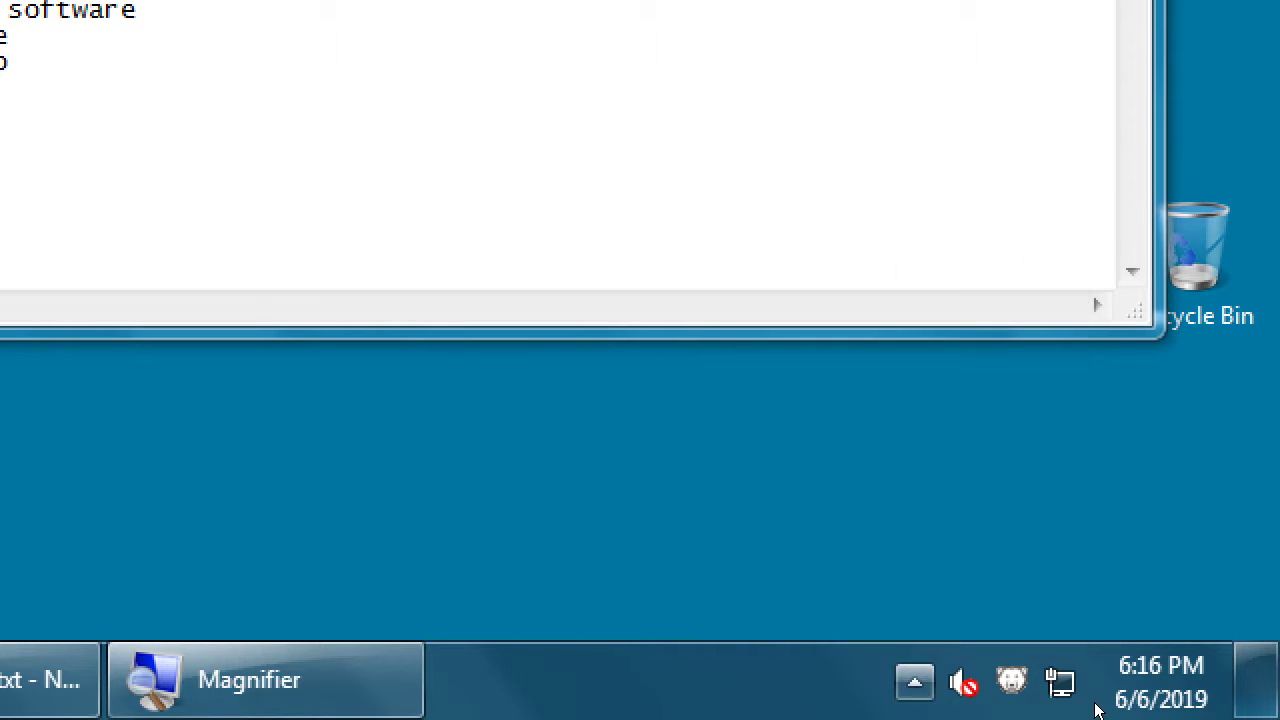
key("super+minus")
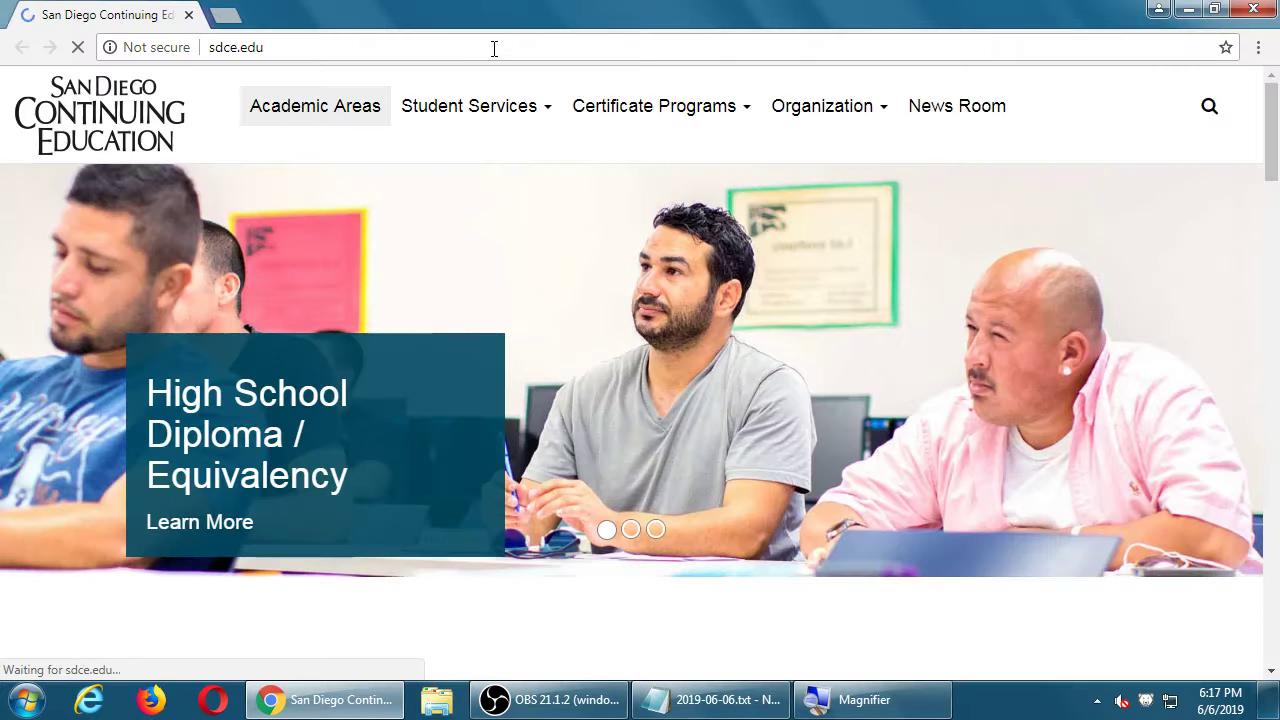
Step: Load localhost to show the WampServer homepage with Apache 2.4.23 and PHP 5.6.25
left_click(494, 49)
type("localhost")
key("Return")
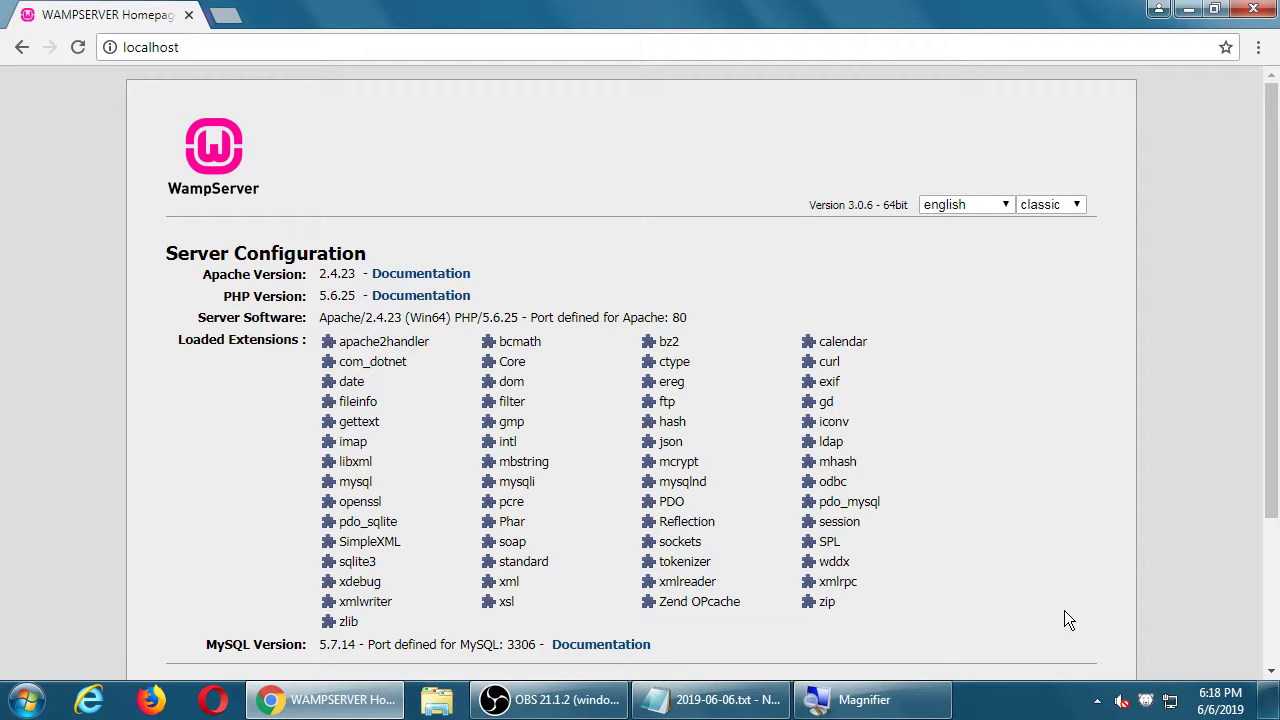
scroll(1064, 610, "down", 2)
scroll(1064, 610, "up", 2)
Step: In Notepad, append '(PHPMyAdmin)' after 'install WordPress into' on the database line
left_click(750, 710)
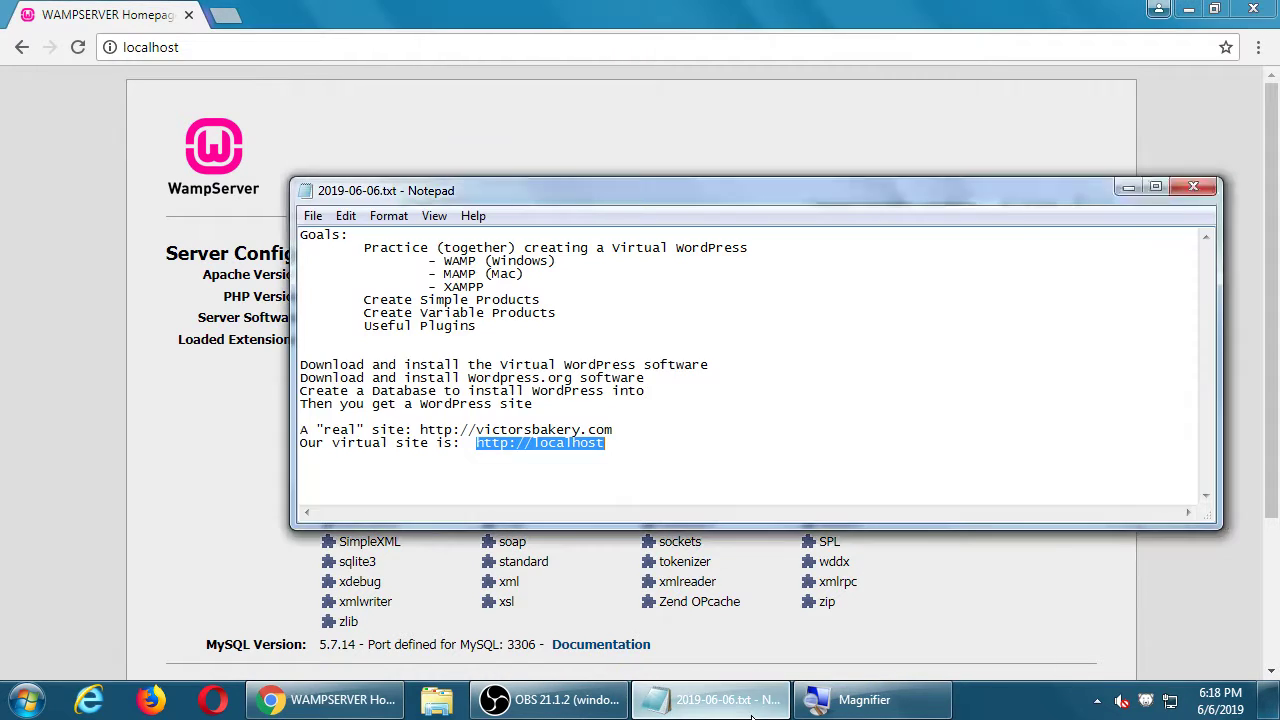
key("super+plus")
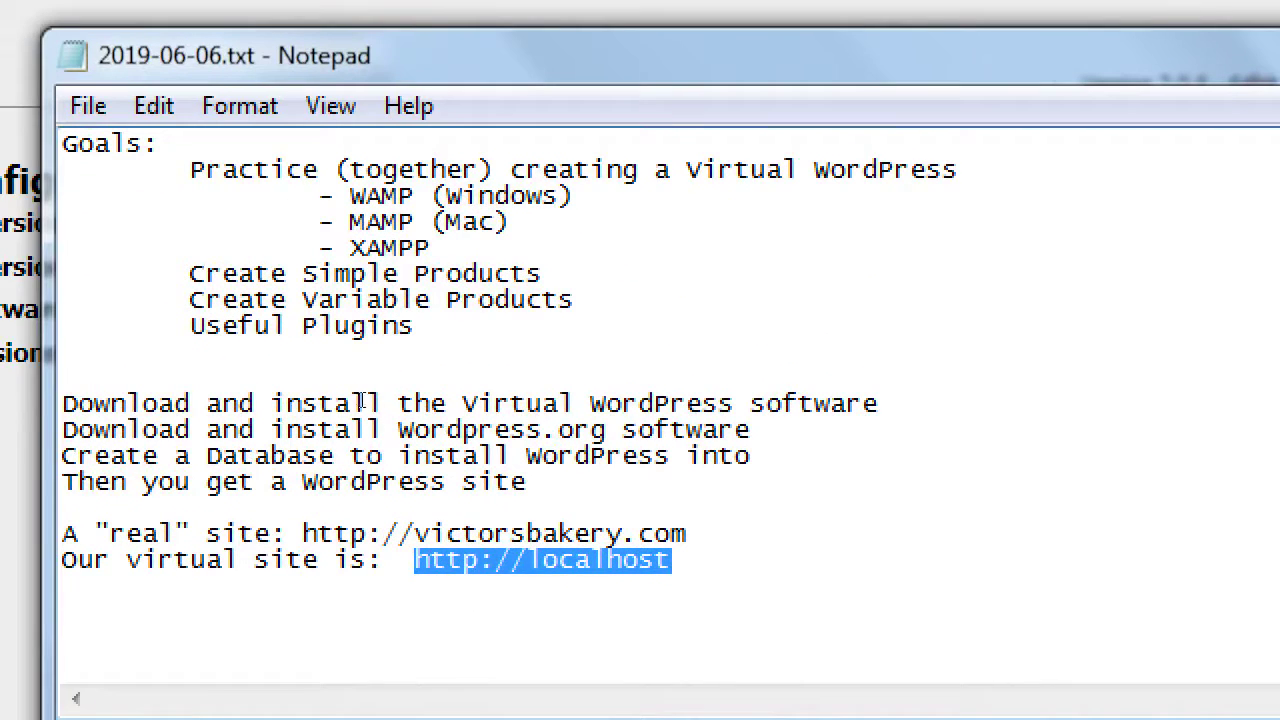
left_click_drag(128, 456, 588, 390)
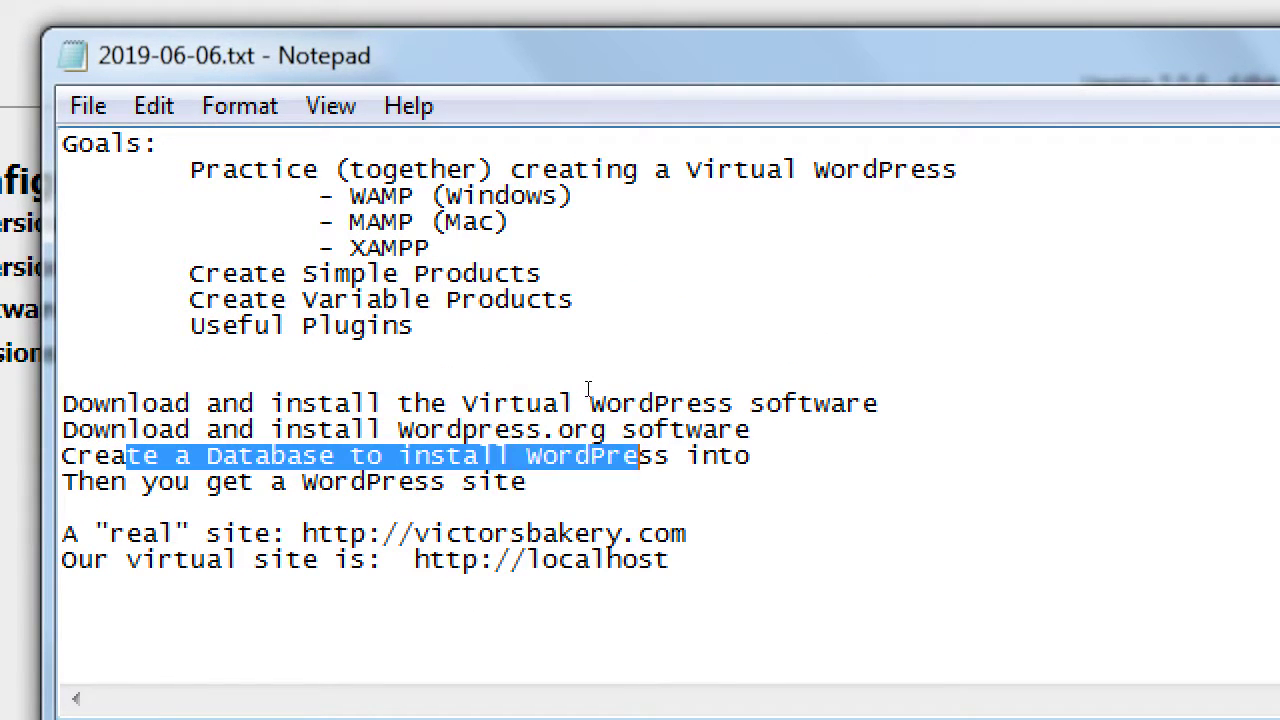
left_click(762, 460)
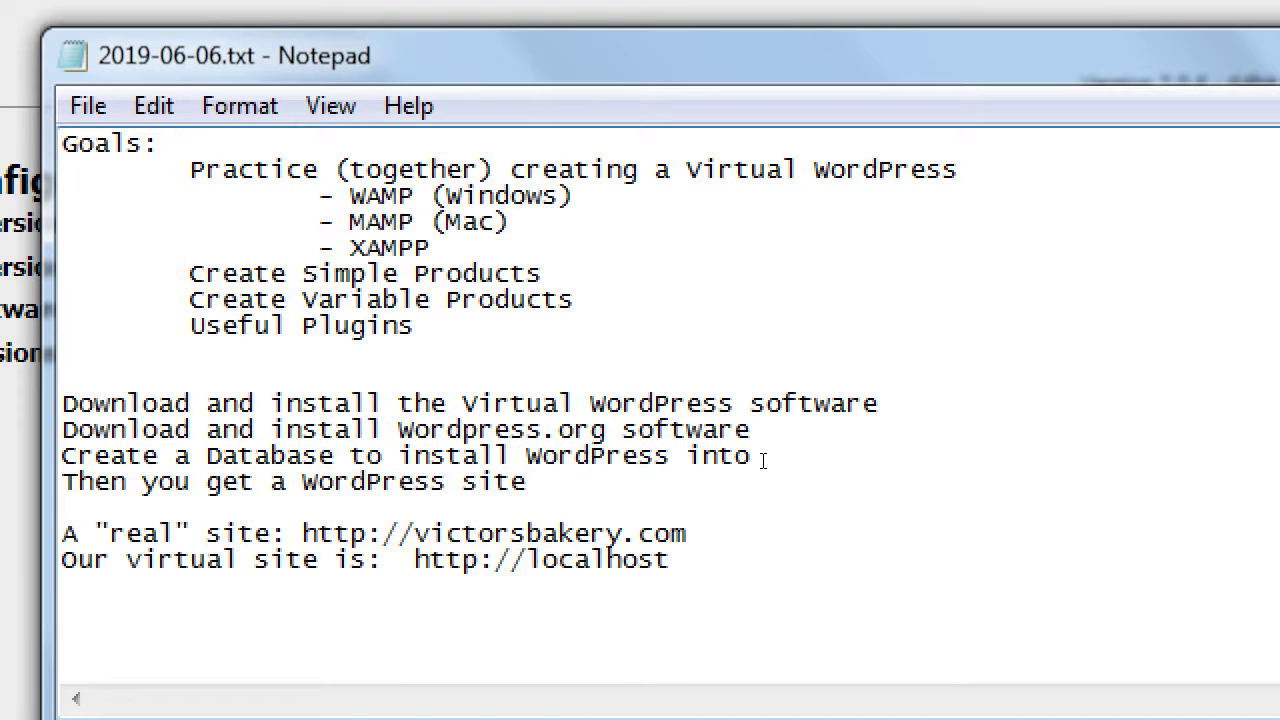
type("(PHPMyA")
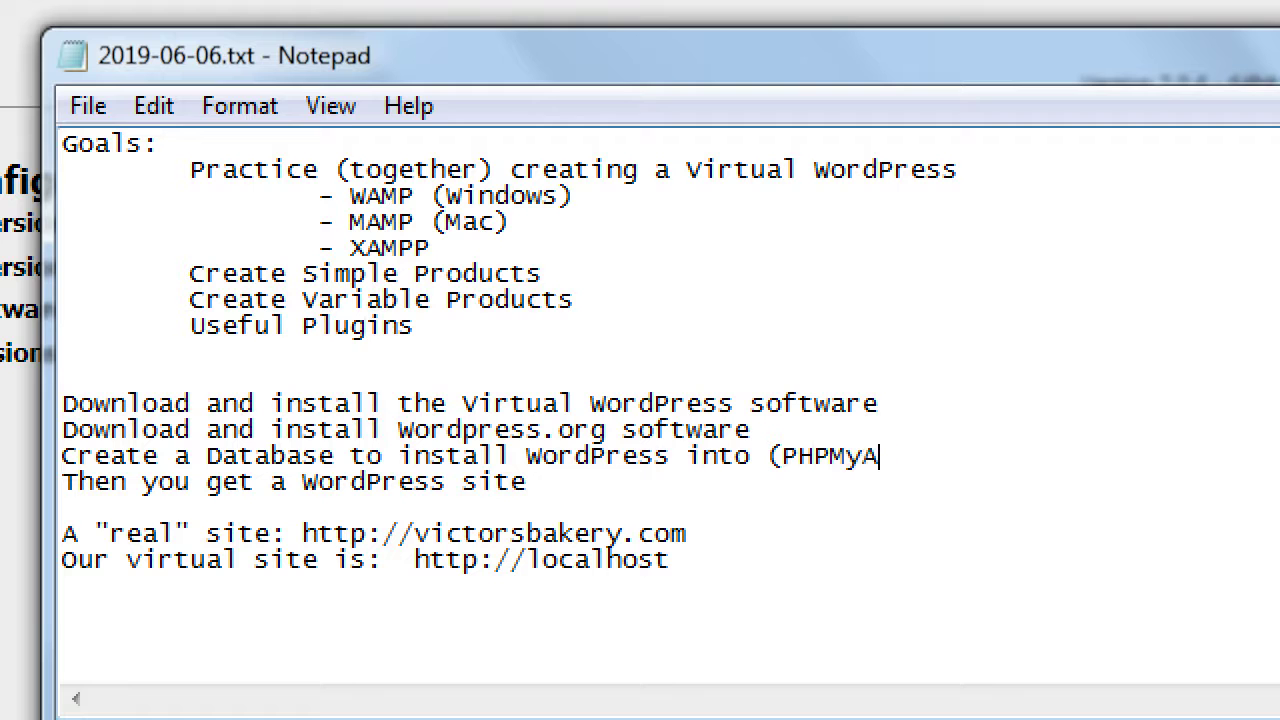
type("dmin)")
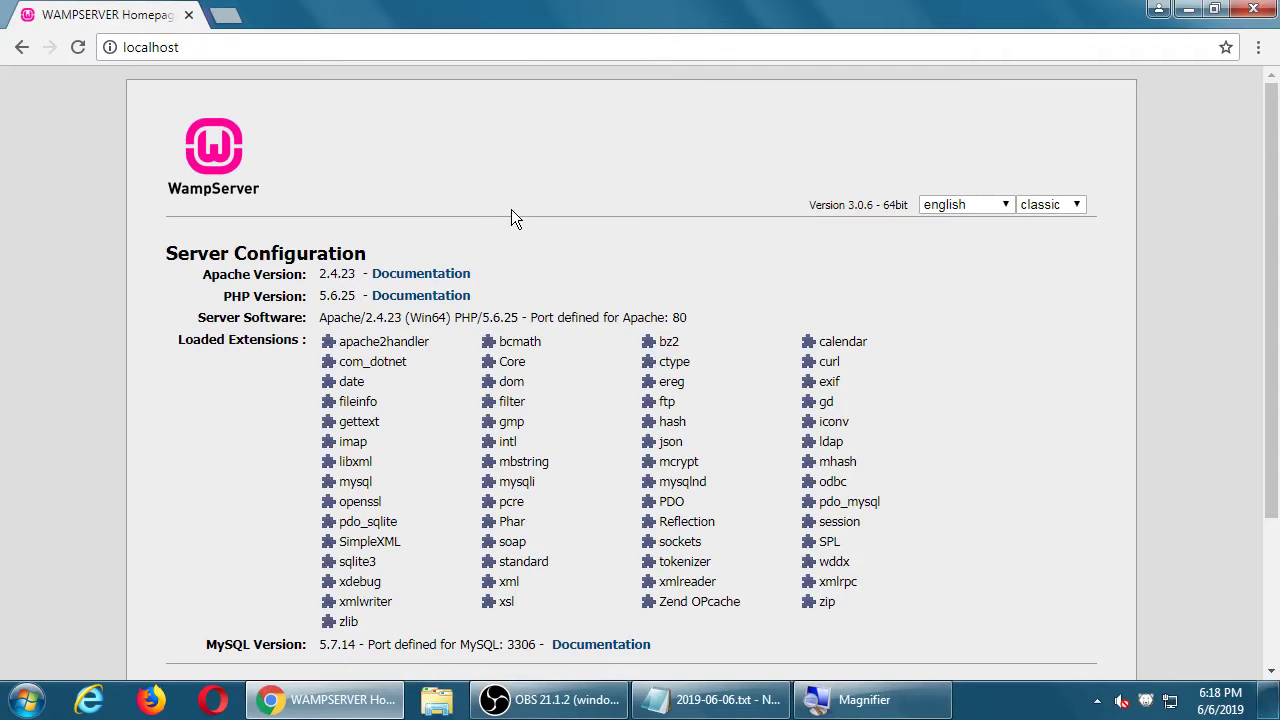
Step: Open the phpmyadmin link under Tools on the WampServer page
scroll(600, 230, "down", 3)
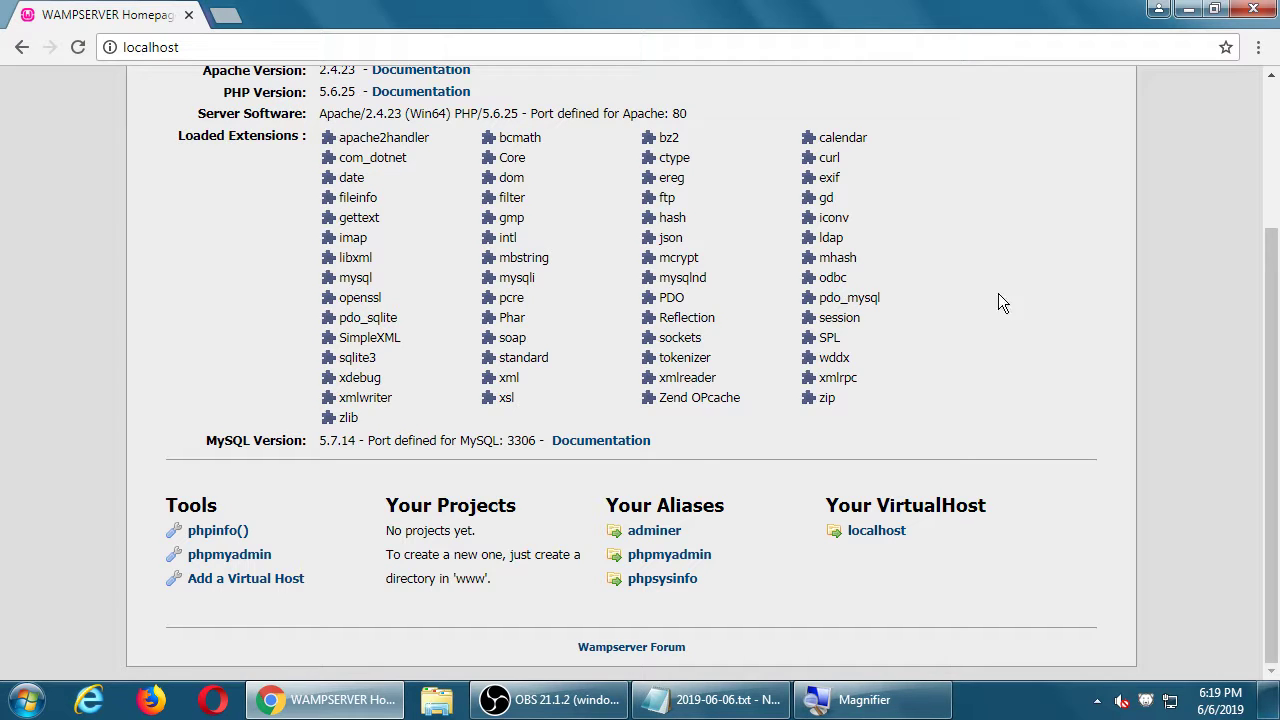
left_click(262, 560)
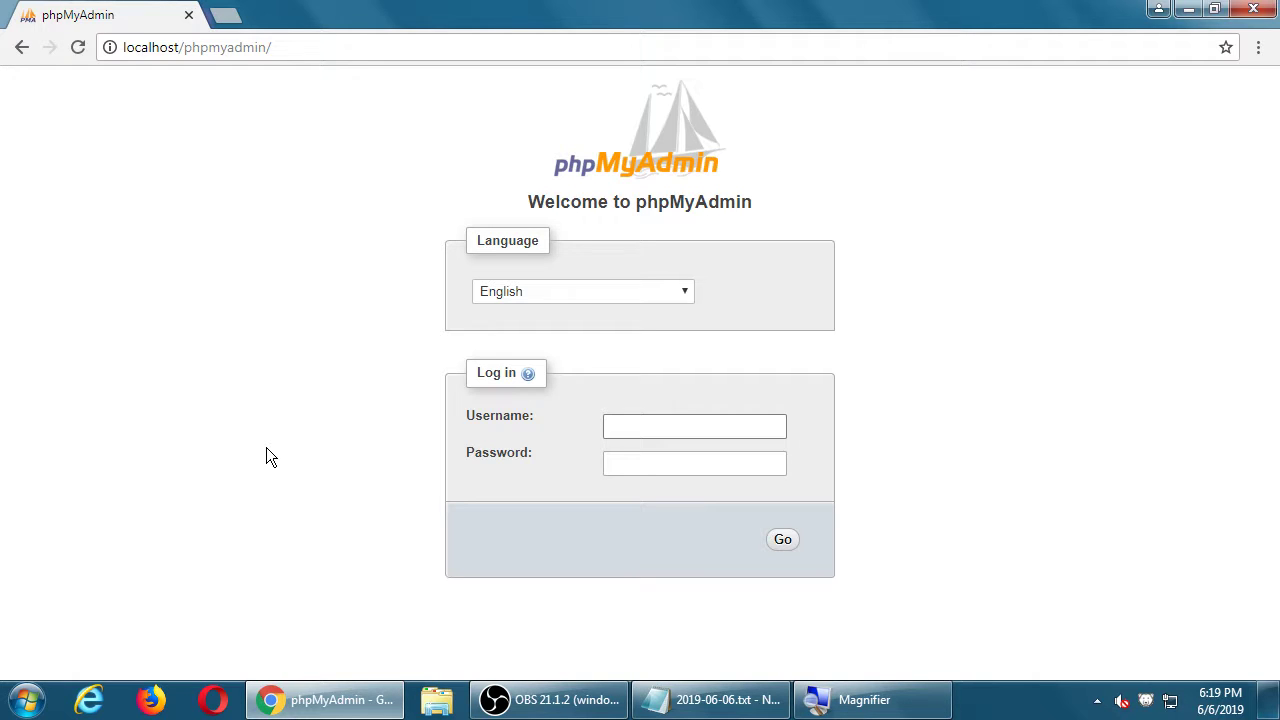
Step: Log in to phpMyAdmin with username root and an empty password
type("root")
key("Tab")
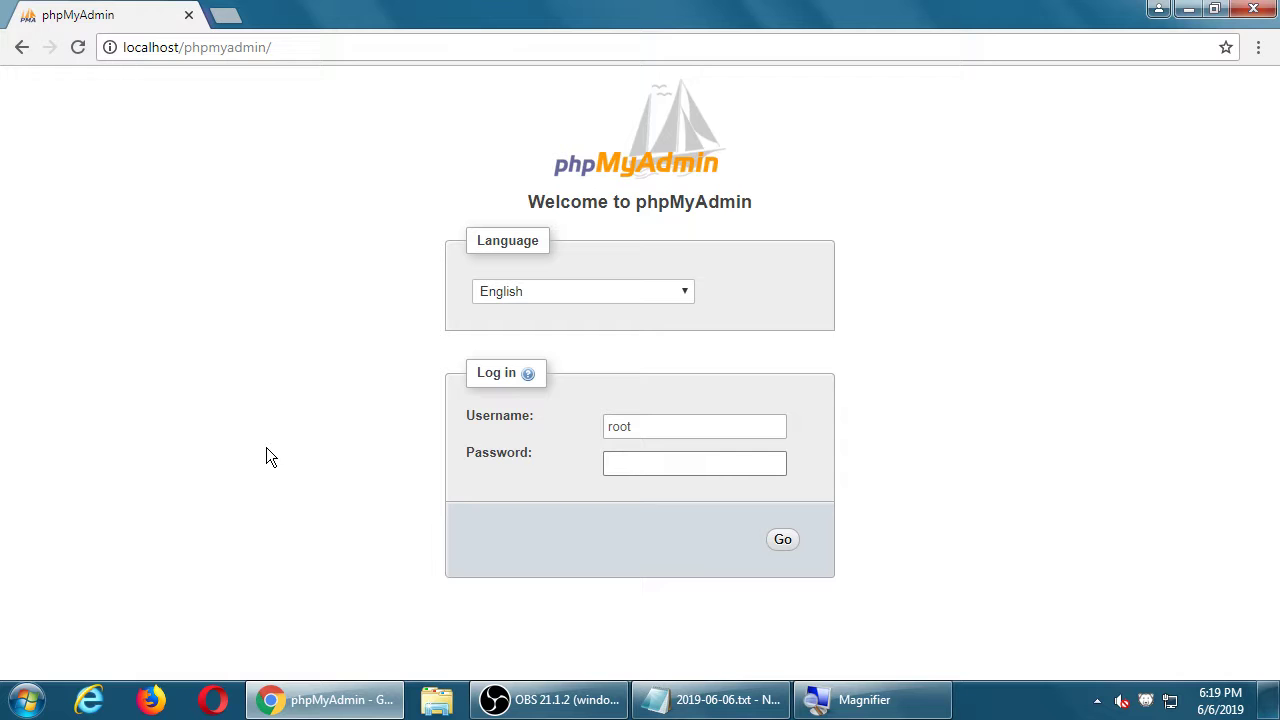
left_click(783, 540)
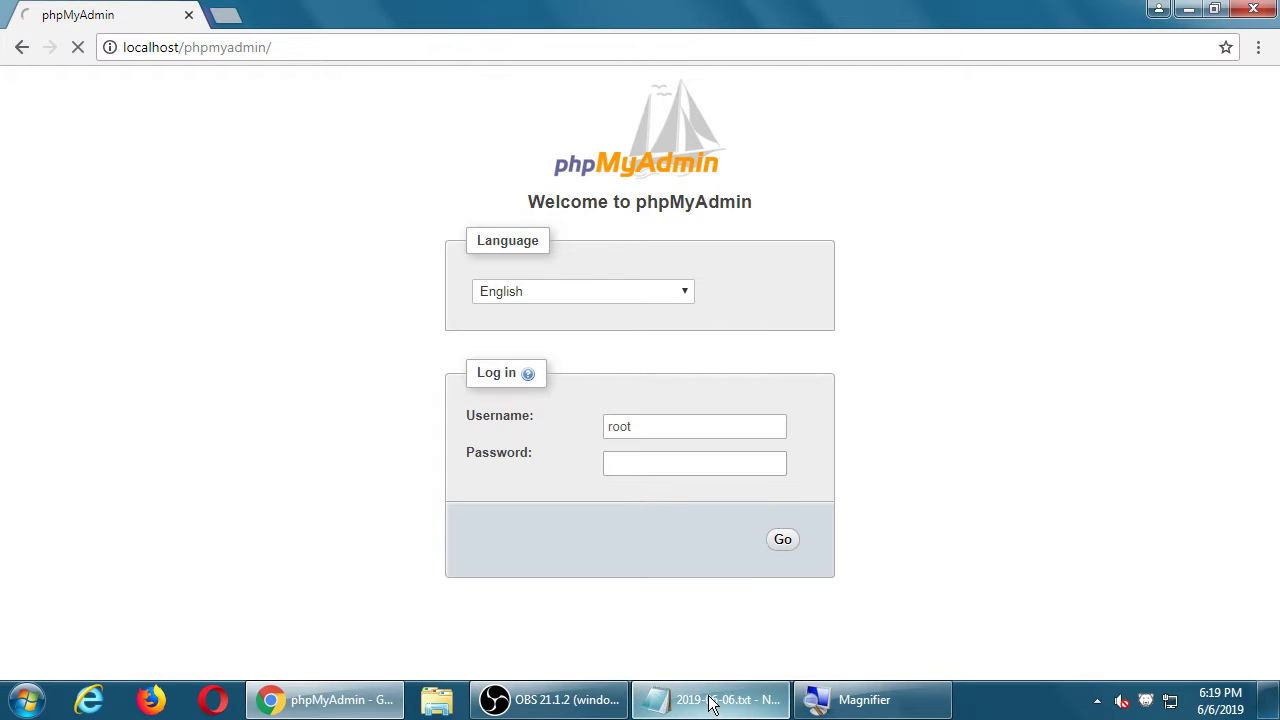
Step: In Notepad, add an indented line 'To get into PHPMYAdmin (to create the Database)'
left_click(718, 702)
key("super+plus")
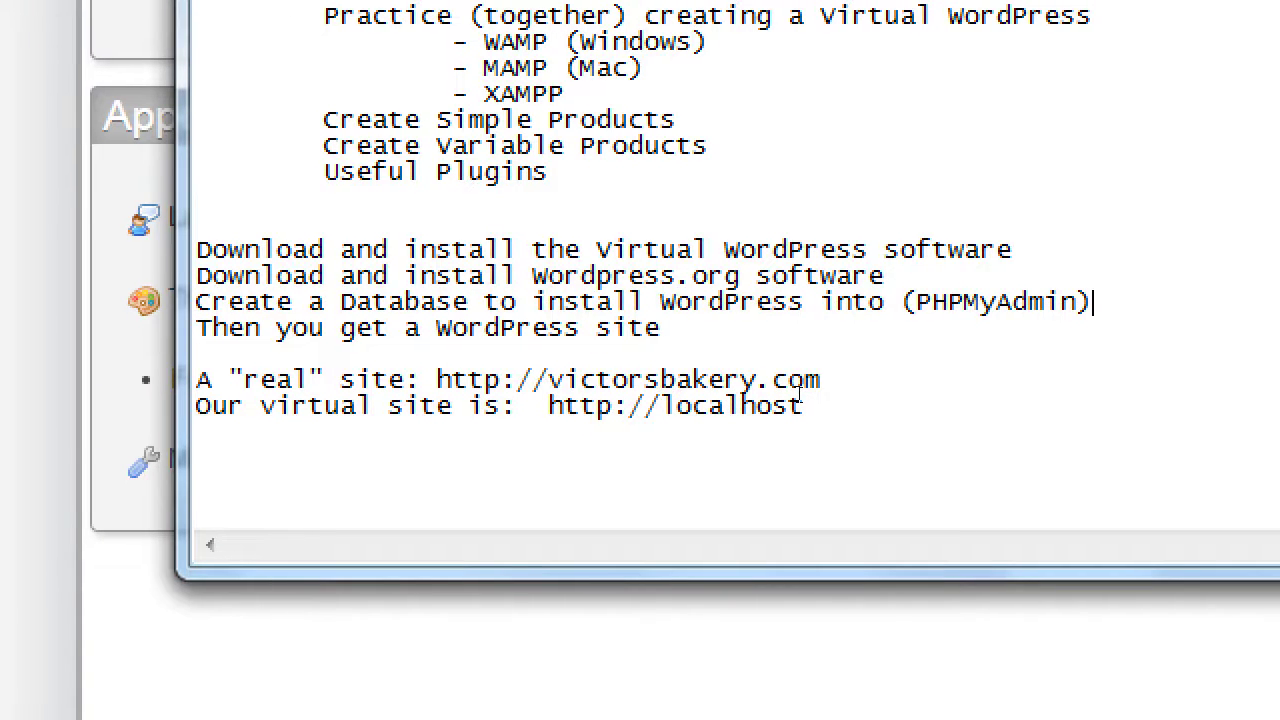
key("Return")
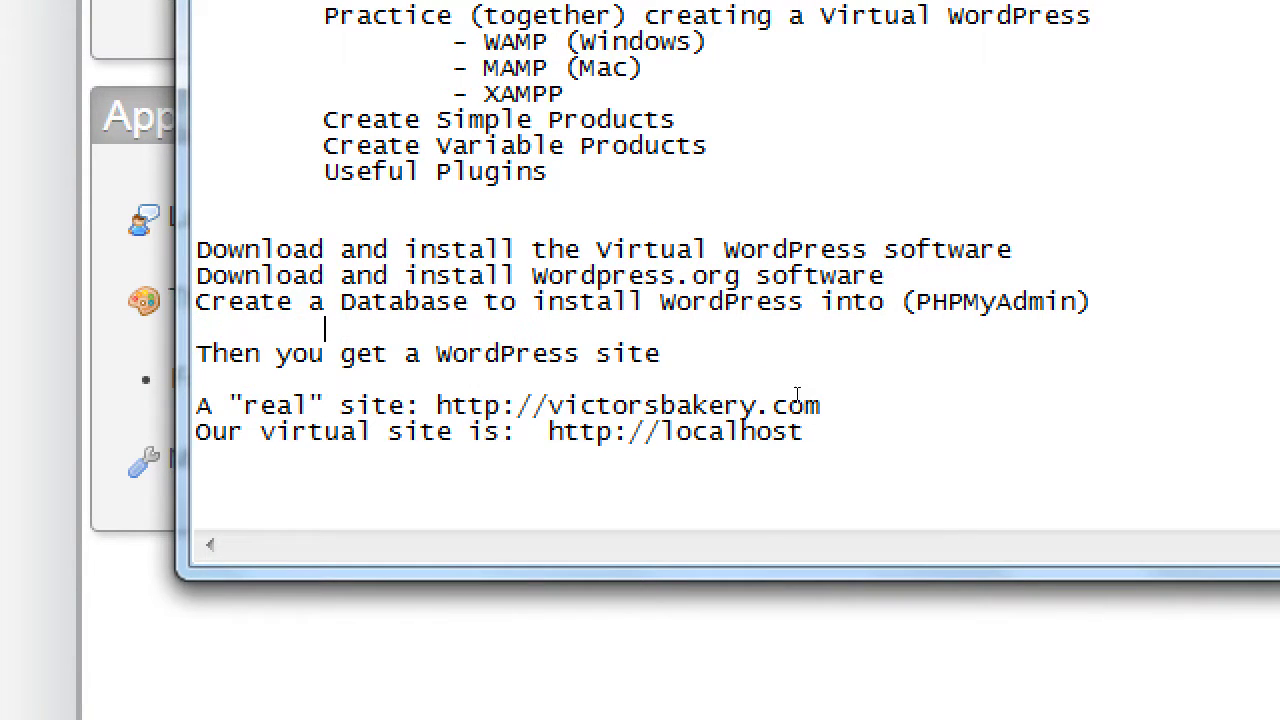
key("Tab")
type("To get into ")
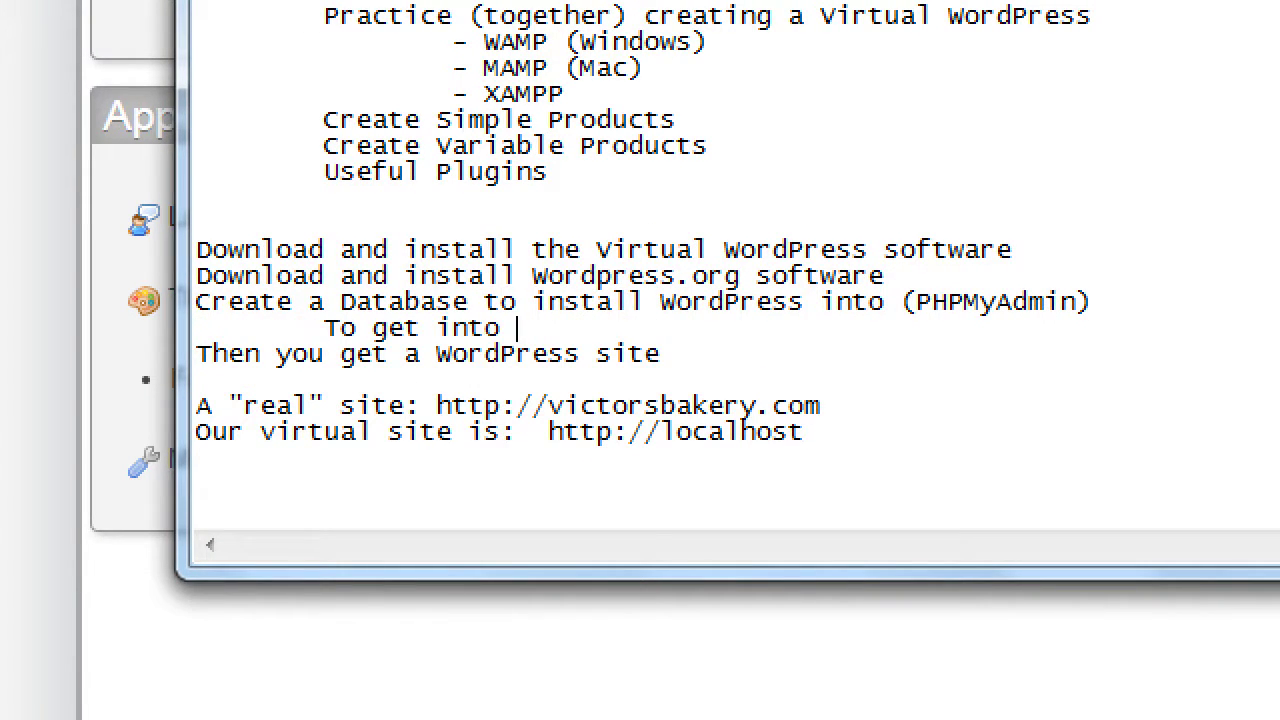
type("PHPMYAdmin (")
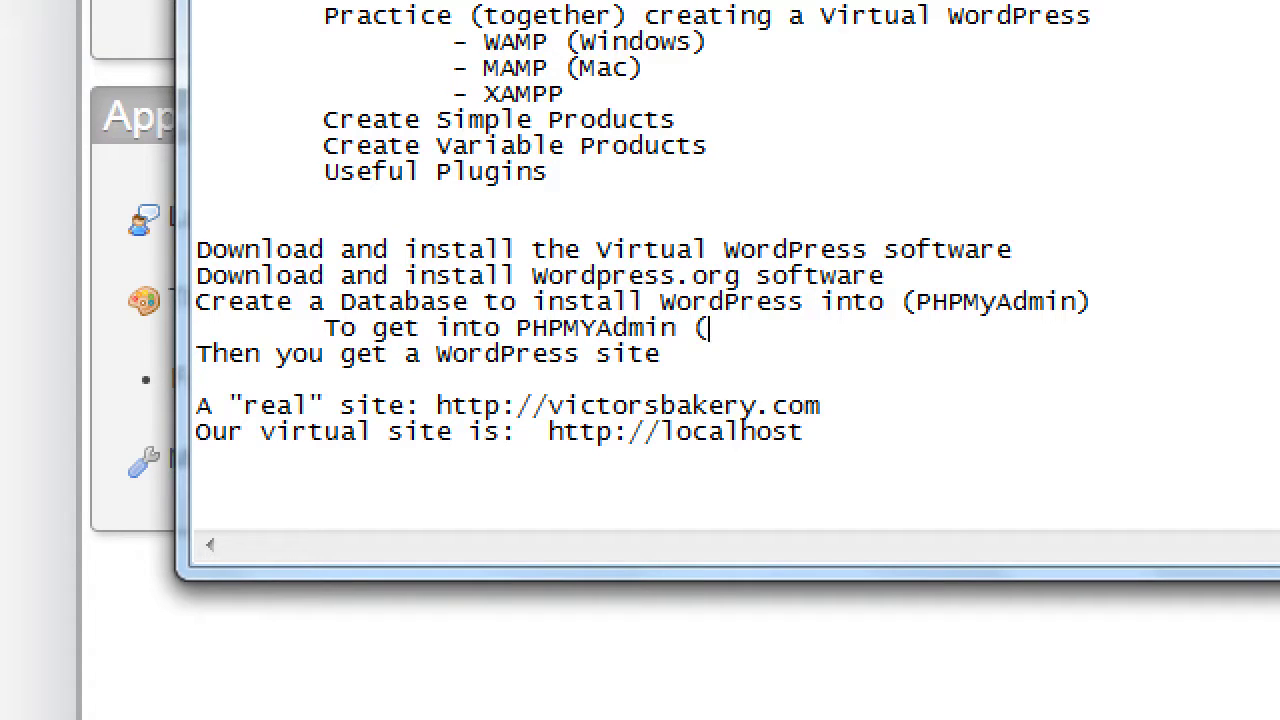
type("to create eh")
key("BackSpace")
key("BackSpace")
type("t")
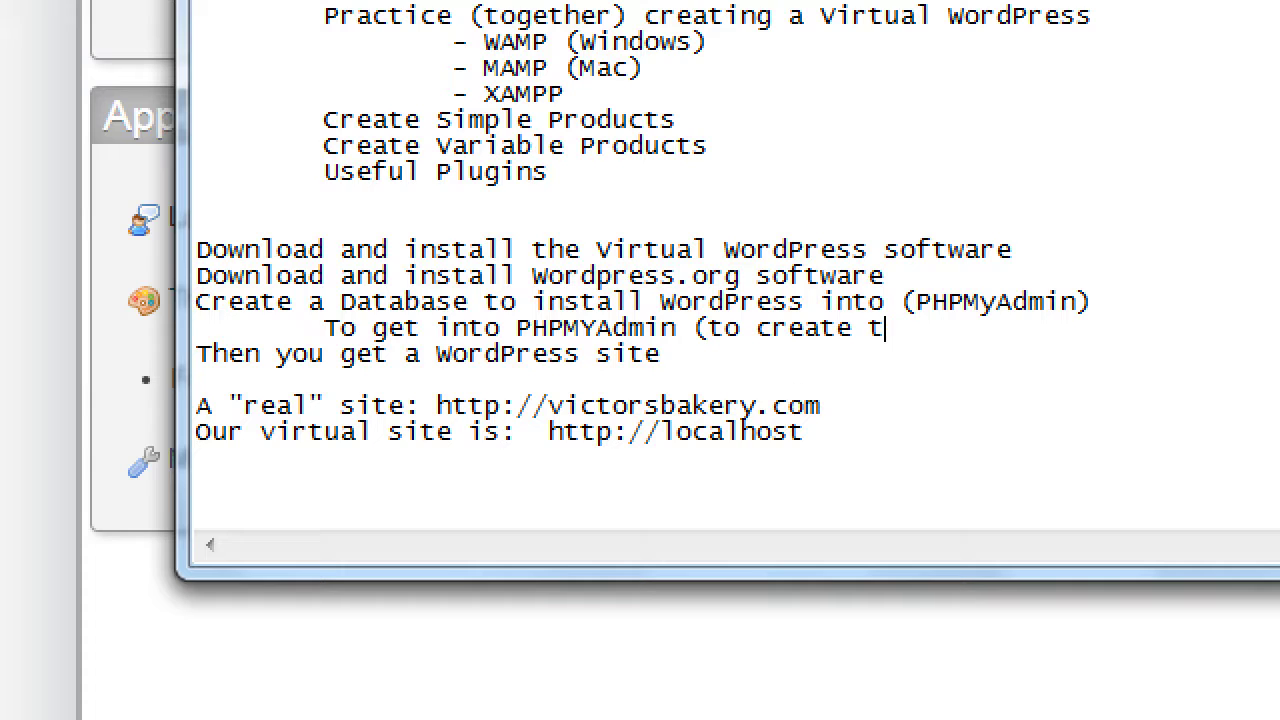
type("he Database)")
Step: Add indented lines 'root' and '(no password)' below it, then return to Chrome
key("Return")
key("Tab")
type("root")
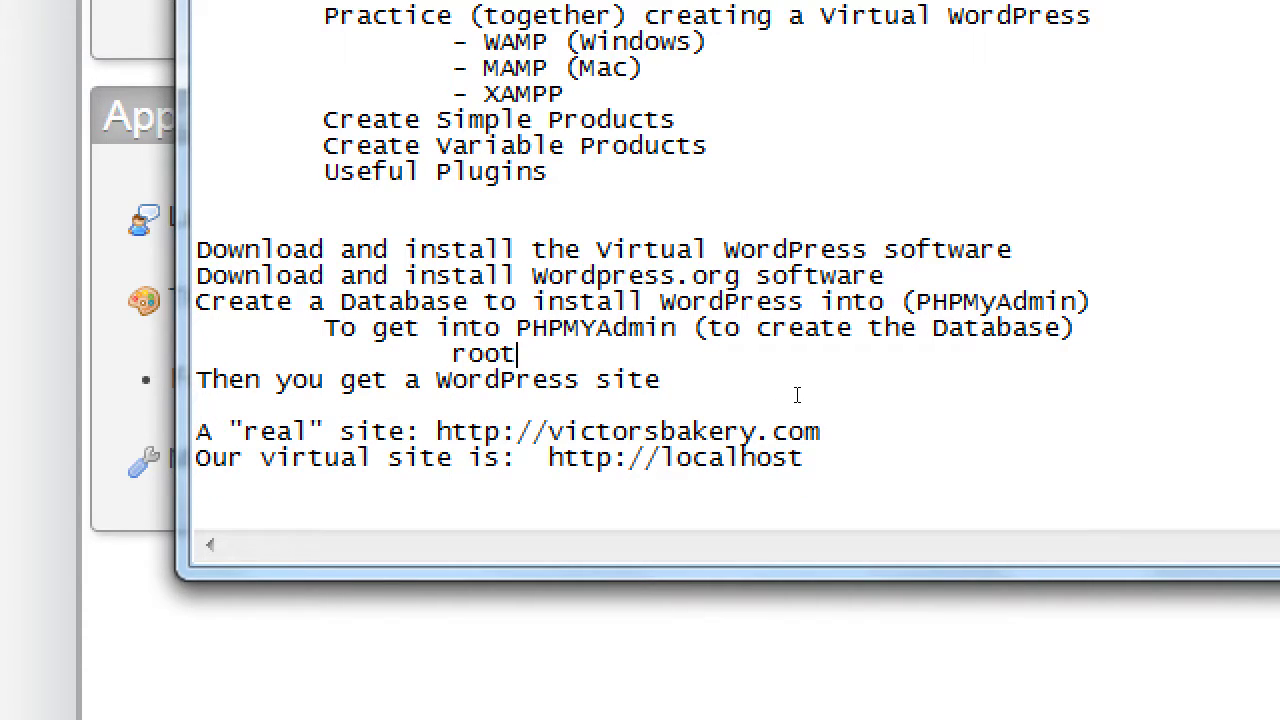
key("Return")
key("Tab")
type("(not")
key("BackSpace")
type("password)")
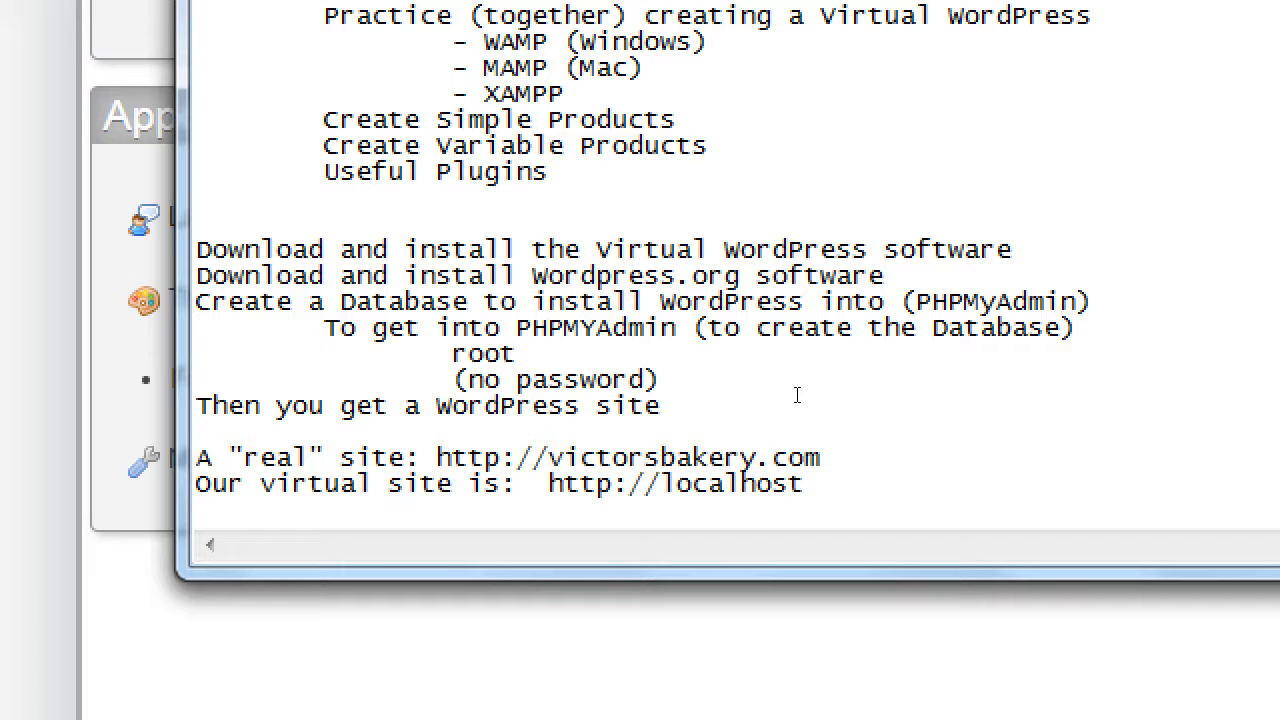
key("super+minus")
left_click(330, 10)
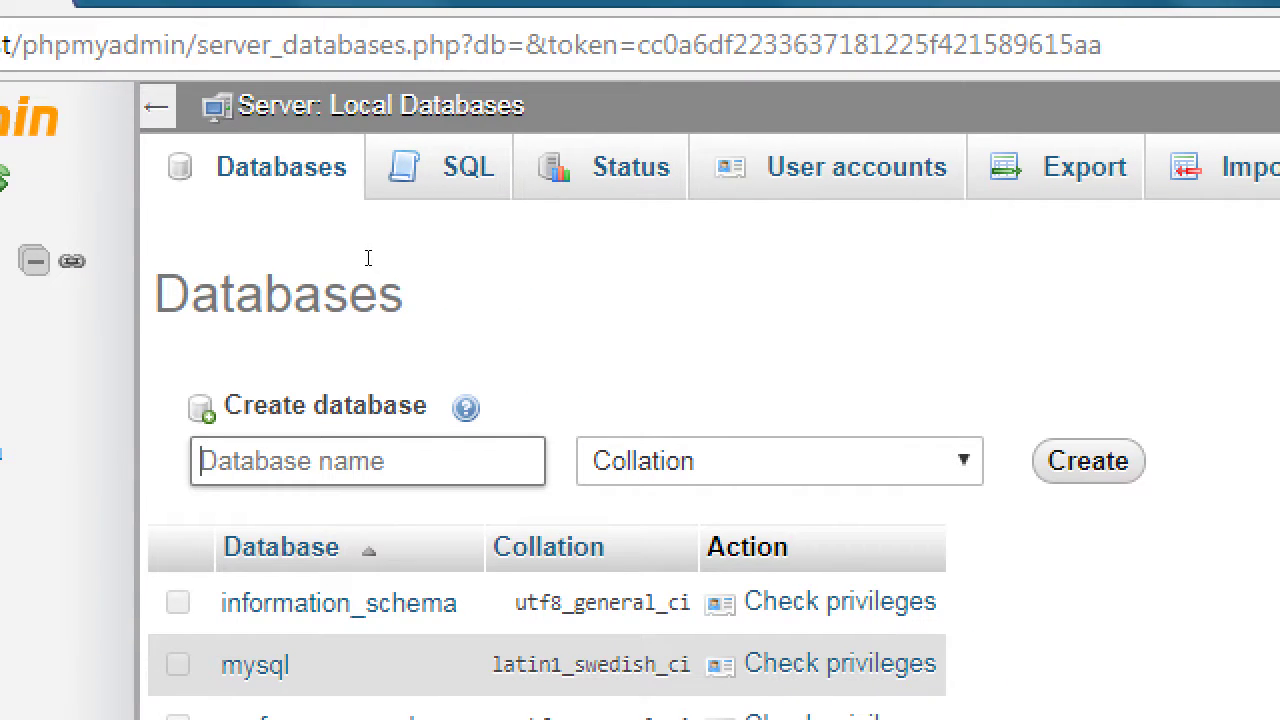
Step: Enter 'wordpress' as the new database name in phpMyAdmin and create it
key("Return")
type("wordpress")
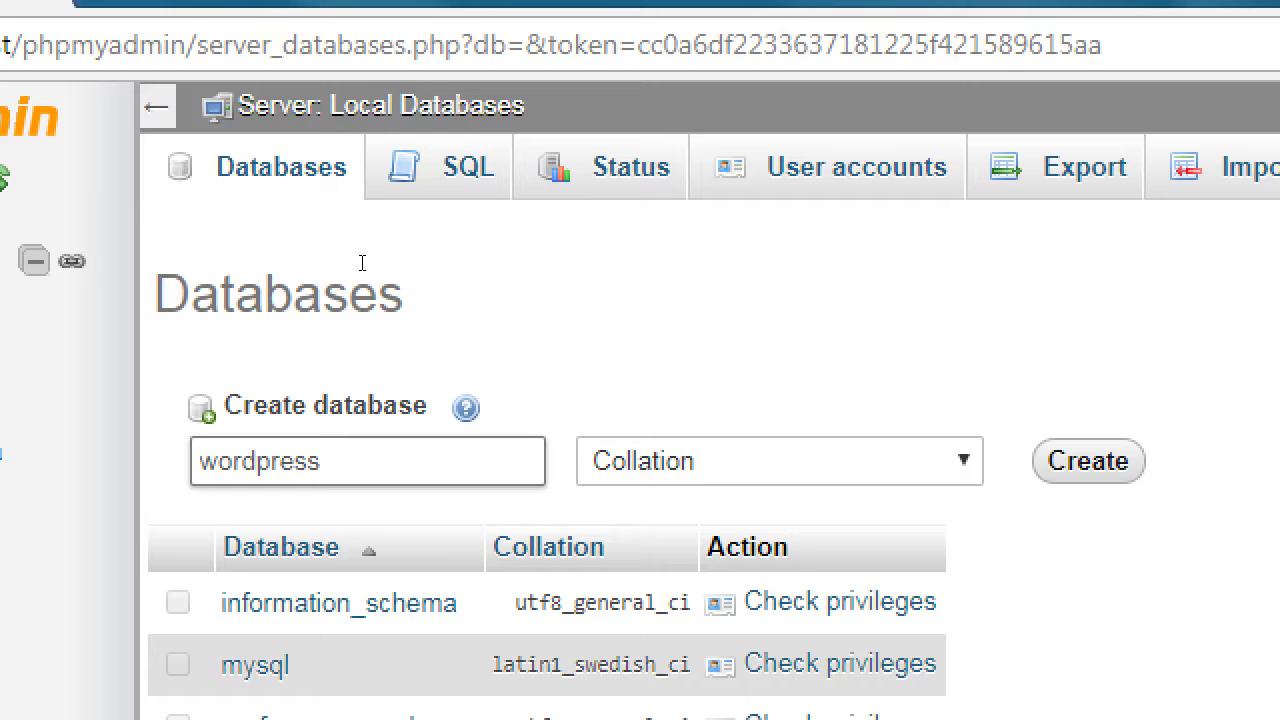
key("BackSpace")
key("BackSpace")
key("BackSpace")
key("BackSpace")
key("BackSpace")
key("BackSpace")
key("BackSpace")
key("BackSpace")
key("BackSpace")
type("victorsbakery")
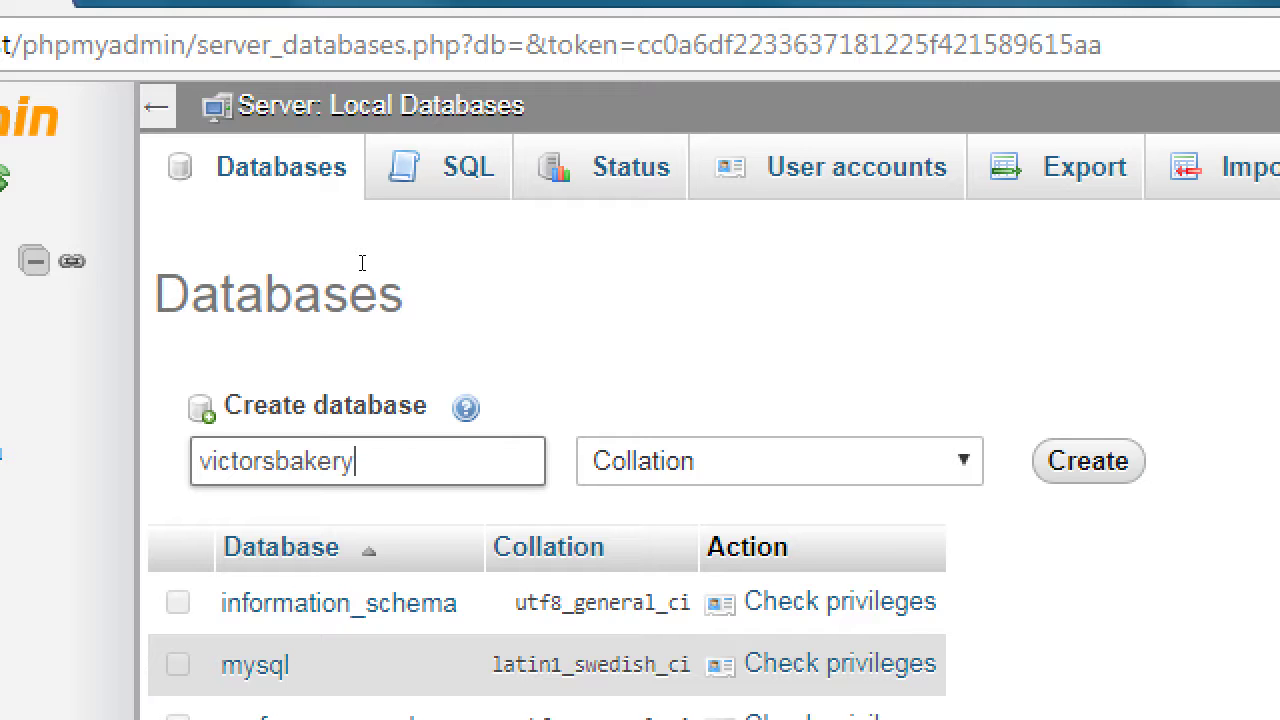
key("Left")
key("Left")
key("Left")
key("Left")
key("Left")
key("Left")
key("Left")
key("Left")
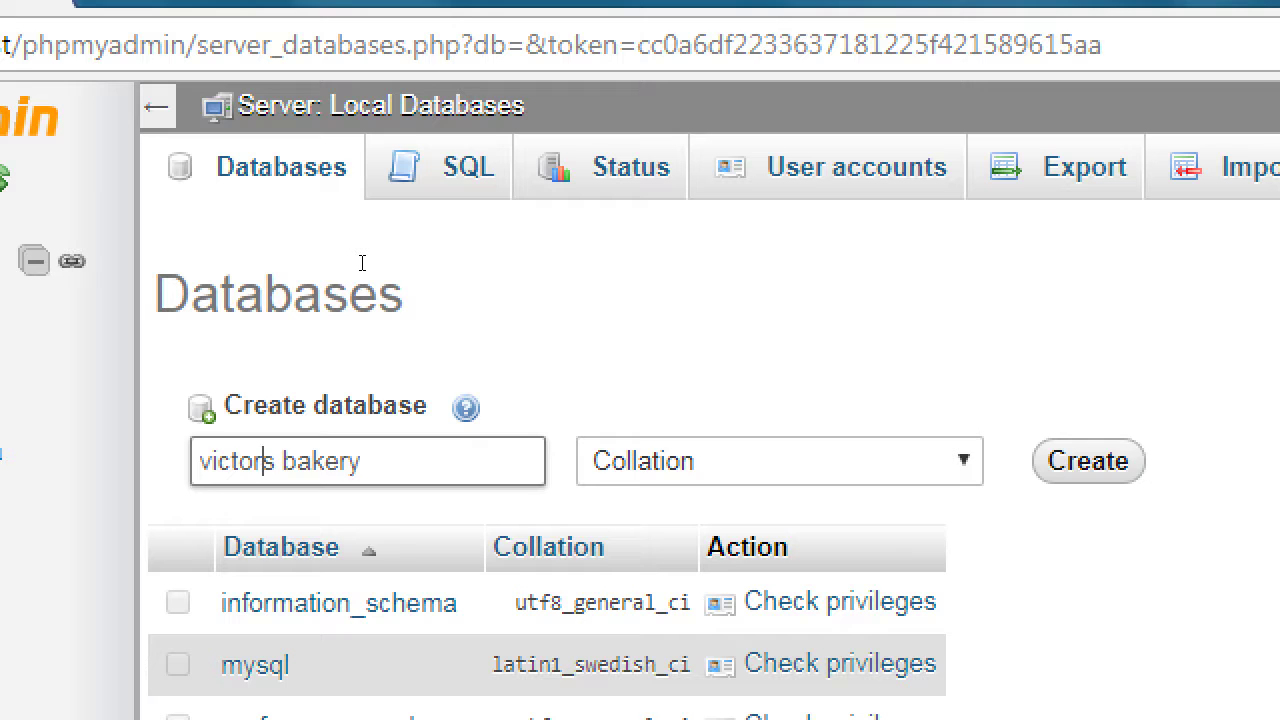
type("'")
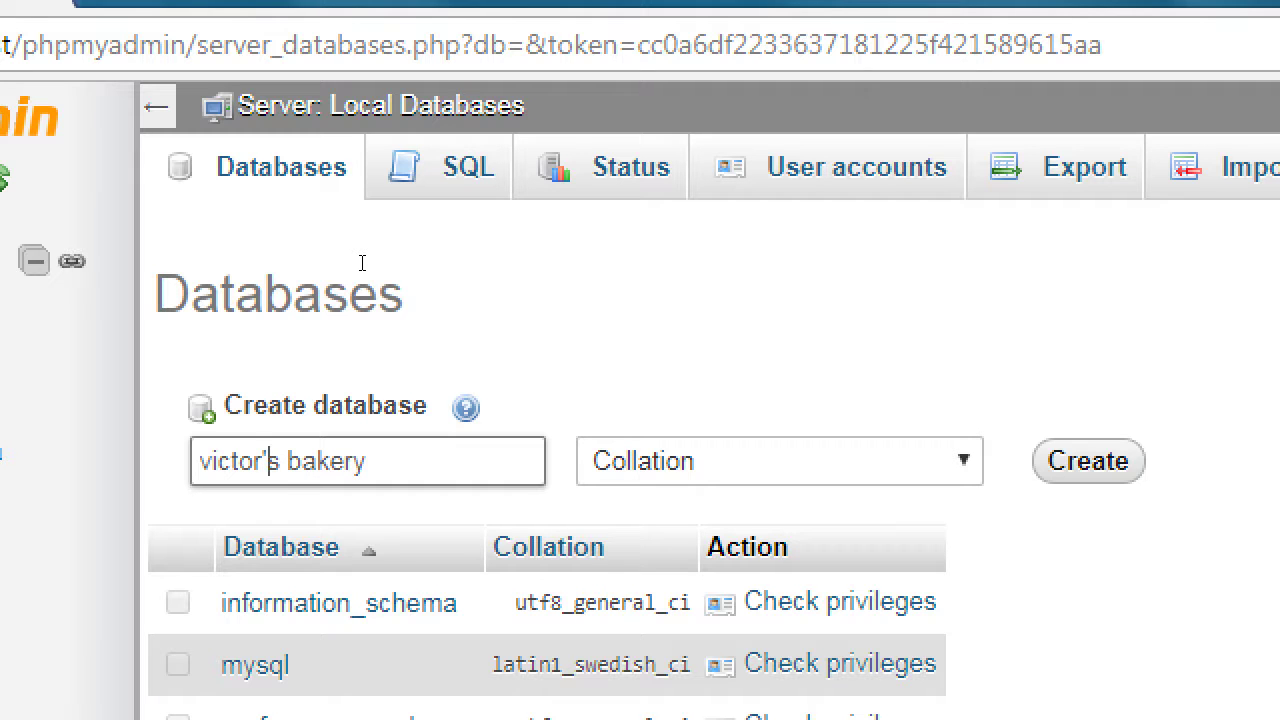
key("ctrl+a")
key("BackSpace")
type("wordpress")
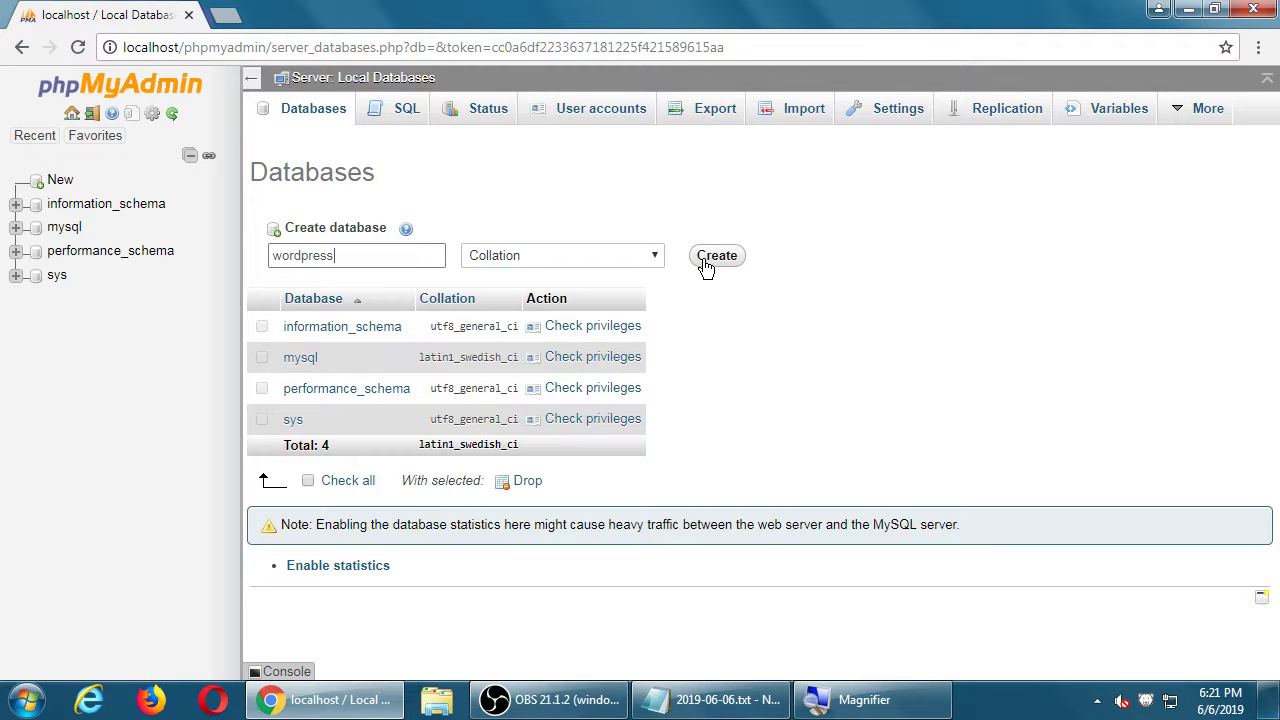
left_click(716, 256)
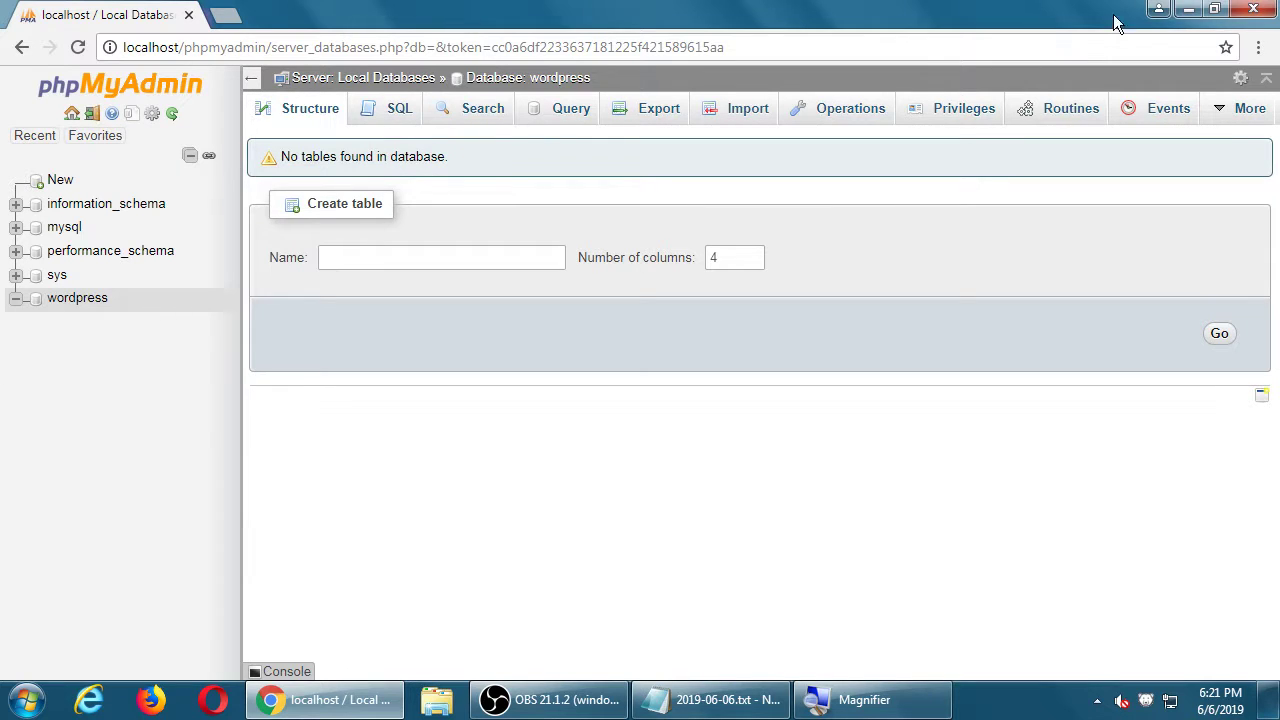
Step: Minimize Chrome and Notepad, then open the desktop Computer window
left_click(1190, 9)
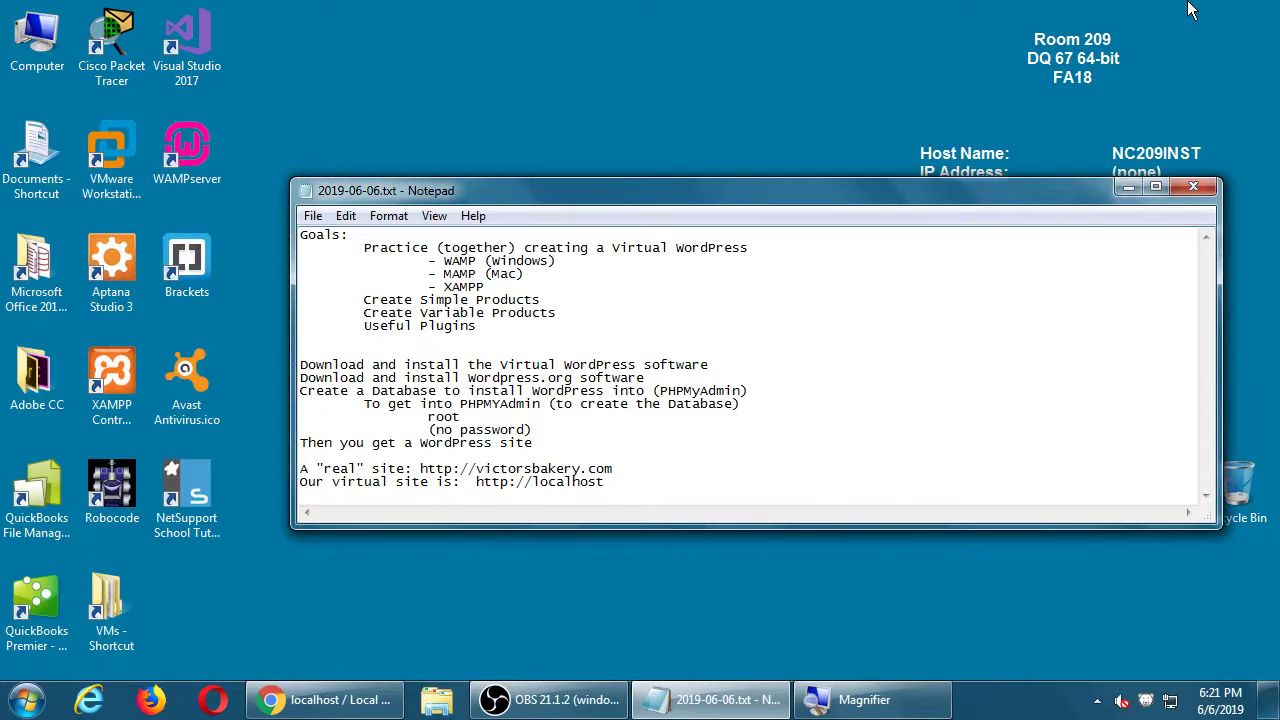
left_click(1127, 188)
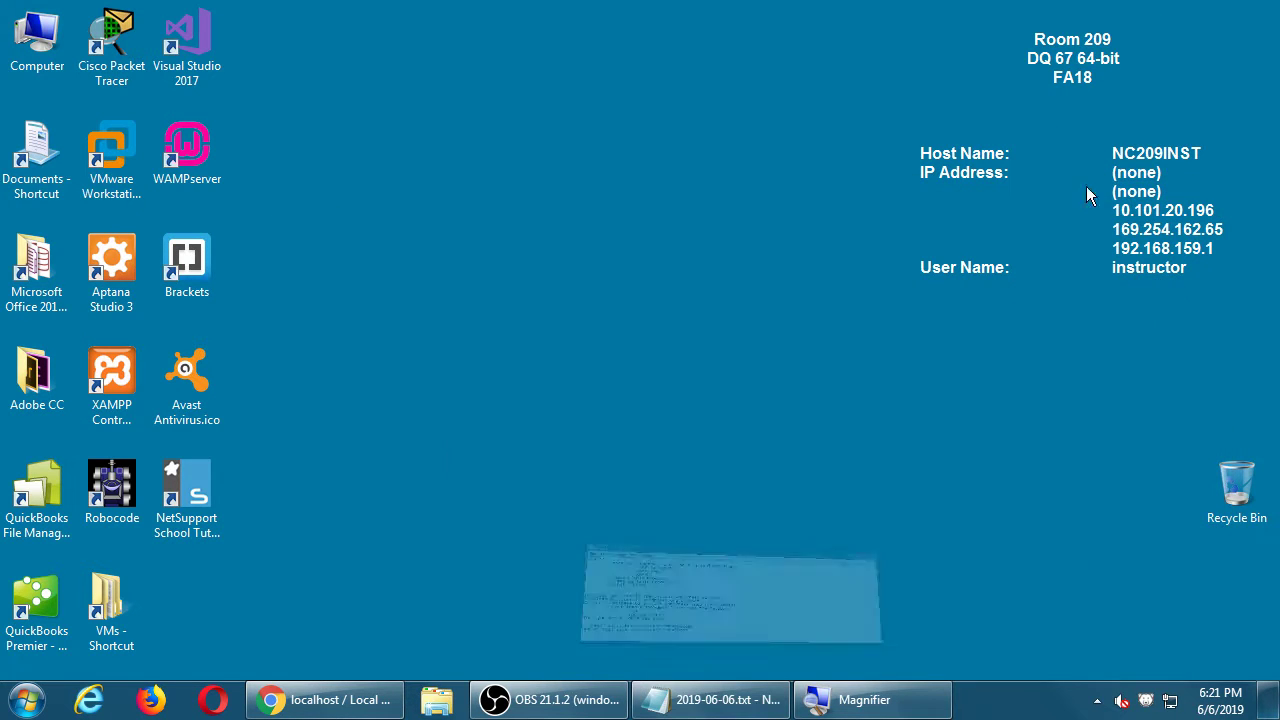
left_click(40, 45)
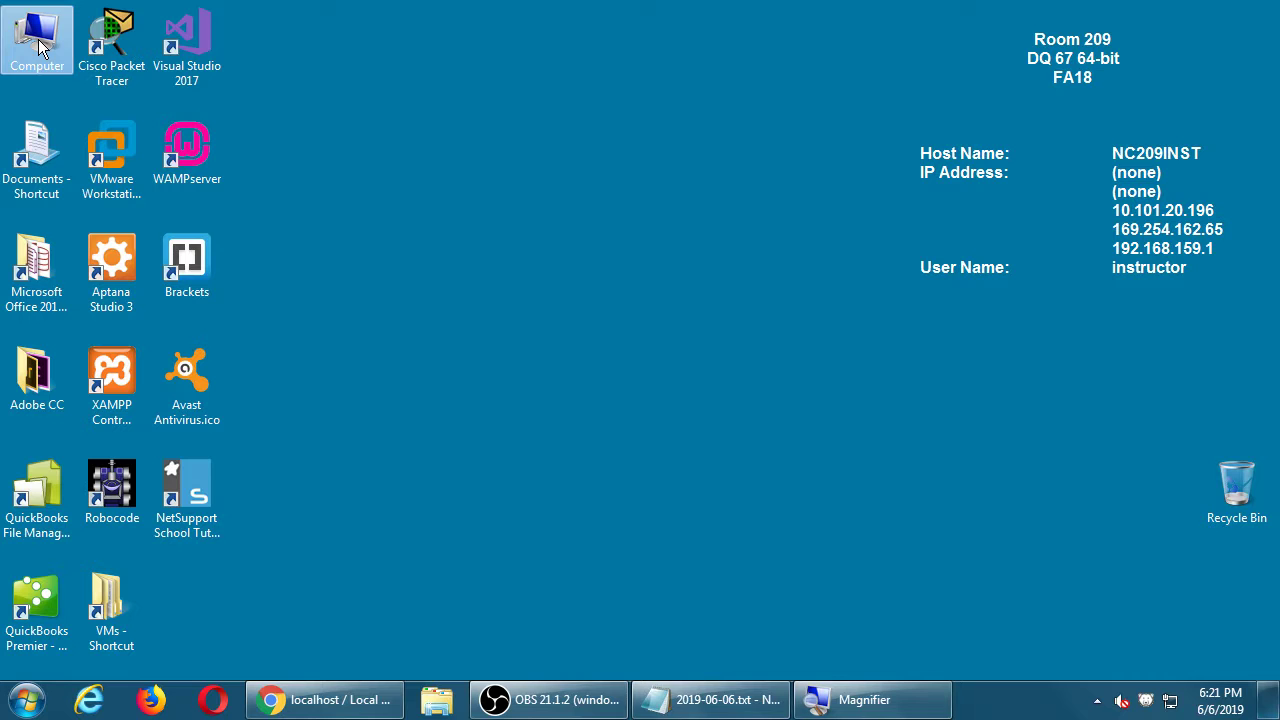
double_click(40, 45)
mouse_move(399, 33)
left_mouse_down()
mouse_move(439, 47)
mouse_move(406, 62)
mouse_move(397, 52)
left_mouse_up()
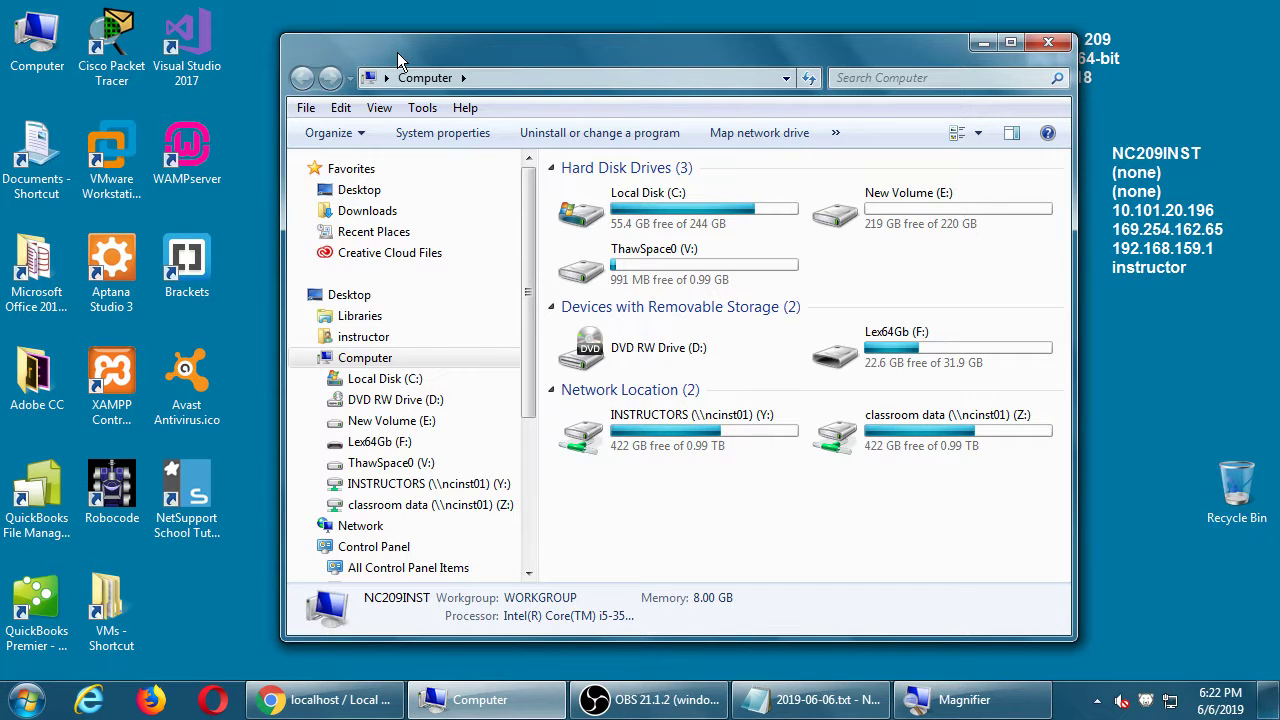
Step: Open Local Disk (C:) and copy the wordpress folder
left_click(615, 222)
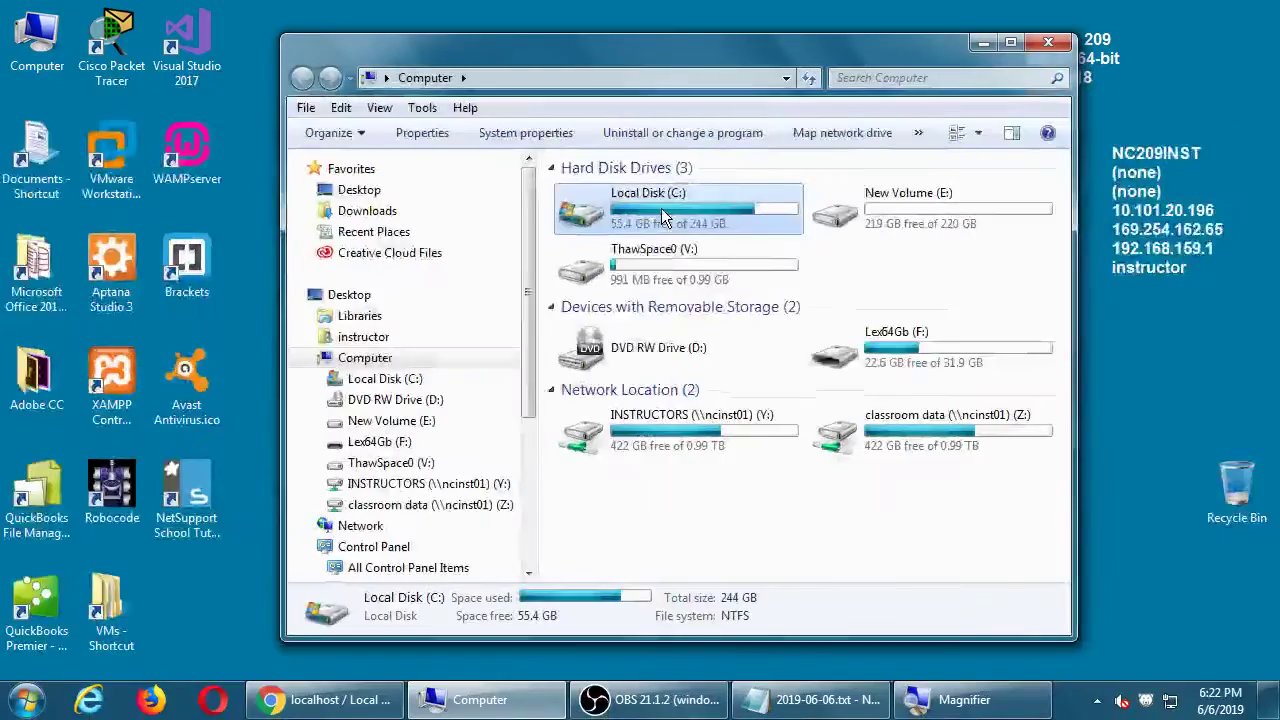
double_click(661, 208)
scroll(661, 208, "down", 8)
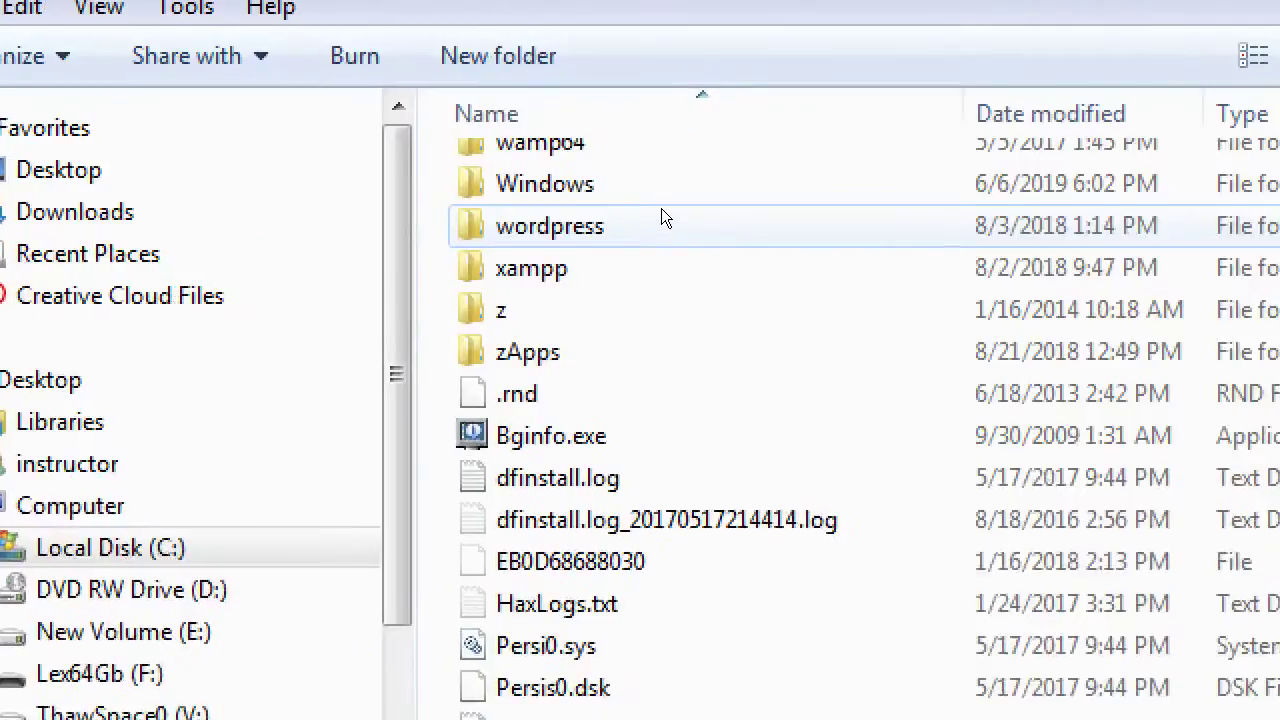
left_click(566, 226)
scroll(566, 228, "up", 1)
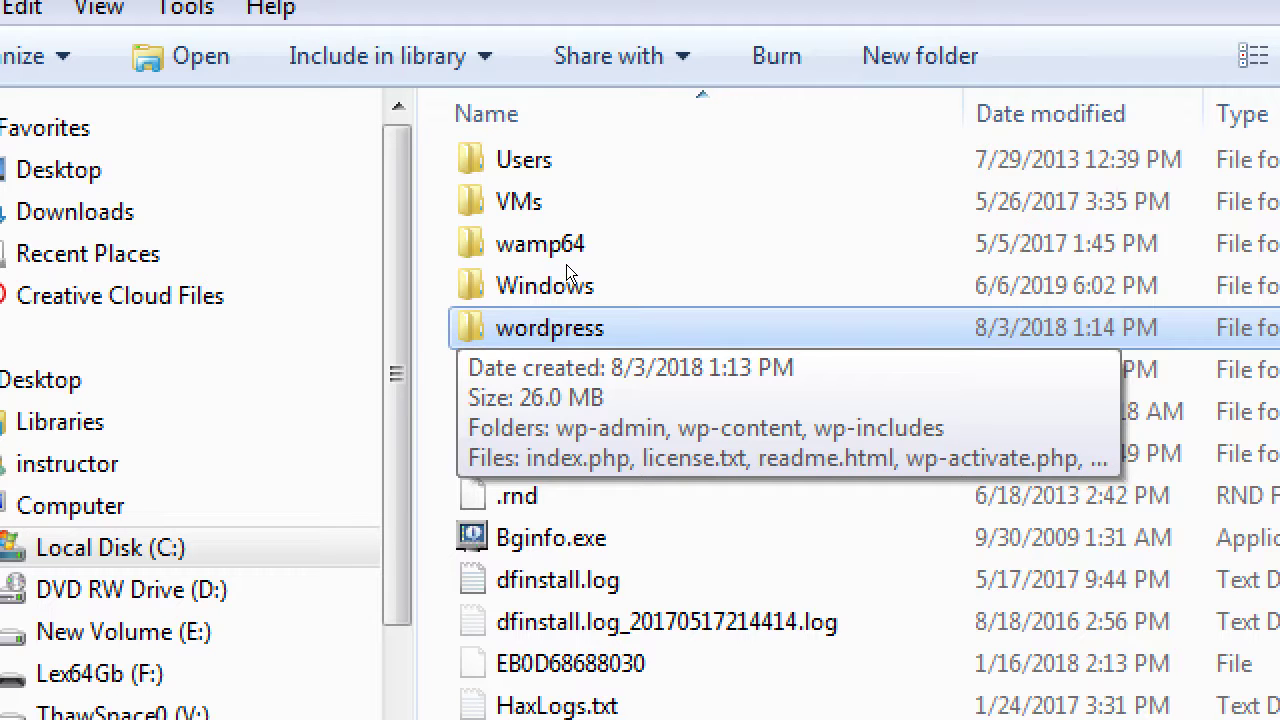
key("Menu")
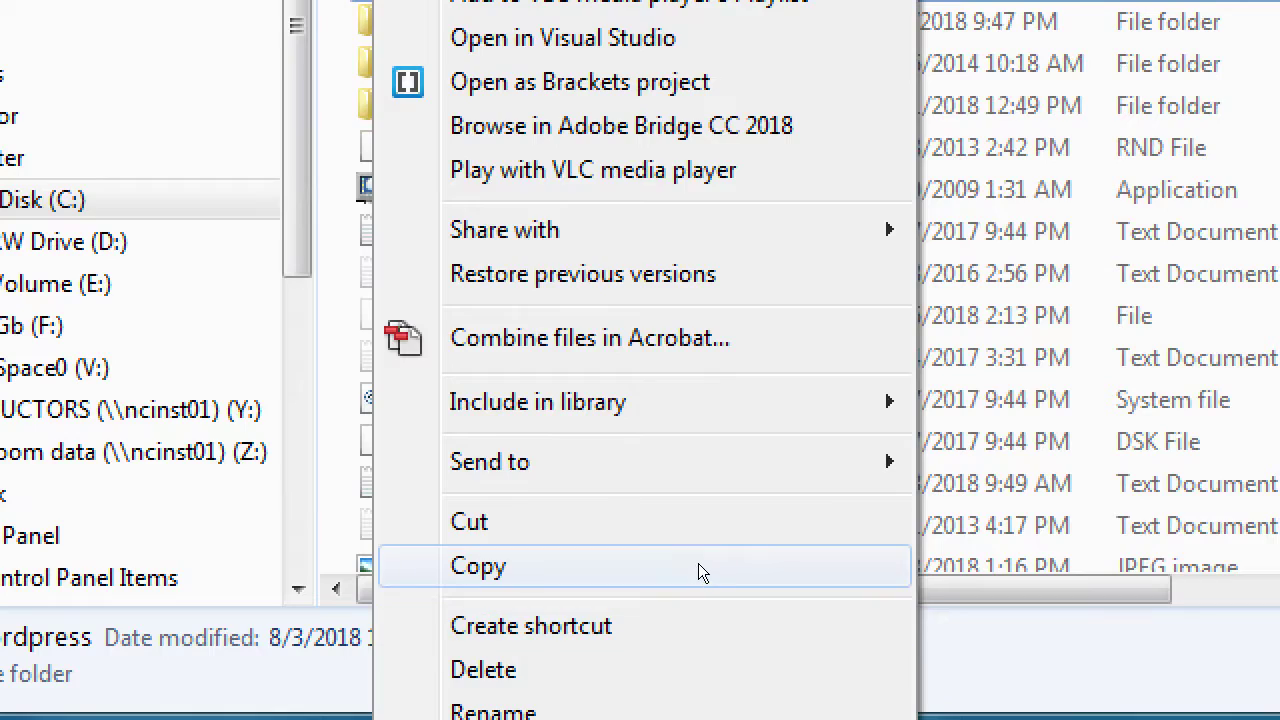
left_click(698, 565)
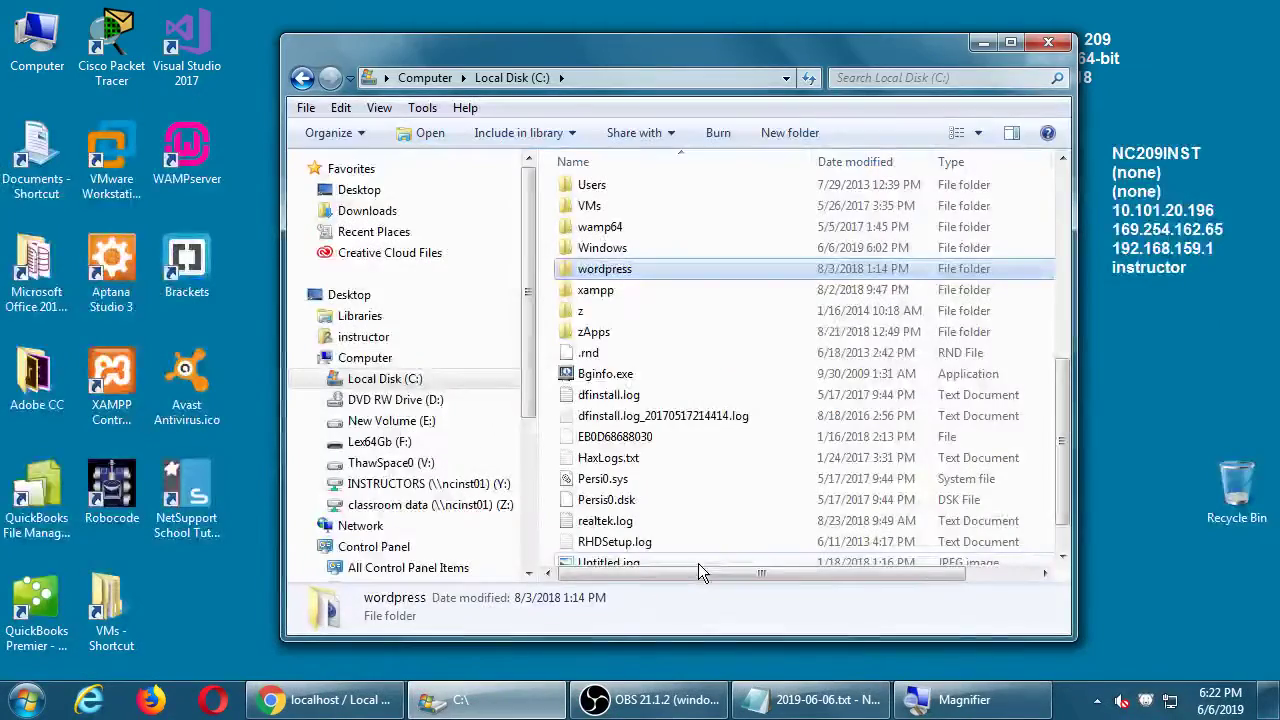
left_click_drag(531, 58, 522, 54)
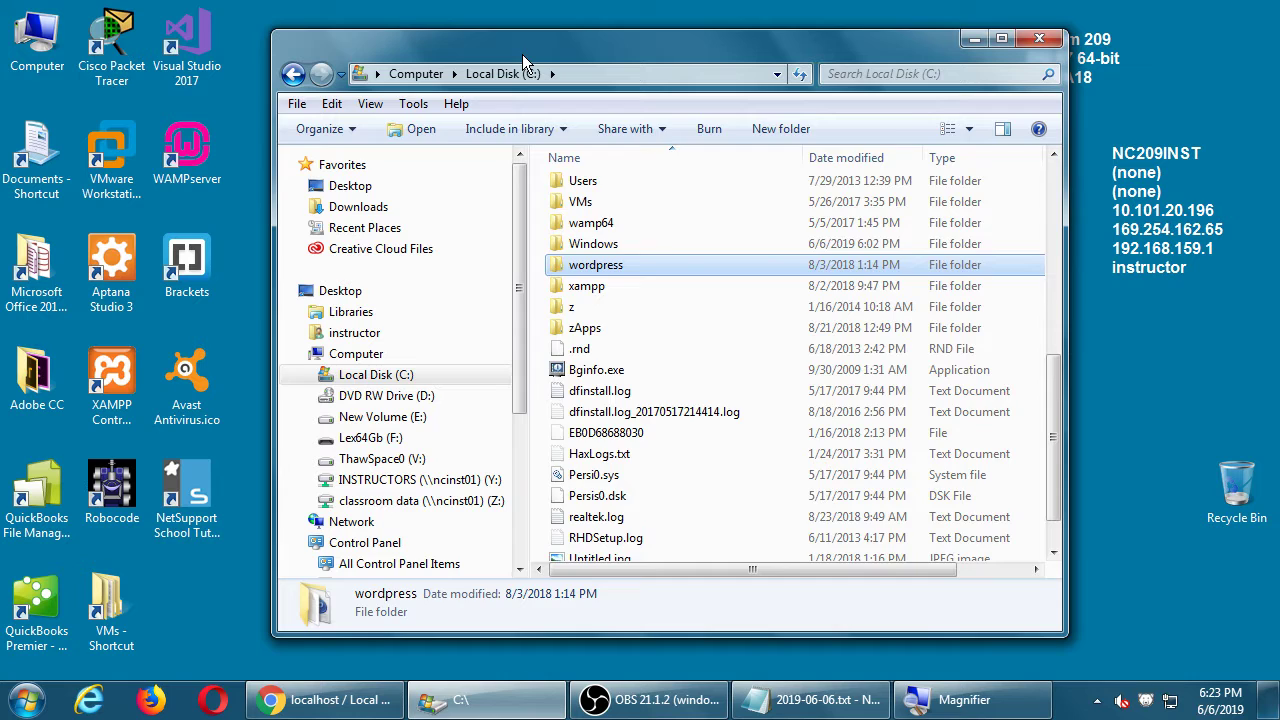
Step: Reopen Local Disk (C:) and reselect the wordpress folder
key("alt+Up")
key("alt+Up")
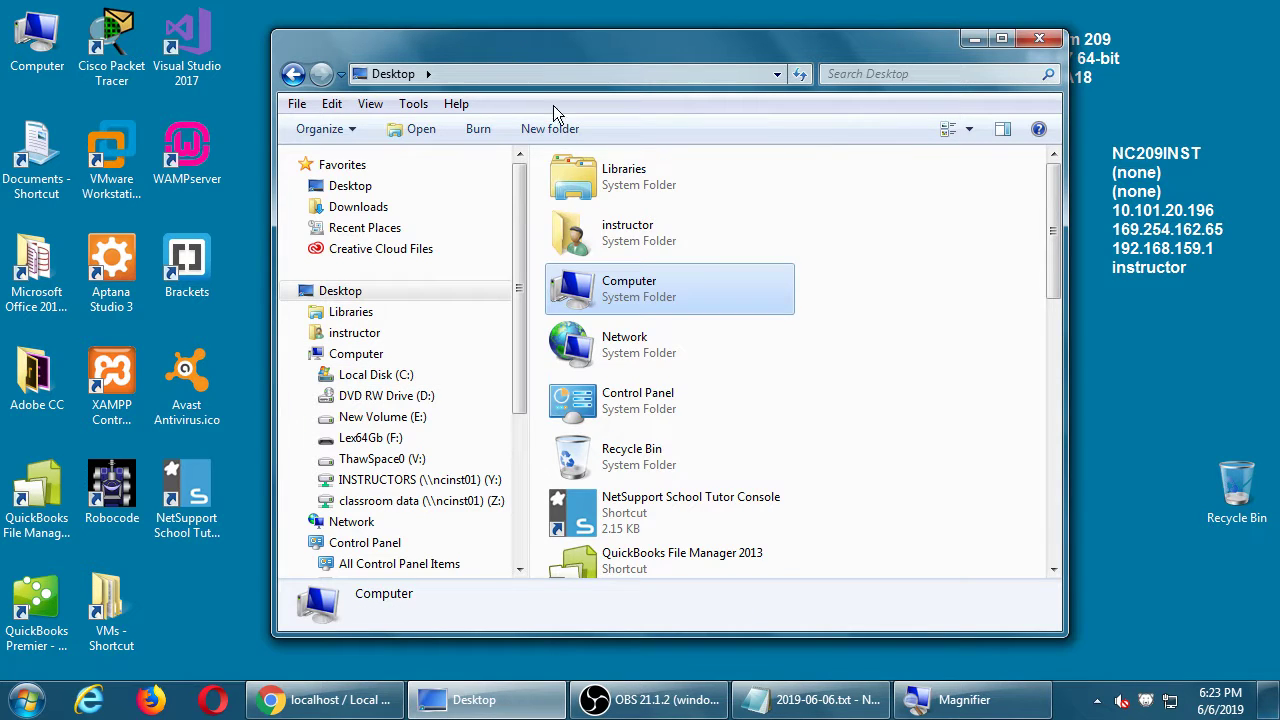
double_click(605, 287)
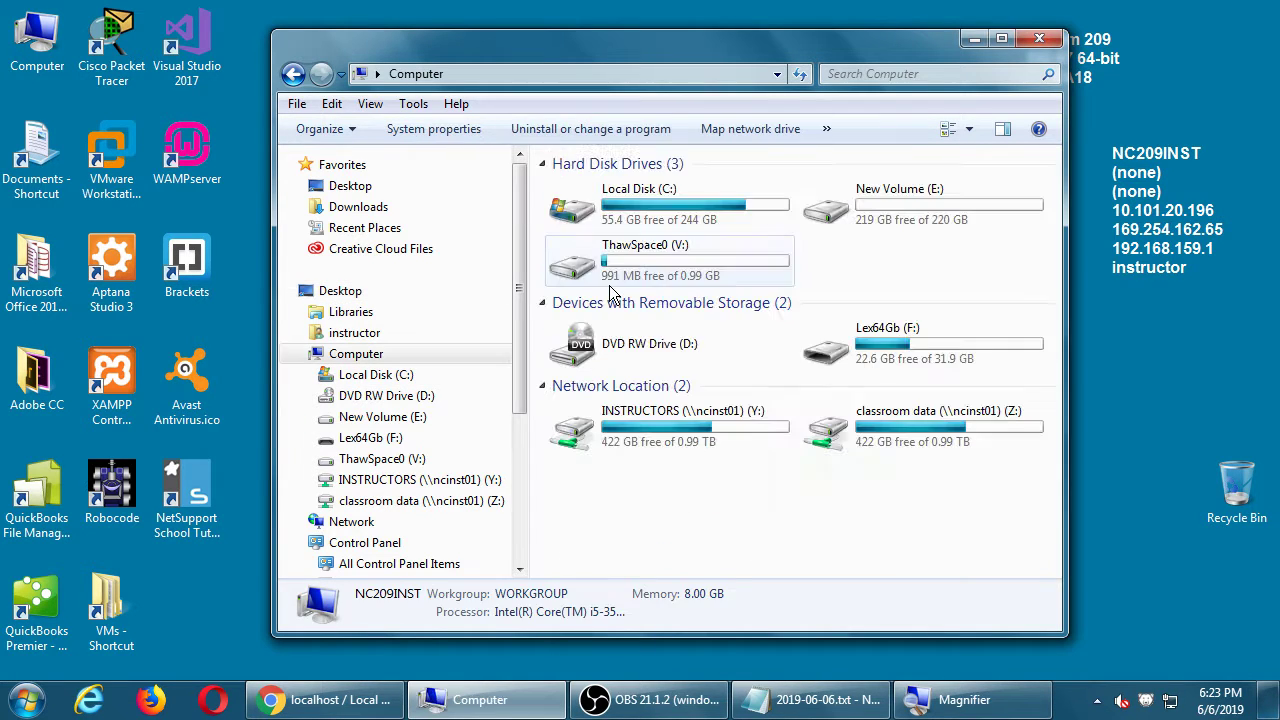
left_click(626, 203)
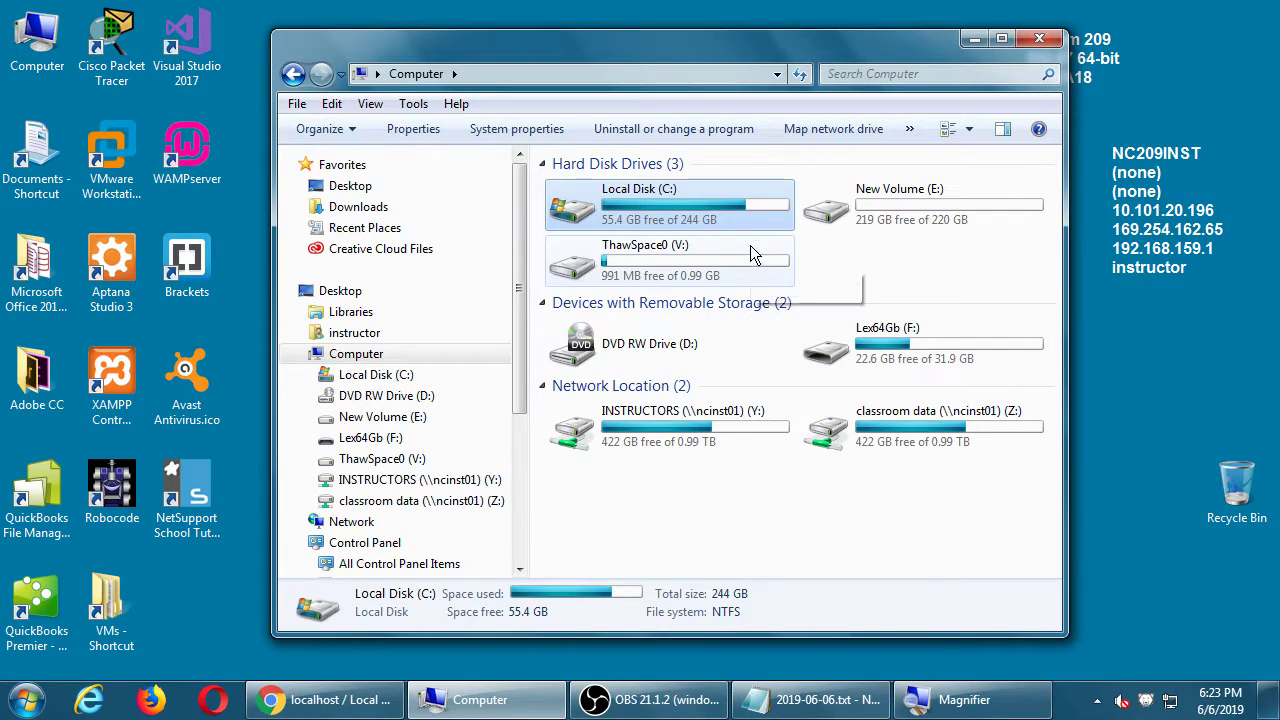
double_click(736, 207)
scroll(736, 212, "down", 7)
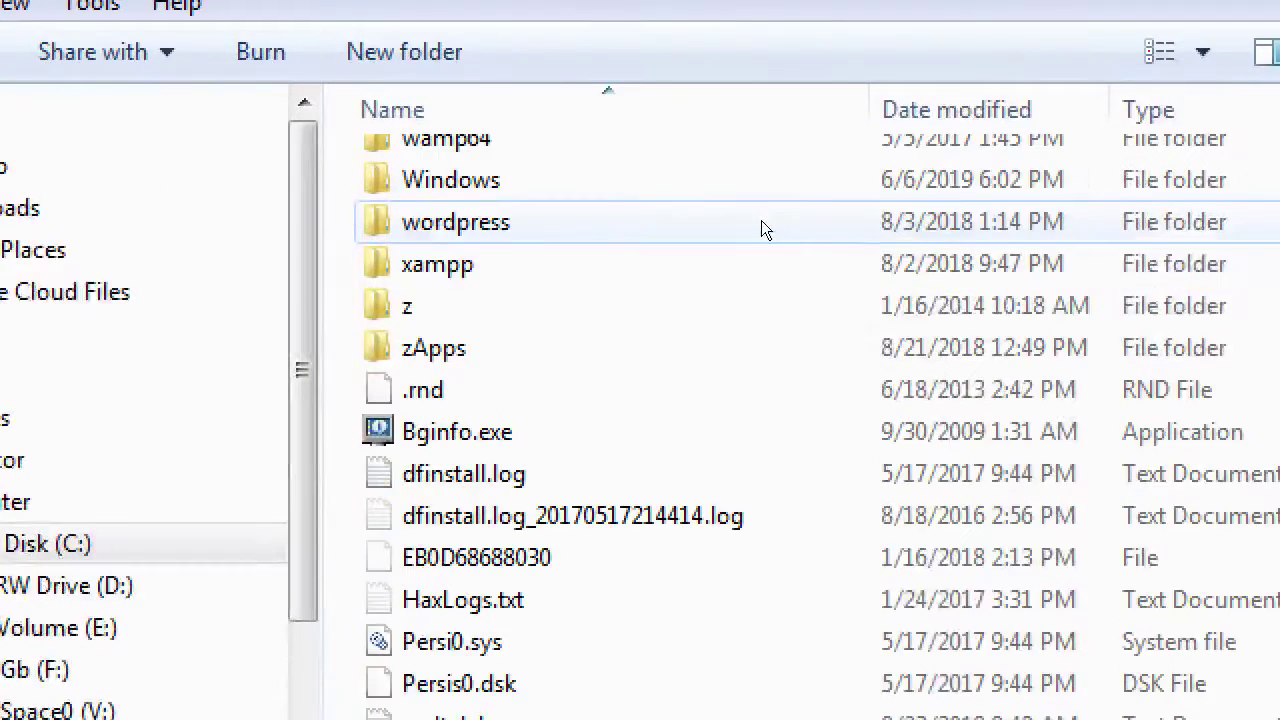
scroll(745, 216, "up", 1)
scroll(700, 280, "up", 1)
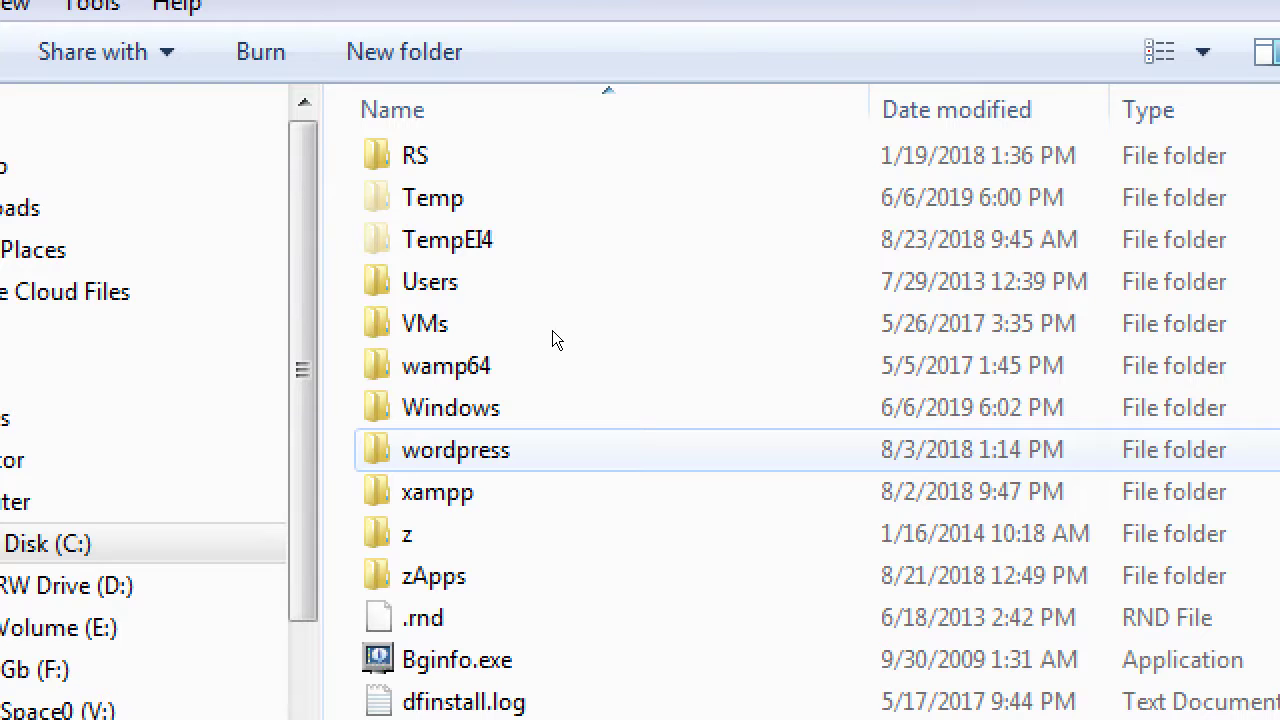
key("space")
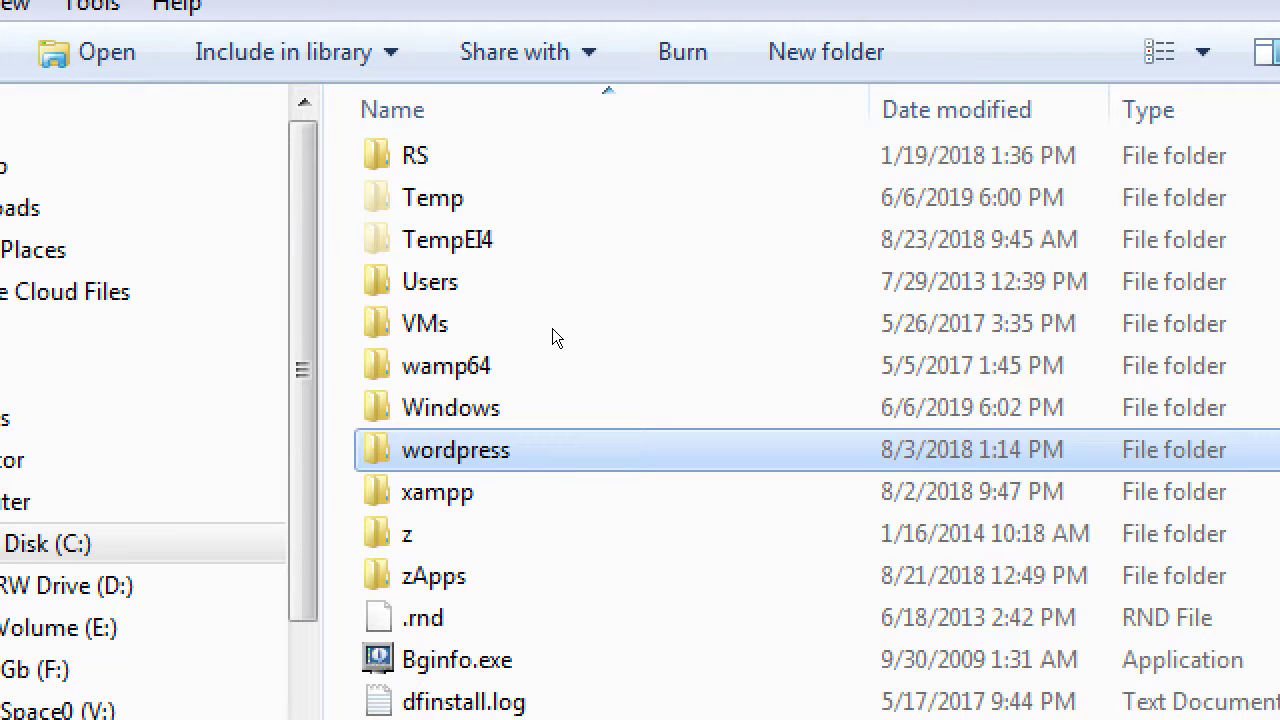
key("shift+F10")
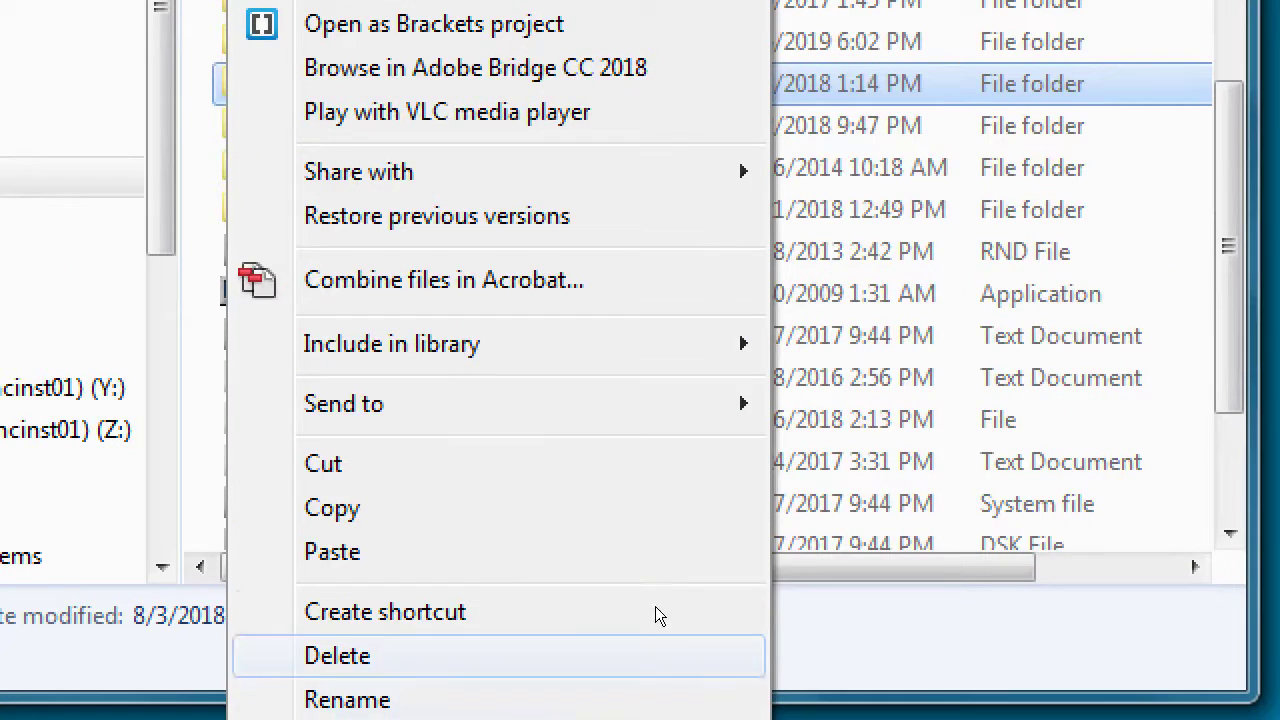
key("Return")
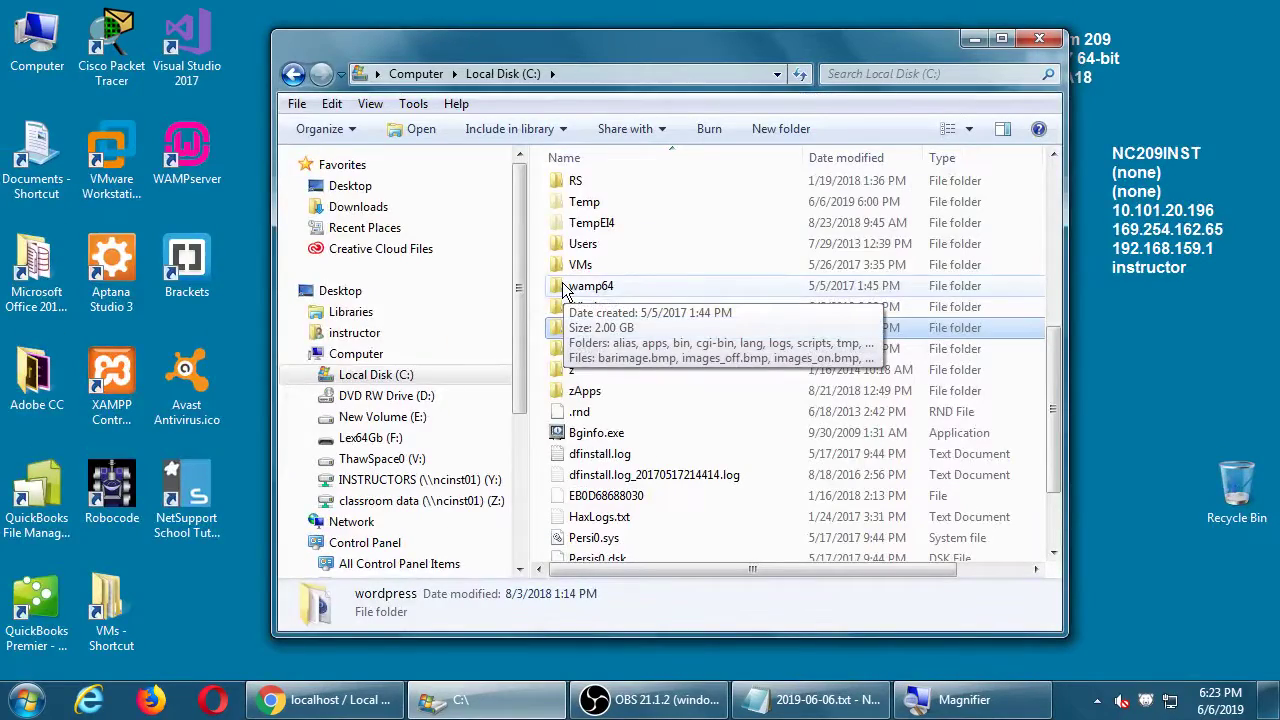
Step: Paste the copied wordpress folder into C:\wamp64\www and bring Chrome back
double_click(565, 287)
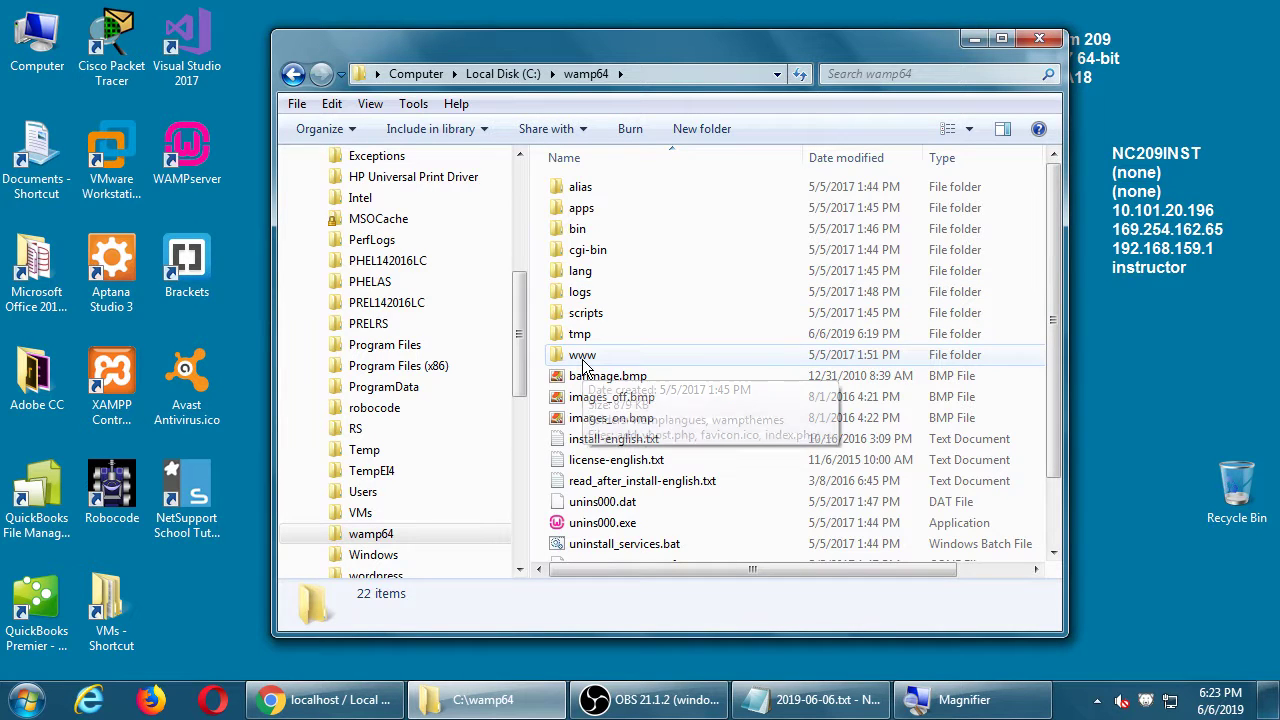
double_click(583, 356)
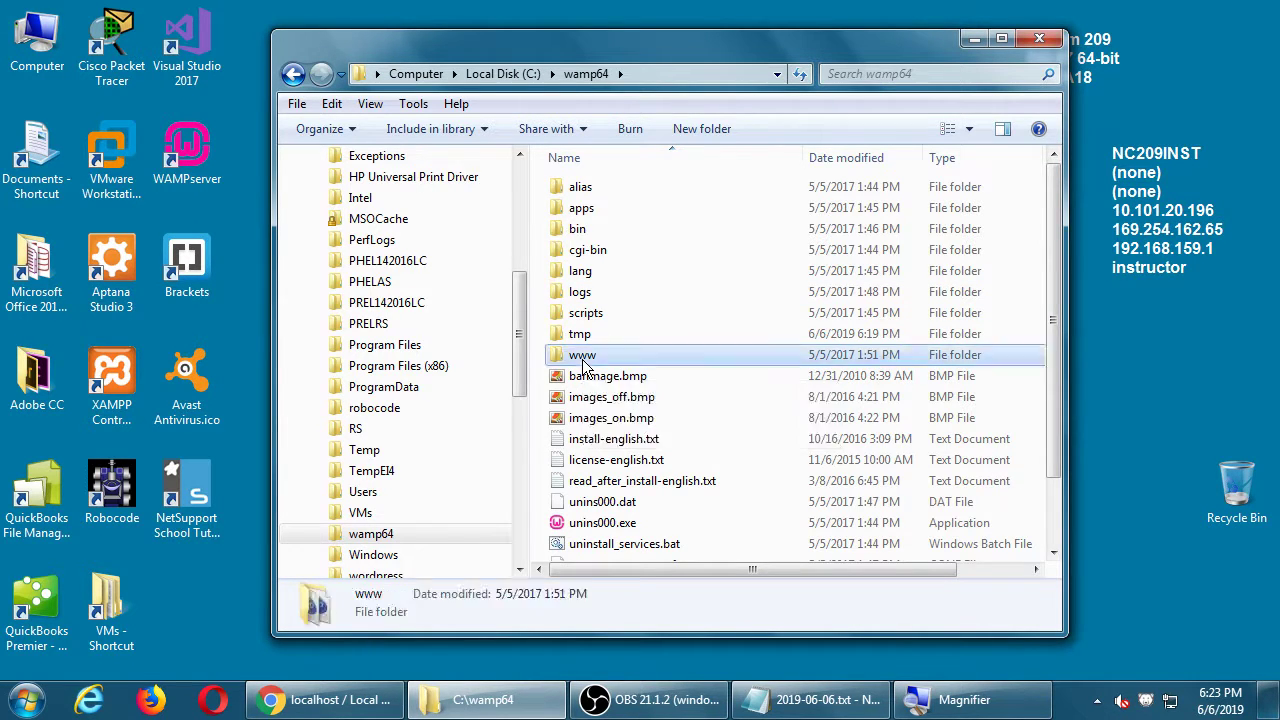
right_click(625, 405)
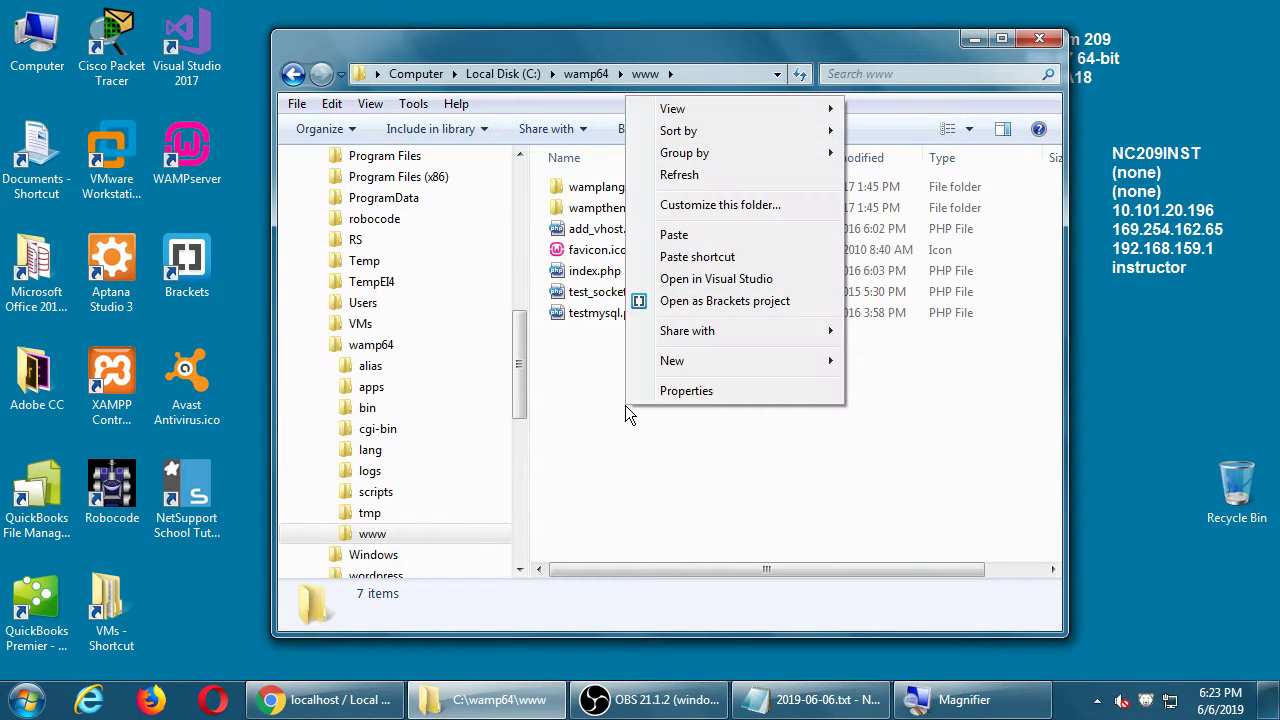
left_click(674, 235)
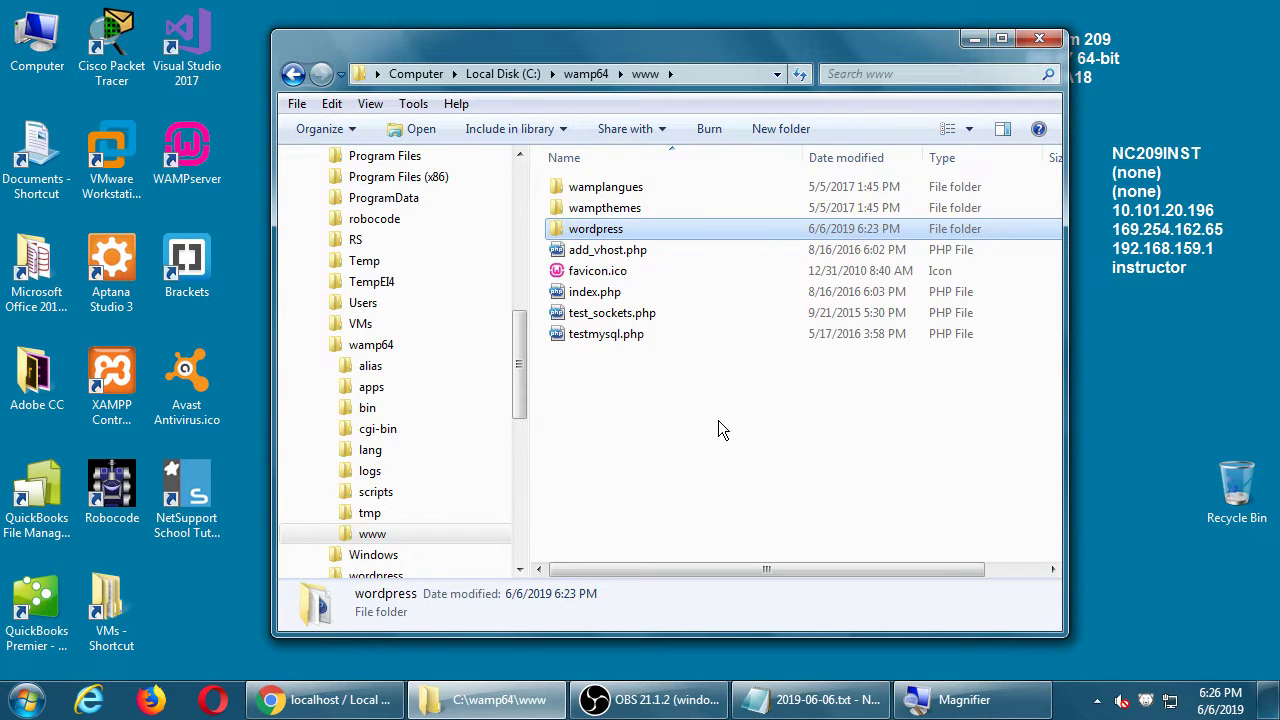
left_click(300, 708)
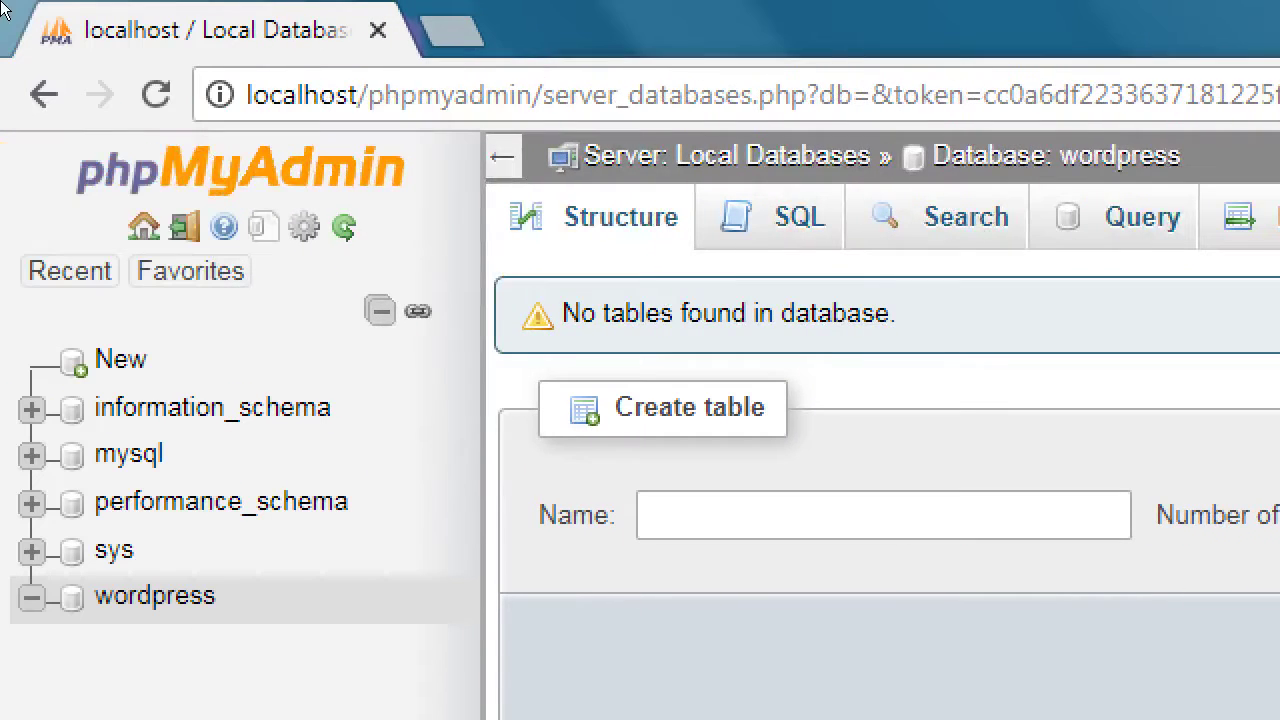
key("ctrl+l")
key("BackSpace")
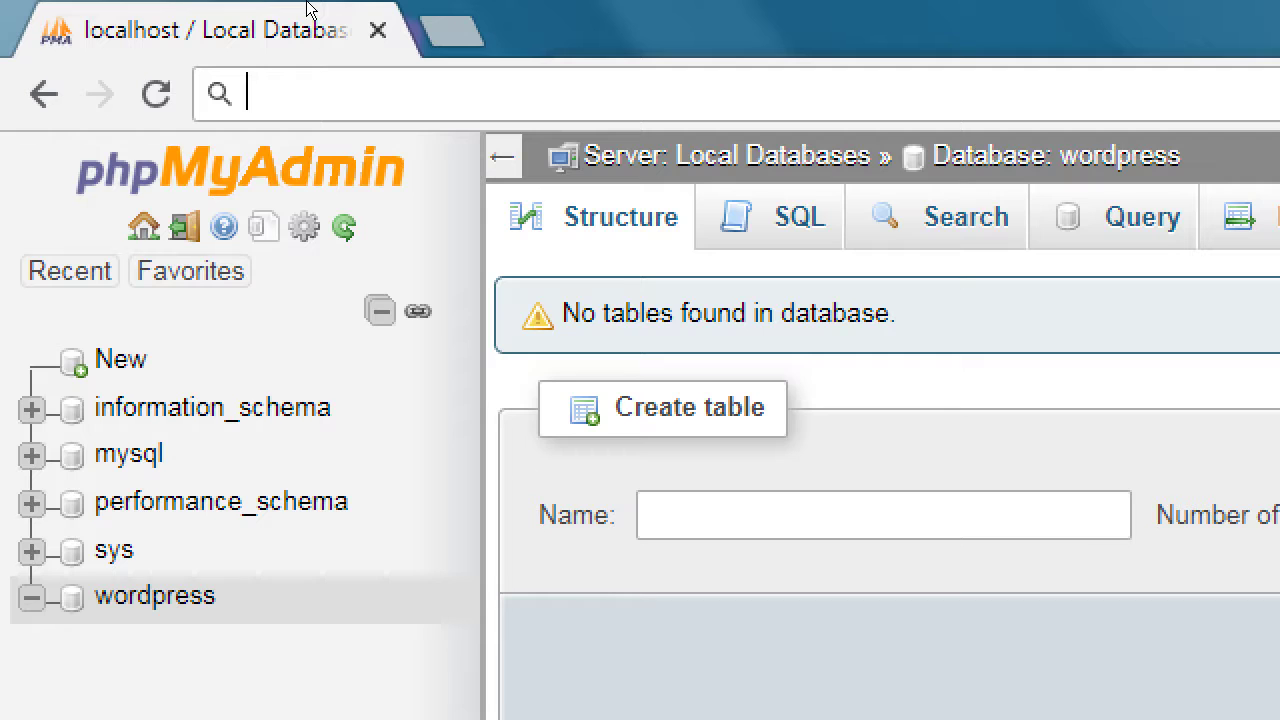
type("http:/")
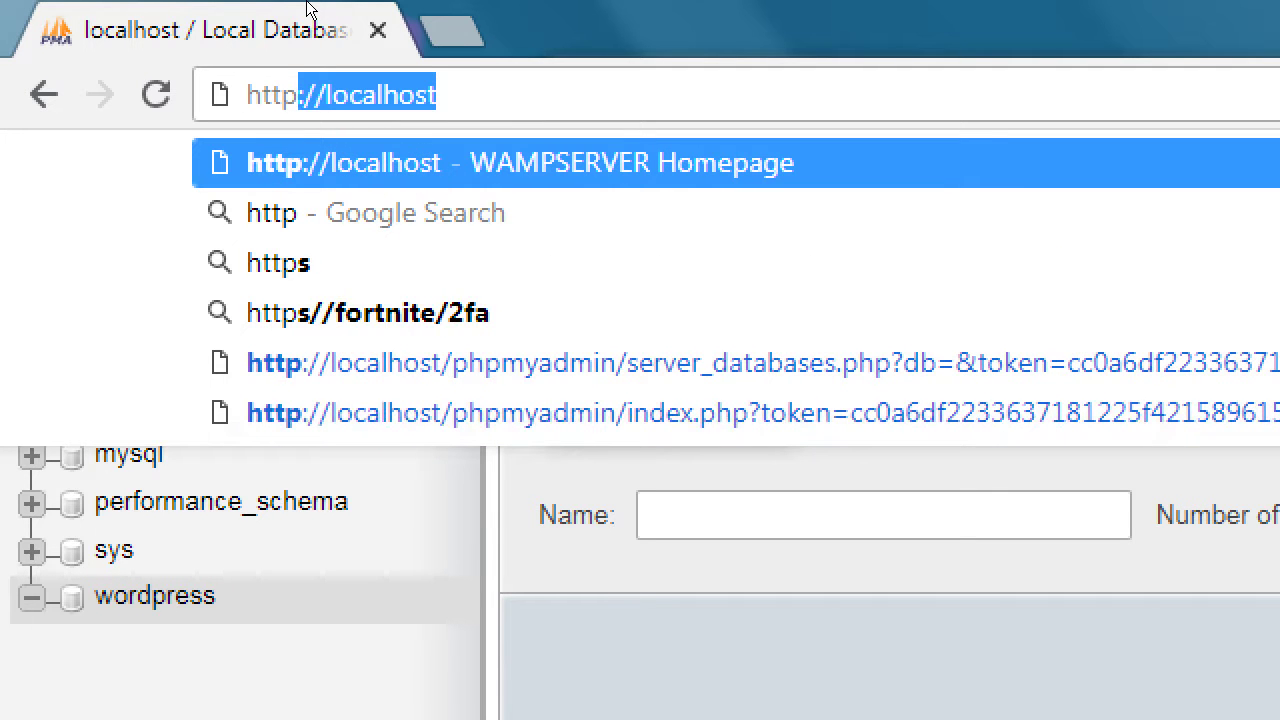
type("/locla")
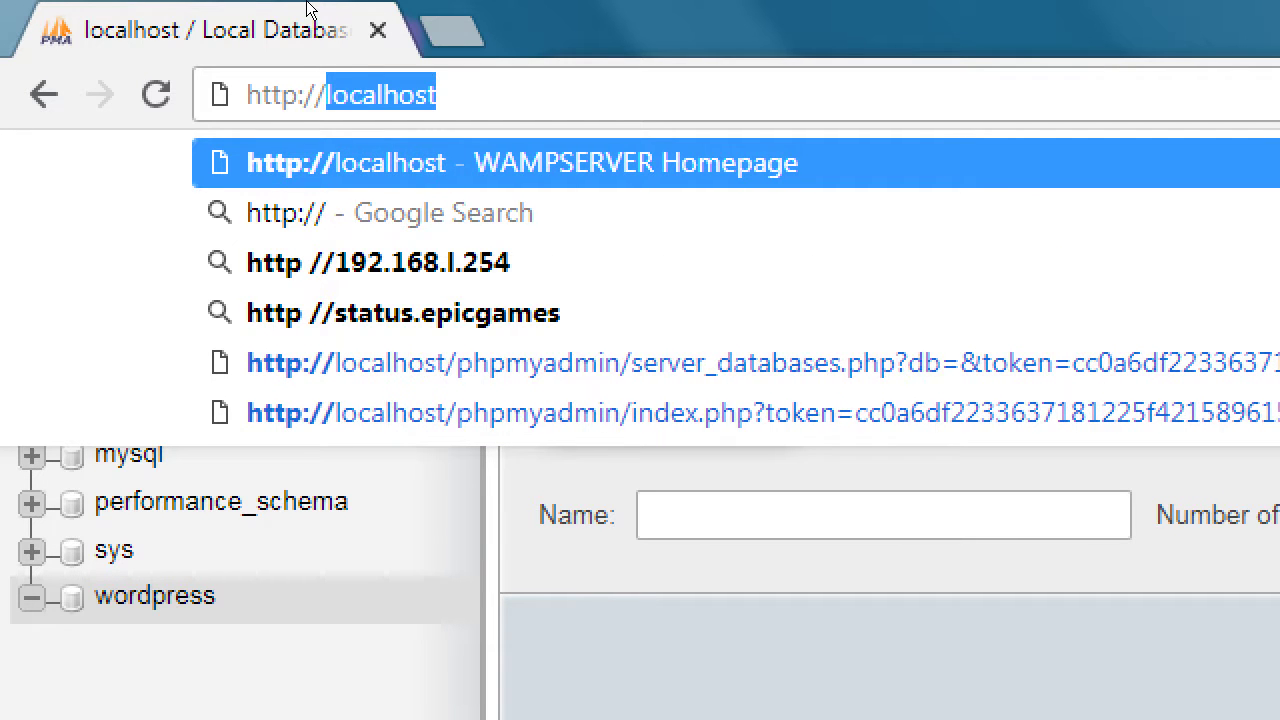
key("BackSpace")
key("BackSpace")
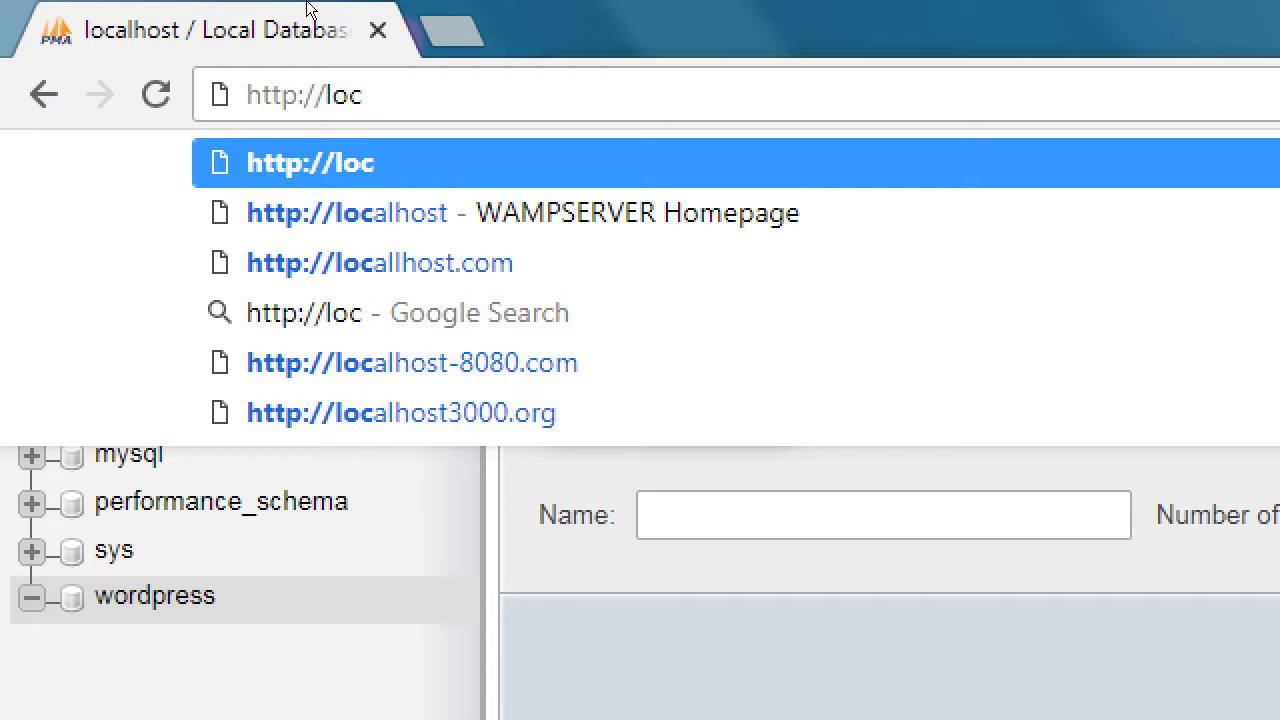
type("alhost/wordpress")
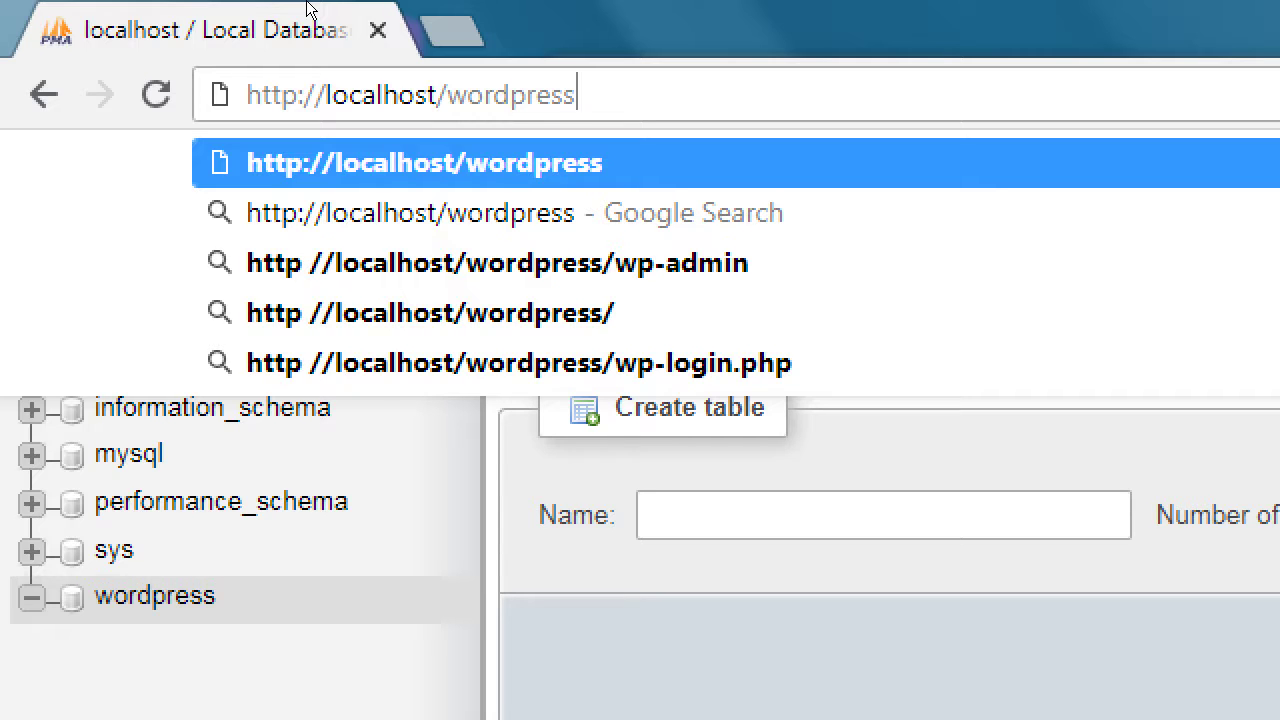
key("Left")
key("Left")
key("Left")
key("Left")
key("Left")
key("Left")
key("Left")
key("Left")
key("Left")
key("Left")
key("shift+Home")
key("End")
key("Return")
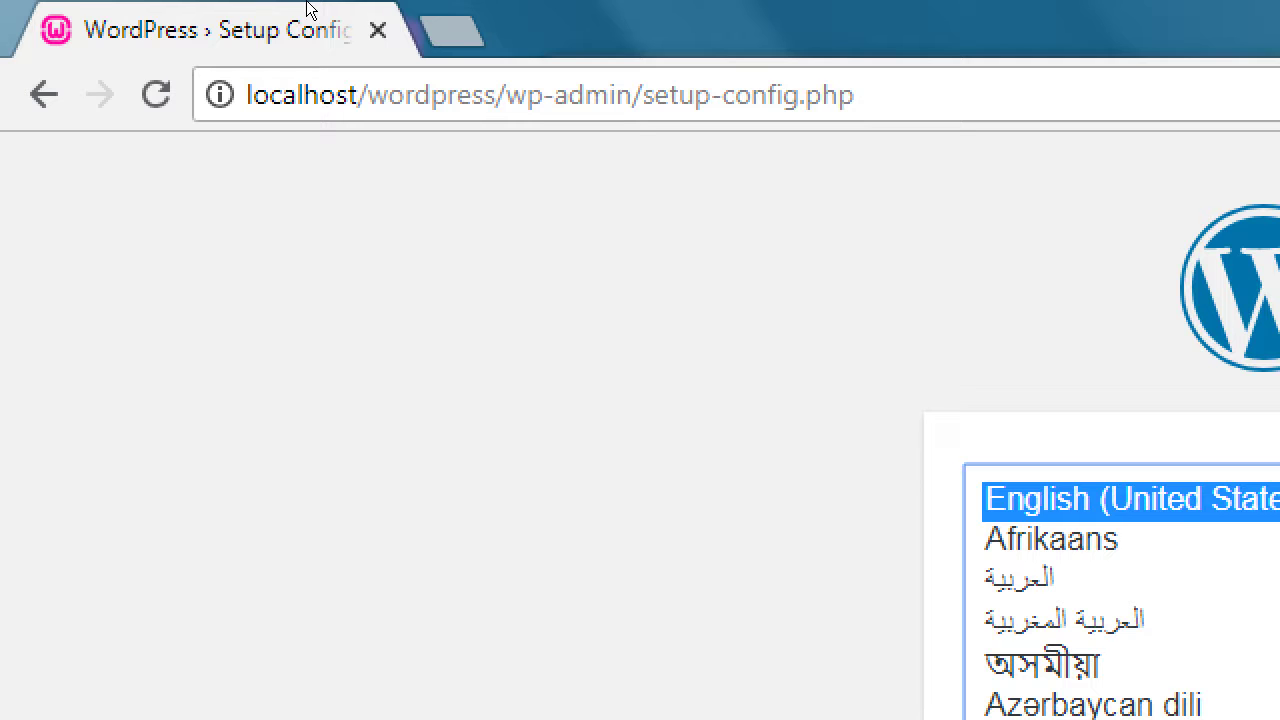
Step: Open a new tab and type wordpress.org into it
key("super+minus")
key("ctrl+t")
type("wordpress.o")
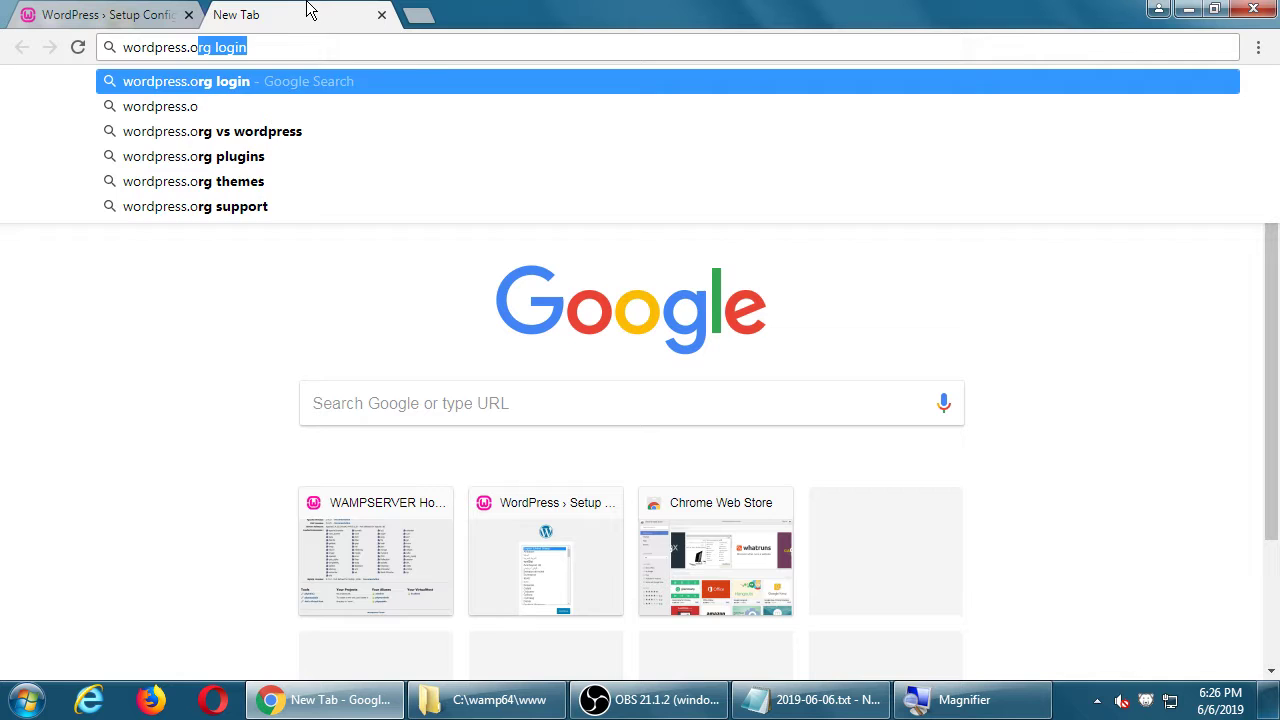
type("rg")
Step: Go to wordpress.org and download the WordPress 5.2.1 package from Get WordPress
key("Return")
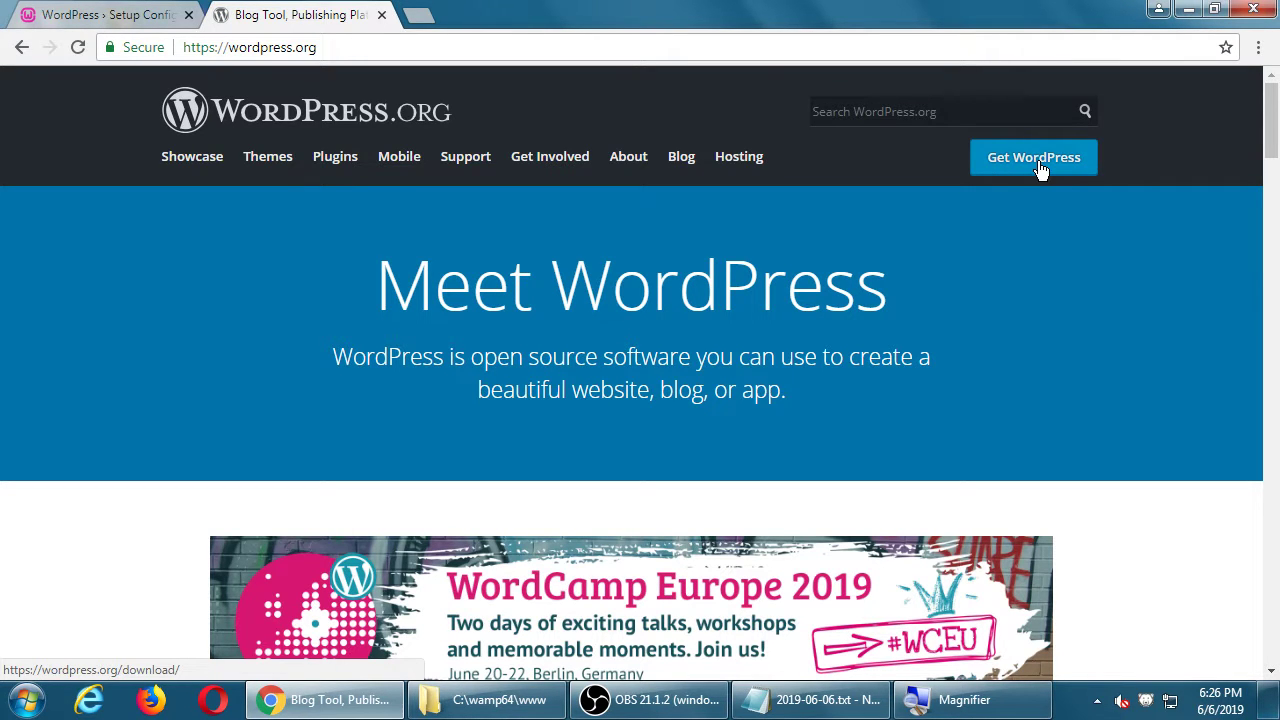
left_click(1036, 160)
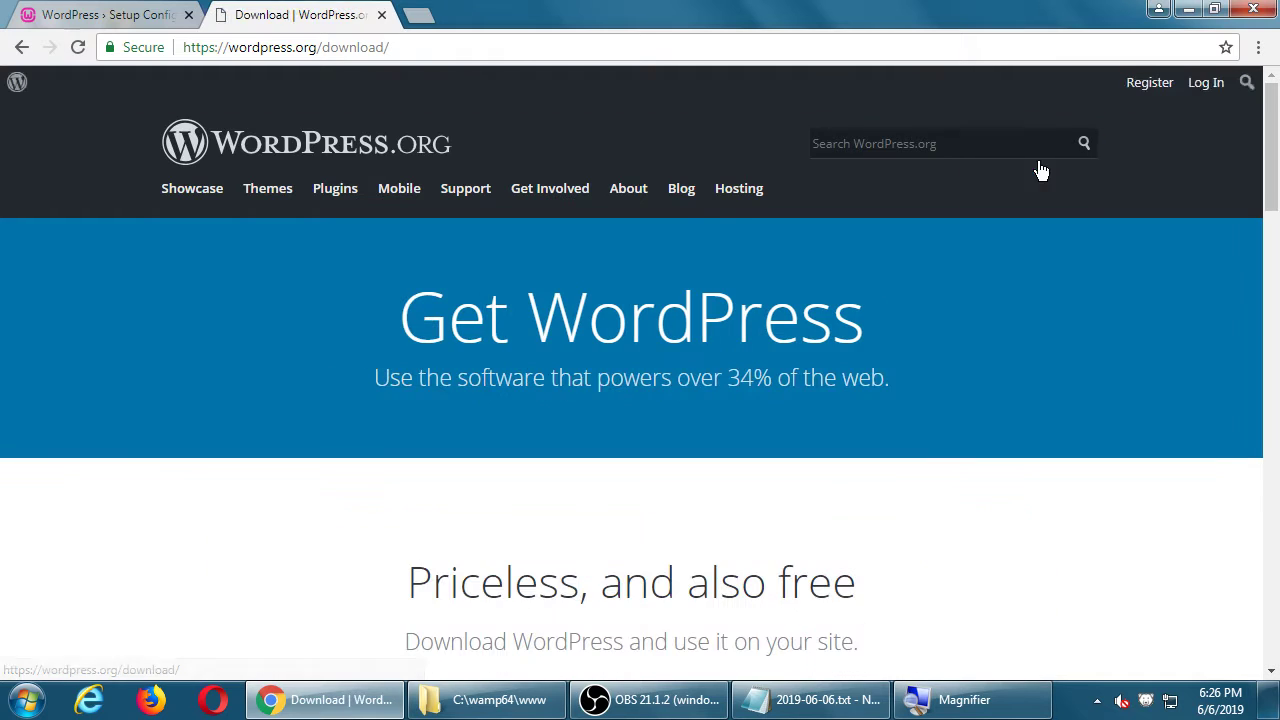
scroll(966, 370, "down", 4)
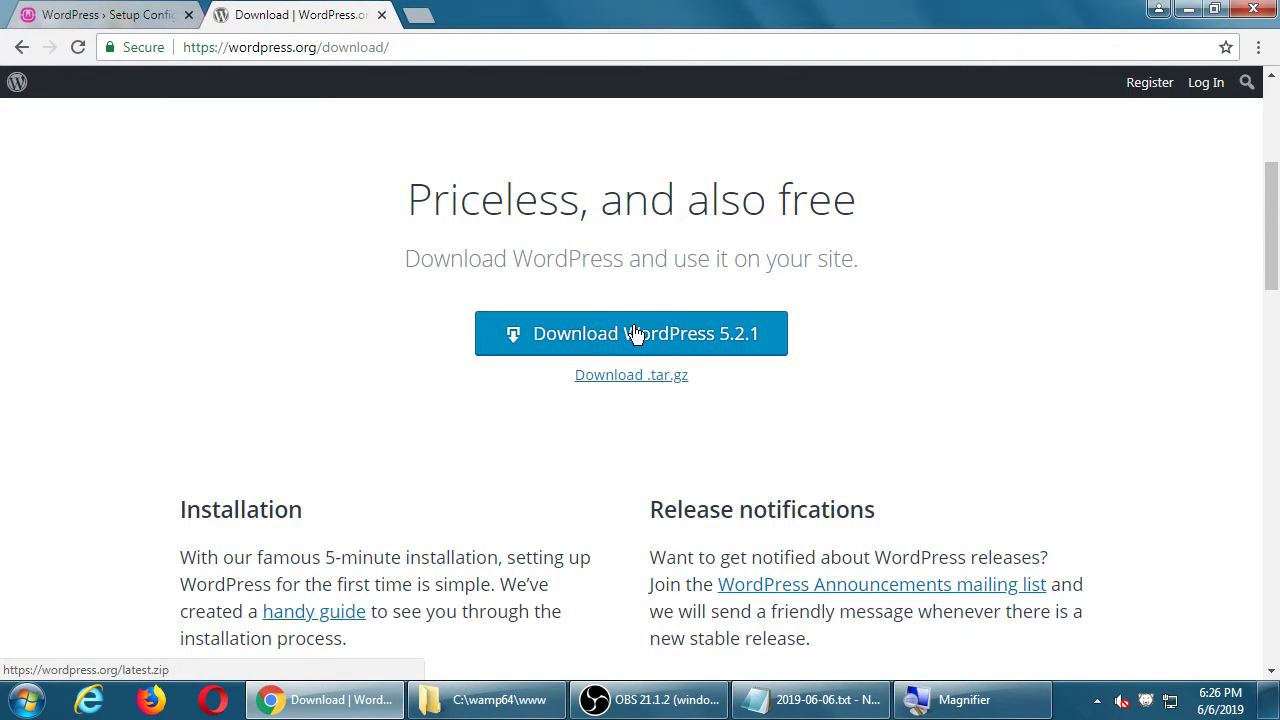
left_click(636, 333)
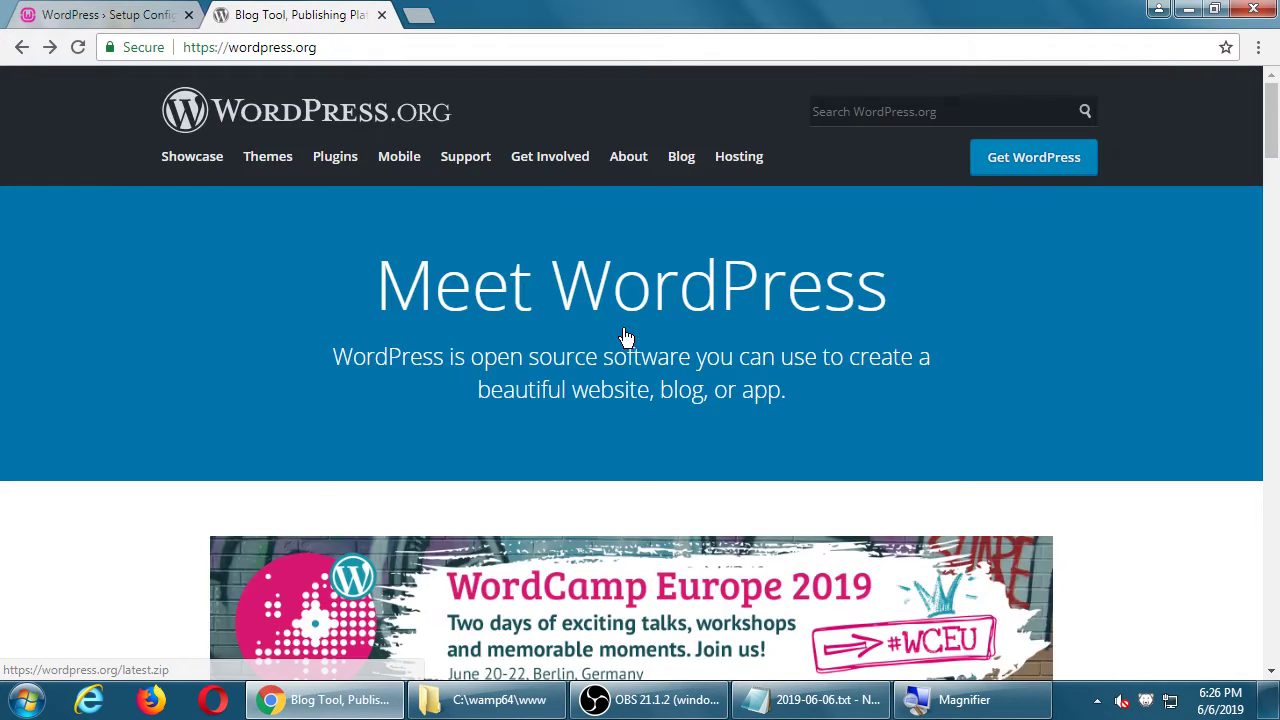
Step: Revisit the WordPress download page, then close the wordpress.org tab
scroll(391, 248, "down", 3)
scroll(394, 243, "down", 10)
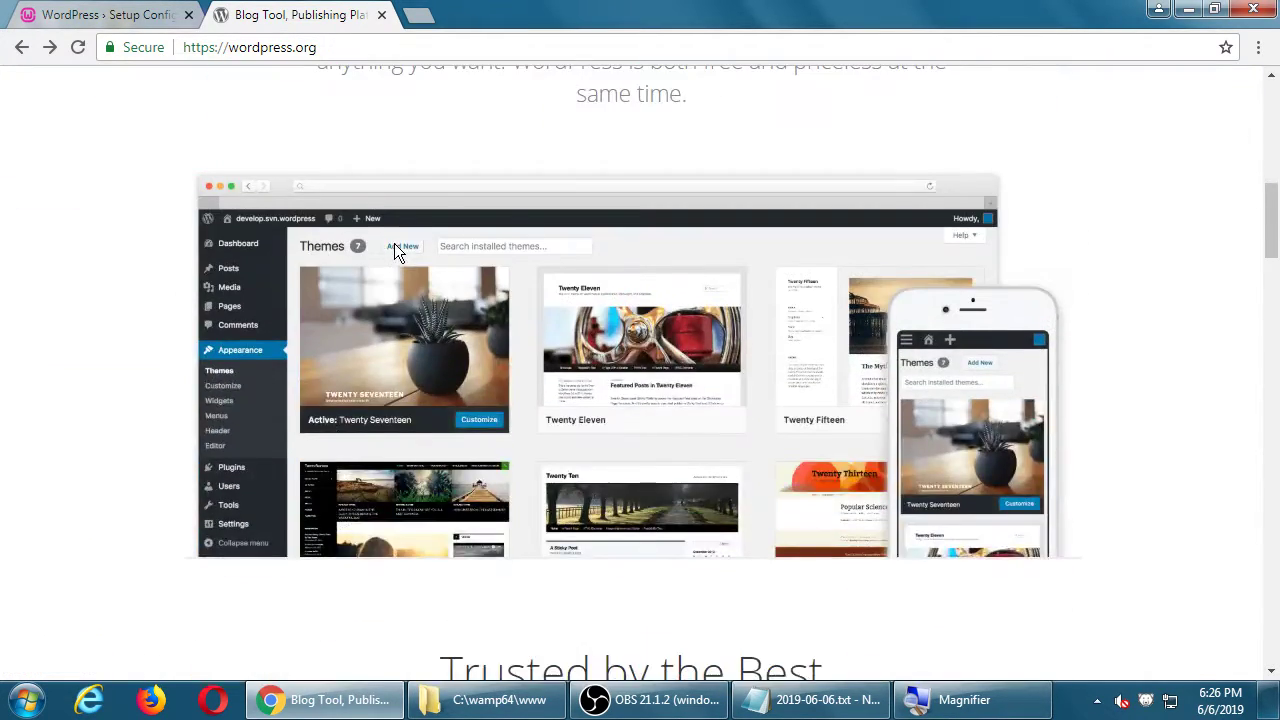
scroll(394, 243, "up", 5)
scroll(394, 243, "up", 8)
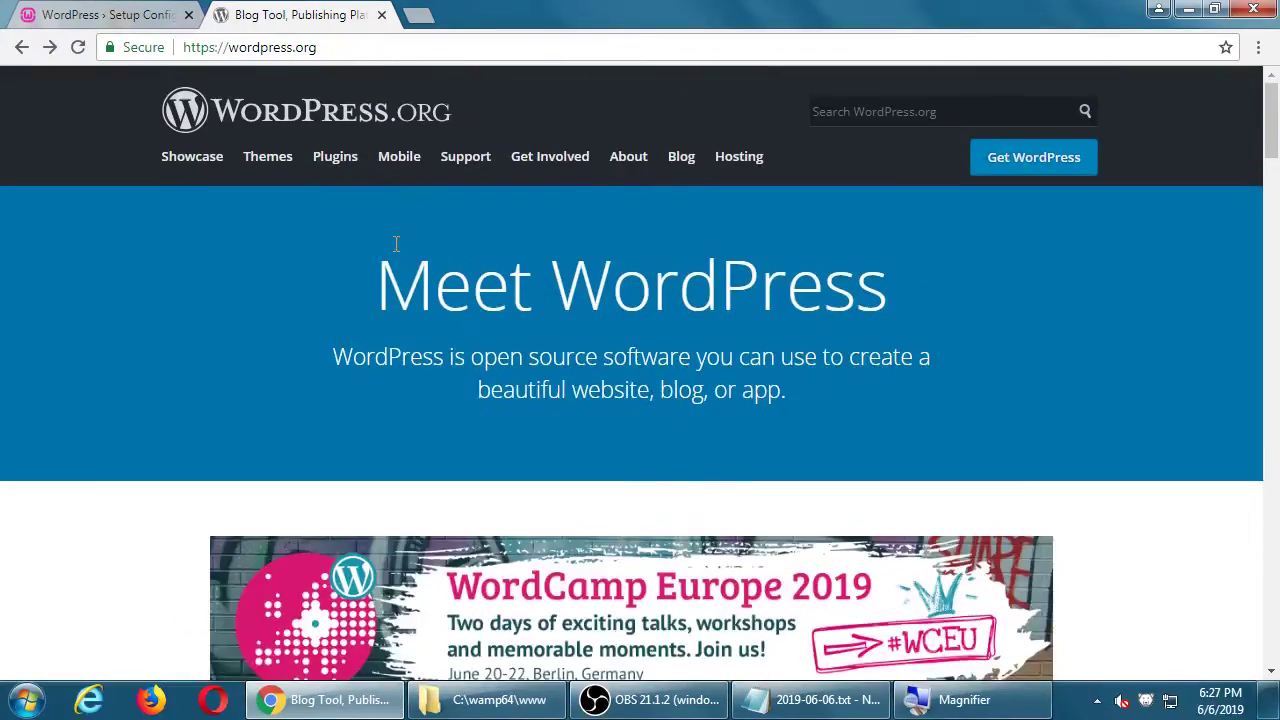
left_click(1048, 157)
scroll(675, 408, "down", 4)
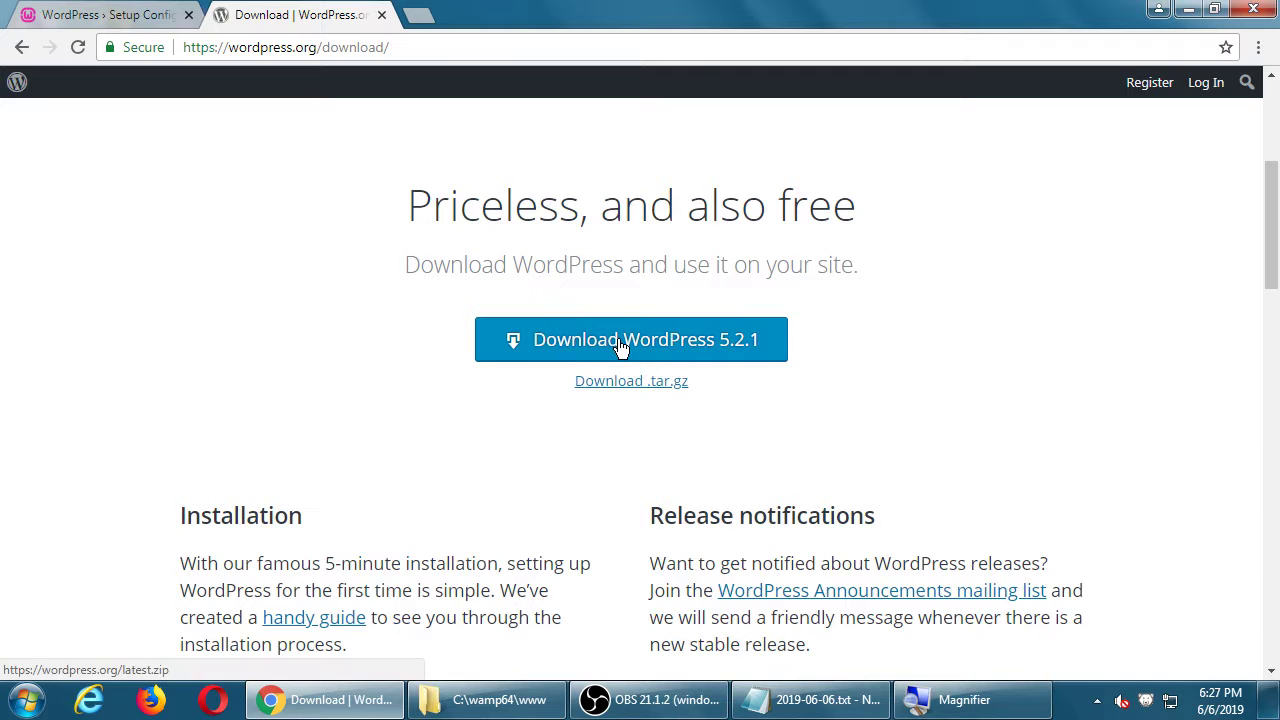
left_click(382, 15)
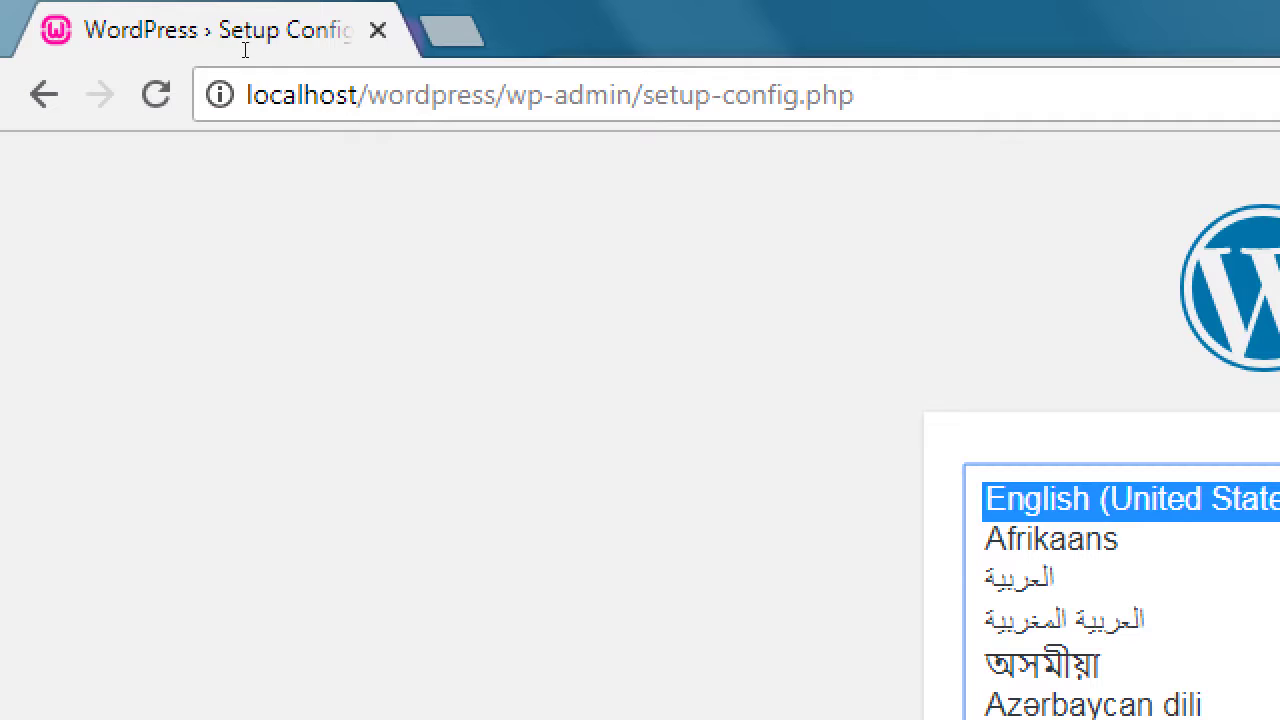
Step: Trim the address bar URL back to localhost/wordpress/ and load it
key("ctrl+l")
key("End")
key("ctrl+Left")
key("ctrl+Left")
key("ctrl+Left")
key("ctrl+Left")
key("ctrl+Left")
key("ctrl+shift+Right")
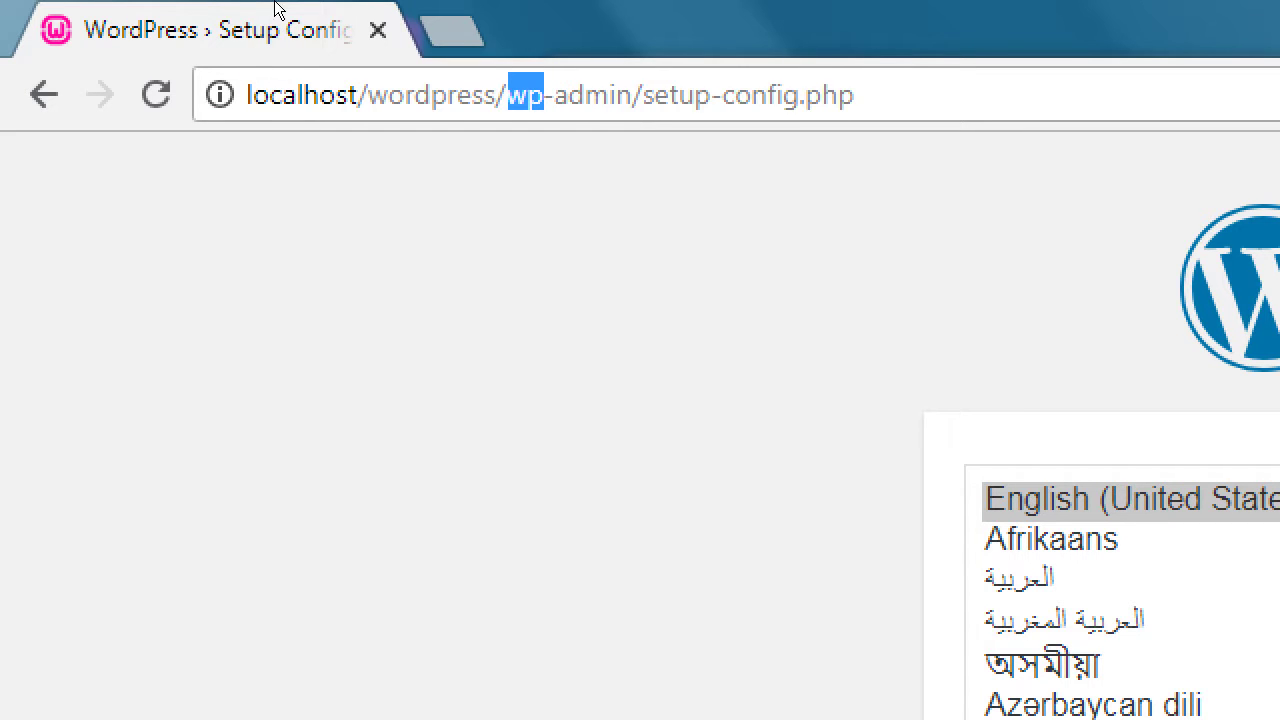
key("BackSpace")
key("shift+End")
key("BackSpace")
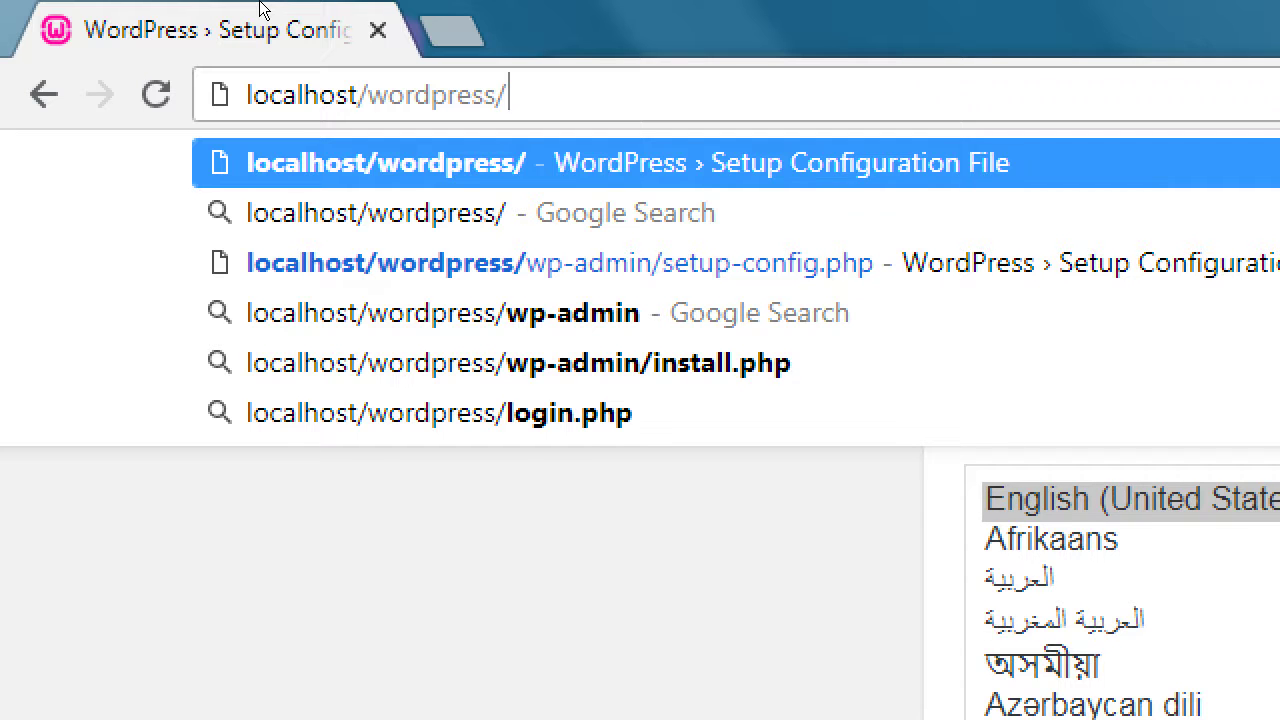
key("Return")
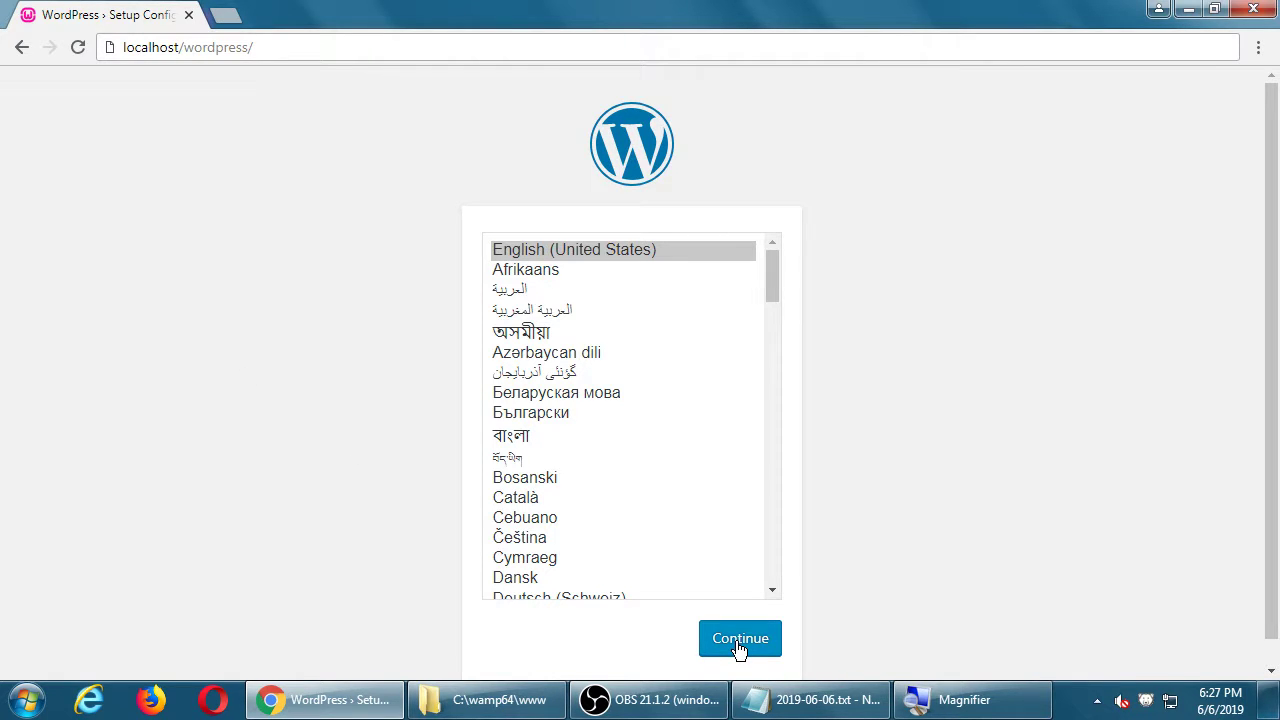
Step: Continue setup in English (United States) and review the required database details list
left_click(738, 646)
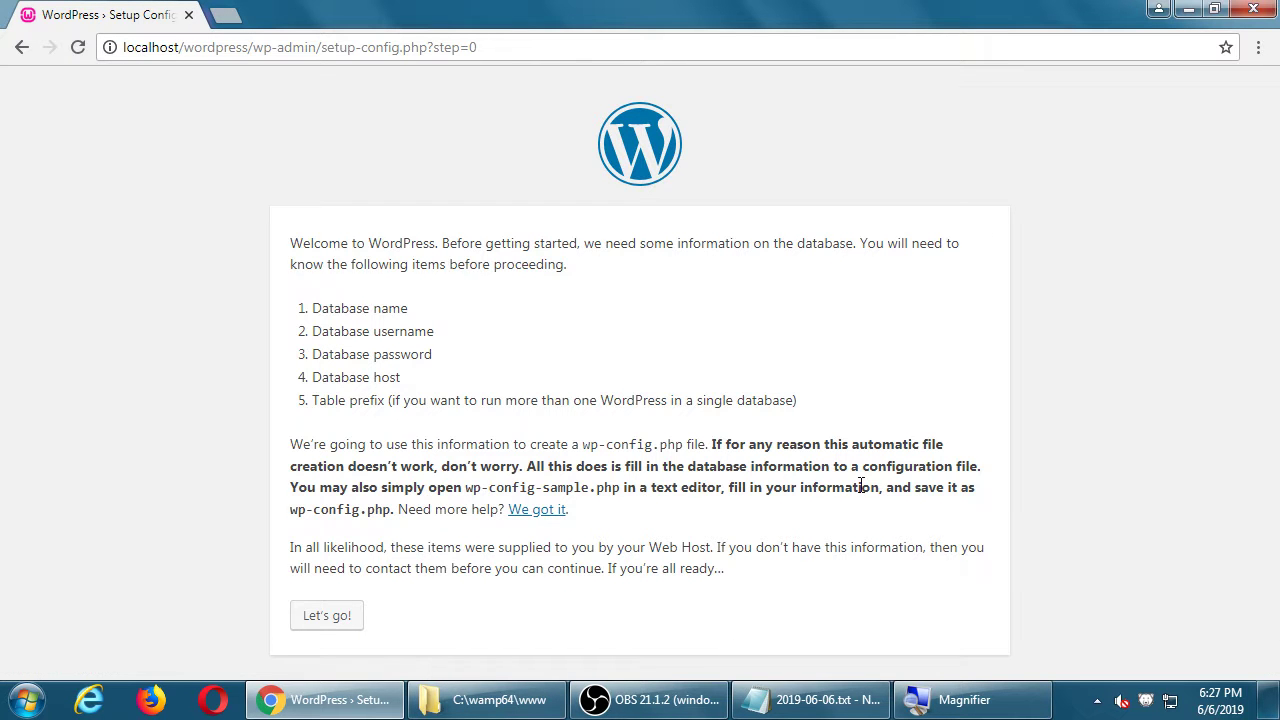
left_click_drag(355, 298, 482, 400)
left_click(465, 334)
left_click_drag(348, 306, 385, 378)
left_click(547, 377)
Step: Enter database name wordpress, username root, and leave the password empty
left_click(340, 622)
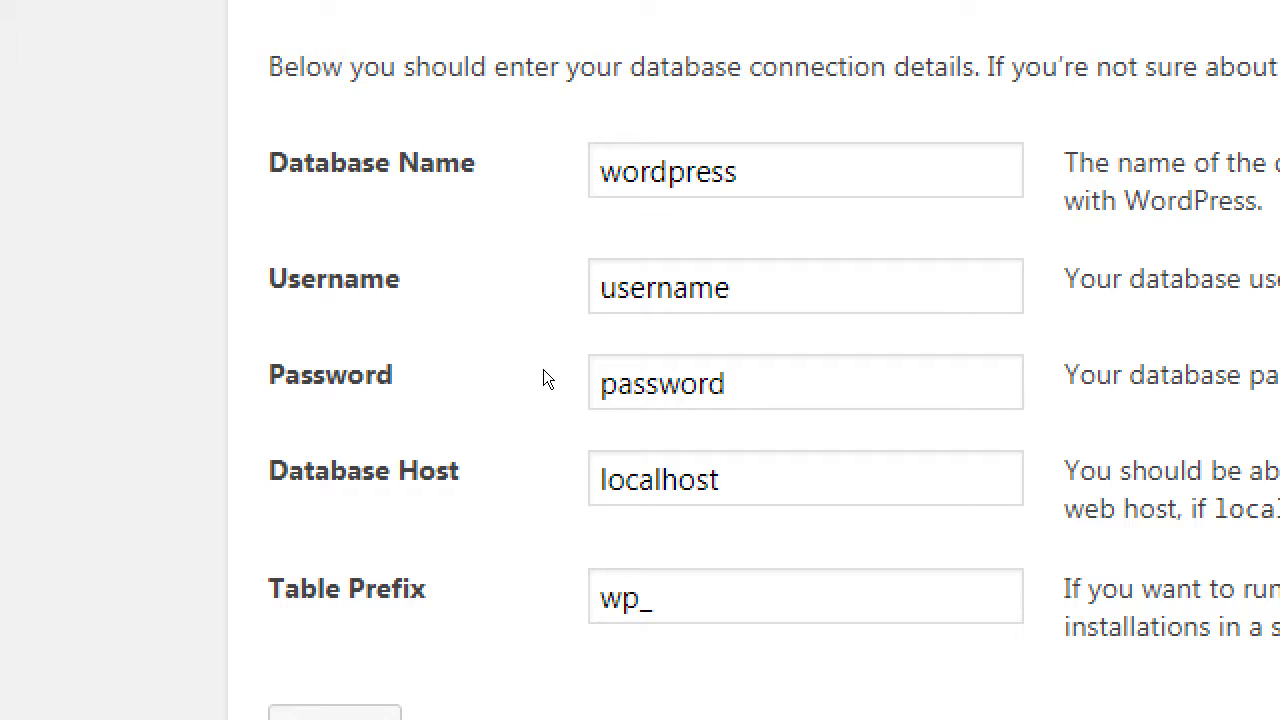
key("Tab")
key("ctrl+a")
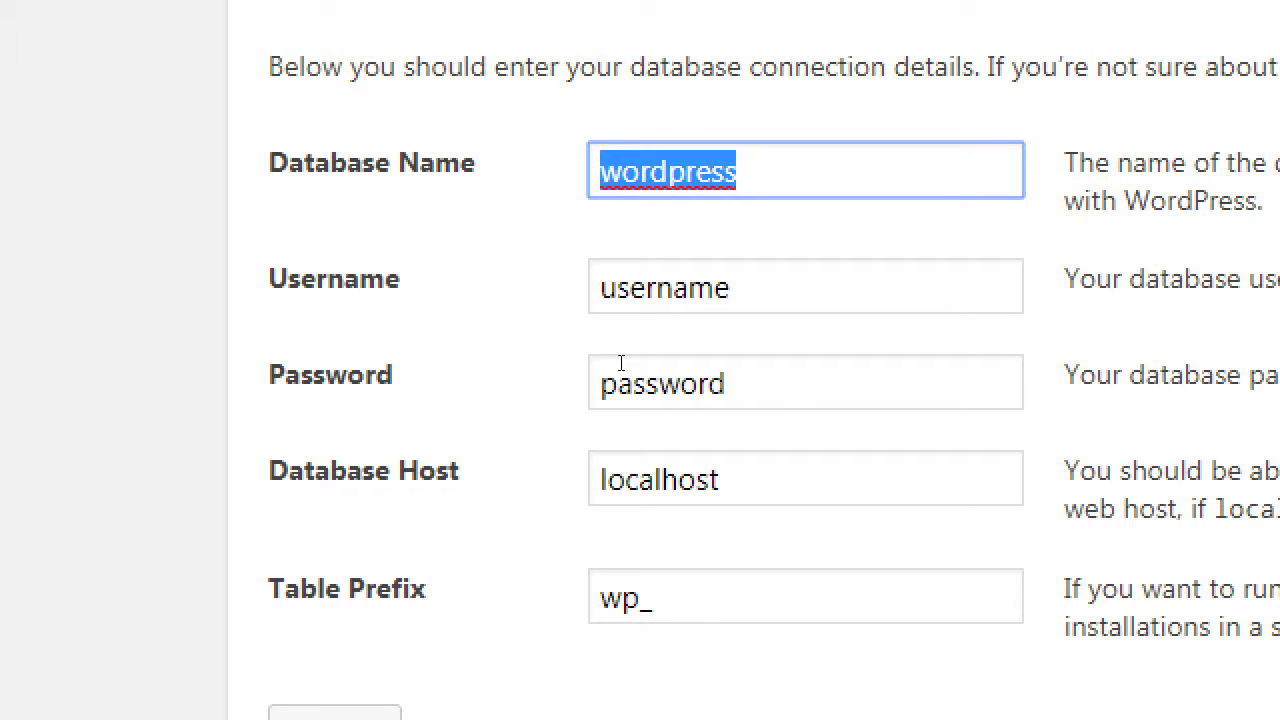
type("mys")
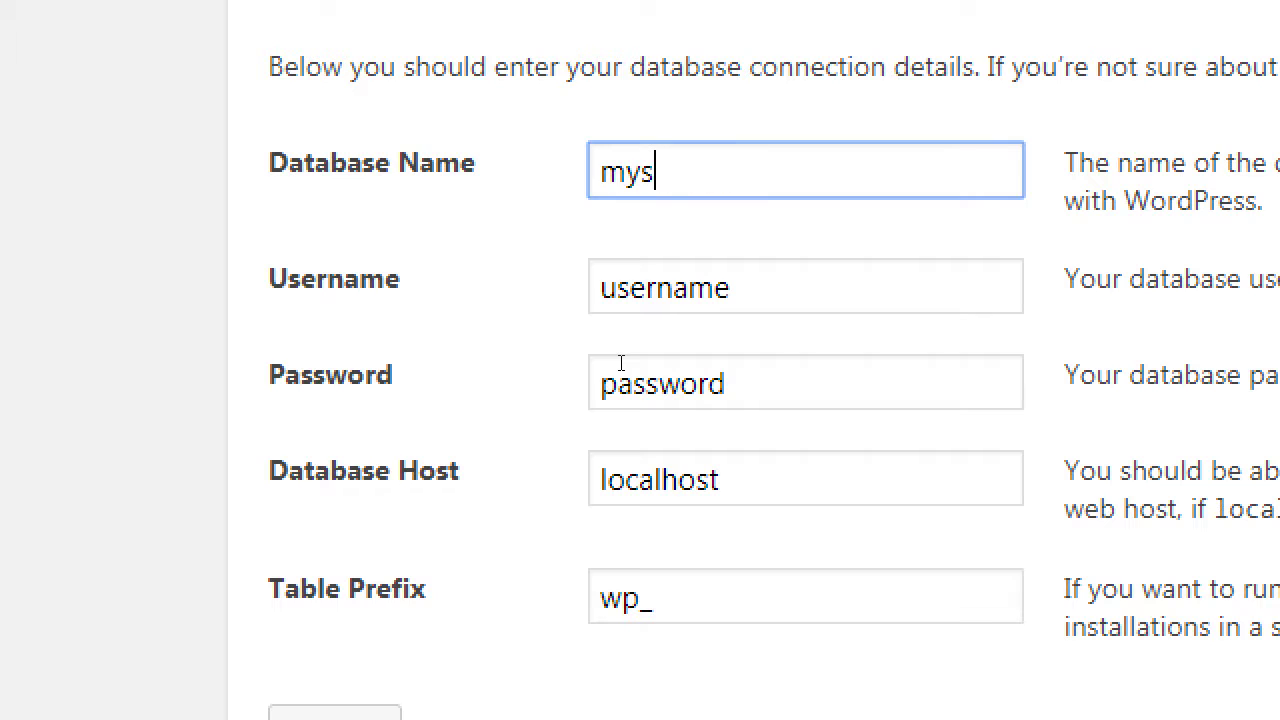
type("ite")
key("BackSpace")
key("BackSpace")
key("BackSpace")
key("BackSpace")
key("BackSpace")
key("BackSpace")
type("wordpress")
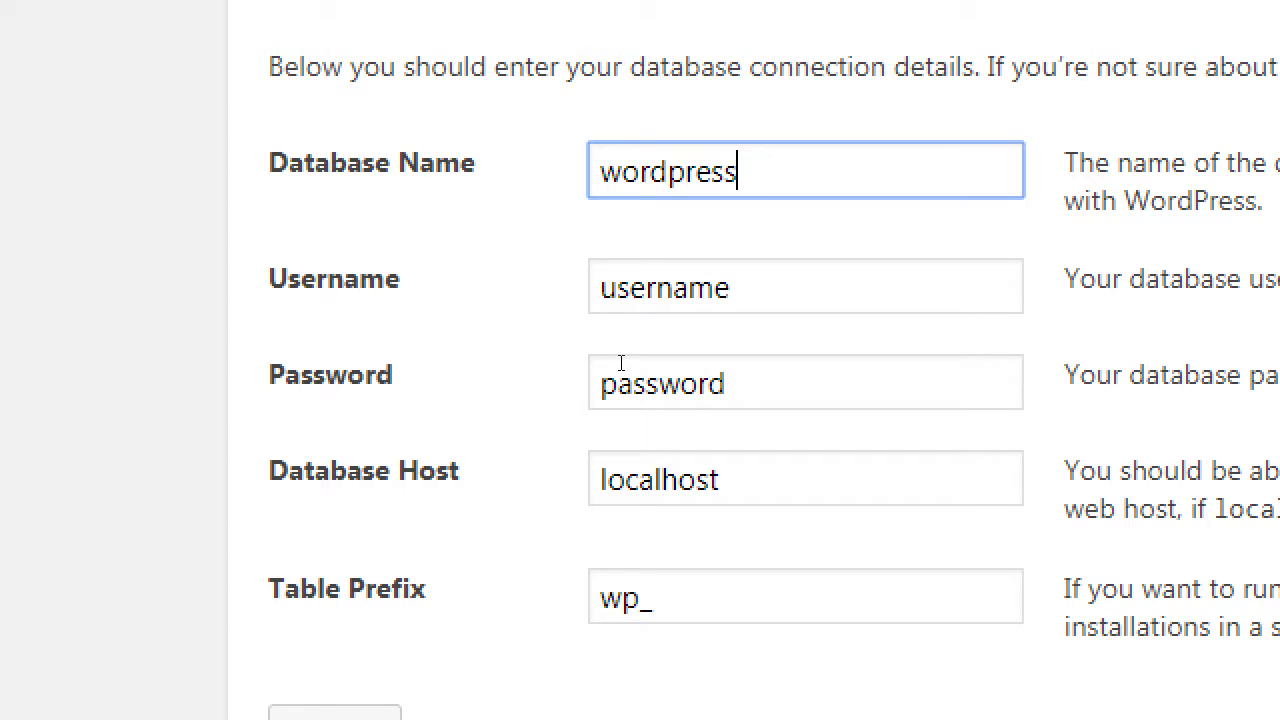
key("Tab")
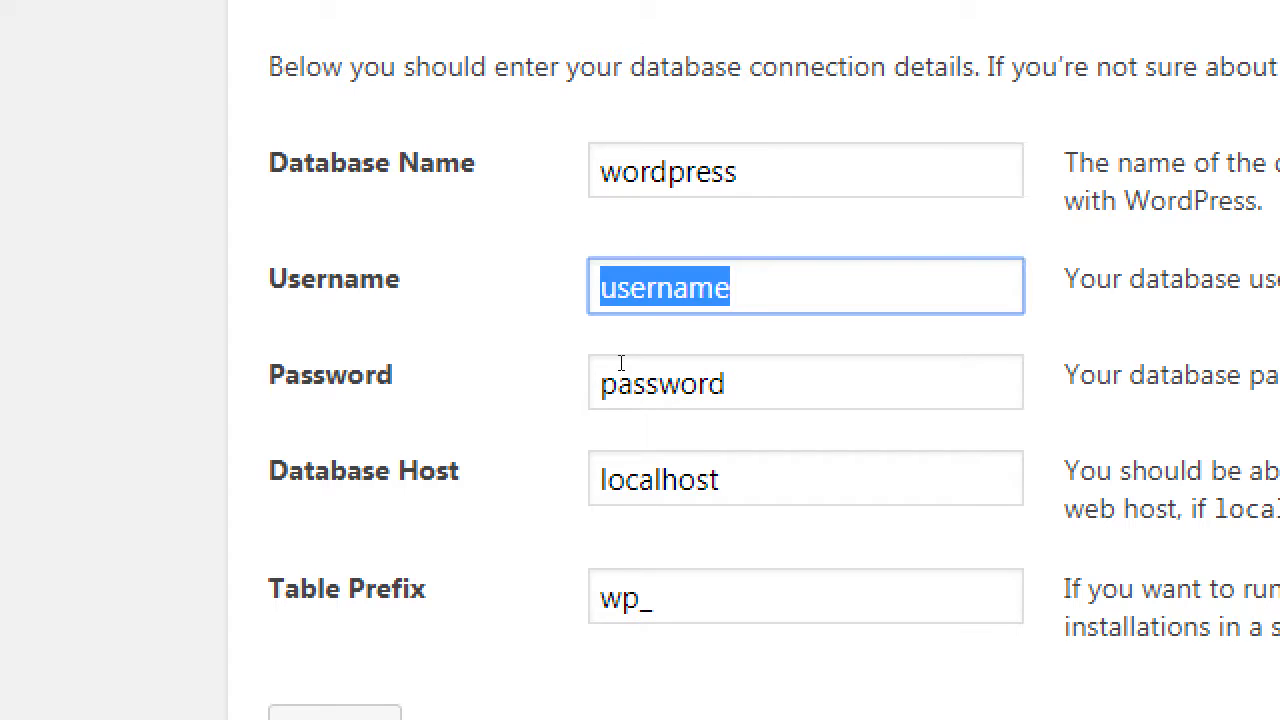
type("root")
key("Tab")
key("BackSpace")
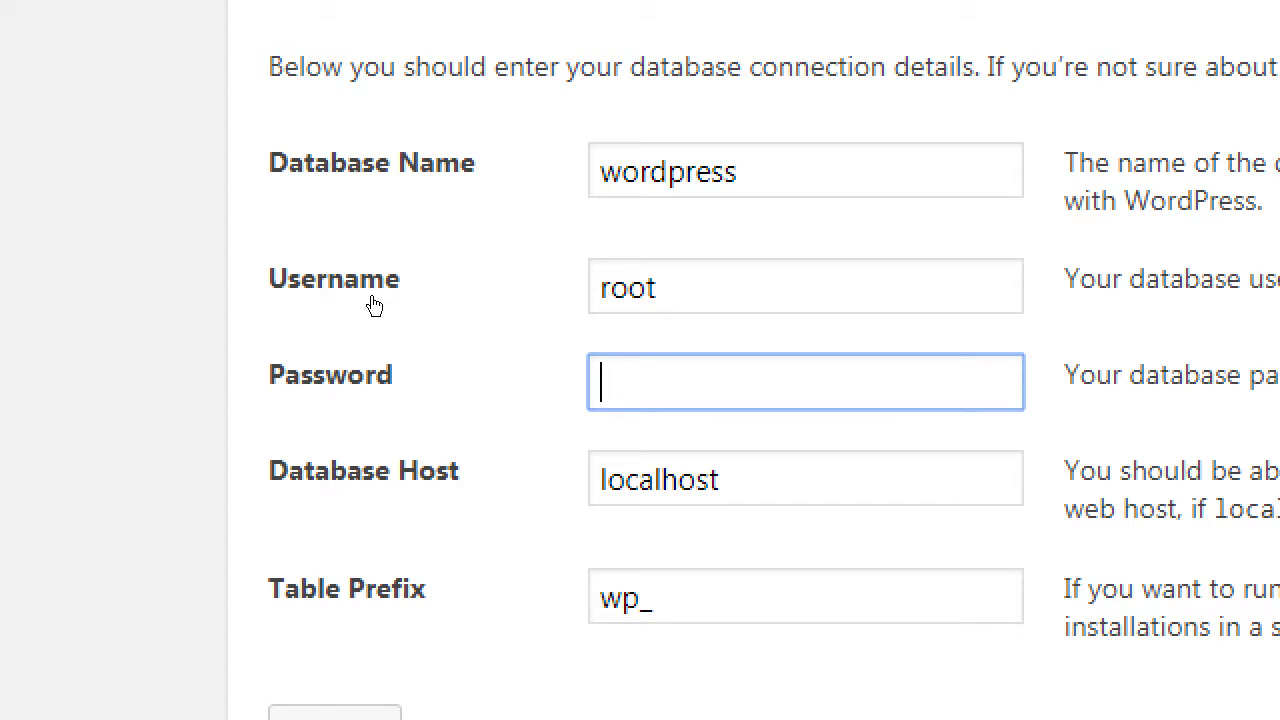
Step: Keep the database name wordpress, submit the connection details, and run the installation
key("shift+Tab")
key("shift+Tab")
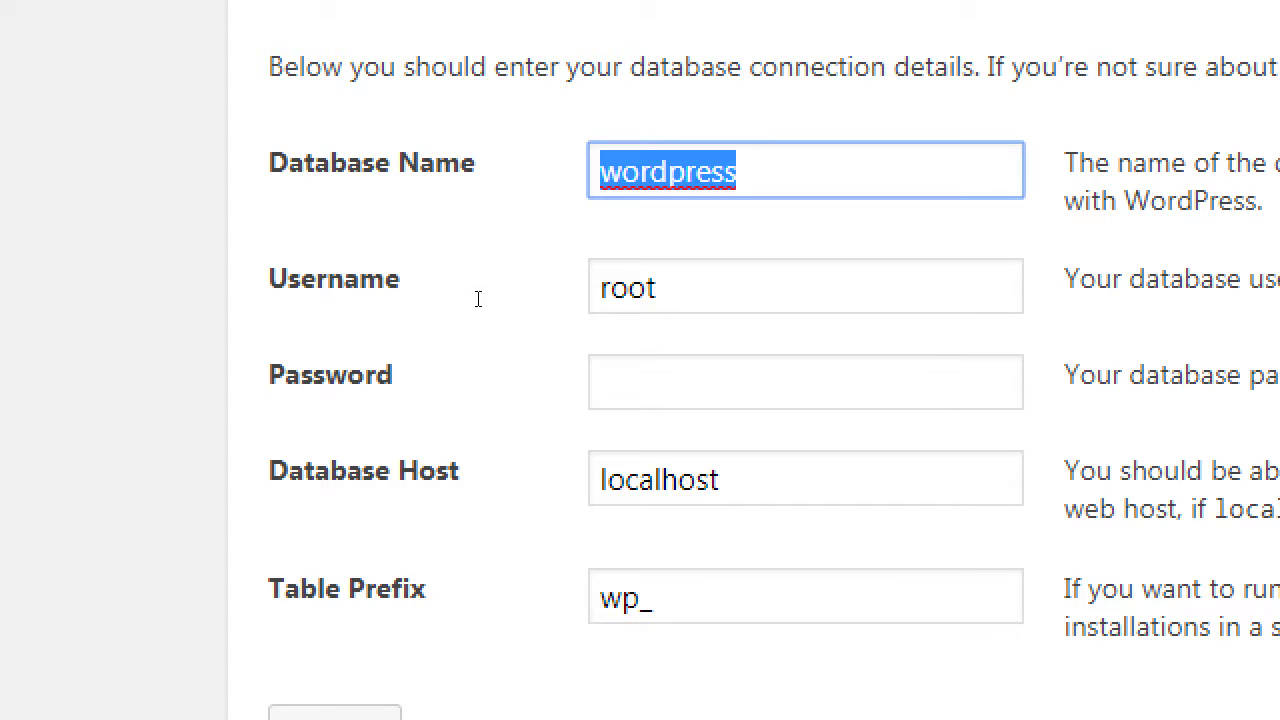
type("victorsbakery")
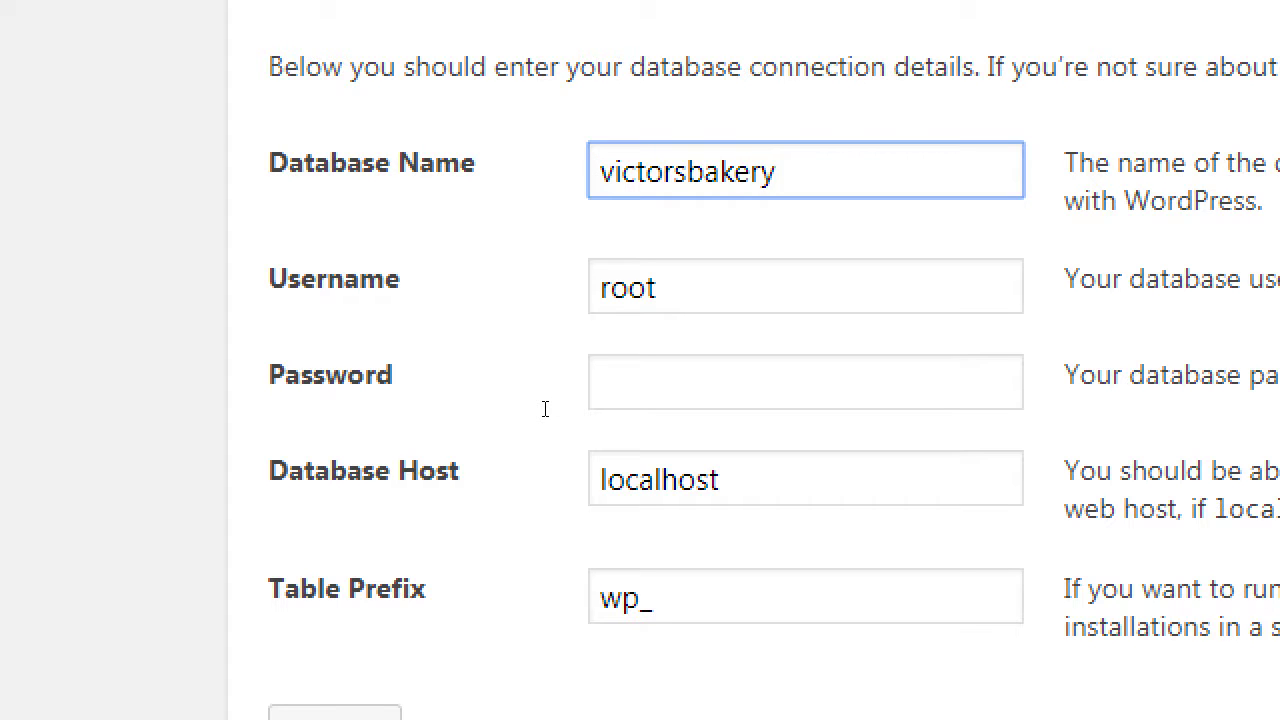
key("ctrl+z")
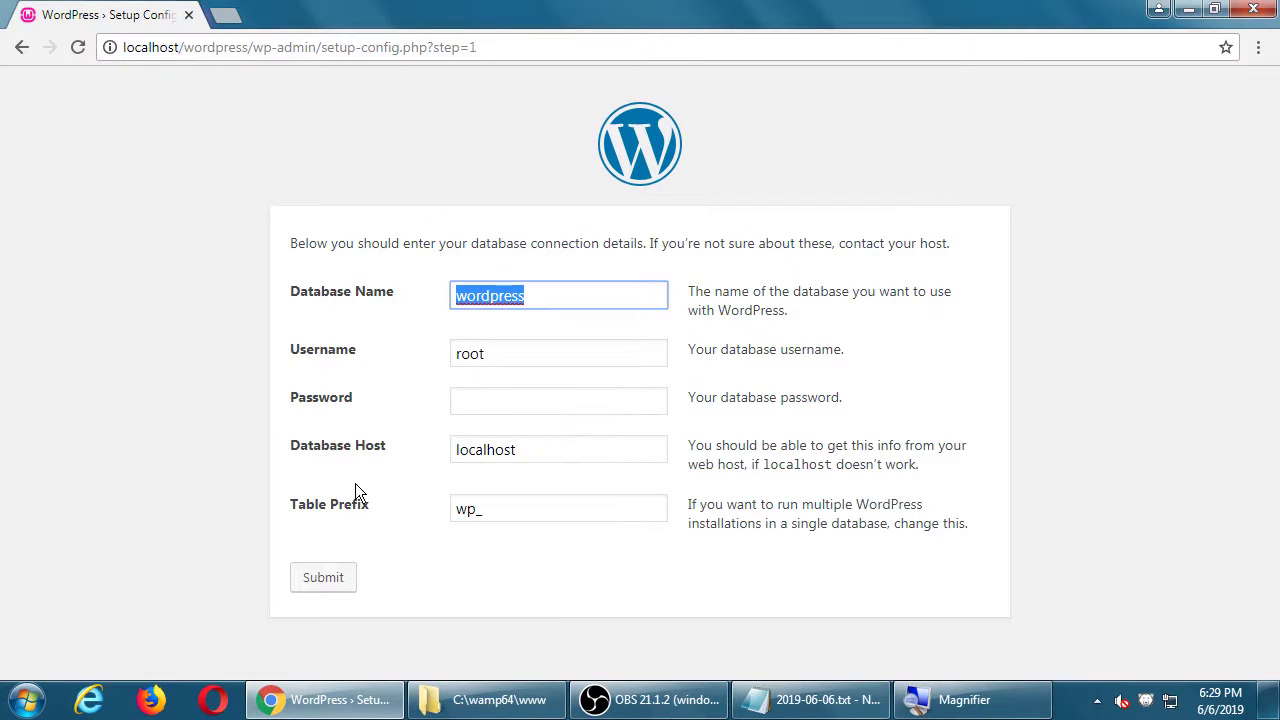
left_click(322, 580)
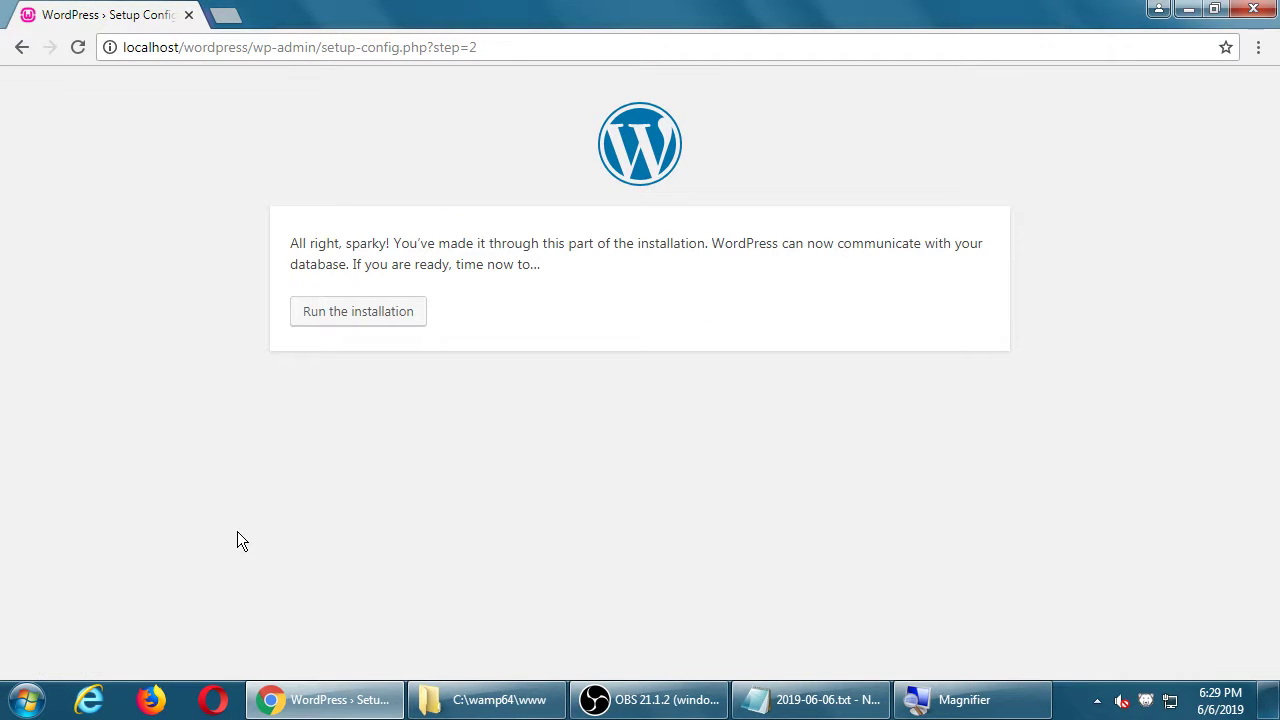
left_click_drag(316, 241, 745, 284)
left_click(743, 285)
left_click(362, 313)
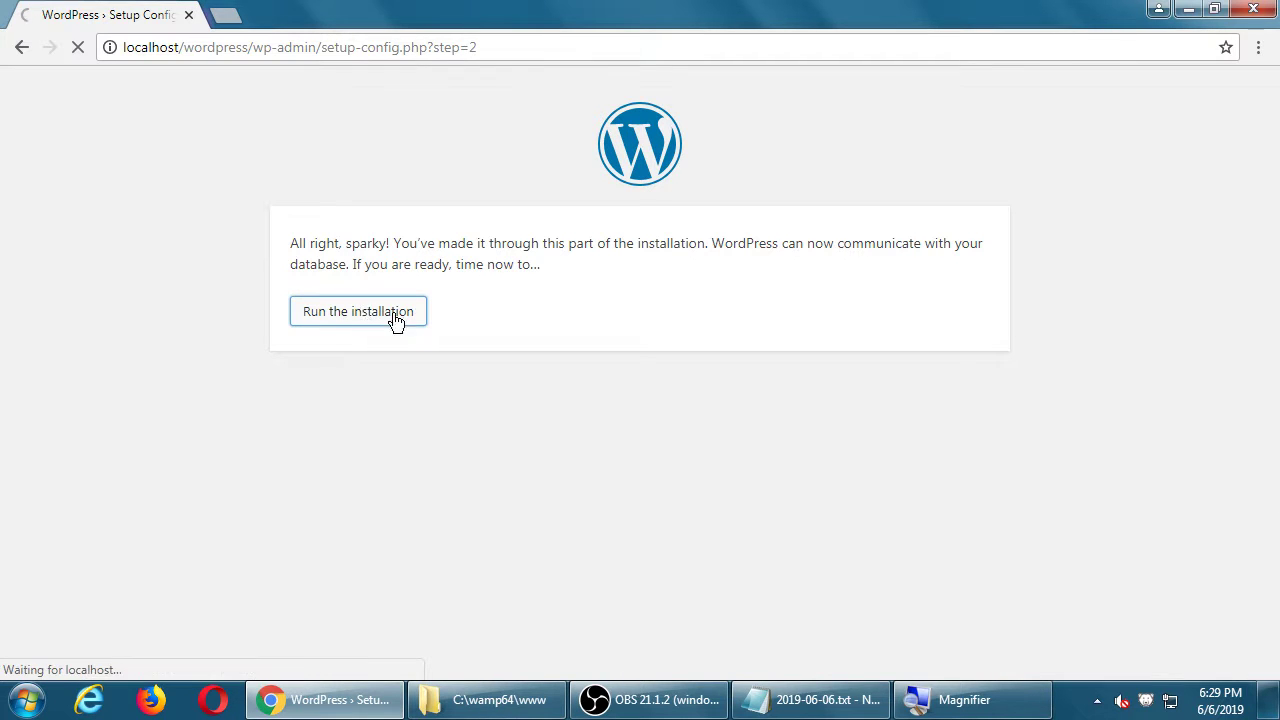
Step: Fill in site title Victor's Bakery, username admin, and a weak replacement password
scroll(558, 235, "down", 1)
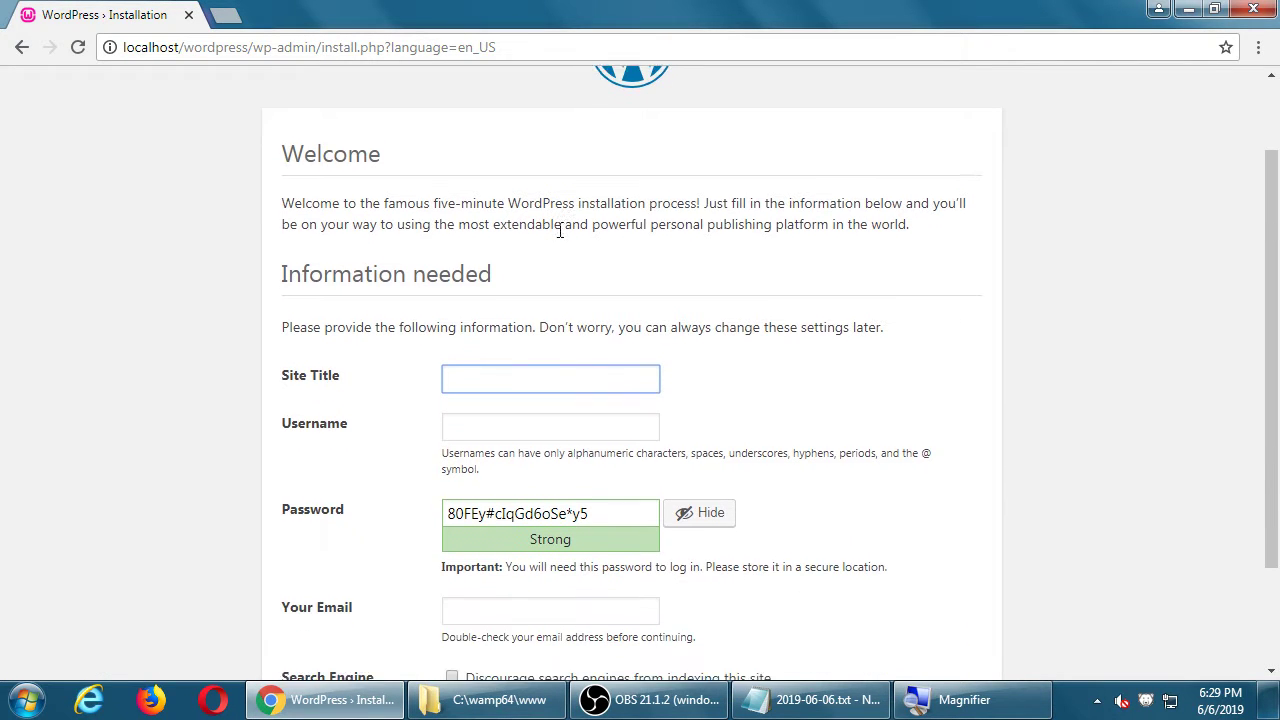
scroll(242, 296, "down", 1)
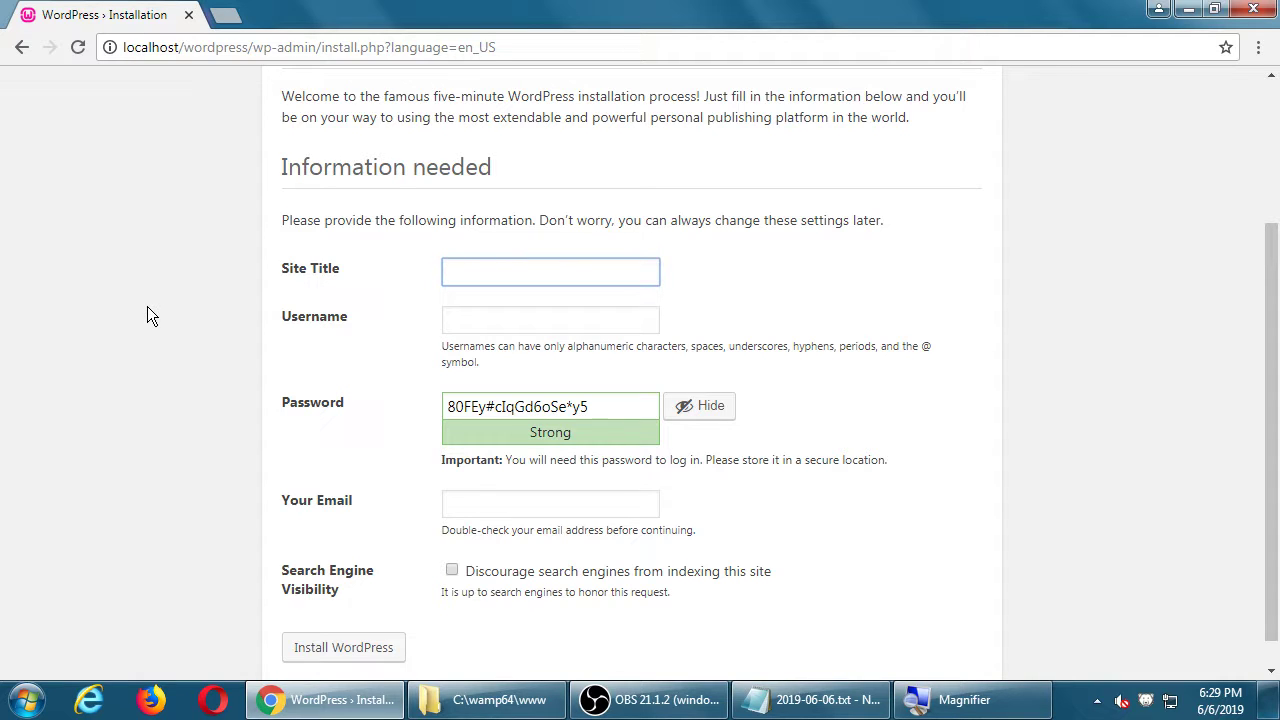
type("Victori")
key("BackSpace")
type("'s BAkery")
key("BackSpace")
key("BackSpace")
key("BackSpace")
key("BackSpace")
key("BackSpace")
type("akery")
key("Tab")
type("admin")
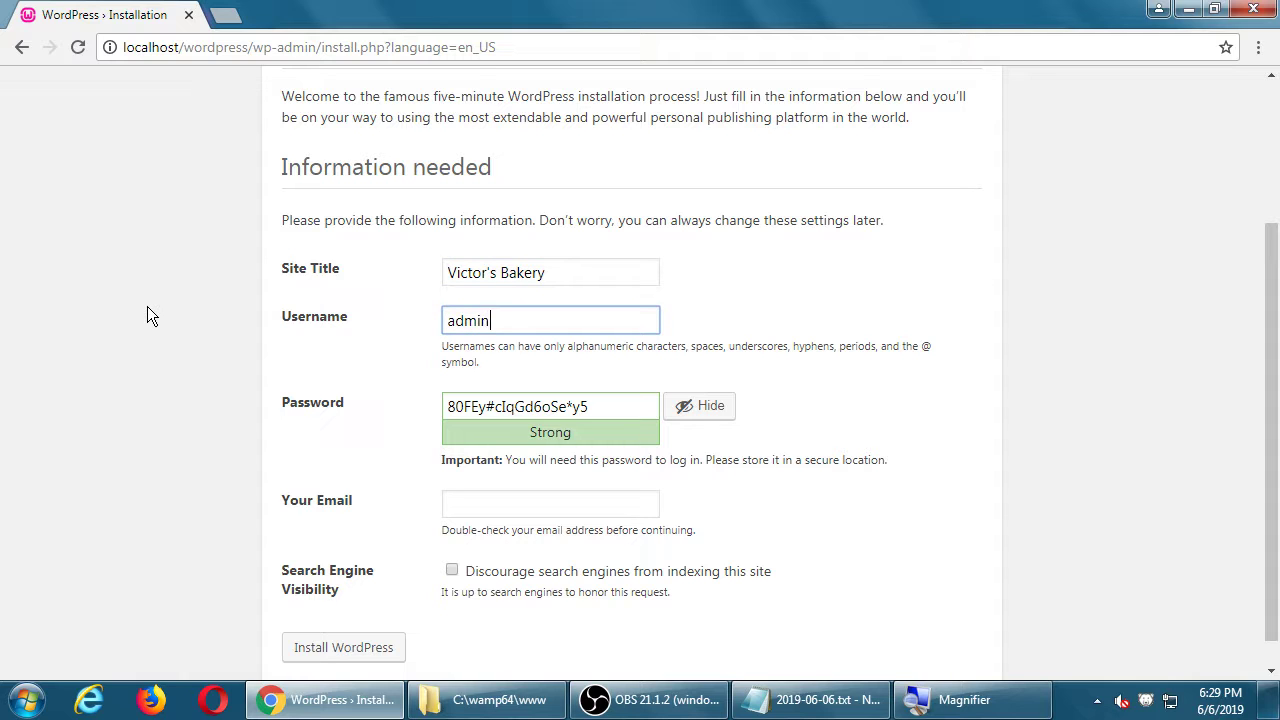
key("Tab")
type("password")
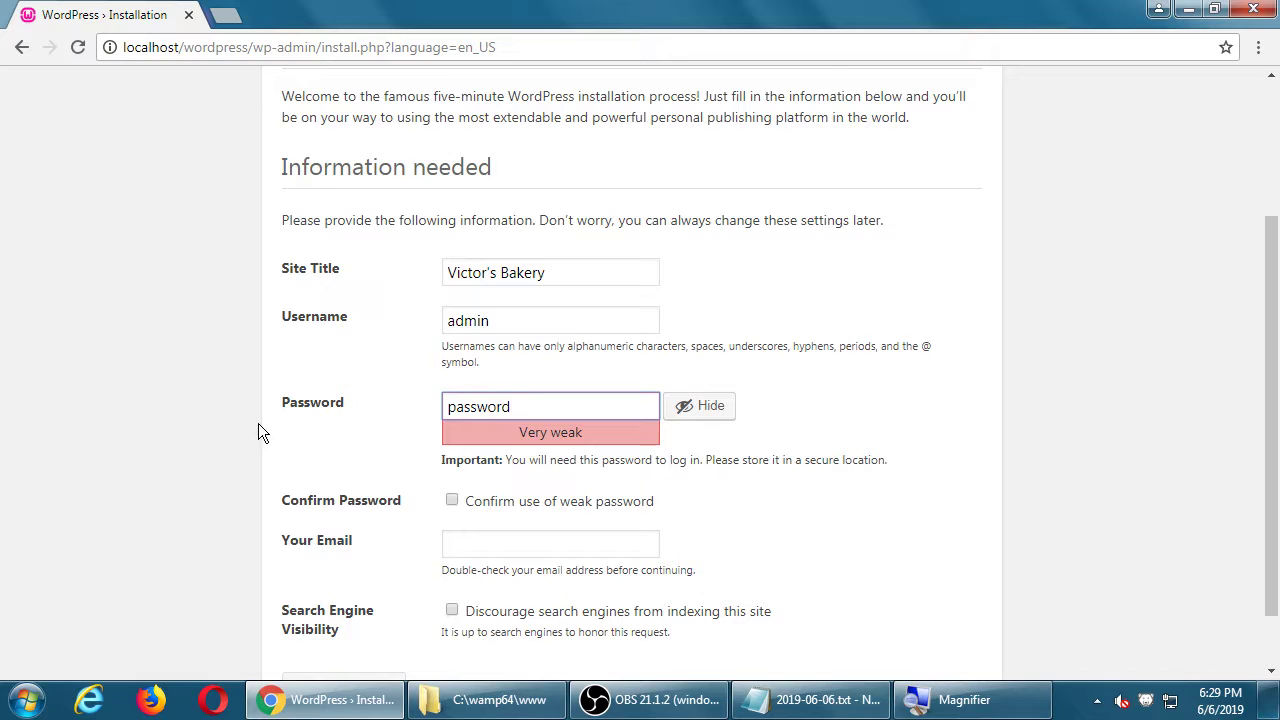
Step: Tick Confirm use of weak password on the install form
left_click(454, 505)
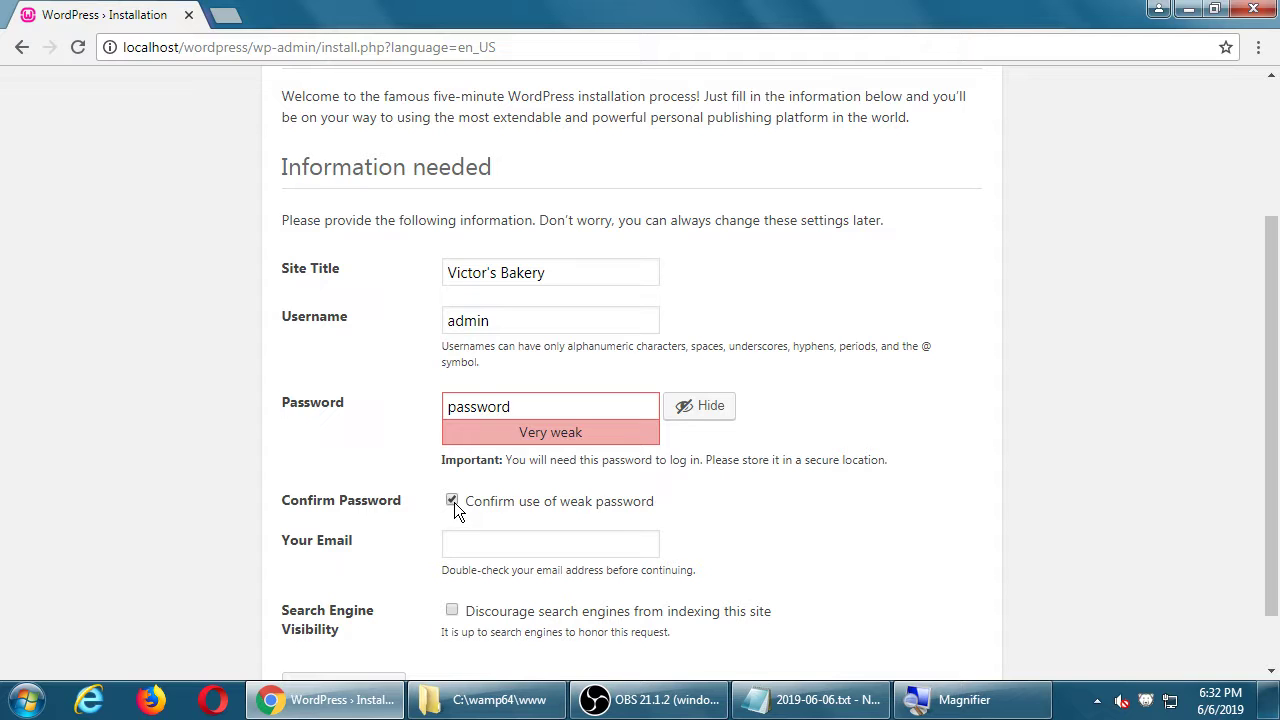
Step: Enter the admin e-mail address and install WordPress
left_click(479, 543)
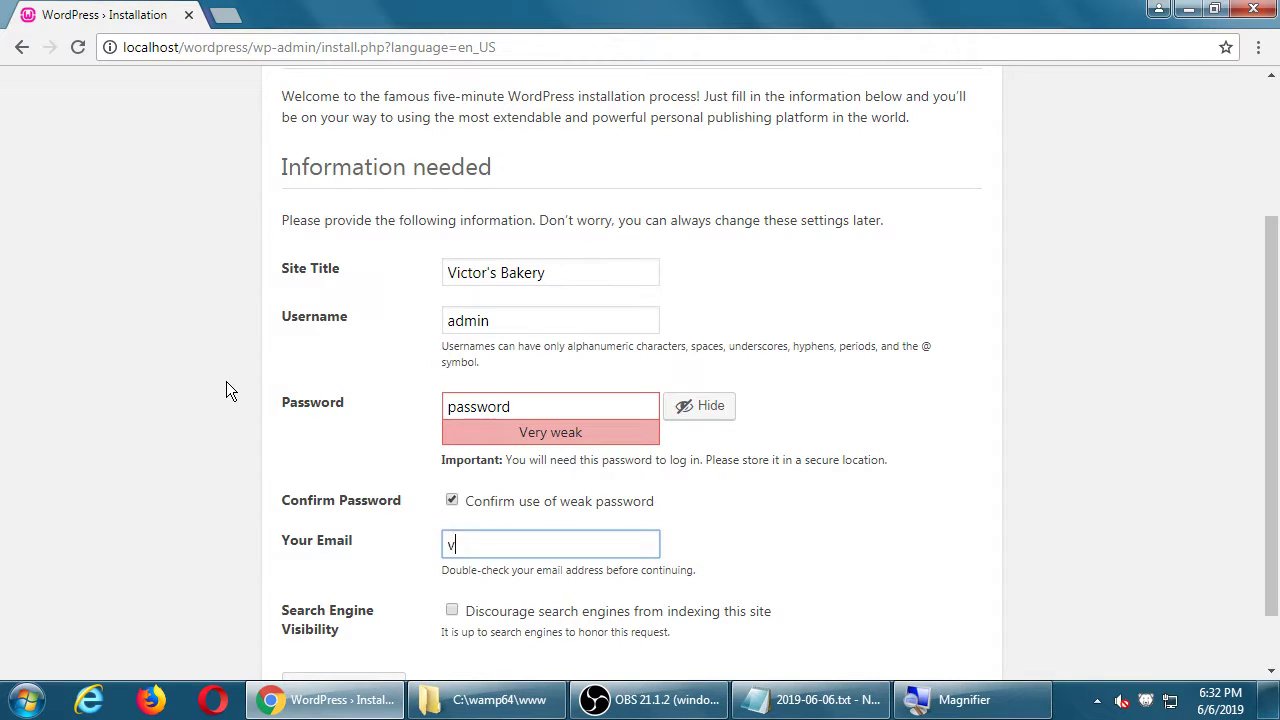
scroll(226, 383, "down", 1)
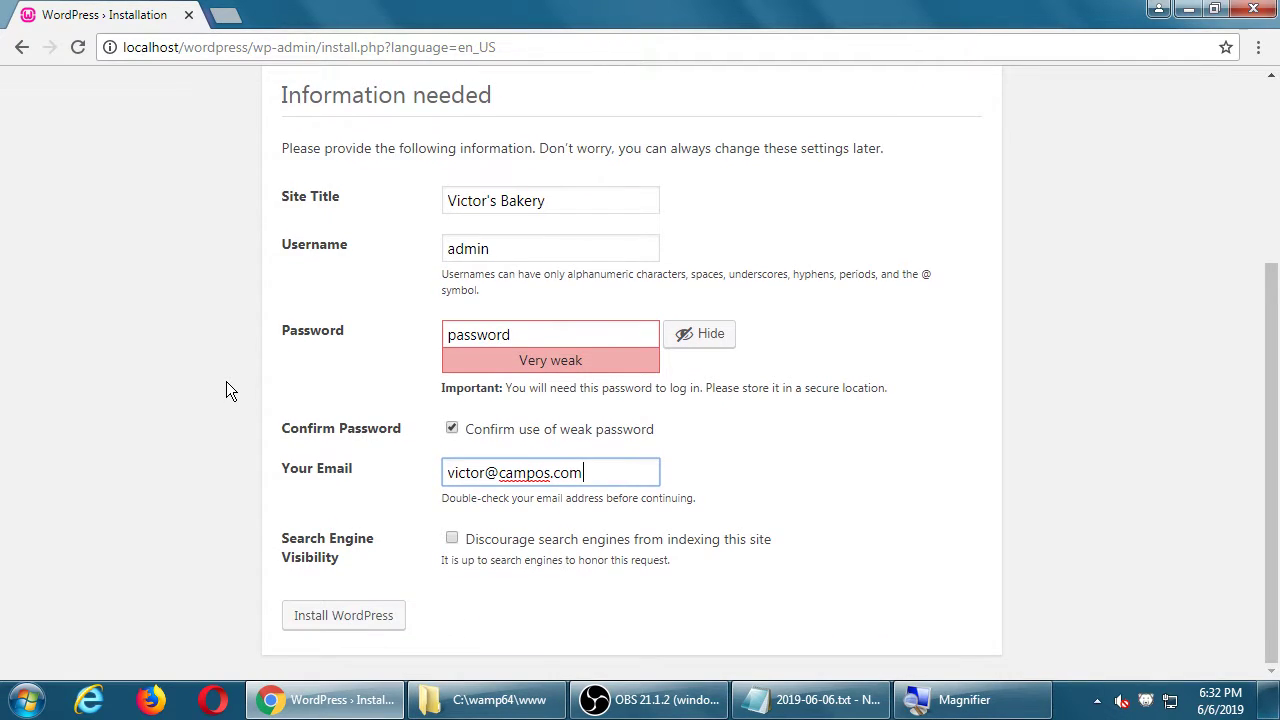
left_click(328, 615)
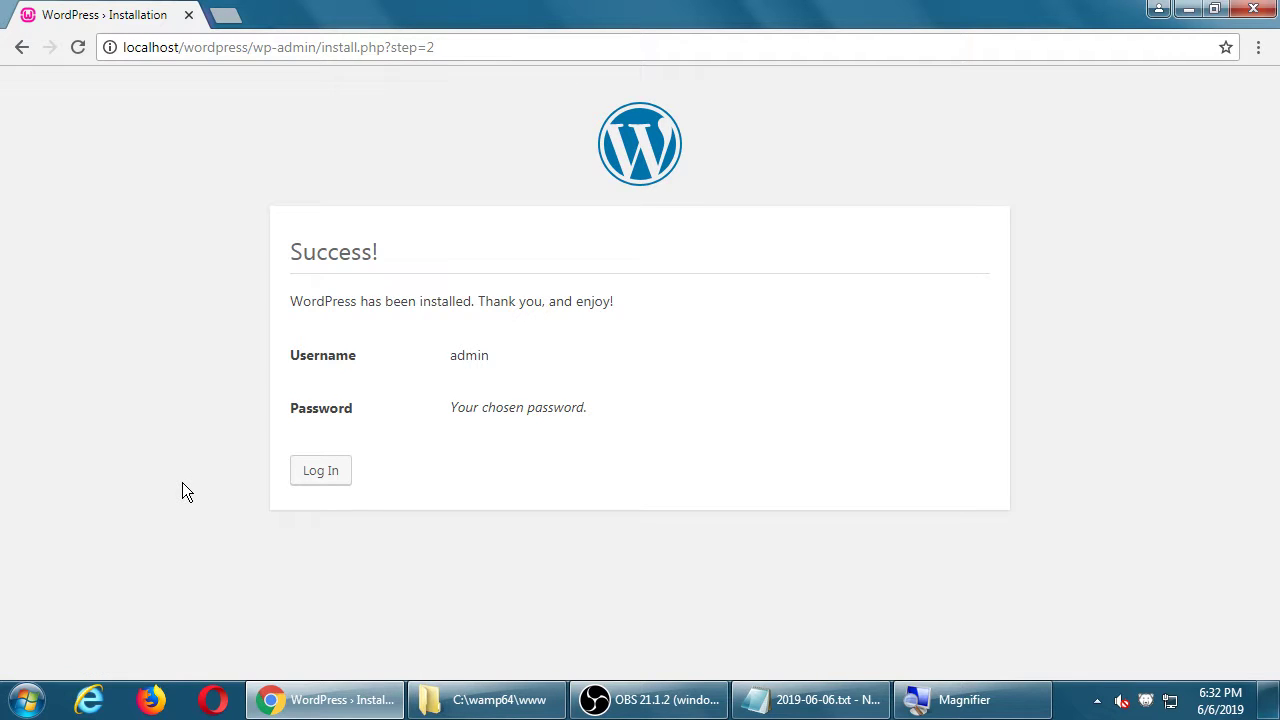
Step: Log in to the dashboard as admin with the account password
left_click(312, 478)
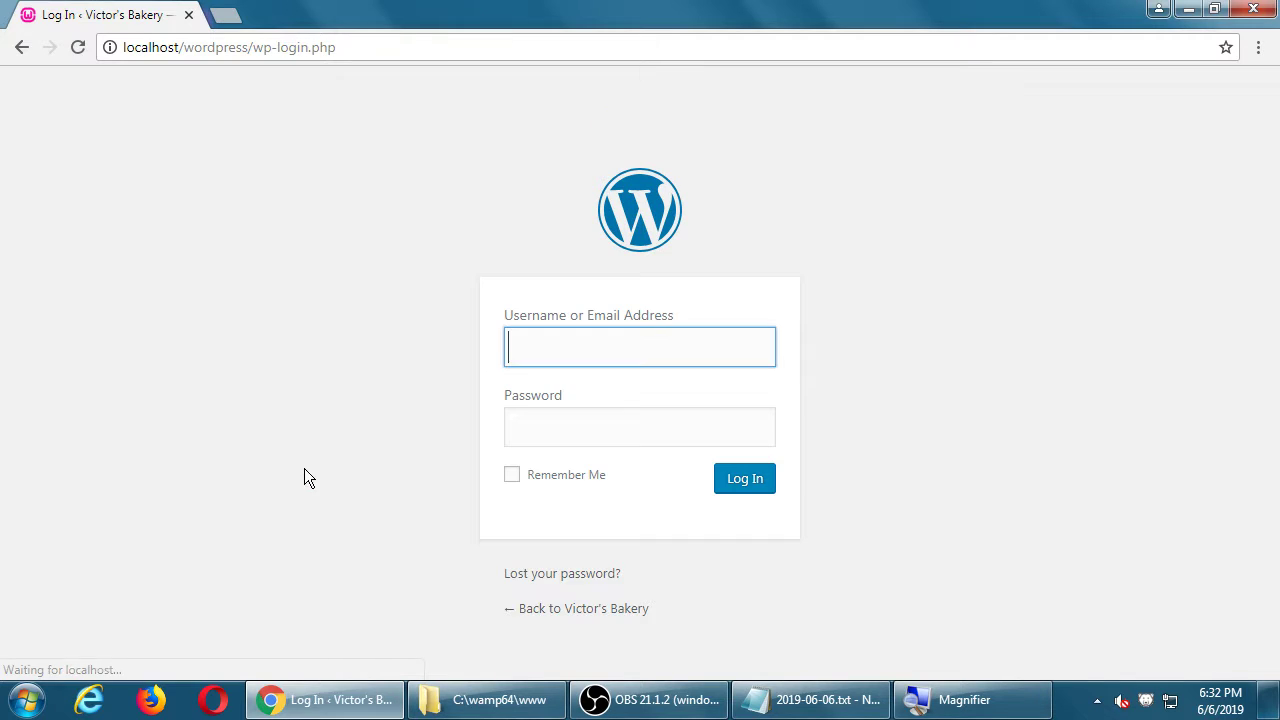
type("admin")
key("Tab")
type("******")
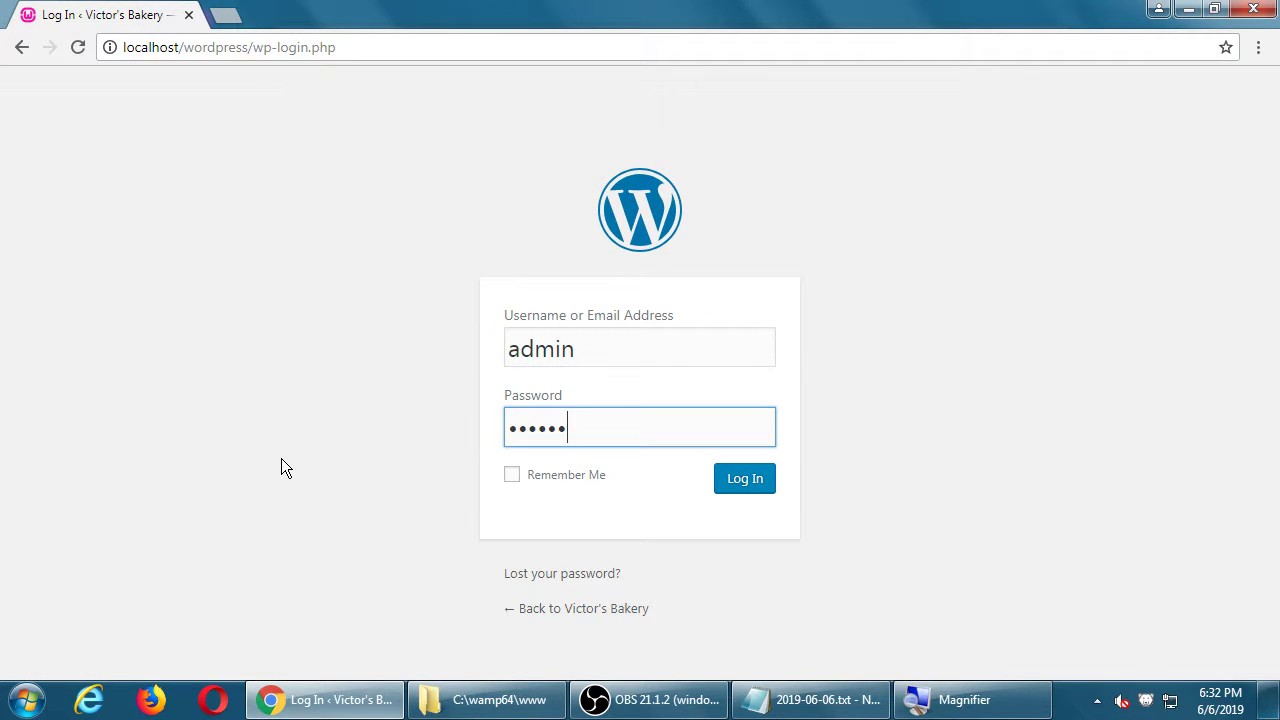
key("BackSpace")
key("BackSpace")
key("BackSpace")
key("BackSpace")
key("BackSpace")
key("BackSpace")
type("********")
key("Return")
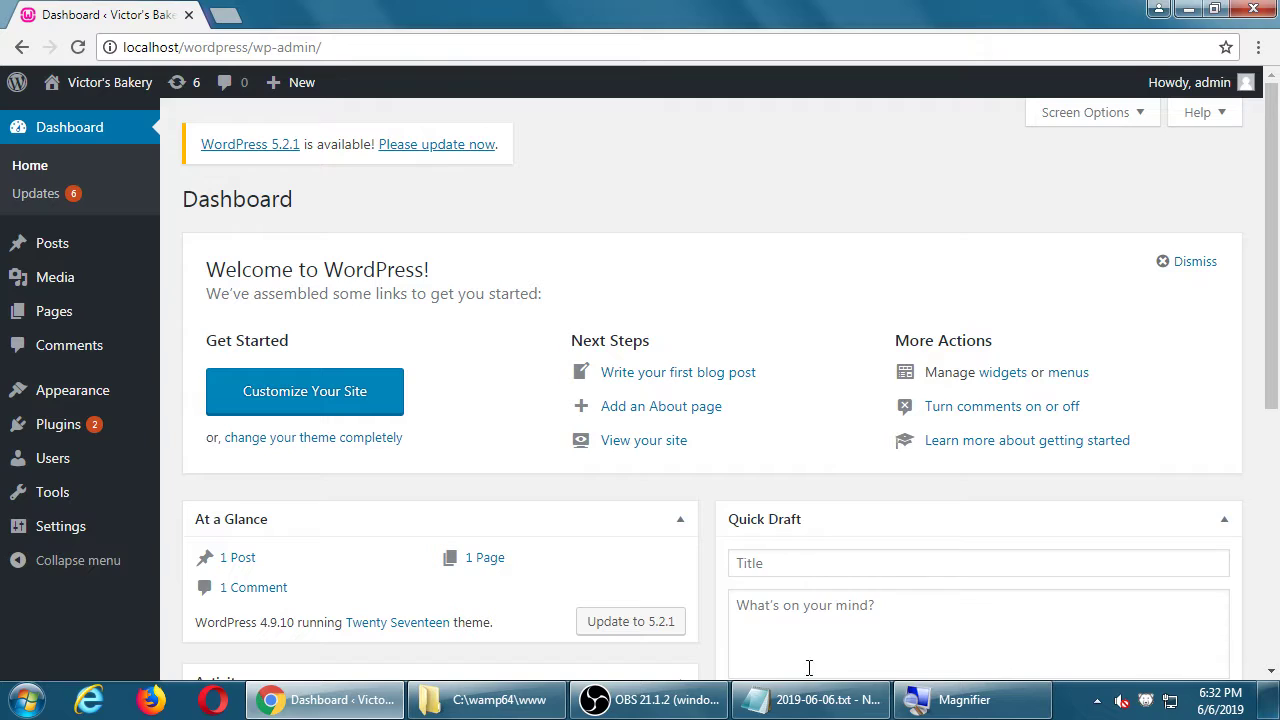
mouse_move(810, 700)
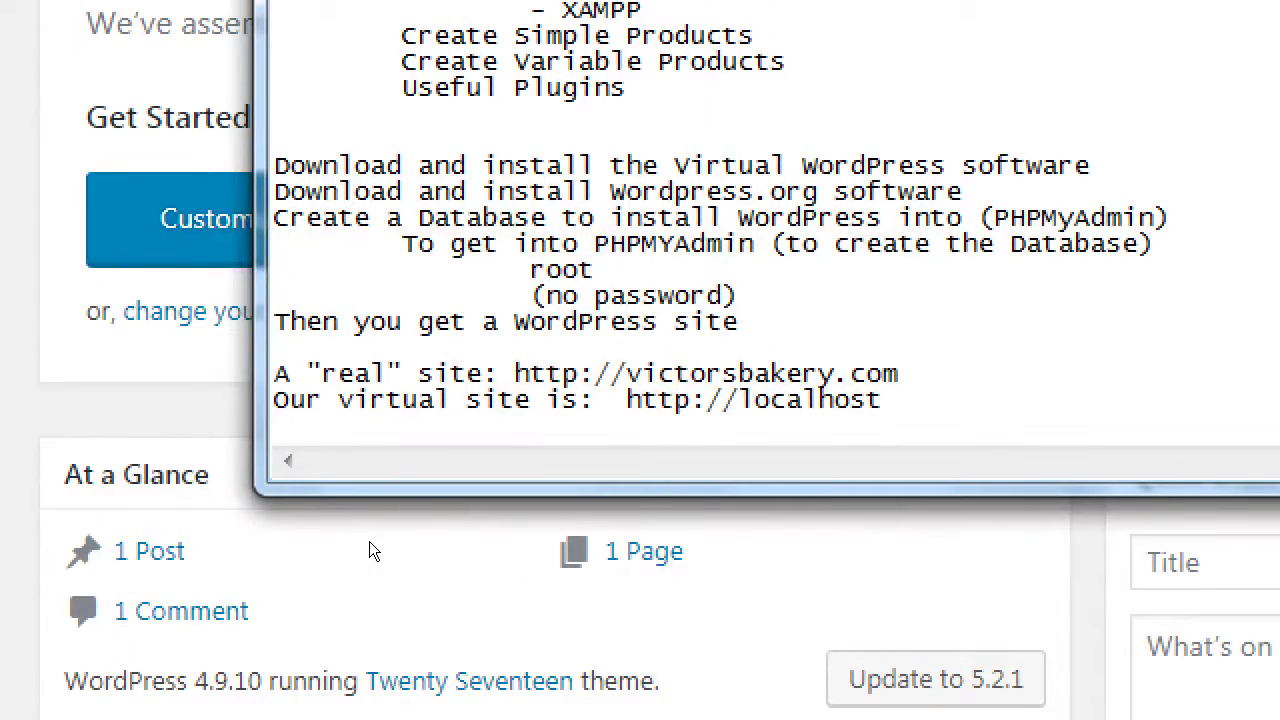
key("ctrl+End")
key("Return")
key("Return")
type("http://local")
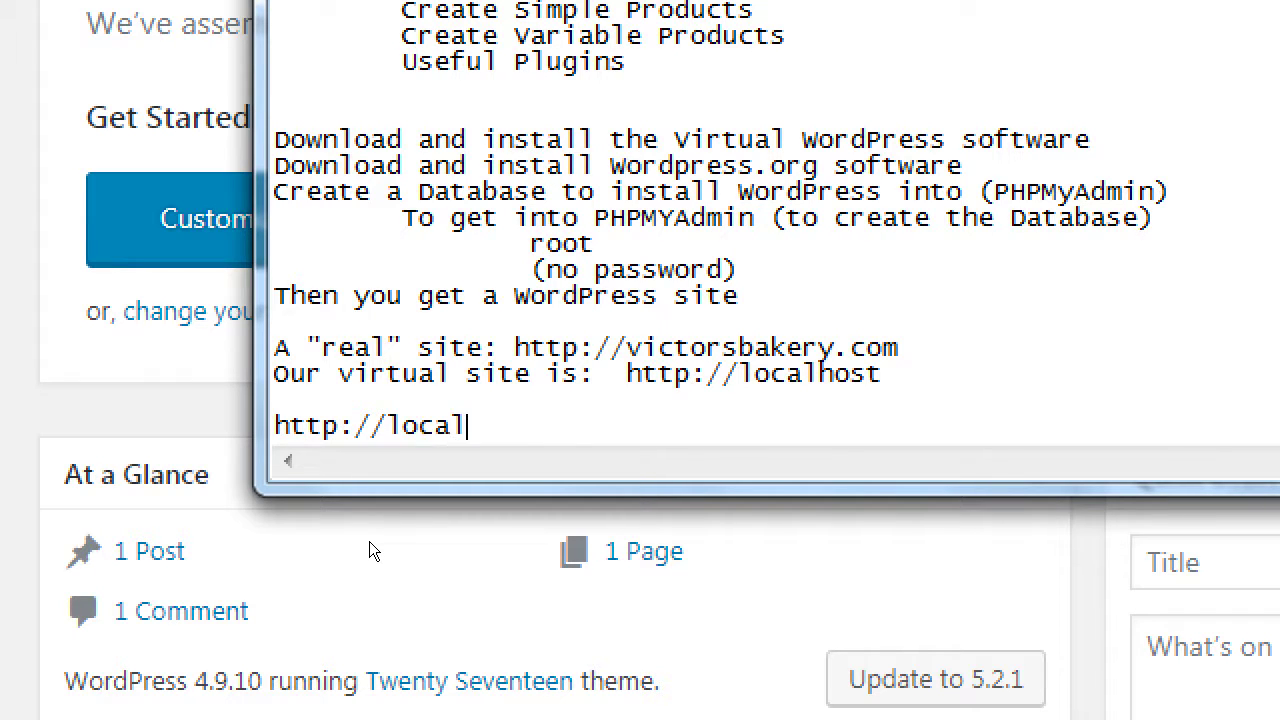
type("host/wordpress  - Wh")
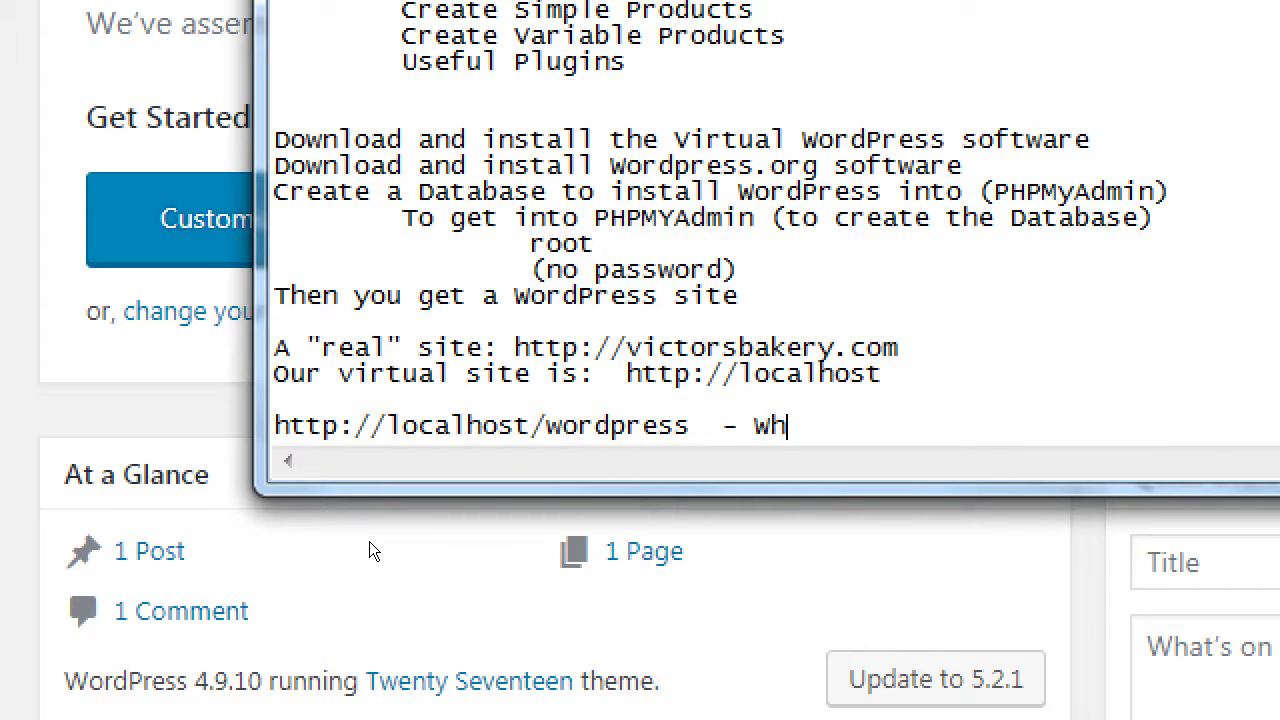
type("at your visit")
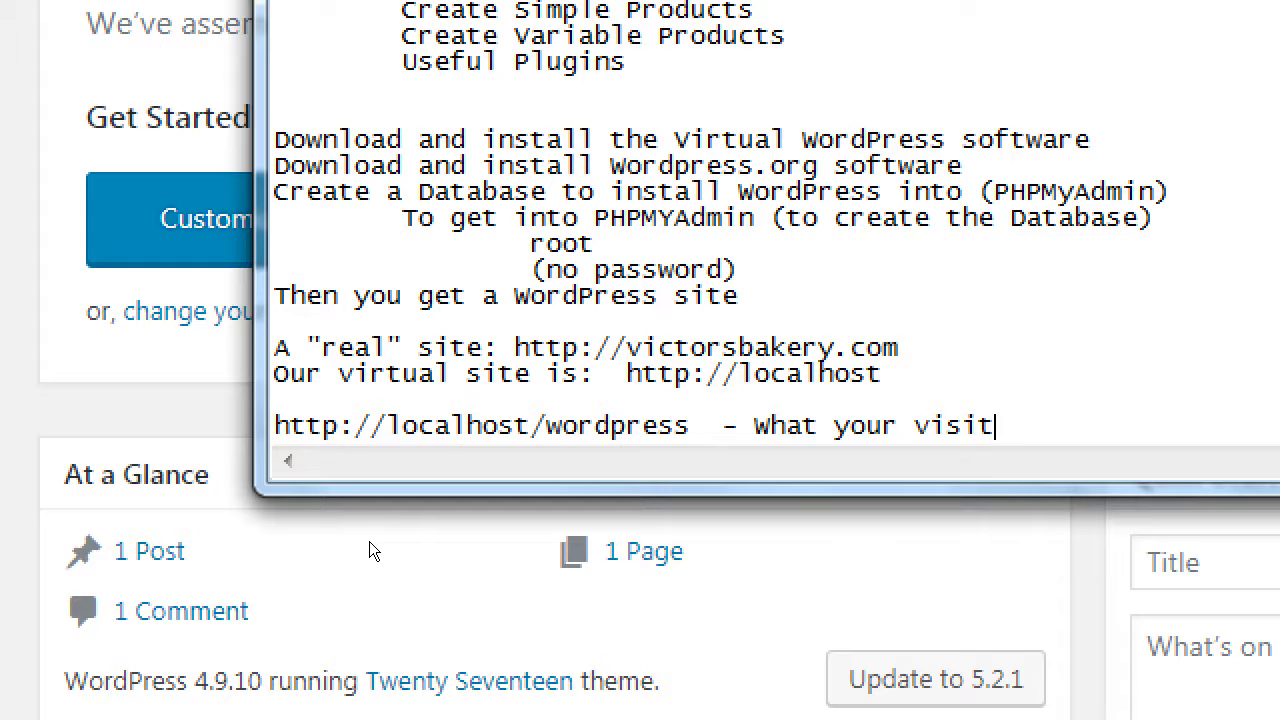
type("ors see")
key("Return")
type("http:")
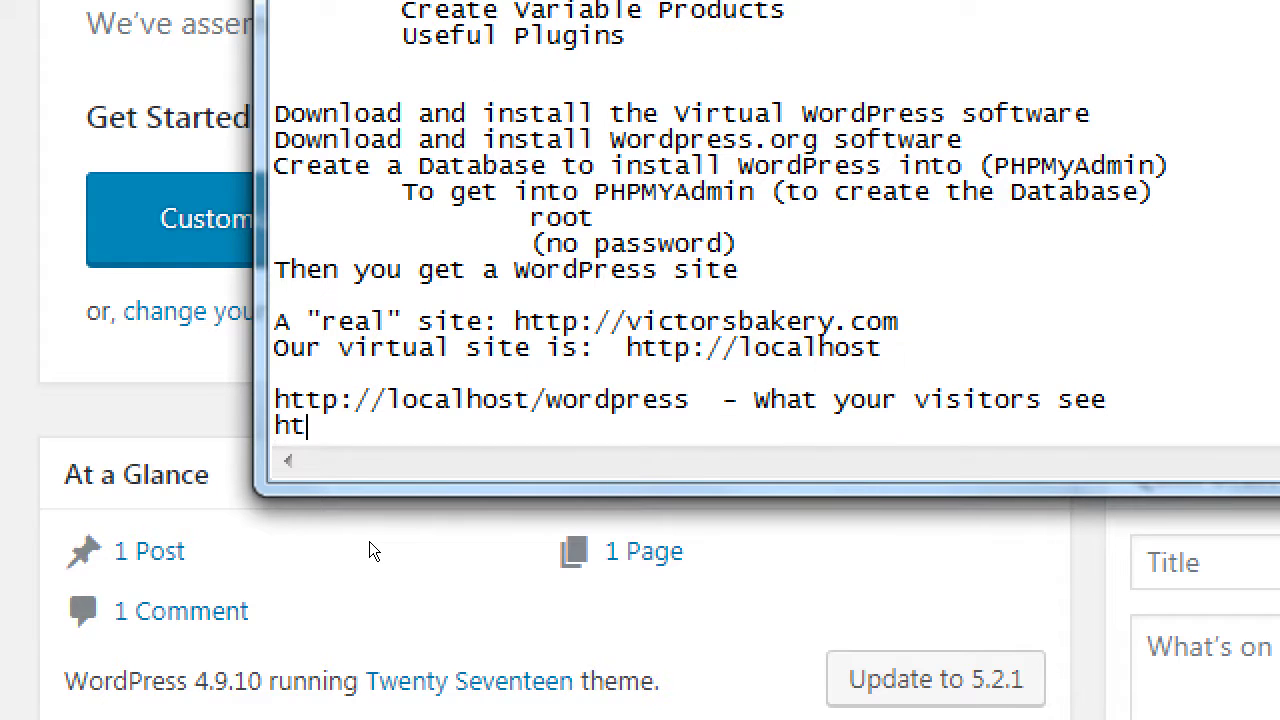
key("Up")
key("End")
key("Left")
key("Left")
key("Left")
key("Left")
key("Left")
key("Left")
key("Left")
key("Left")
key("Left")
key("Left")
key("Left")
key("Left")
key("Left")
key("Left")
key("Left")
key("Left")
key("Left")
key("Left")
key("Left")
key("Left")
key("Left")
key("shift+Home")
key("ctrl+c")
key("Down")
key("shift+End")
key("ctrl+v")
type("/wp-0adm")
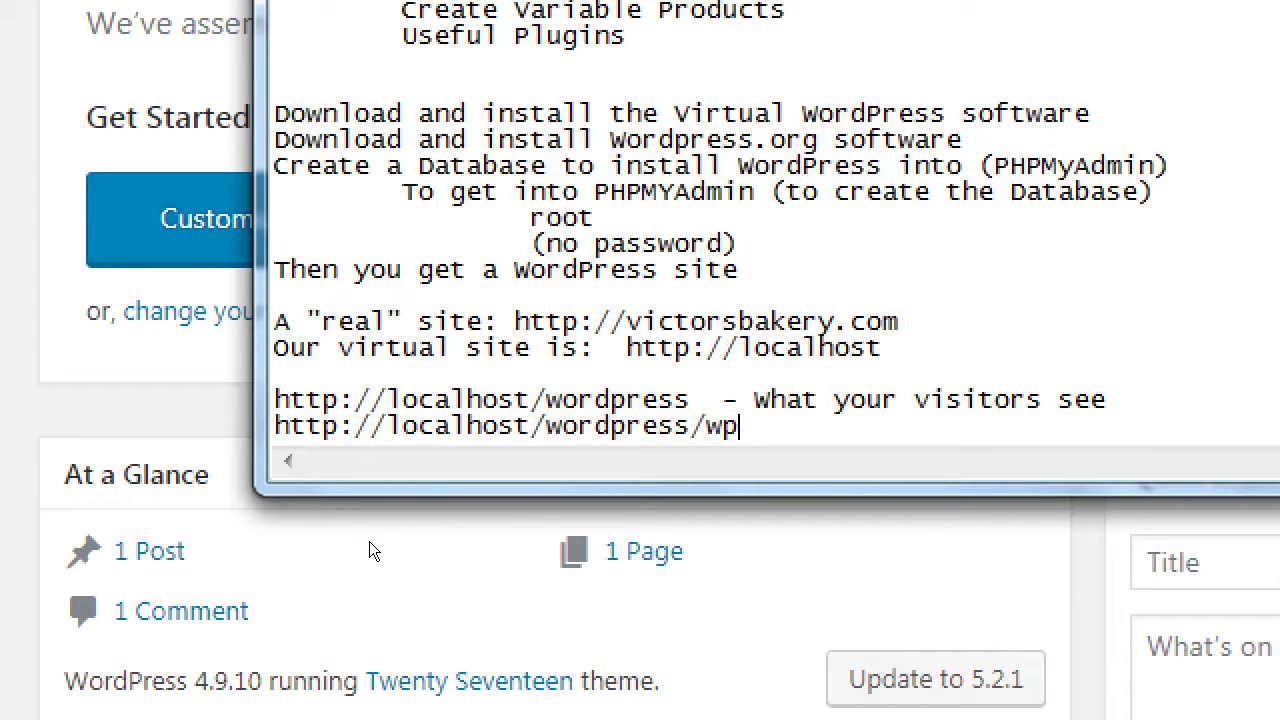
key("BackSpace")
key("BackSpace")
key("BackSpace")
key("BackSpace")
type("admin - wh")
key("BackSpace")
key("BackSpace")
type("your Admin screen")
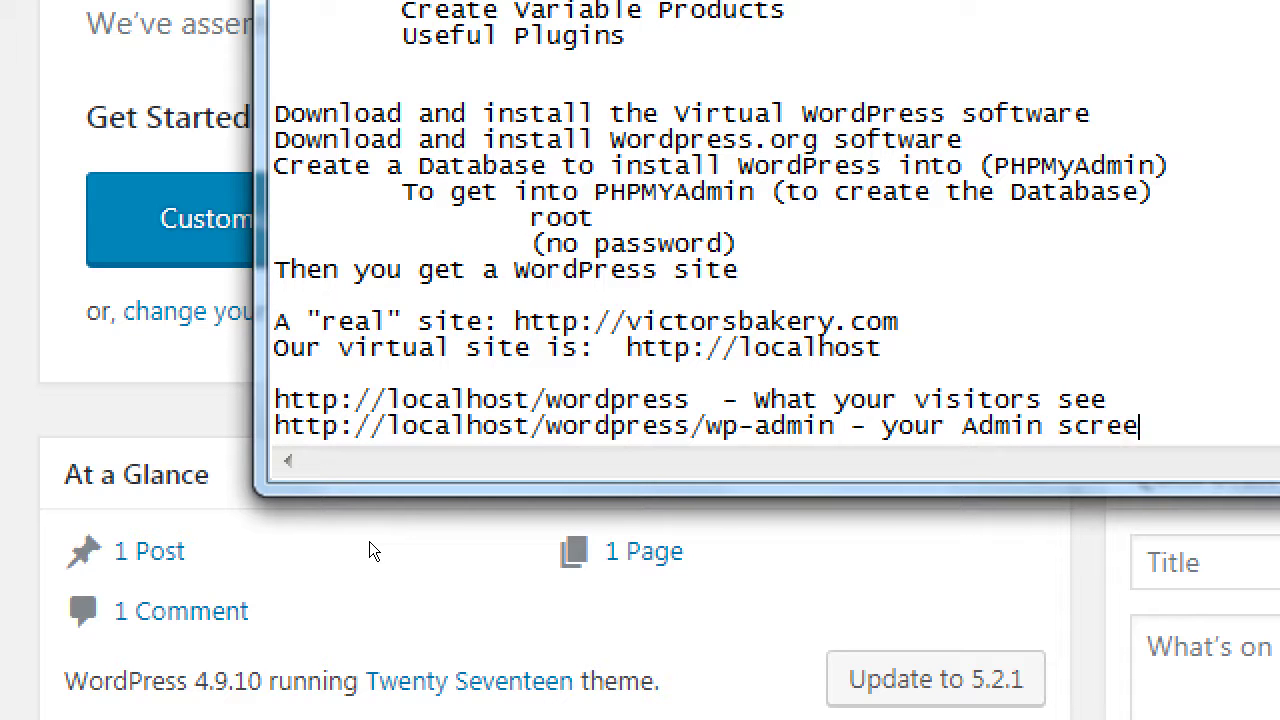
key("Return")
key("Return")
type("http://v")
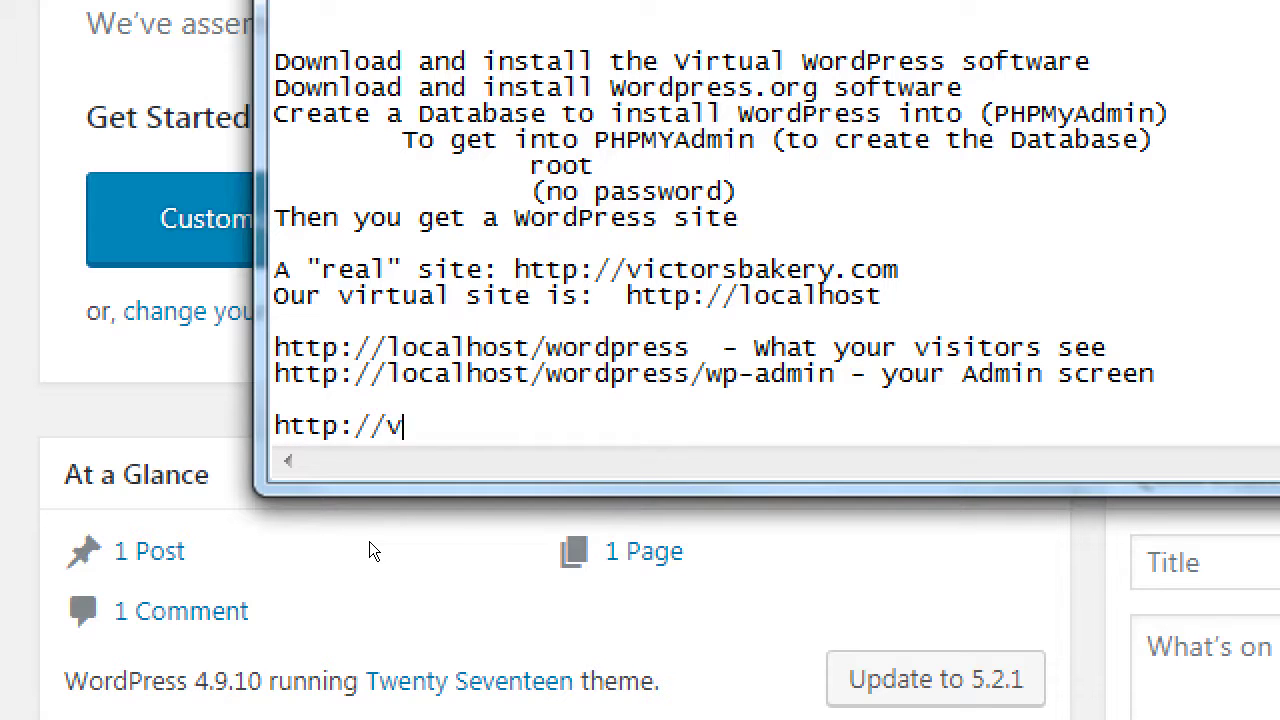
type("ictorsbakery.com/")
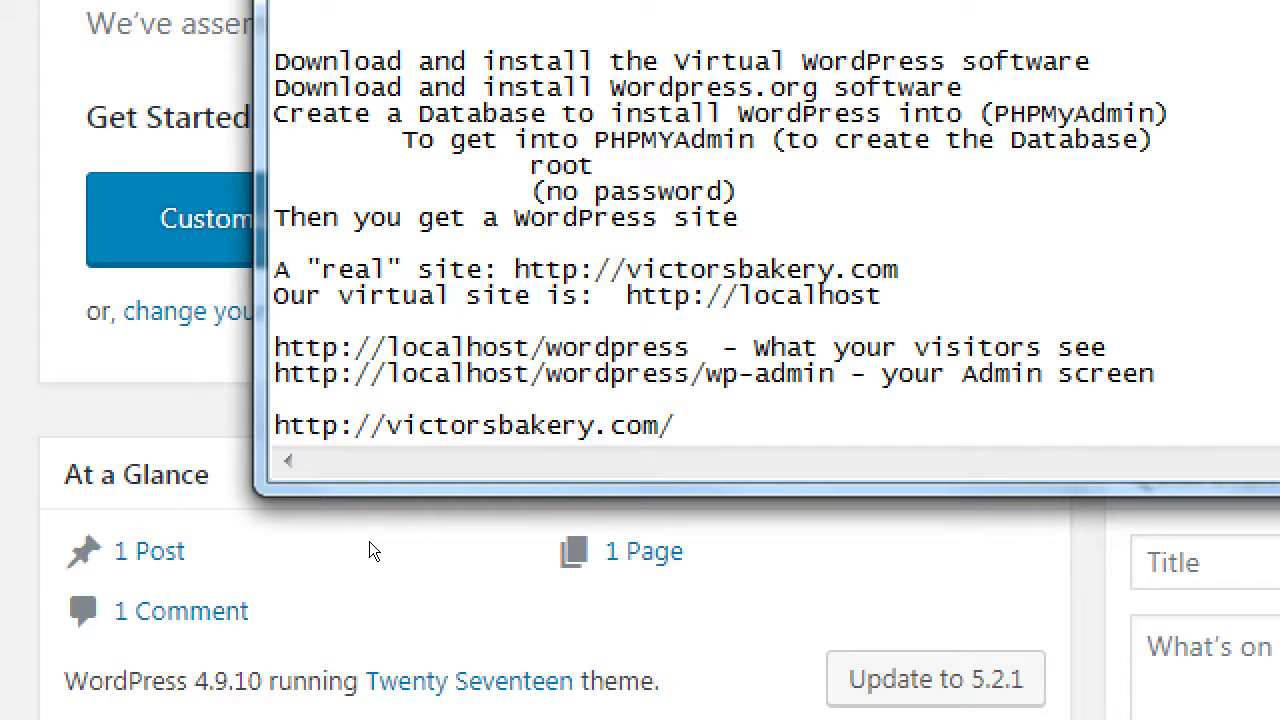
key("shift+Home")
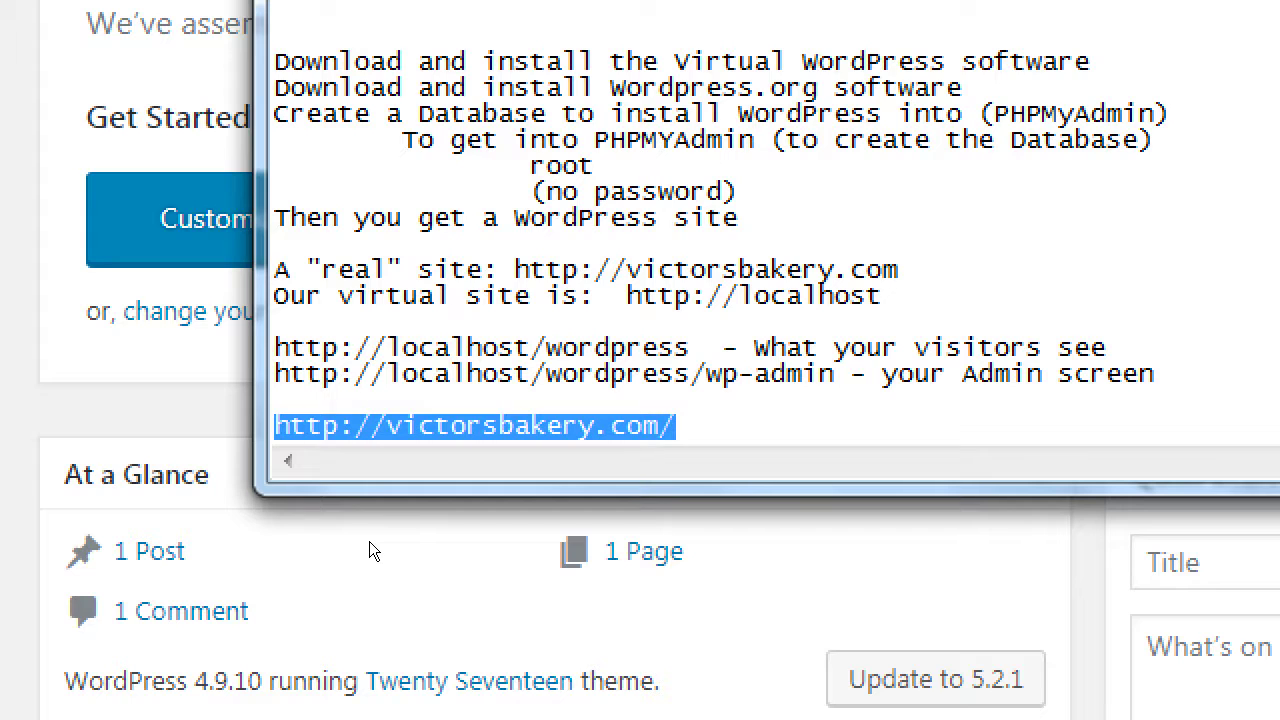
key("ctrl+c")
key("End")
key("Return")
key("ctrl+v")
type("wp-a")
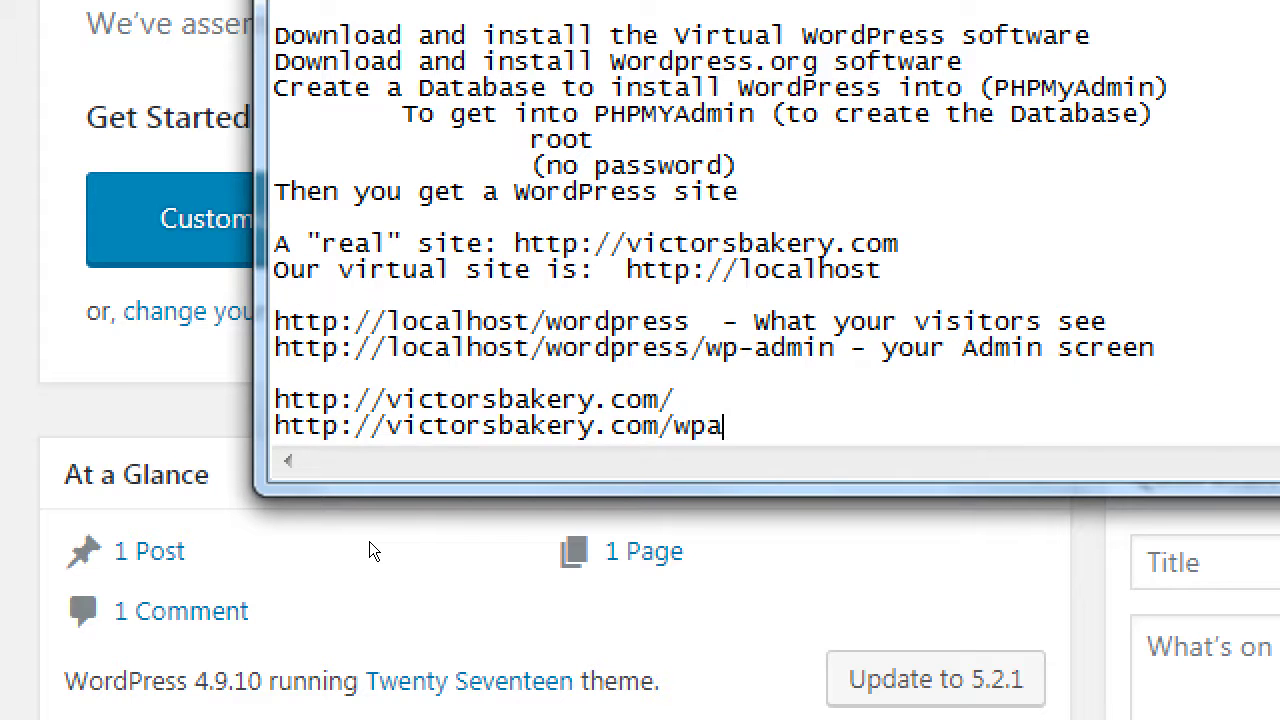
type("dmin")
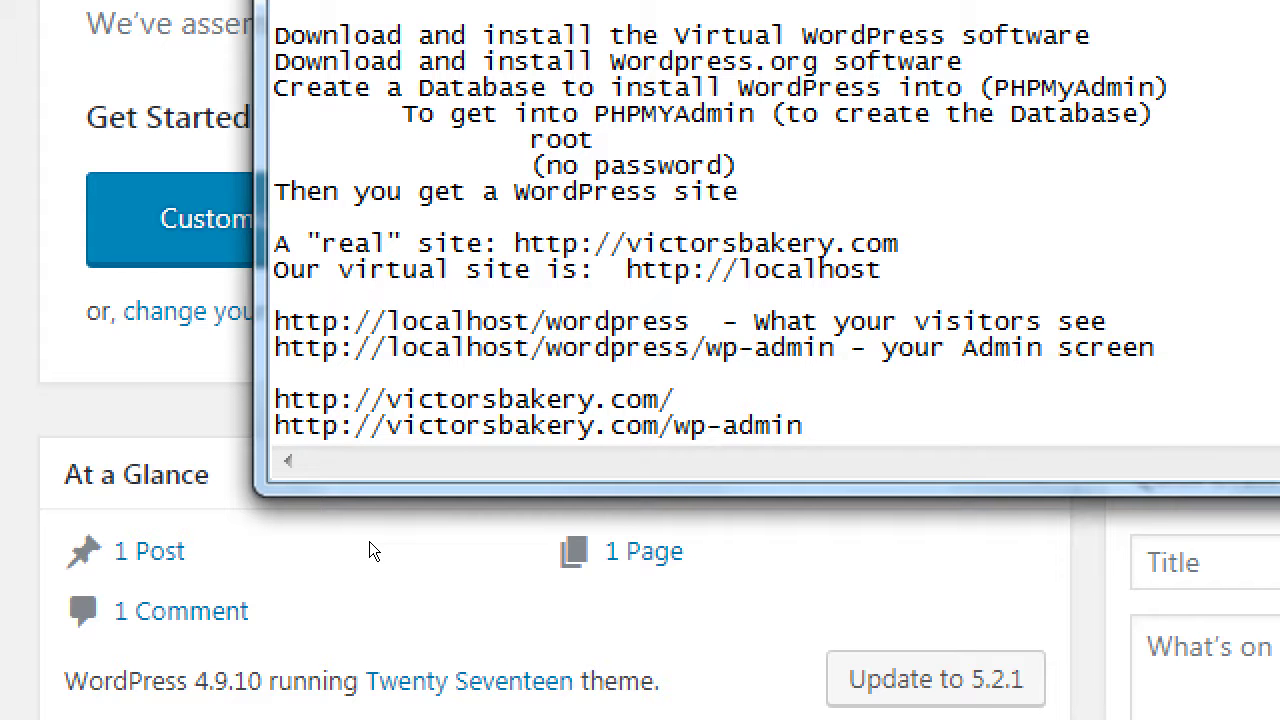
key("super+minus")
key("super+plus")
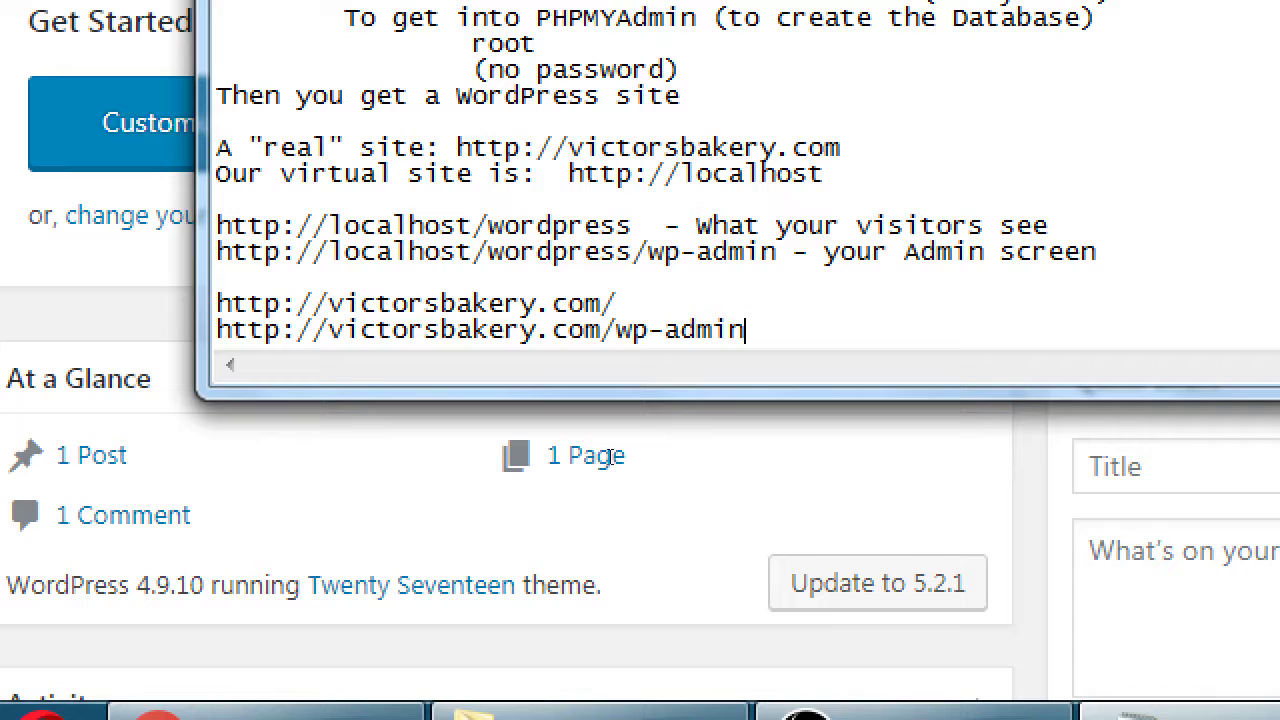
left_click_drag(793, 251, 520, 251)
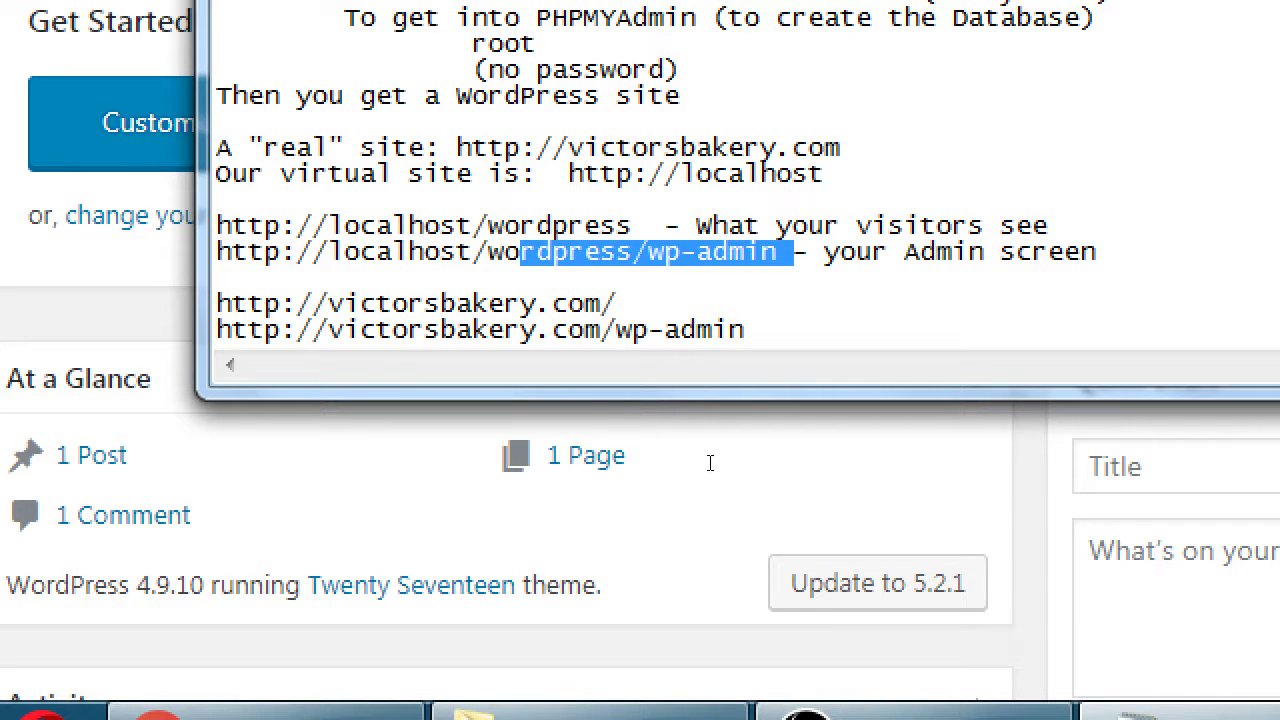
key("End")
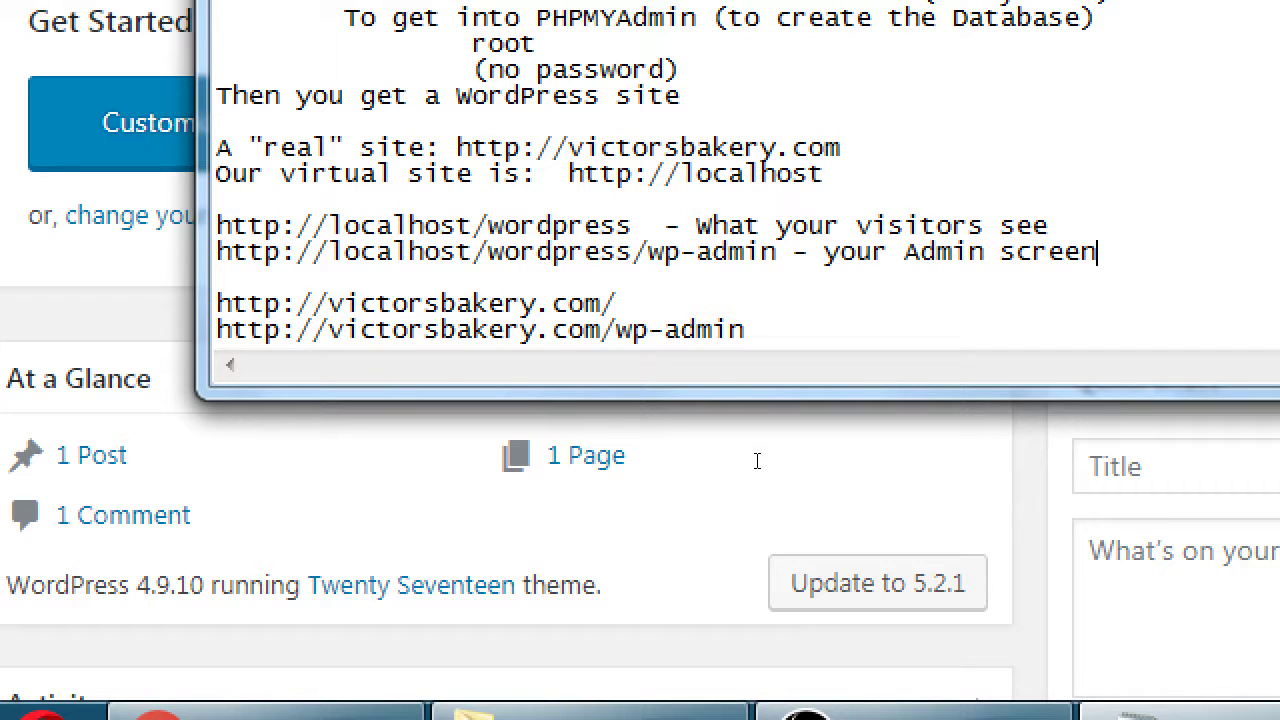
Step: Reset the Magnifier zoom and bring the Victor's Bakery WordPress Dashboard in Chrome to the front
key("super+minus")
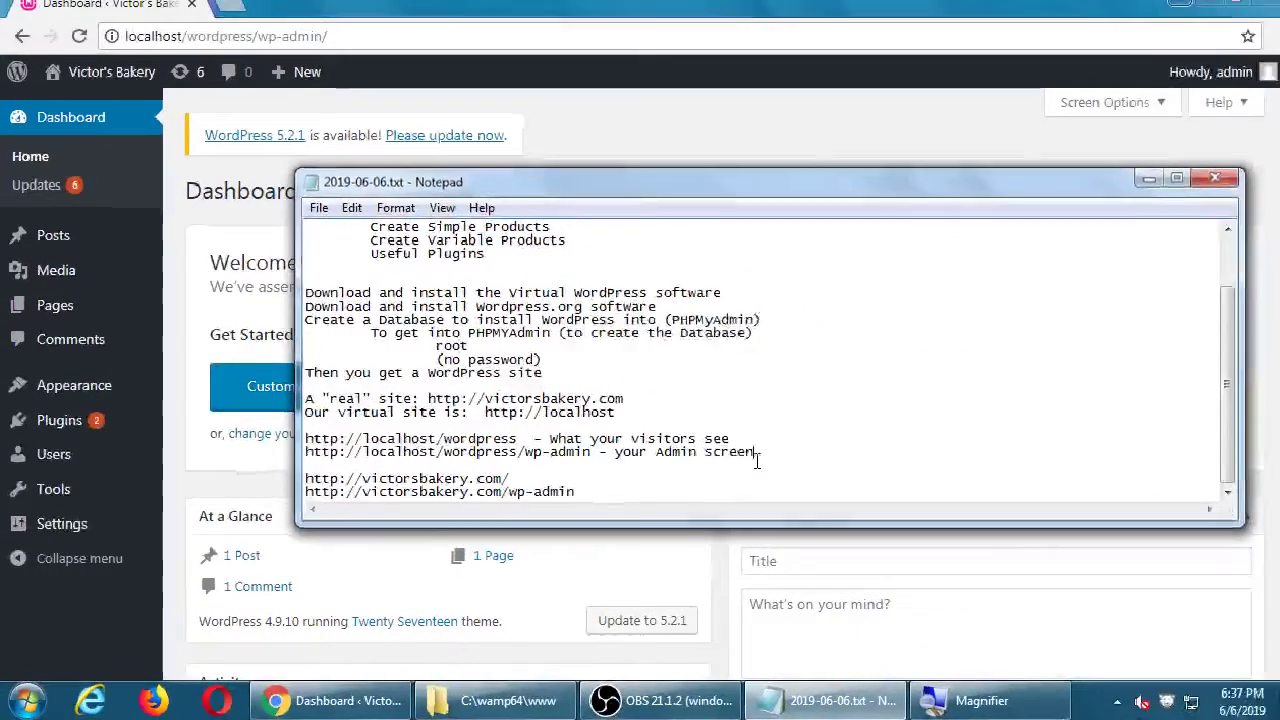
left_click(669, 150)
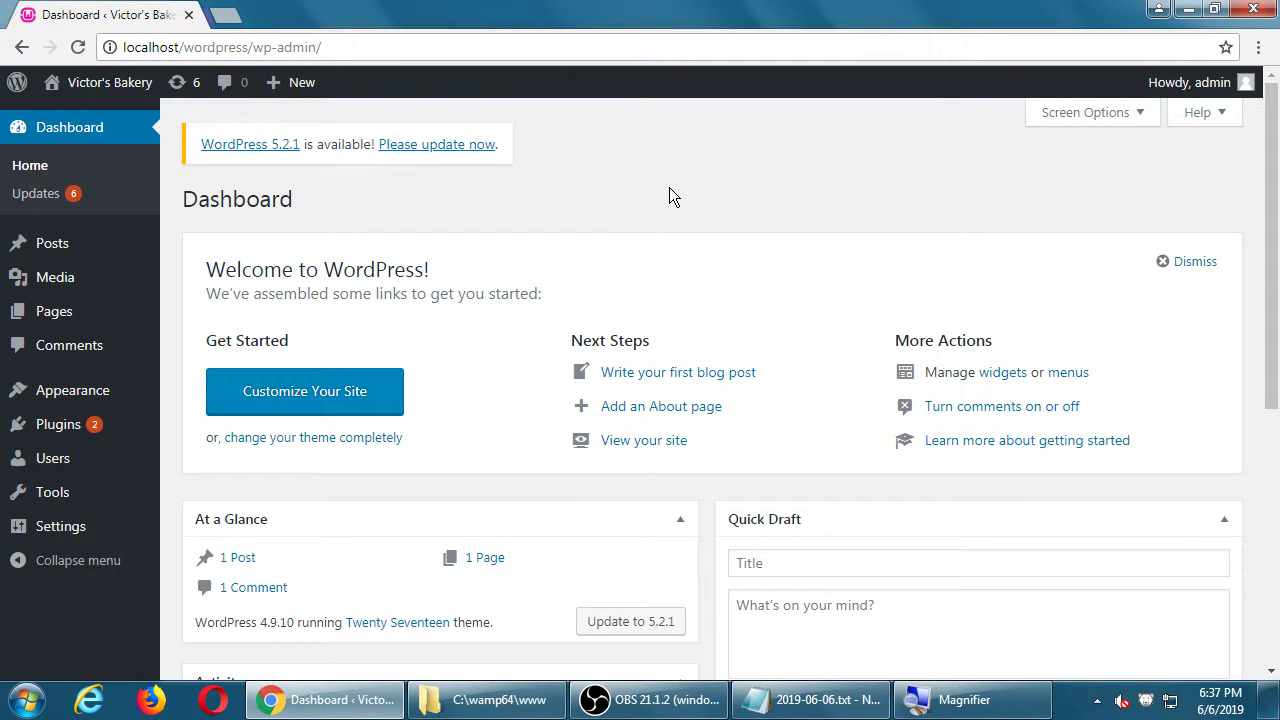
scroll(731, 166, "down", 5)
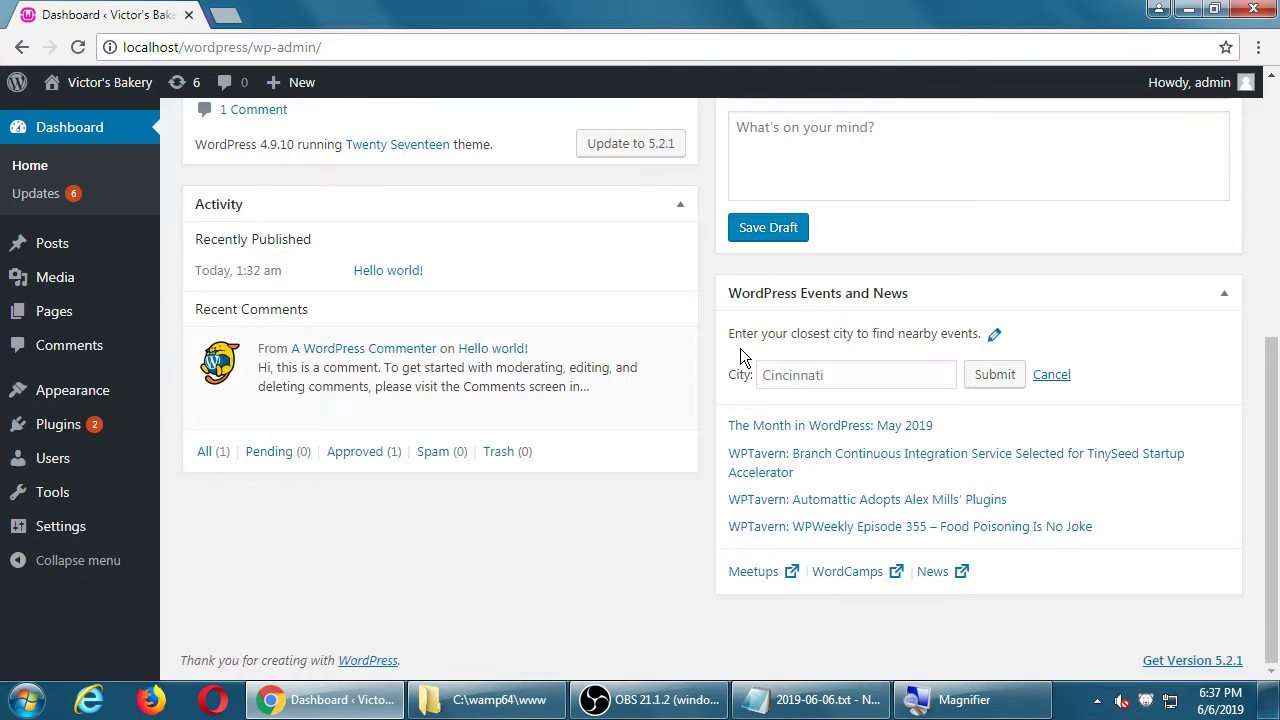
scroll(826, 357, "up", 5)
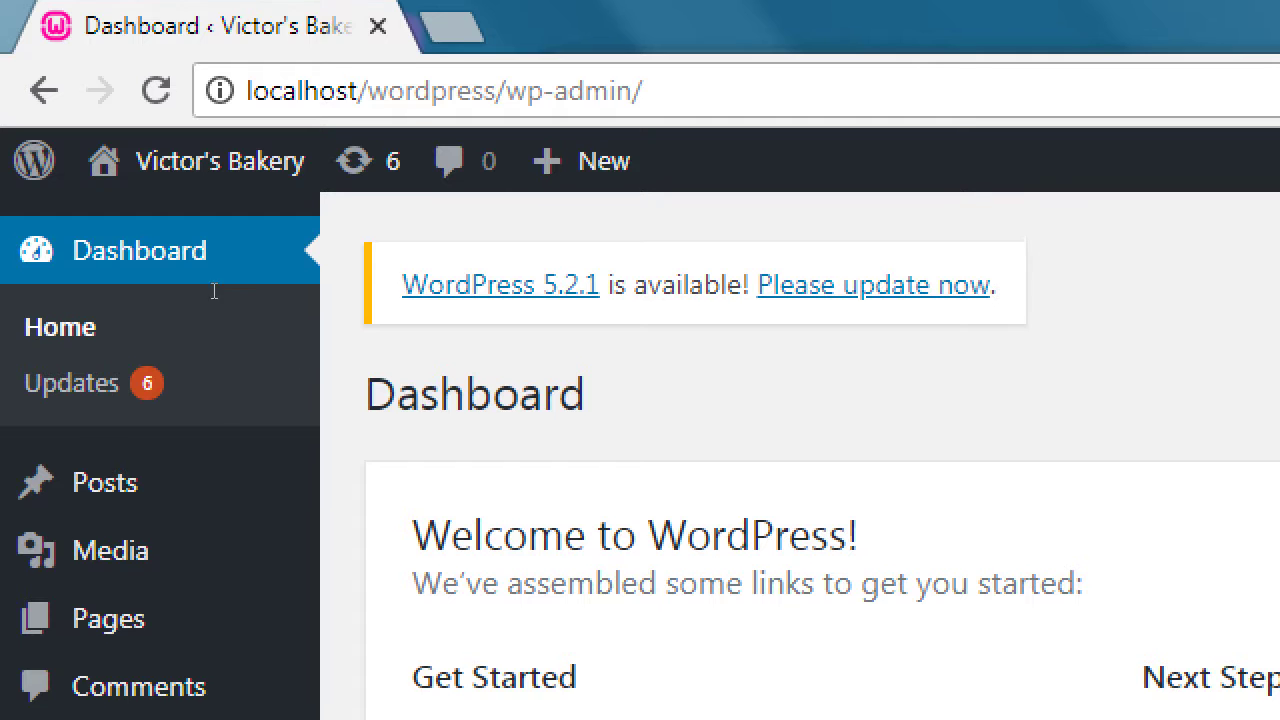
mouse_move(150, 167)
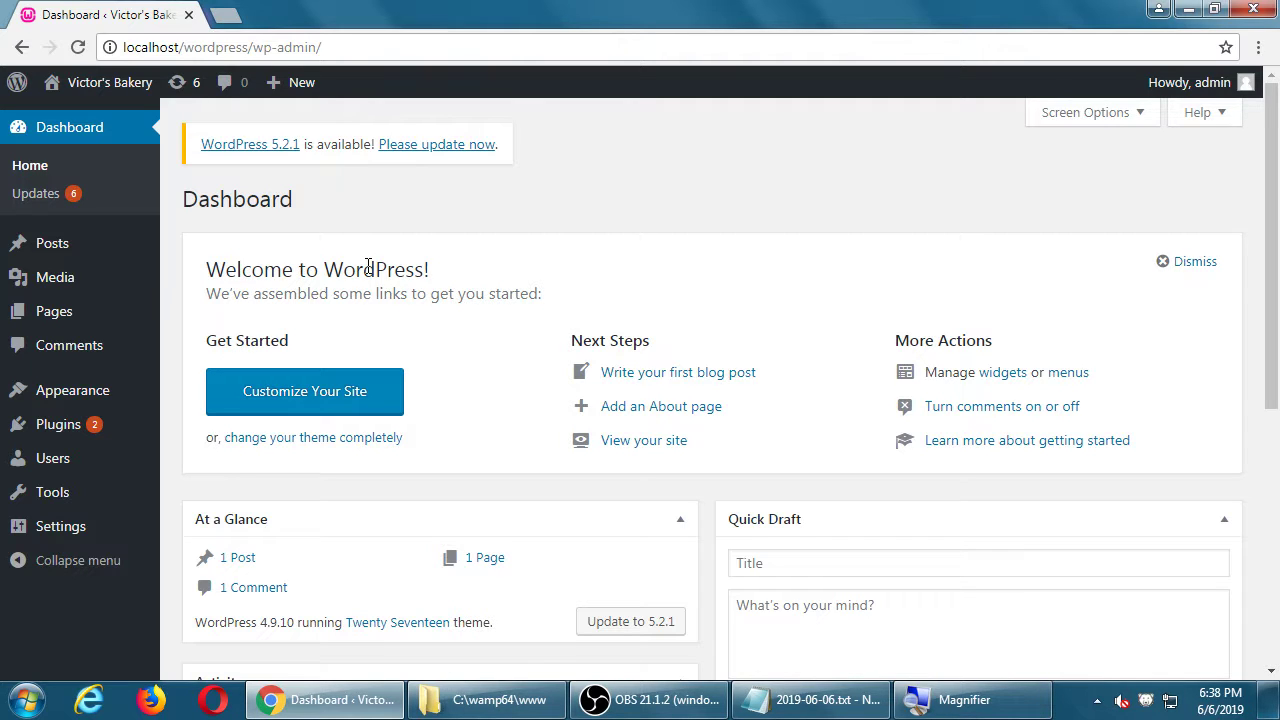
mouse_move(76, 90)
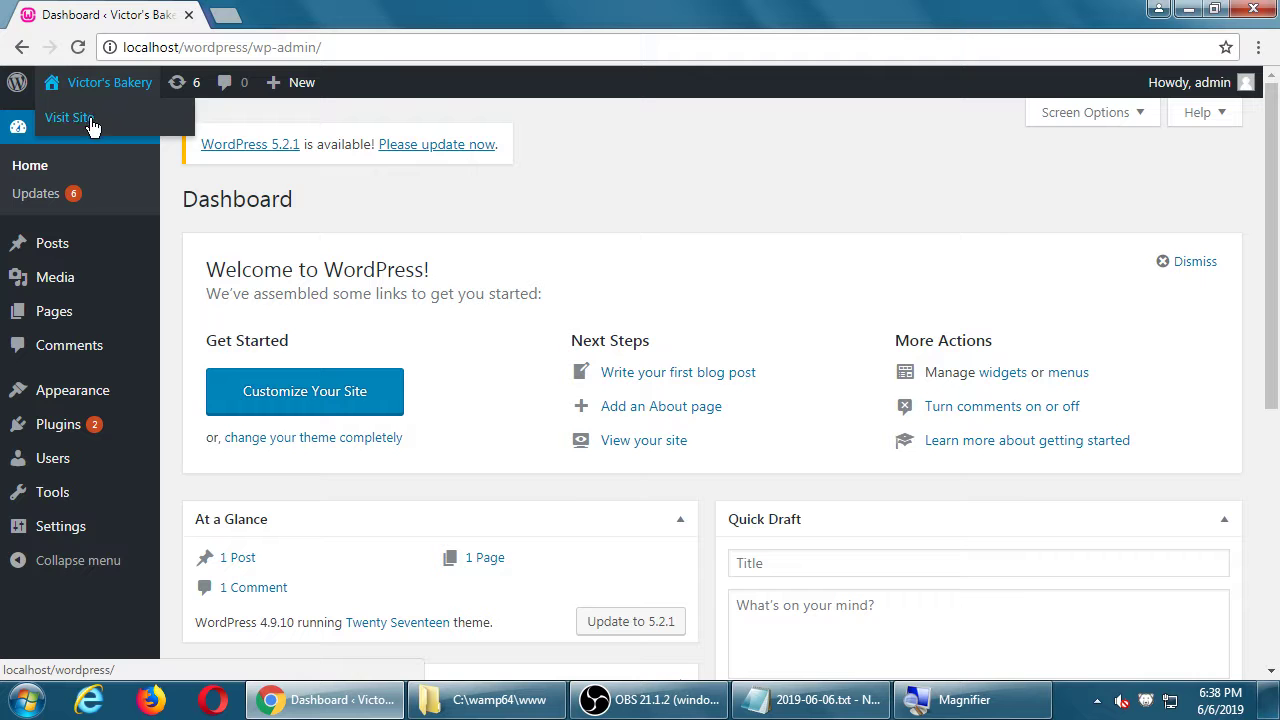
left_click(91, 121)
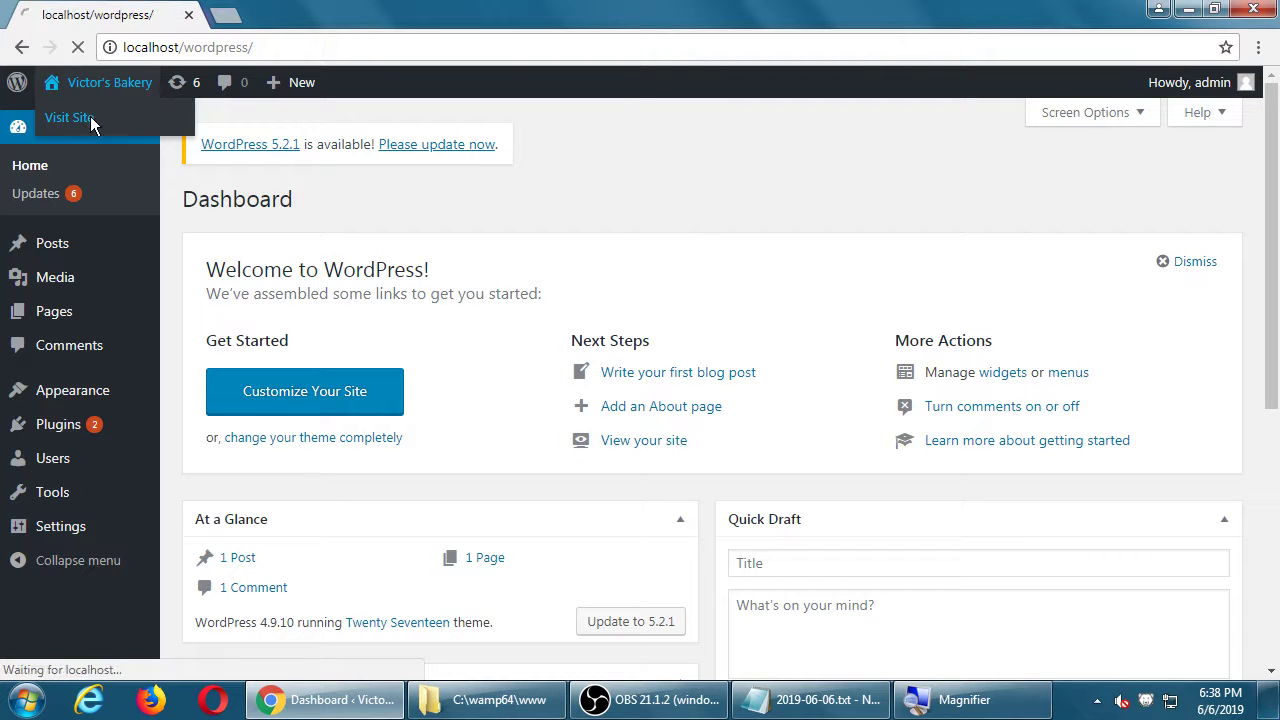
scroll(562, 300, "down", 4)
scroll(565, 308, "down", 5)
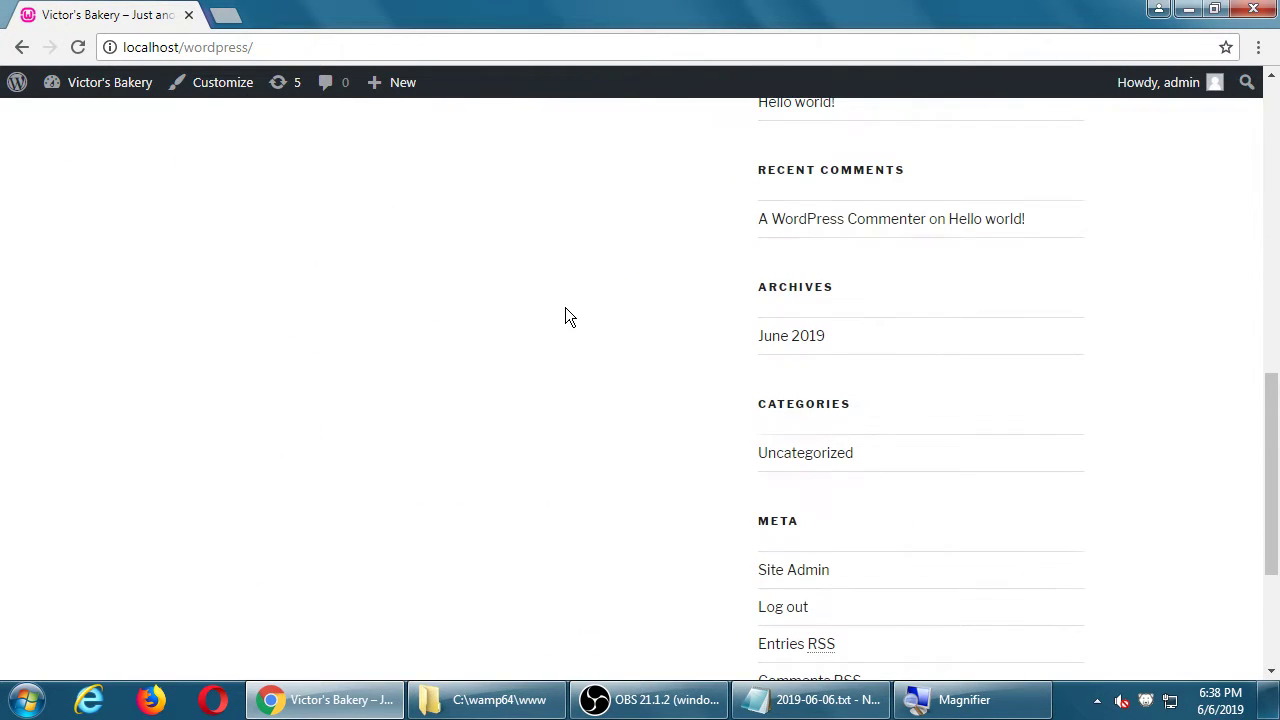
scroll(565, 308, "up", 9)
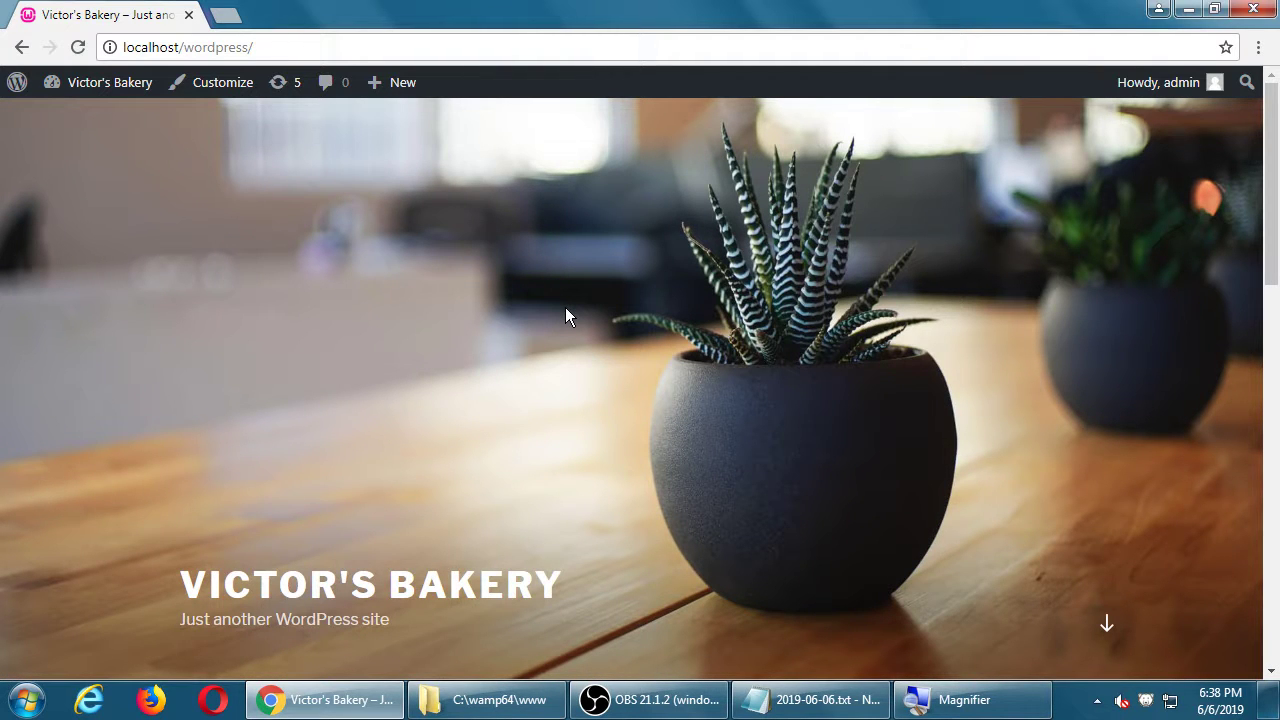
mouse_move(88, 92)
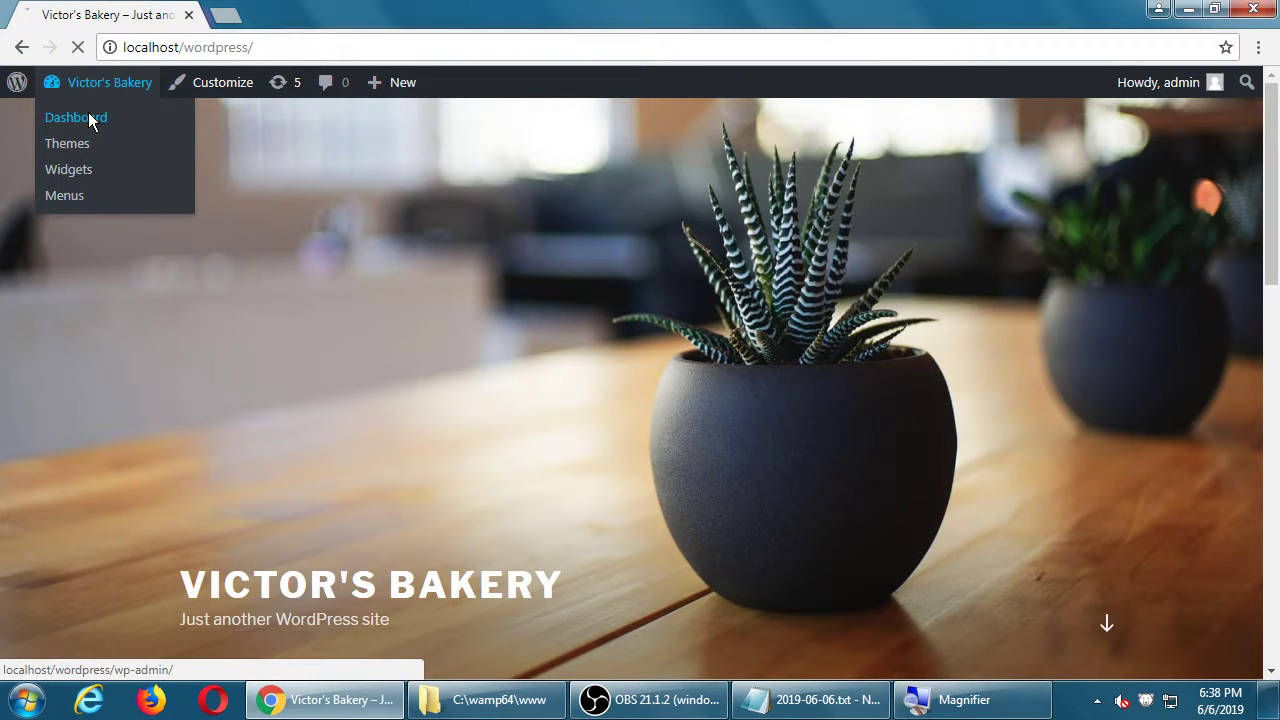
left_click(88, 117)
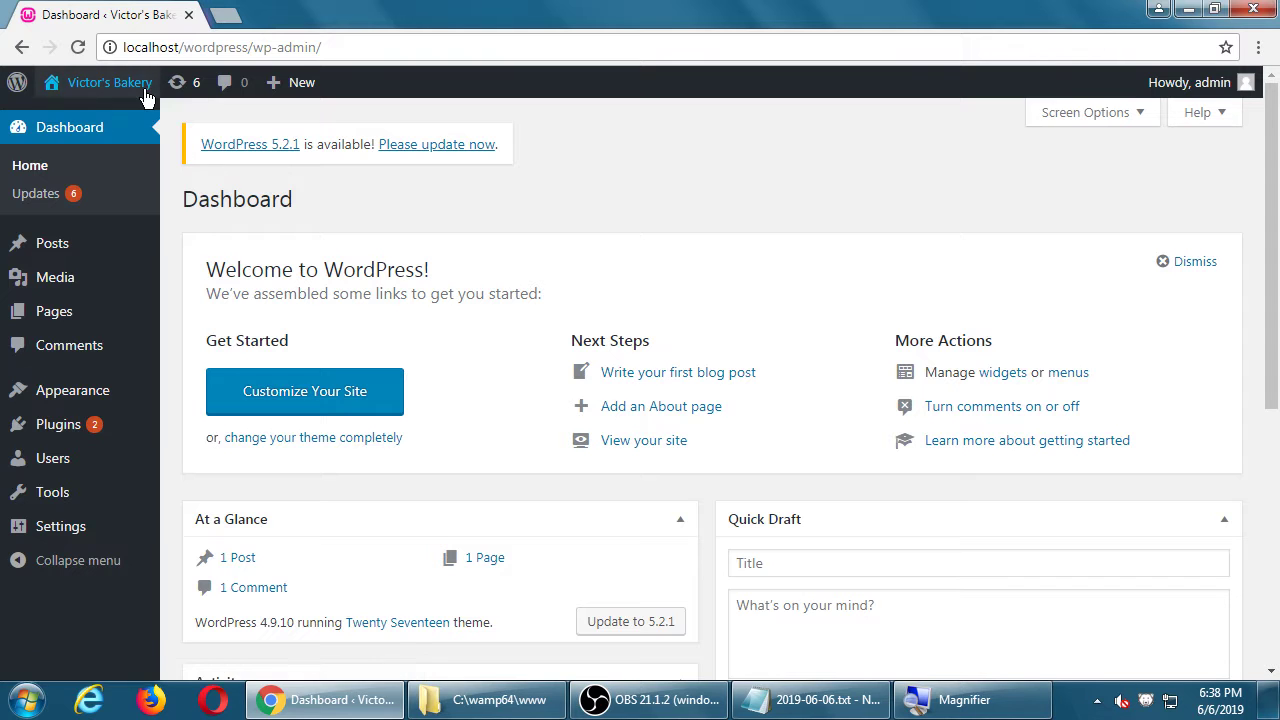
left_click(145, 89)
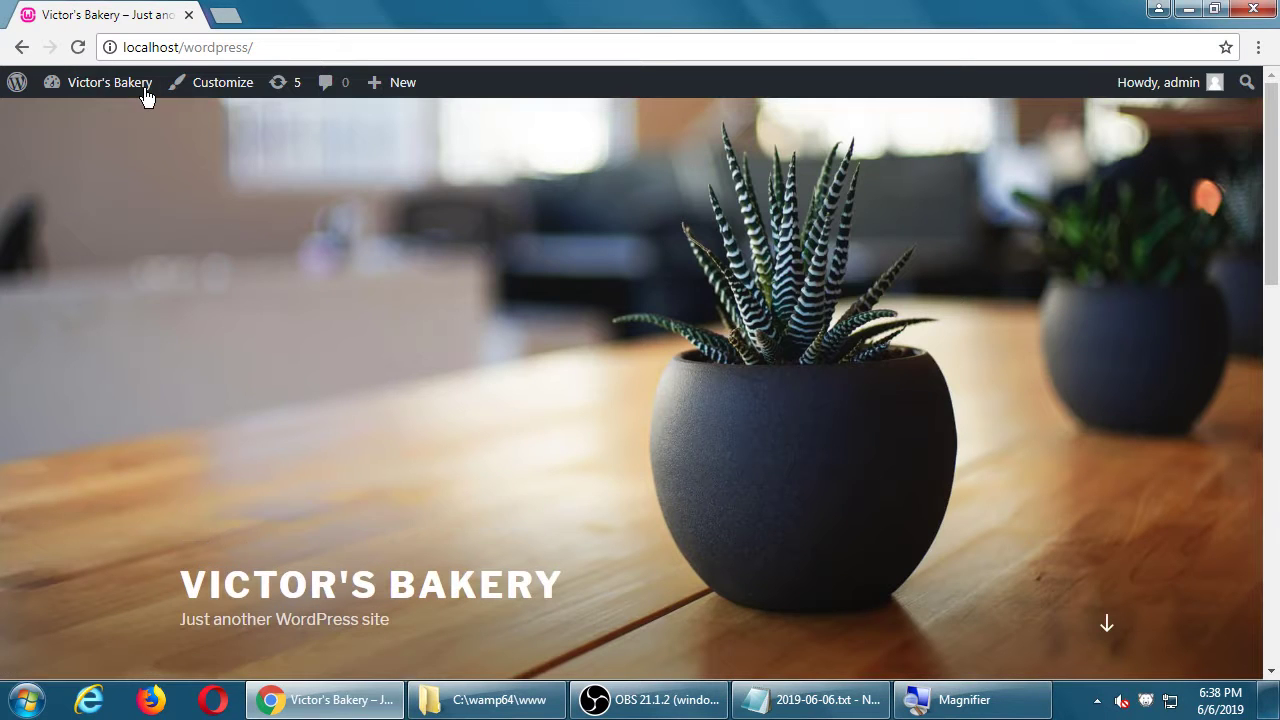
left_click(148, 91)
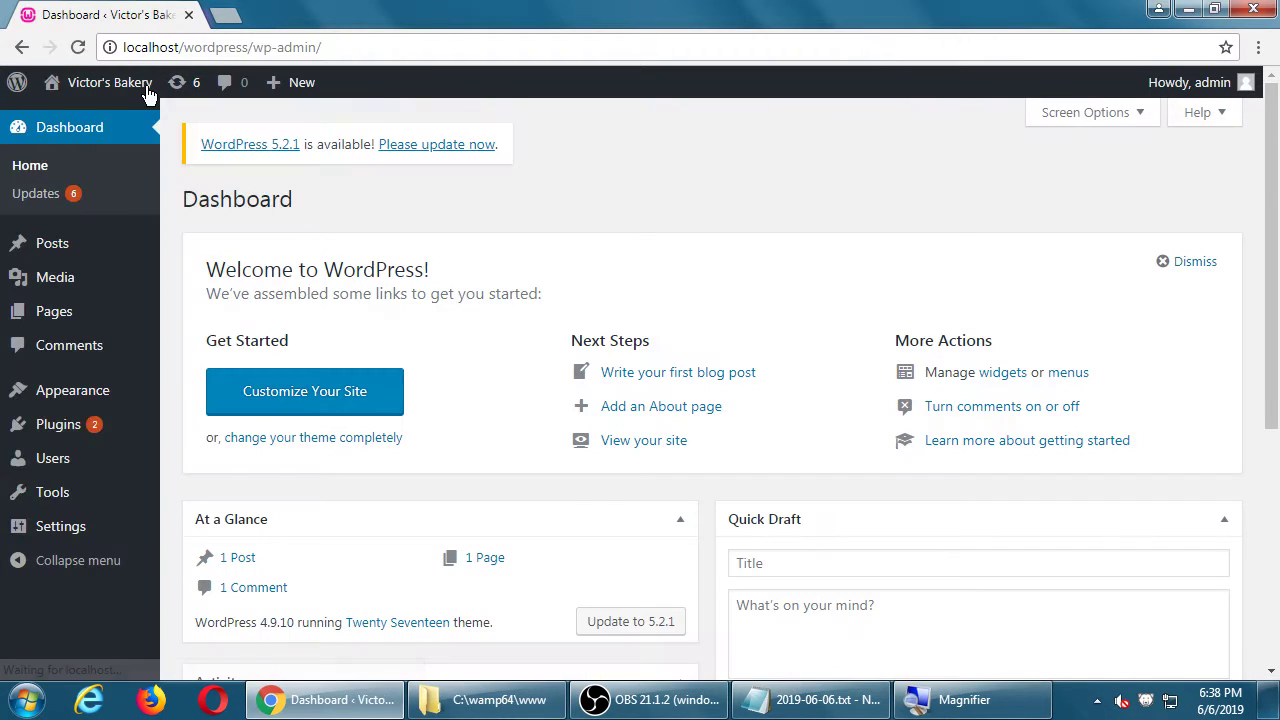
left_click(148, 93)
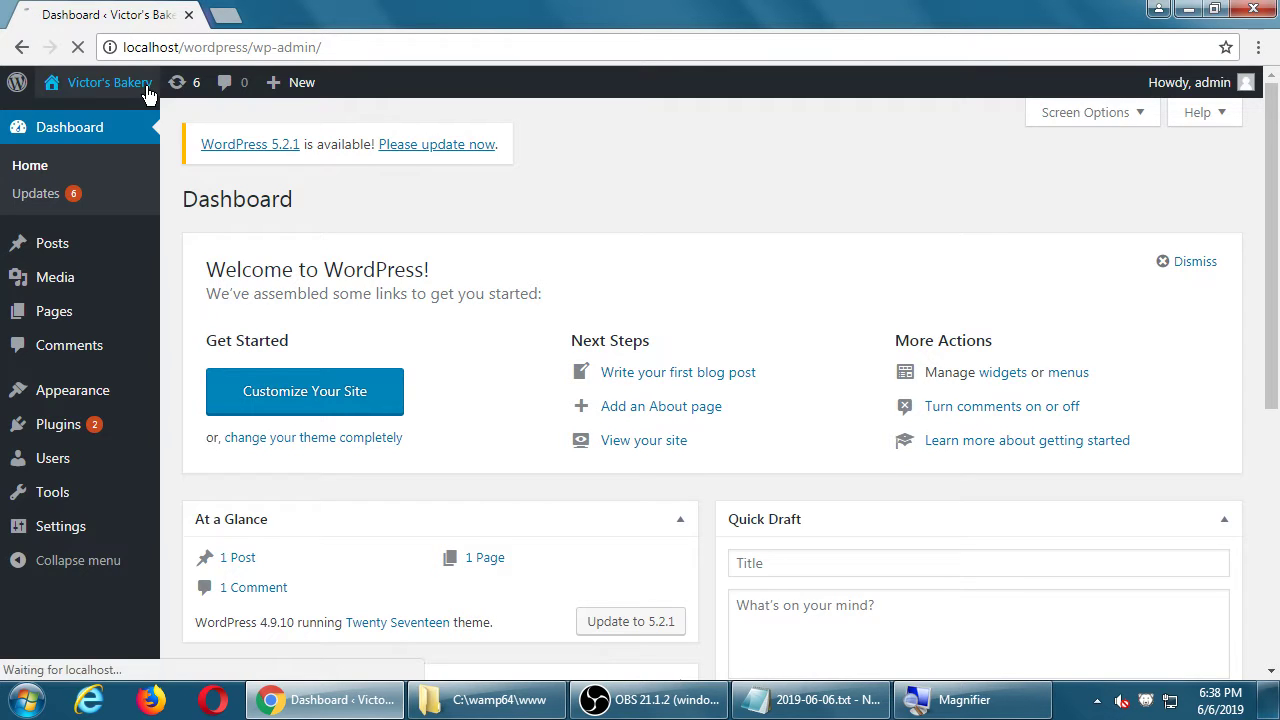
mouse_move(149, 91)
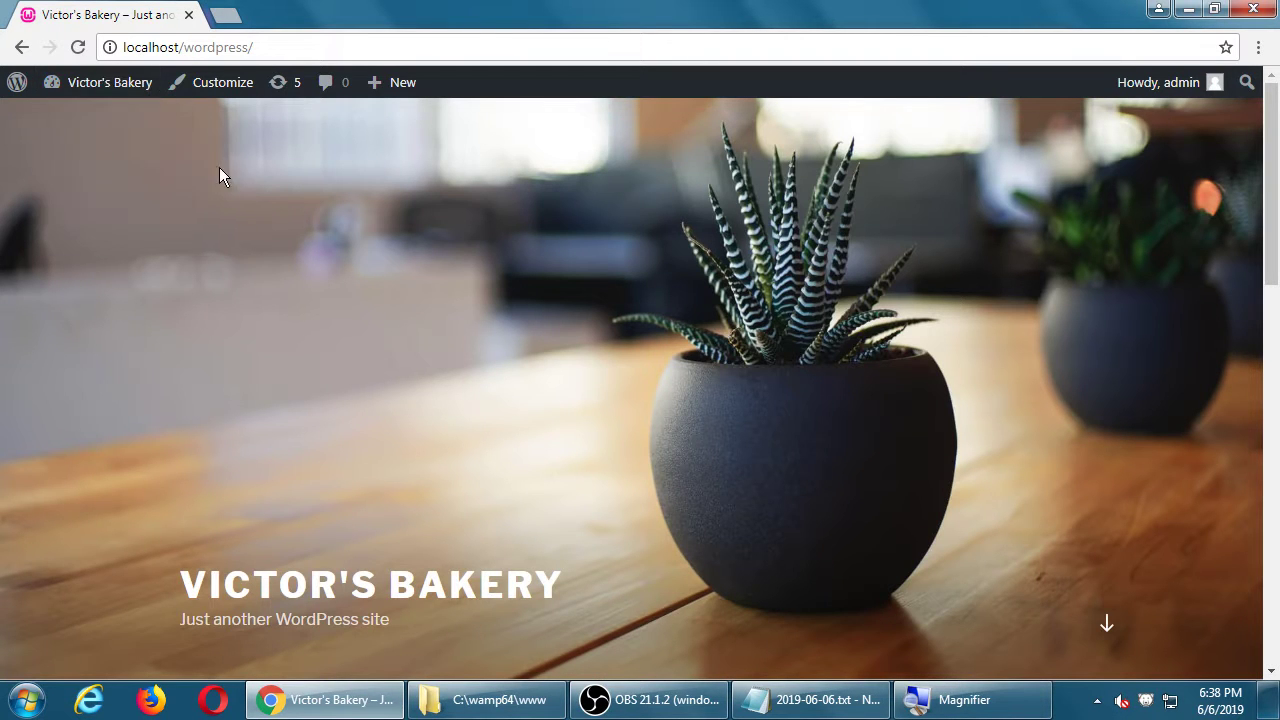
left_click(118, 85)
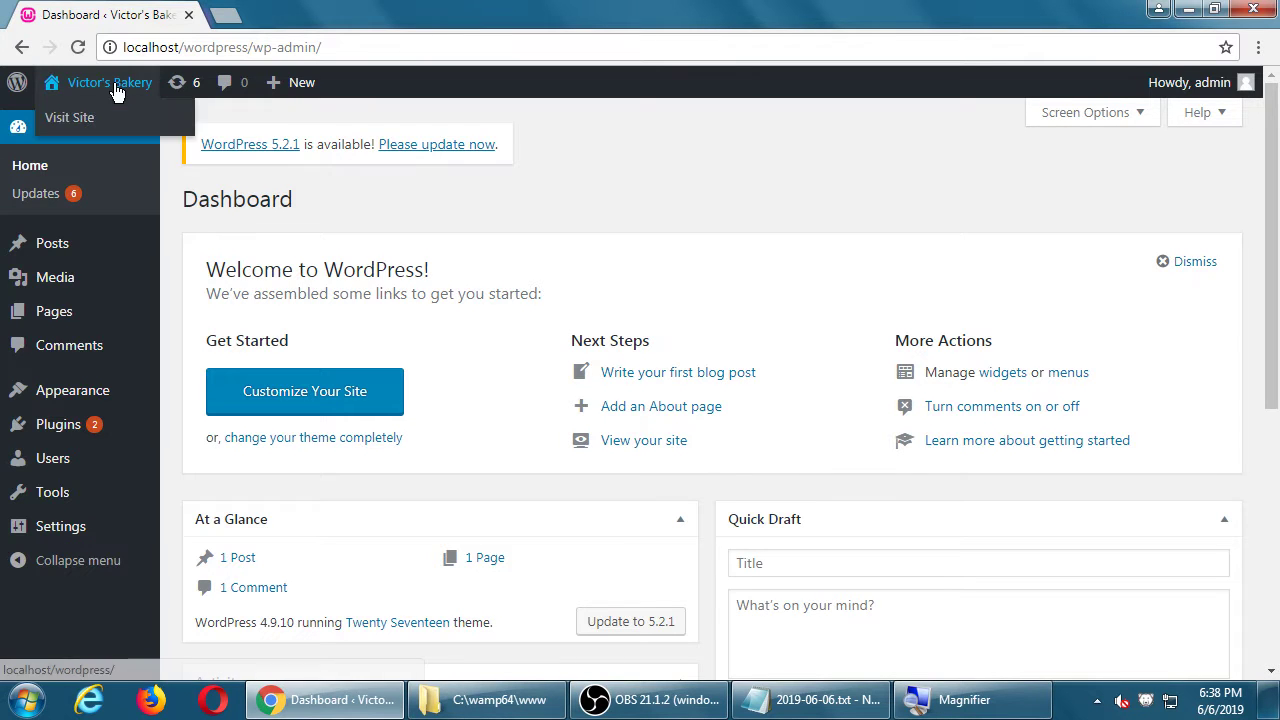
left_click(117, 85)
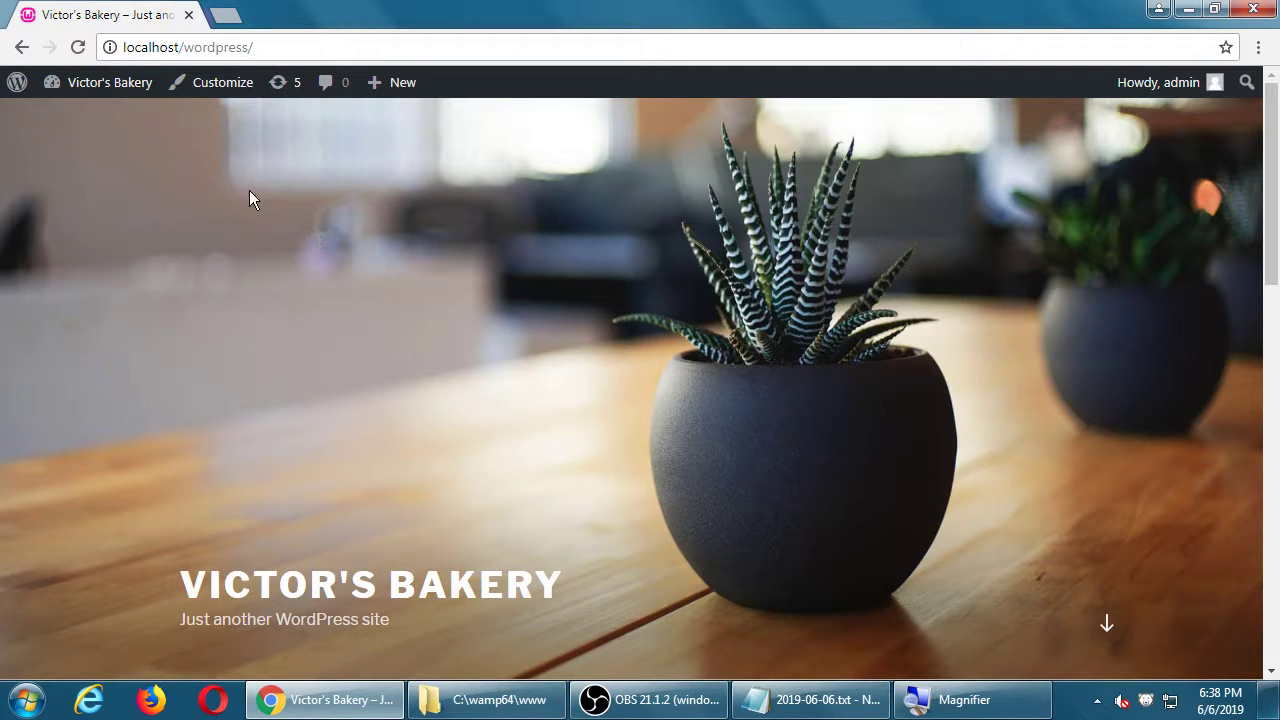
left_click(103, 85)
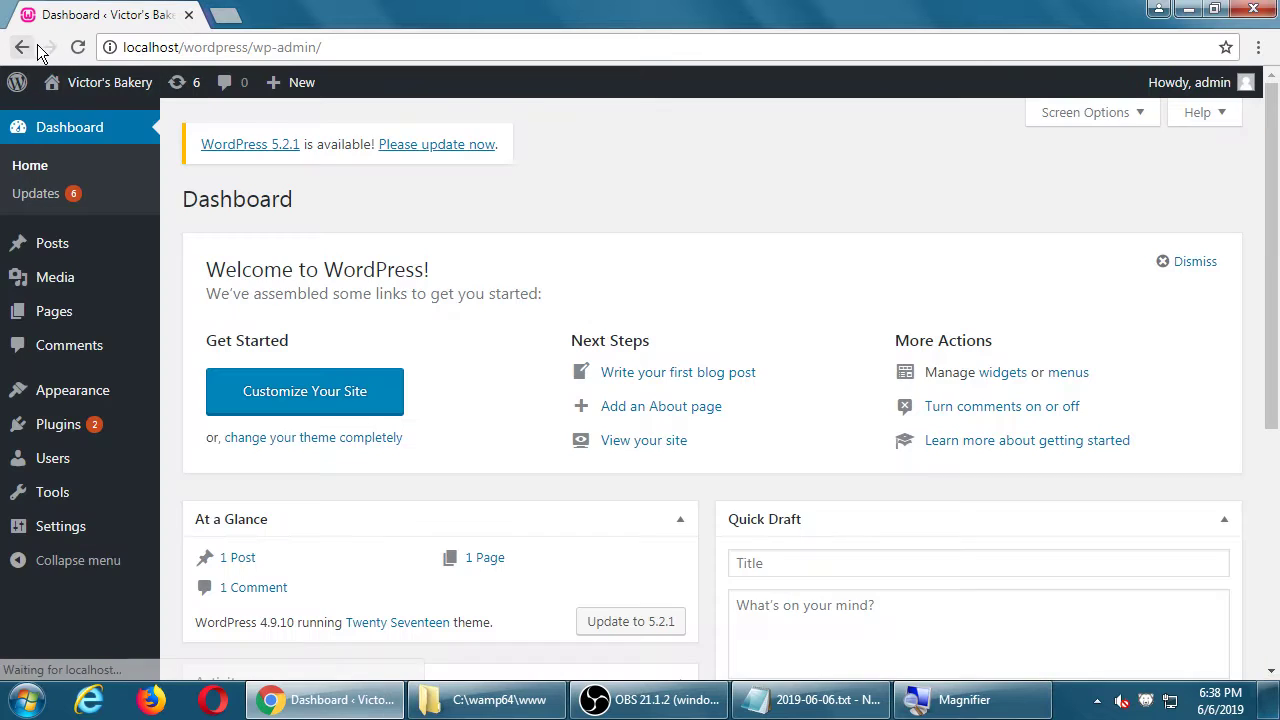
Step: Open the site's front page in a new window and snap it beside the dashboard
right_click(115, 86)
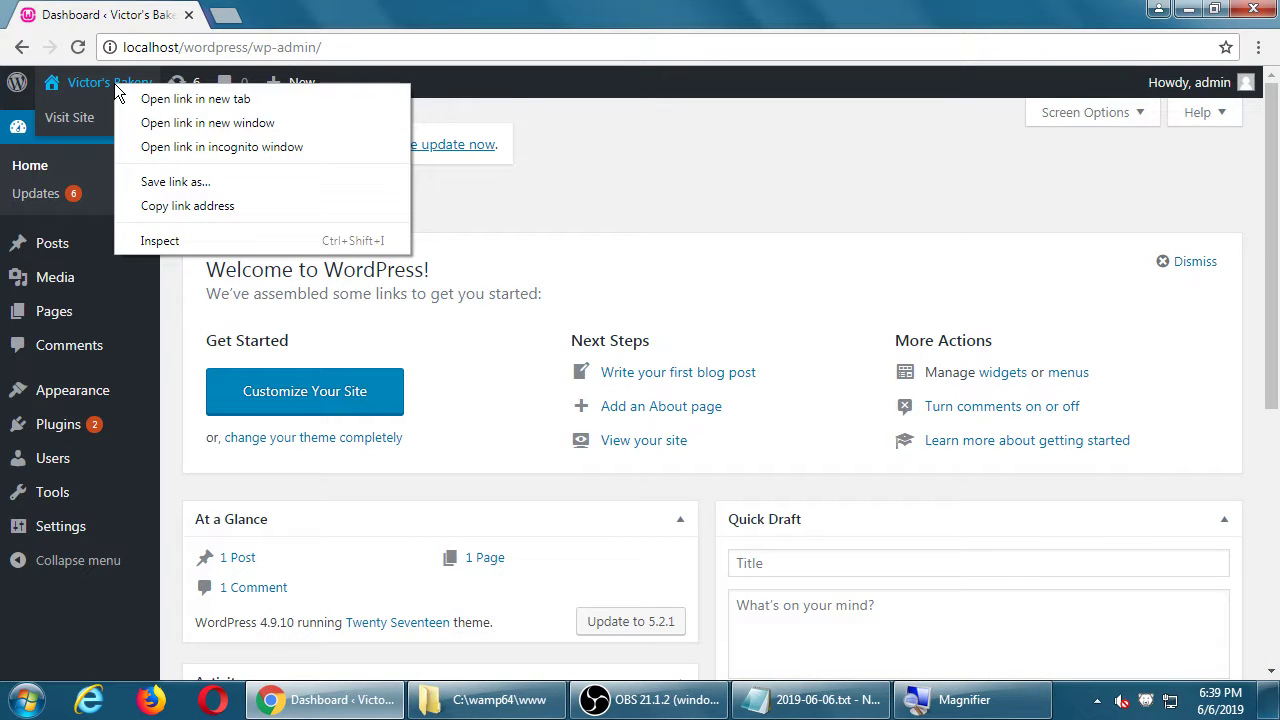
left_click(155, 122)
left_click_drag(293, 10, 1279, 149)
left_click(512, 10)
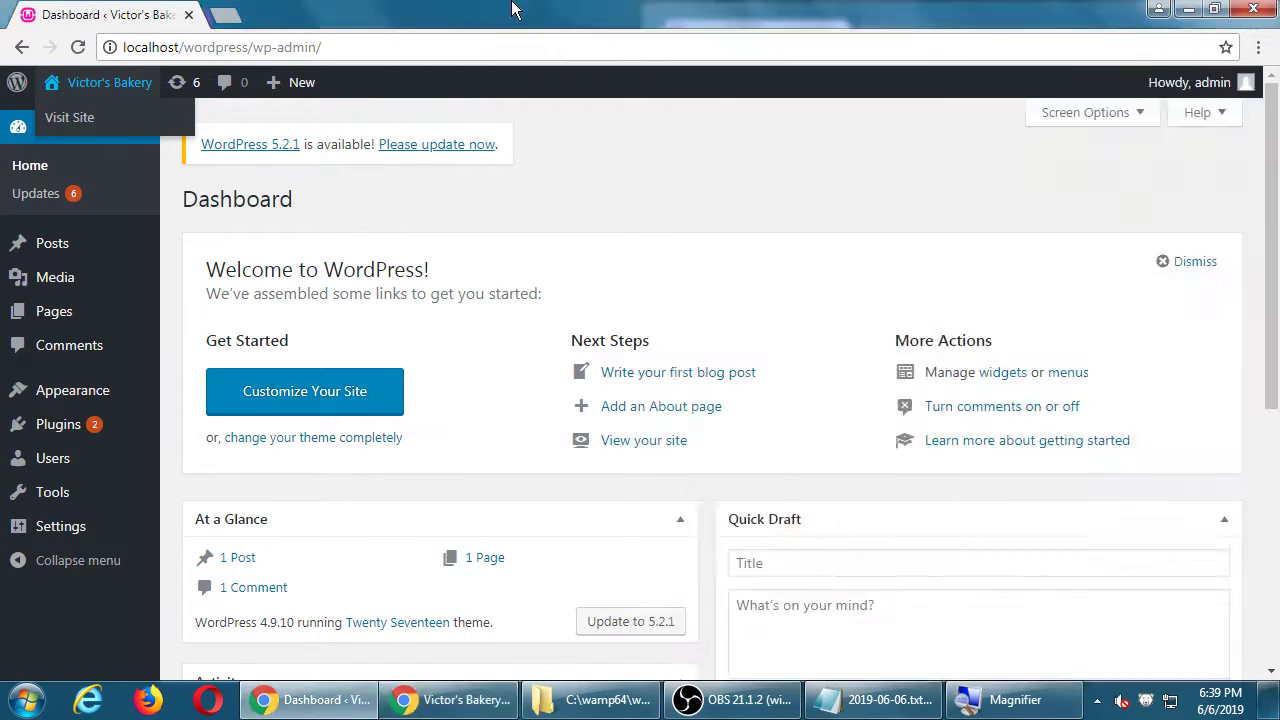
left_click_drag(512, 10, 1, 120)
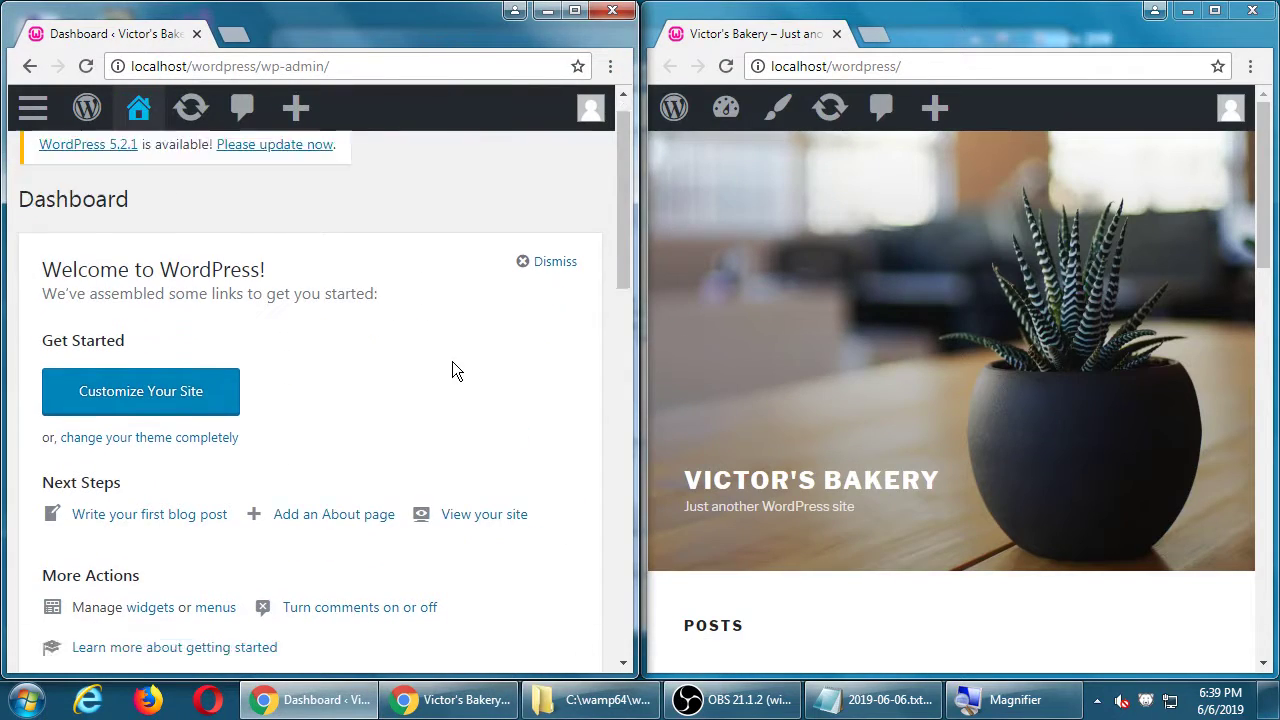
scroll(452, 361, "down", 10)
scroll(452, 361, "up", 10)
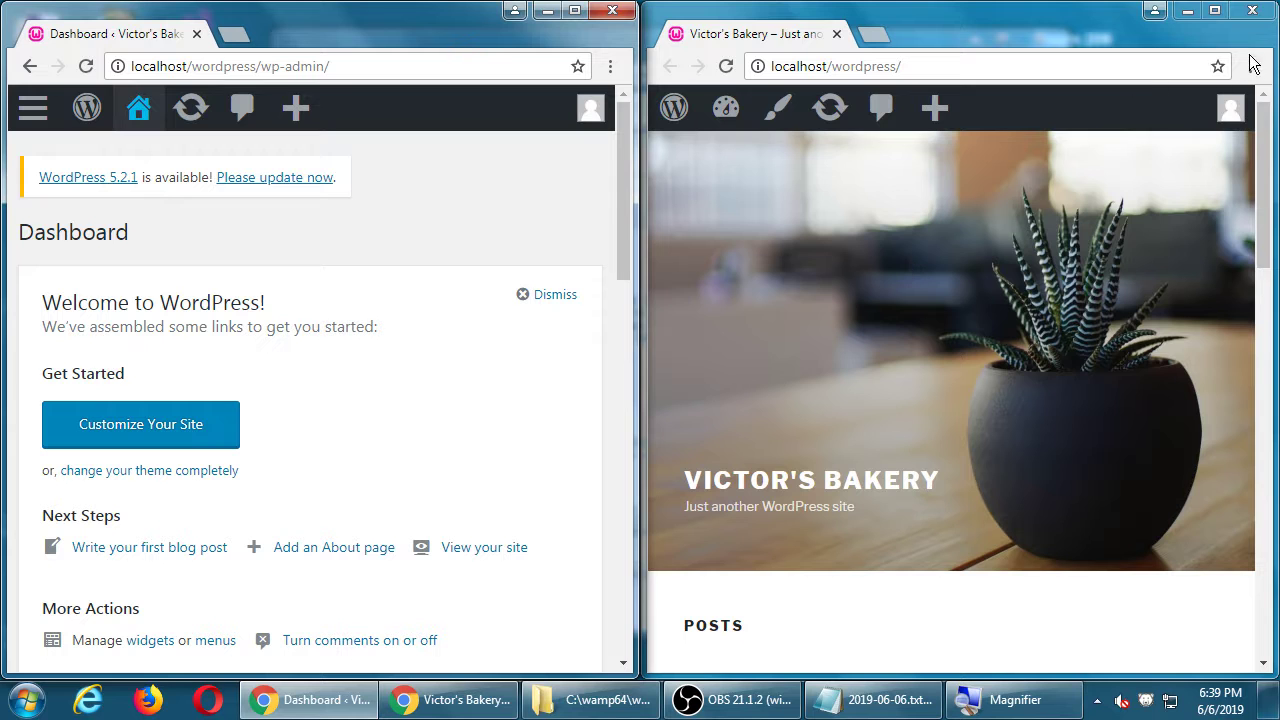
Step: Close the extra window, maximize the dashboard and view the site's front page
left_click(1252, 10)
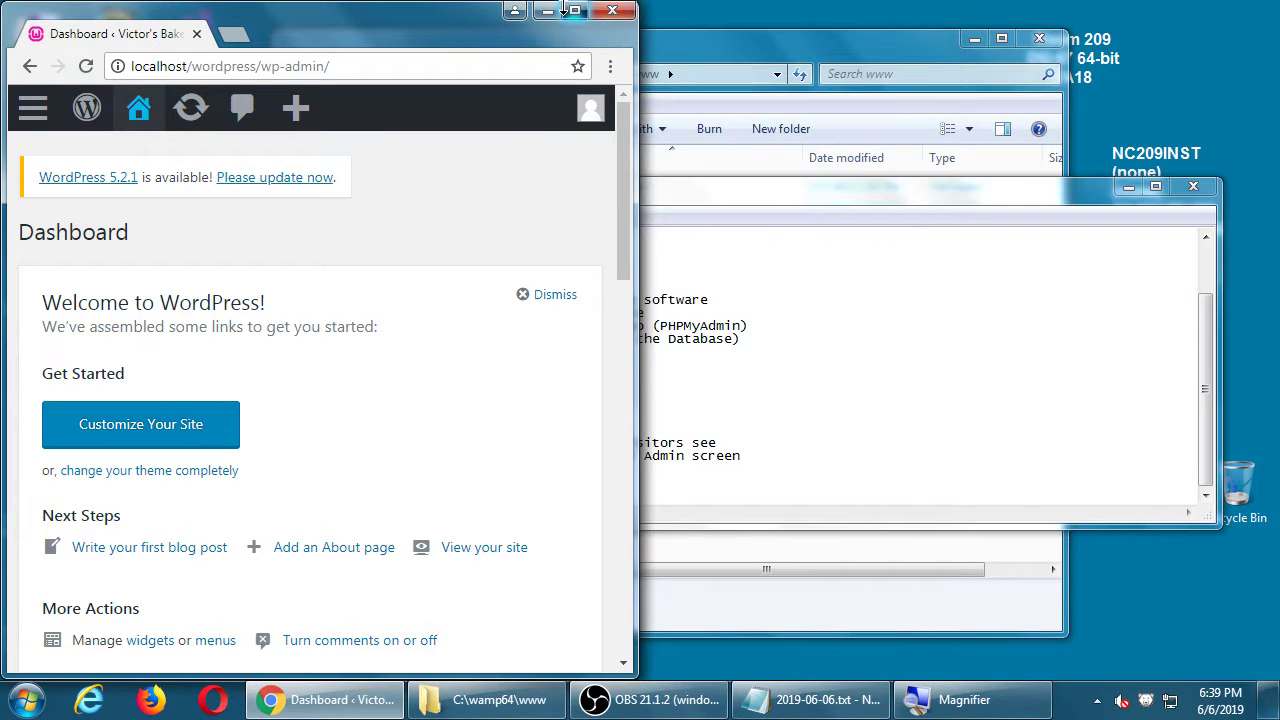
left_click(575, 10)
left_click(108, 86)
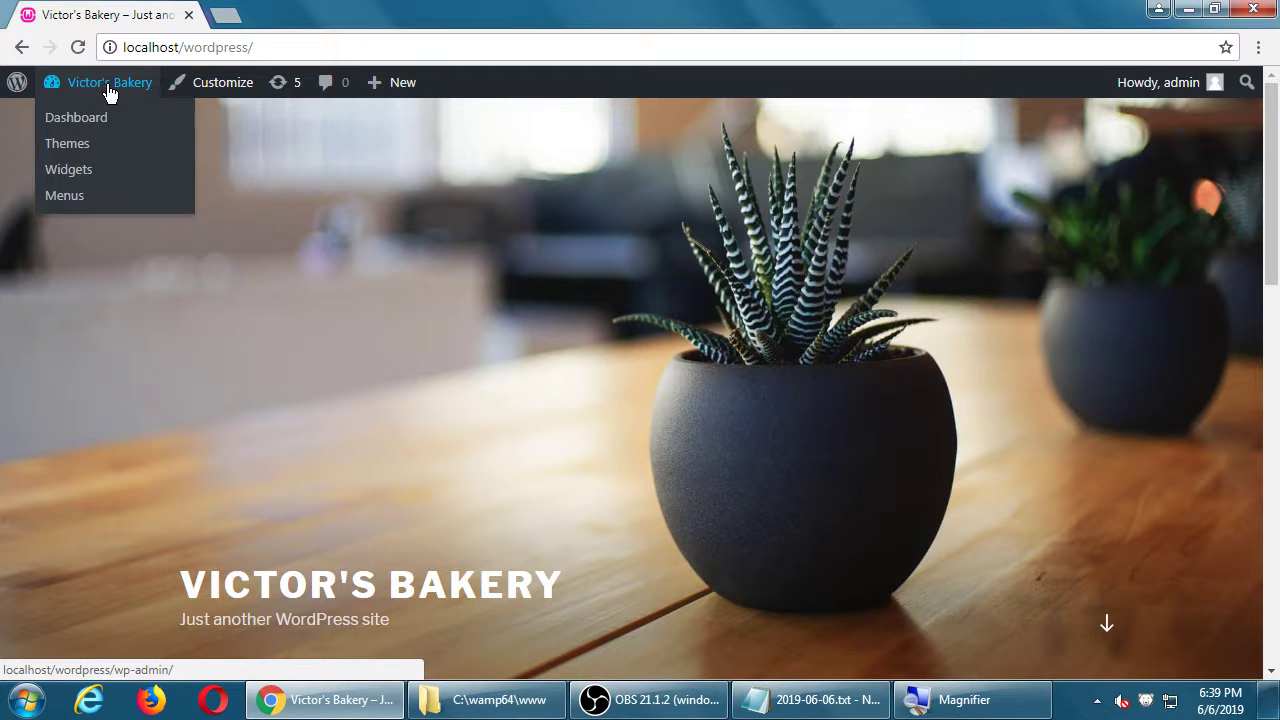
Step: Go back from the public front page to the Victor's Bakery admin Dashboard
left_click(108, 86)
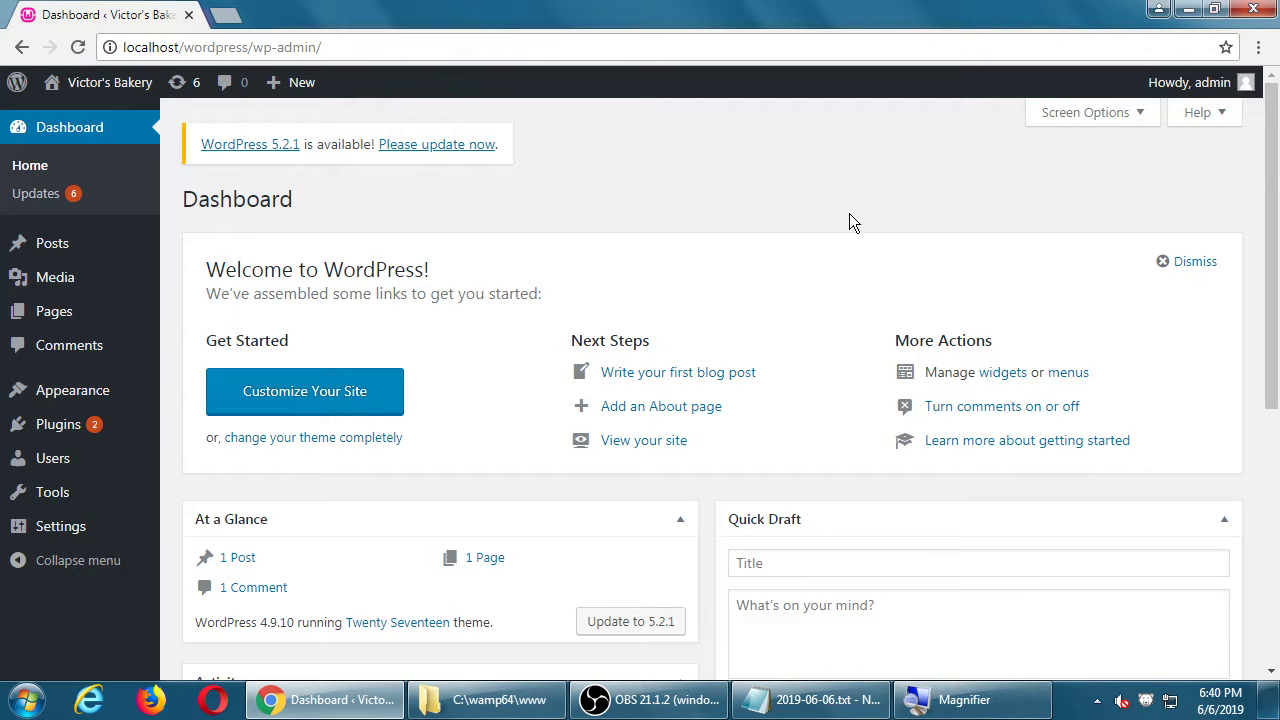
mouse_move(82, 428)
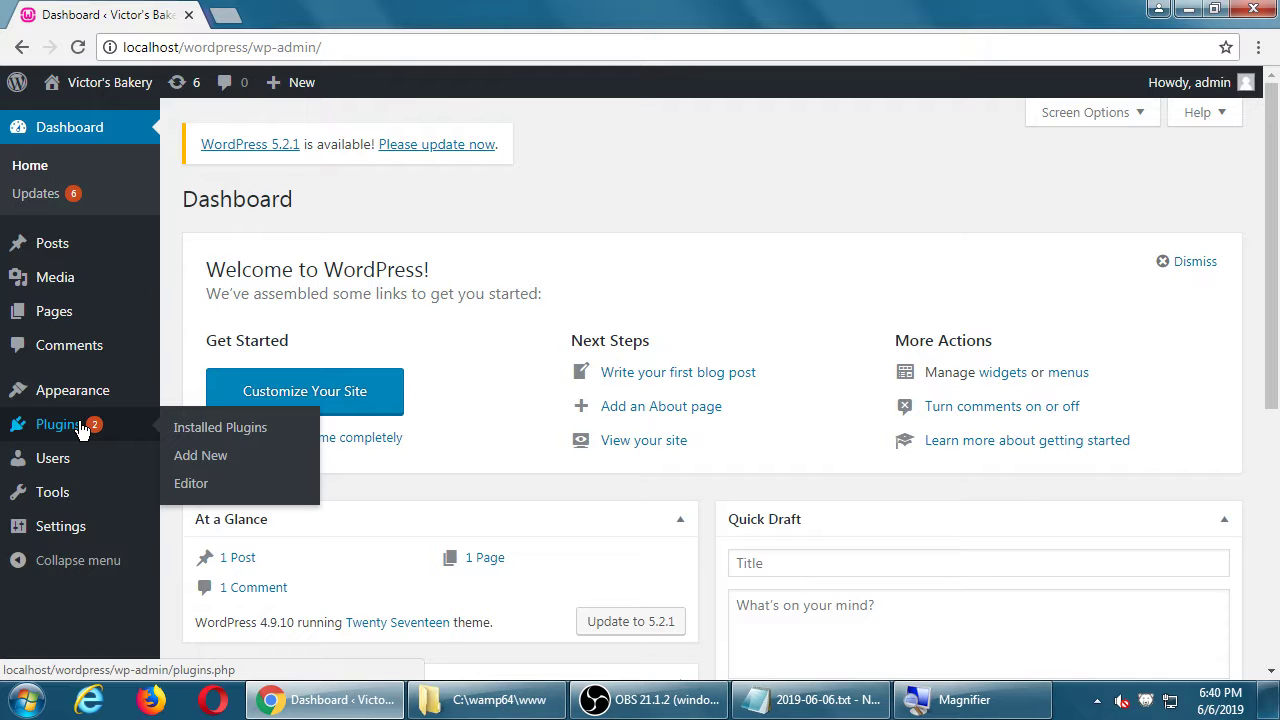
Step: In Notepad, add the line 'After you have a WordPress site set up,' below the site addresses
left_click(775, 703)
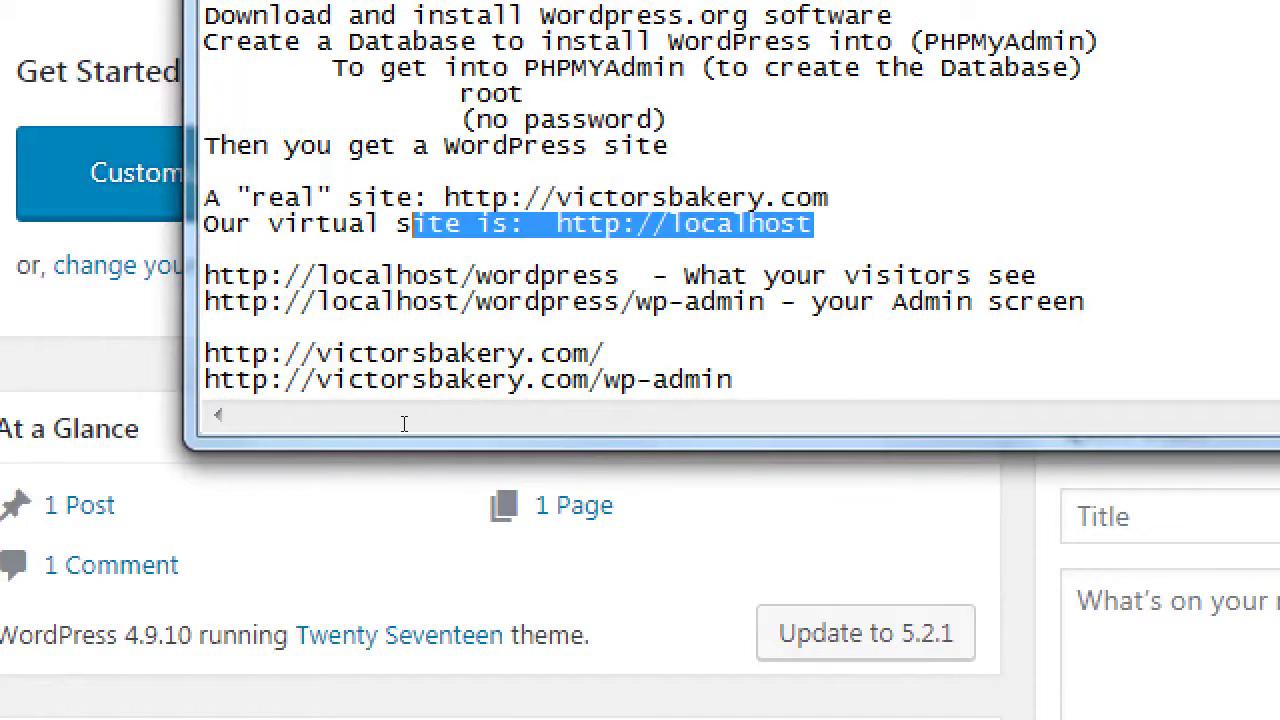
key("Return")
key("Return")
type("After y")
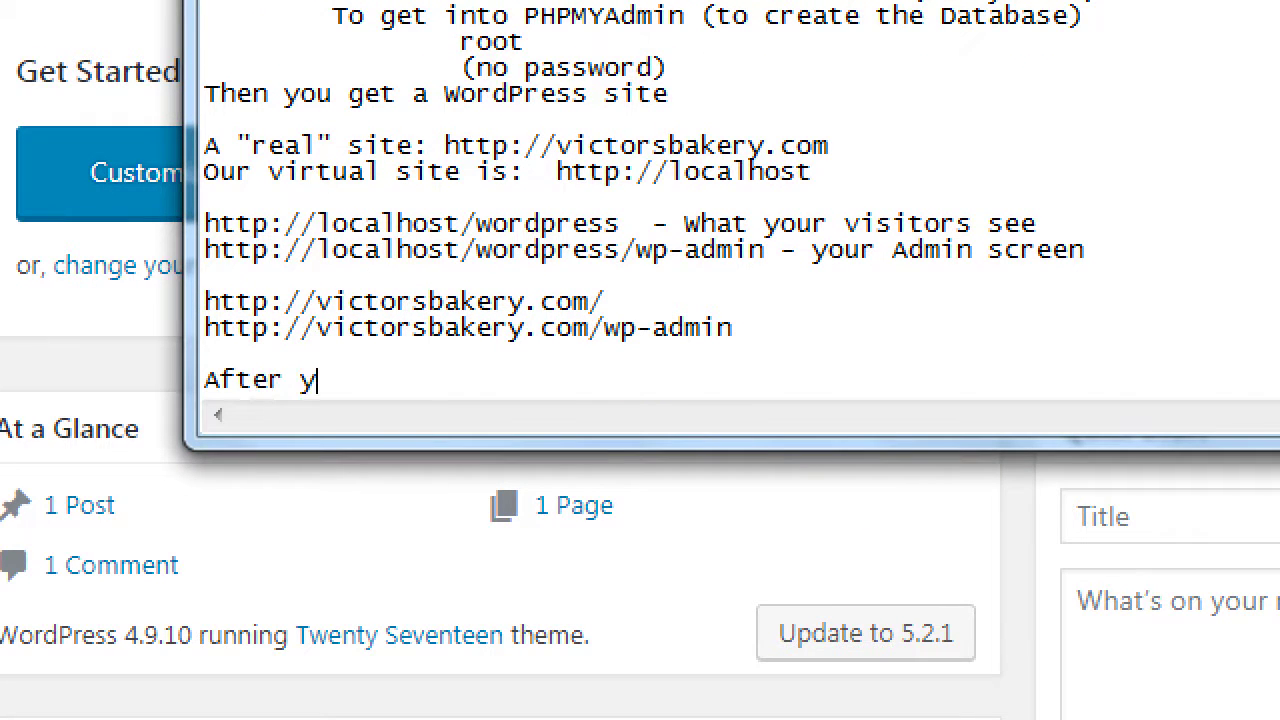
type("ou have a Wor")
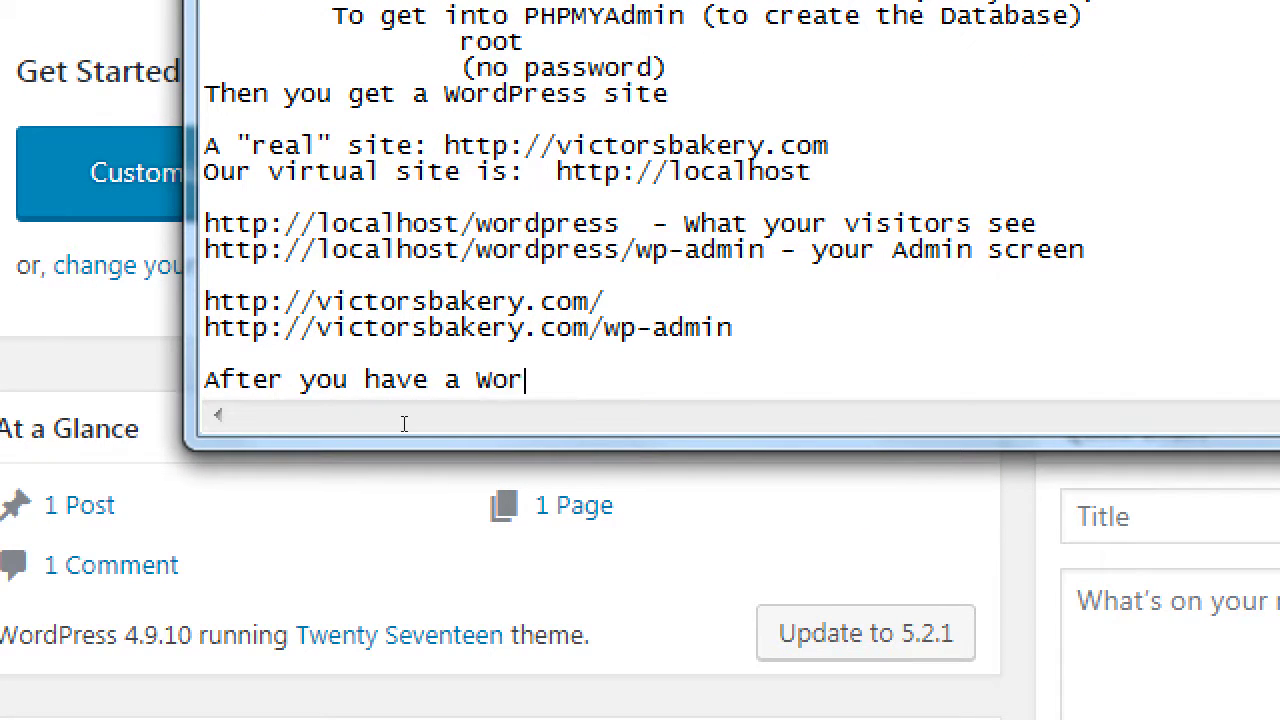
type("dPress site inst")
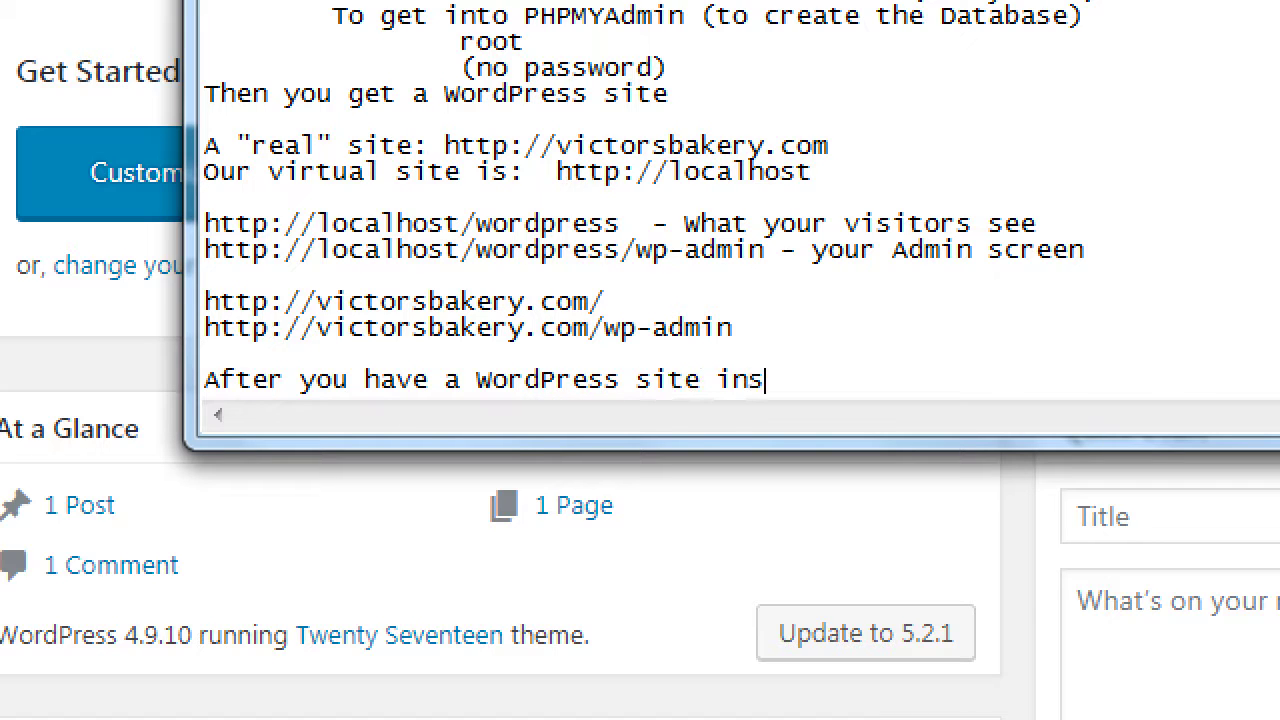
key("BackSpace")
key("BackSpace")
key("BackSpace")
key("BackSpace")
type("set up,")
key("Return")
Step: Add 'Add the WooCommerce Plugin' with the indented path Dashboard > Plugins > Add New > Search > WooCommerce
type("Add the W")
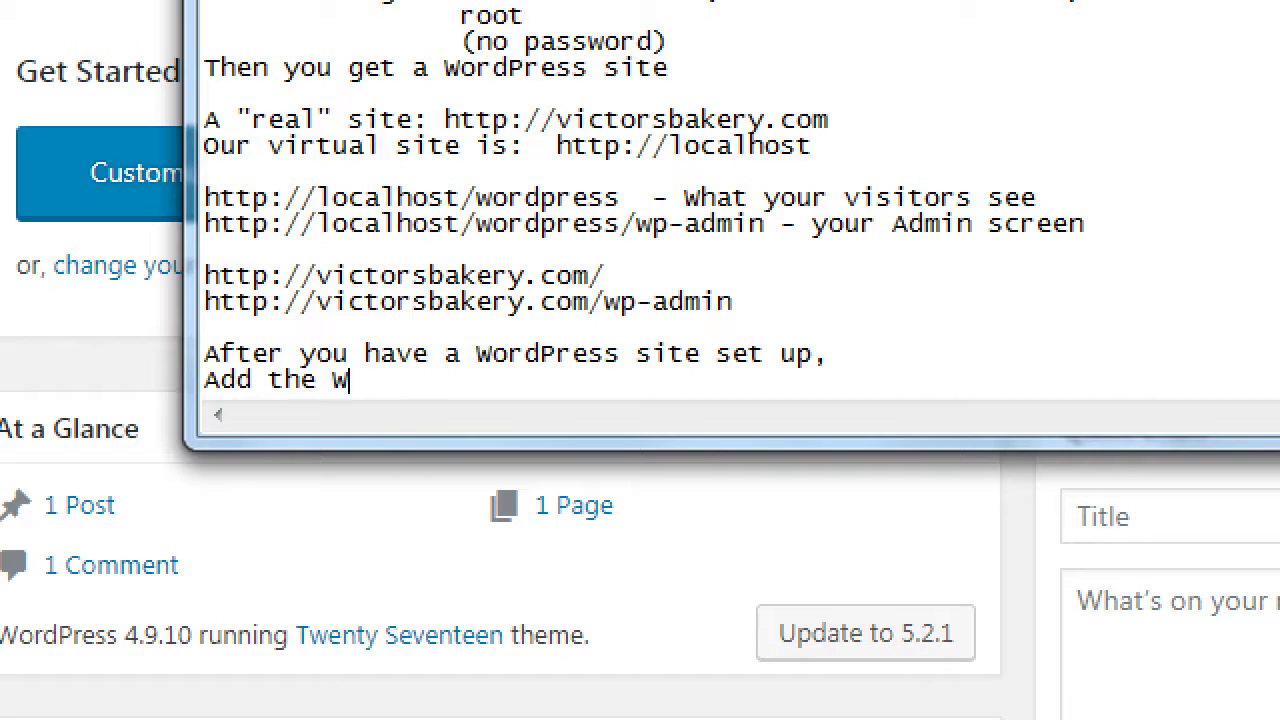
type("ooCommerce Pl")
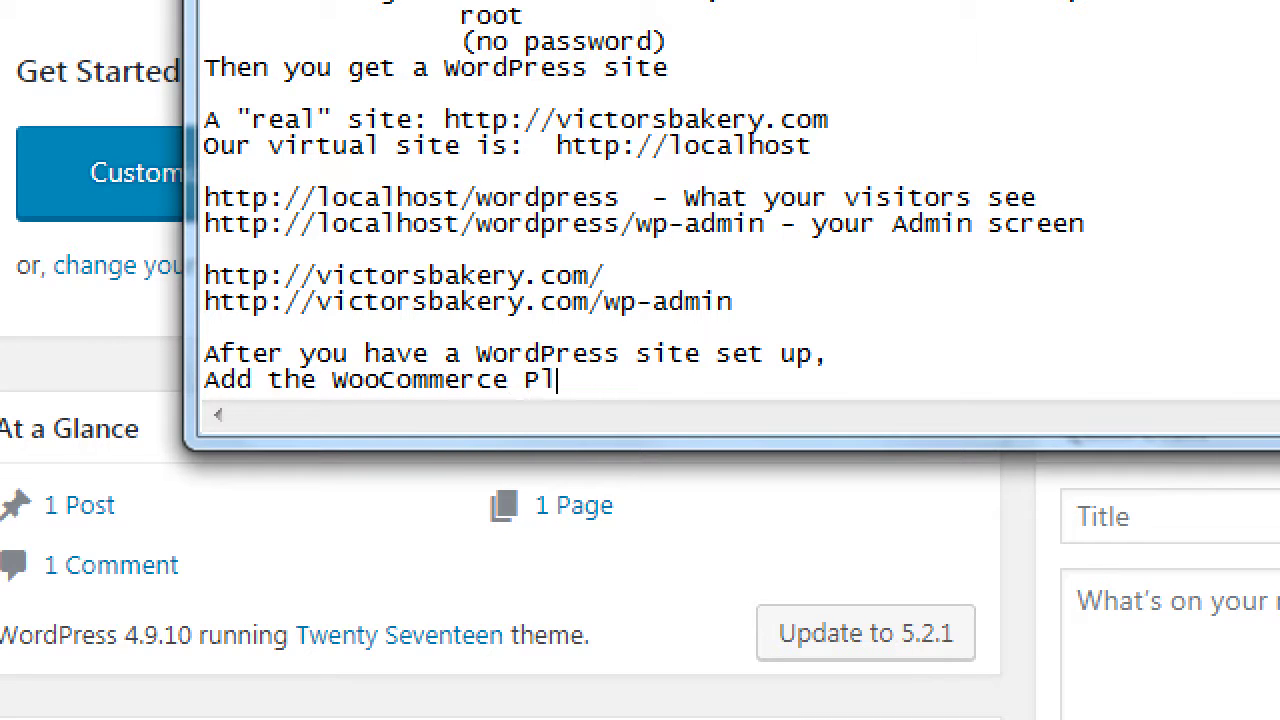
type("ugin")
key("Return")
key("Tab")
type("D")
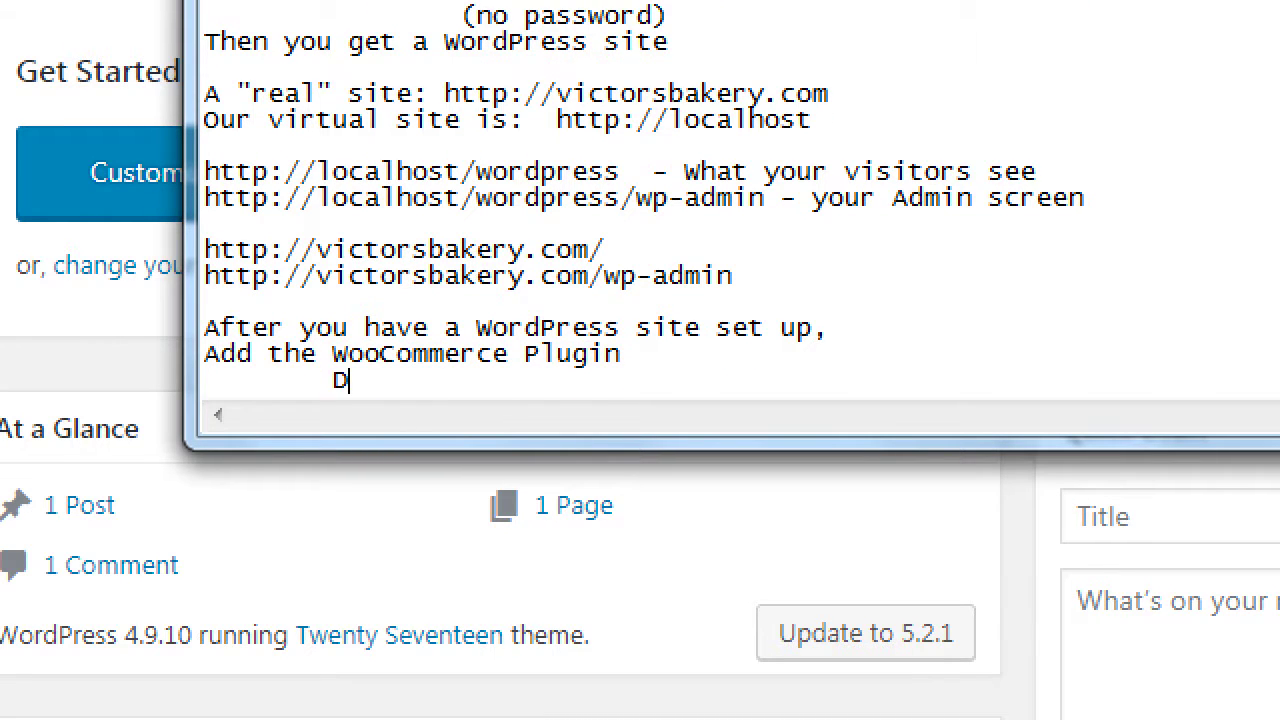
type("ashboard > Plug")
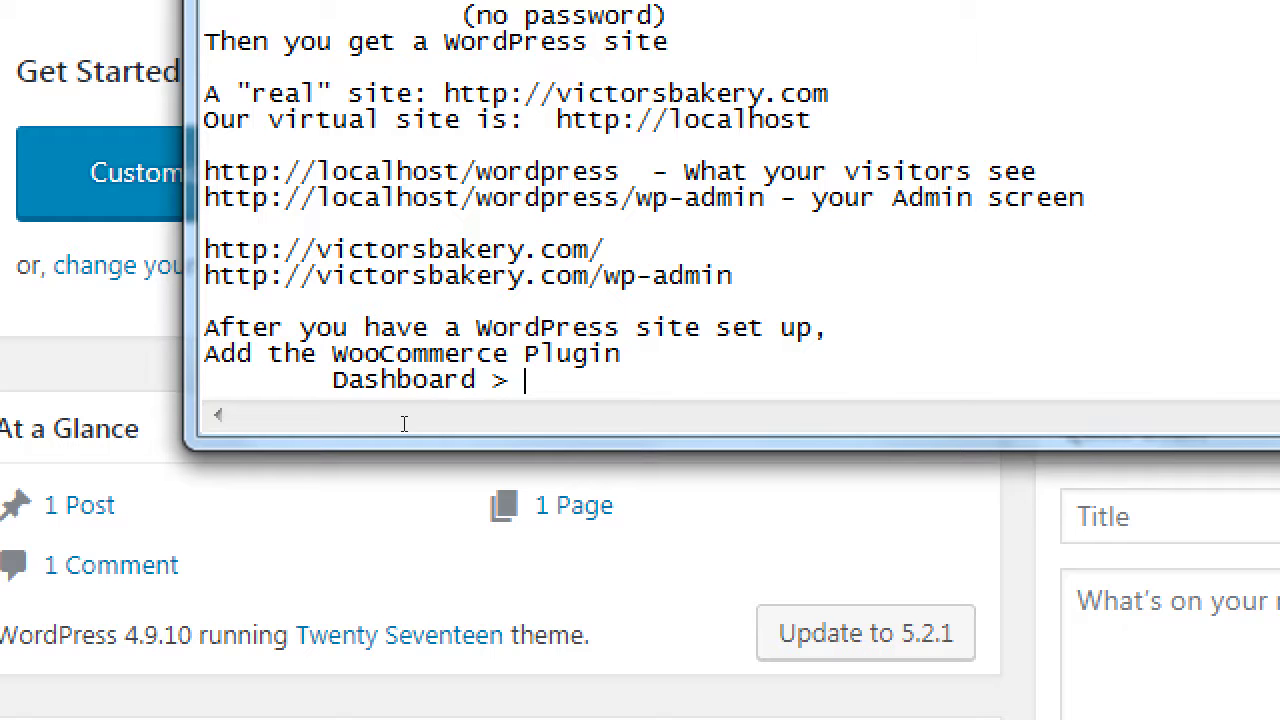
type("ins > ")
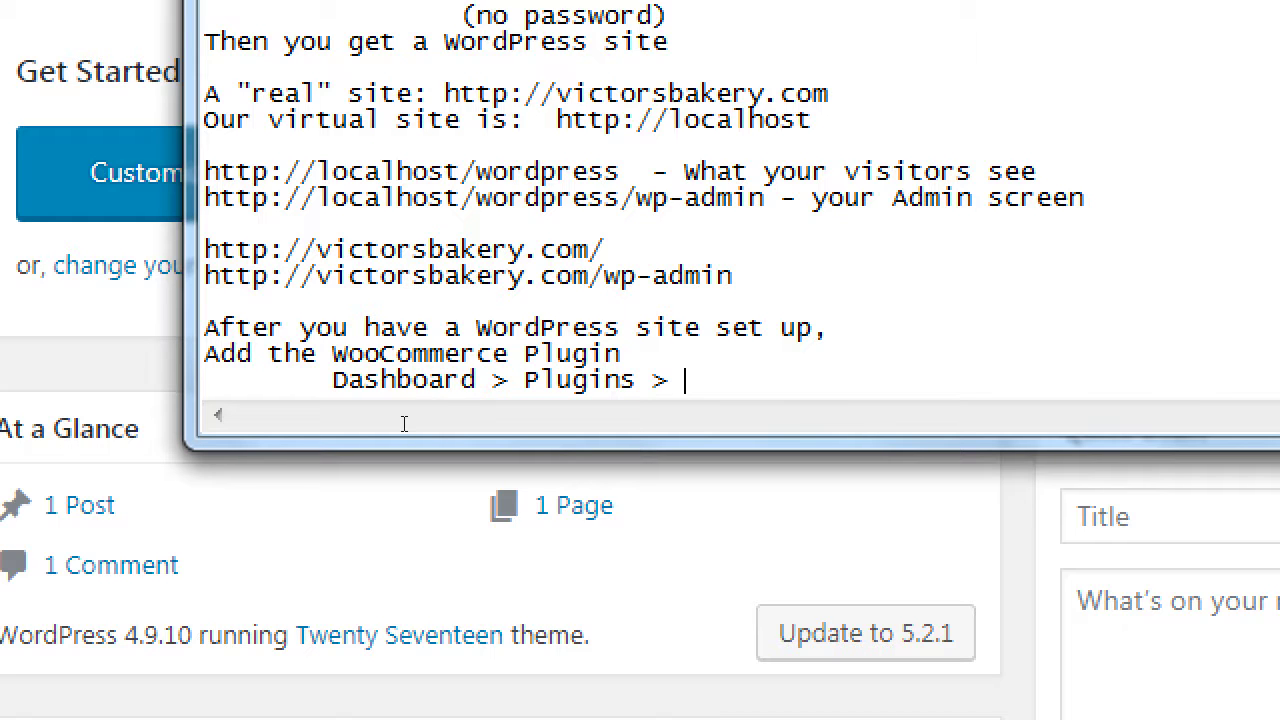
type("Add New > ")
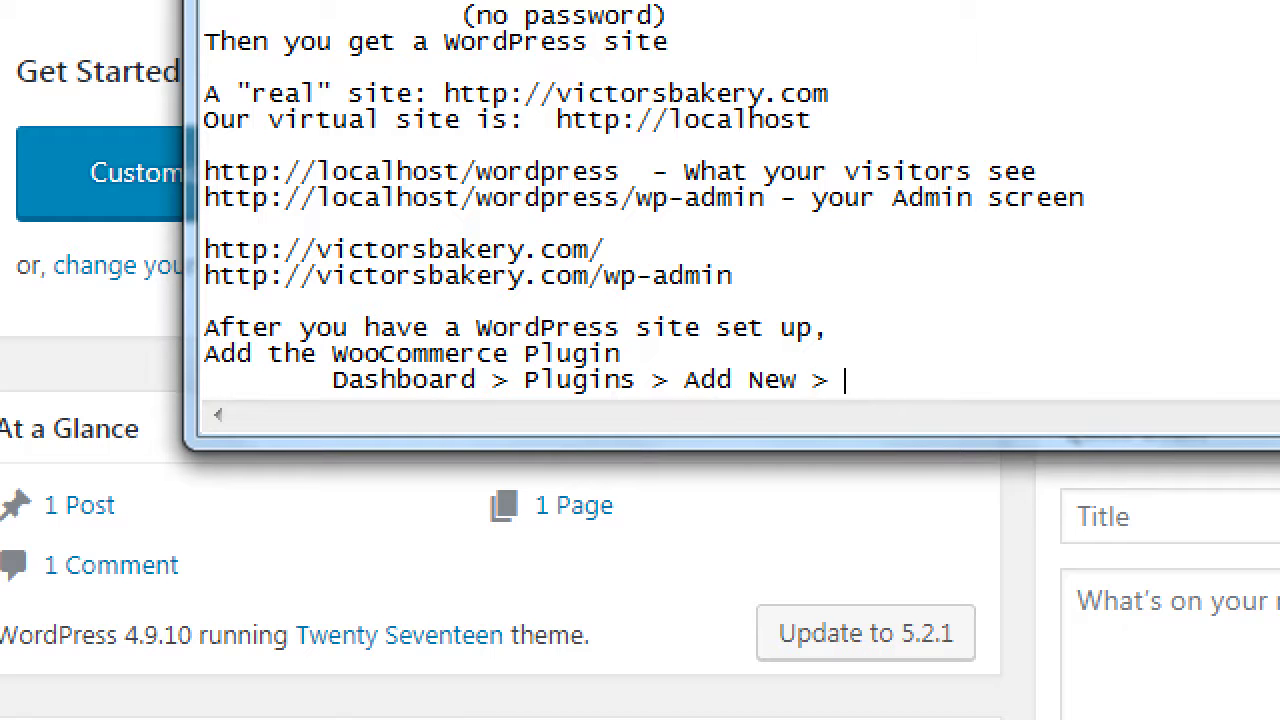
type("Search > WooCo")
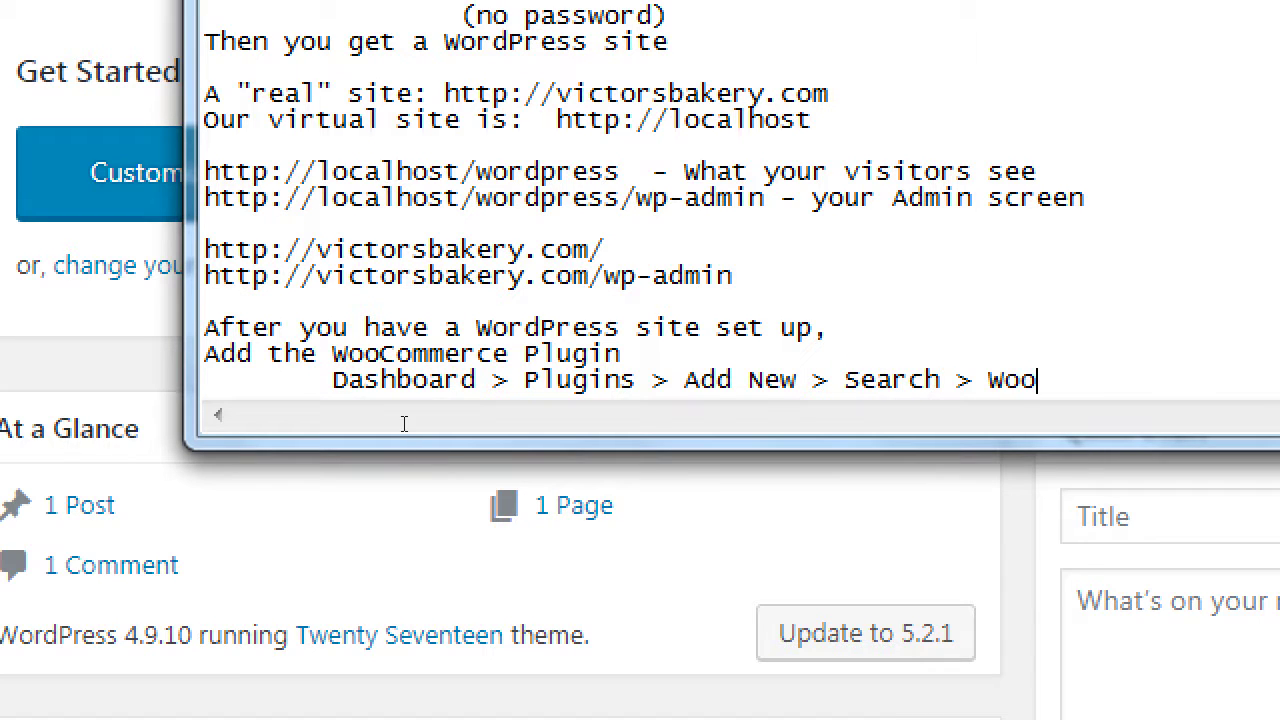
type("mmerce")
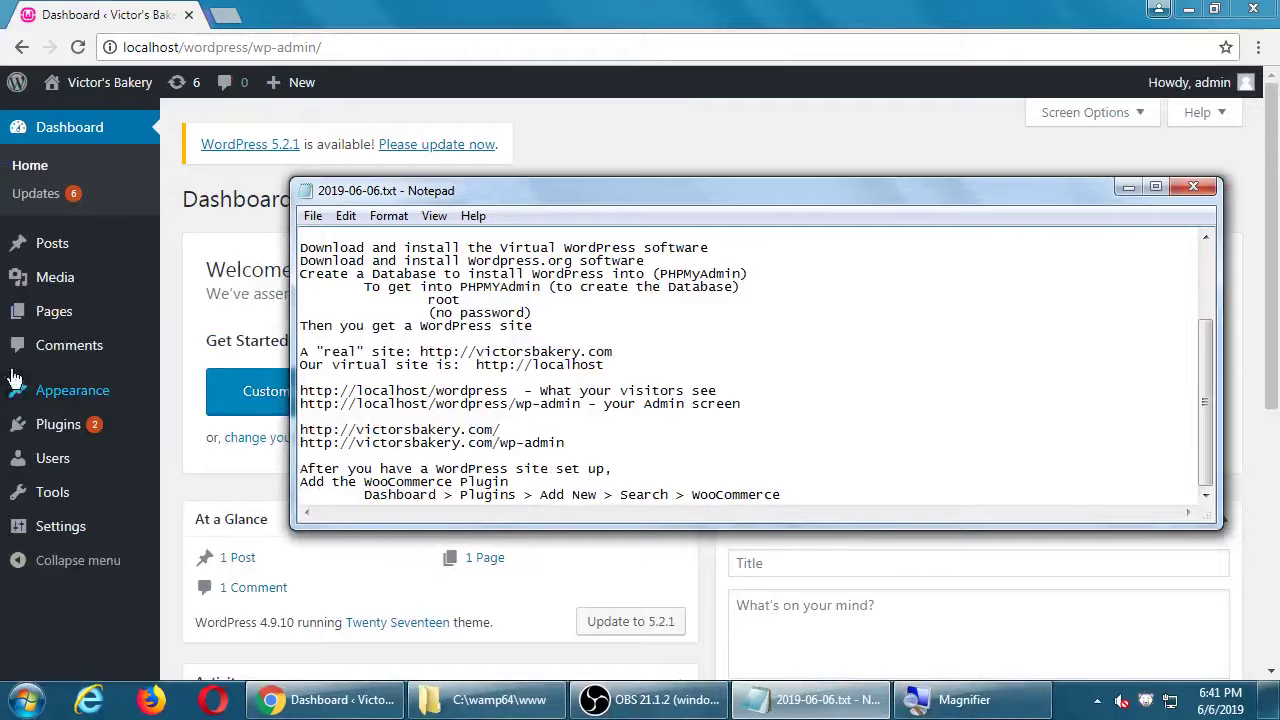
mouse_move(122, 398)
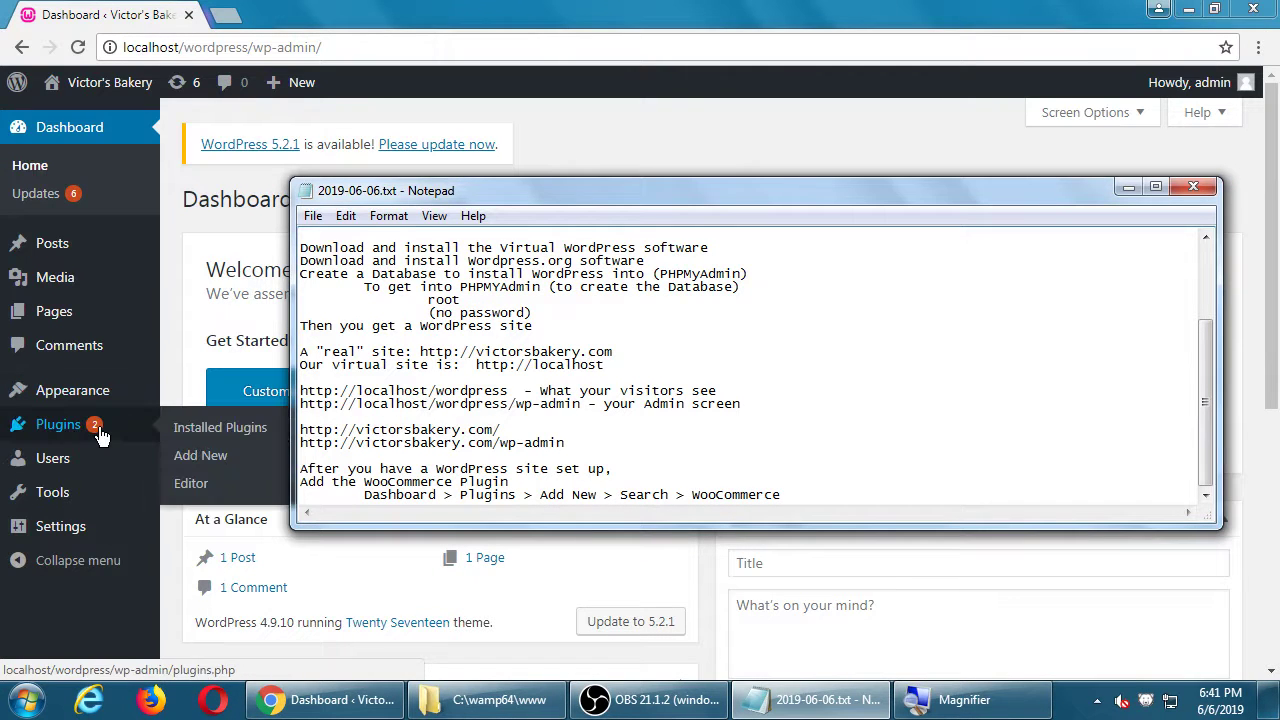
Step: Search the Add Plugins directory for 'woocommerce'
mouse_move(175, 456)
mouse_move(150, 424)
left_click(186, 454)
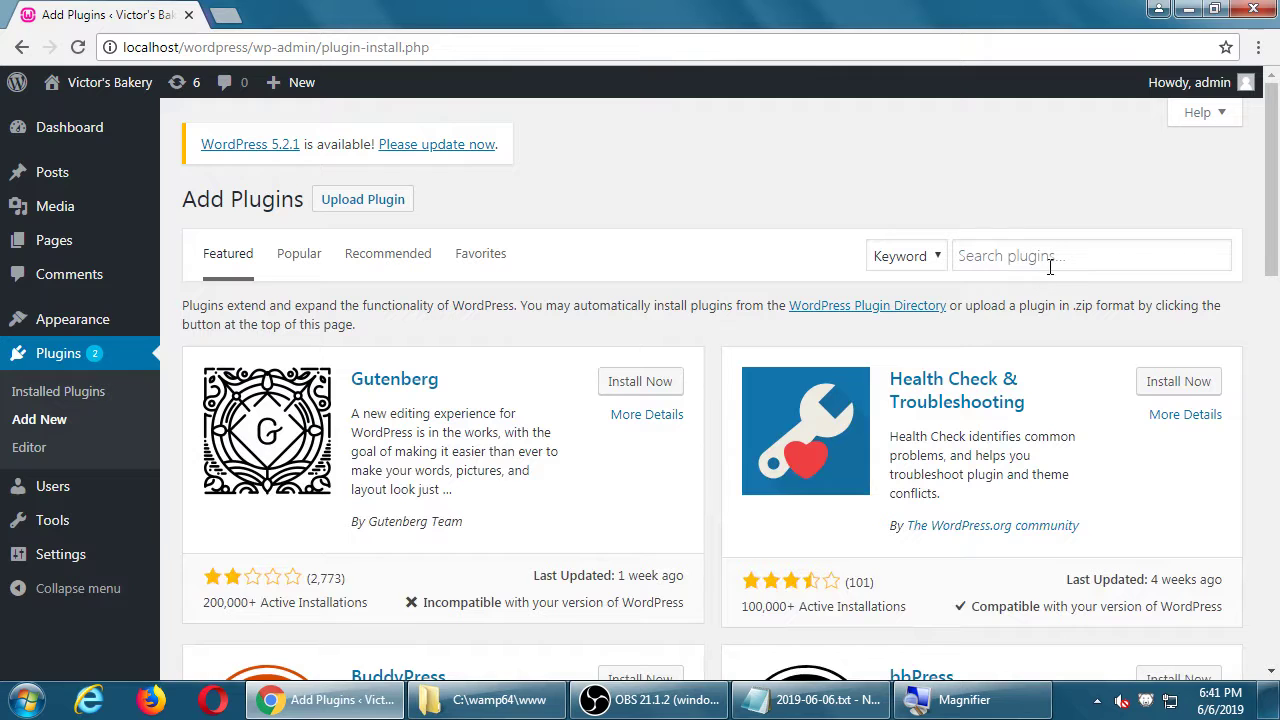
left_click(1055, 260)
type("woocomme")
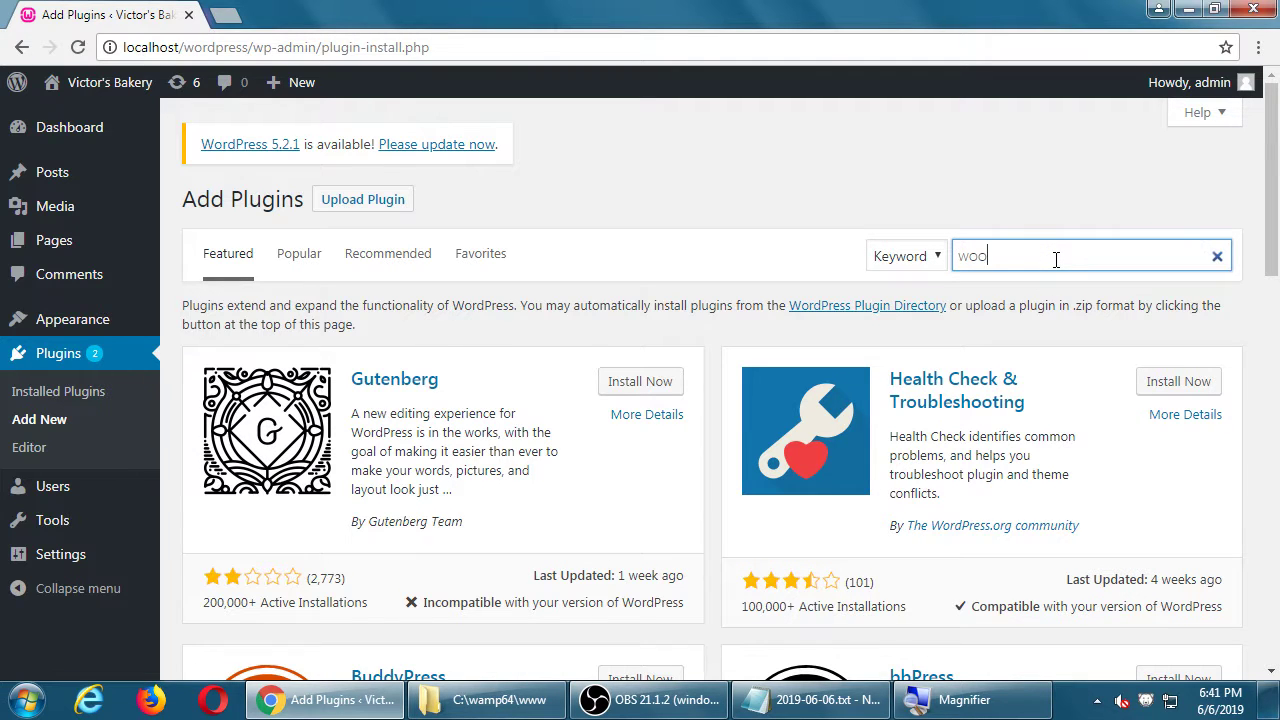
type("rce")
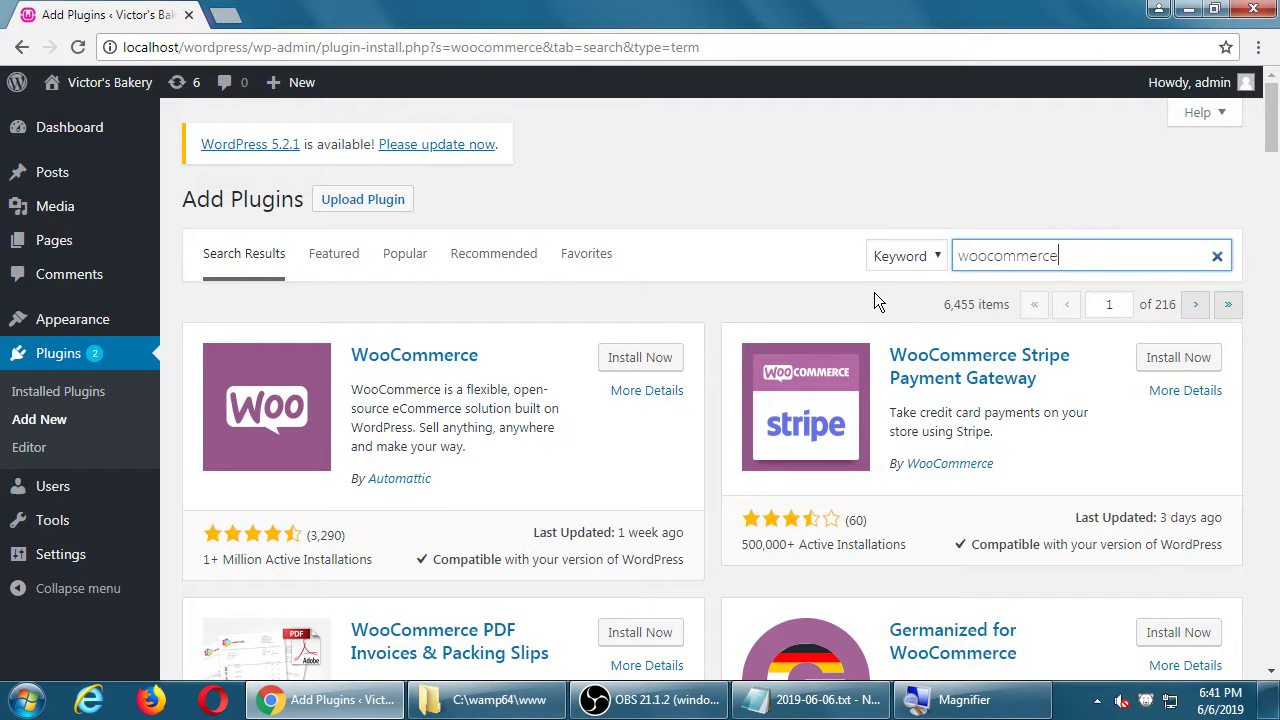
Step: Scroll through the woocommerce results, including the WooCommerce by Automattic card
scroll(844, 300, "down", 1)
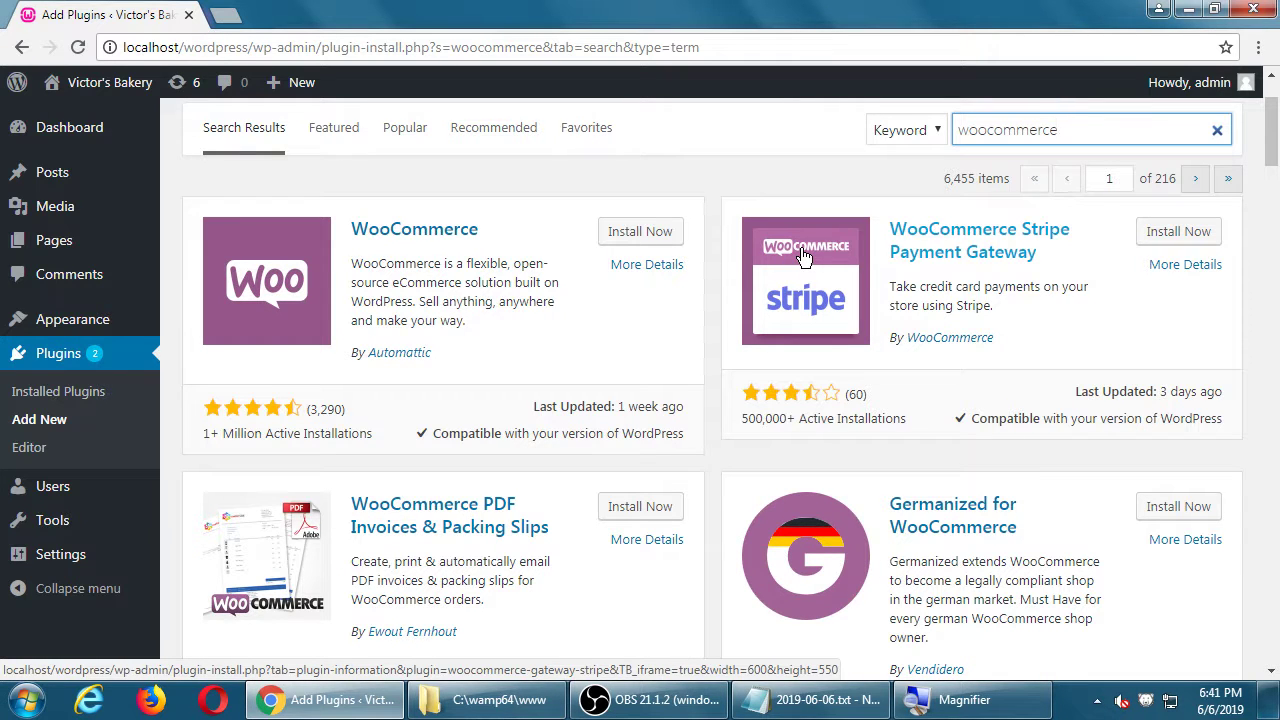
scroll(802, 258, "down", 1)
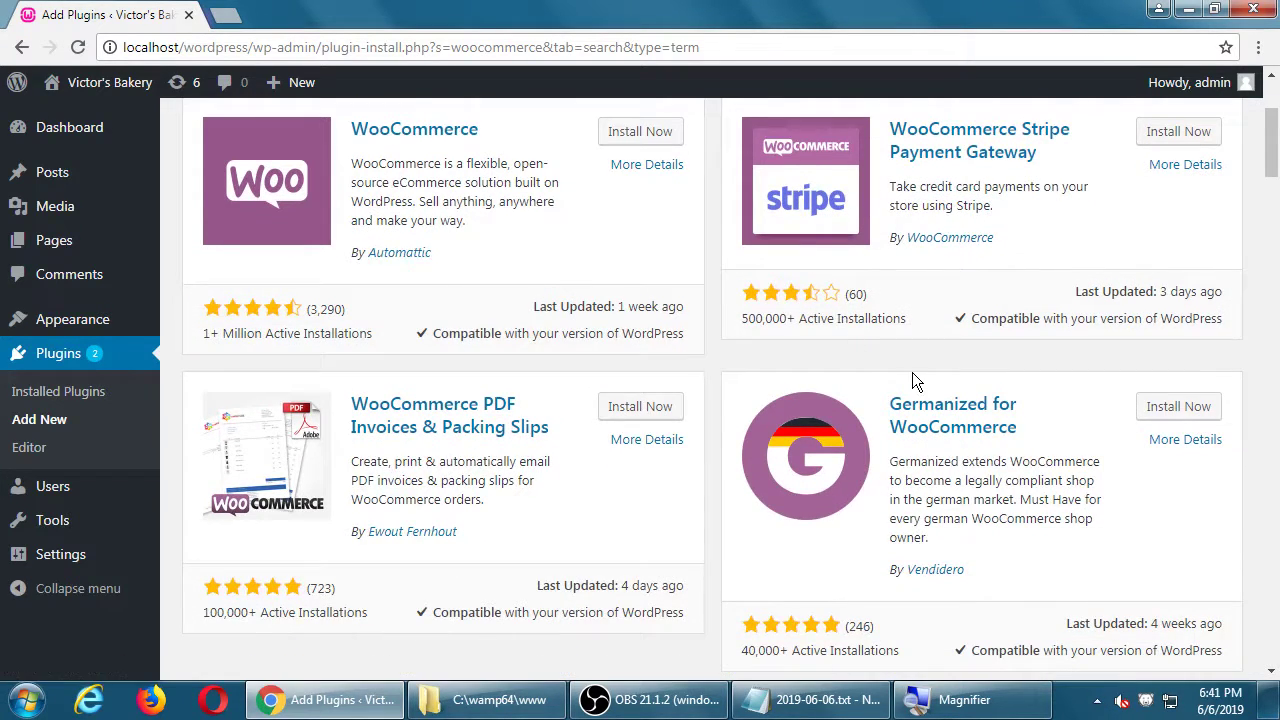
scroll(912, 372, "down", 2)
scroll(912, 380, "down", 1)
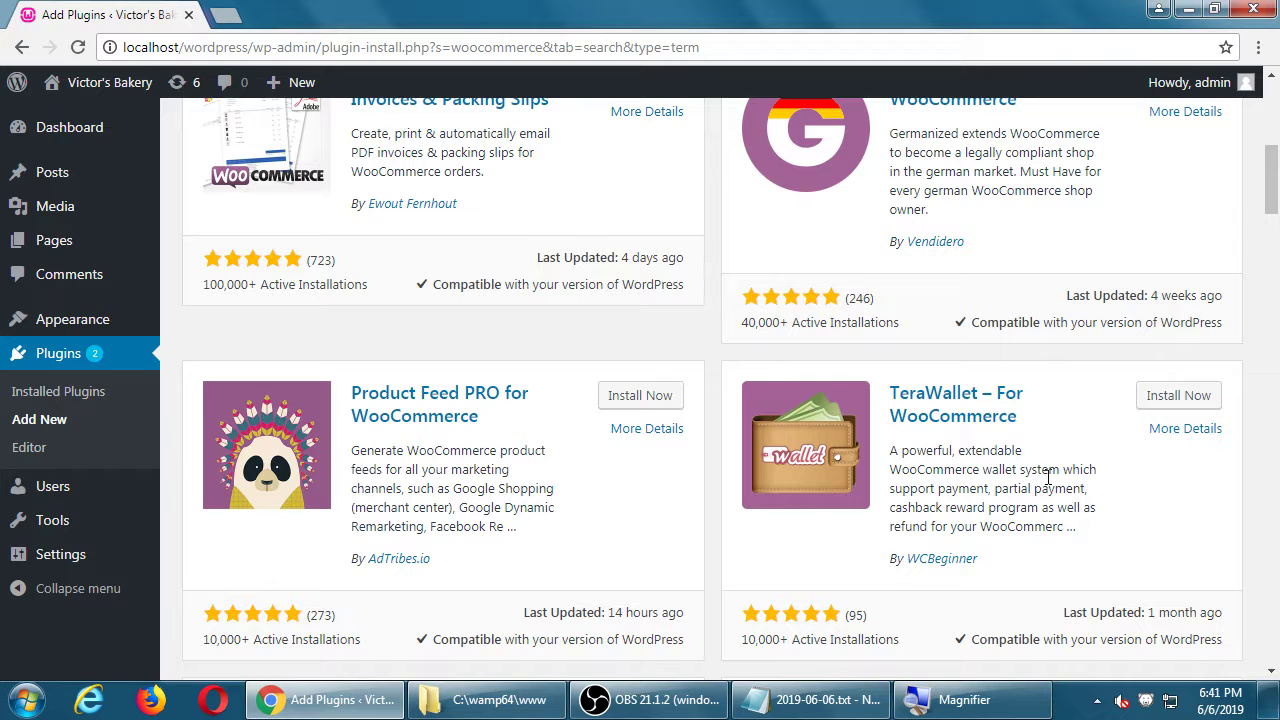
scroll(1050, 477, "down", 3)
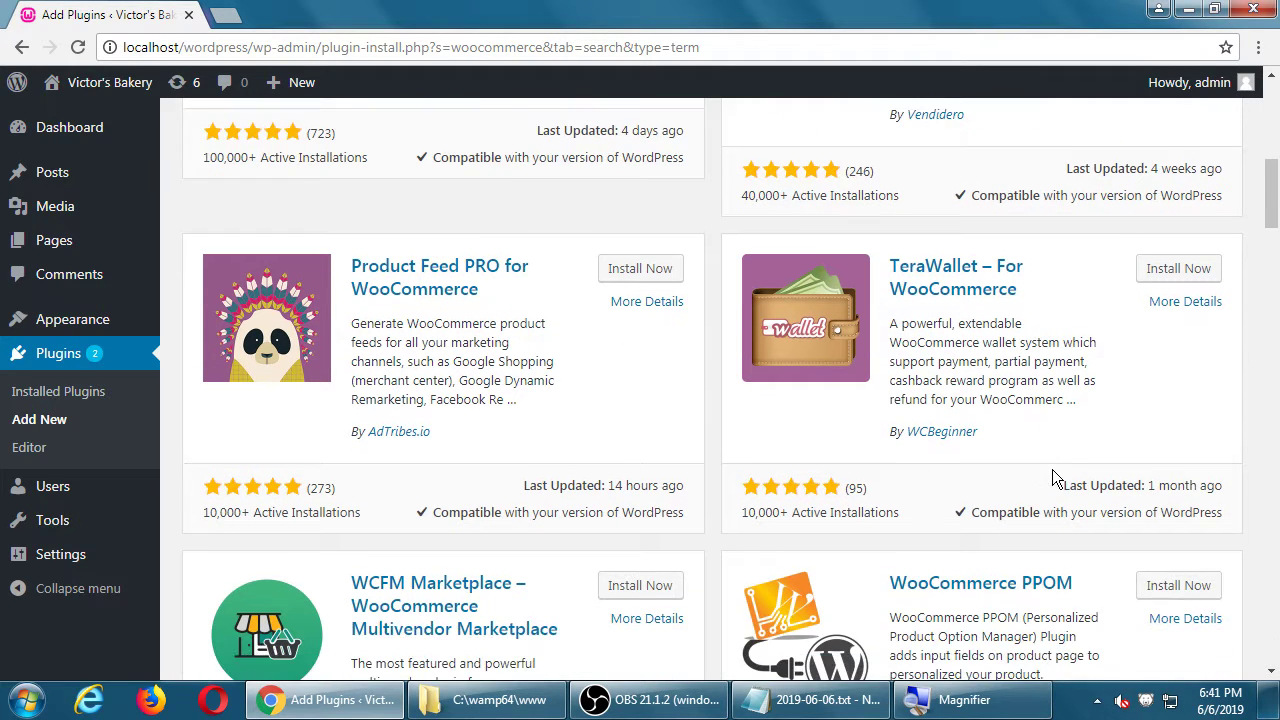
scroll(1052, 470, "down", 2)
scroll(1052, 470, "down", 3)
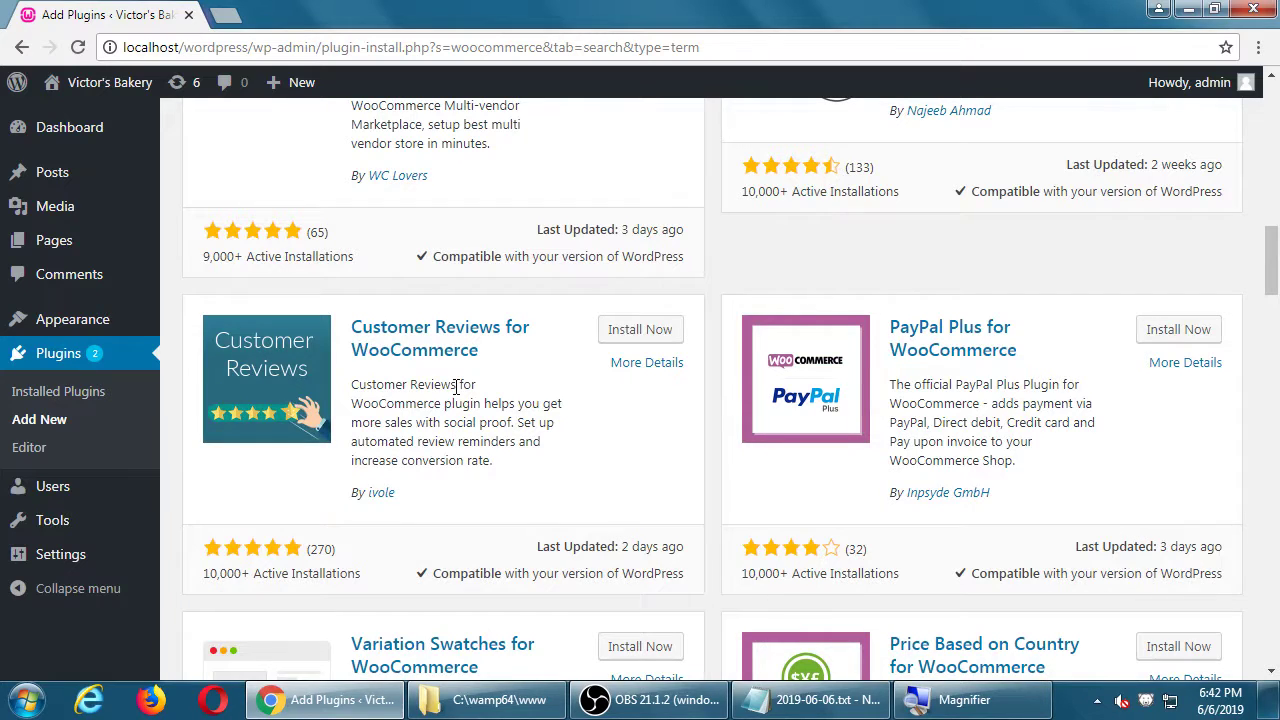
scroll(460, 380, "up", 8)
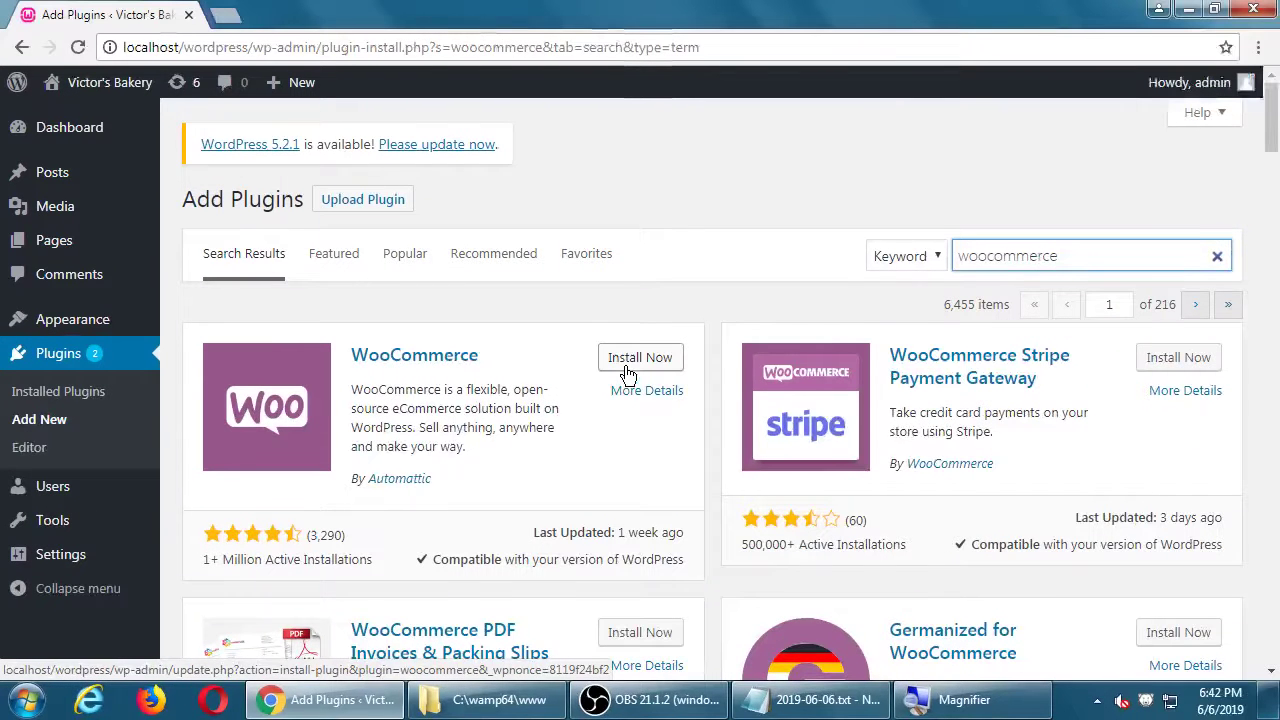
Step: Install the WooCommerce plugin from its search-result card
left_click(912, 292)
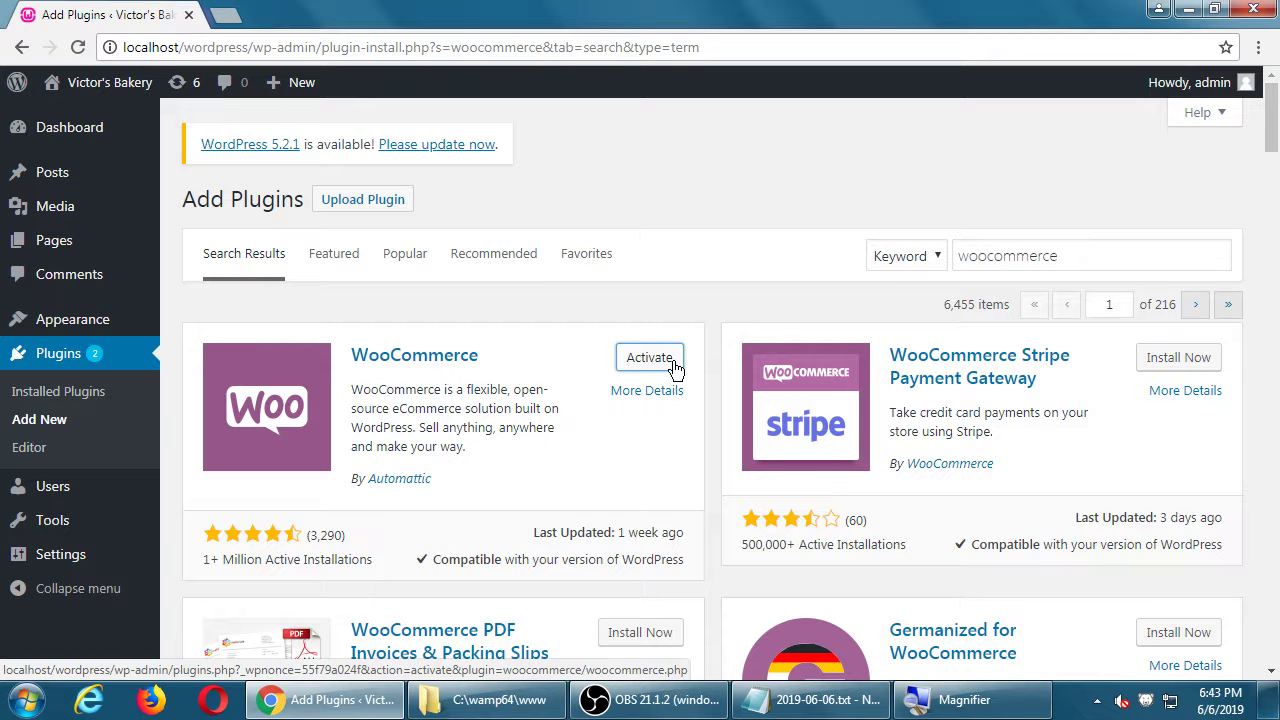
Step: In Notepad, add the indented line 'Select Install. Wait for it to download'
key("alt+Tab")
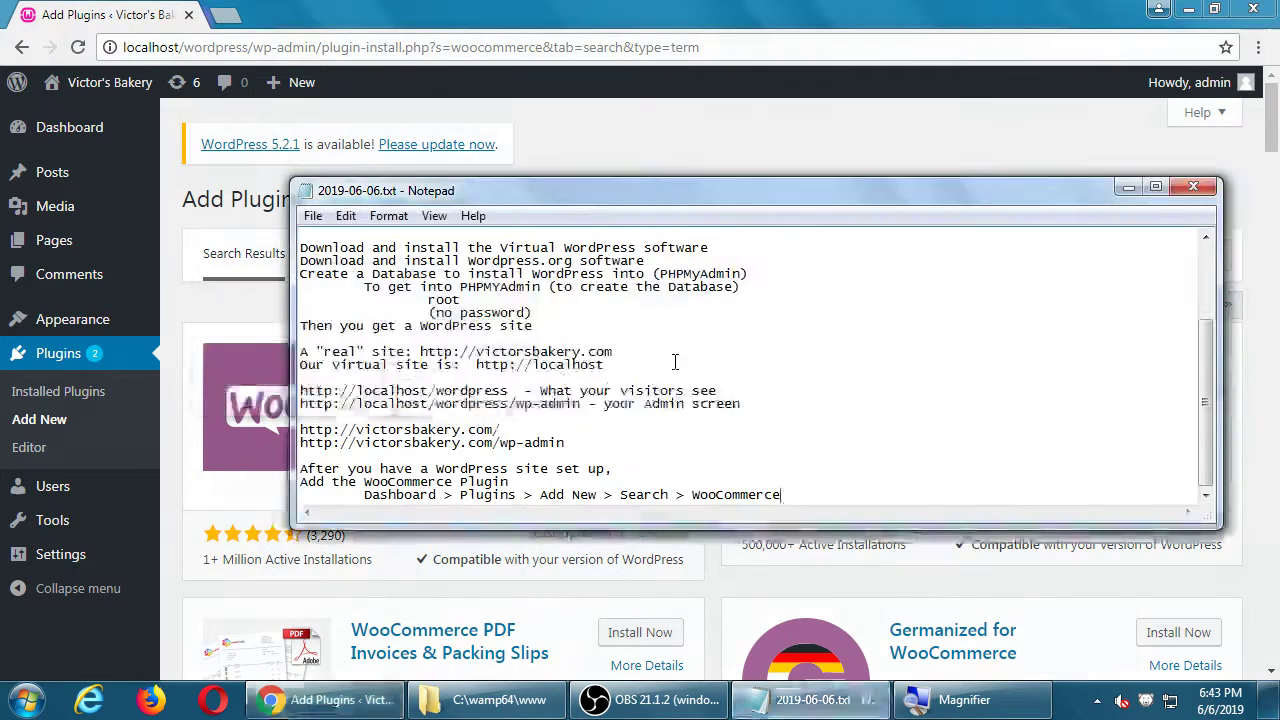
key("super+plus")
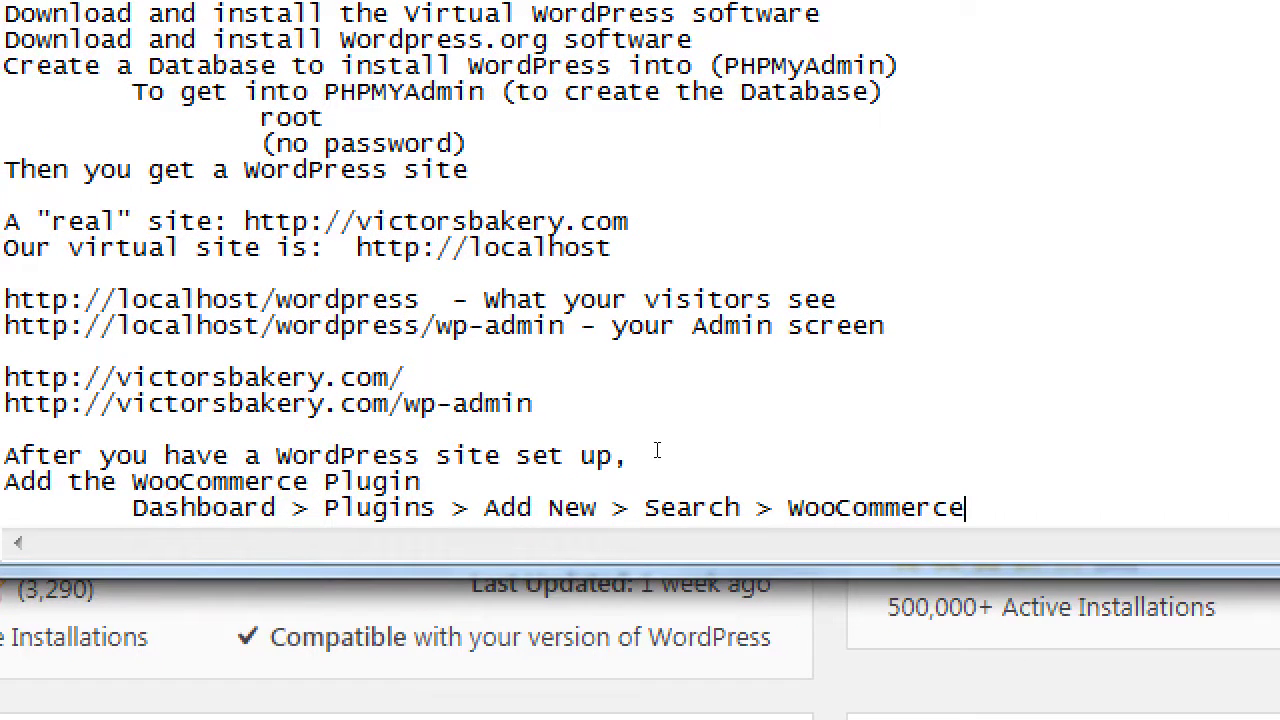
key("Return")
key("Tab")
key("Tab")
type("Select")
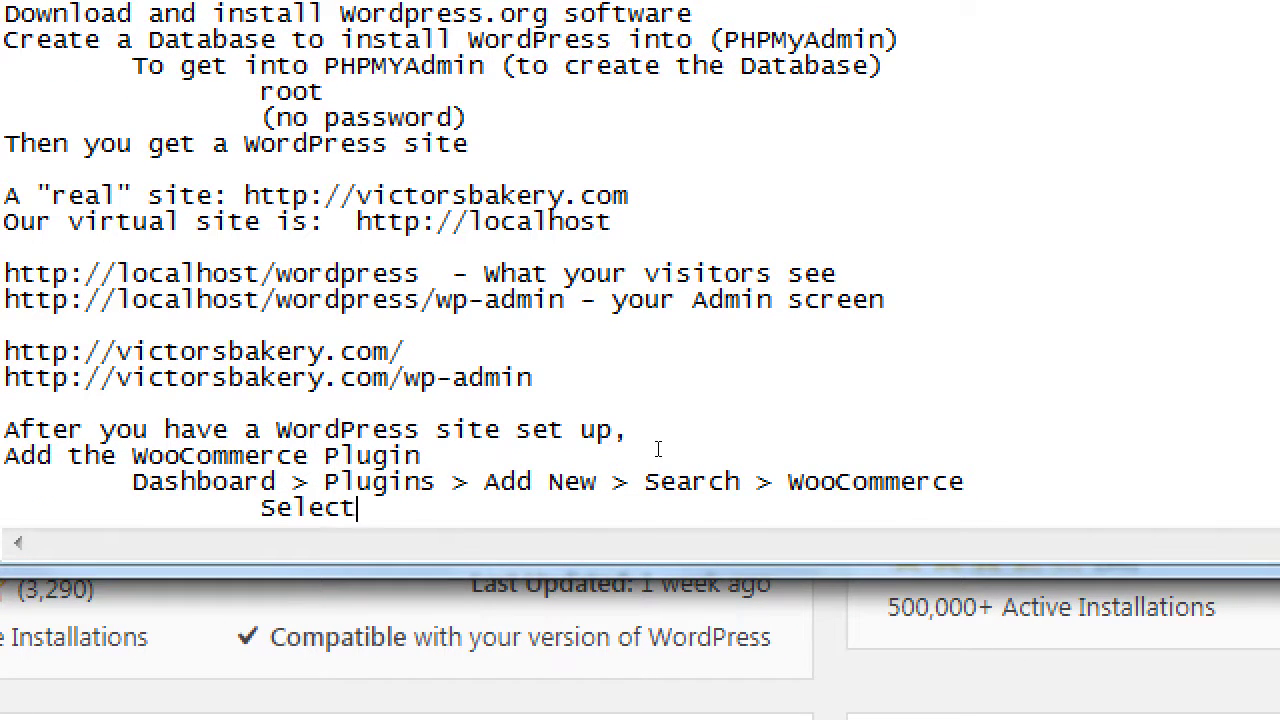
type(" Install. Wait for it to download")
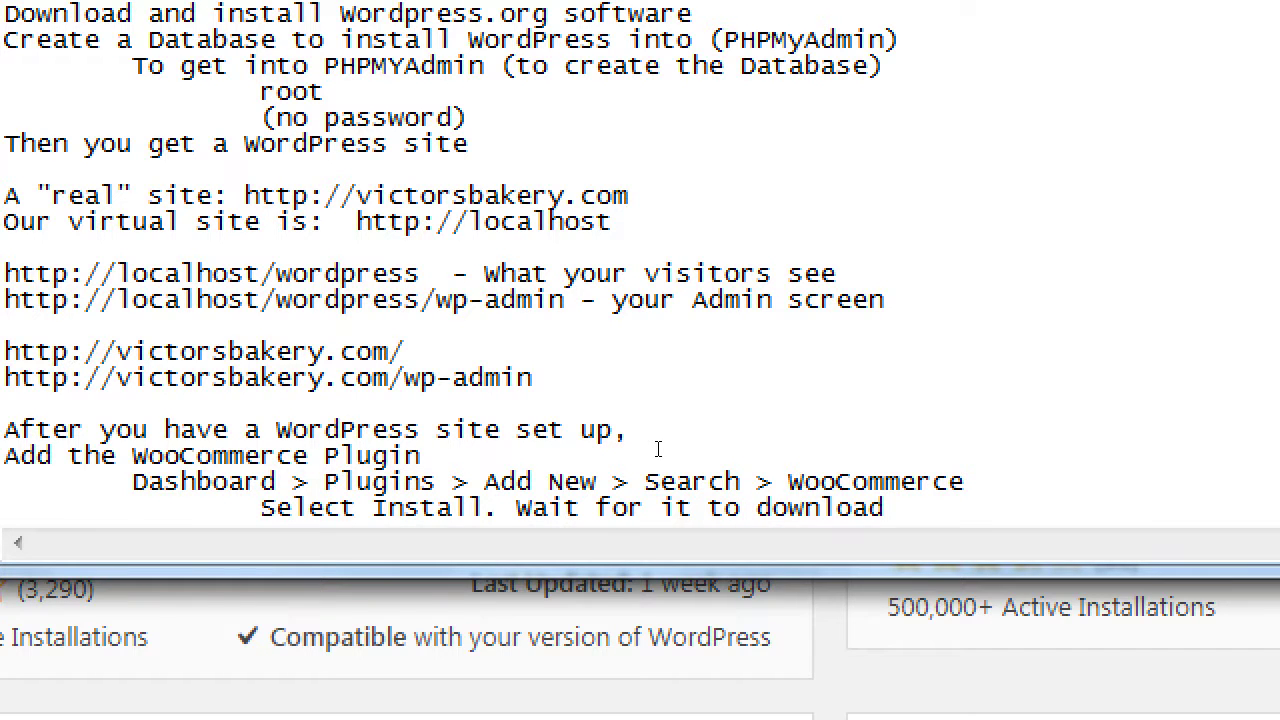
Step: Add the line 'Click Activate, to get all the features' and return to the browser
key("Return")
type("Click Acv")
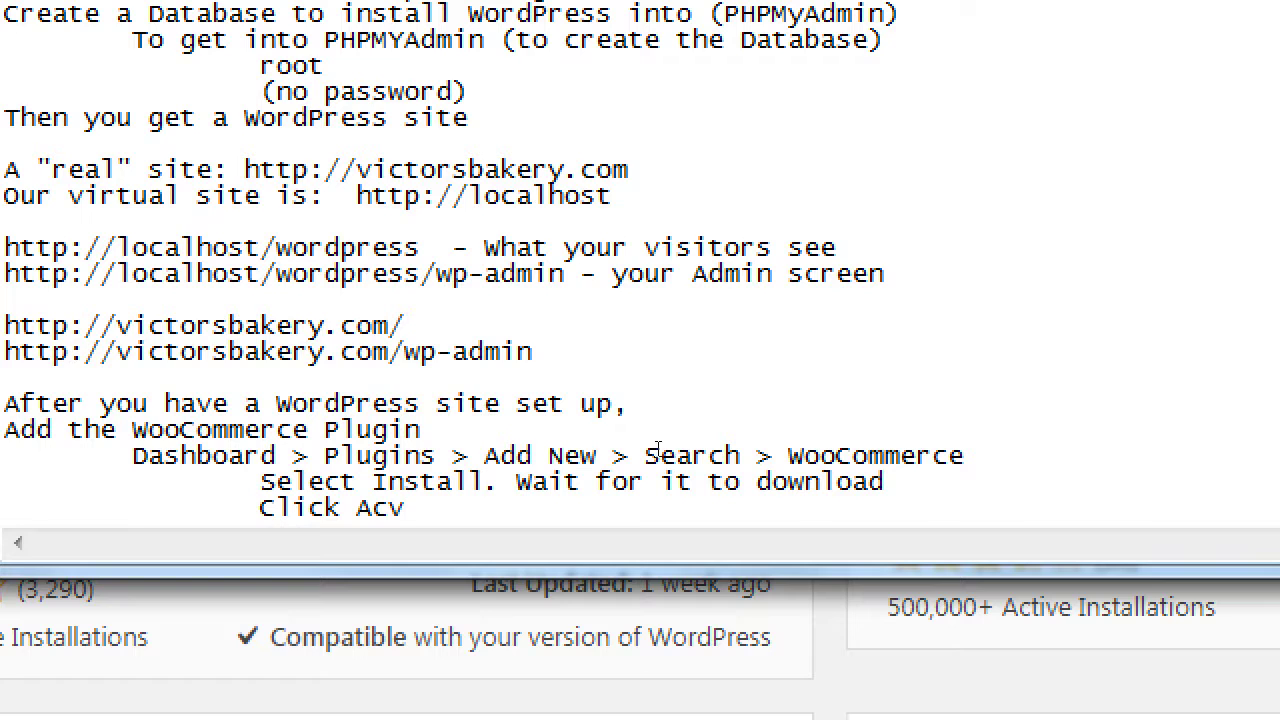
key("BackSpace")
type("tivate, to get all ")
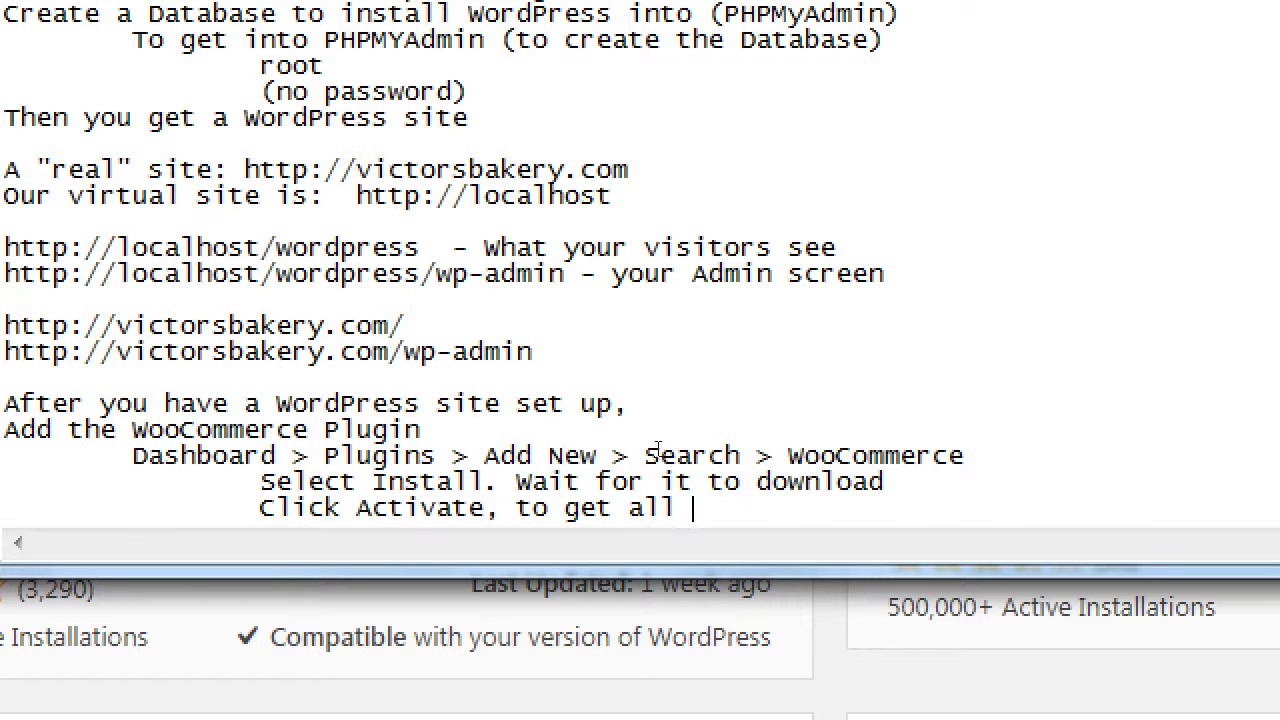
type("the features")
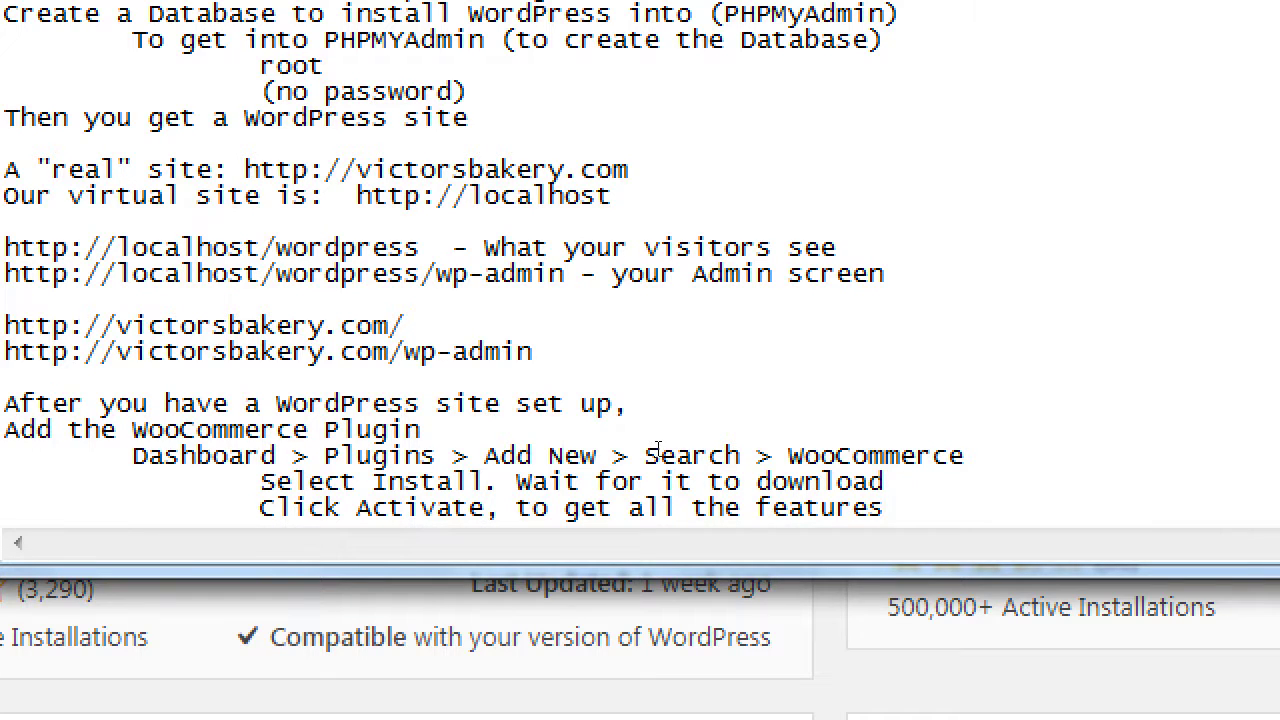
key("super+minus")
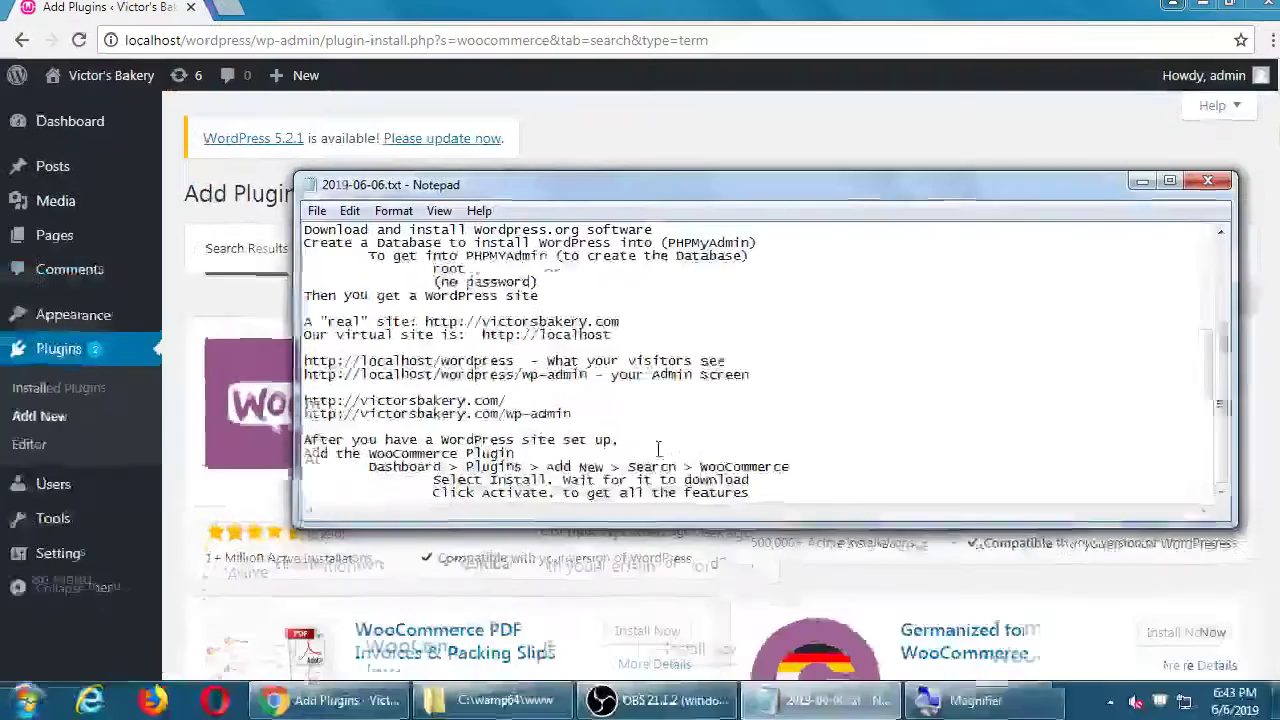
key("alt+Tab")
Step: Activate WooCommerce and look over its Store setup wizard
left_click(645, 368)
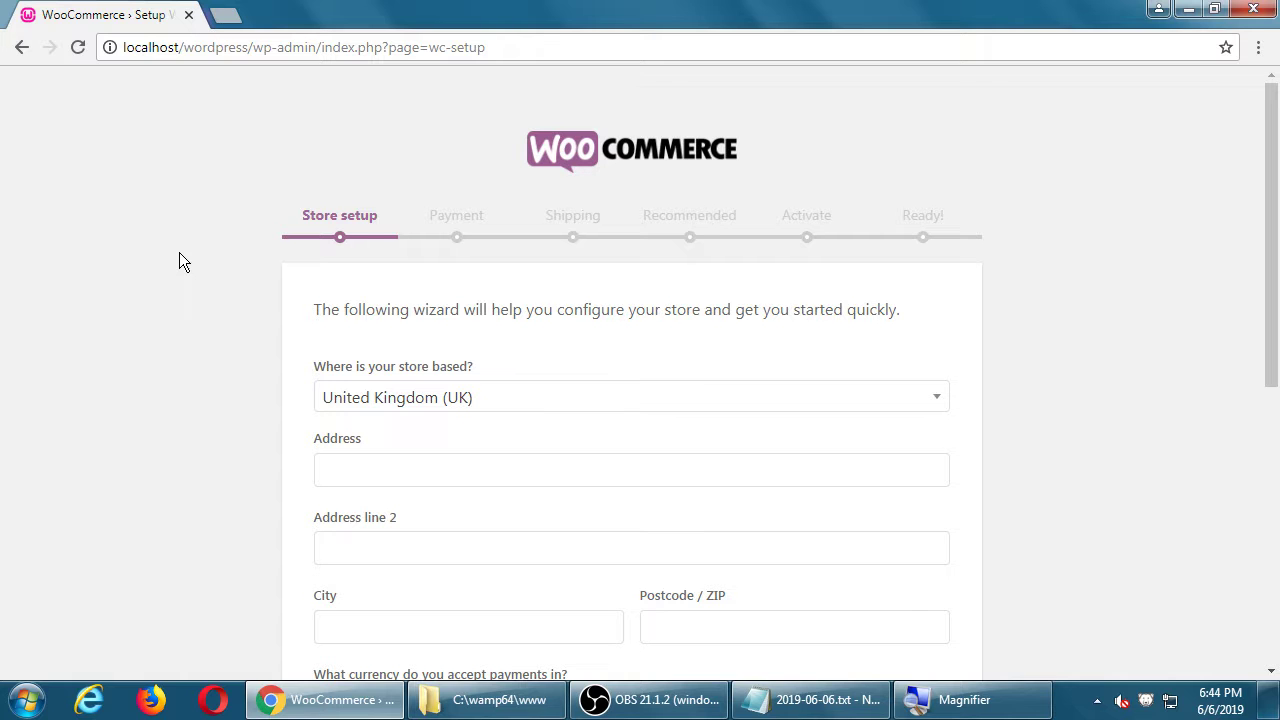
scroll(181, 252, "down", 2)
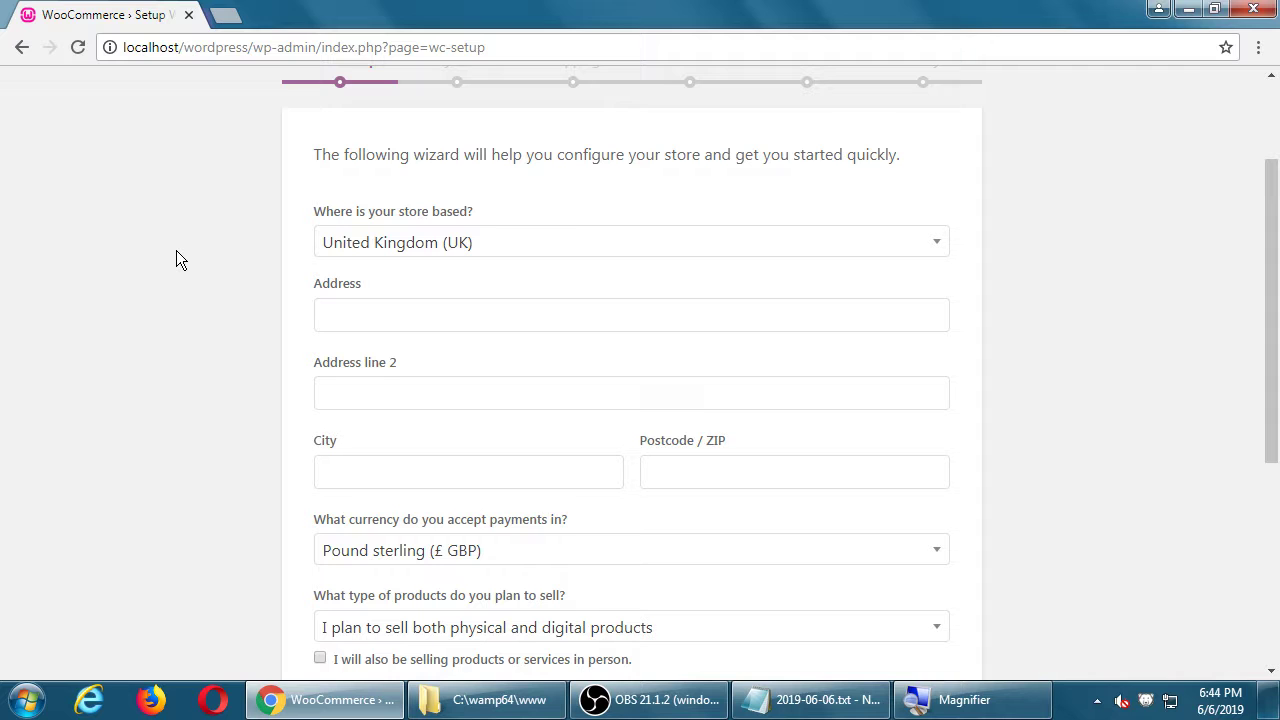
Step: Set the store country to United States (US) and enter a street address and city San Diego
left_click(388, 256)
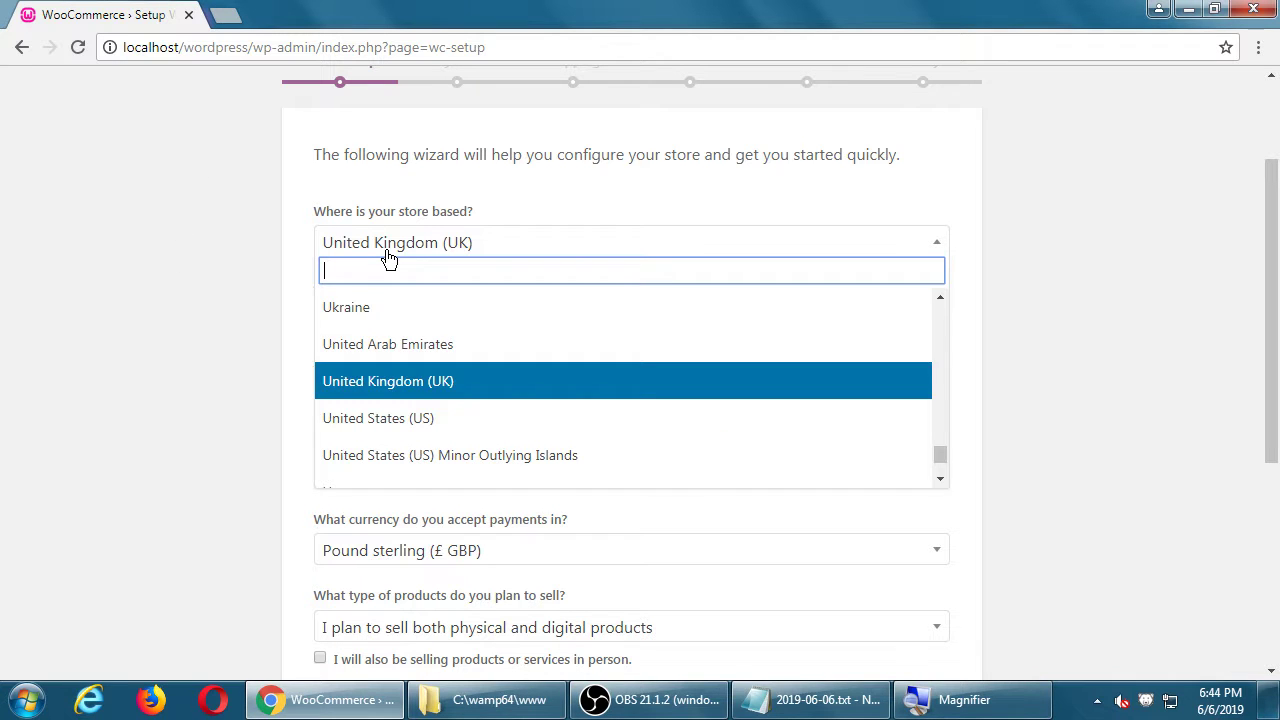
left_click(412, 416)
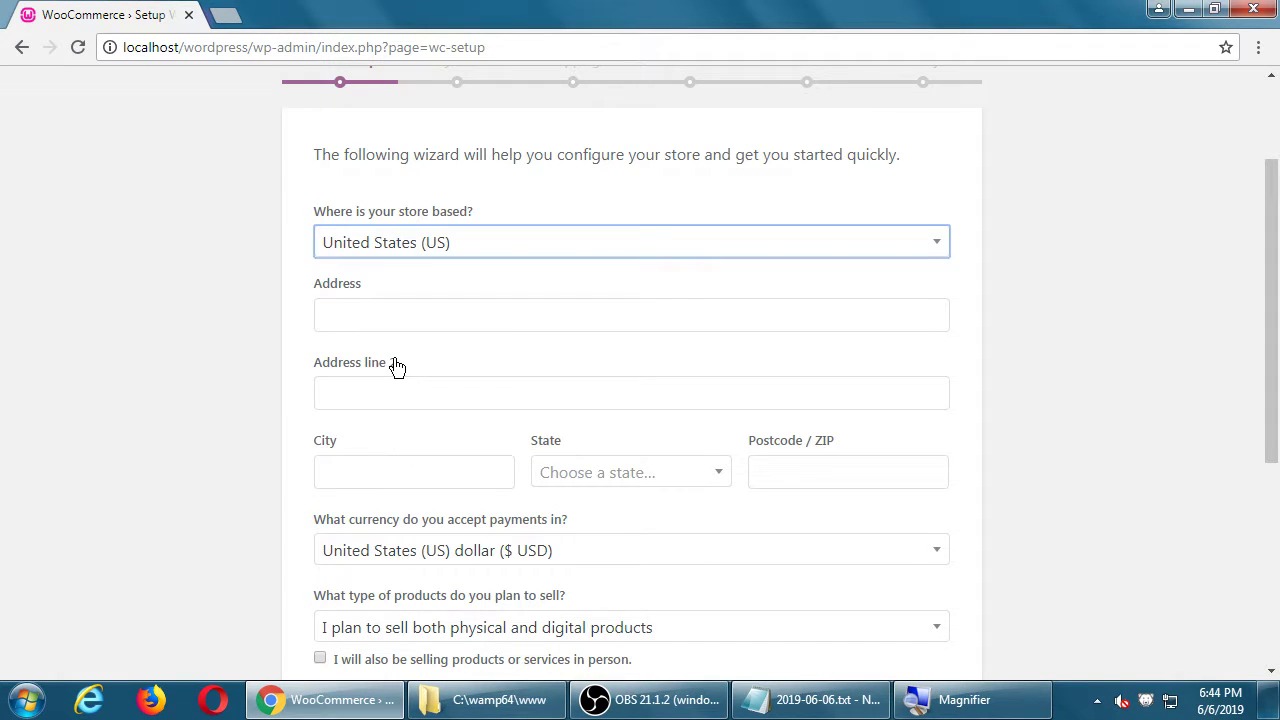
left_click(368, 321)
type("123 Fake ST")
key("Tab")
key("Tab")
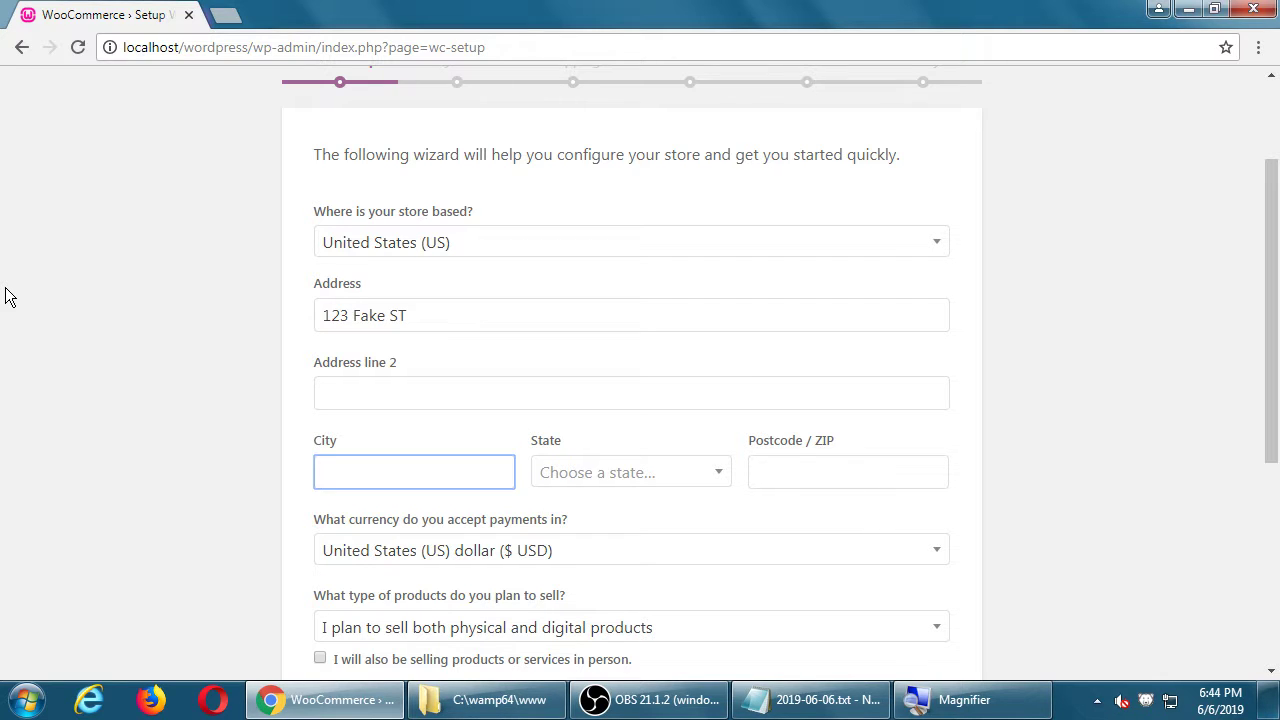
type("San Diego")
Step: Choose California as the state and enter the store's postcode
key("Tab")
type("ca")
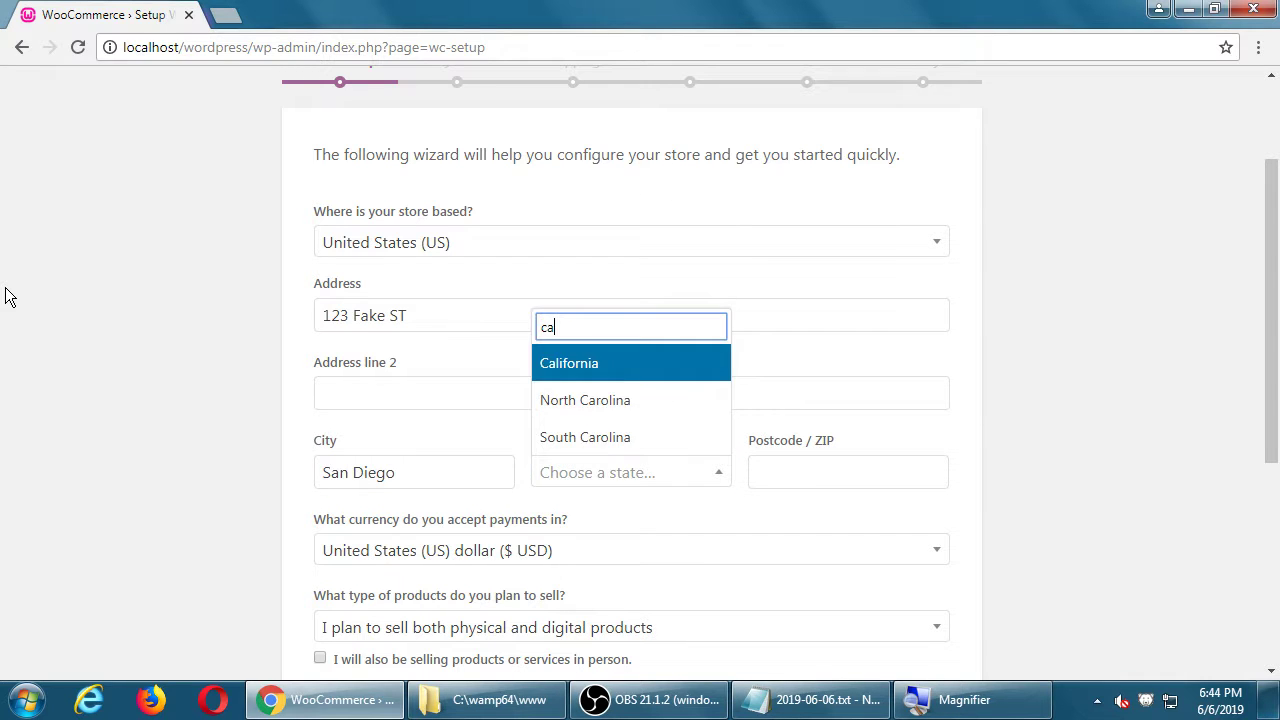
key("Return")
type("91919")
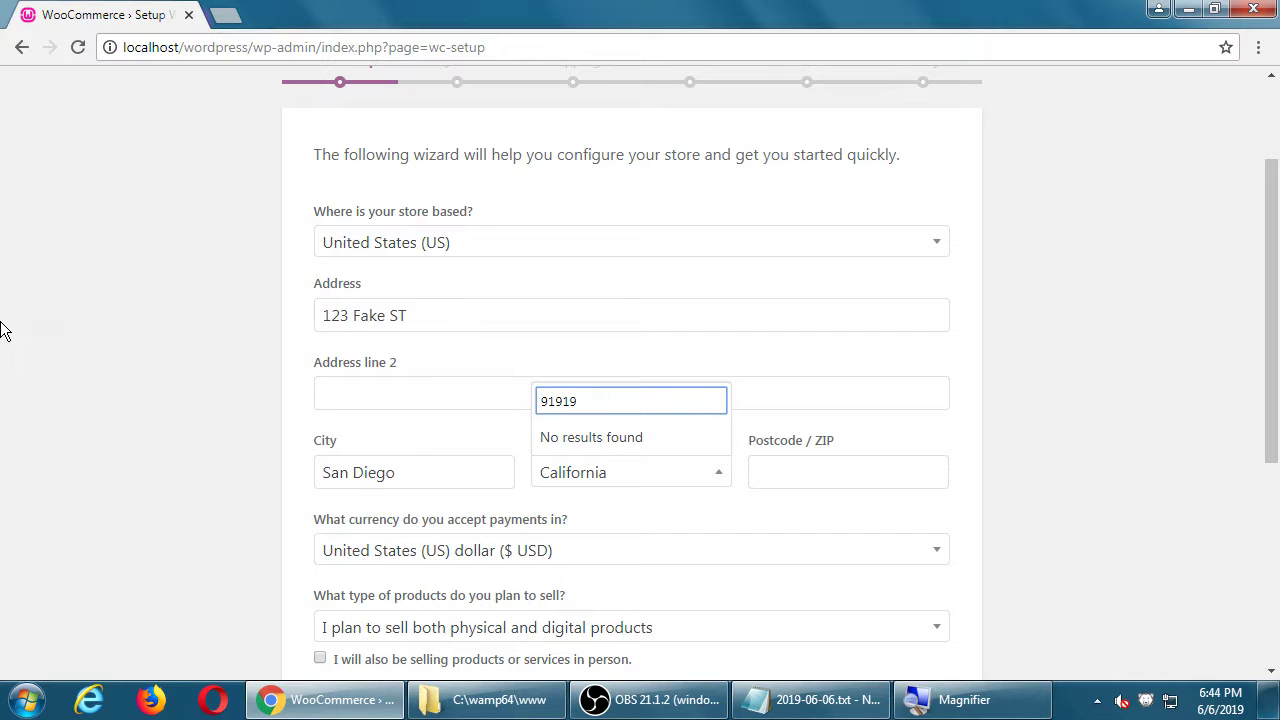
key("Escape")
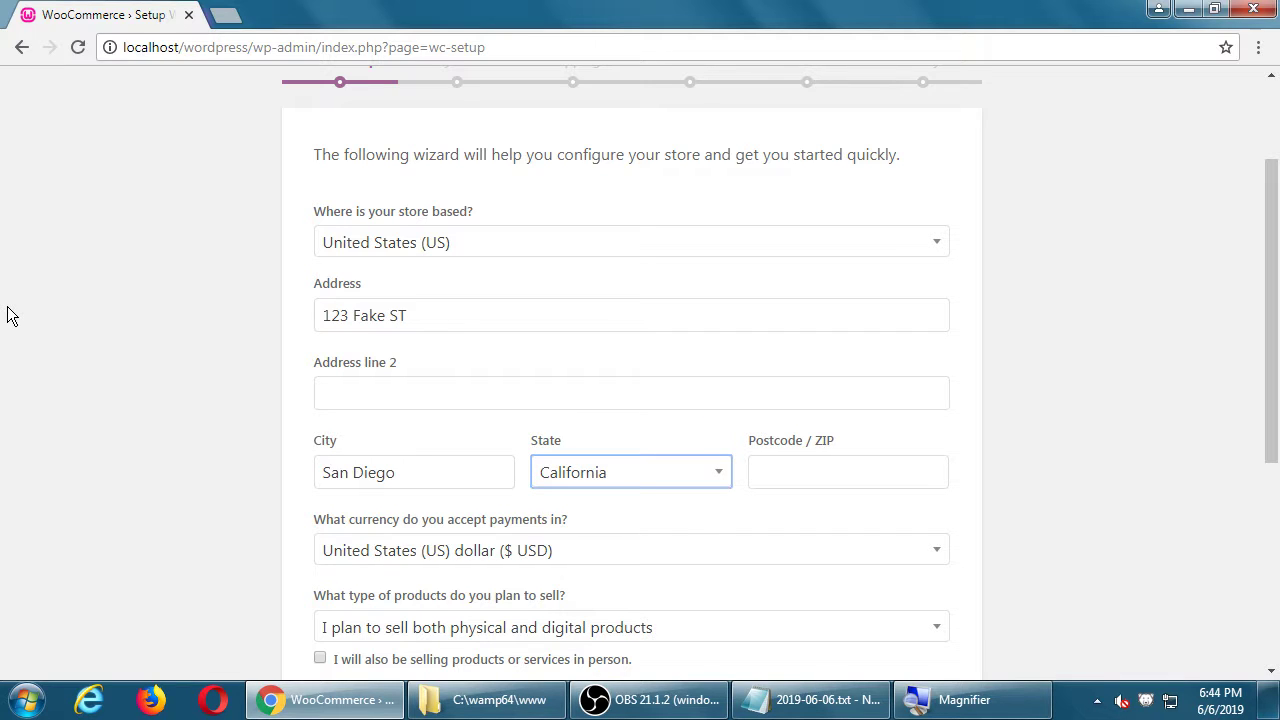
Step: Set the product type to selling both physical and digital products
scroll(8, 316, "down", 2)
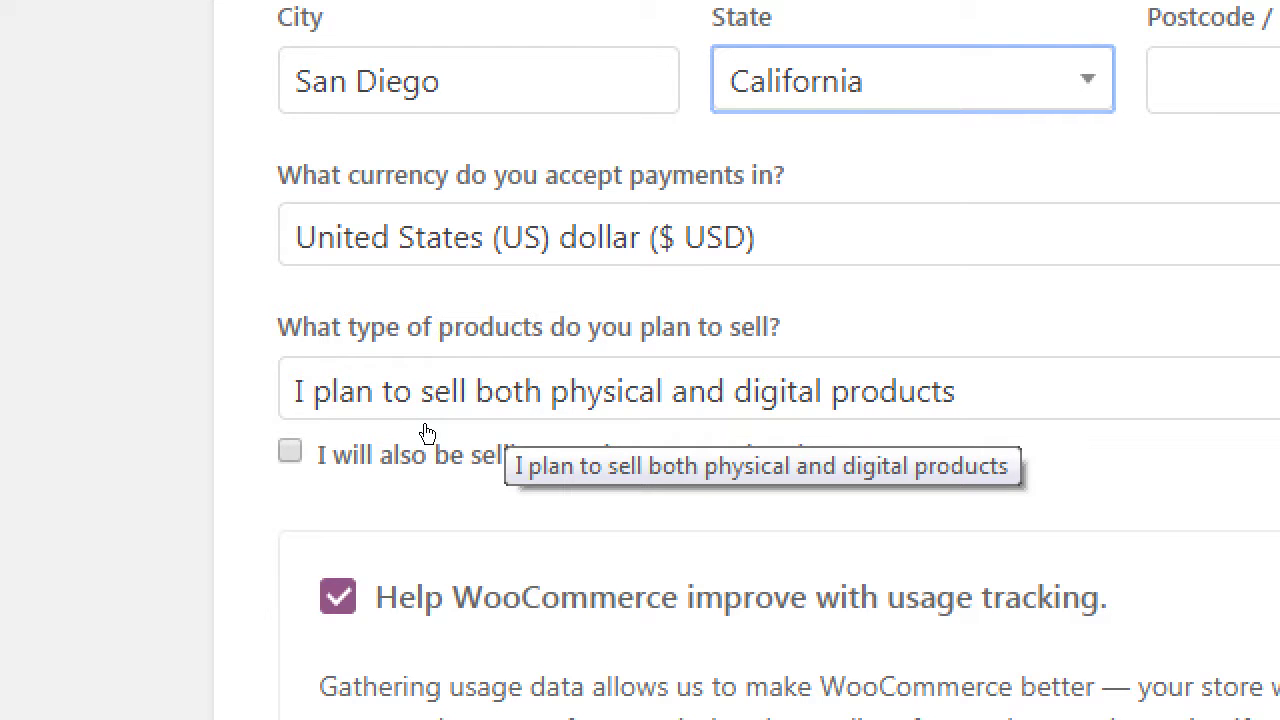
left_click(426, 430)
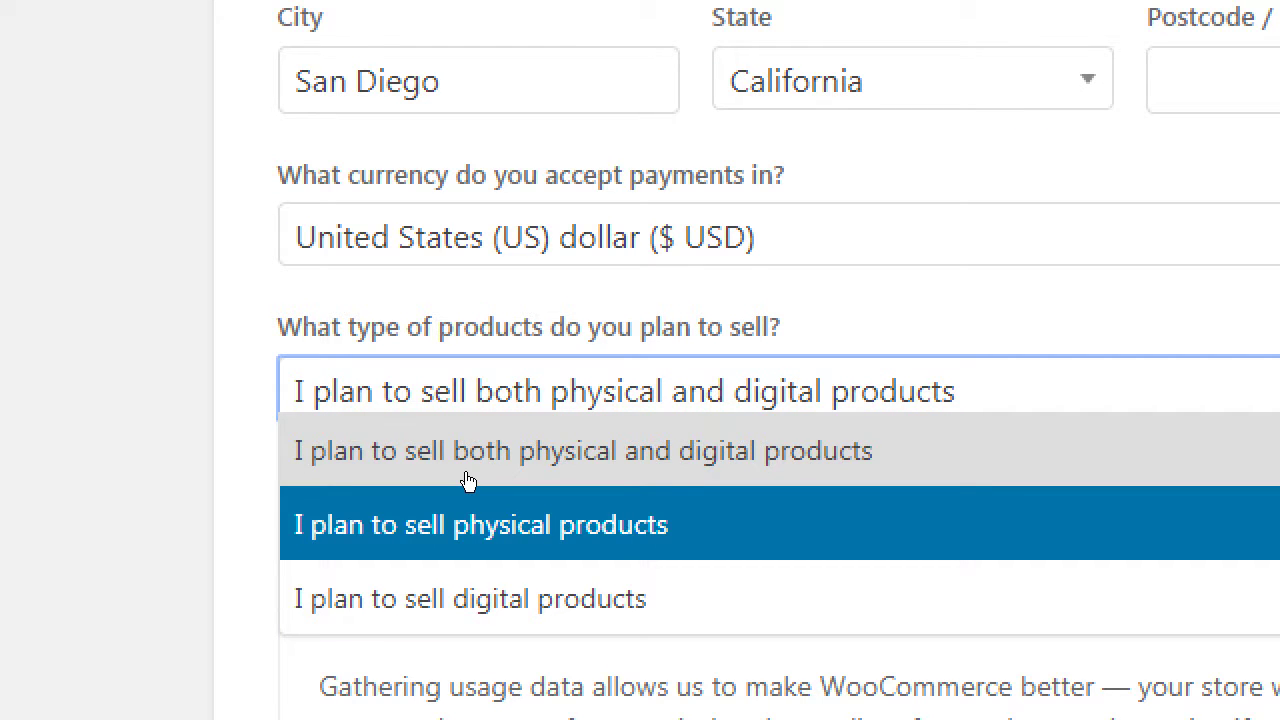
left_click(160, 460)
left_click(363, 402)
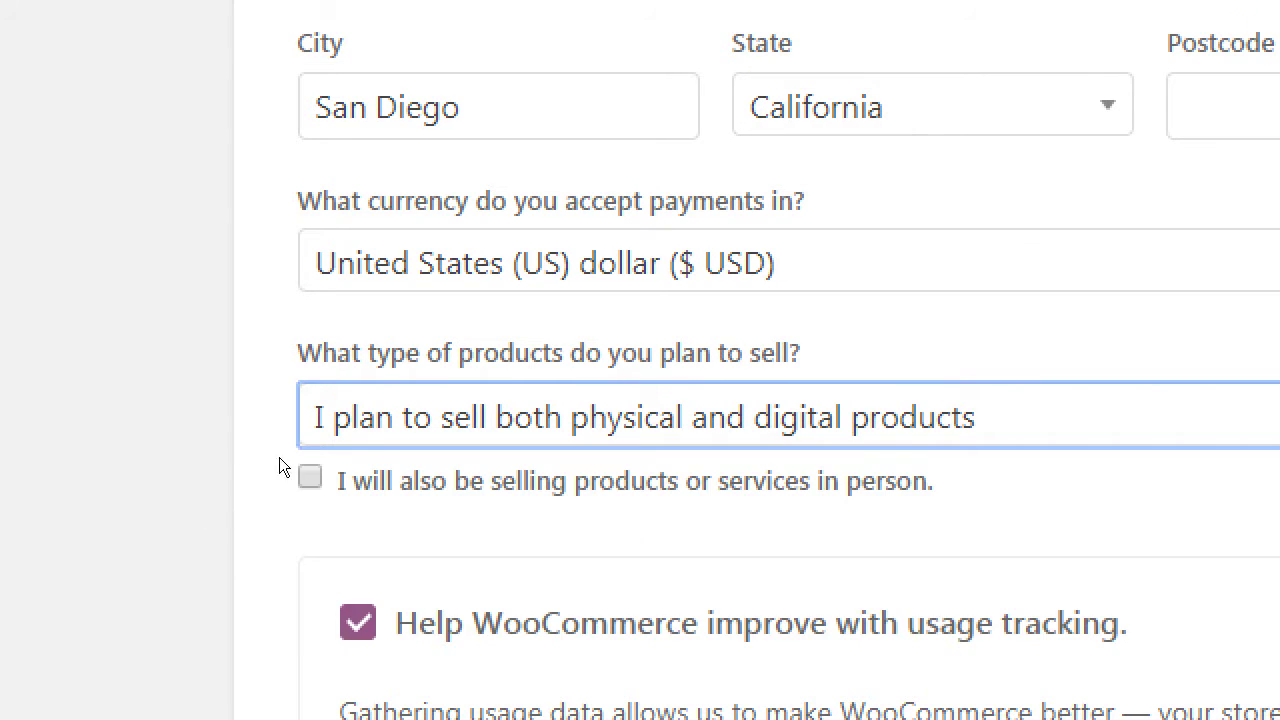
key("Return")
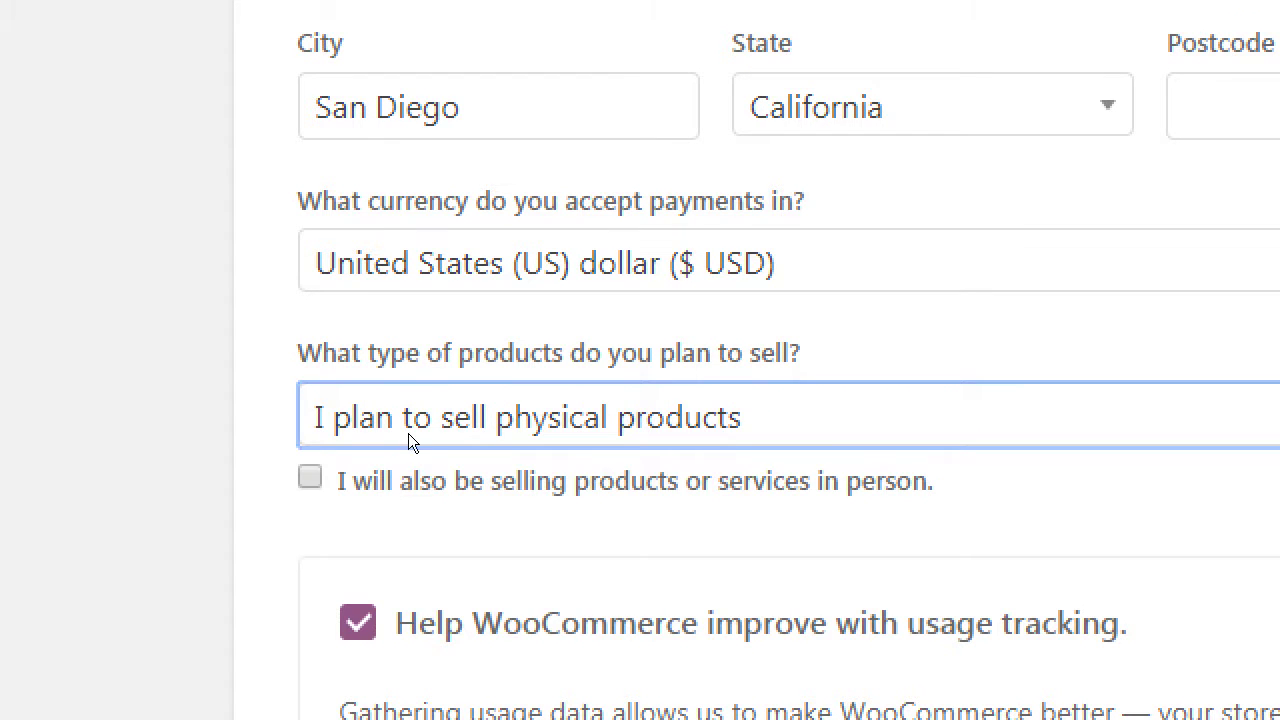
left_click(430, 428)
key("Down")
key("Return")
left_click(467, 428)
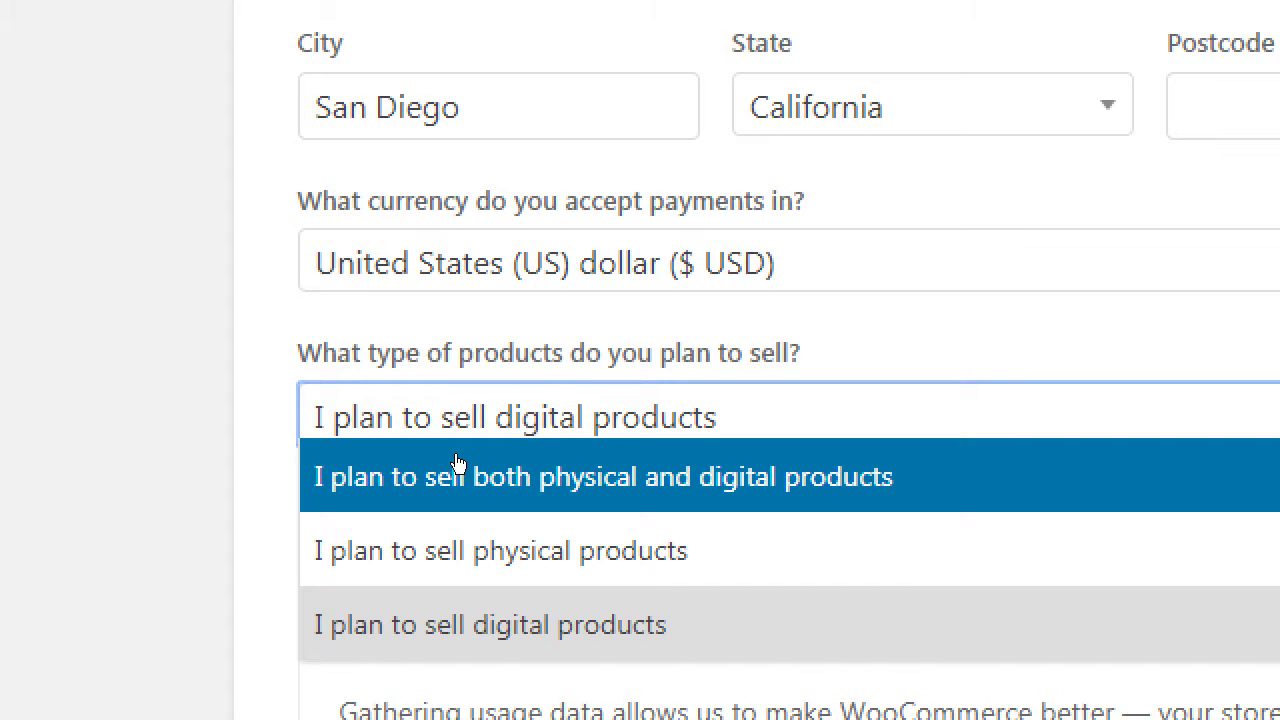
left_click(457, 460)
left_click(241, 463)
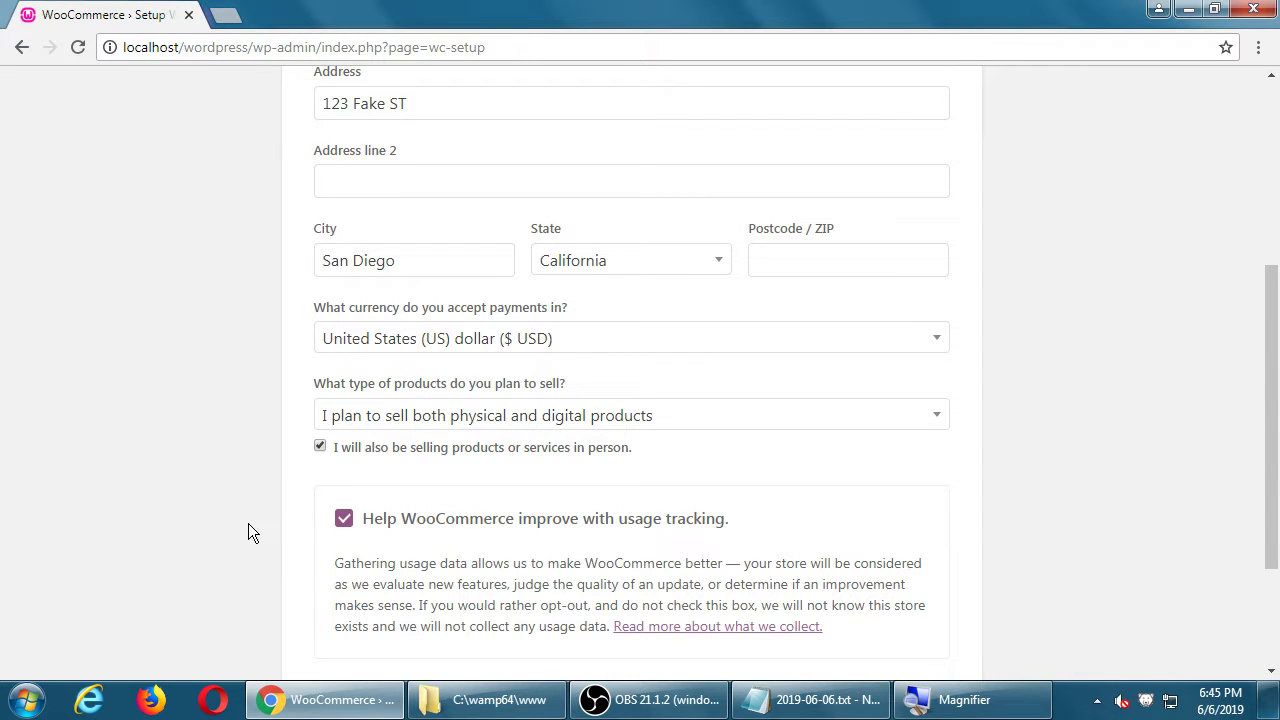
Step: Tick in-person selling and untick 'Help WooCommerce improve with usage tracking'
scroll(250, 525, "down", 2)
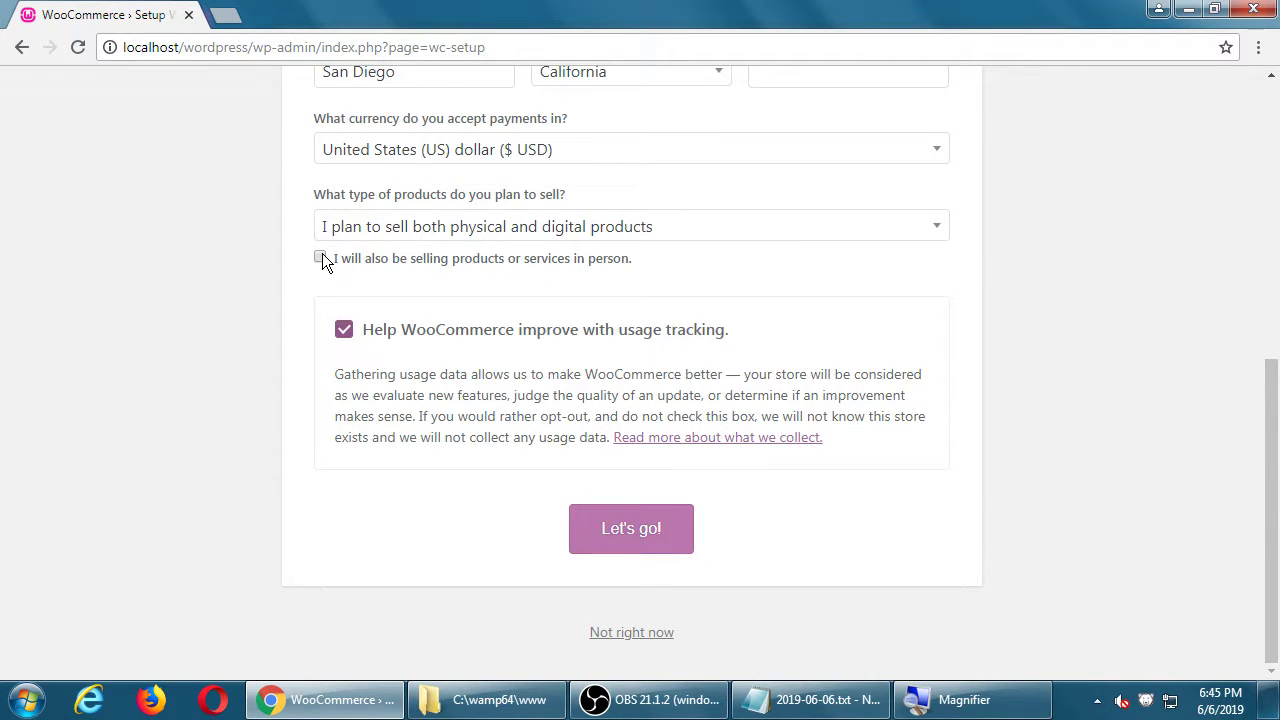
key("Tab")
left_click(344, 329)
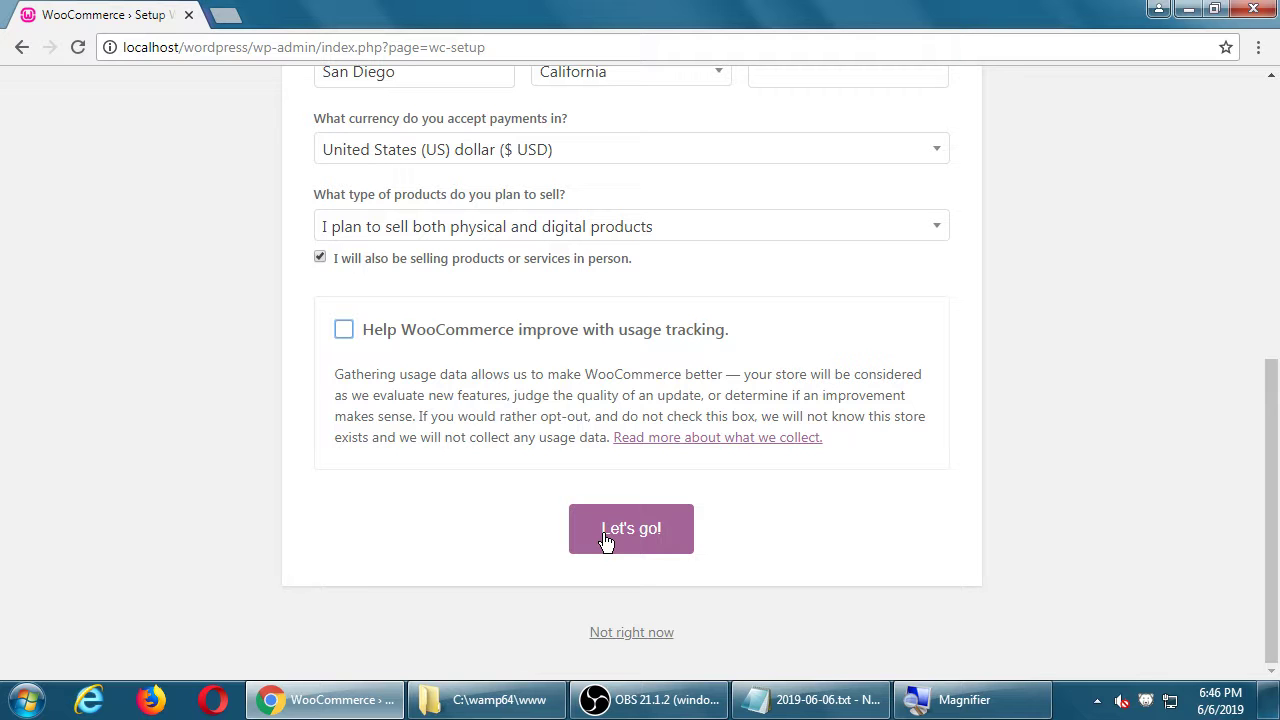
scroll(606, 540, "up", 5)
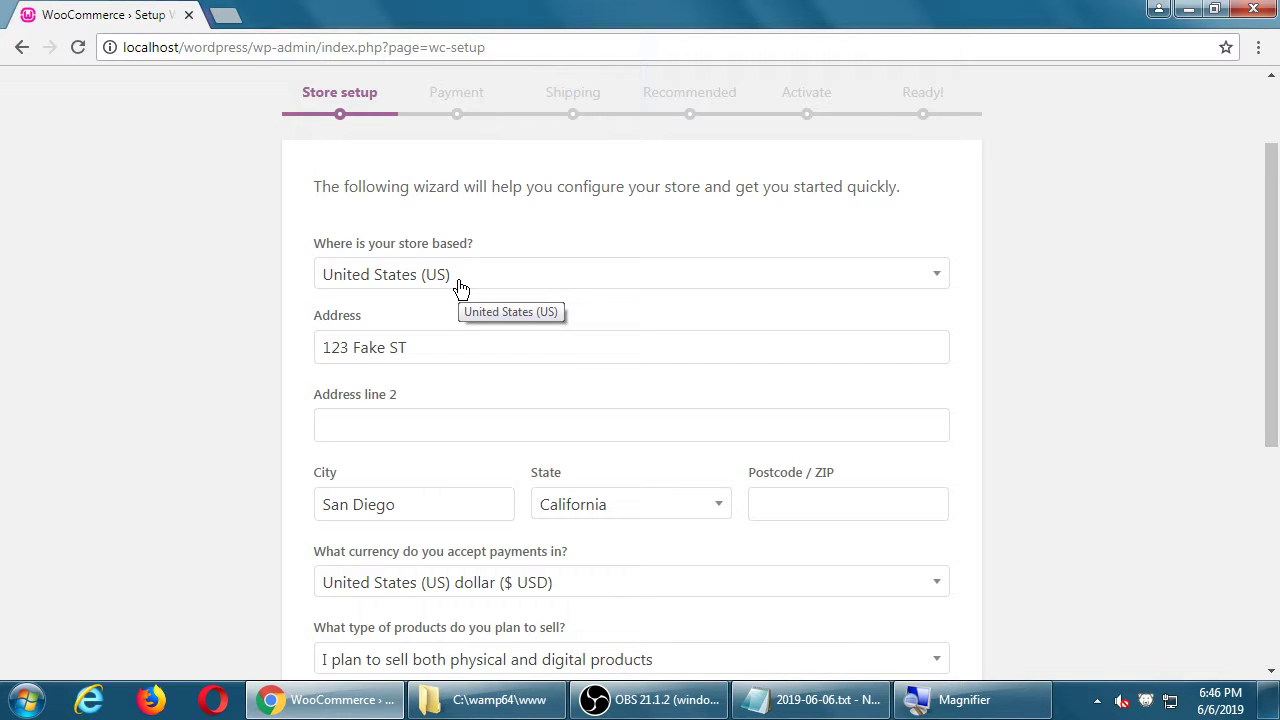
scroll(117, 420, "down", 5)
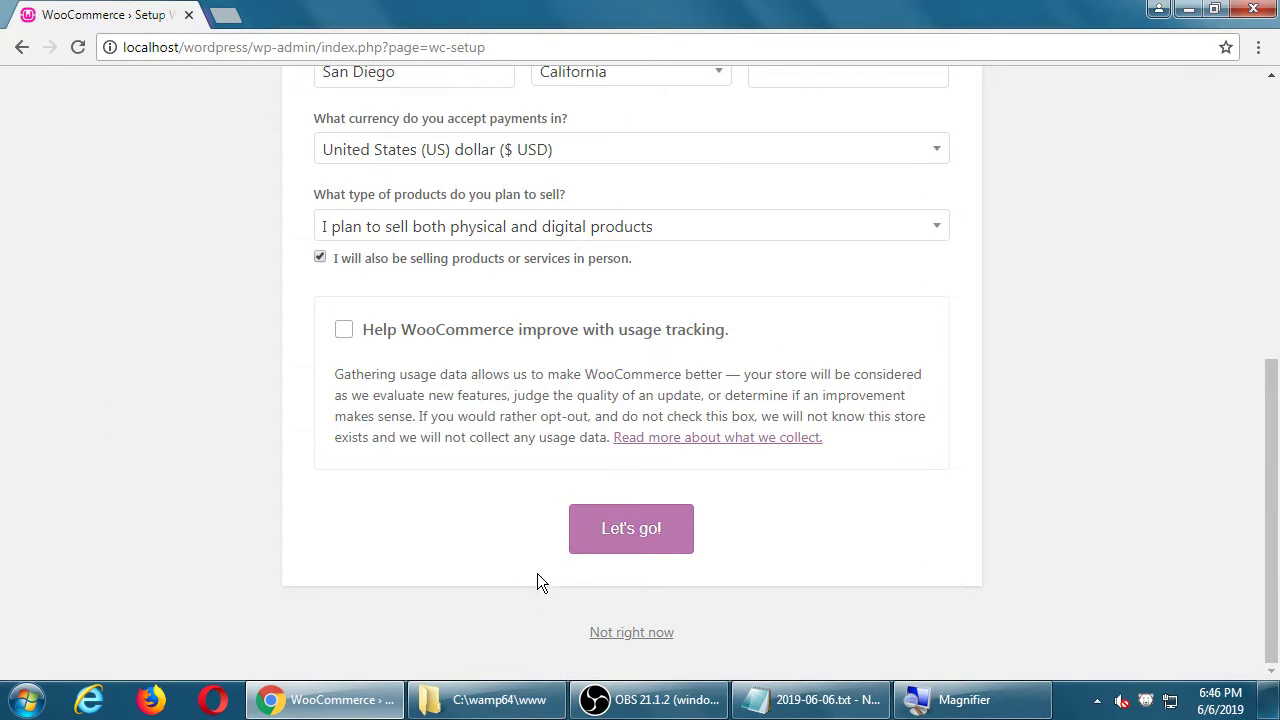
Step: Fill in postcode 91919 for the store and resubmit the store details
left_click(612, 541)
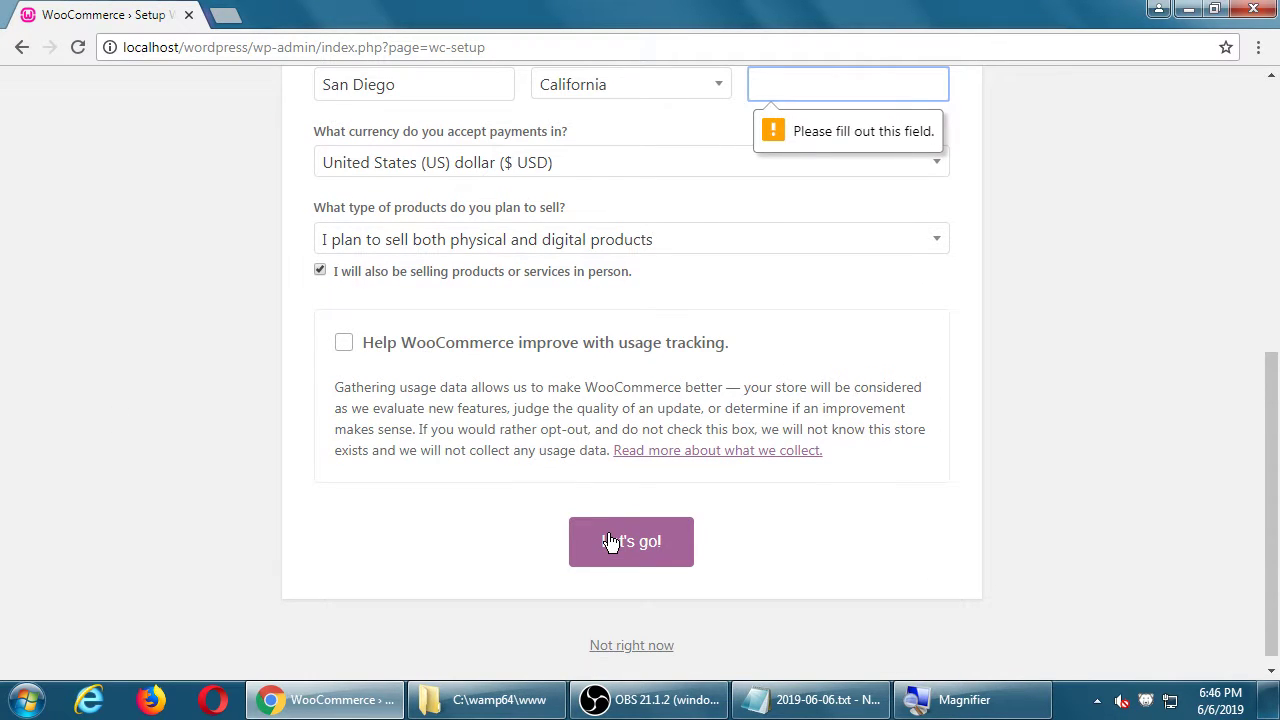
scroll(941, 317, "up", 2)
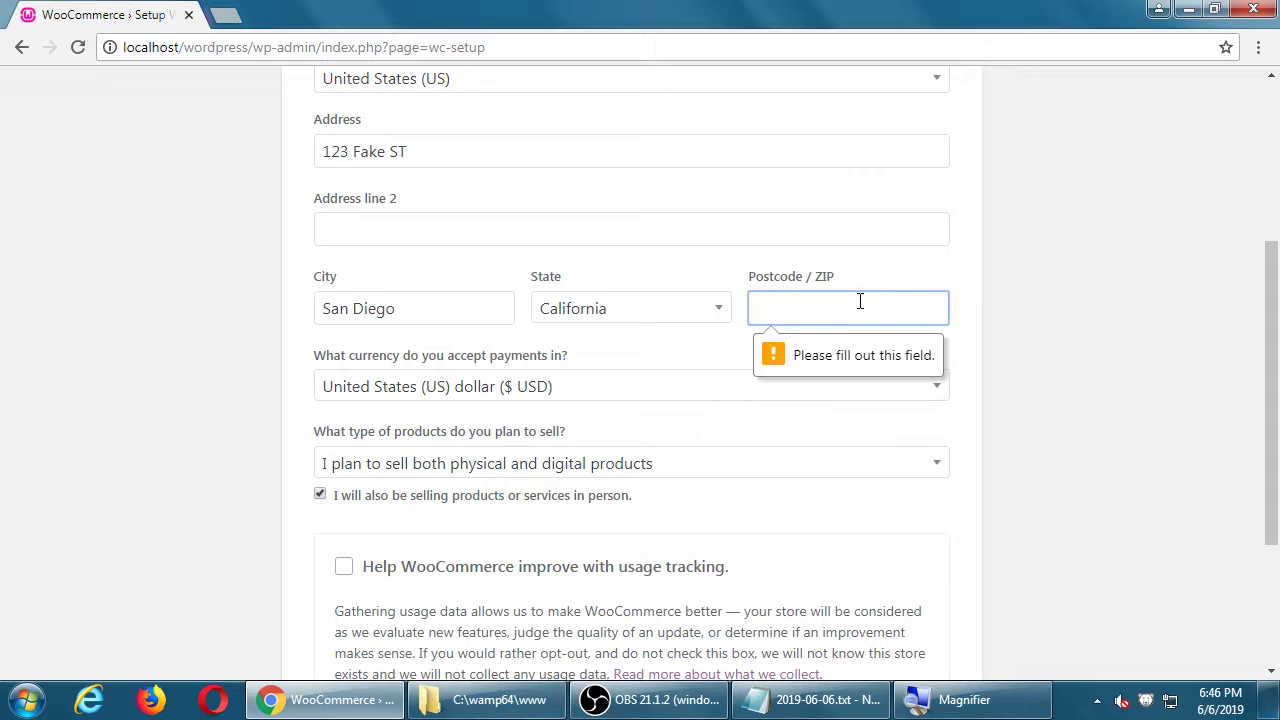
type("91914")
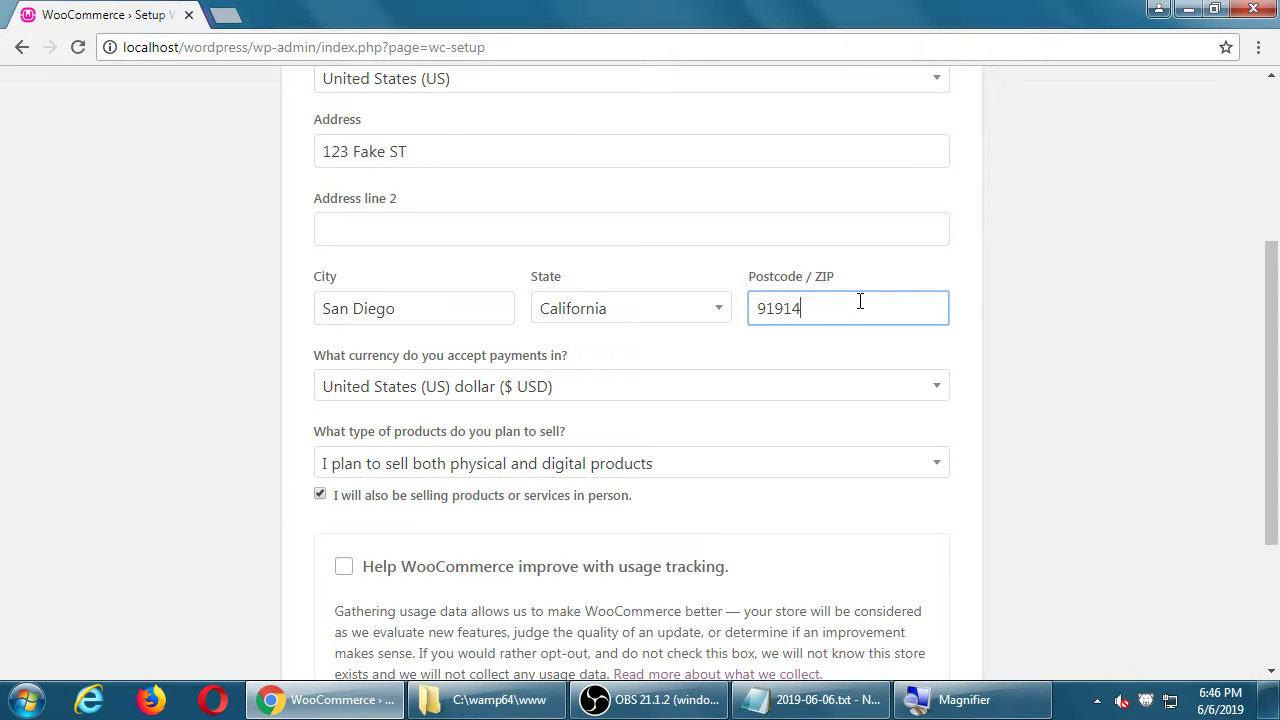
key("BackSpace")
type("9")
left_click(1038, 346)
scroll(1040, 400, "down", 2)
left_click(600, 532)
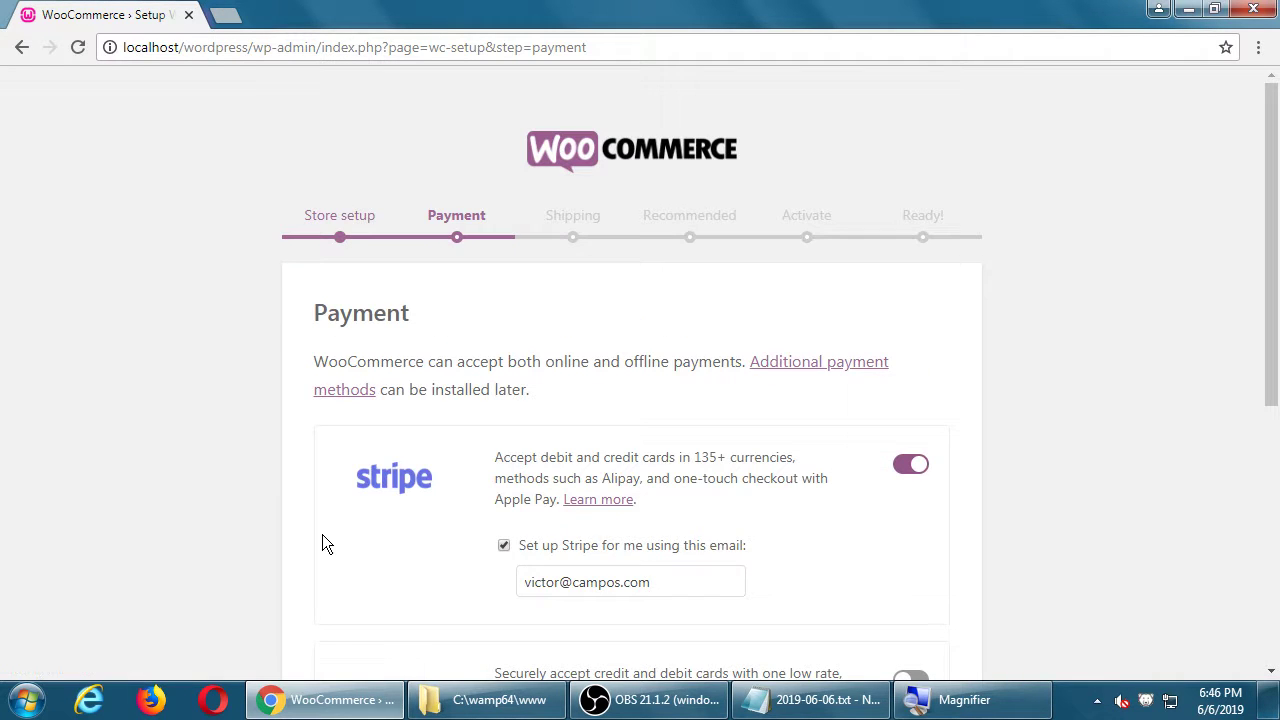
Step: Turn Stripe off and PayPal on, then accept the payment choices
scroll(229, 487, "down", 1)
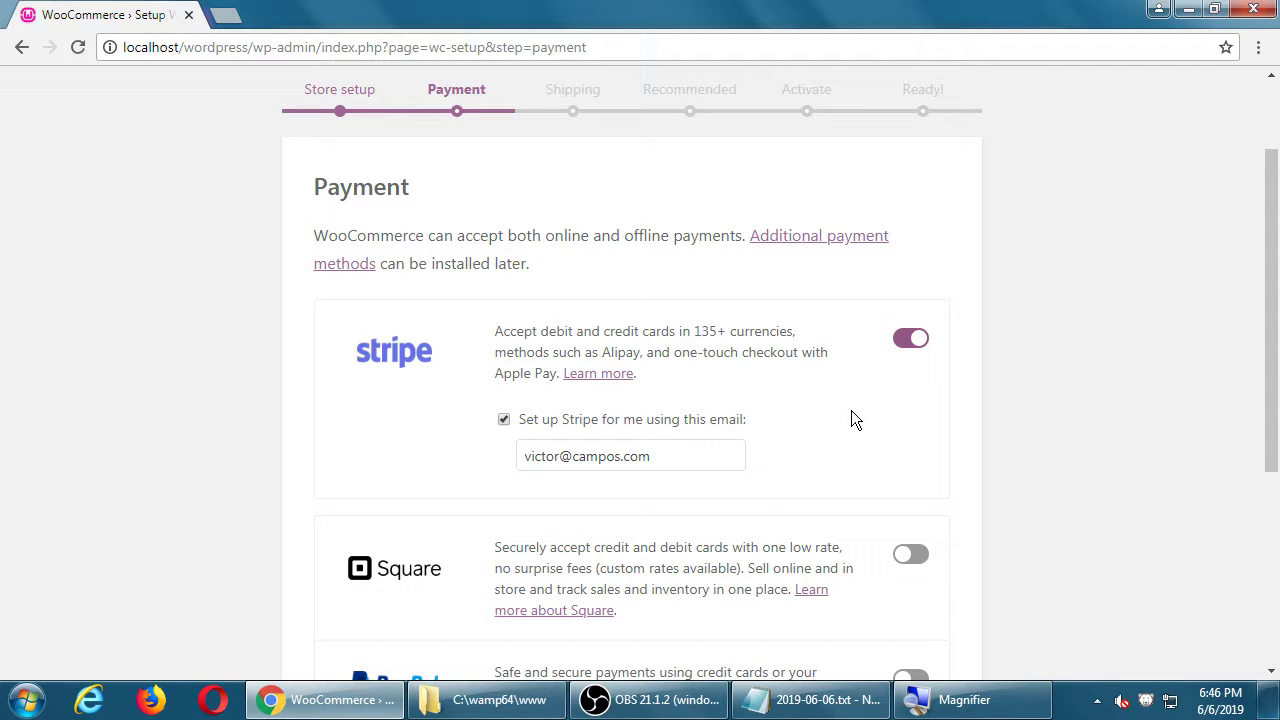
left_click(910, 338)
scroll(994, 455, "down", 2)
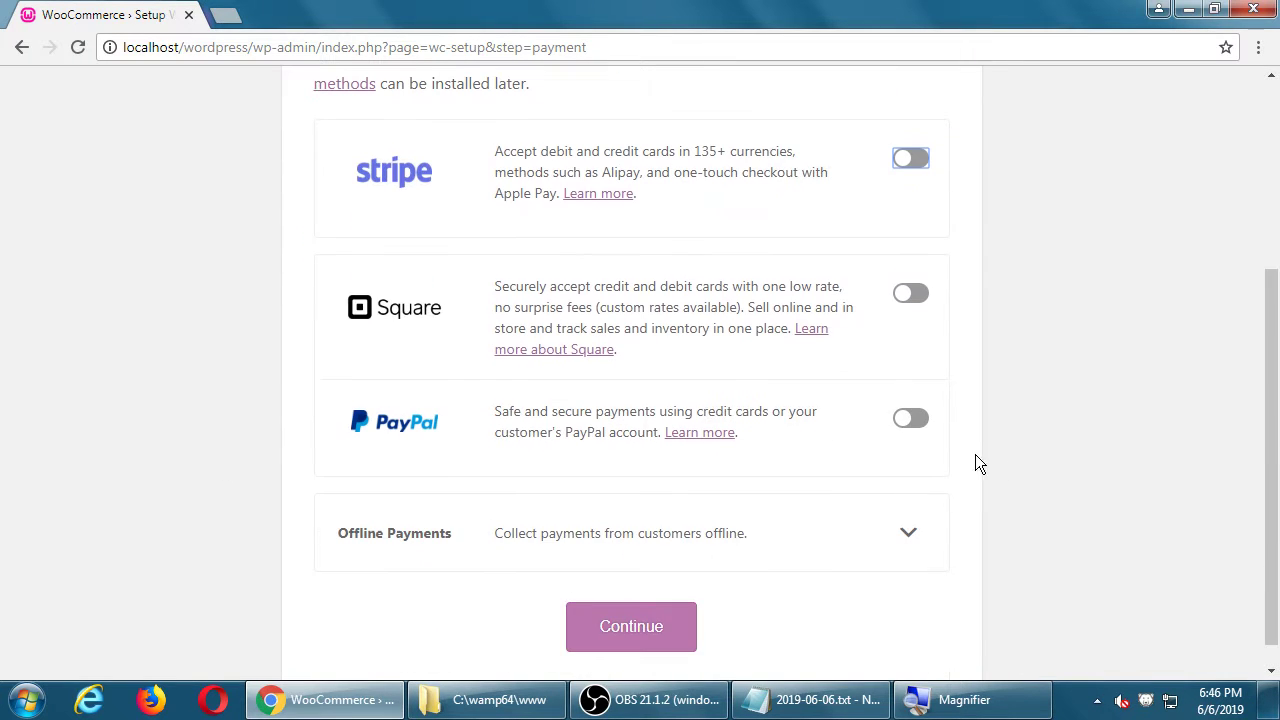
left_click(910, 419)
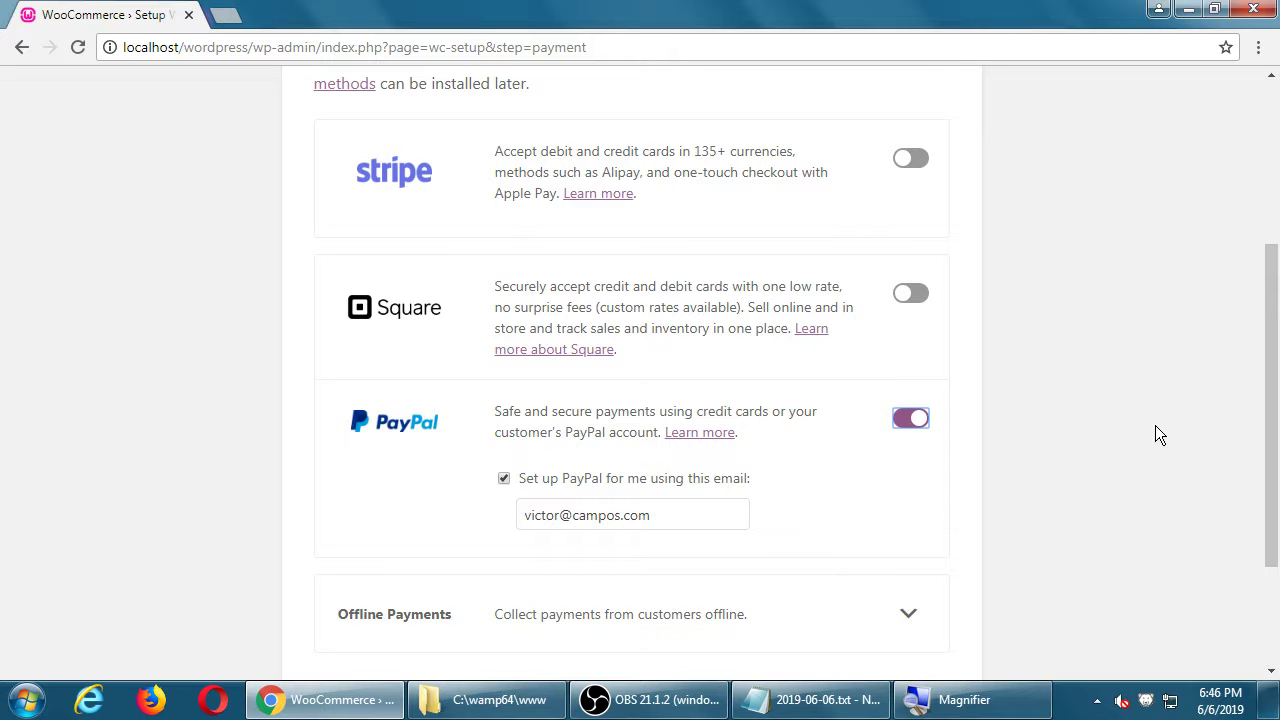
scroll(1182, 360, "down", 2)
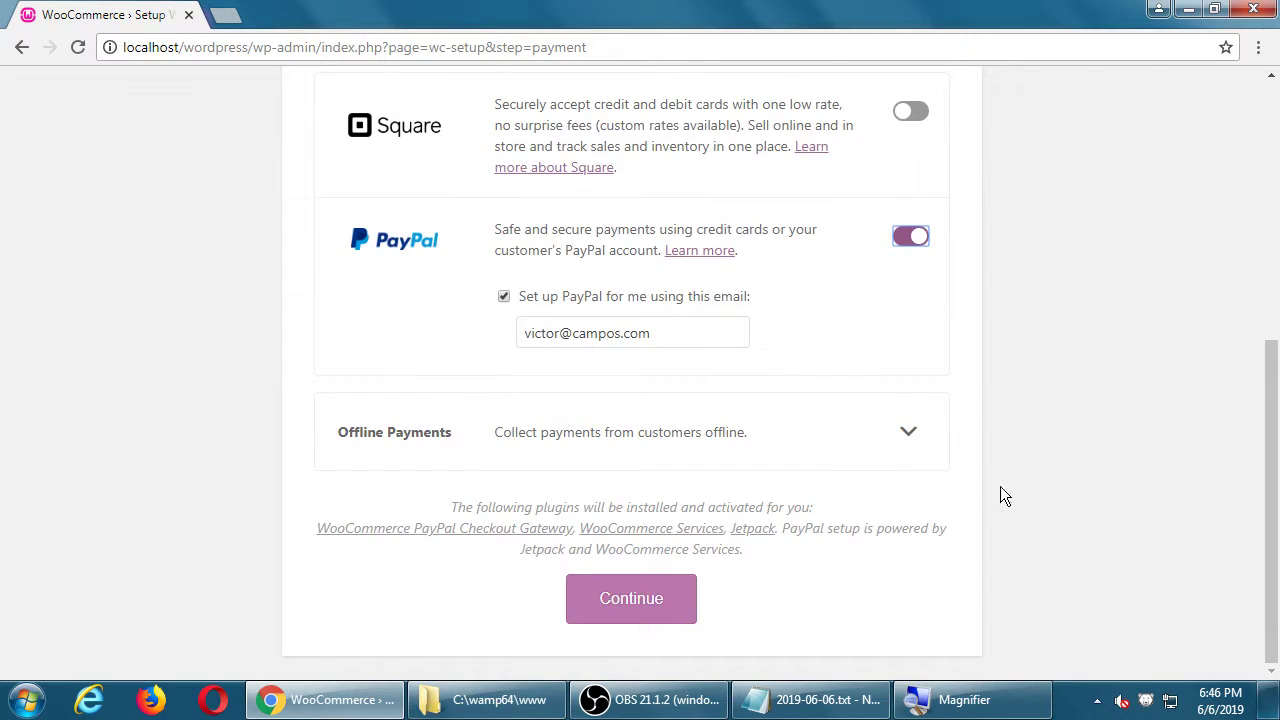
left_click(659, 599)
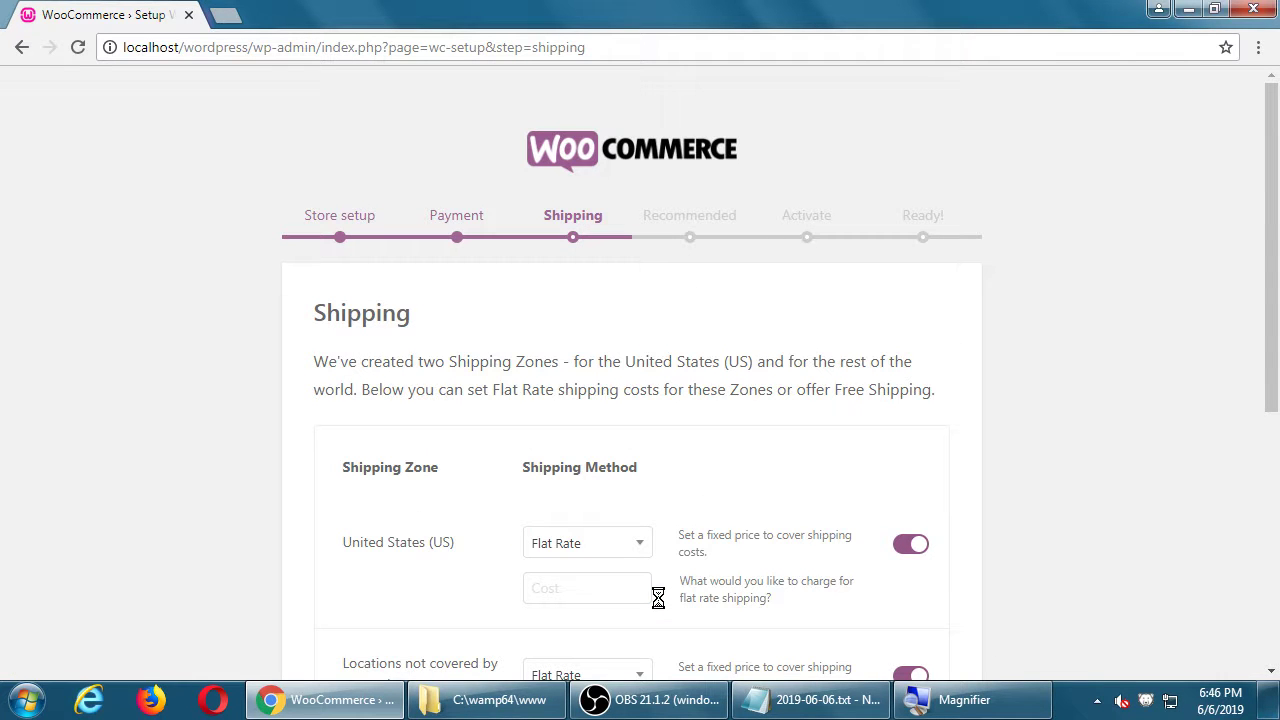
Step: Review the shipping zones, try to continue, and dismiss the missing-cost warning
scroll(234, 420, "down", 3)
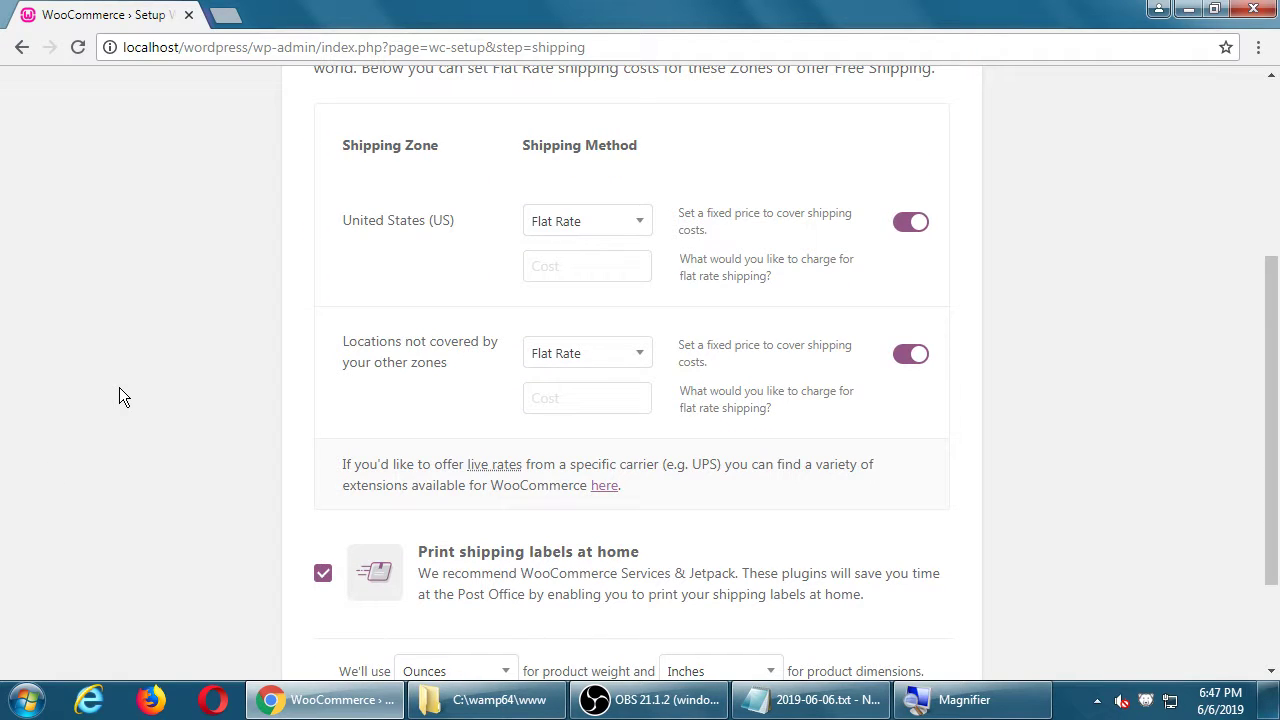
scroll(119, 388, "down", 2)
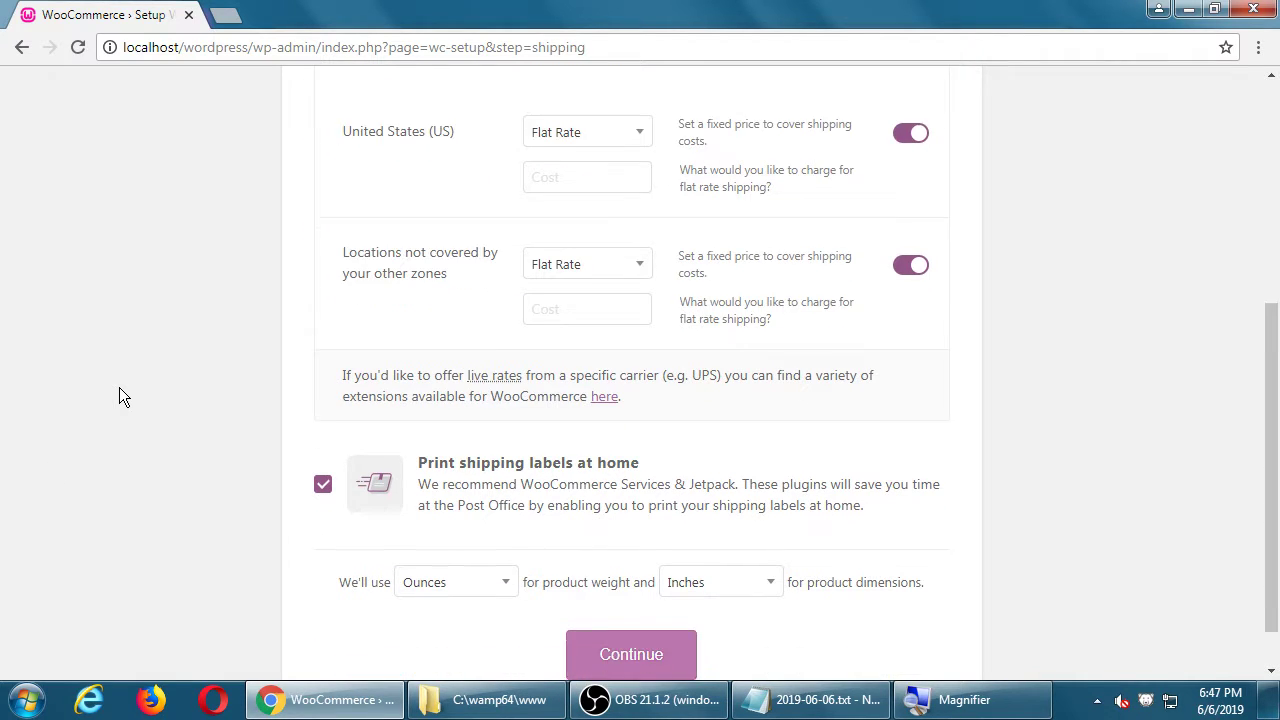
scroll(640, 445, "up", 5)
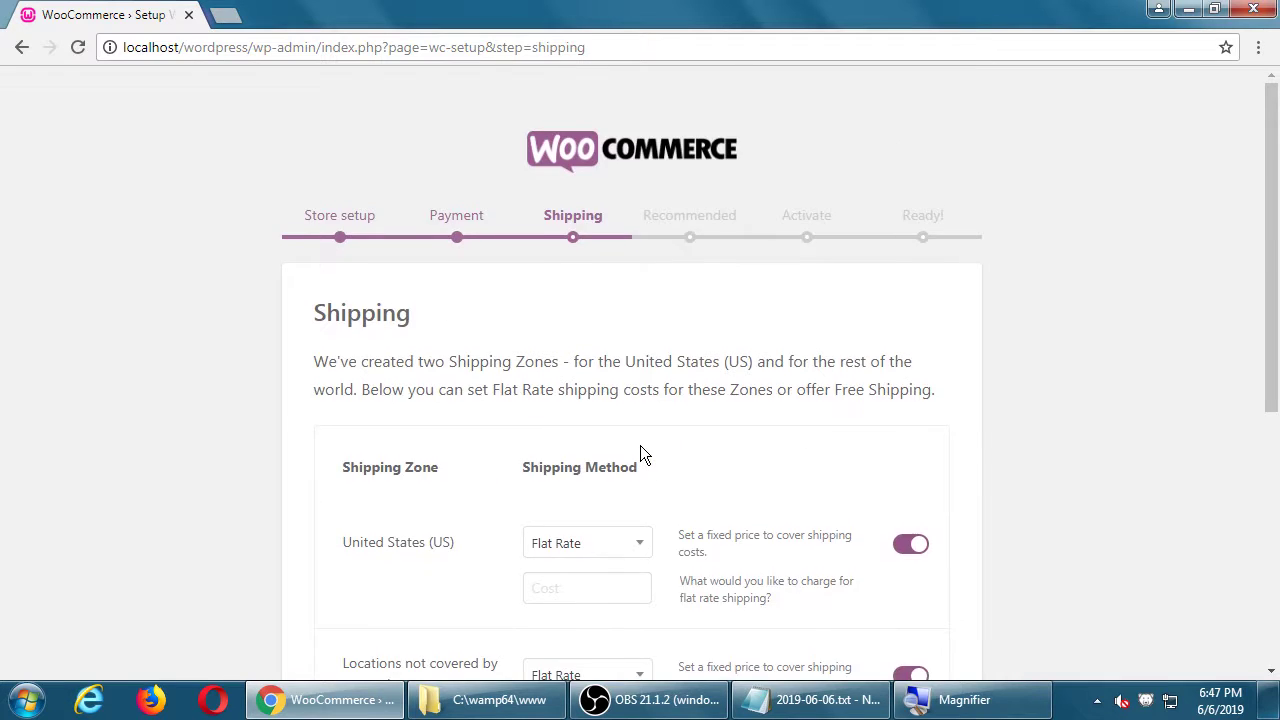
scroll(640, 445, "down", 5)
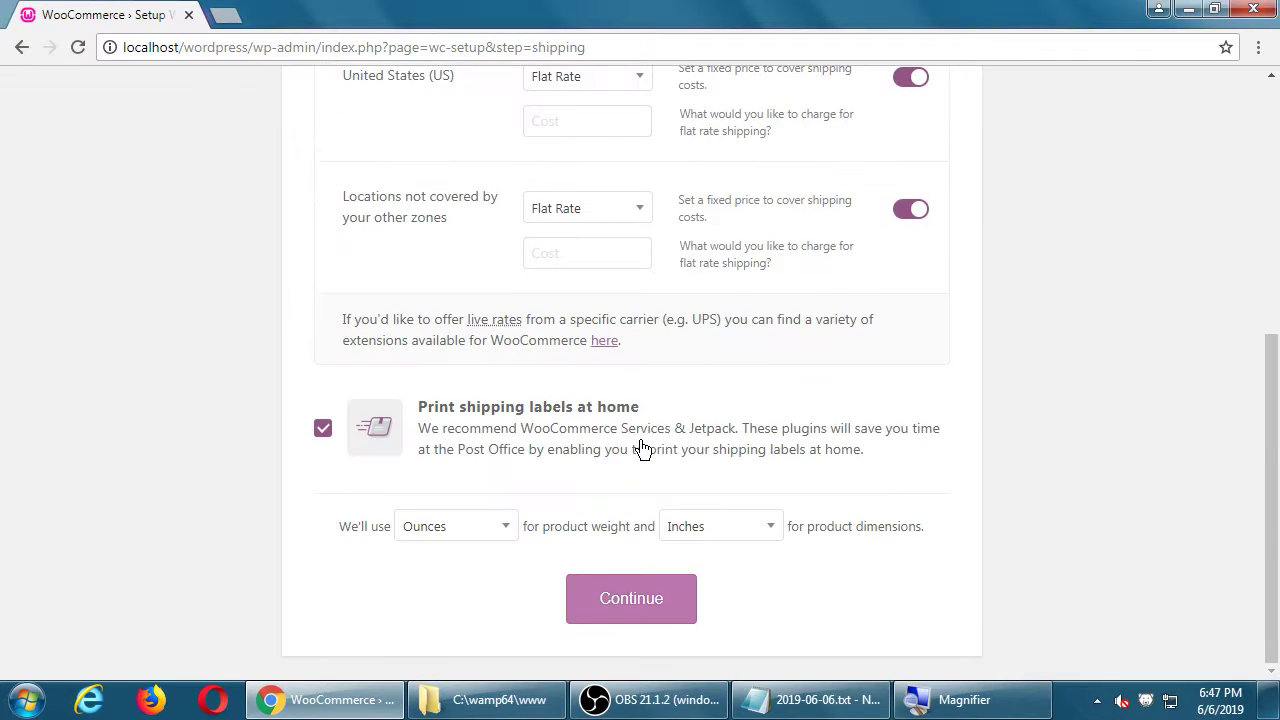
left_click(624, 602)
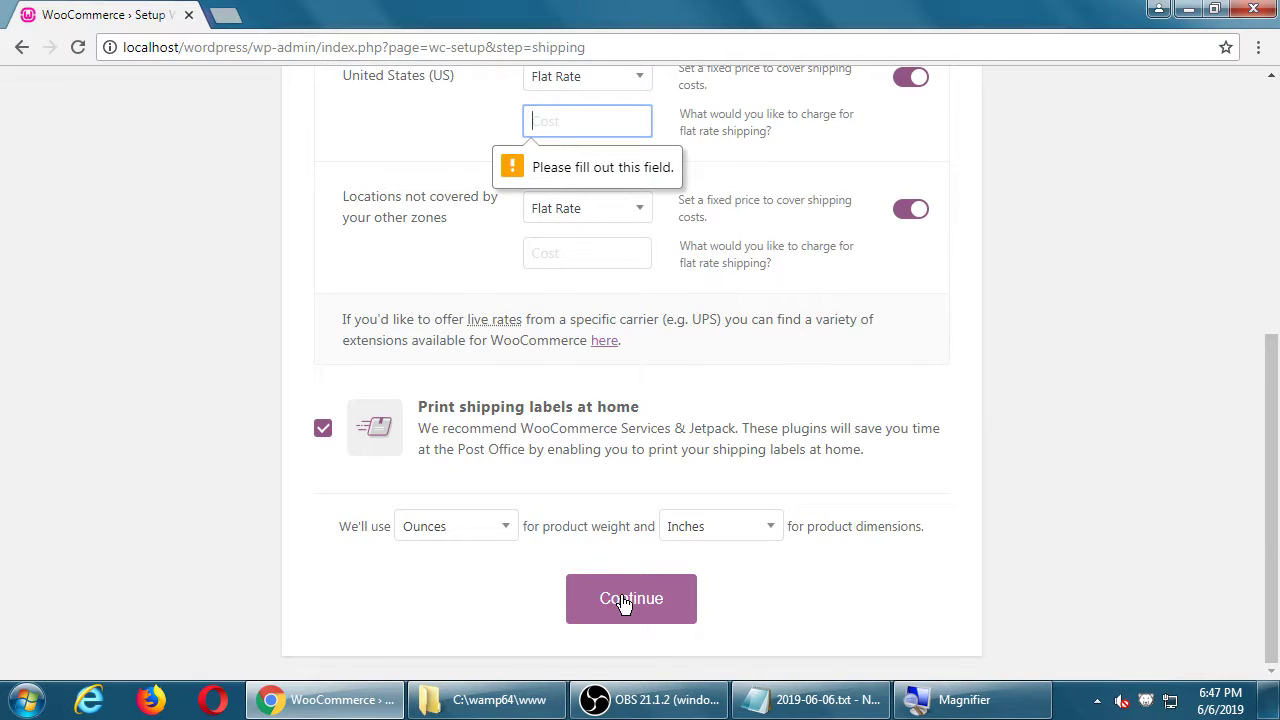
left_click(623, 255)
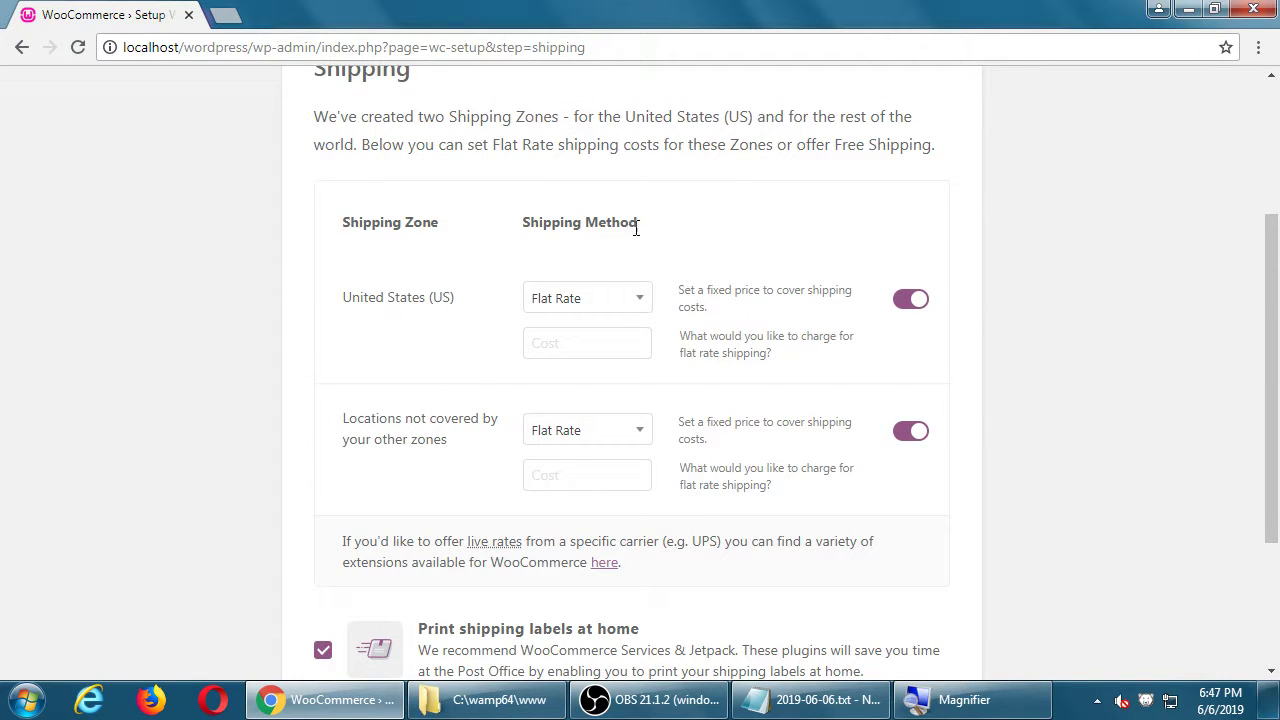
Step: Keep Flat Rate with cost 5 for the United States and 10 for other locations
left_click(626, 303)
left_click(364, 285)
left_click(548, 332)
type("5")
left_click(616, 468)
type("10")
left_click(153, 305)
scroll(292, 364, "down", 3)
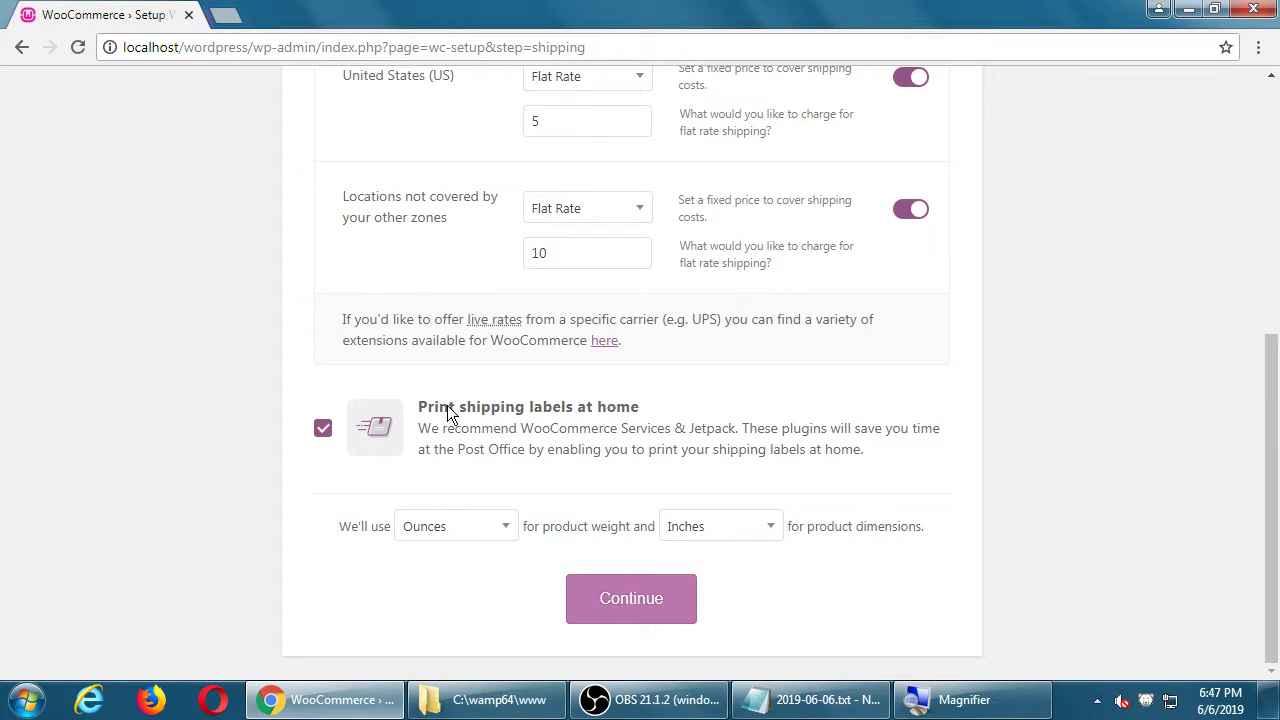
Step: Accept shipping, then submit Recommended with Storefront, Automated Taxes, Mailchimp and Facebook all checked
left_click(614, 598)
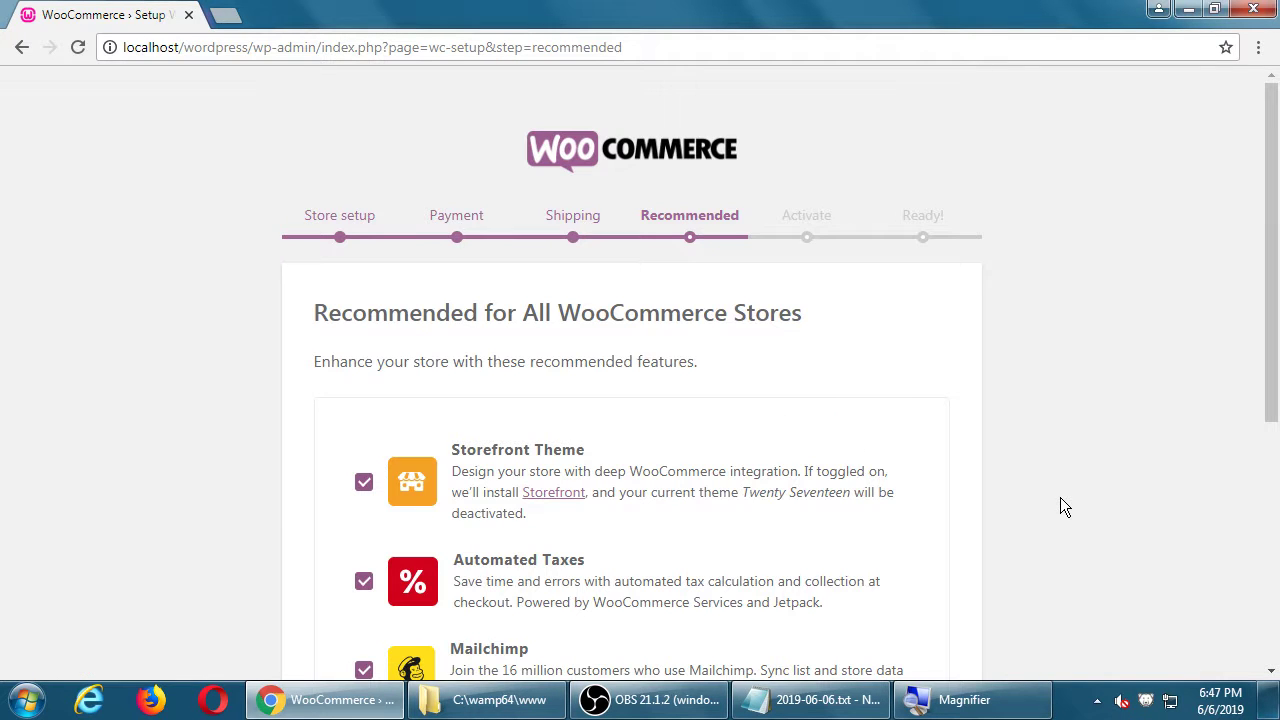
scroll(1062, 500, "down", 3)
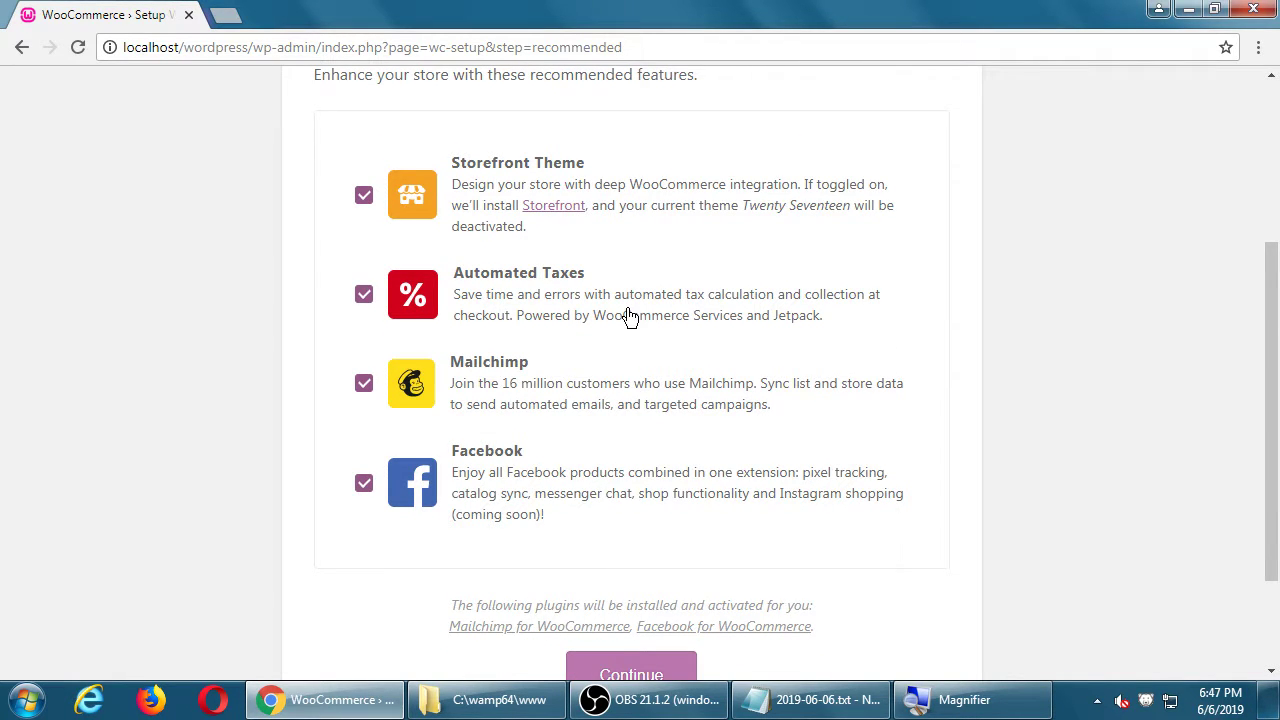
scroll(628, 316, "up", 1)
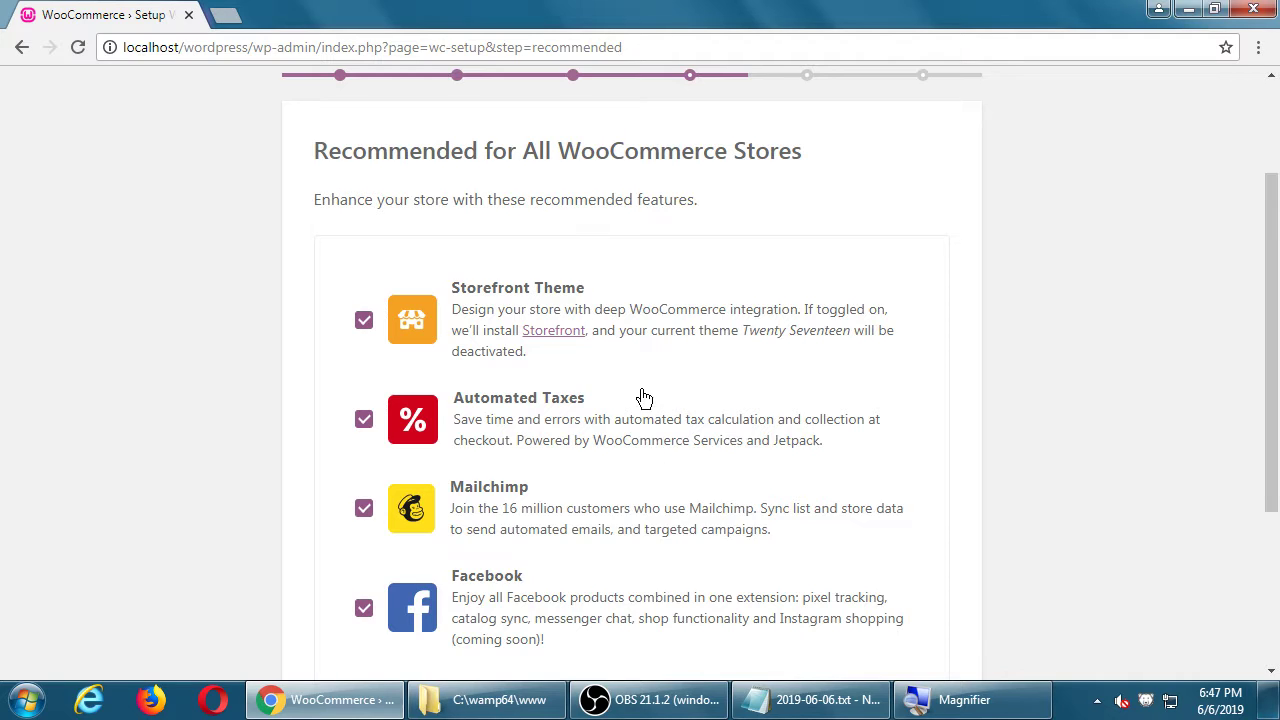
scroll(640, 400, "down", 1)
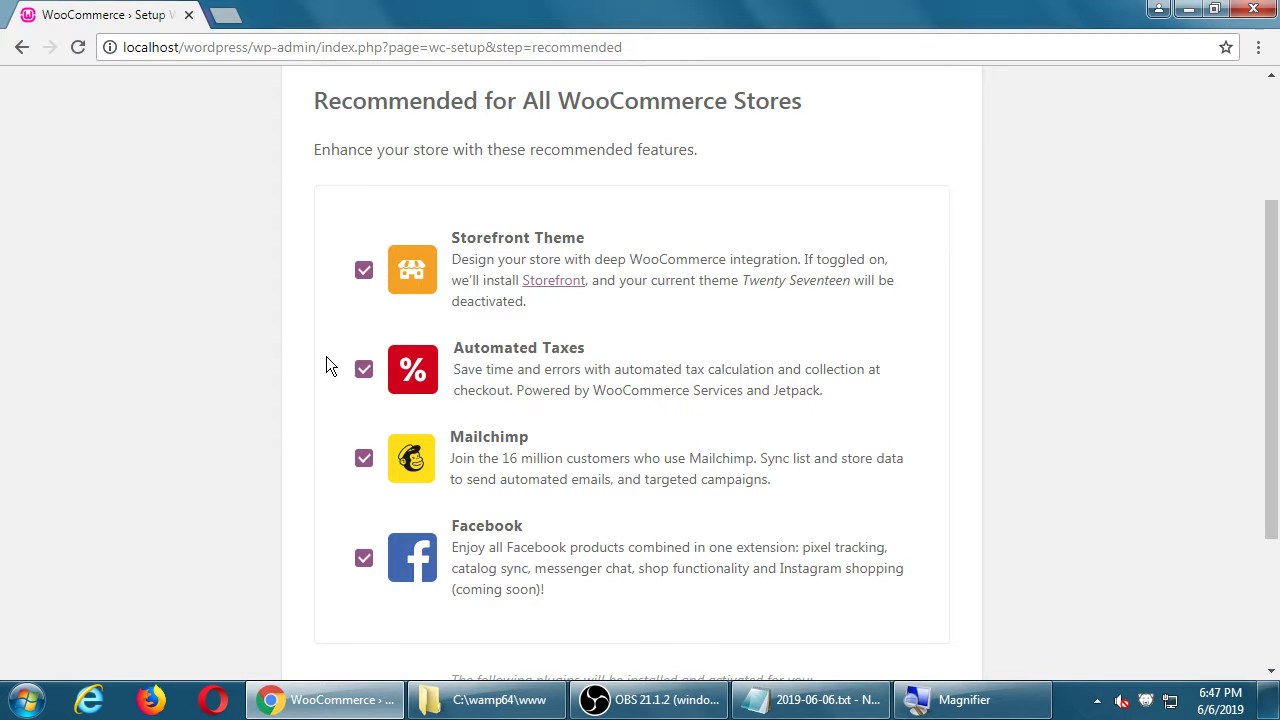
scroll(233, 581, "down", 2)
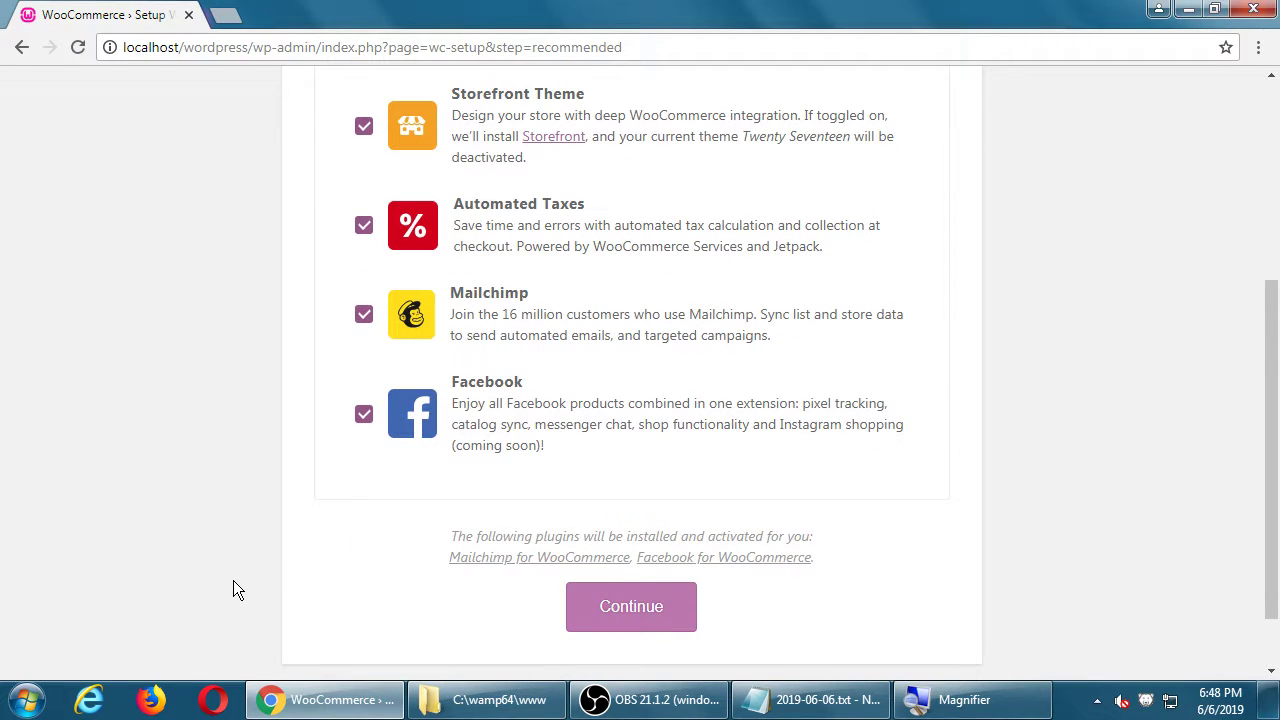
scroll(360, 430, "up", 1)
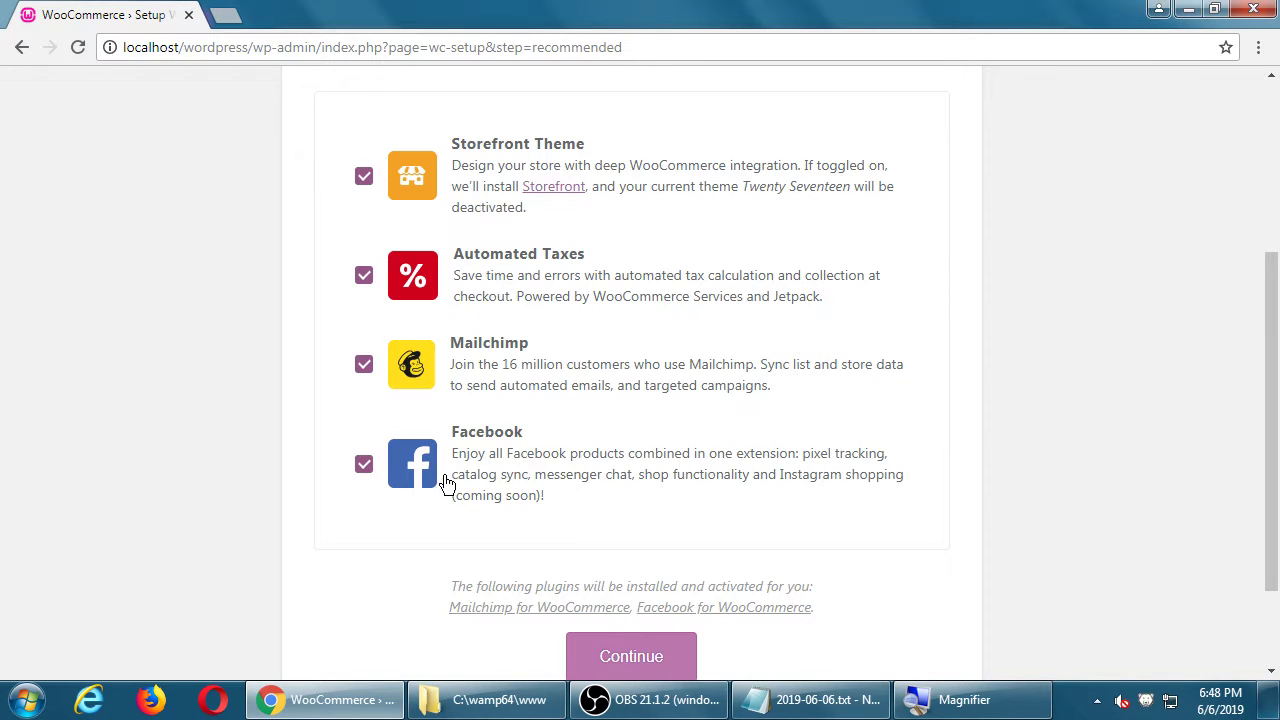
left_click(656, 666)
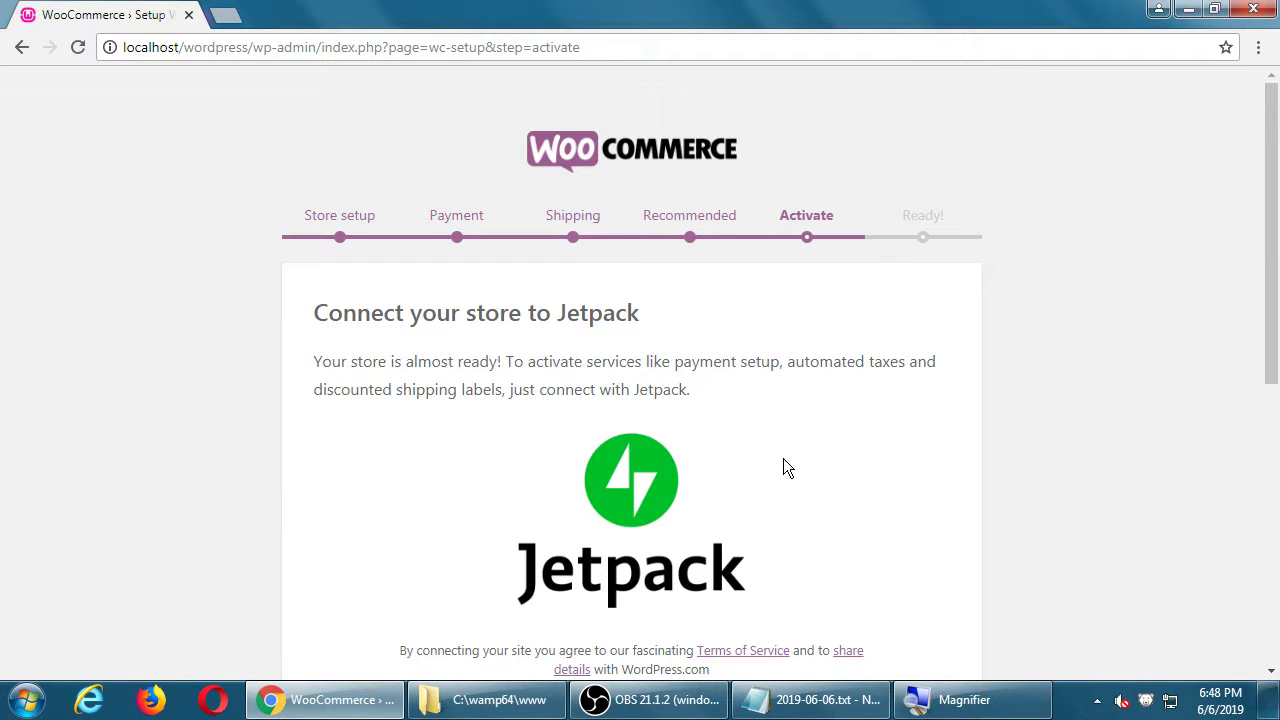
Step: Scroll through the Jetpack connection page to find Continue with Jetpack and Skip this step
scroll(1087, 396, "down", 3)
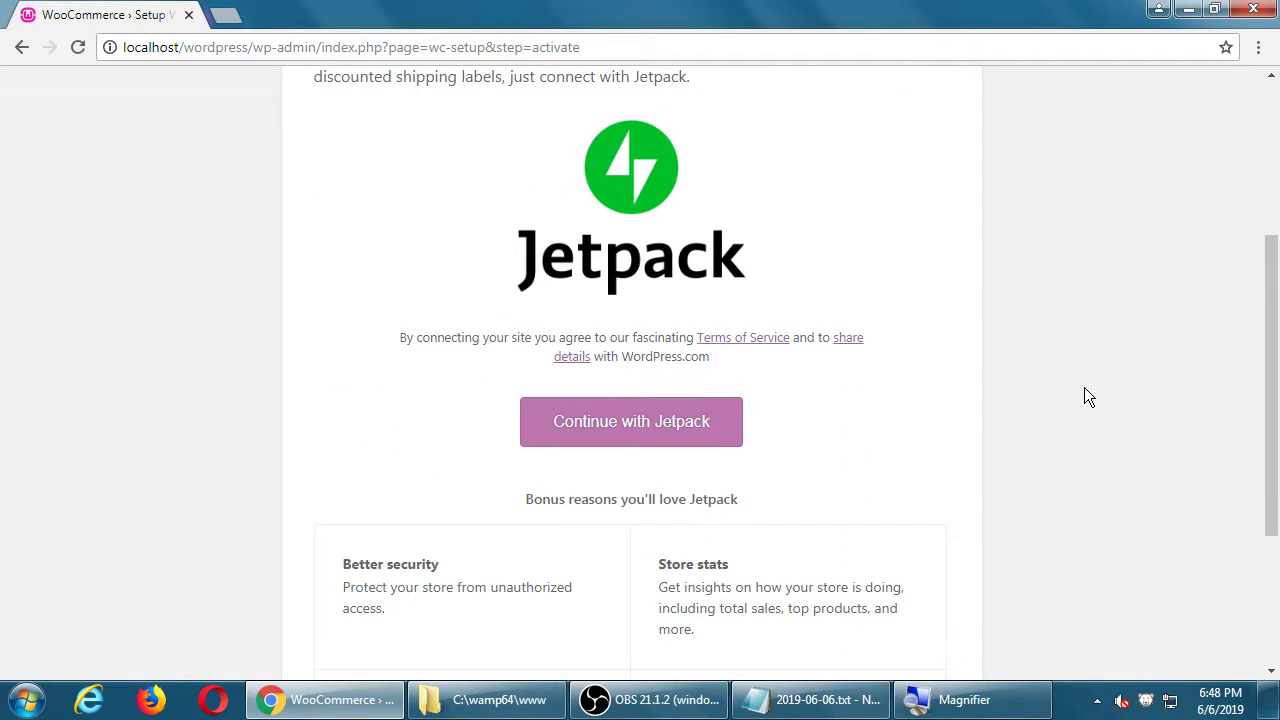
scroll(1088, 396, "up", 3)
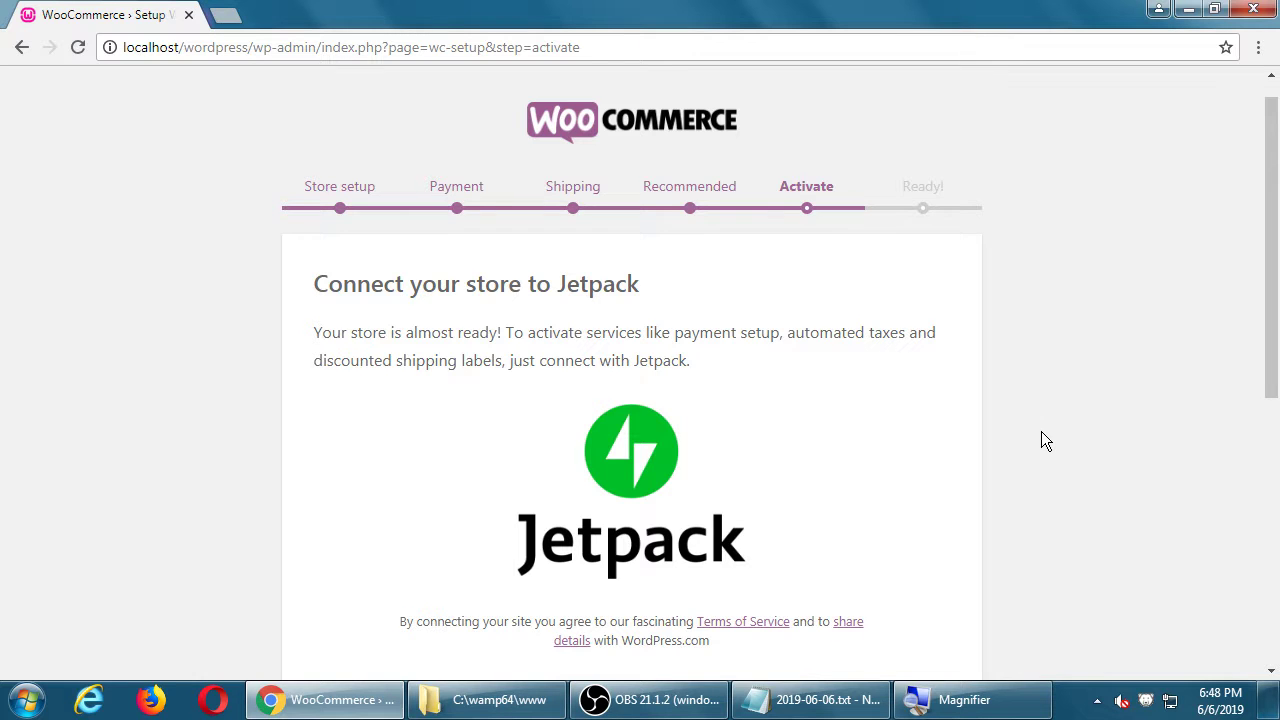
scroll(1041, 431, "down", 4)
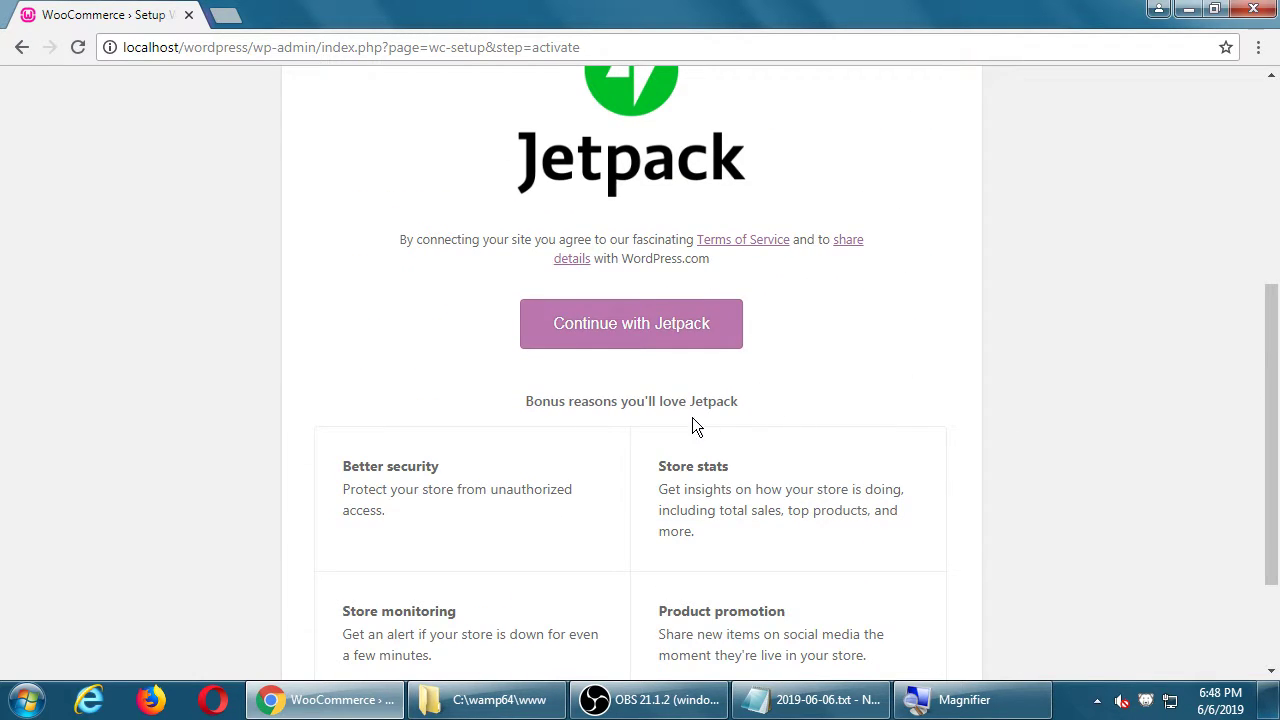
scroll(980, 556, "down", 2)
scroll(980, 556, "up", 2)
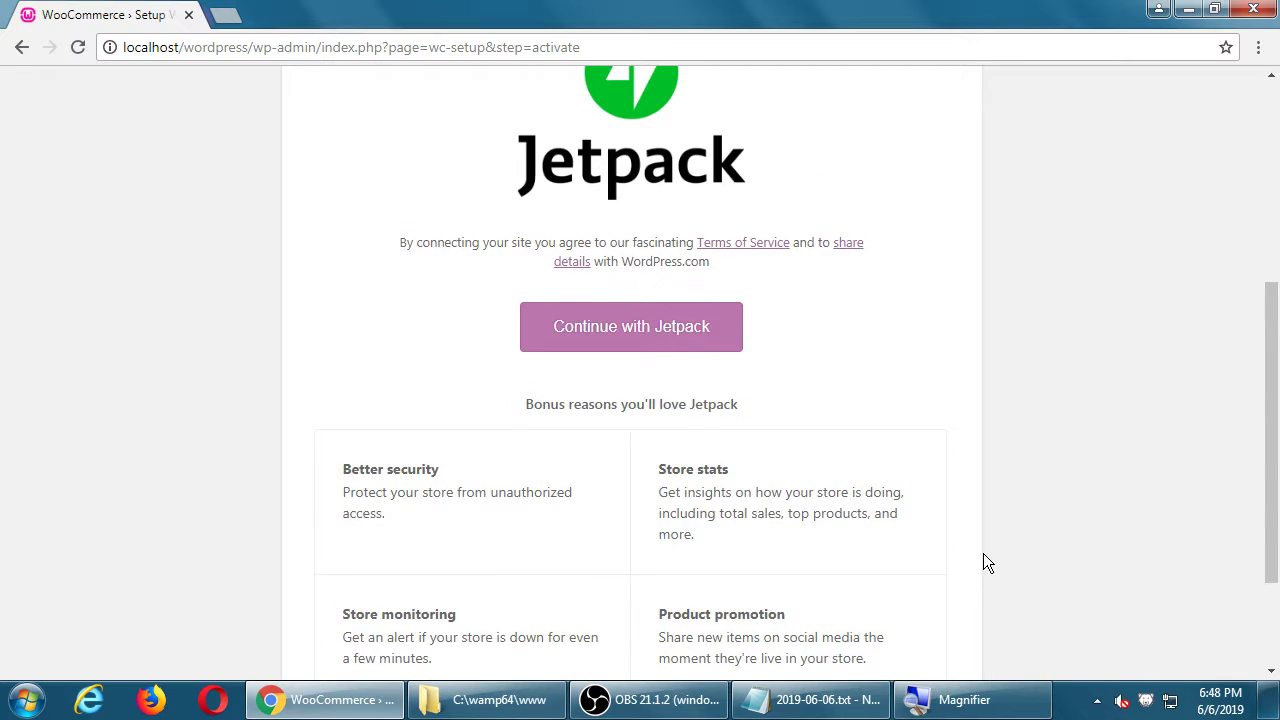
scroll(981, 556, "up", 2)
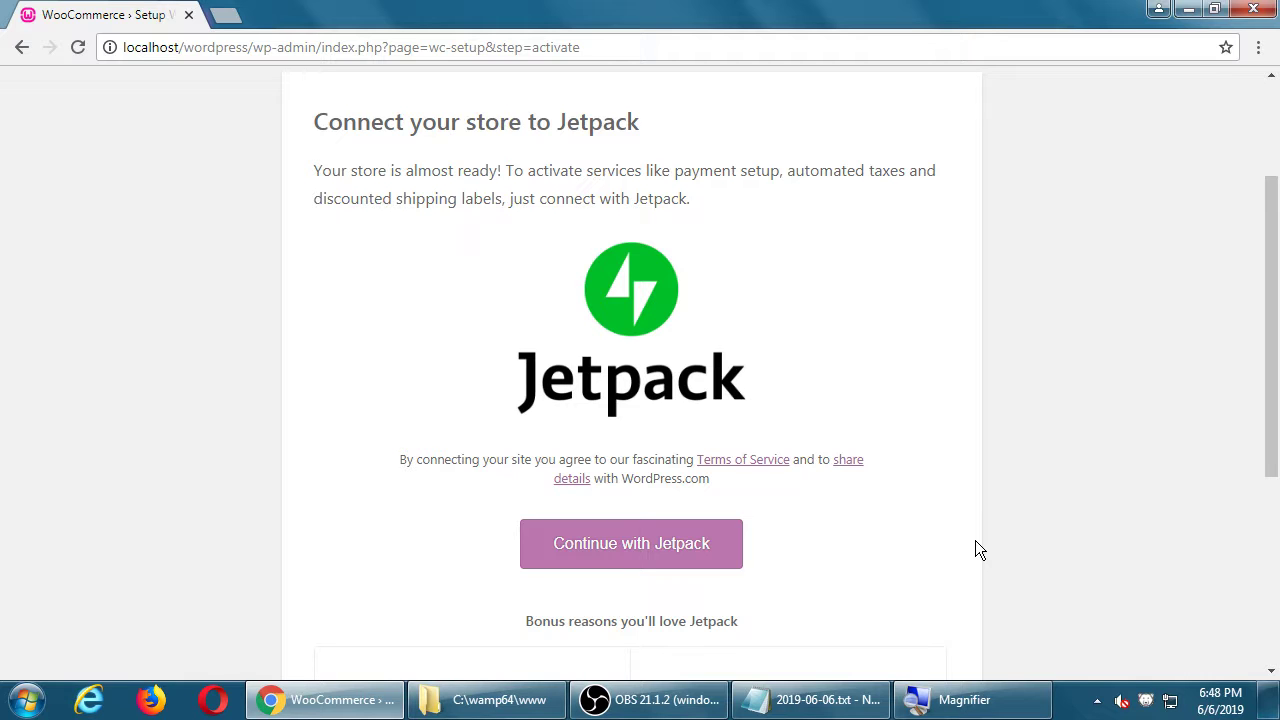
scroll(979, 550, "down", 4)
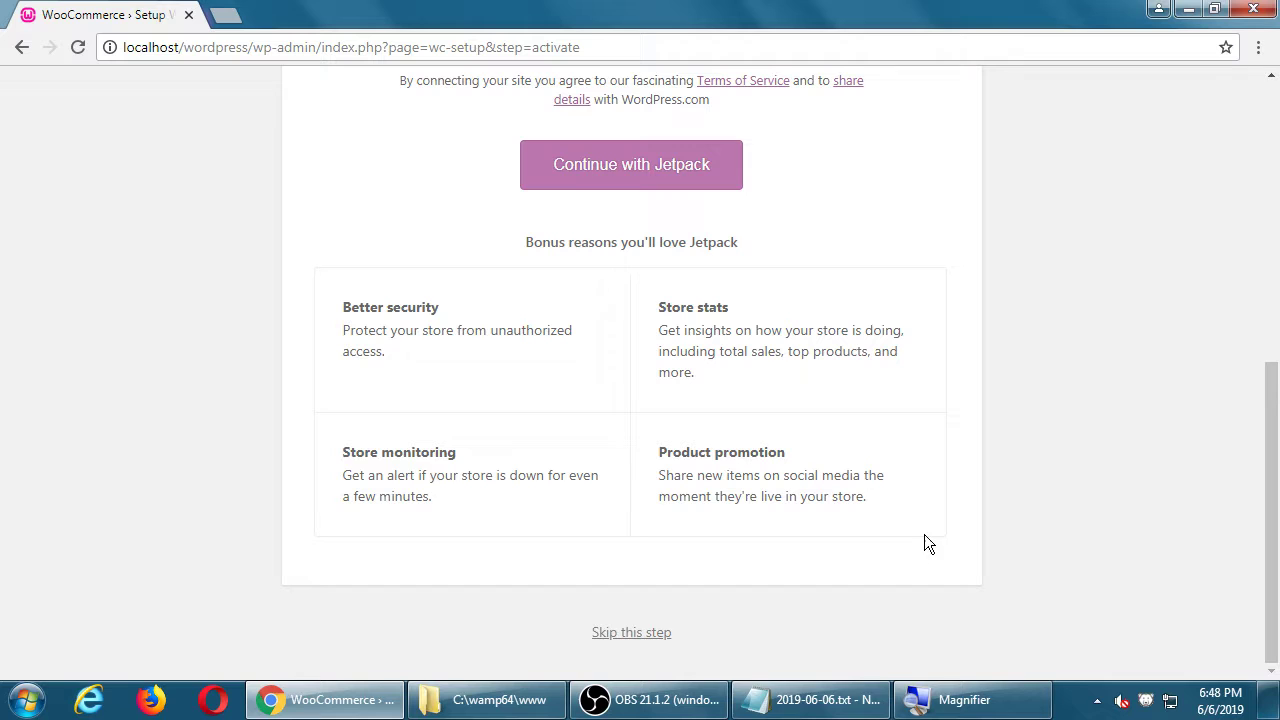
Step: Skip the Jetpack connection and go from the Ready page to the admin Dashboard
left_click(652, 637)
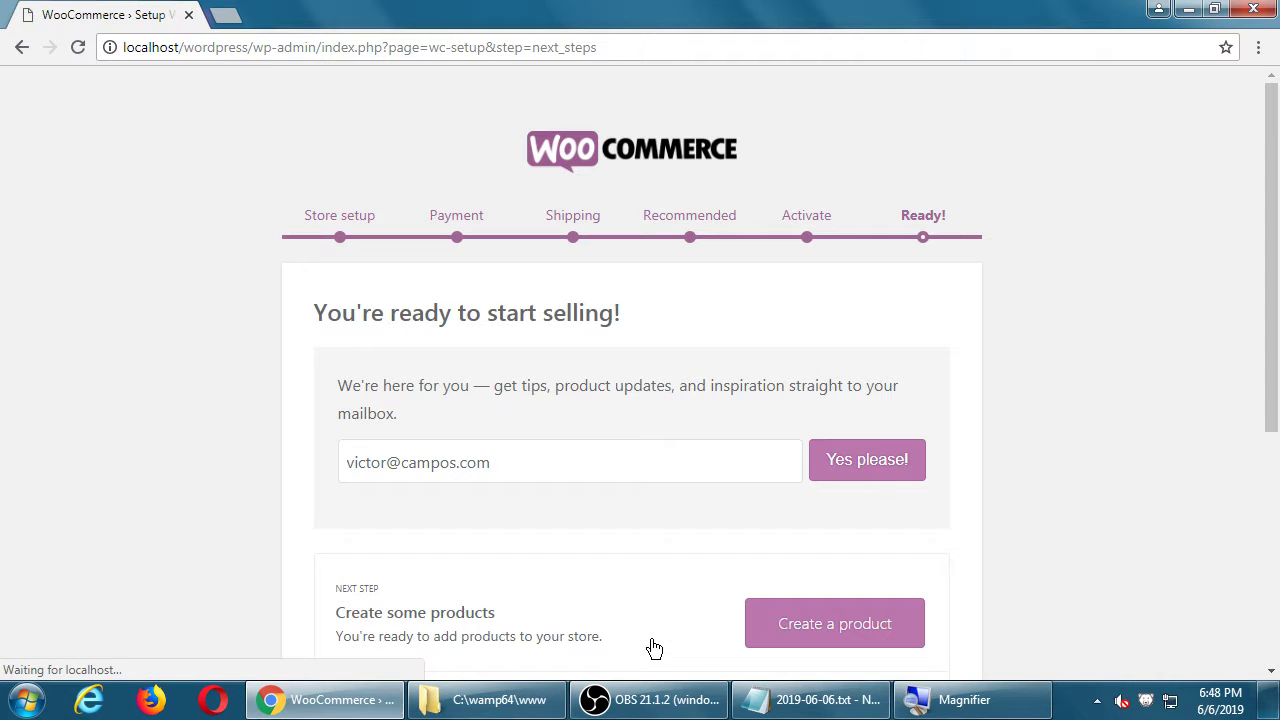
scroll(486, 386, "down", 4)
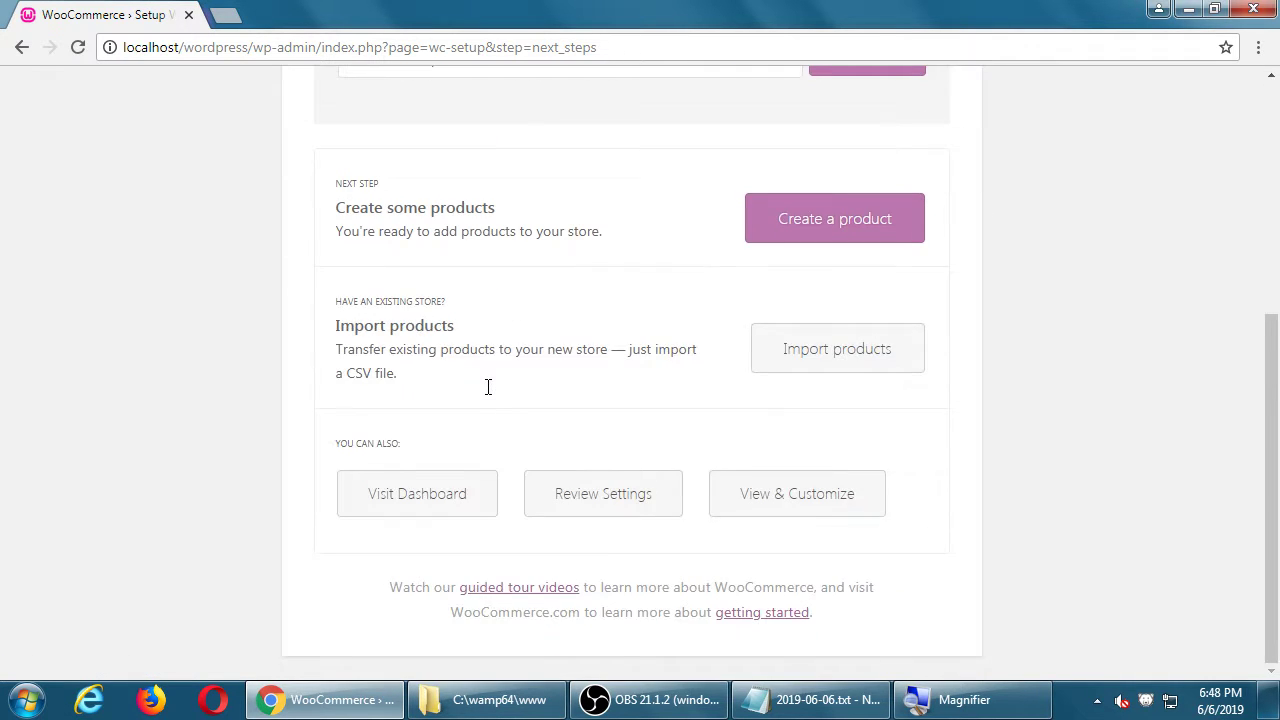
scroll(486, 386, "up", 4)
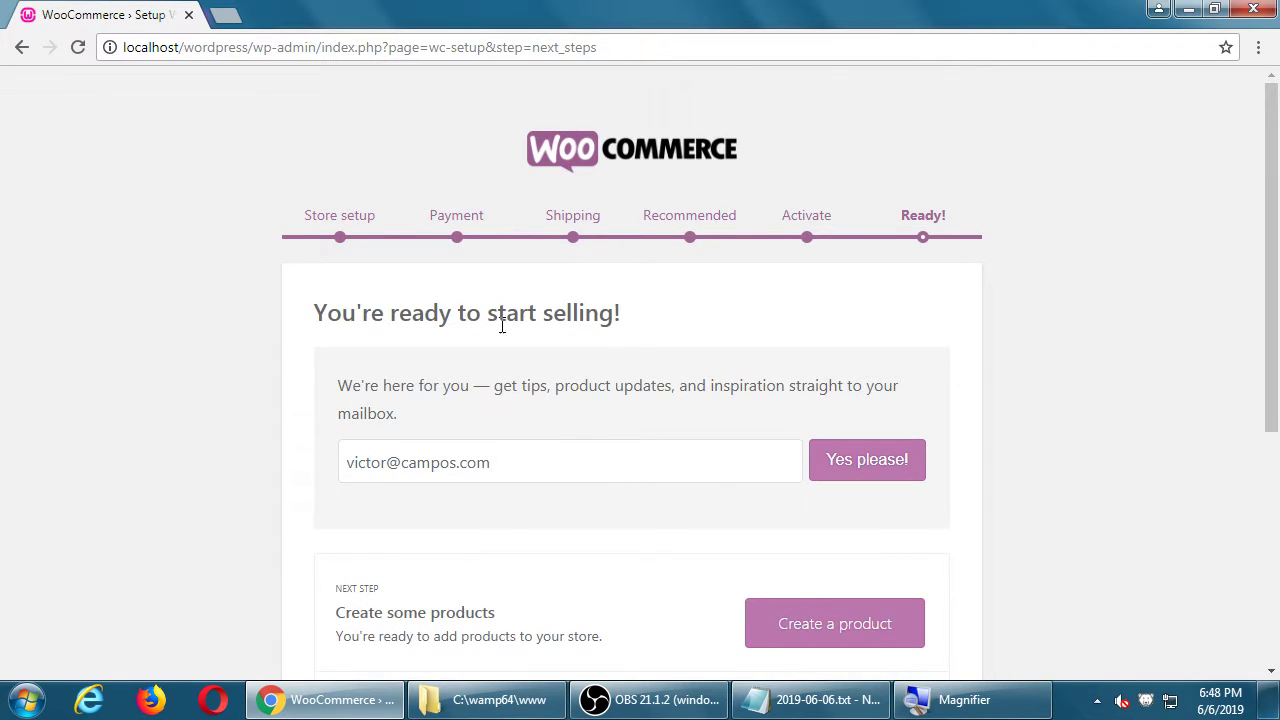
scroll(500, 329, "down", 4)
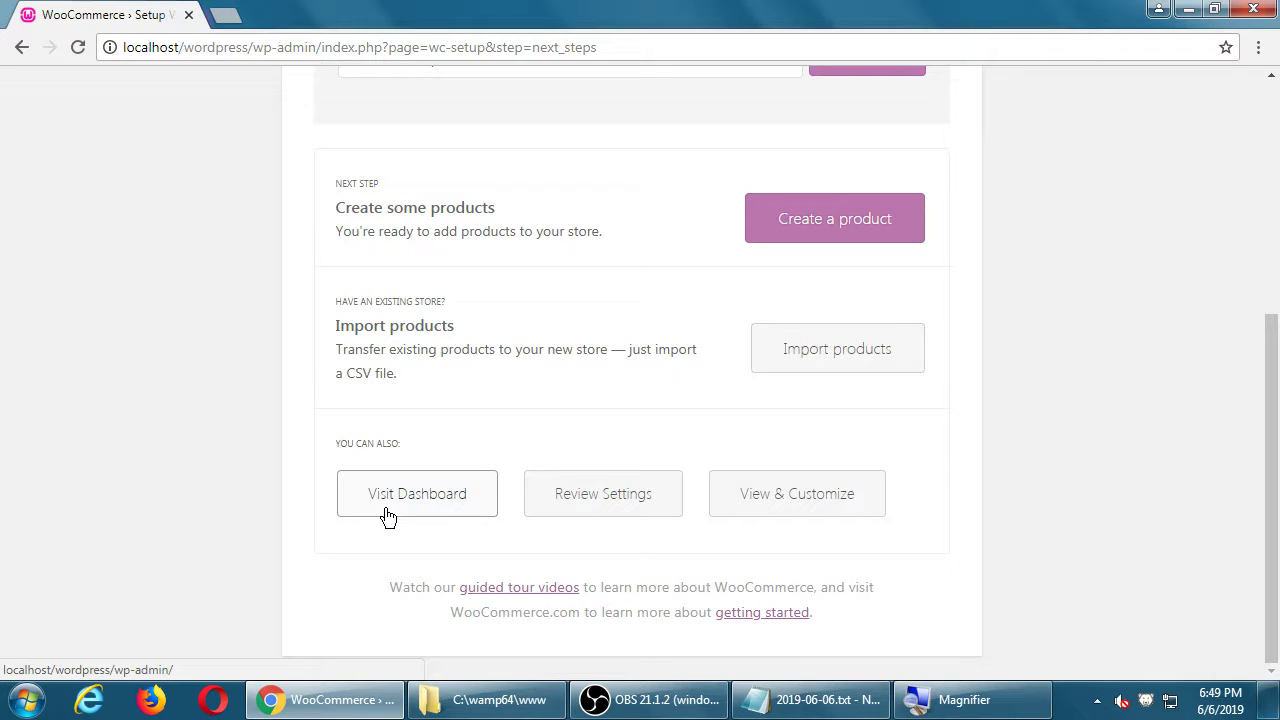
left_click(389, 514)
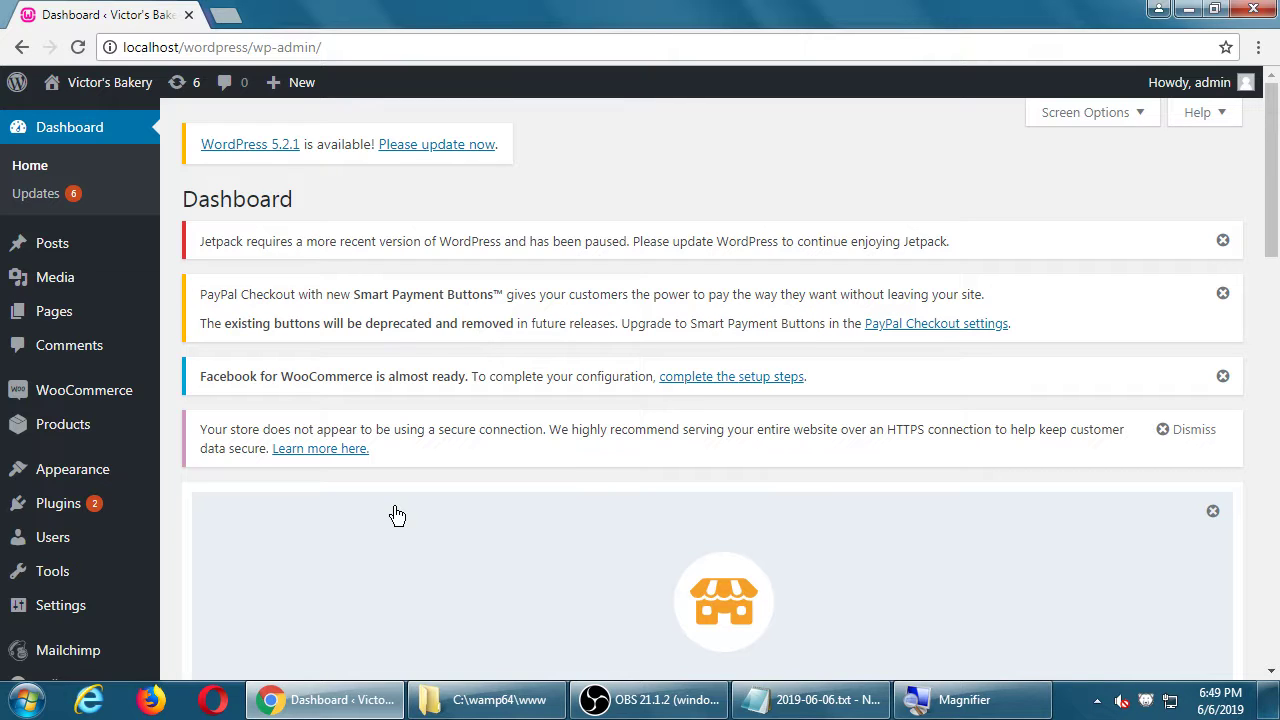
Step: Enlarge the notes window, prefix the After line with '0.' and indent the plugin line
left_click(805, 700)
left_click_drag(654, 443, 655, 528)
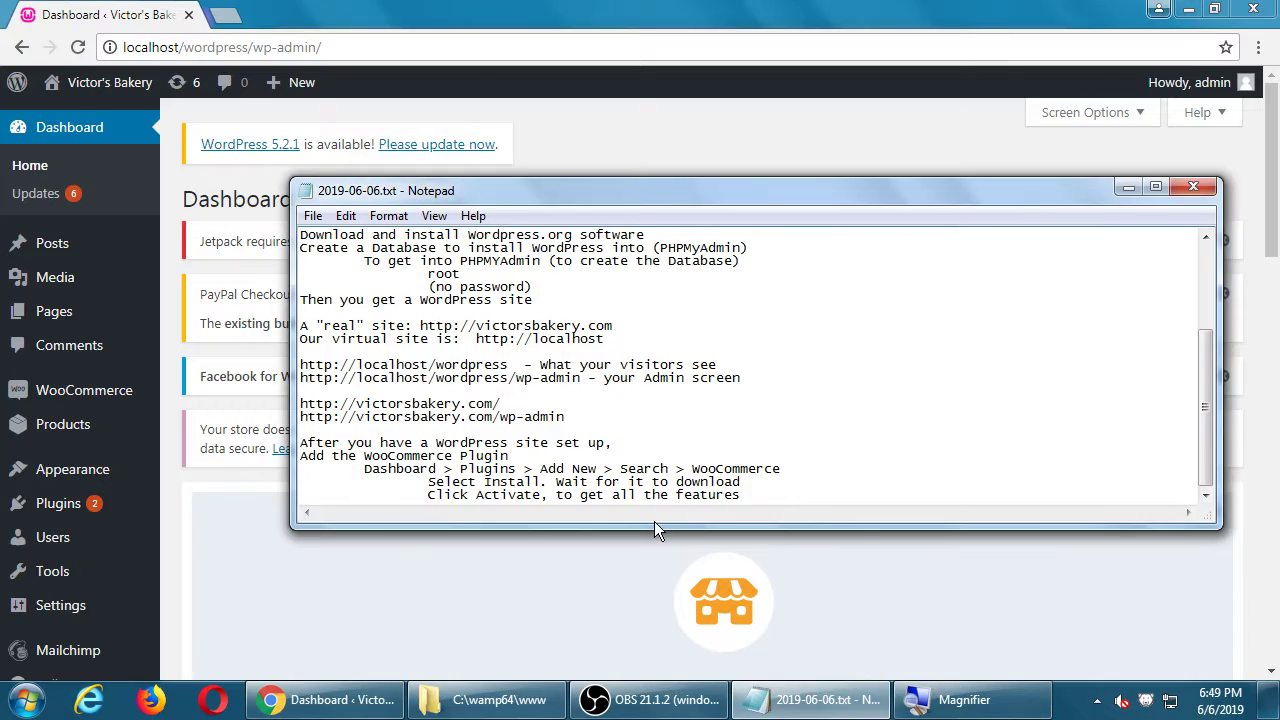
key("super+plus")
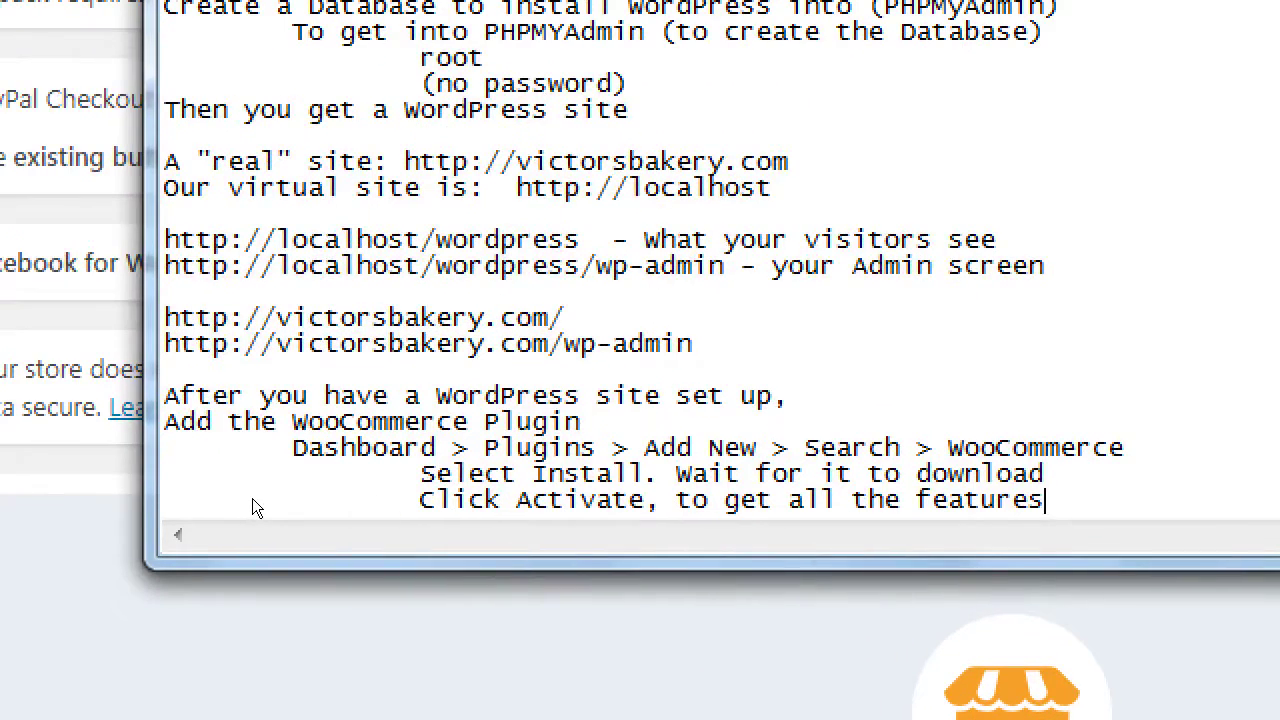
left_click(418, 447)
key("Home")
type("0.")
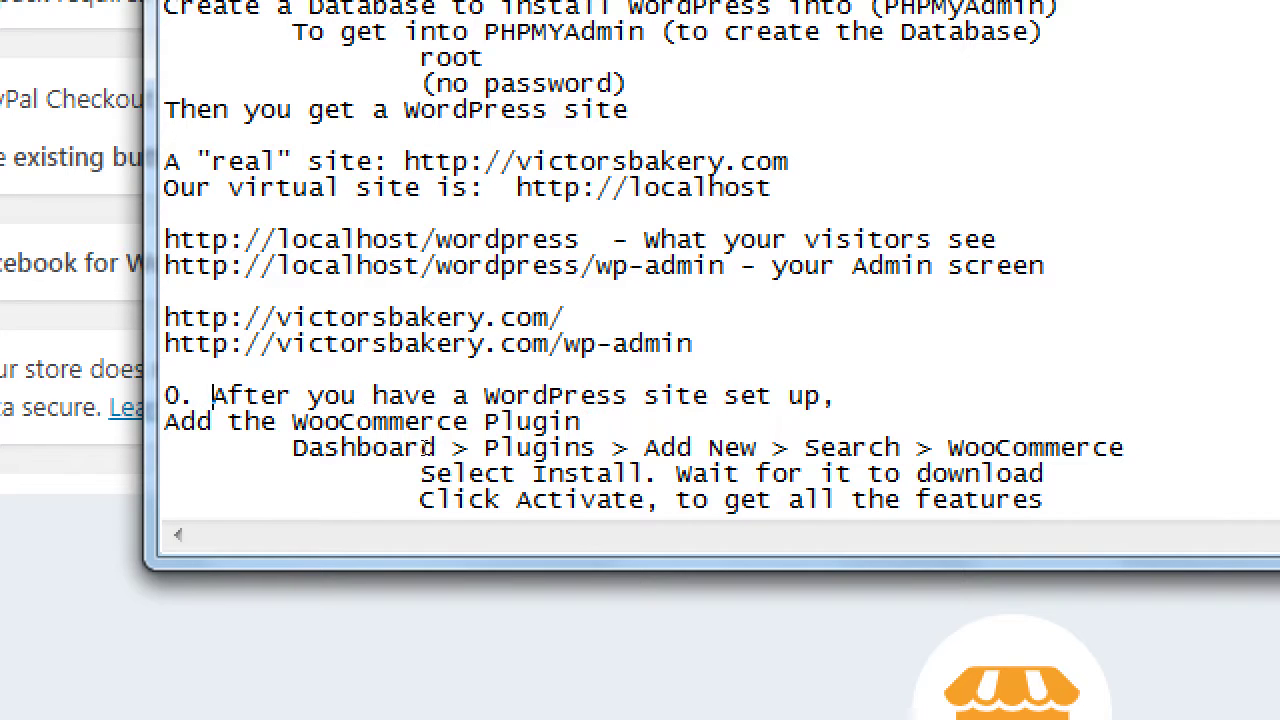
key("Down")
key("Home")
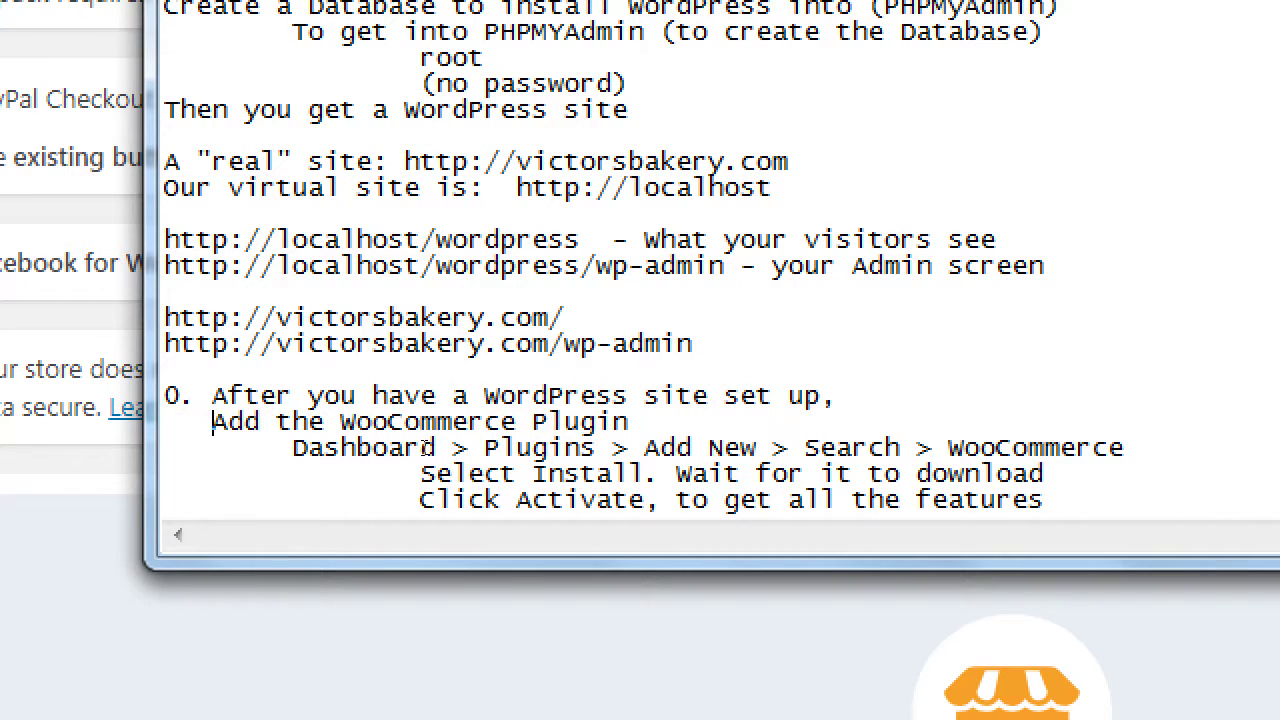
Step: Add a new line '1. Add a Simple Product' at the end of the notes
key("ctrl+End")
key("Return")
type("1. A")
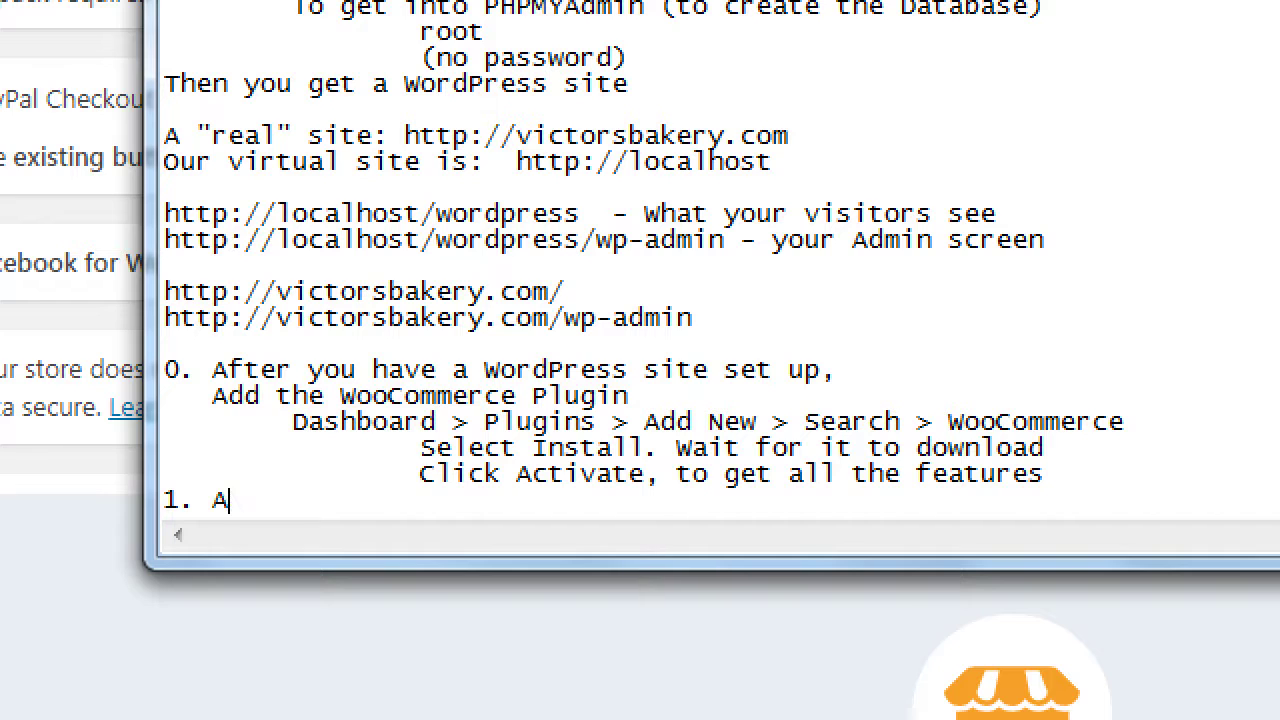
type("dd a Simple ")
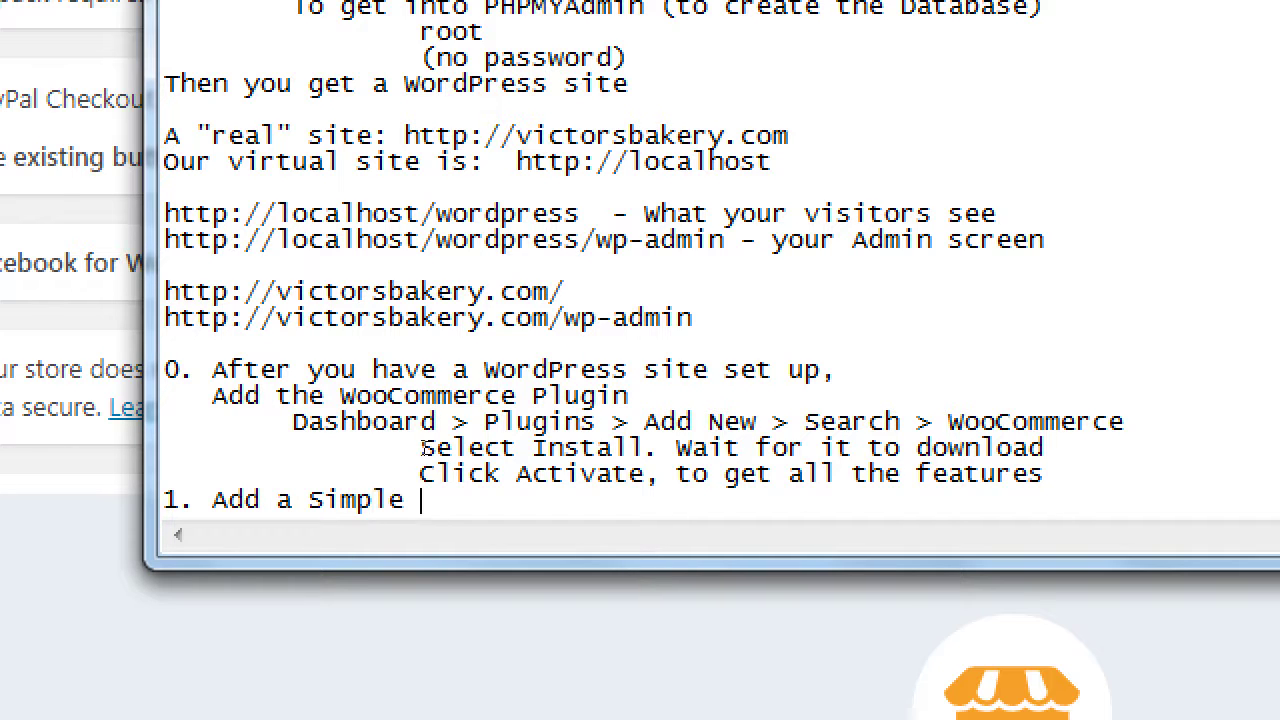
type("Product")
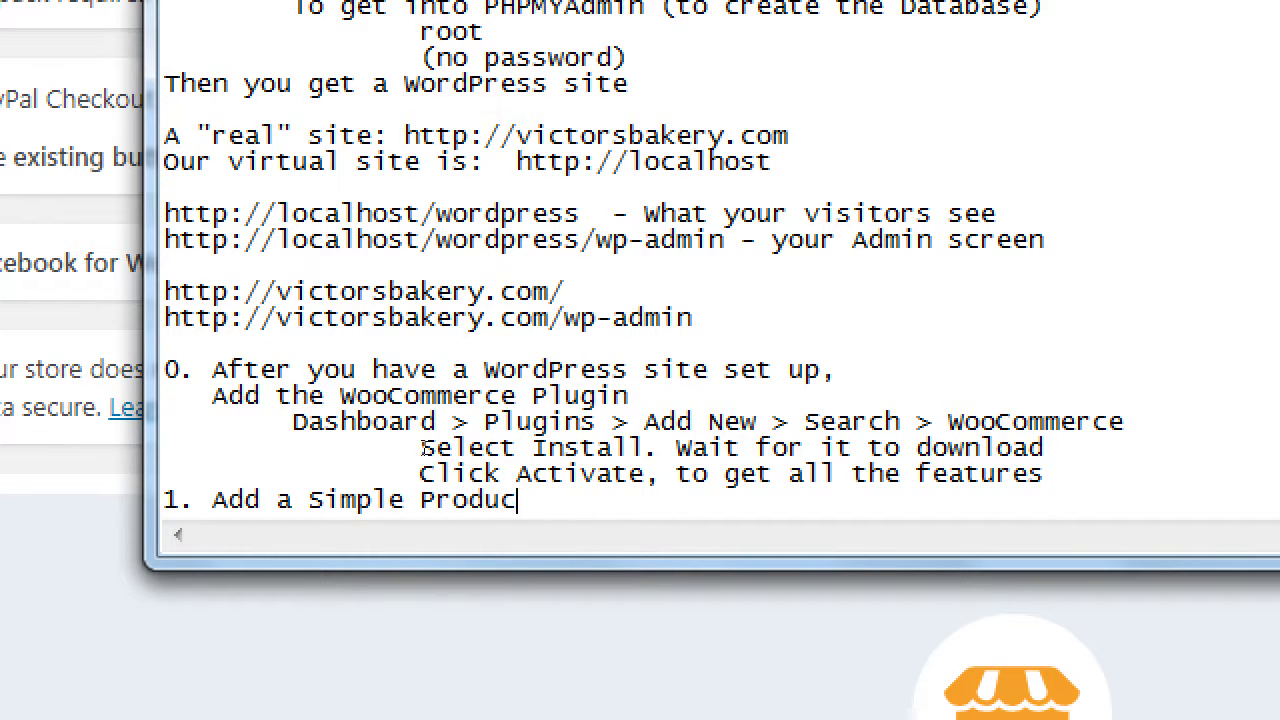
Step: List tab-indented items Title, Description, Picture, Categories and Tags beneath it
key("Return")
key("Tab")
type("Title")
key("Return")
key("Tab")
type("Des")
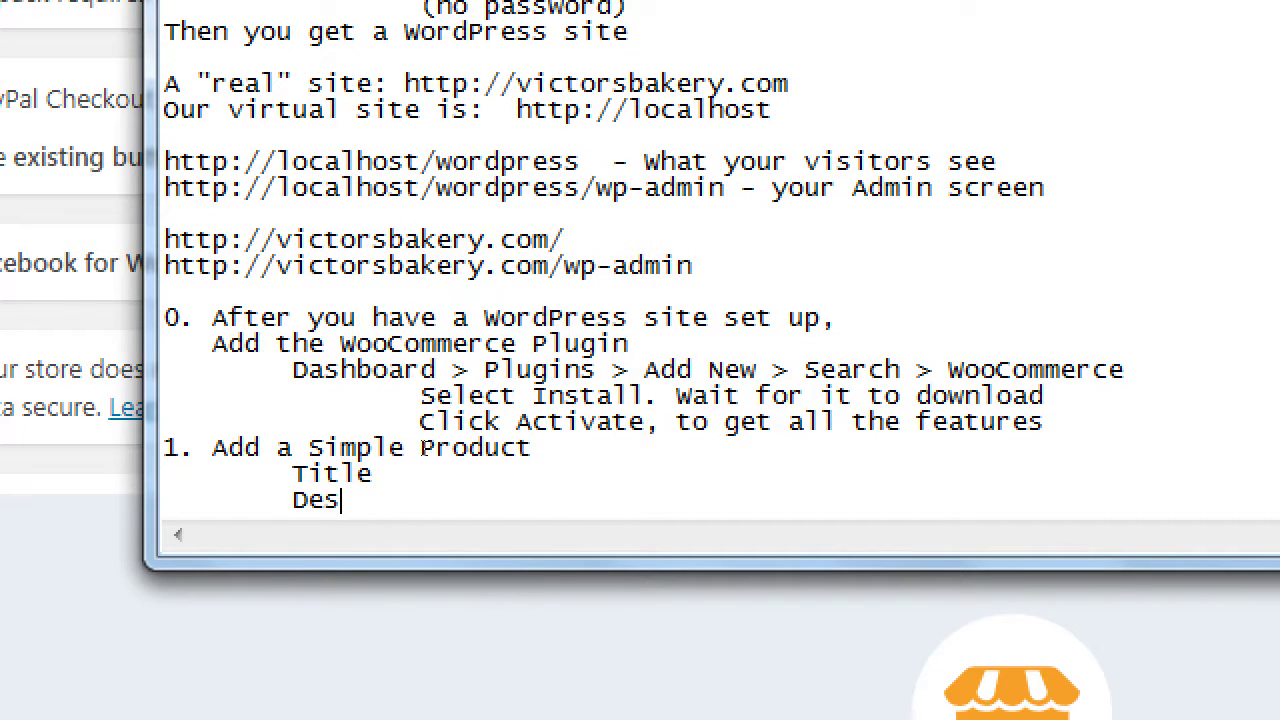
type("cription")
key("Return")
key("Tab")
type("Picture")
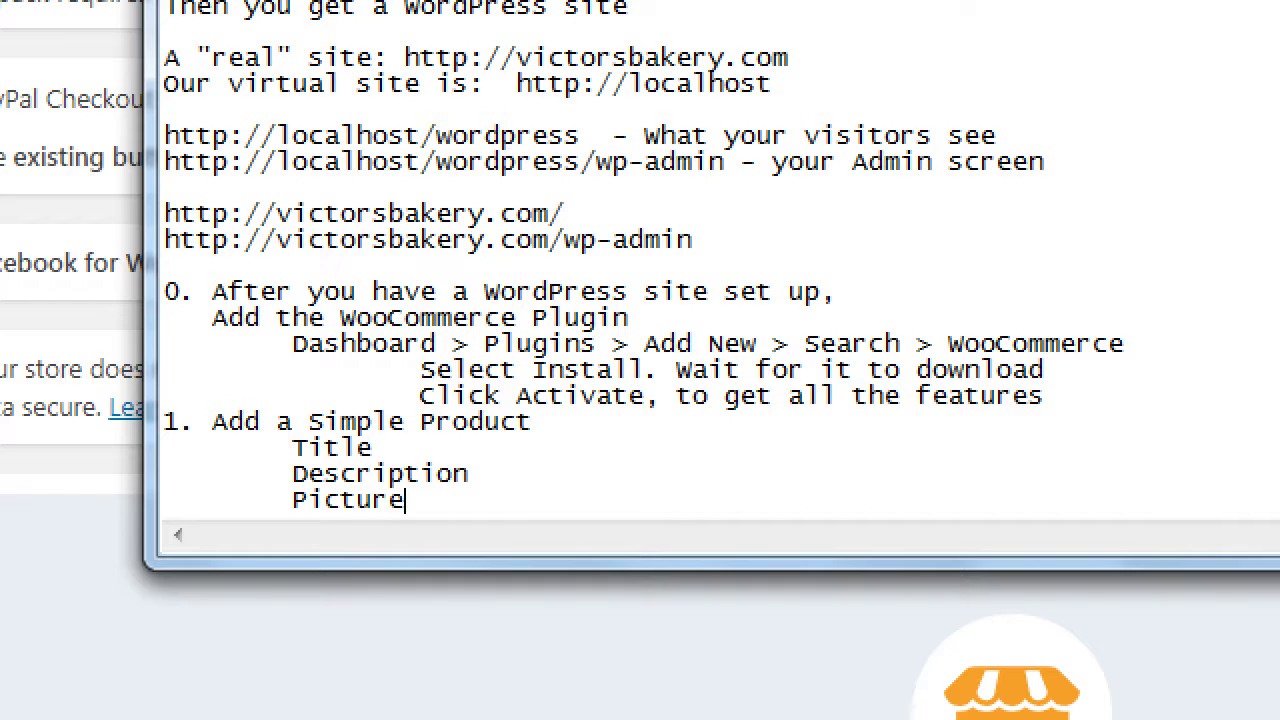
key("Return")
key("Tab")
type("Categories")
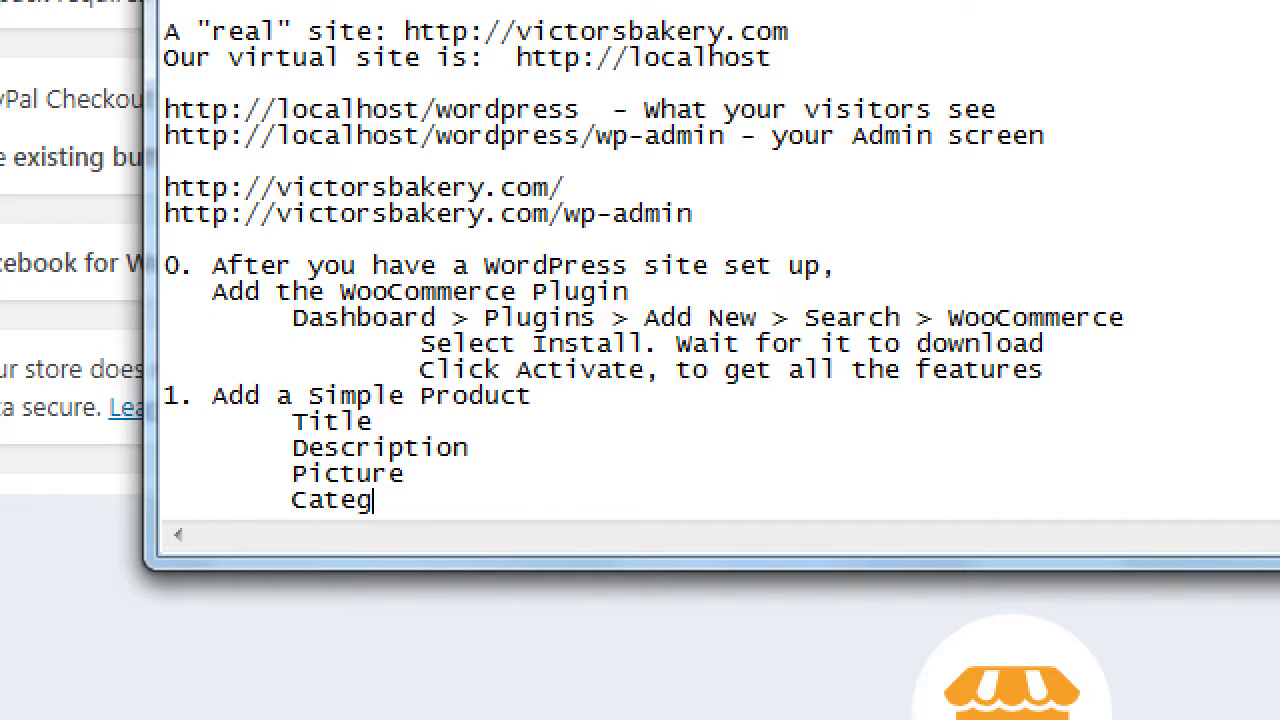
key("Return")
key("Tab")
type("Tags")
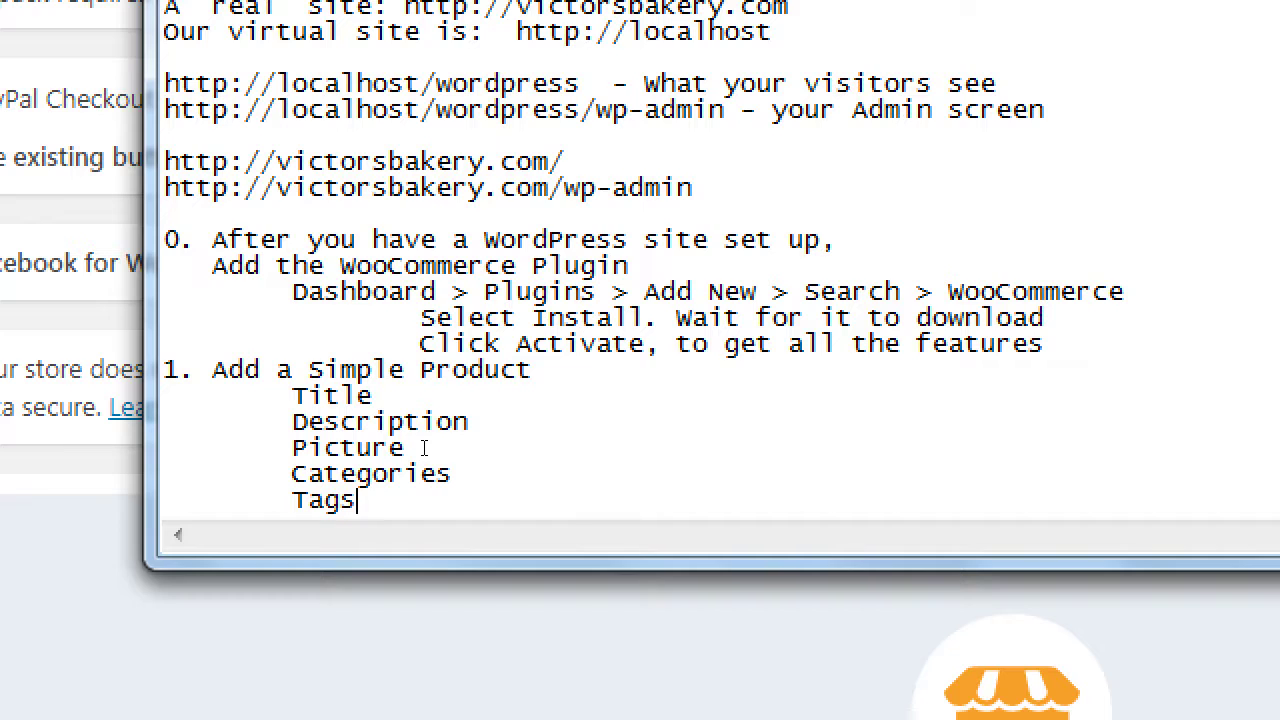
key("Return")
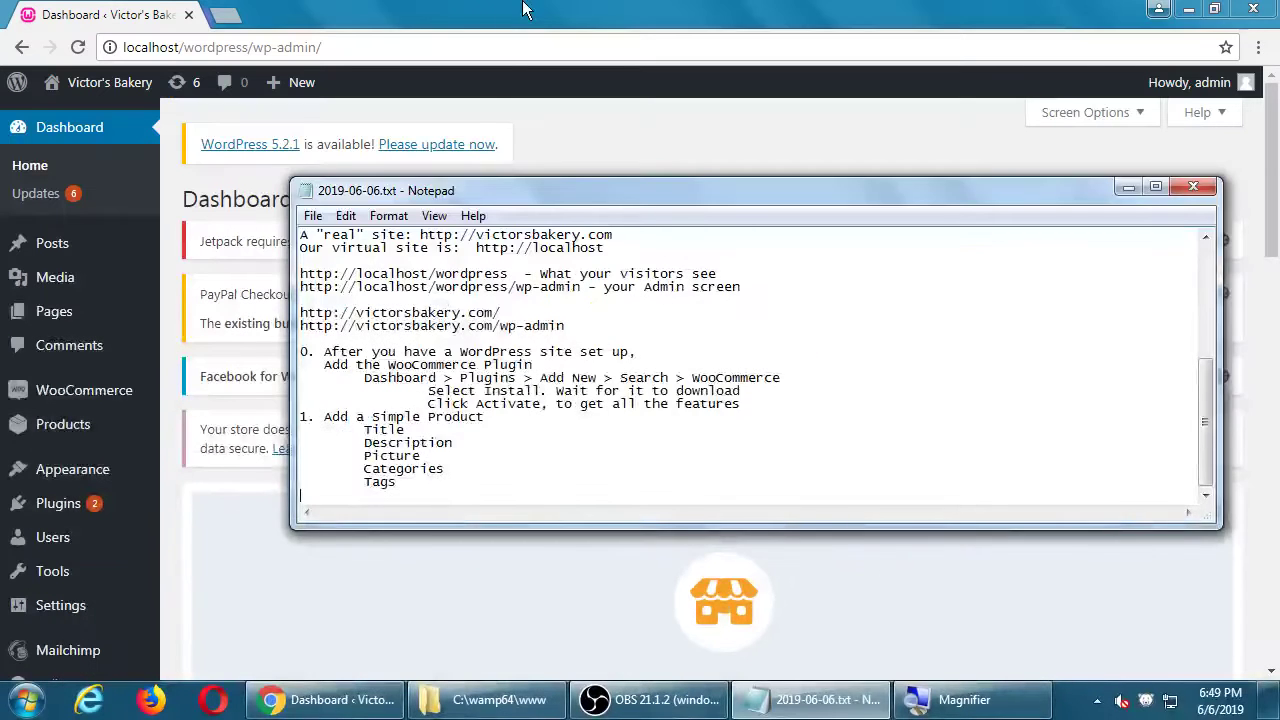
Step: Bring the browser back in front and go to Products > Add New
left_click(524, 10)
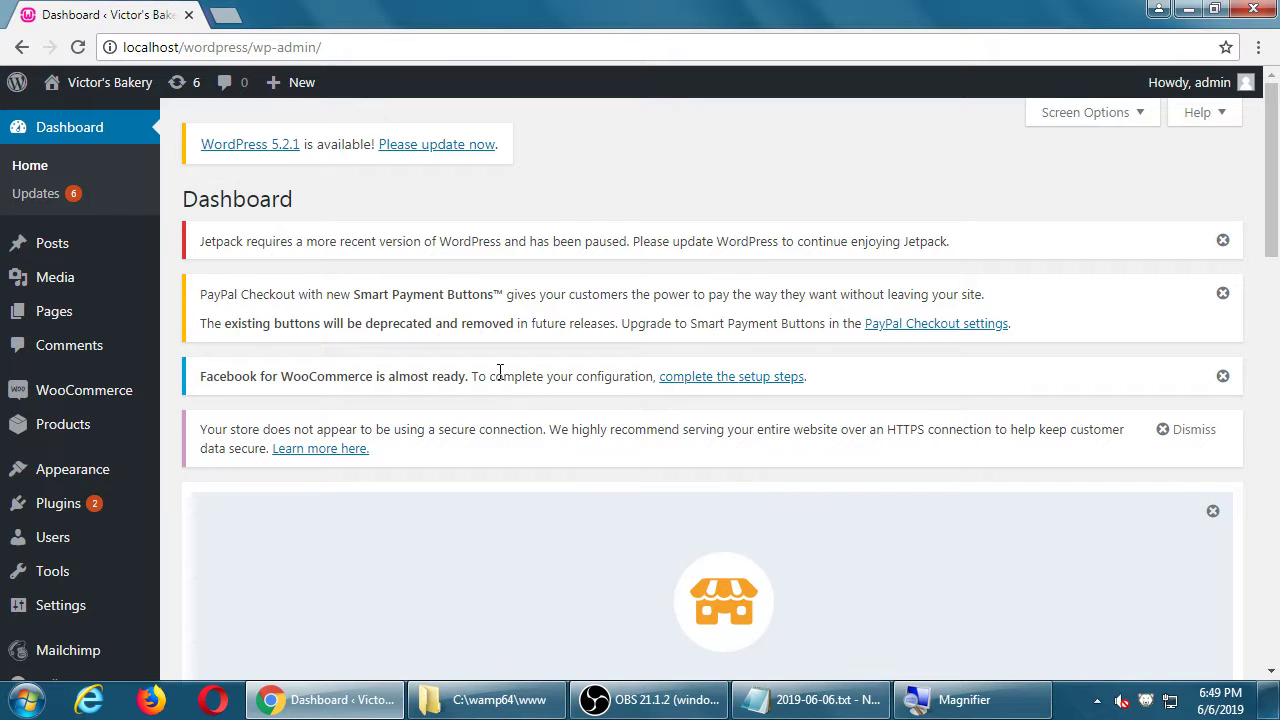
mouse_move(115, 432)
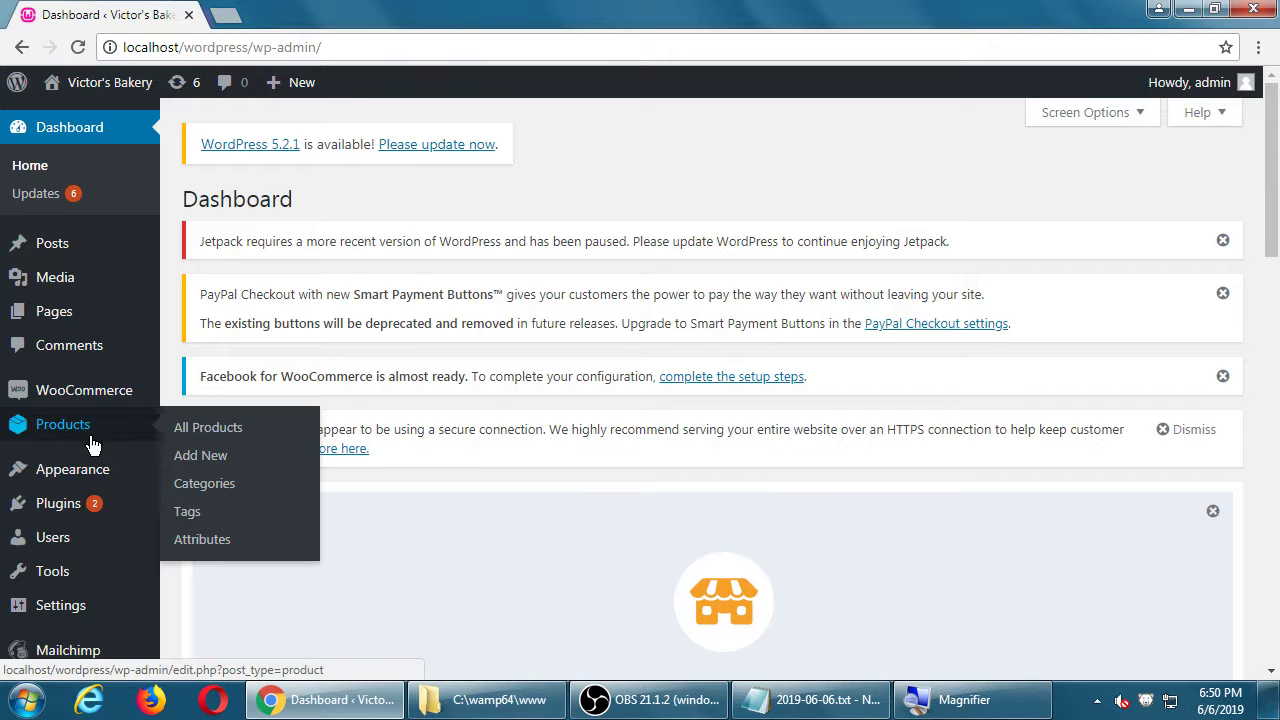
left_click(200, 462)
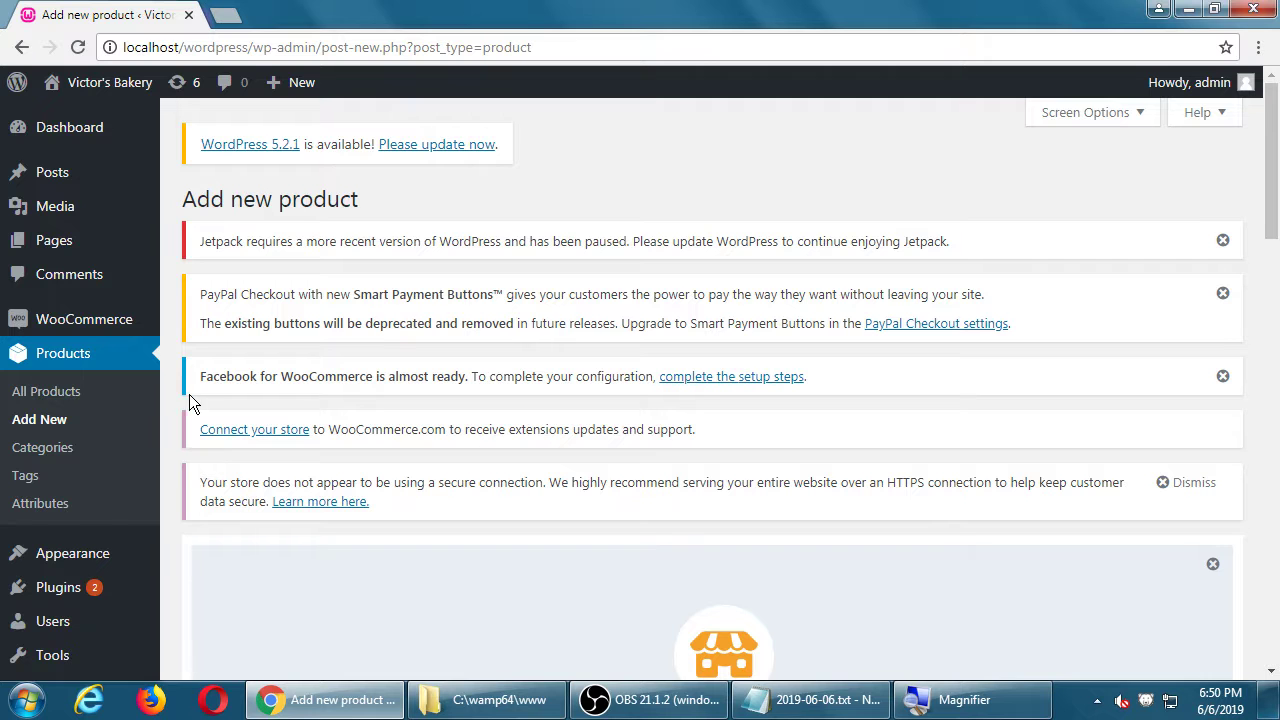
Step: Name the new product 'Birthday Cake'
scroll(271, 373, "down", 3)
scroll(271, 376, "up", 3)
scroll(423, 346, "down", 5)
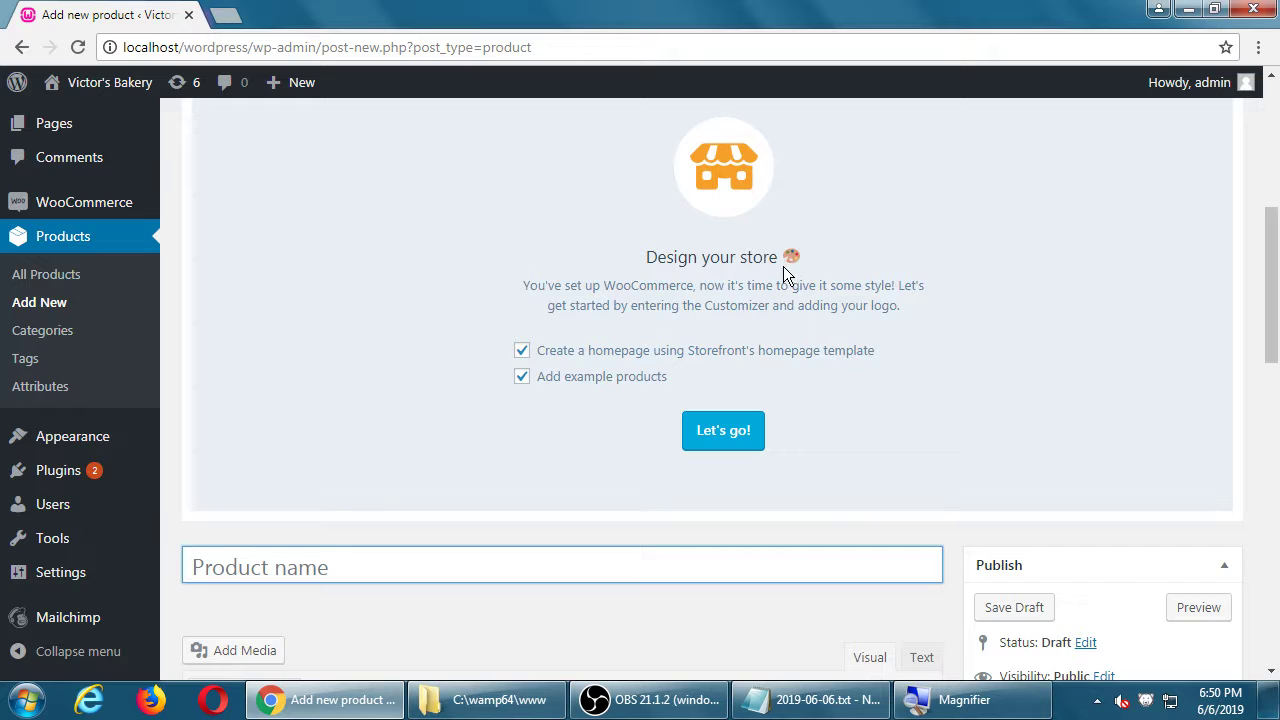
scroll(785, 270, "down", 3)
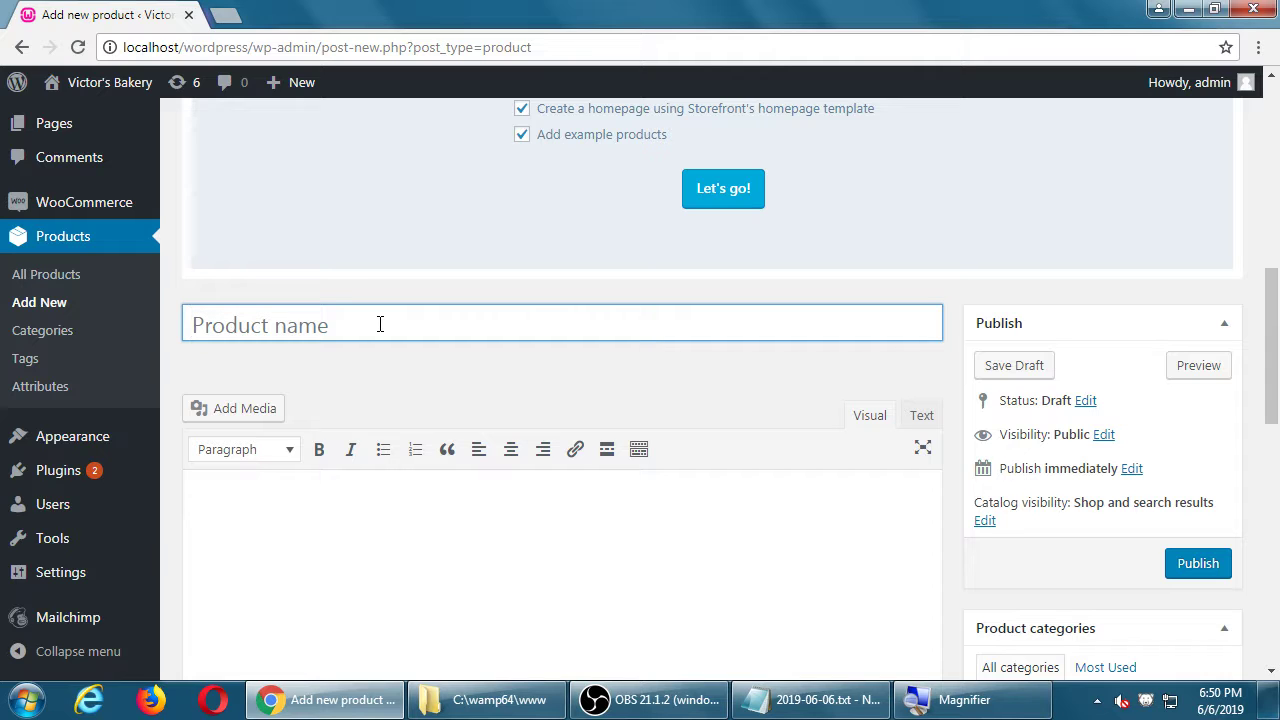
type("Birthday Cake")
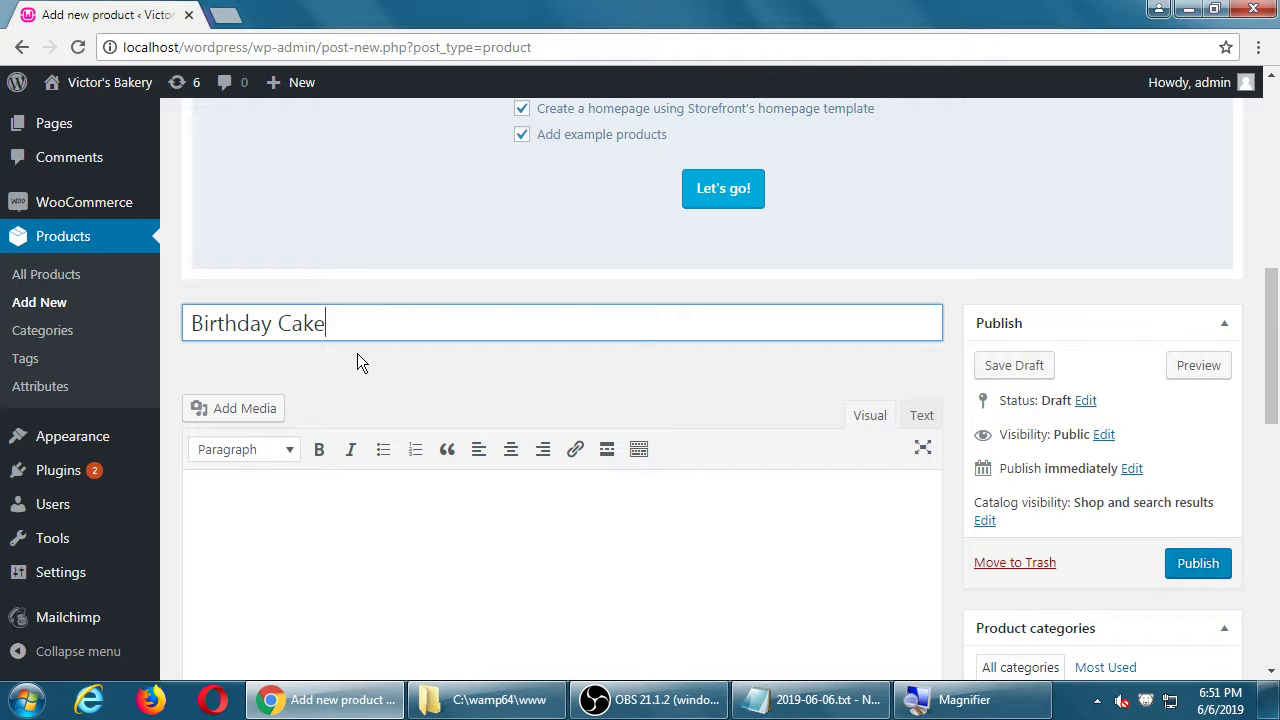
Step: Type test text 'dffdfdfddfg' into the product description
left_click(357, 506)
scroll(357, 506, "down", 1)
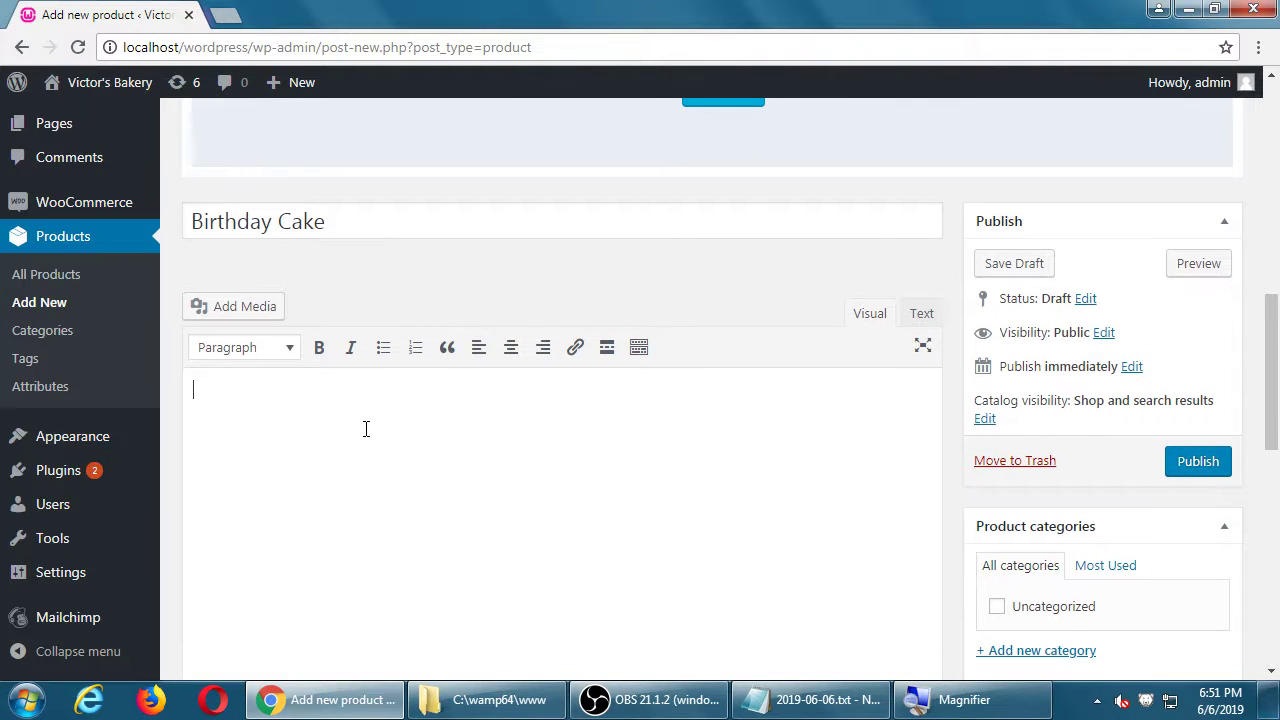
type("dffdfdfddfg")
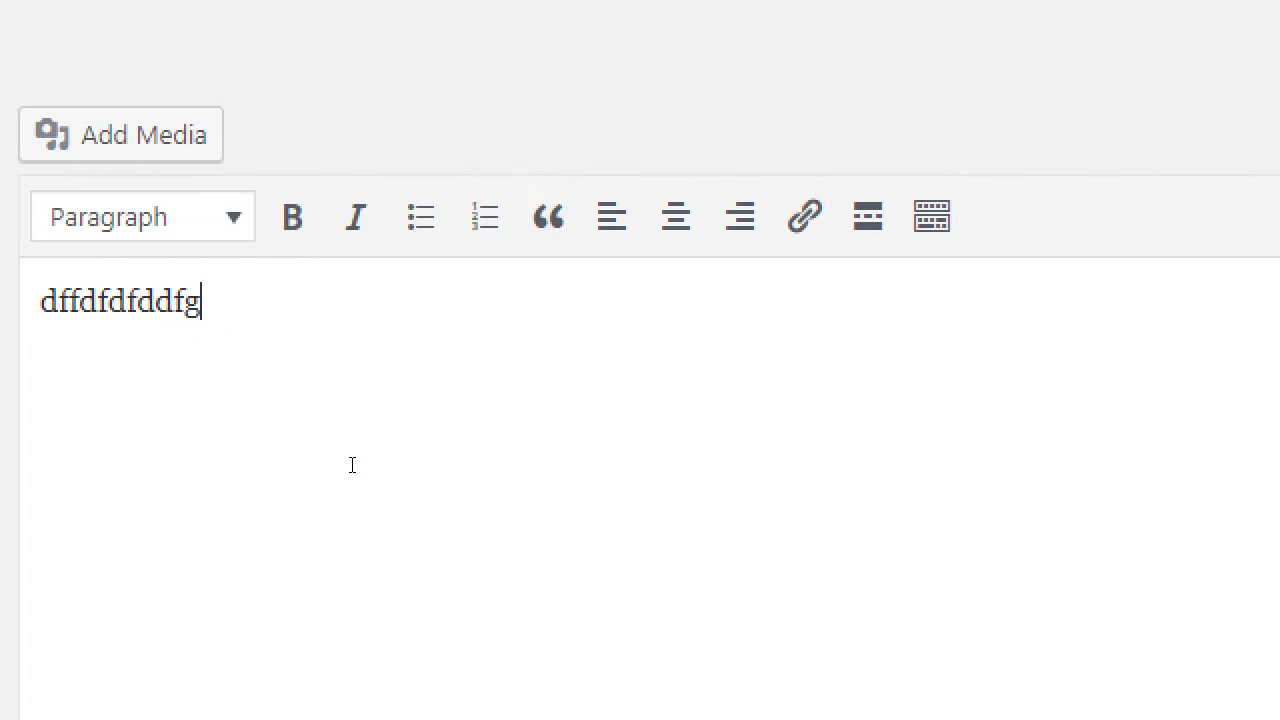
Step: Clear the description after trying the format list and bold on a throwaway test line
key("BackSpace")
key("BackSpace")
key("BackSpace")
key("BackSpace")
key("BackSpace")
key("BackSpace")
key("BackSpace")
key("BackSpace")
key("BackSpace")
key("BackSpace")
key("BackSpace")
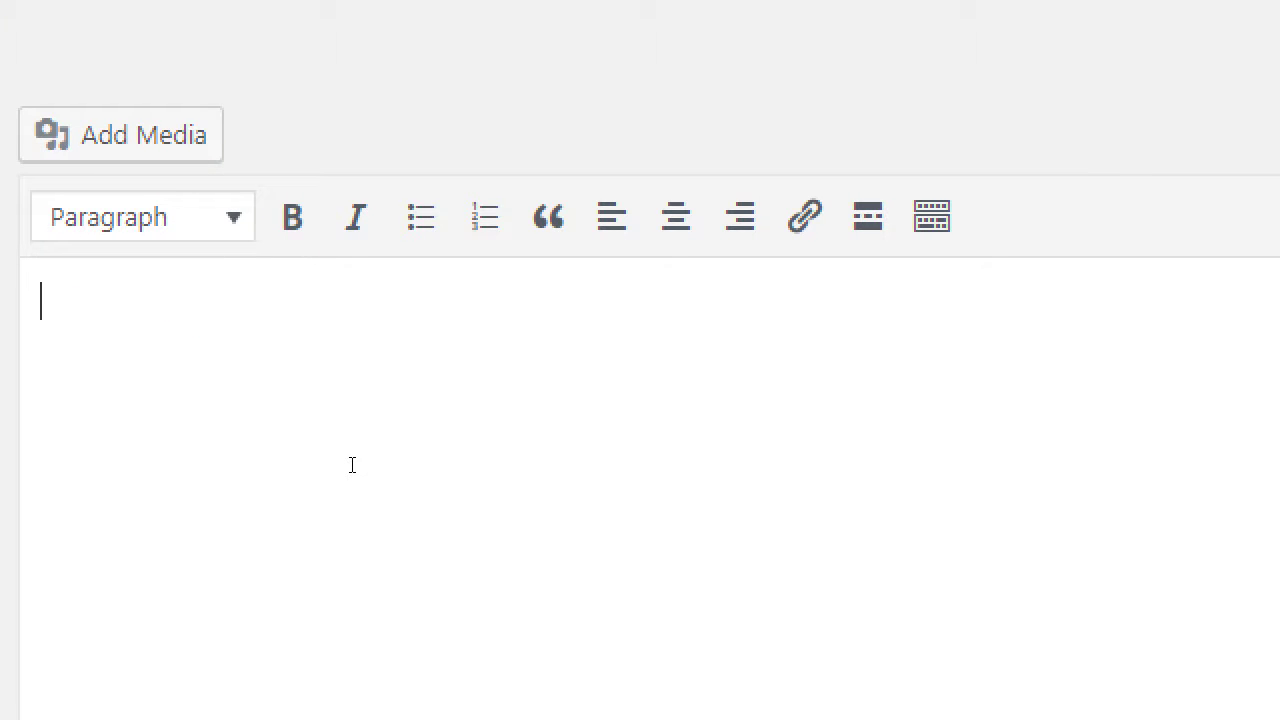
key("alt+F10")
key("Down")
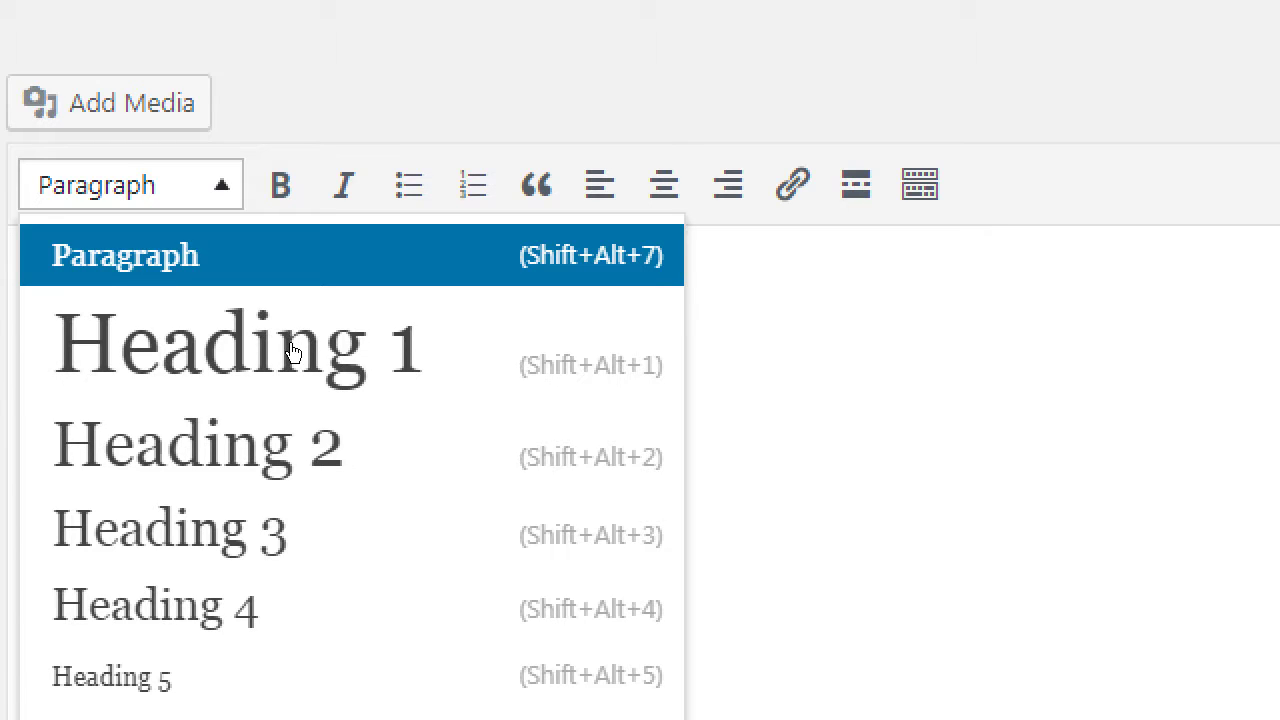
key("Escape")
key("Right")
key("Escape")
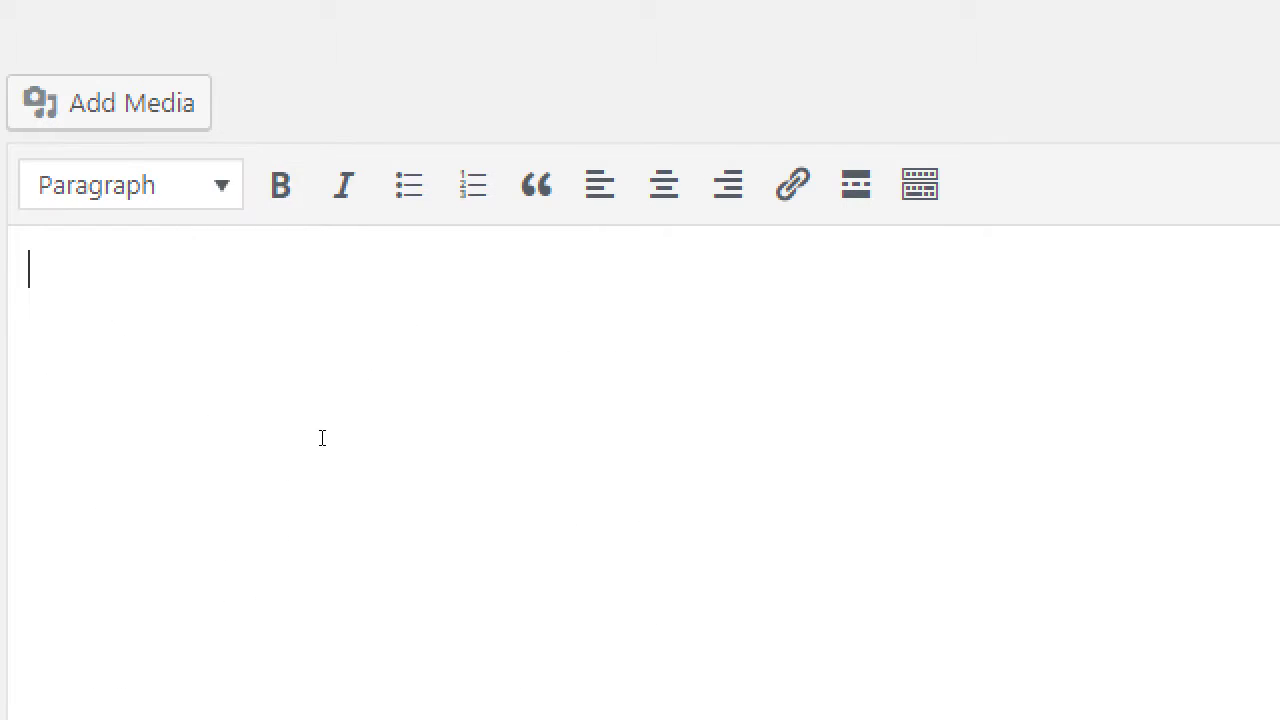
type("dsdsfdfsdfs")
key("ctrl+a")
key("ctrl+b")
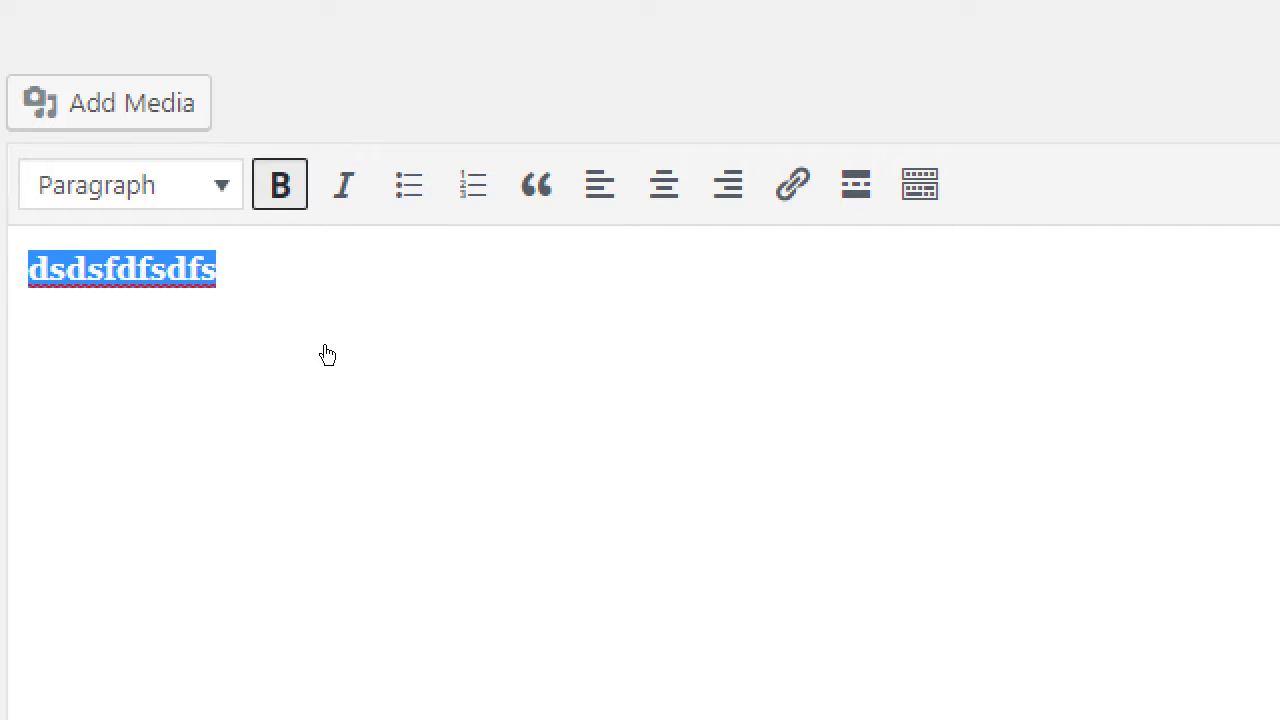
left_click_drag(322, 424, 49, 402)
key("BackSpace")
Step: Step through the editor toolbar buttons by keyboard, ending with the second formatting row hidden
key("Left")
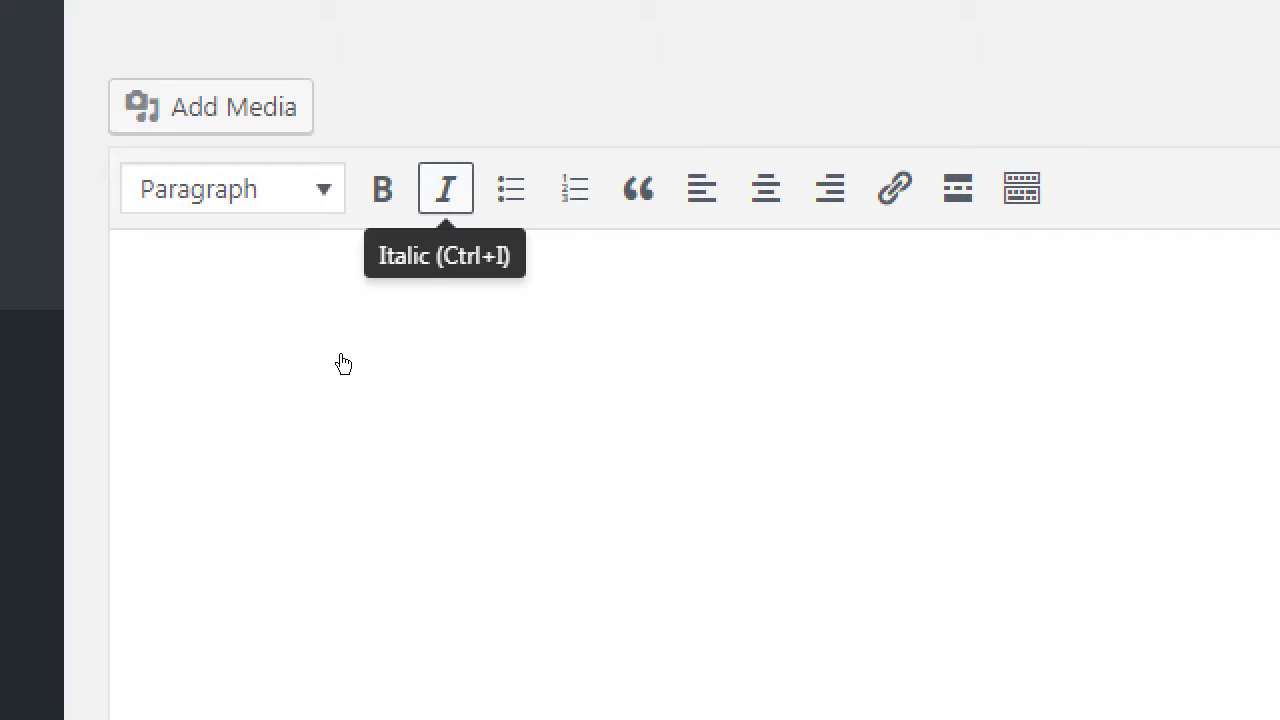
key("Right")
key("Right")
key("Right")
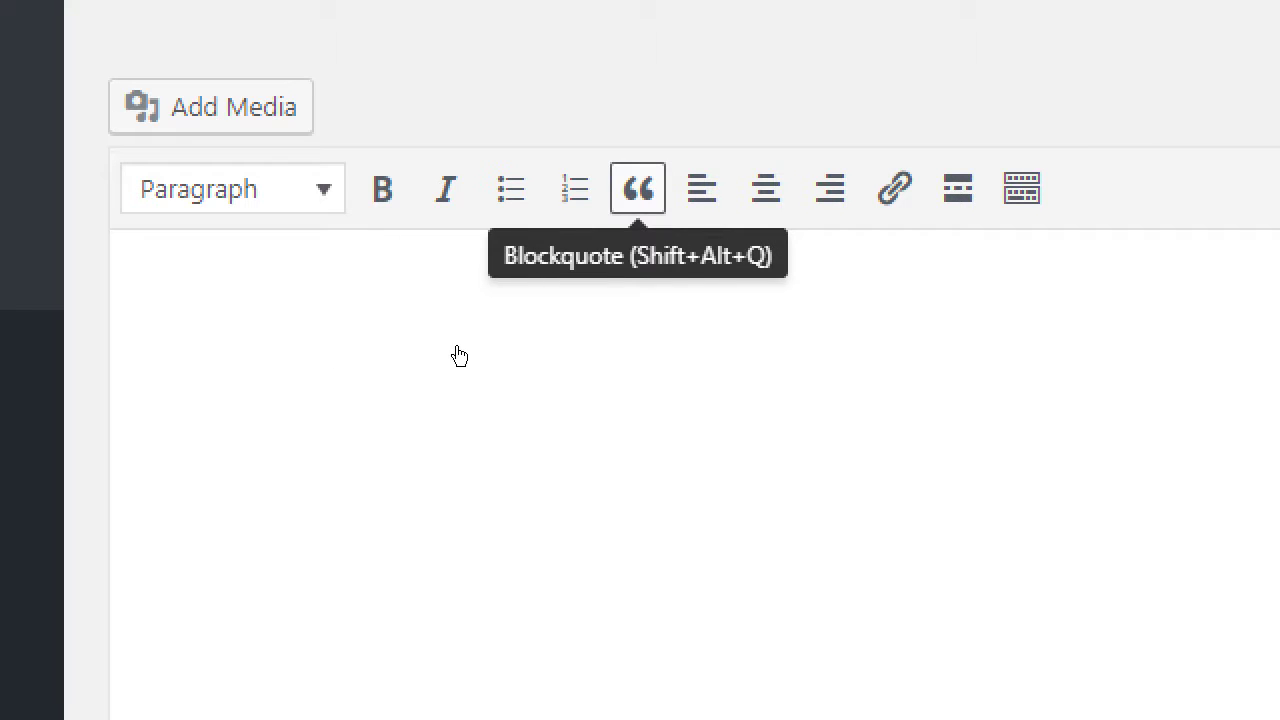
key("Right")
key("Right")
key("Right")
key("Right")
key("Right")
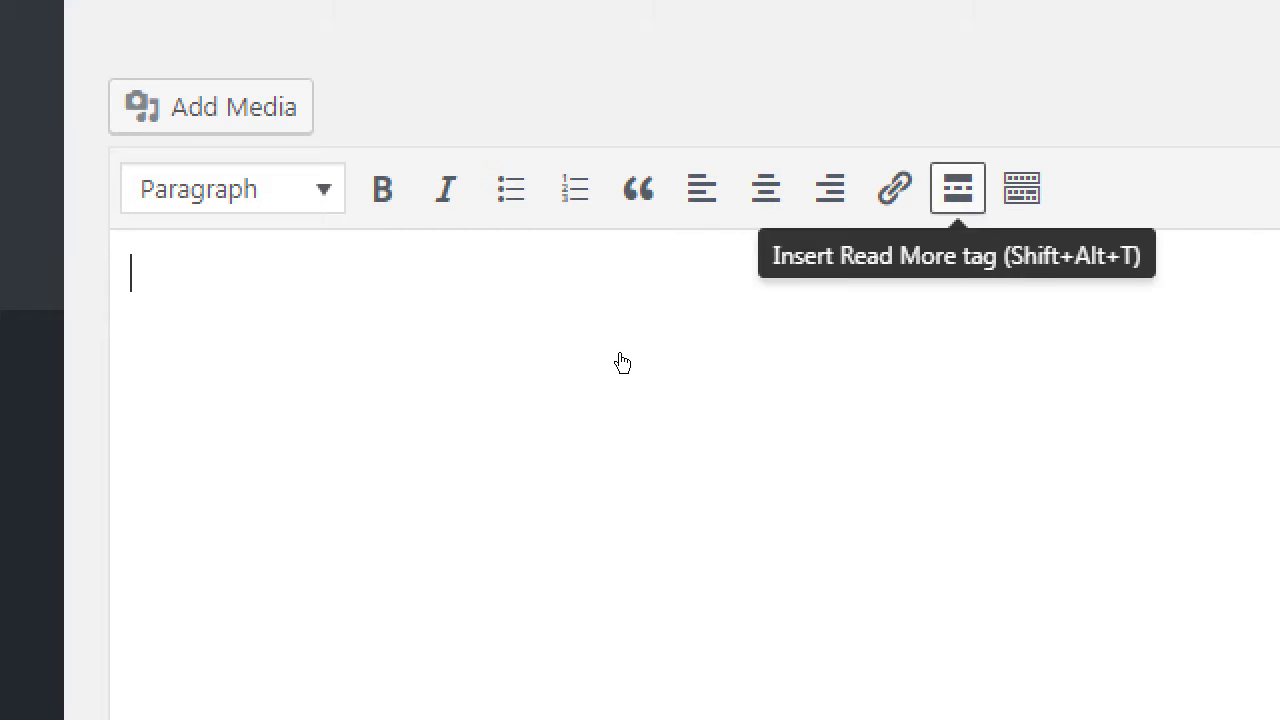
key("Right")
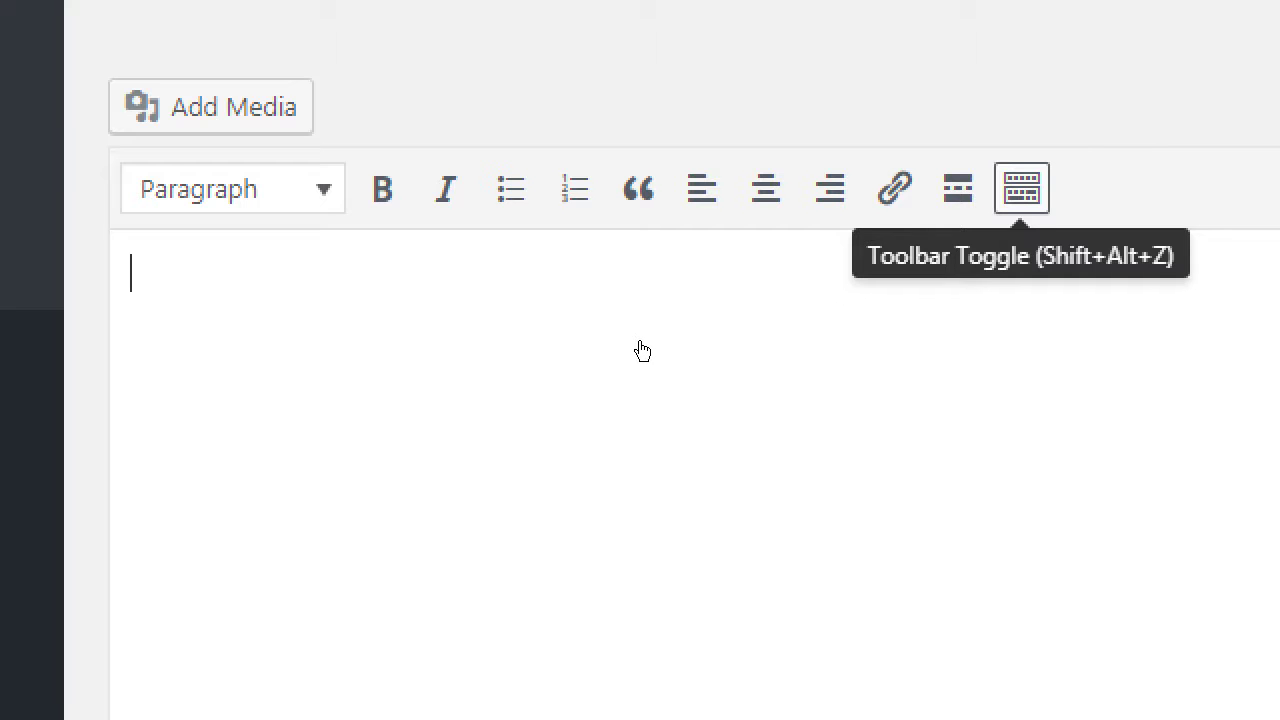
key("Return")
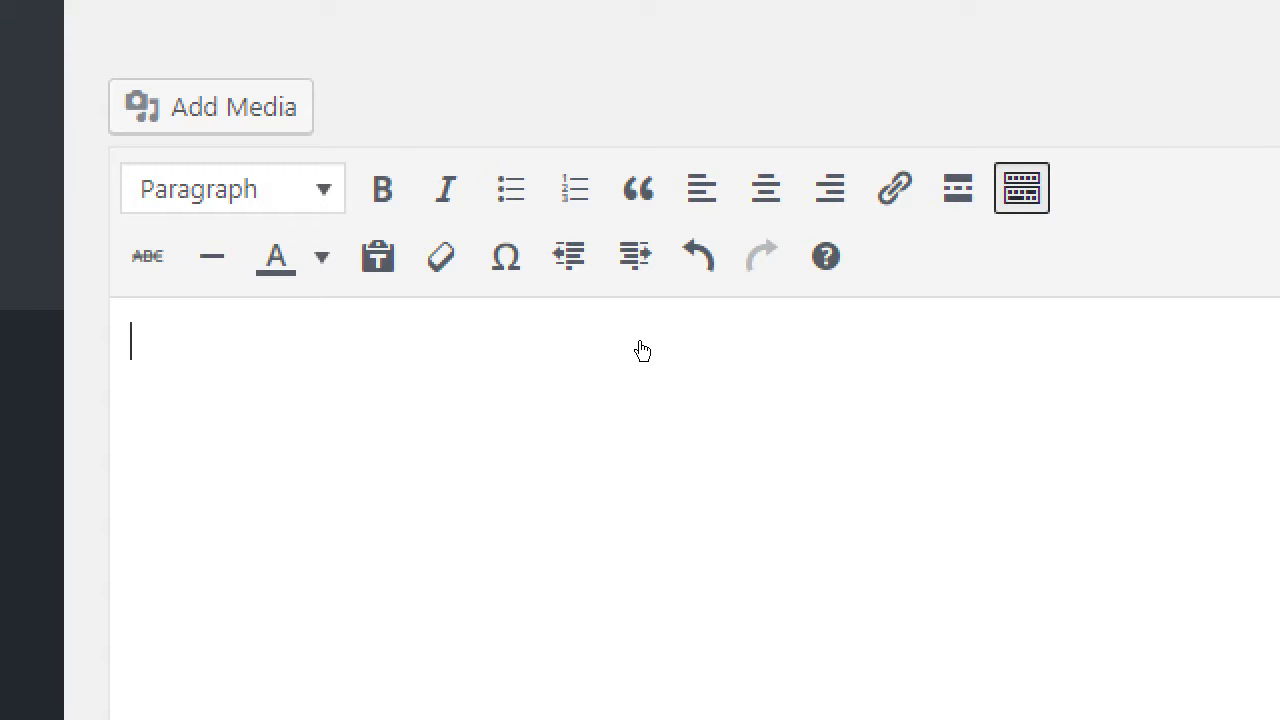
key("Return")
key("Return")
key("Return")
key("Return")
key("Right")
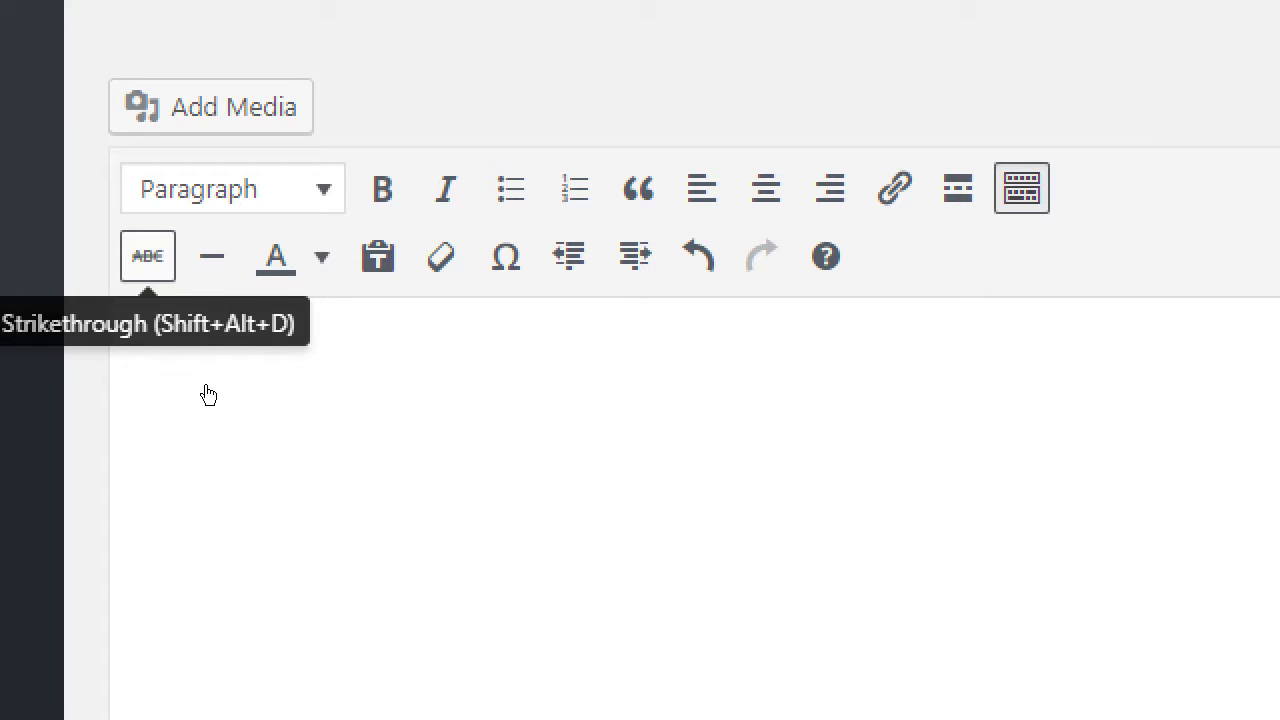
key("Right")
key("Right")
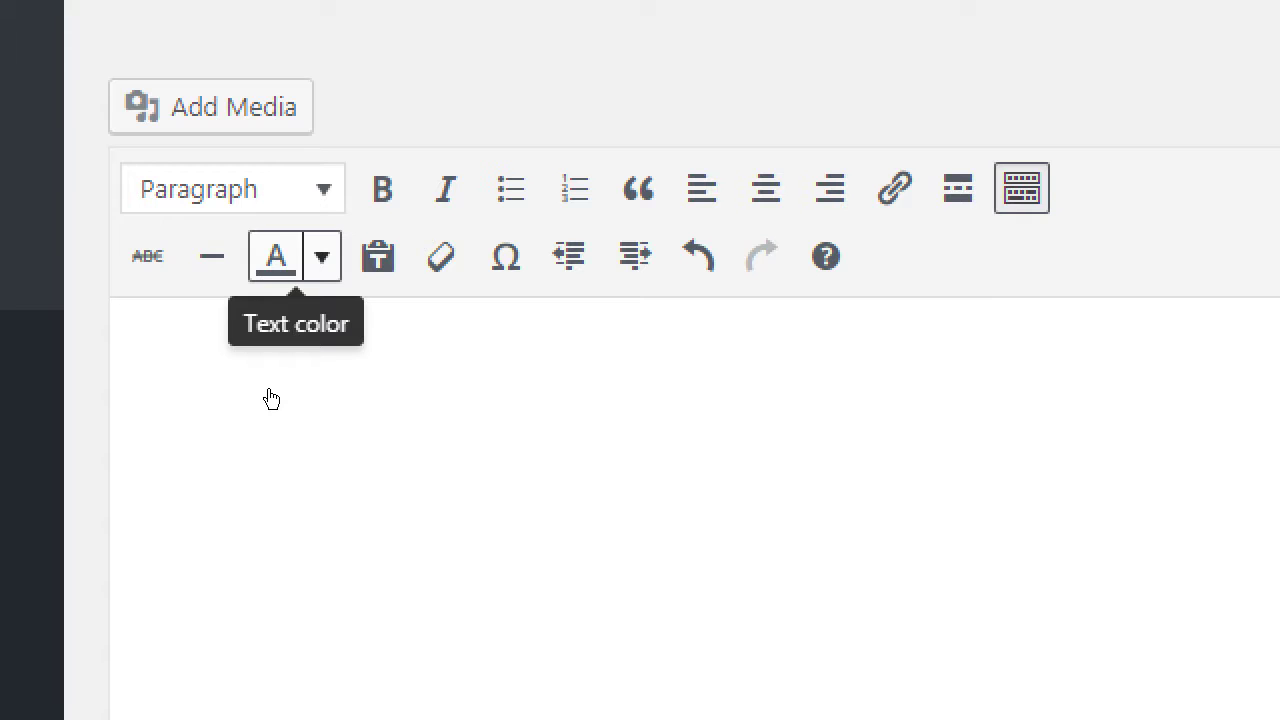
key("Right")
key("Right")
key("Right")
key("Right")
key("Right")
key("Right")
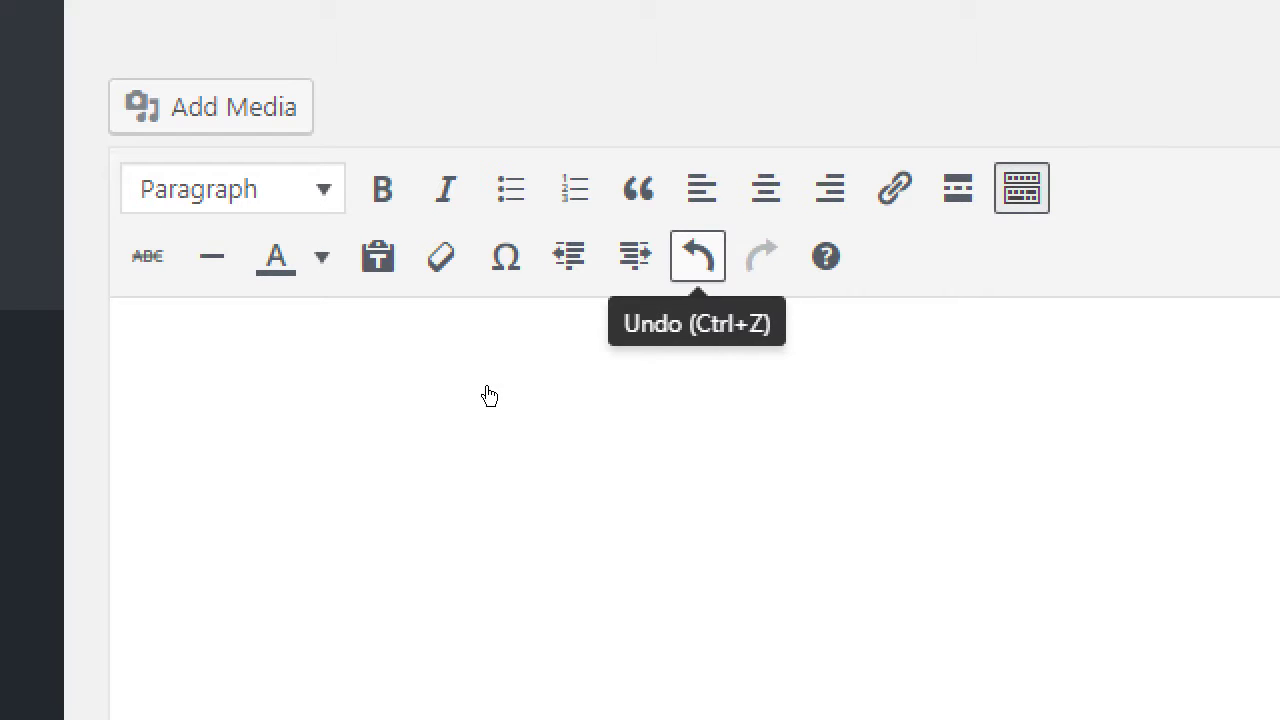
key("Right")
key("Up")
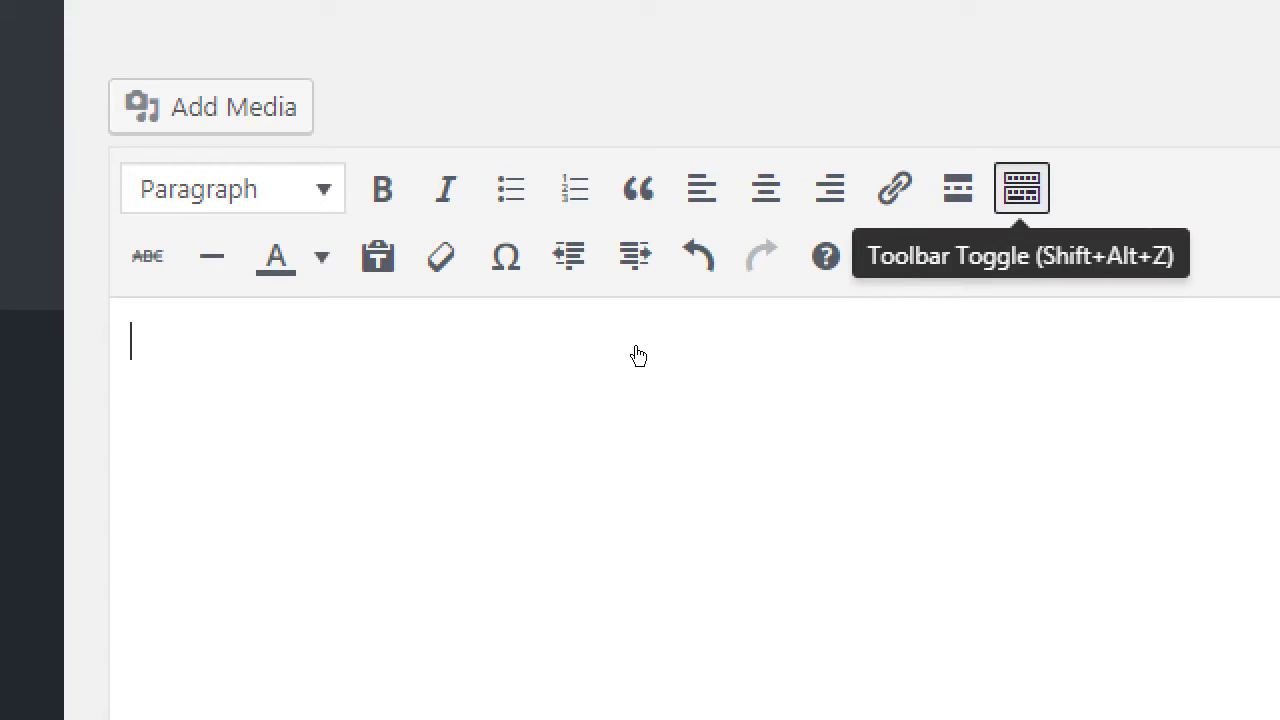
key("Return")
key("Return")
key("Return")
key("Return")
Step: Type the intro 'Hand-made with organic ingredients. With the following features:' into the empty description
left_click(632, 366)
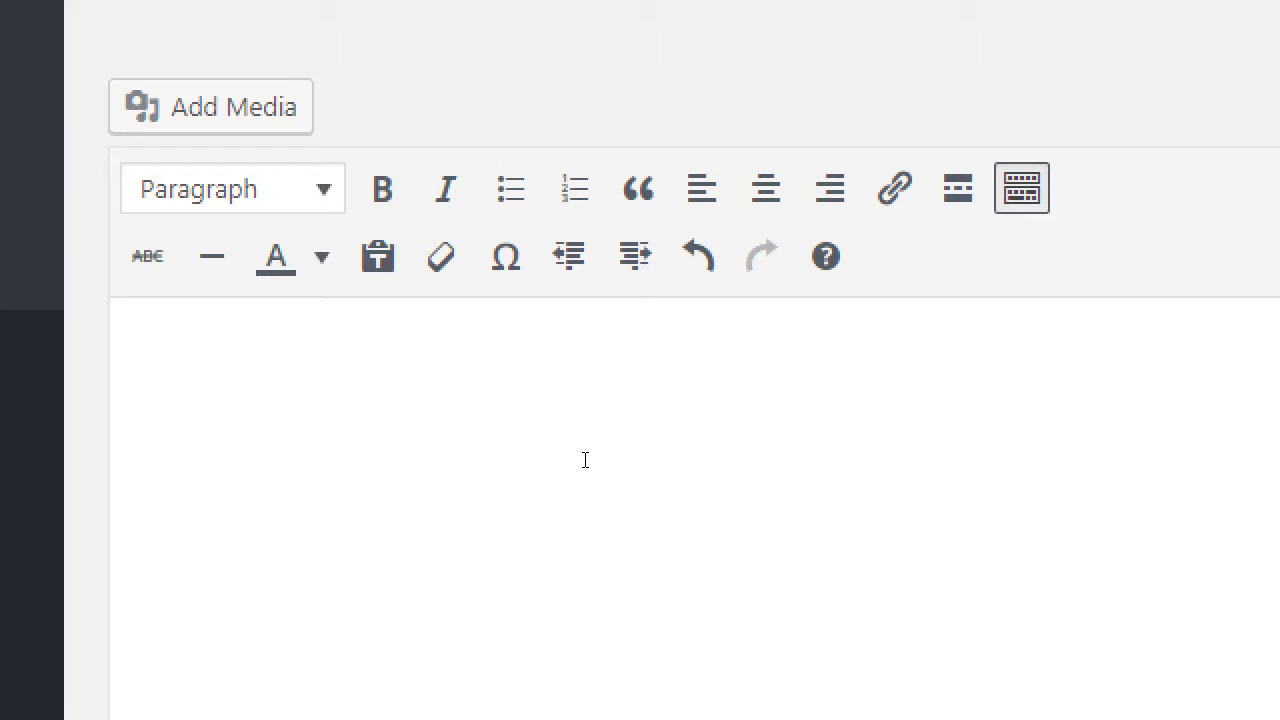
type("Hand-made ")
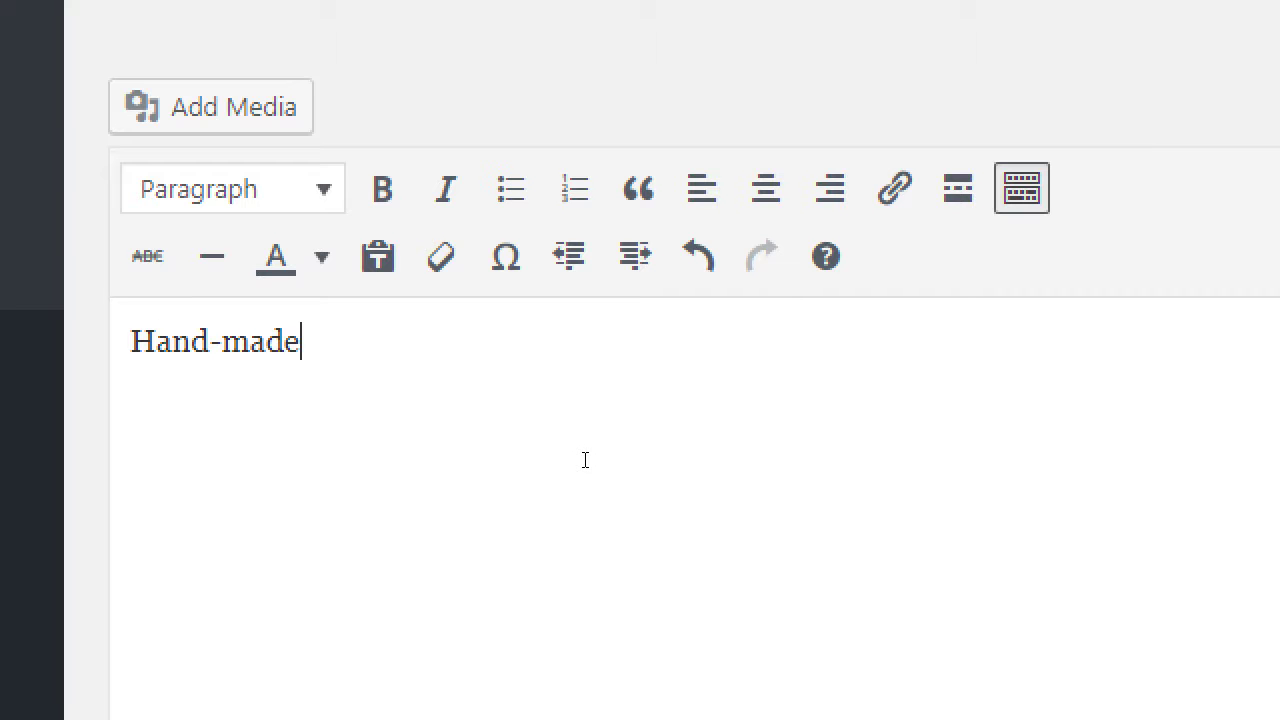
type("with orga")
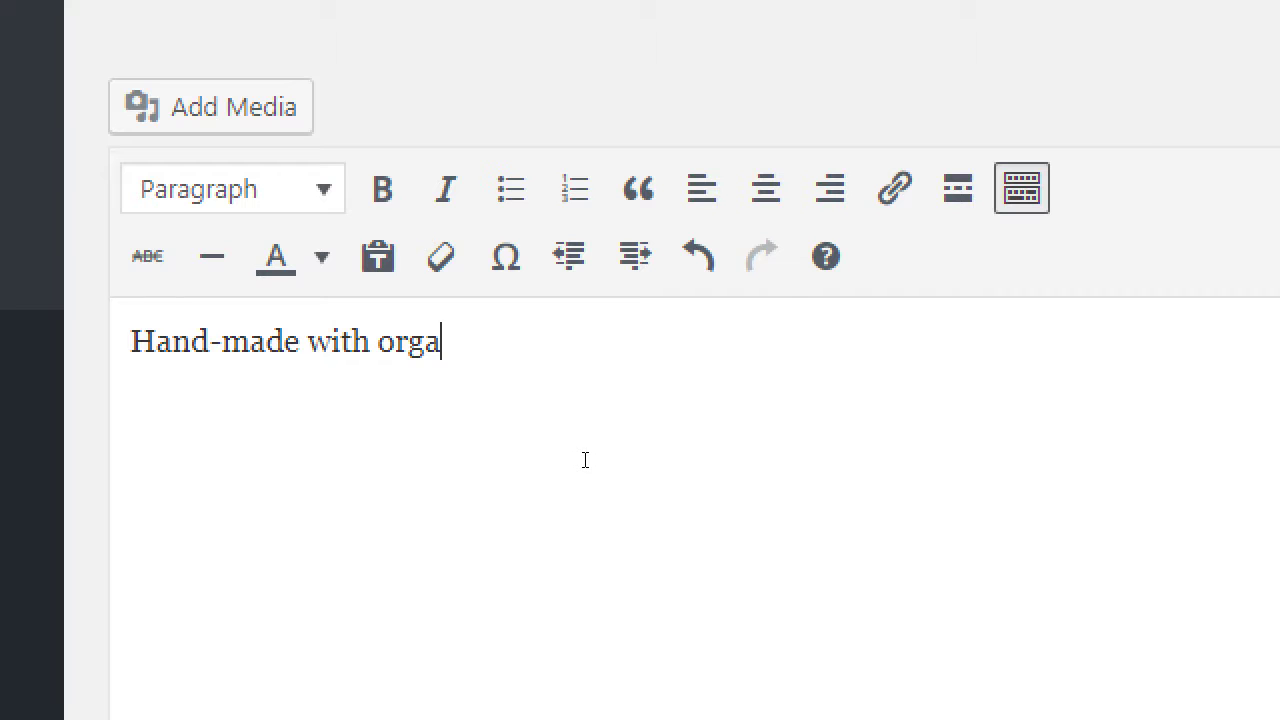
type("nic ingredient")
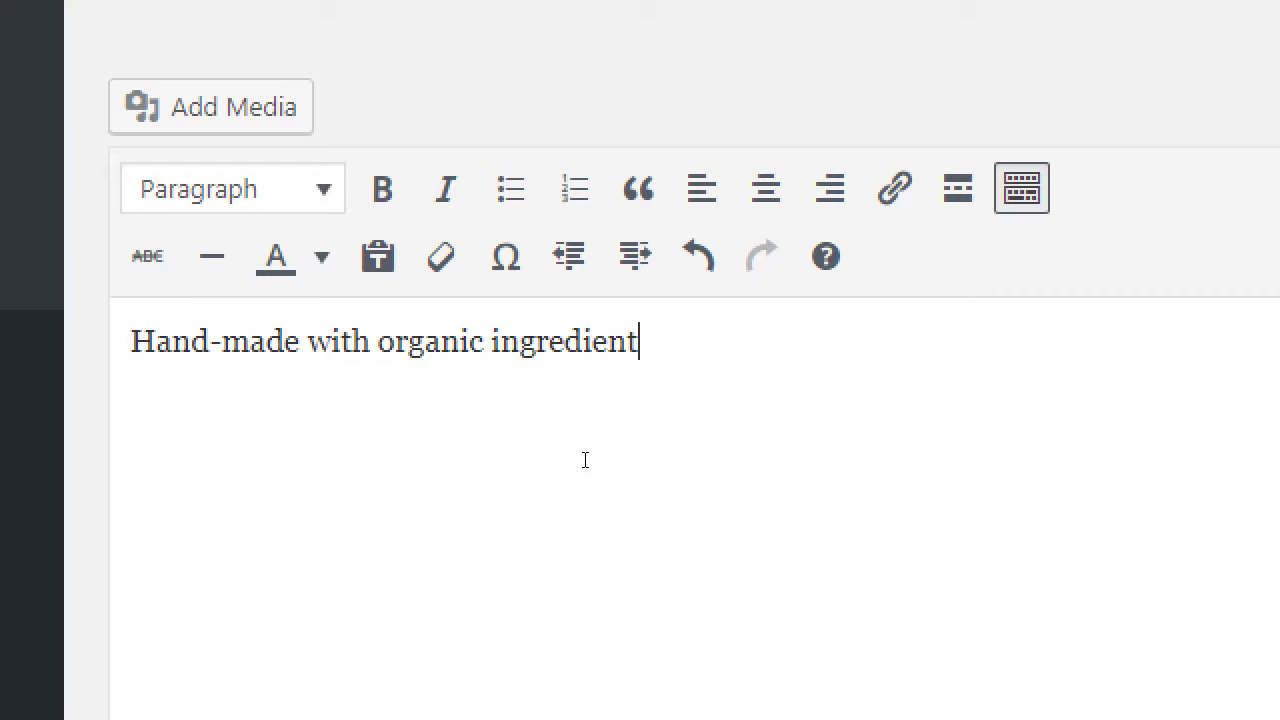
type("s. With ")
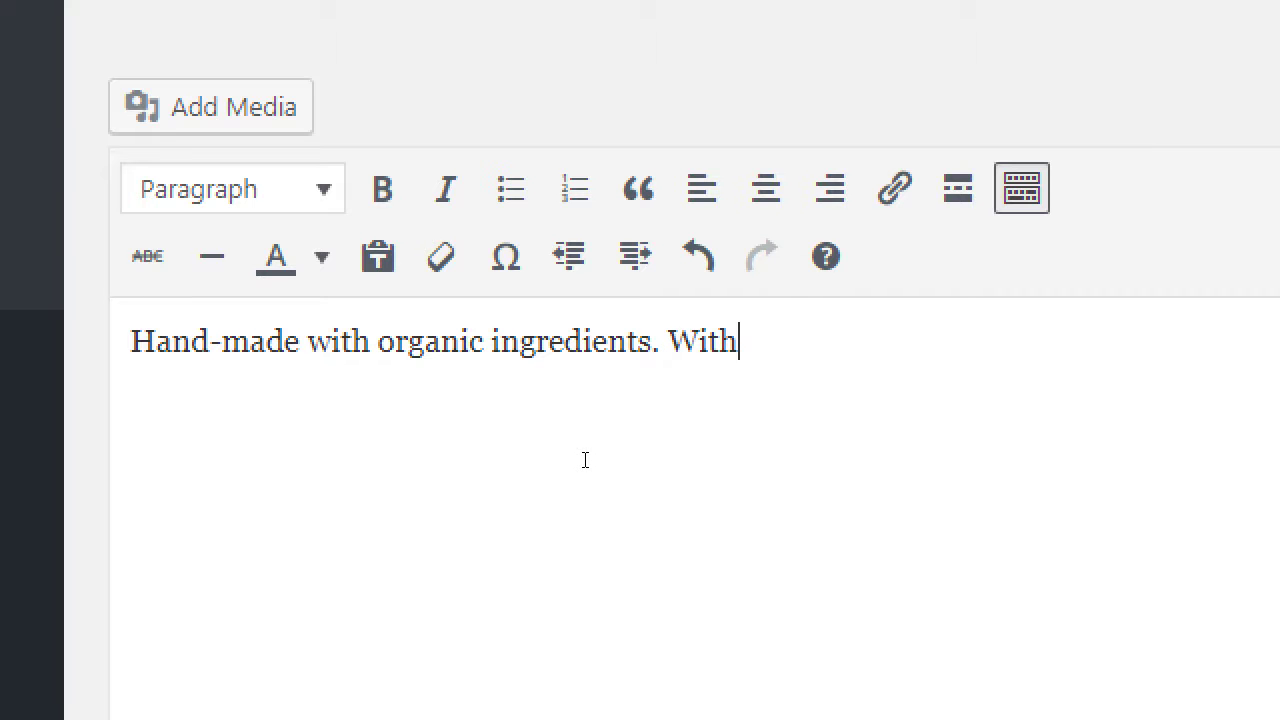
type("the following f")
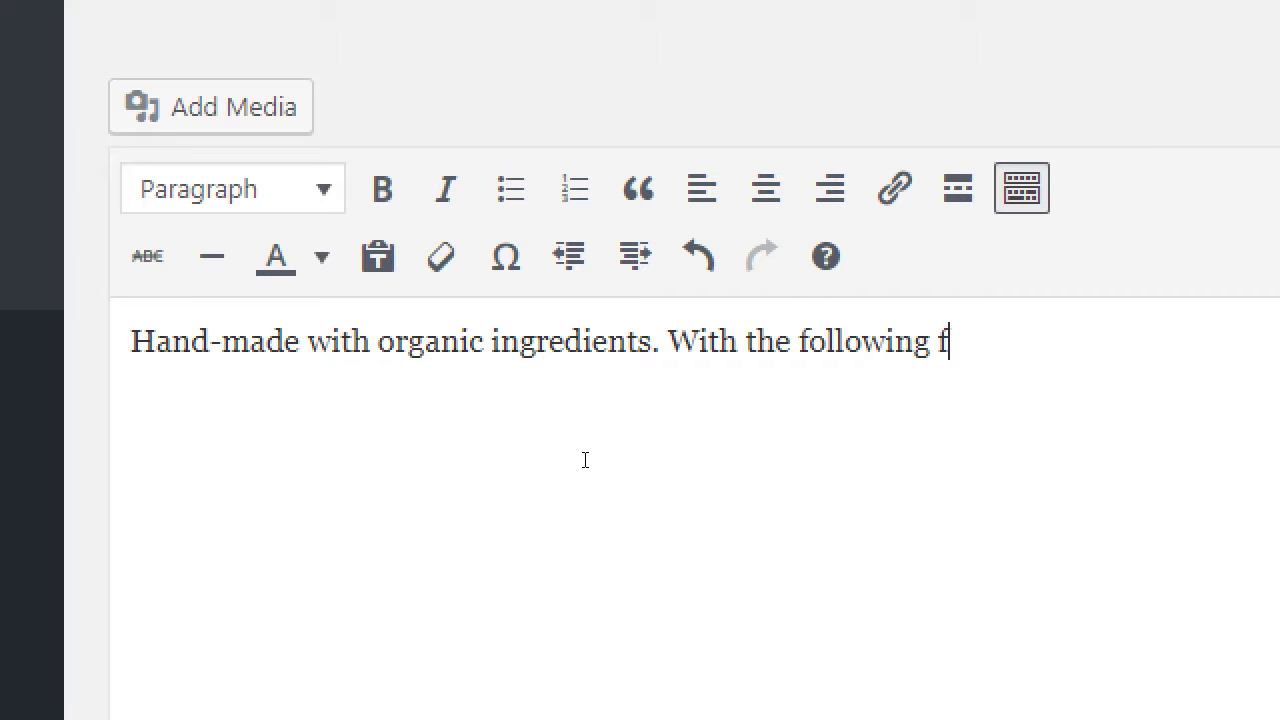
type("eatures:")
key("Return")
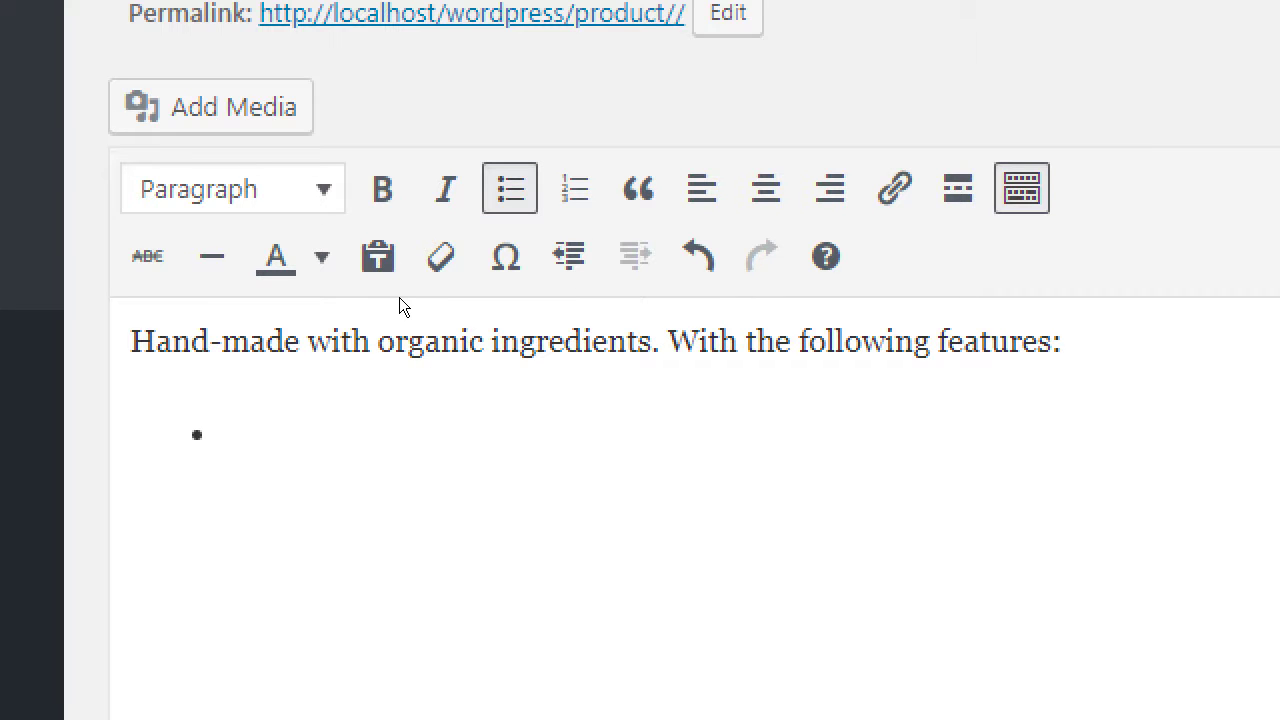
Step: Add the bullets Round shape, Three layers and Pink frosting below the intro
type("Round shape")
key("Return")
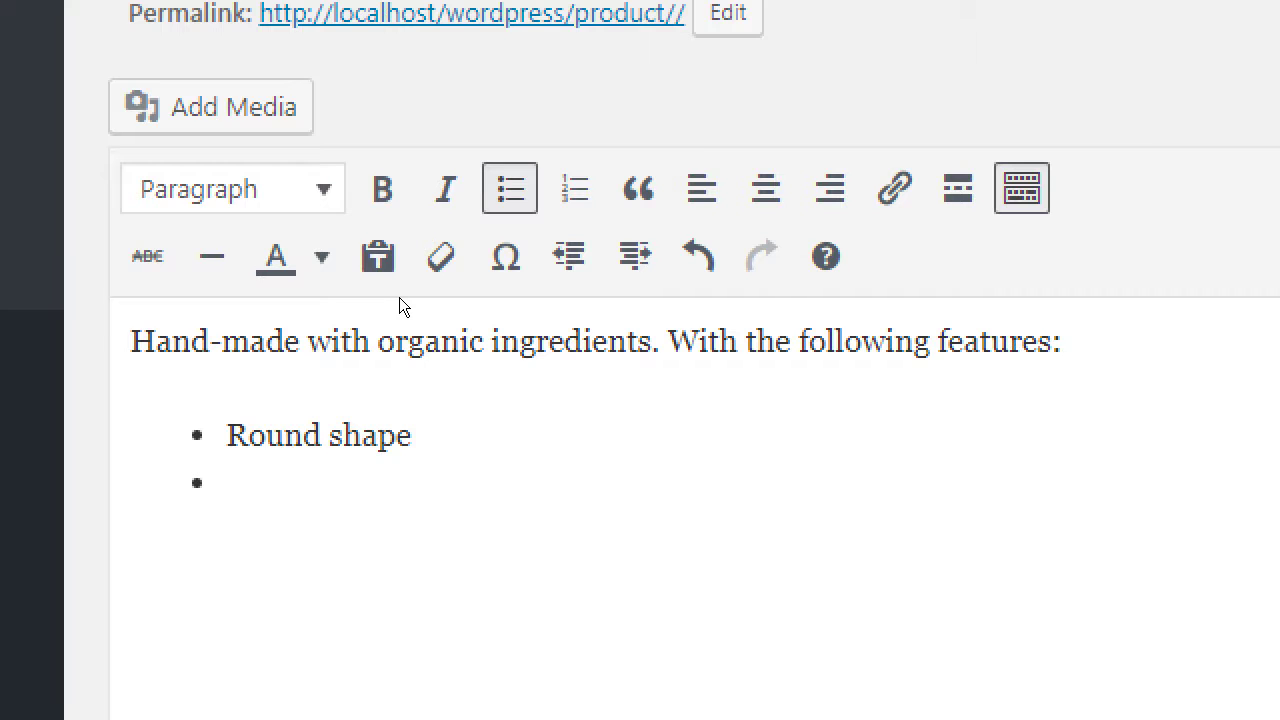
type("Three")
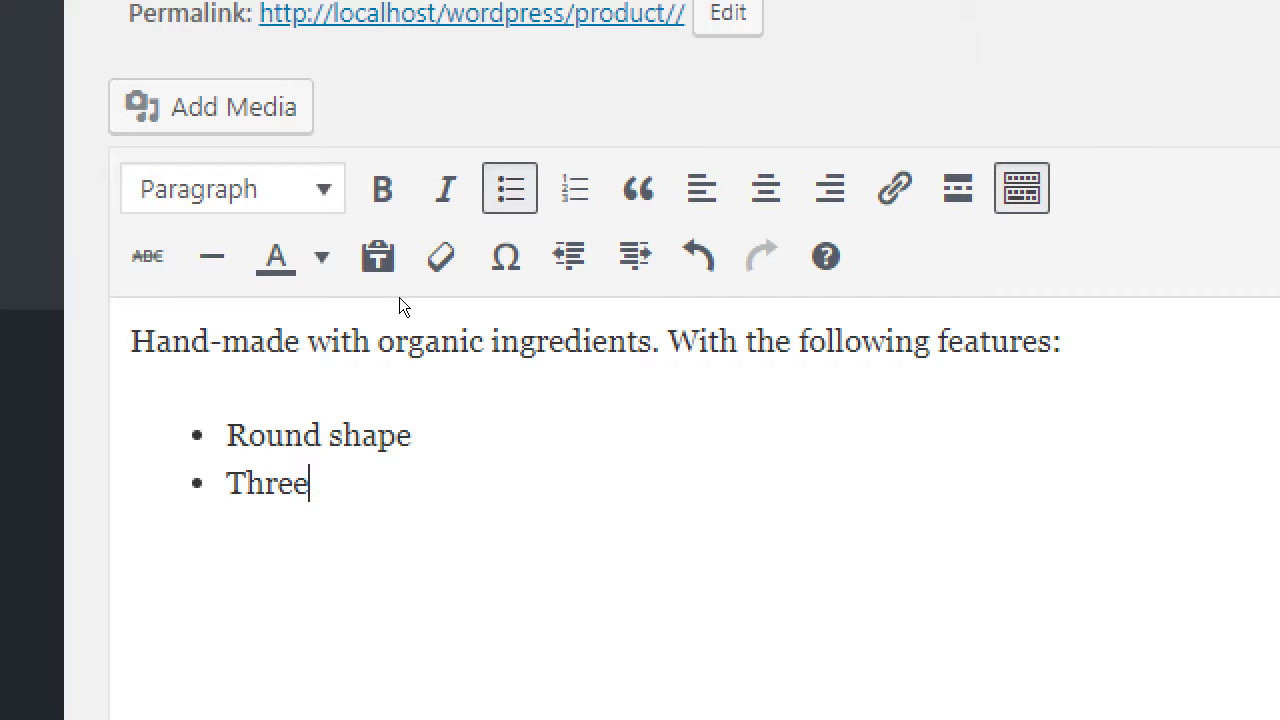
type(" layers")
key("Return")
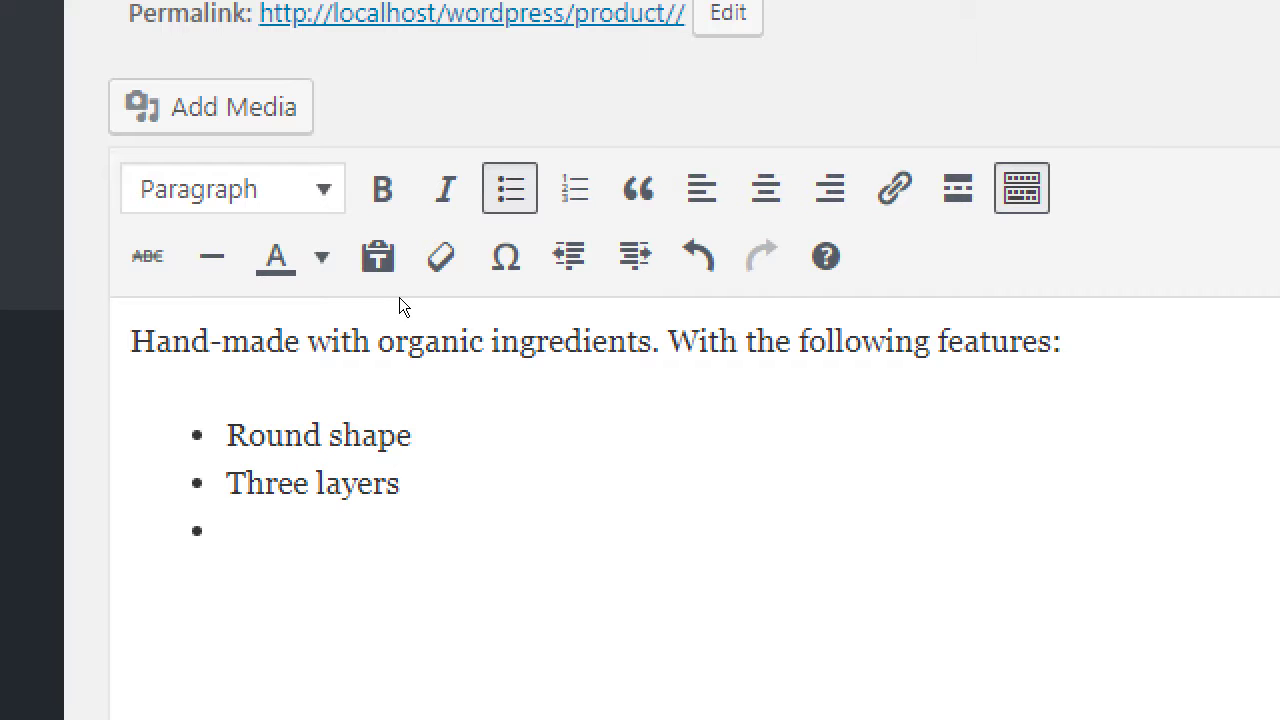
type("Pink frosting")
key("Return")
key("Return")
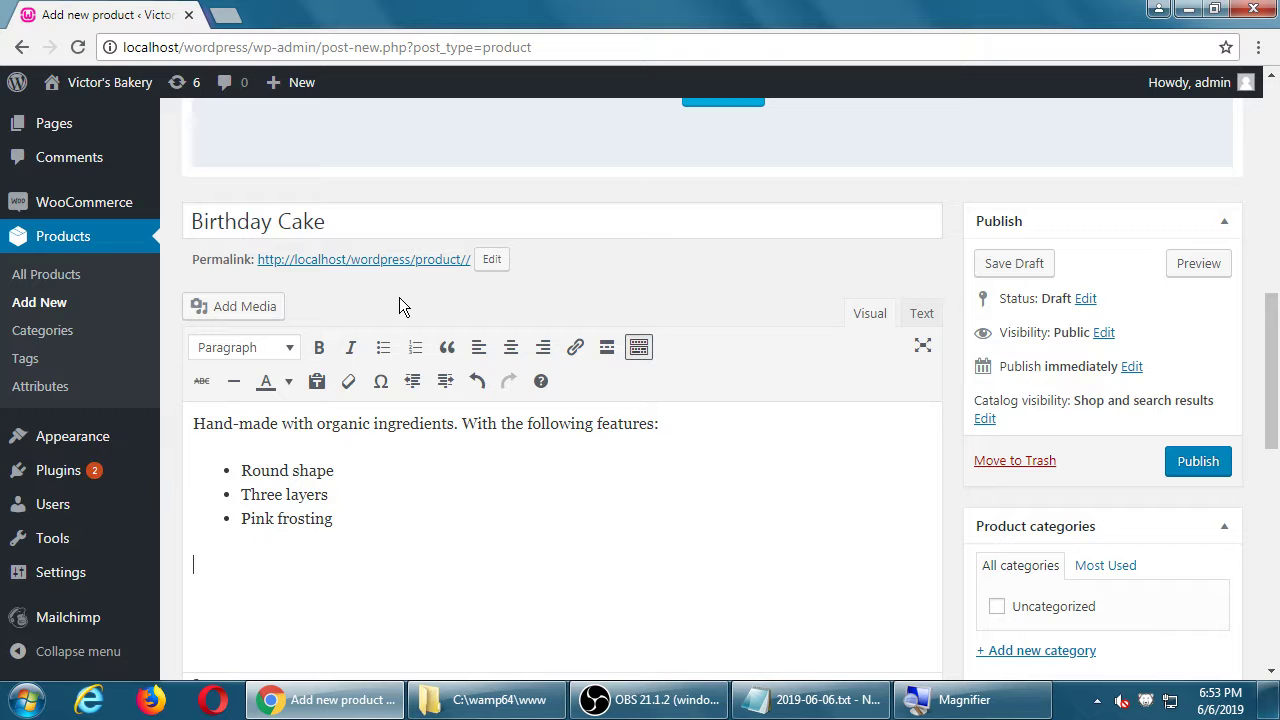
key("super+plus")
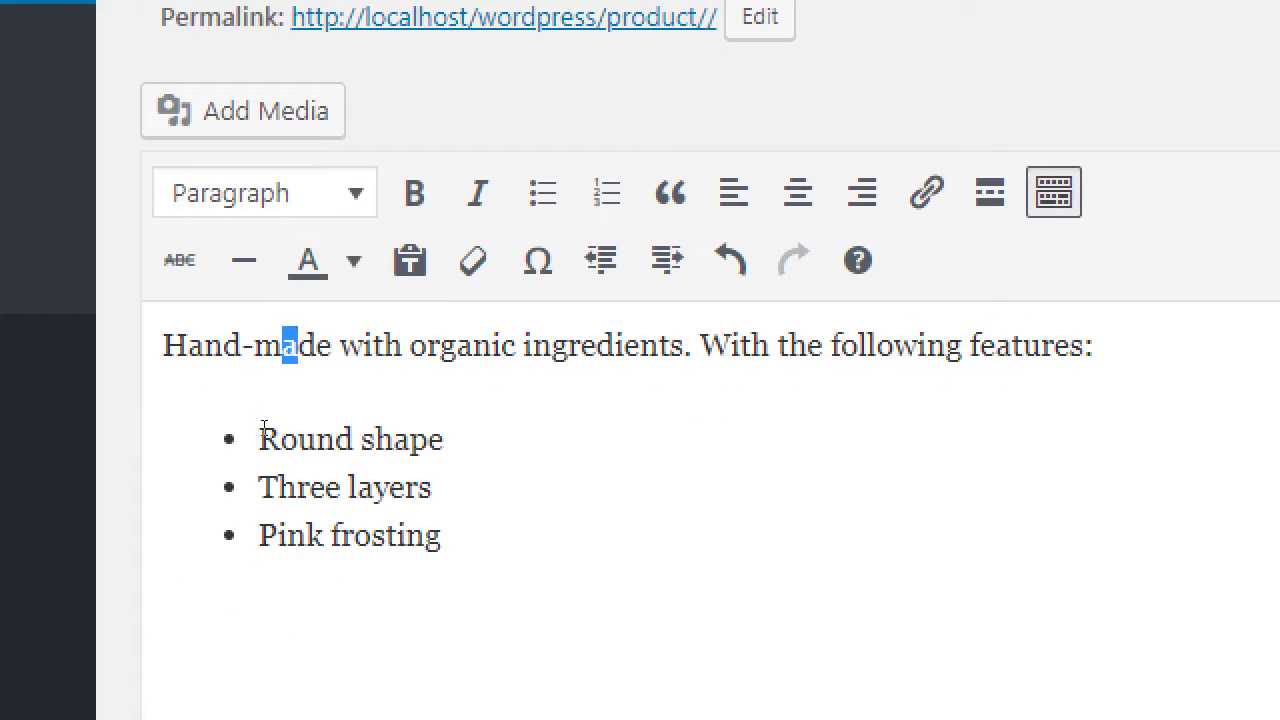
left_click(16, 719)
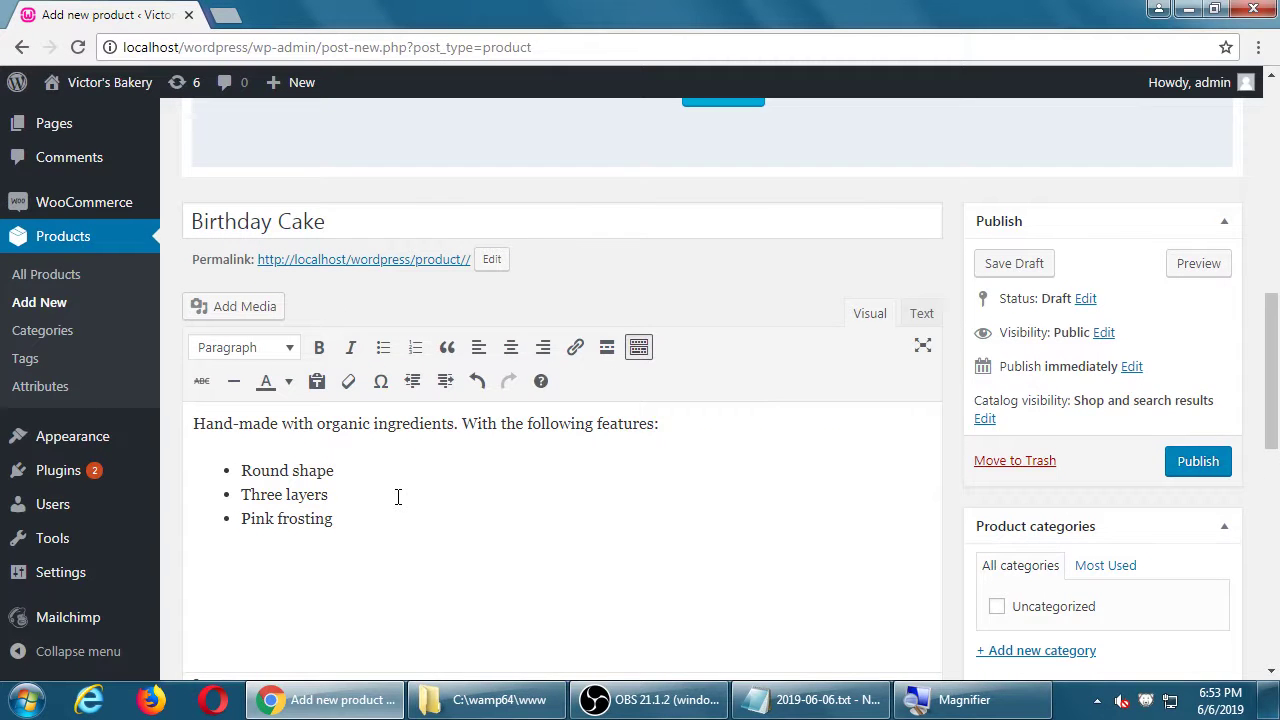
scroll(397, 497, "down", 2)
left_click(475, 505)
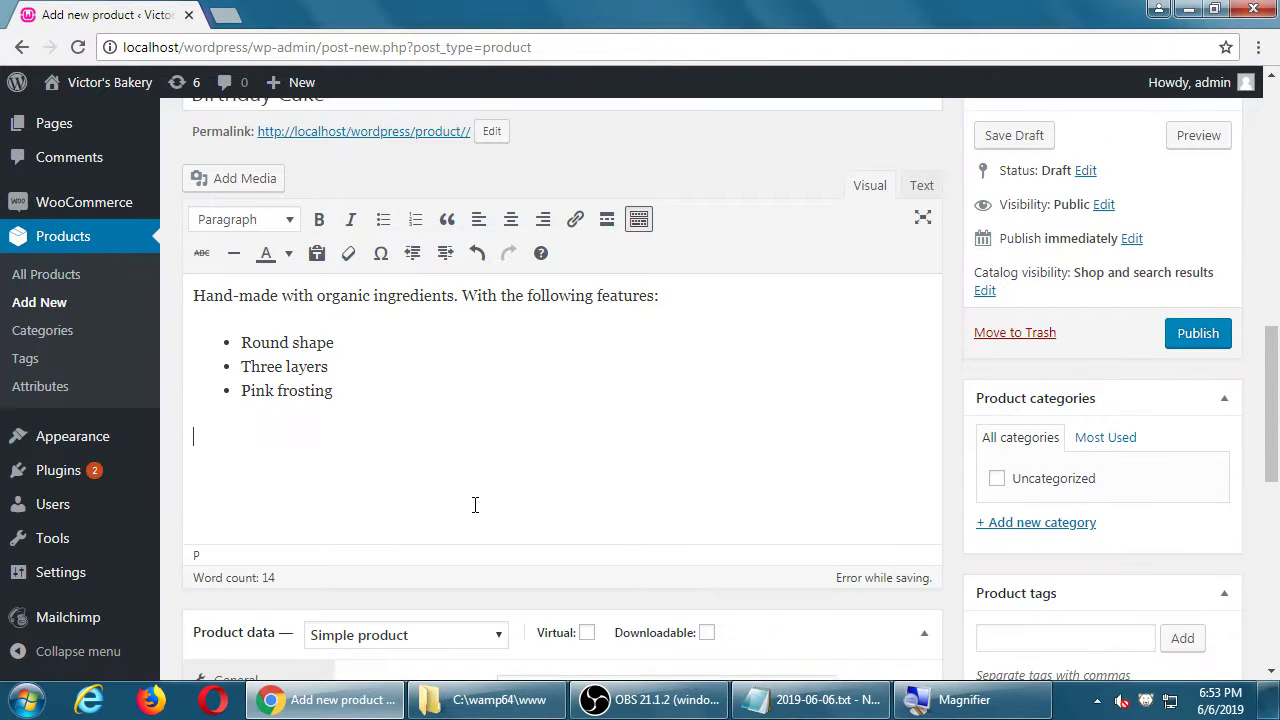
type("kjkljlkjlkj")
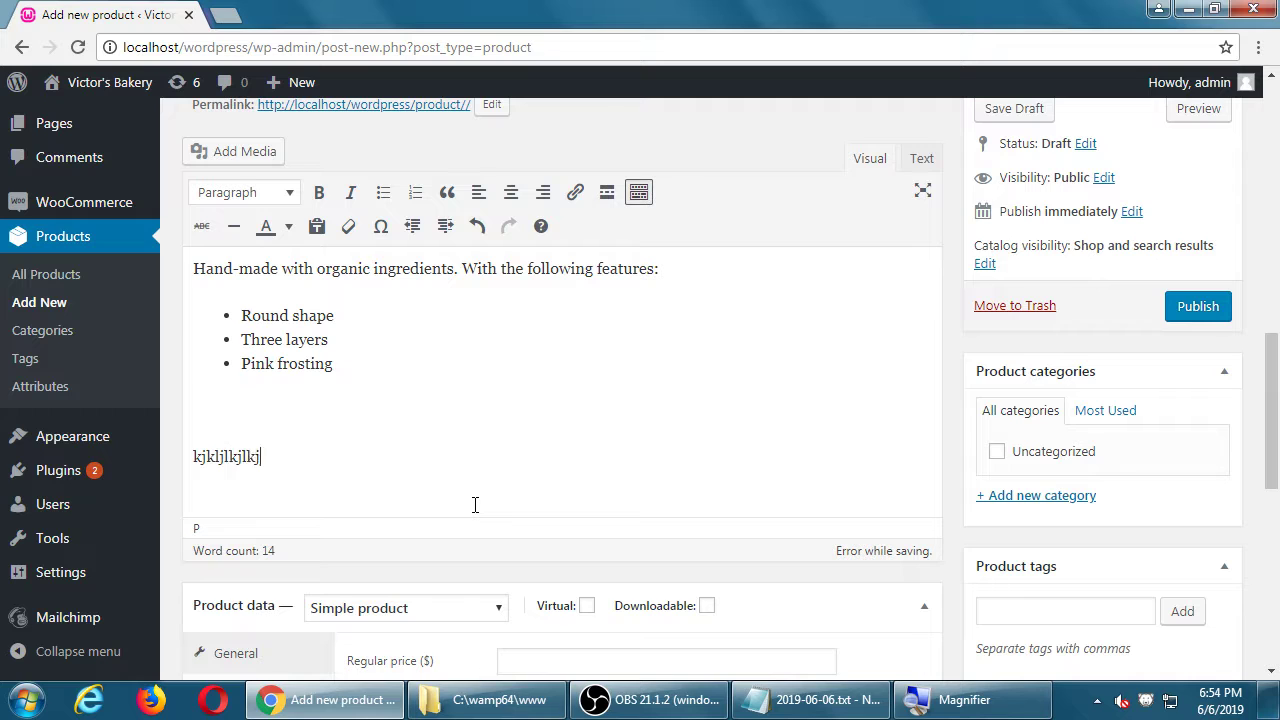
type(" lkjlk lkj lkj lkj lkj lkj lk jlk jkl")
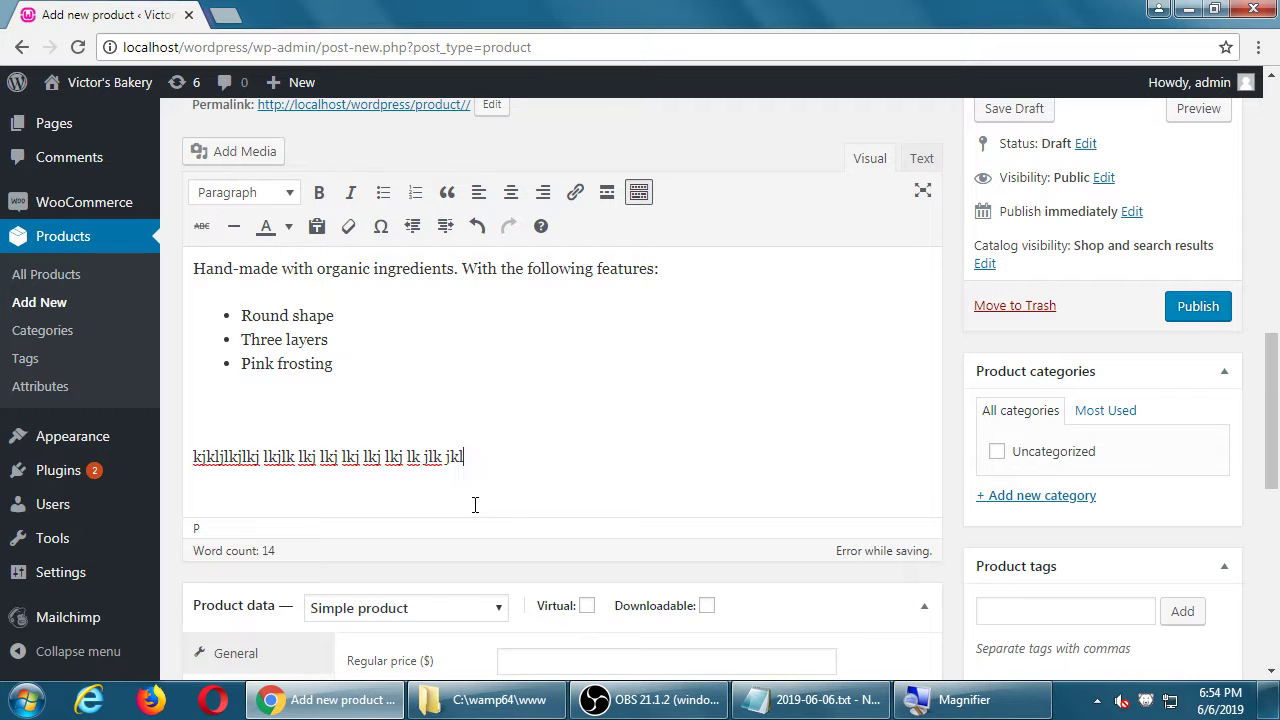
key("ctrl+z")
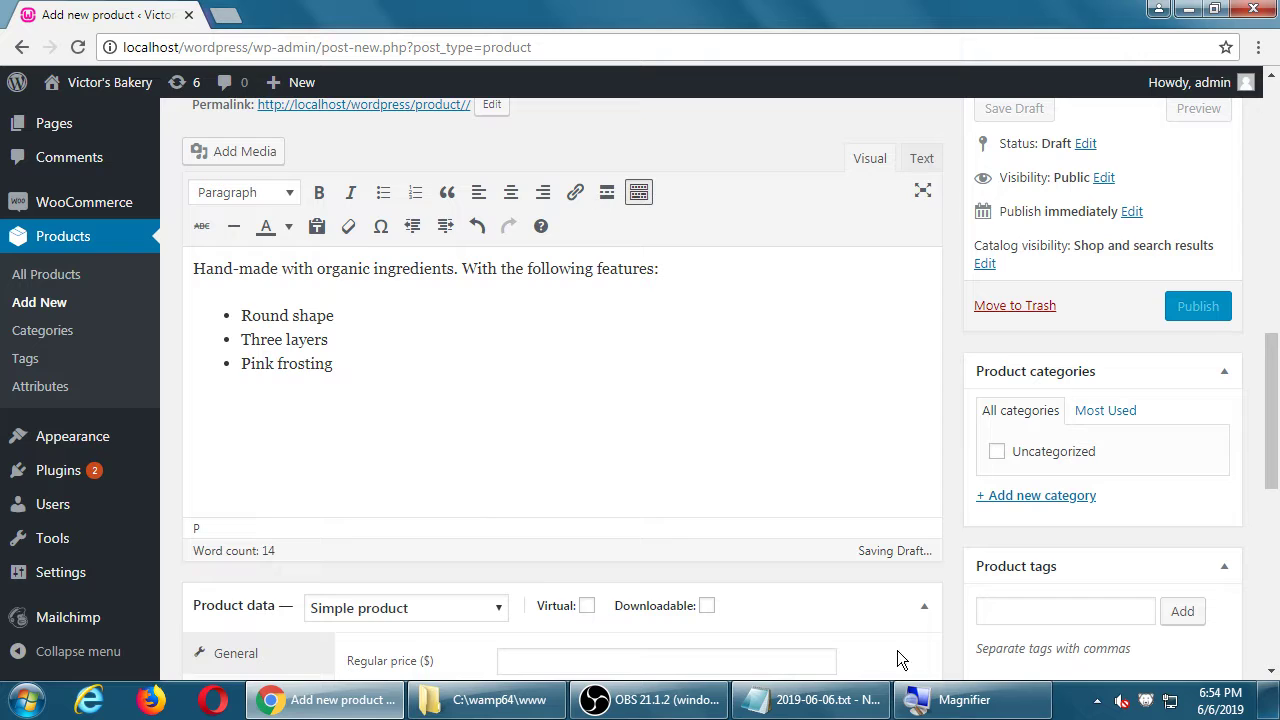
left_click(812, 700)
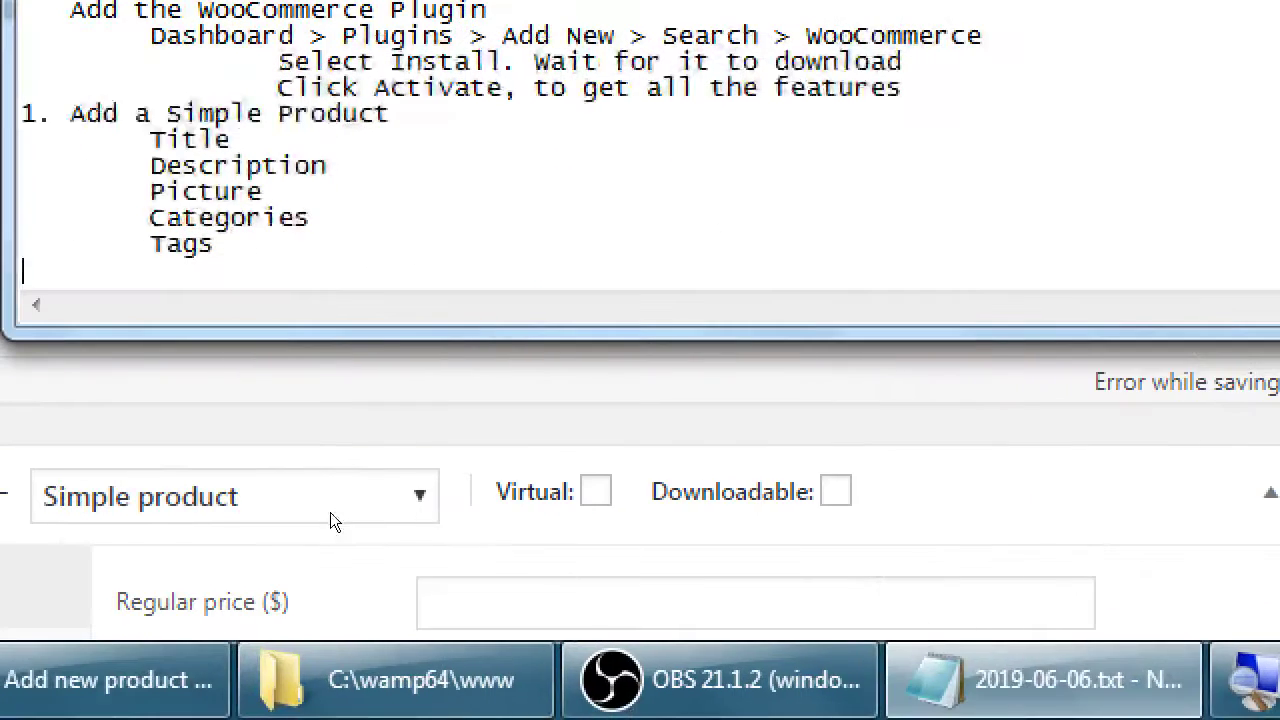
Step: In Notepad, write 'Take advantage of your Title and Description as places to write'
type("T")
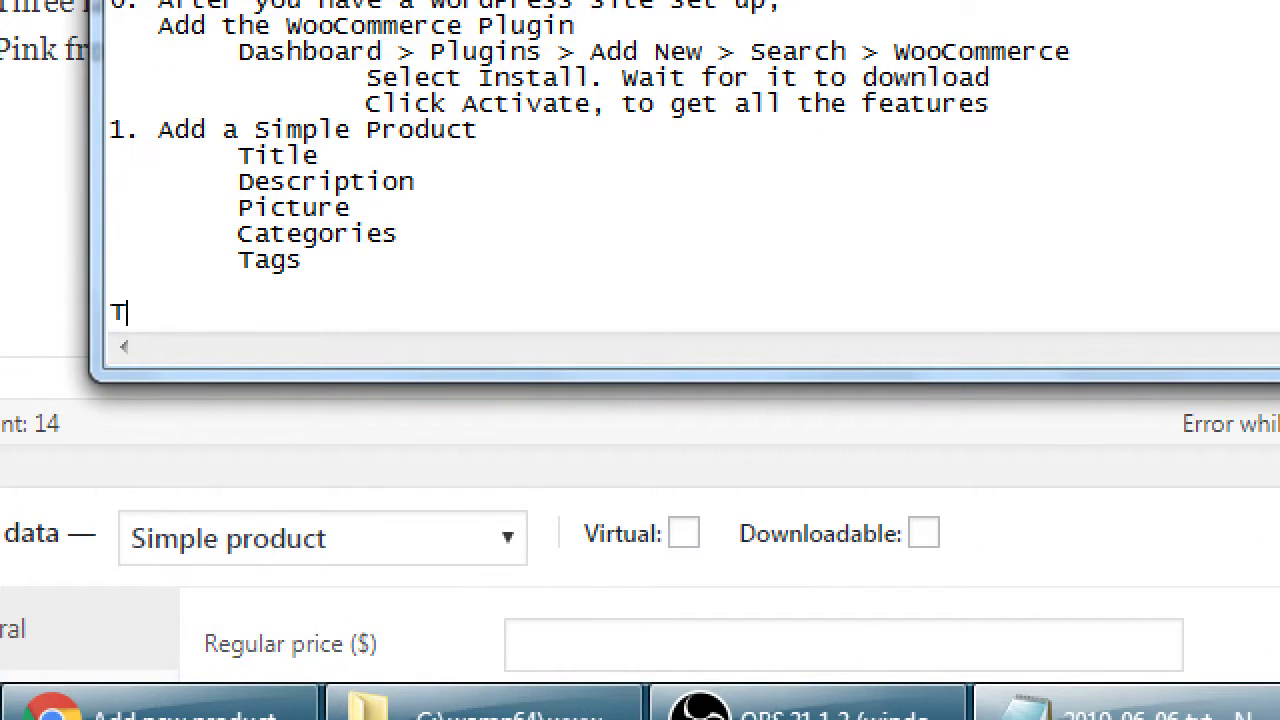
type("ake advantage of your Tite")
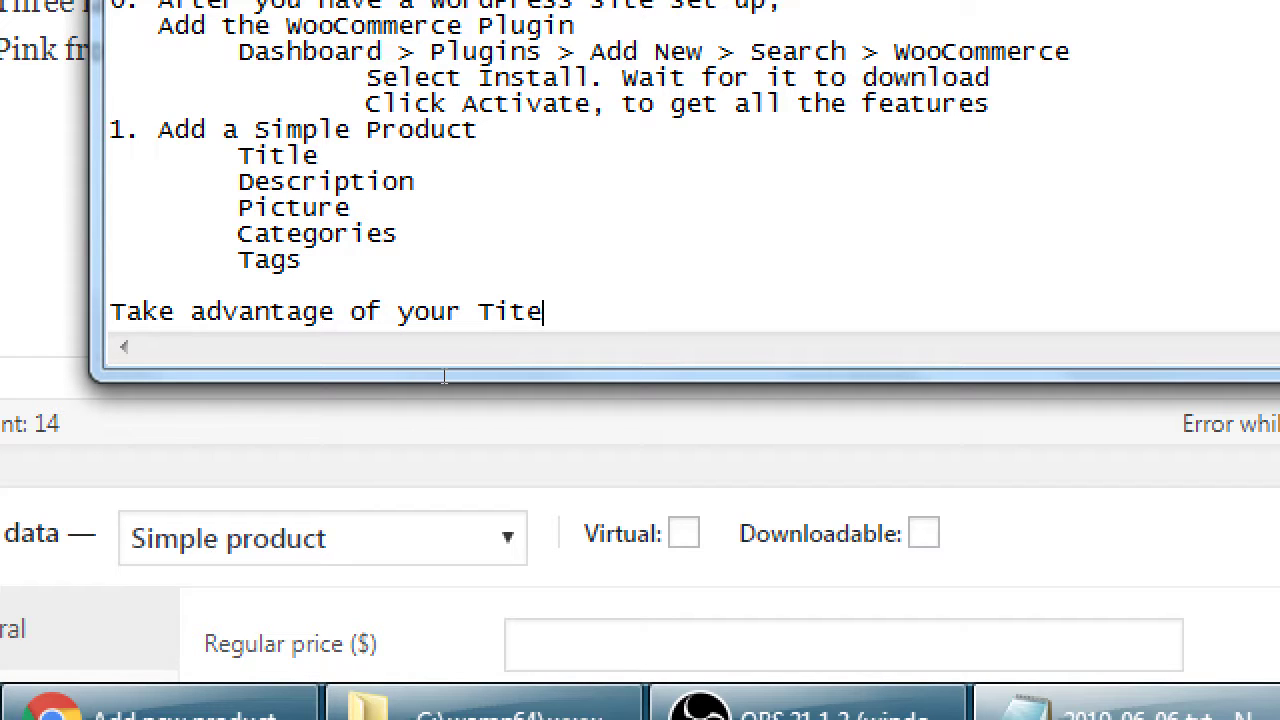
key("BackSpace")
type("le")
type("and Description")
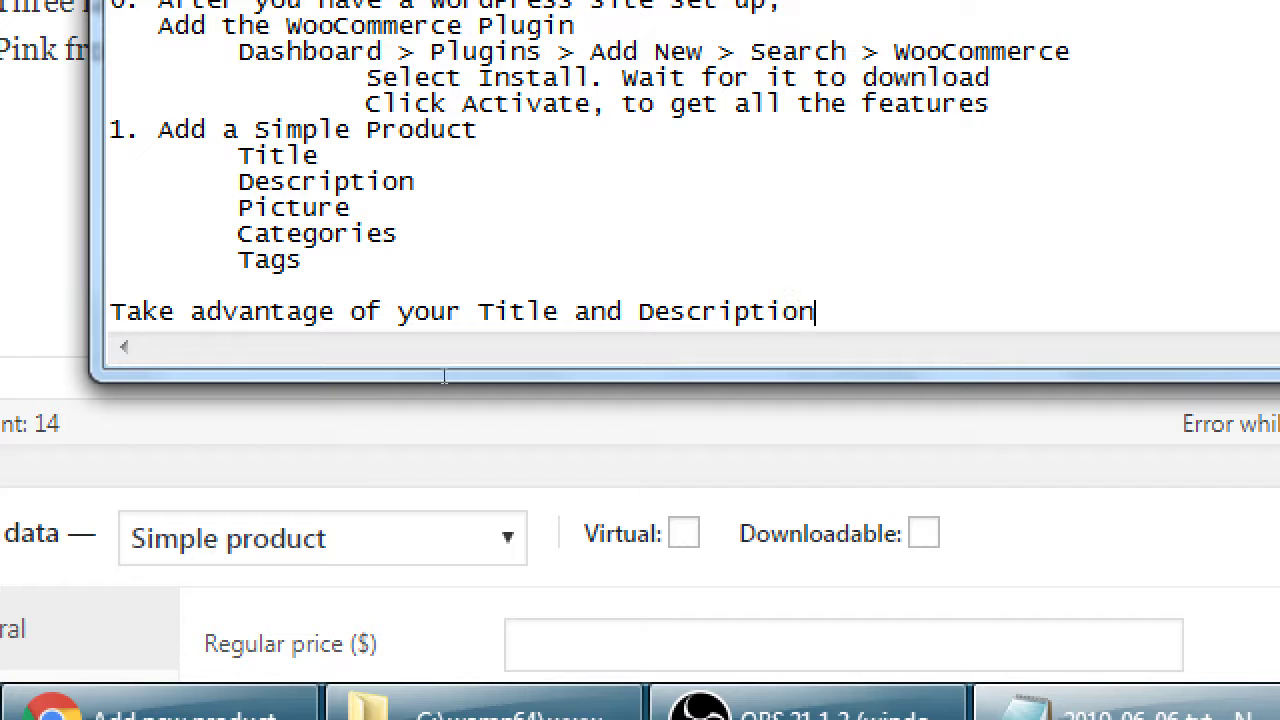
type(" as a palce")
key("BackSpace")
key("BackSpace")
key("BackSpace")
key("BackSpace")
type("l")
key("BackSpace")
key("BackSpace")
key("BackSpace")
key("BackSpace")
type("places to write")
key("Return")
Step: Finish with 'detail, focused on Keywords (for SEO [Search Engine Optimization] purpose)' and return to the product editor
type("detail, fodc")
key("BackSpace")
key("BackSpace")
type("cused on Keywords (for SEO [")
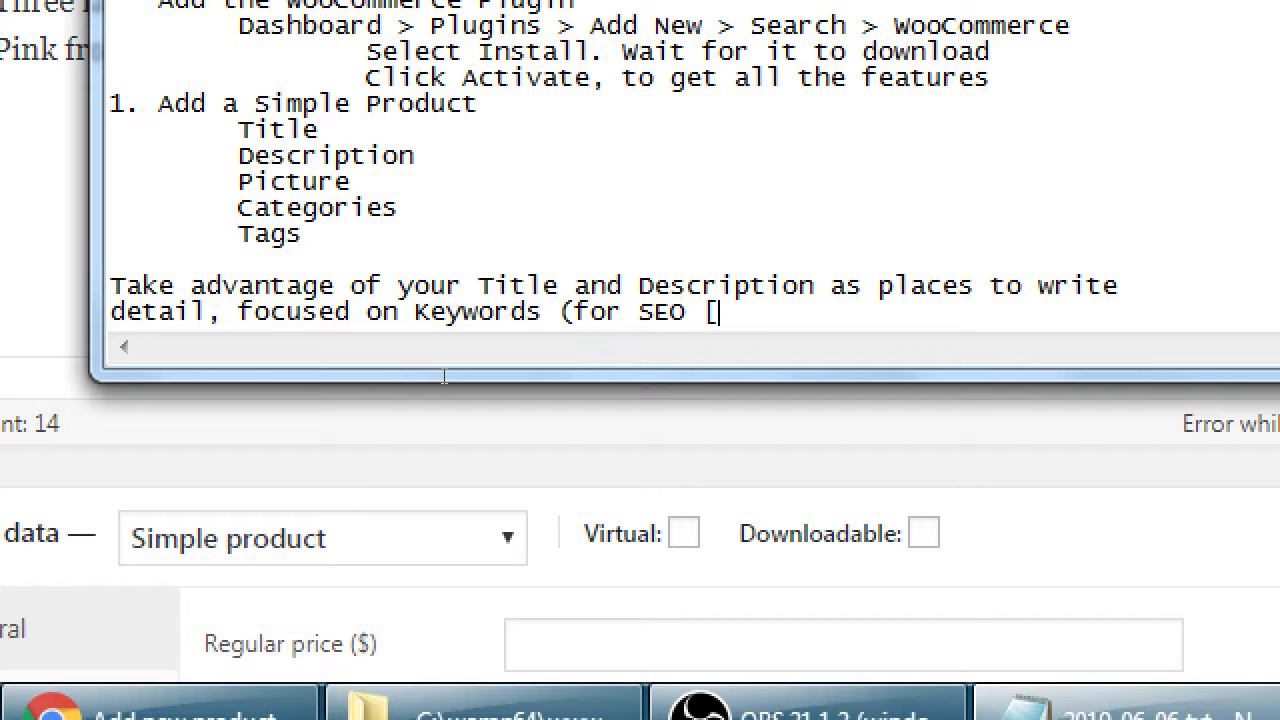
type("Search Eng")
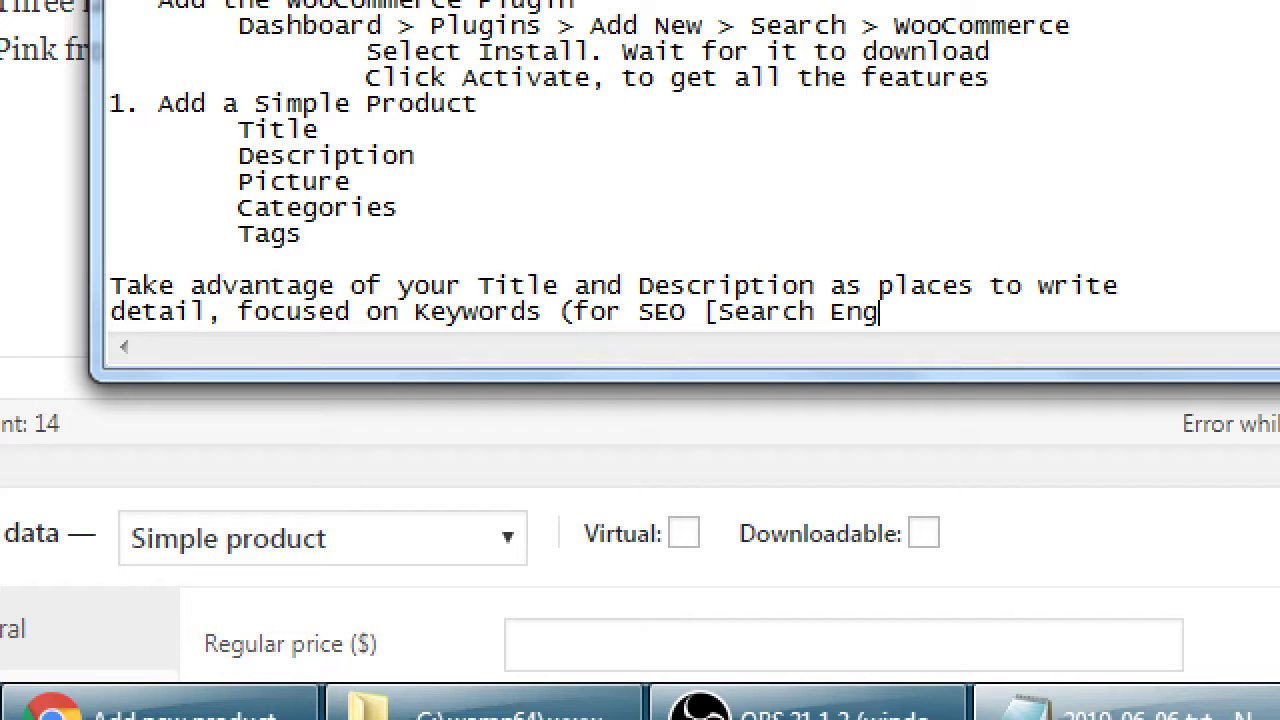
type("ine Optimization]")
key("BackSpace")
type("] ")
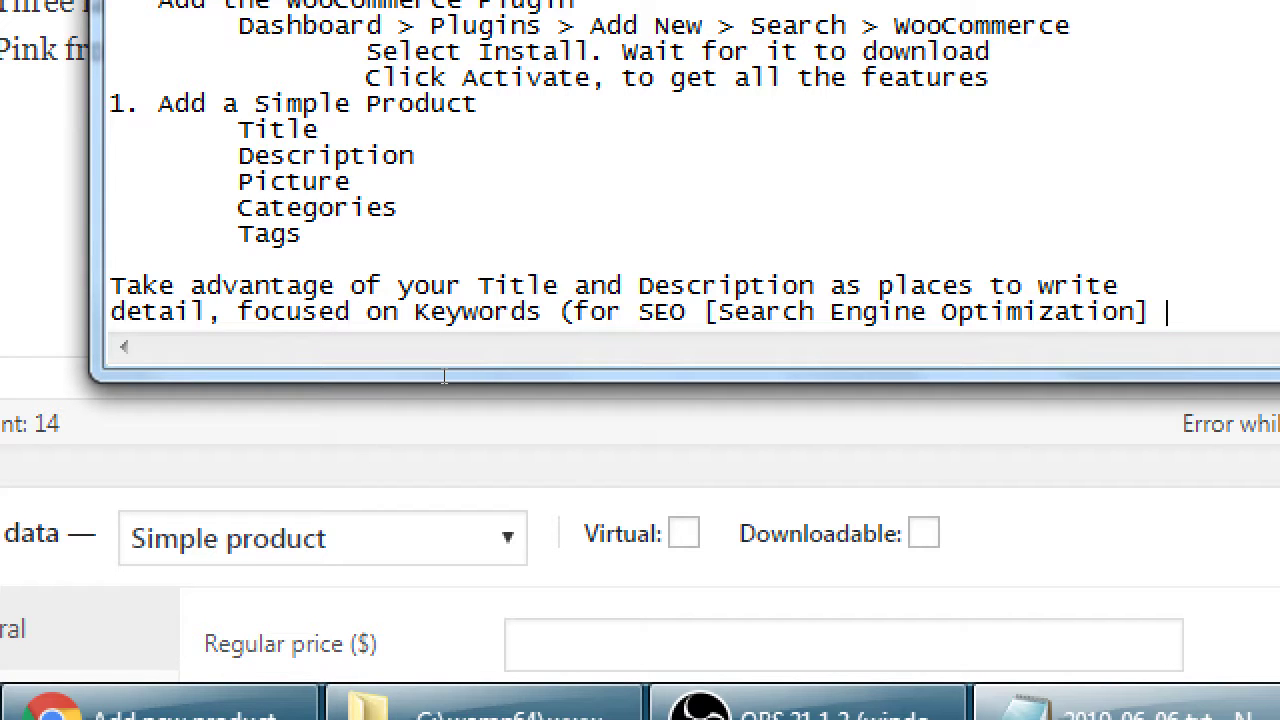
type("purpose")
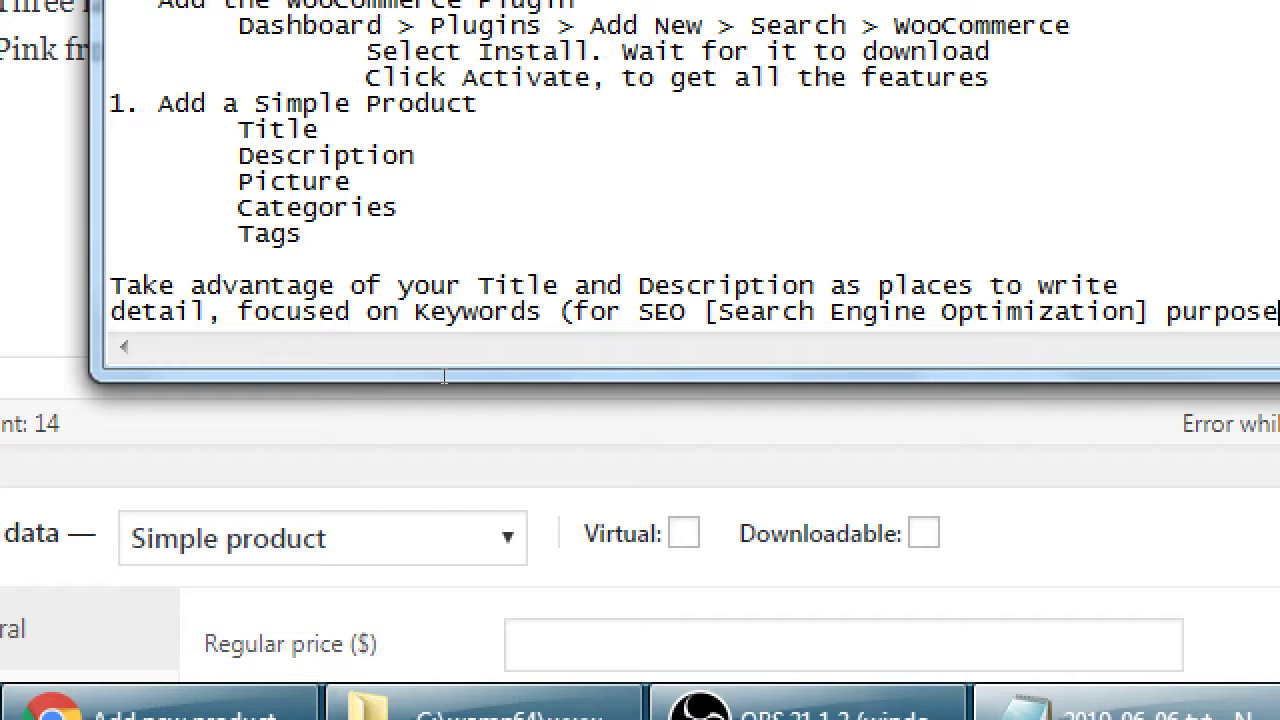
key("Return")
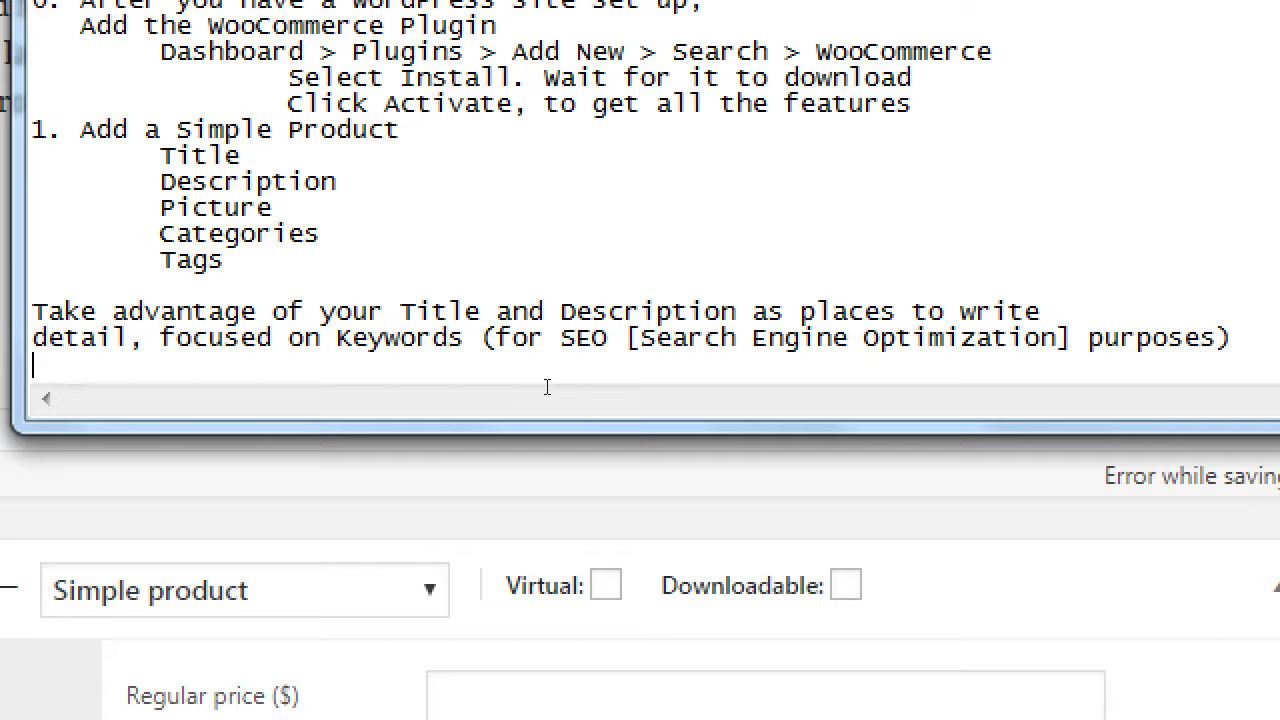
key("super+minus")
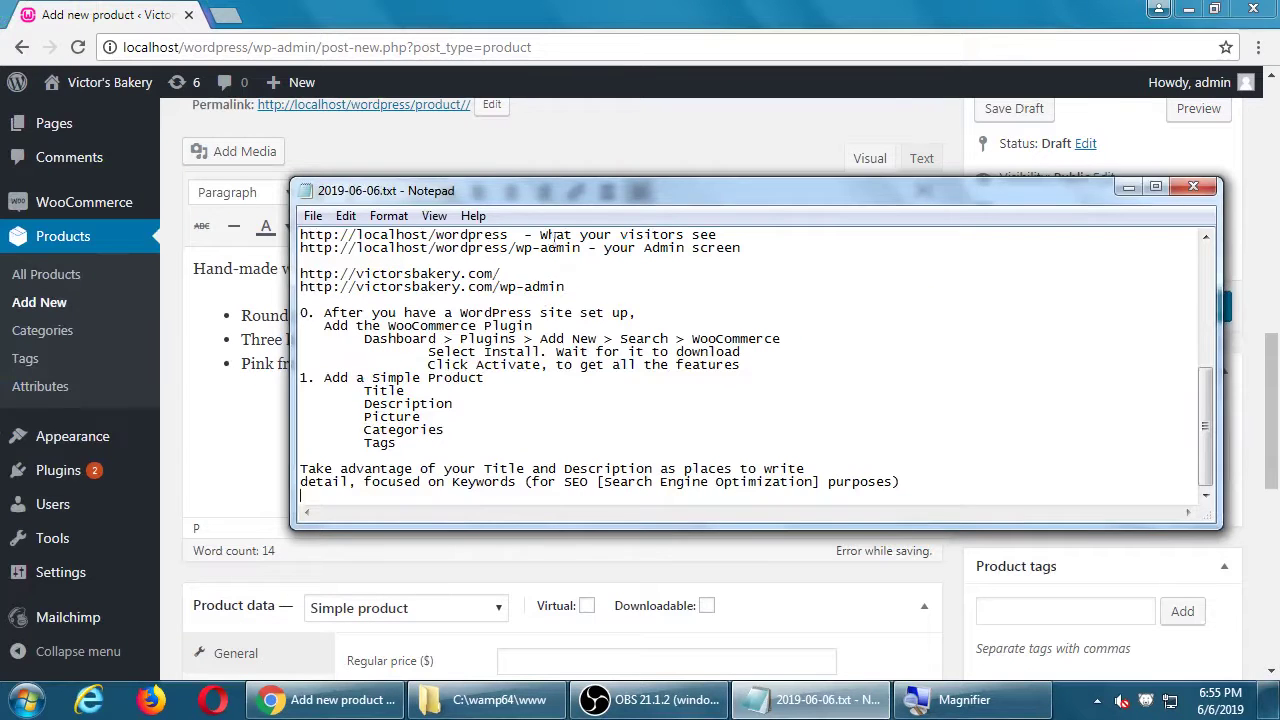
key("alt+Tab")
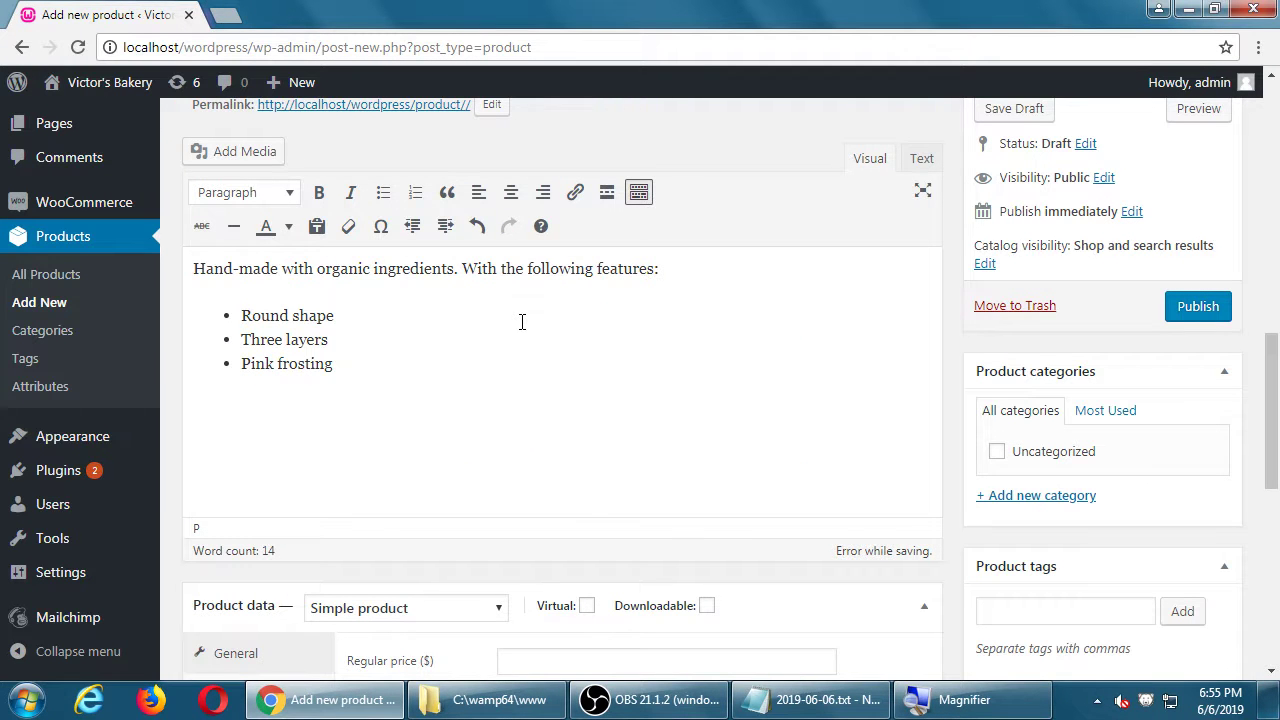
left_click(434, 347)
Step: Select the description sentence together with its three bullets
left_click_drag(297, 268, 300, 363)
scroll(300, 363, "down", 7)
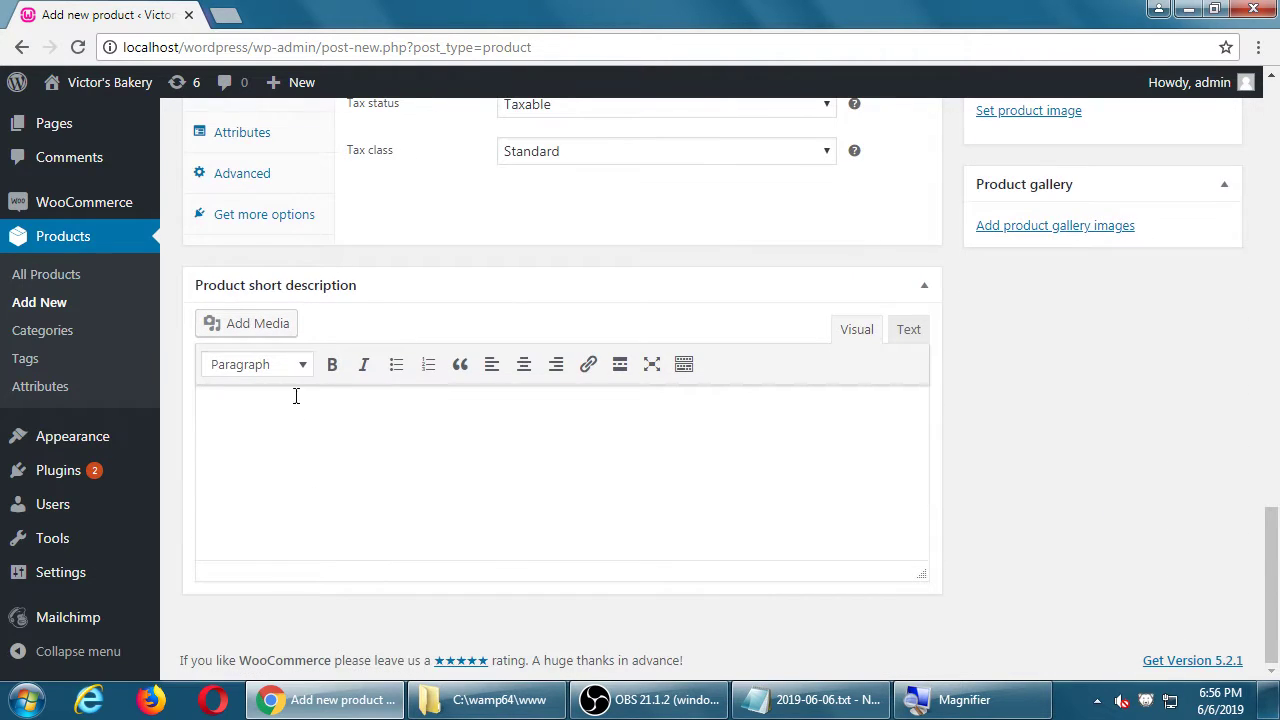
left_click(348, 446)
scroll(350, 455, "up", 10)
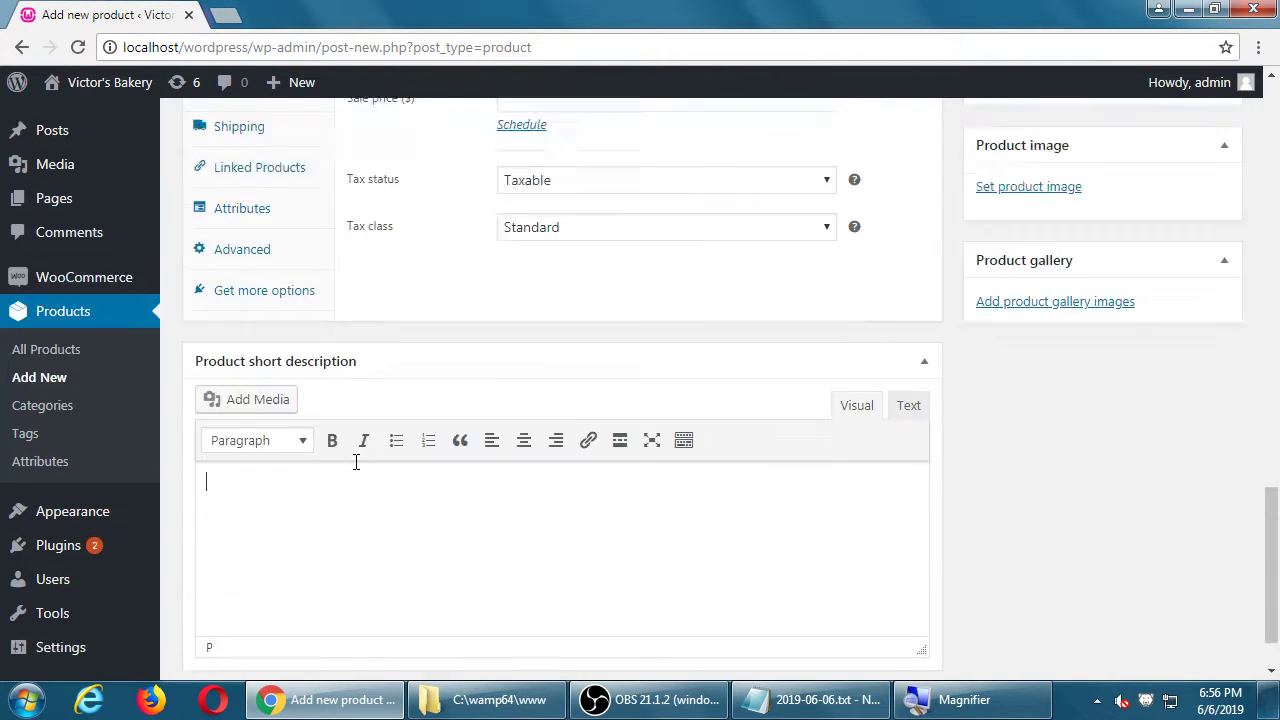
scroll(354, 465, "up", 4)
scroll(354, 465, "down", 8)
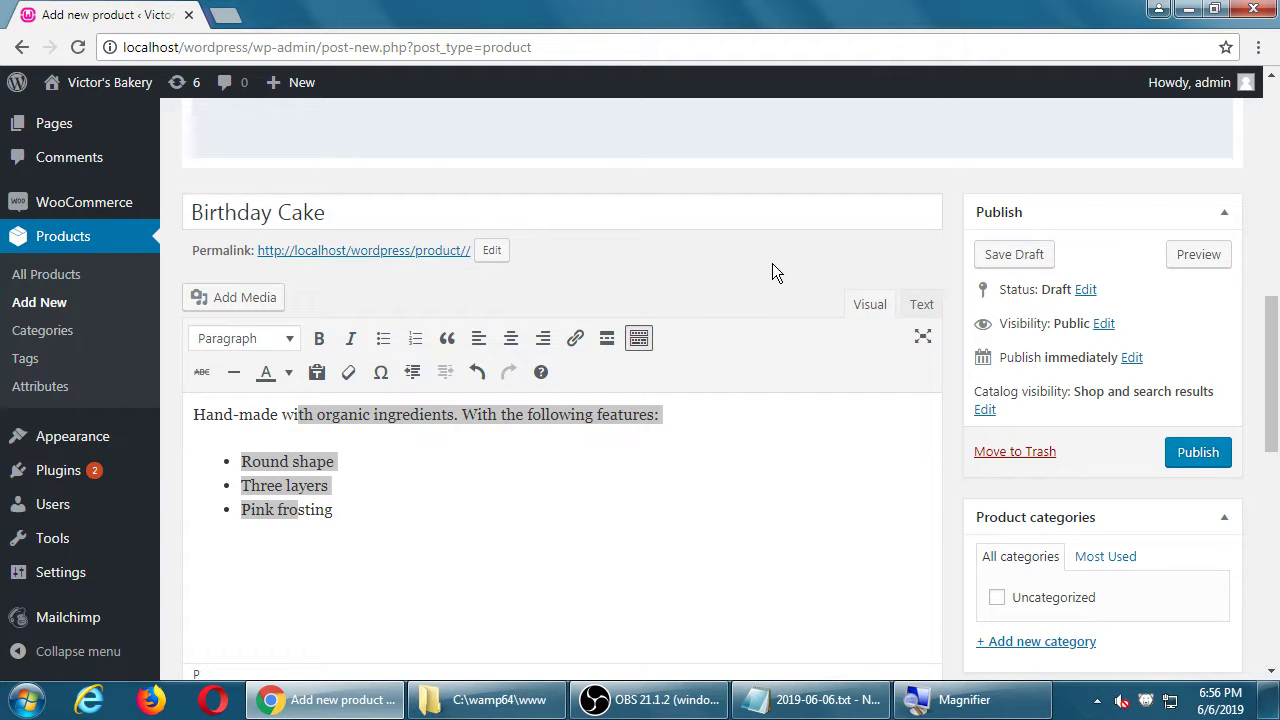
left_click(451, 522)
left_click_drag(299, 414, 497, 510)
scroll(523, 529, "down", 8)
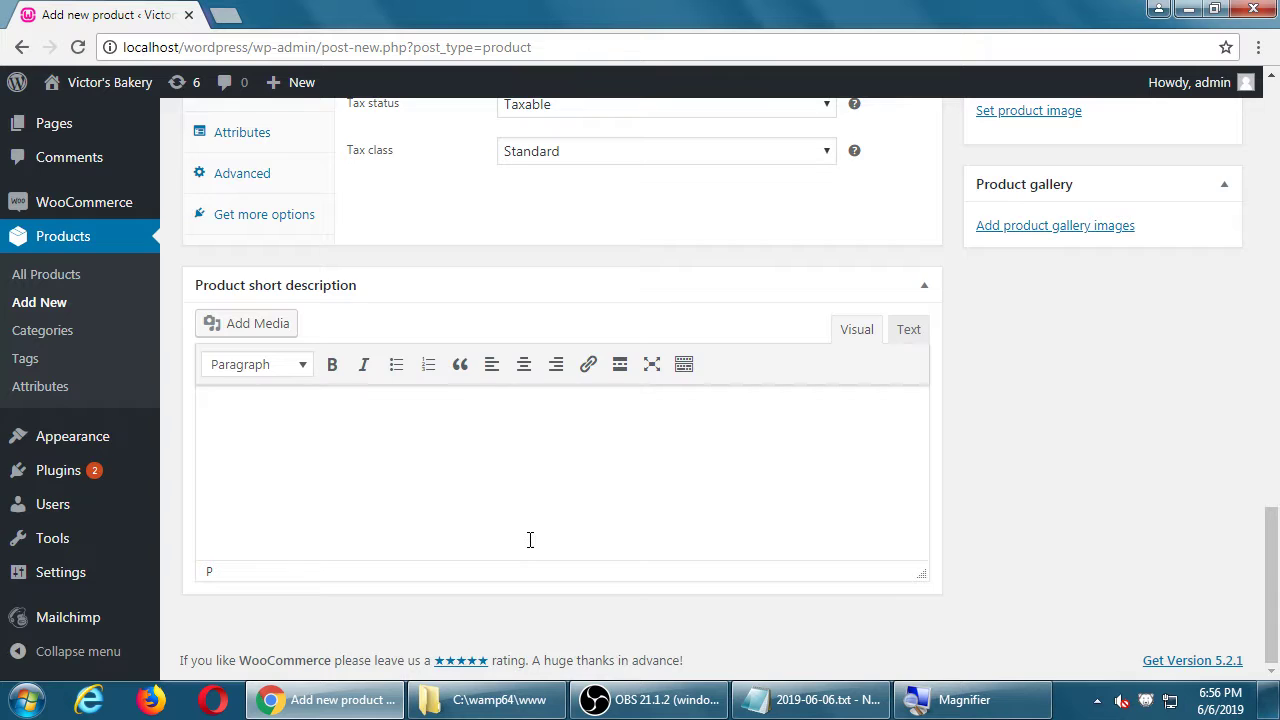
scroll(528, 540, "up", 8)
scroll(550, 543, "up", 3)
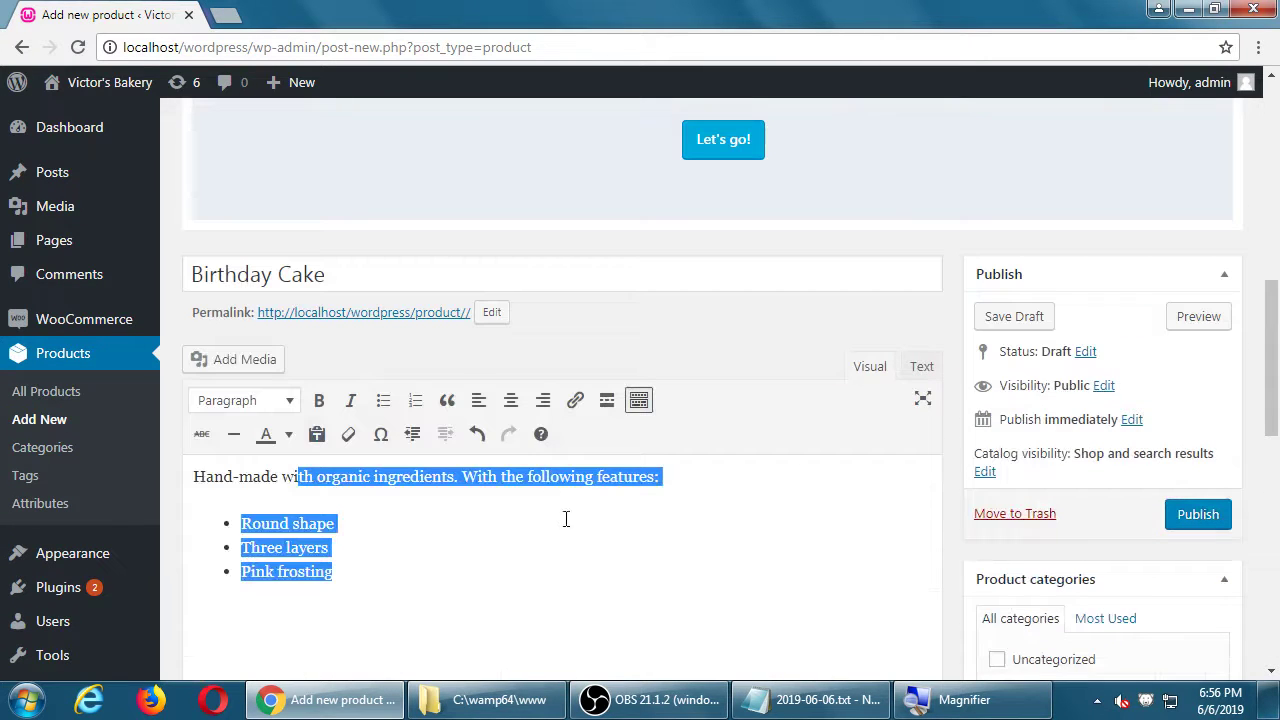
Step: Put the caret in the Product short description box and view the page source with Ctrl+U
left_click(951, 336)
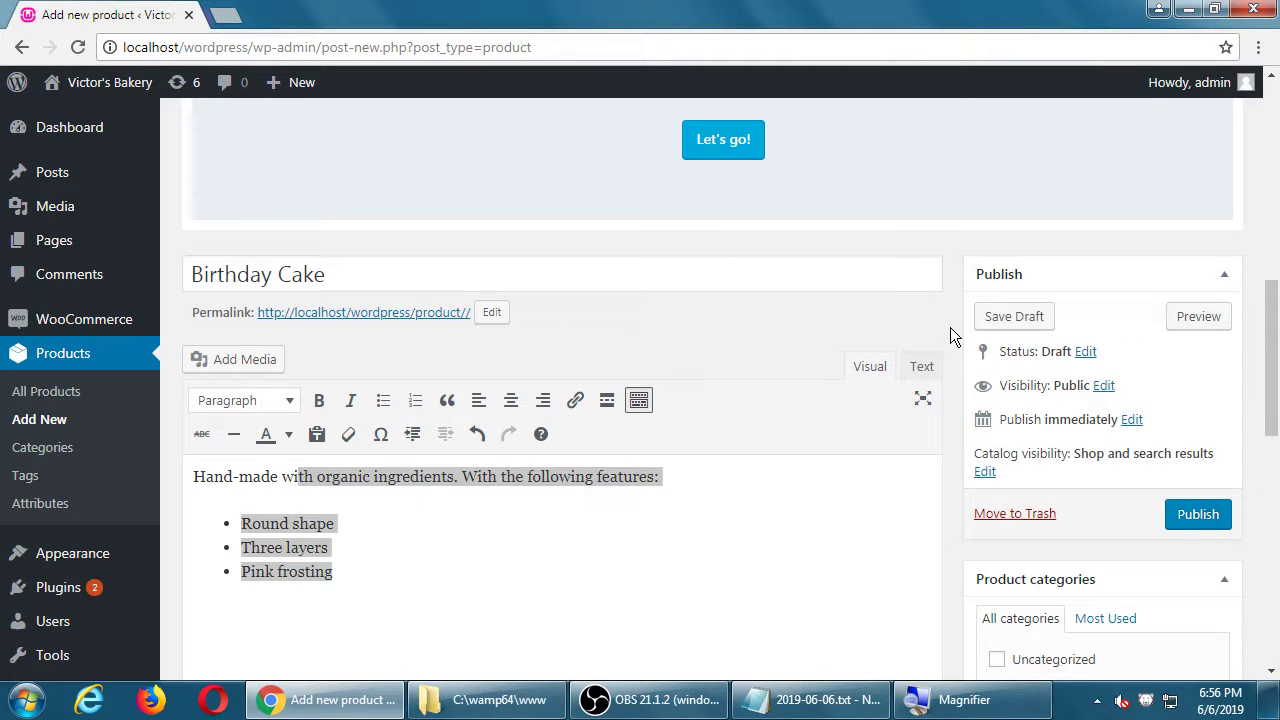
left_click(758, 506)
scroll(734, 517, "down", 3)
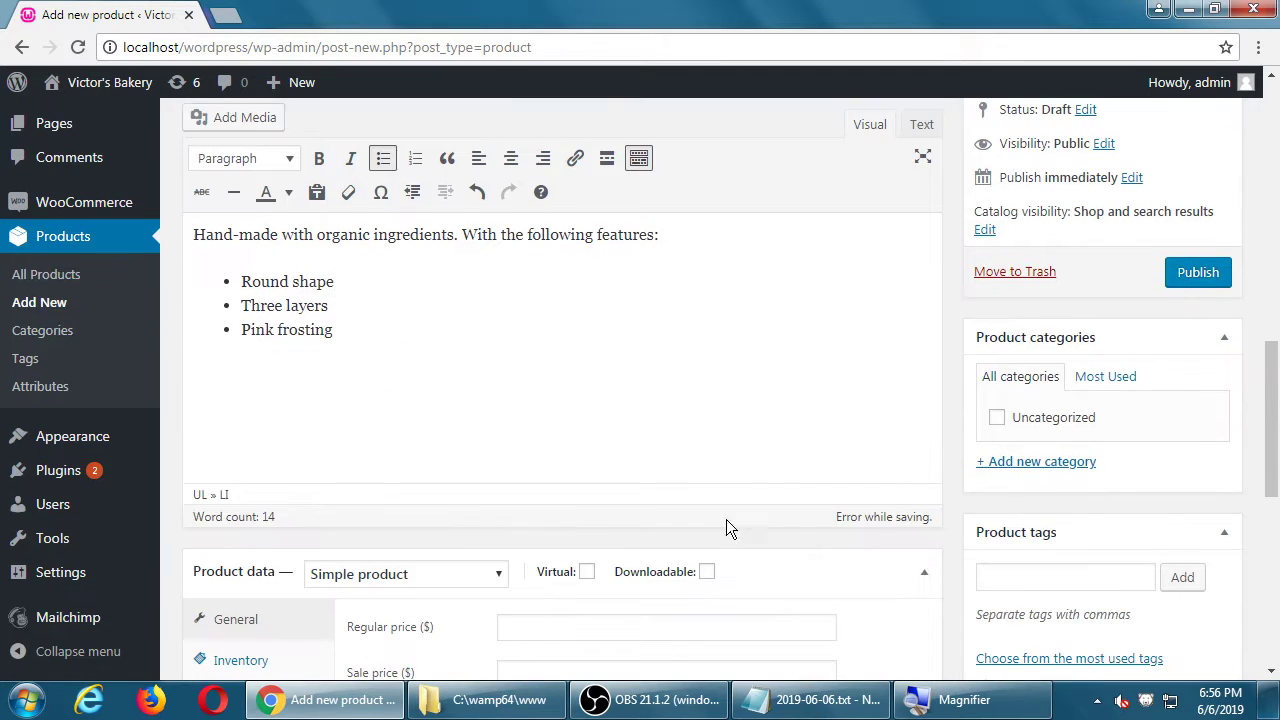
scroll(606, 471, "down", 8)
left_click(574, 502)
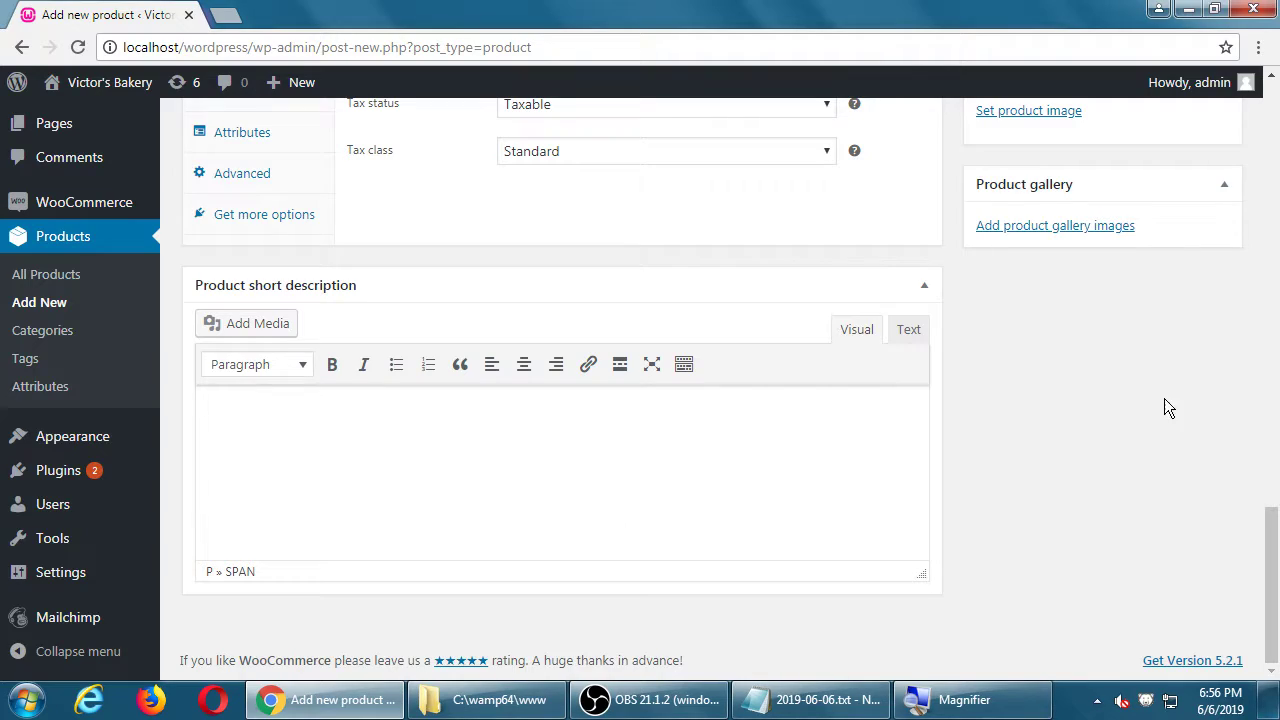
key("ctrl+u")
Step: Skim the view-source tab, then close it to return to Add new product
scroll(1040, 383, "down", 1)
scroll(1037, 381, "down", 4)
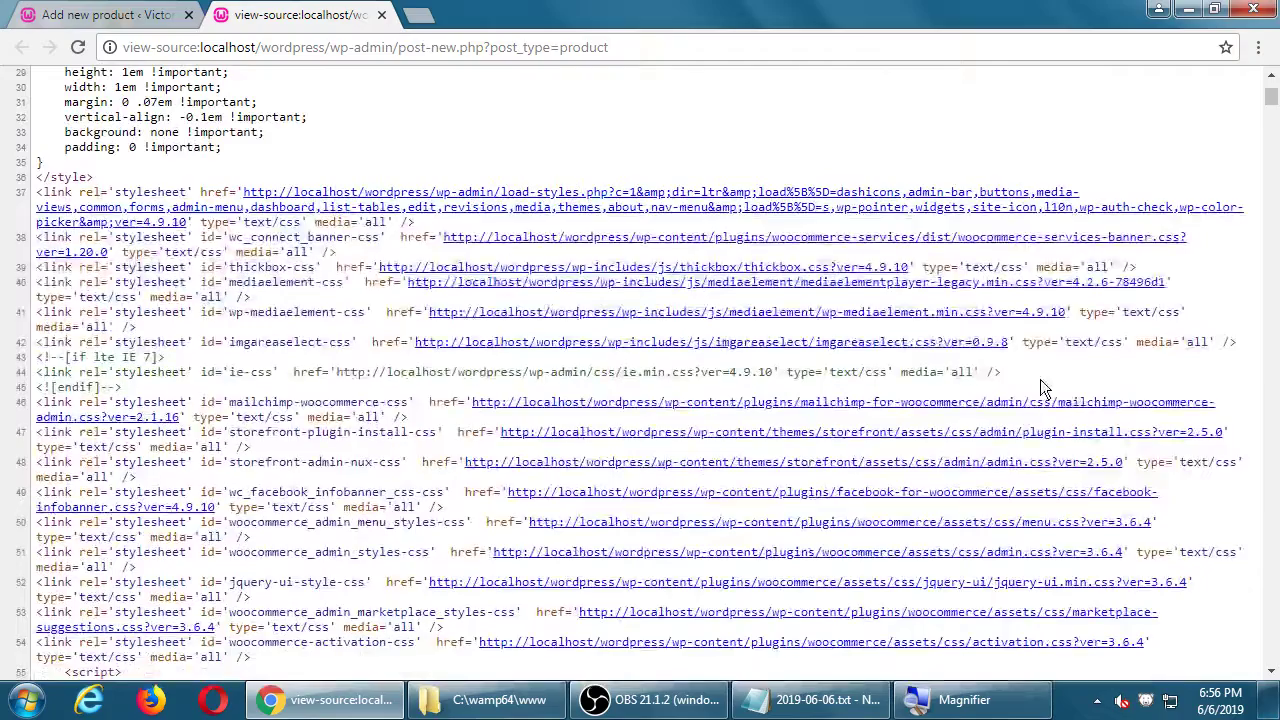
scroll(1040, 379, "down", 6)
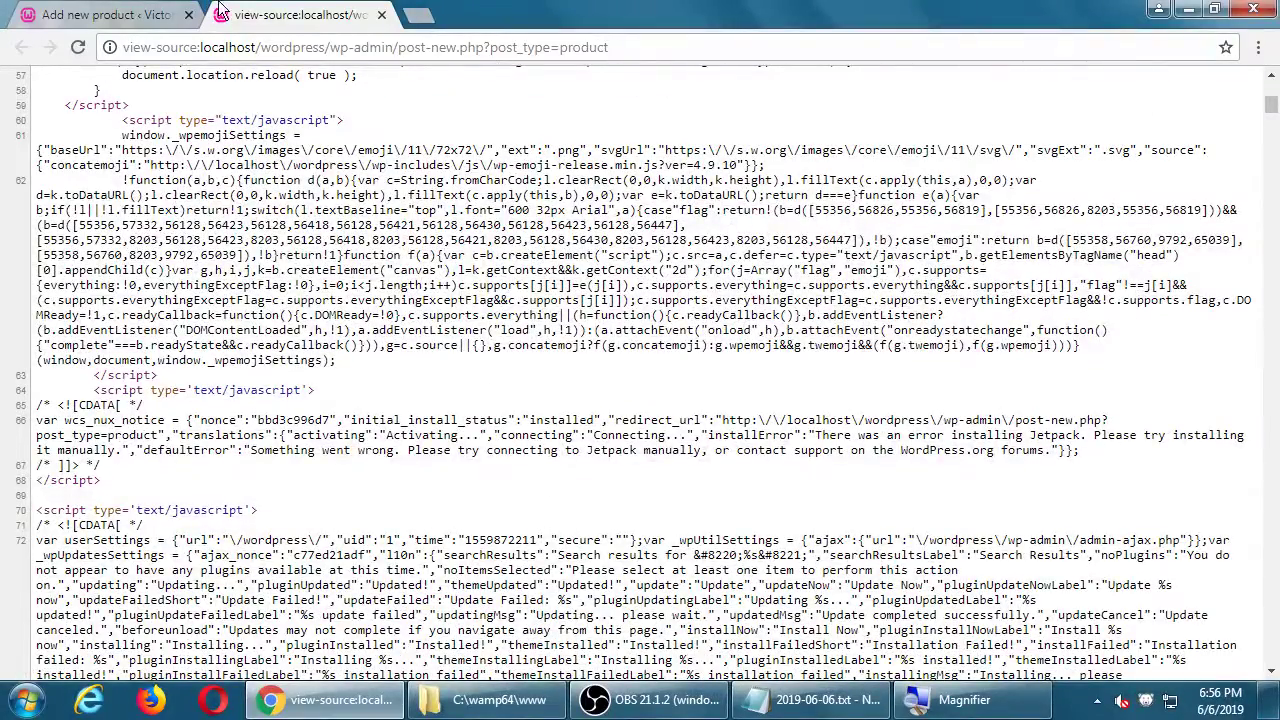
left_click(381, 14)
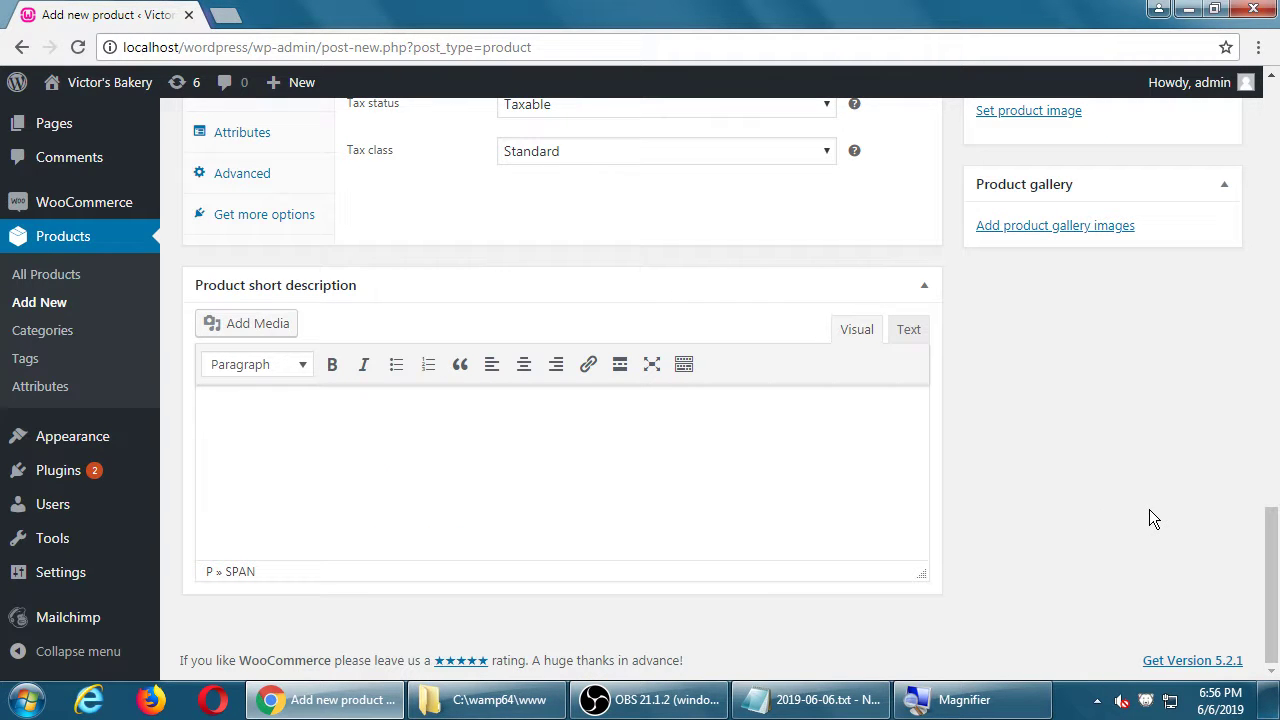
scroll(1052, 486, "up", 5)
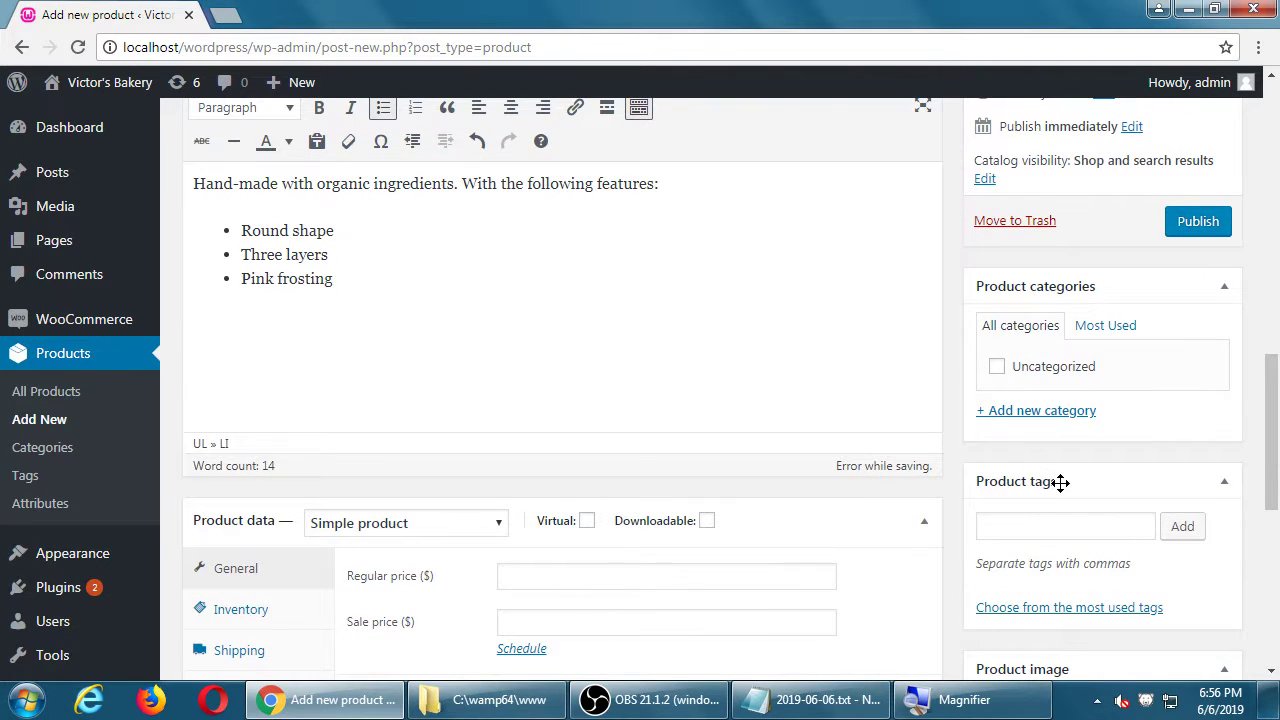
scroll(1062, 481, "up", 3)
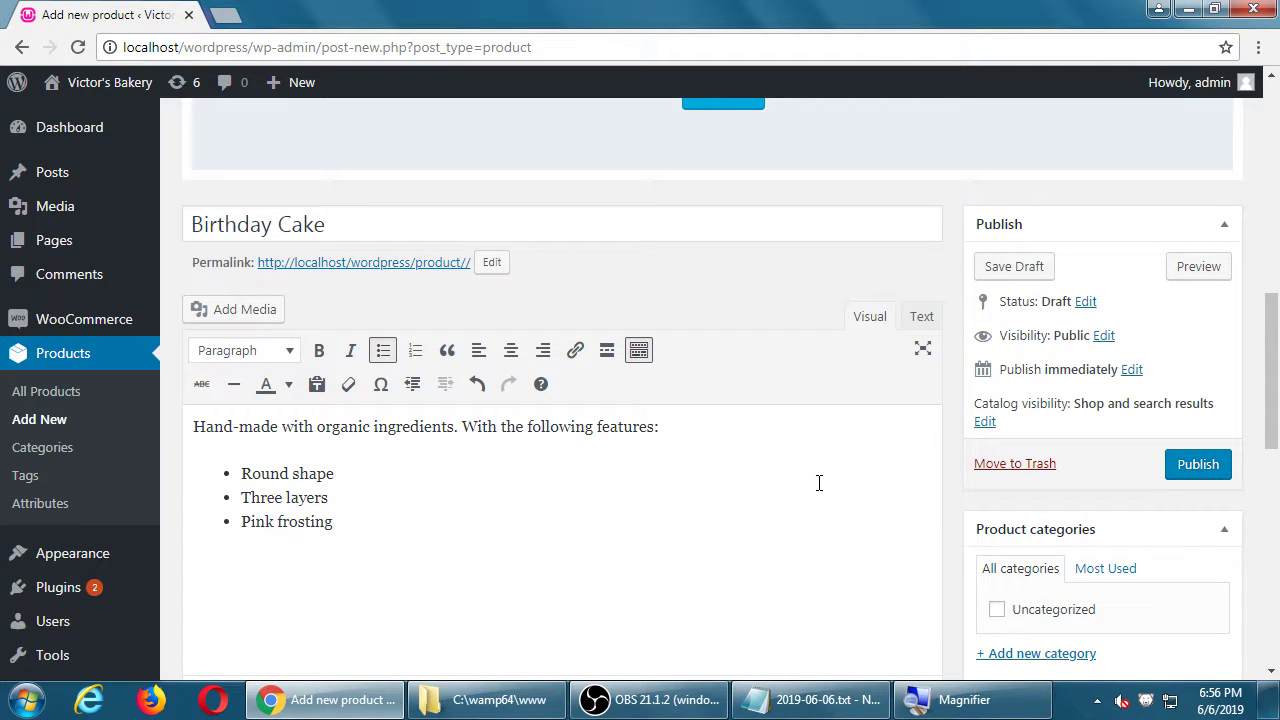
scroll(822, 478, "down", 1)
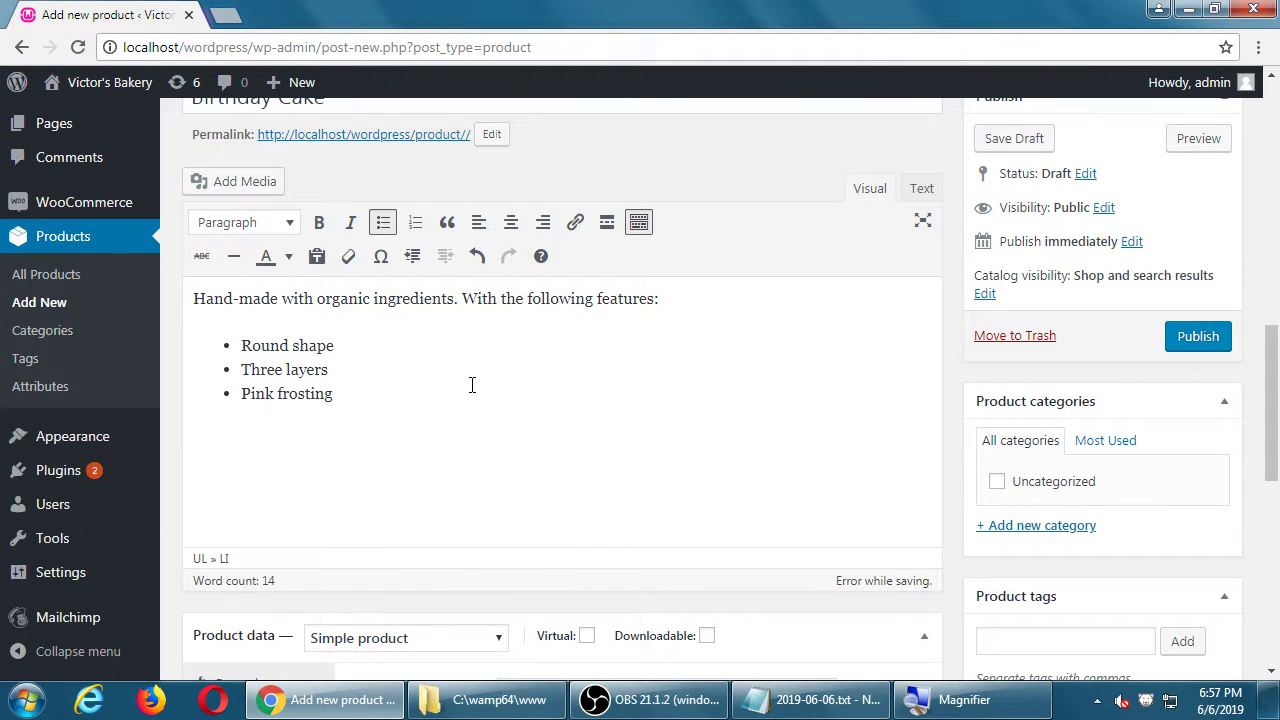
scroll(469, 403, "down", 1)
left_click(446, 340)
scroll(471, 331, "down", 5)
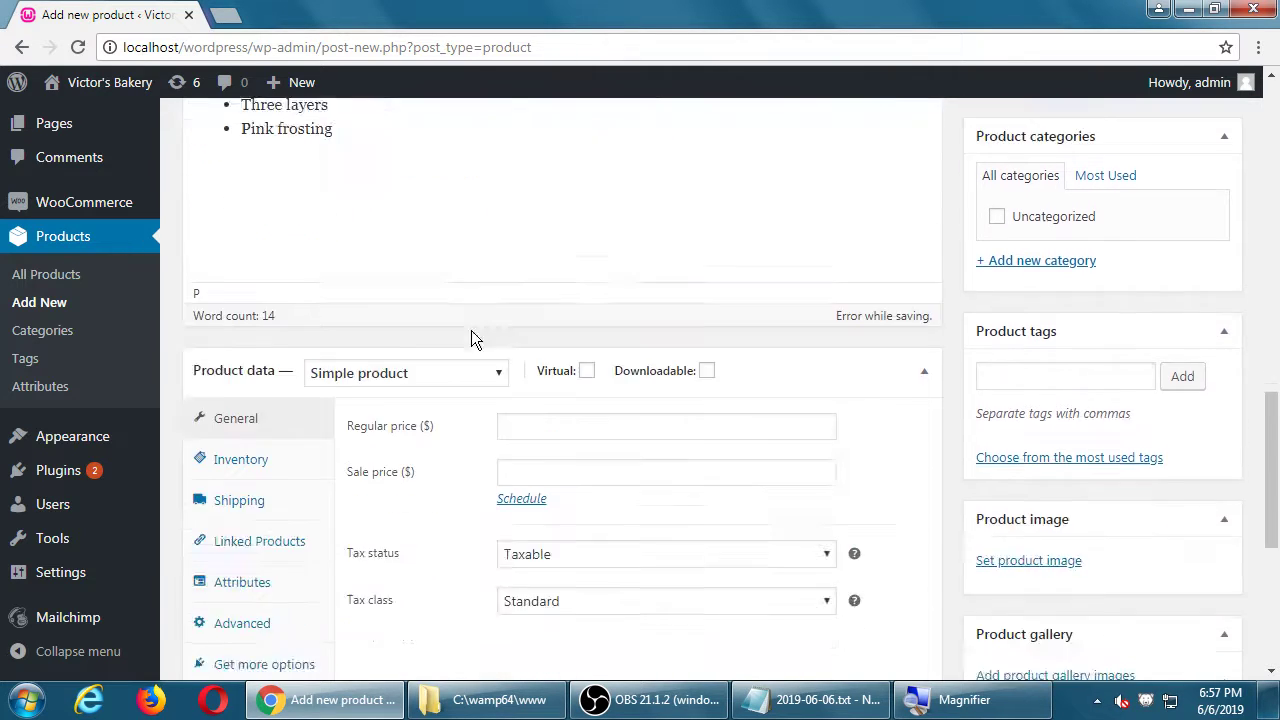
left_click(460, 406)
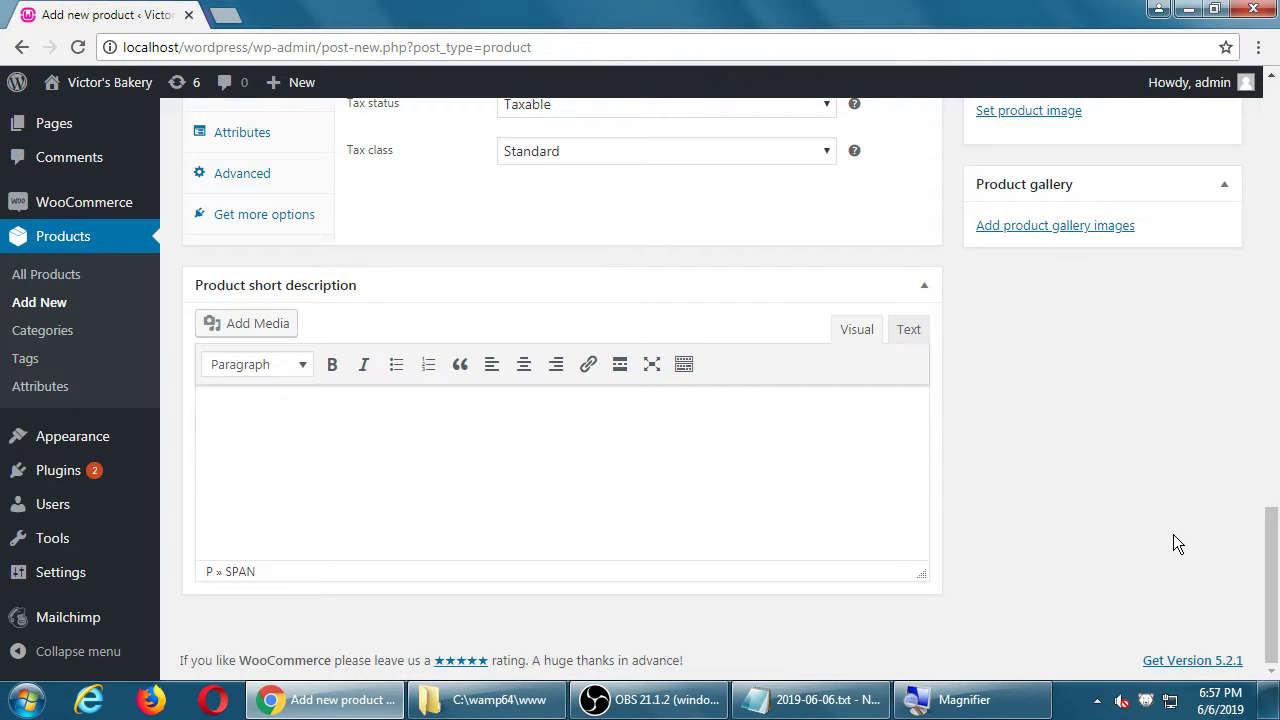
scroll(1173, 533, "up", 5)
scroll(1173, 540, "up", 2)
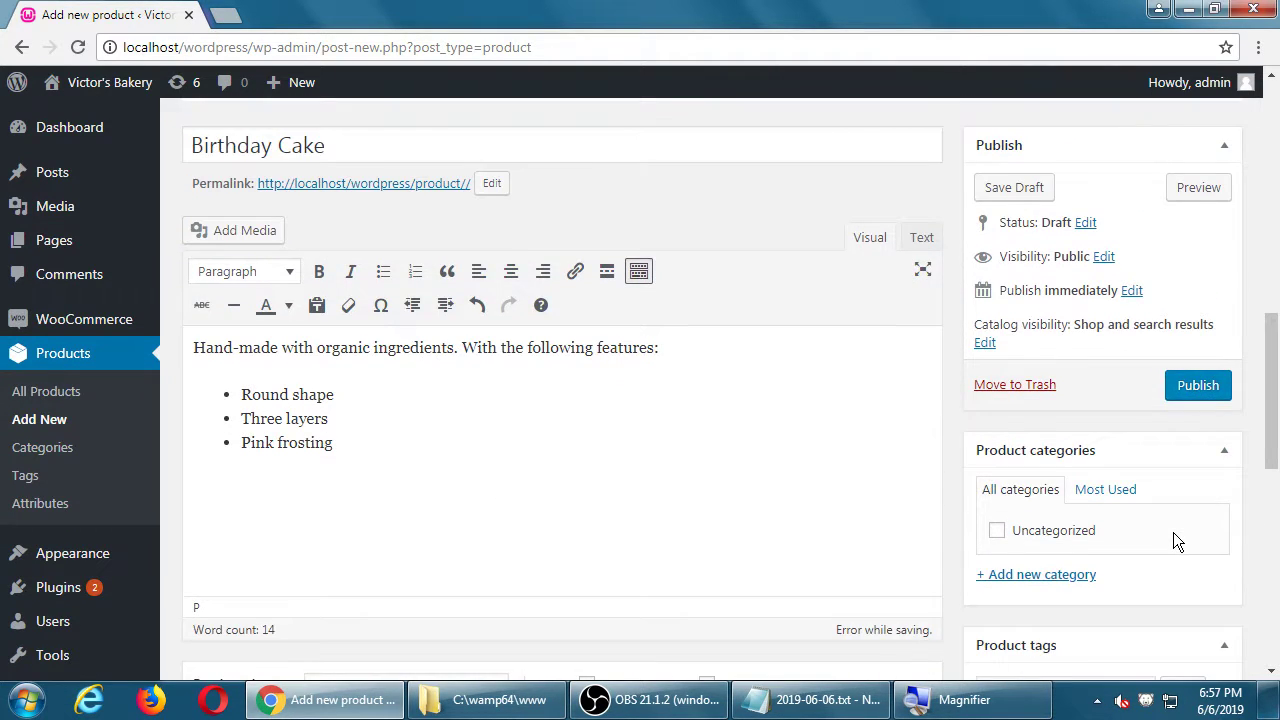
Step: Add the note 'Recommendation: Write a "good amount" of content in the Long Description'
left_click(812, 699)
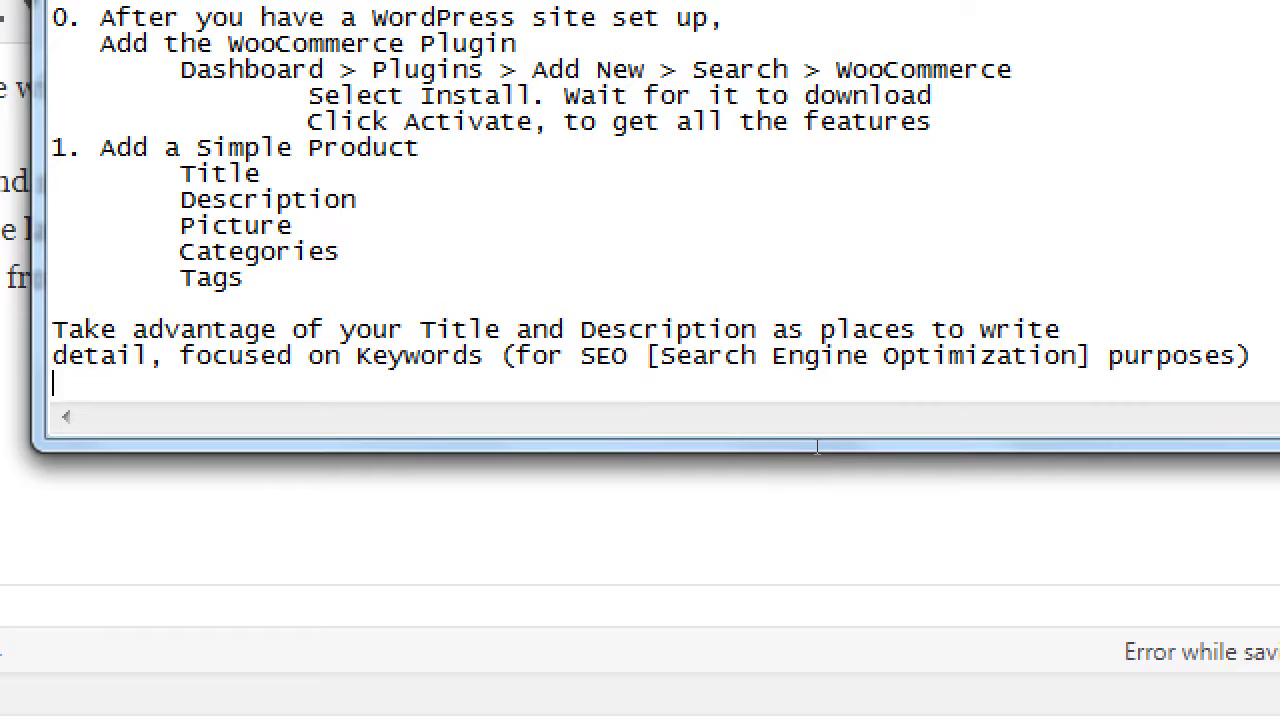
key("Return")
type("Rec")
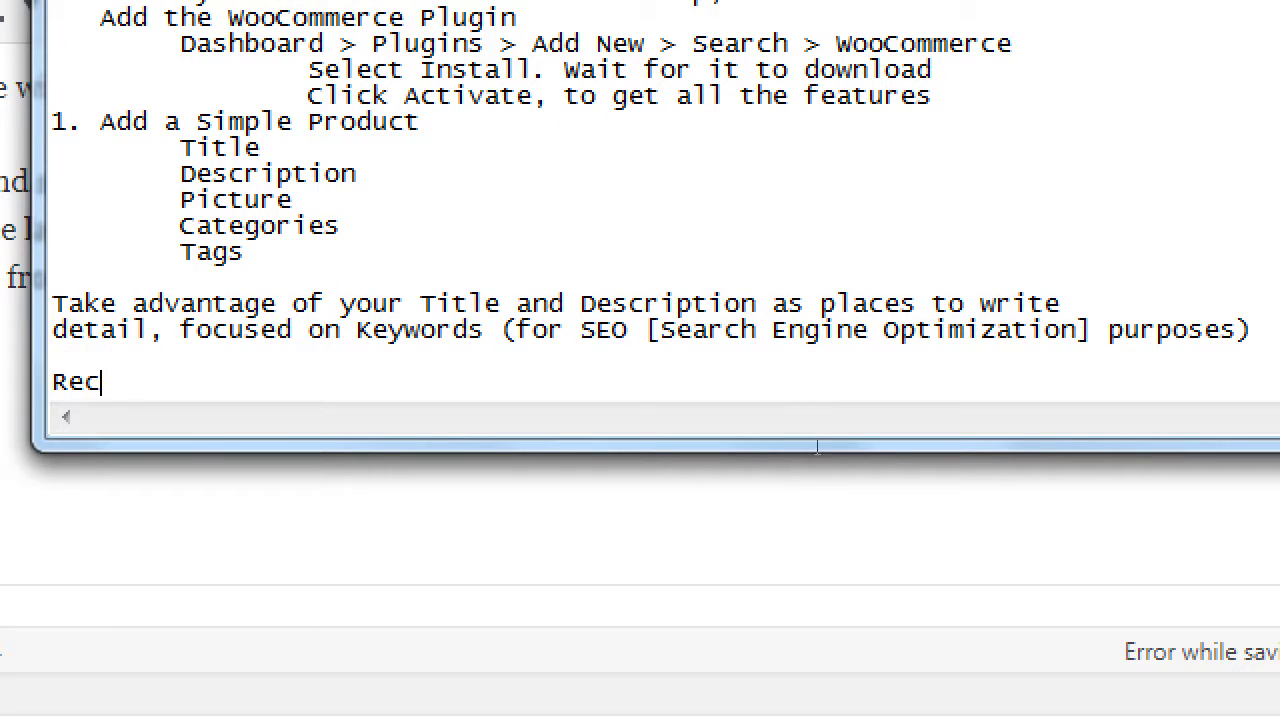
type("ommendation: Writ")
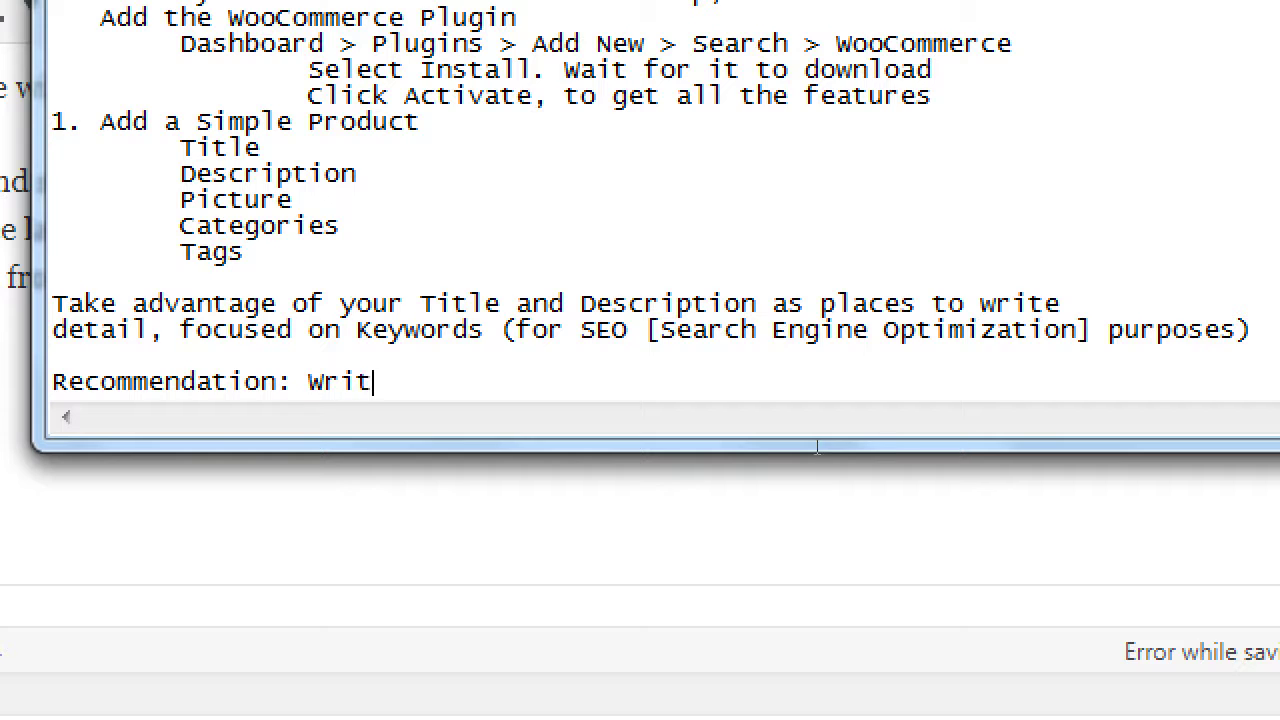
type("e a good amount")
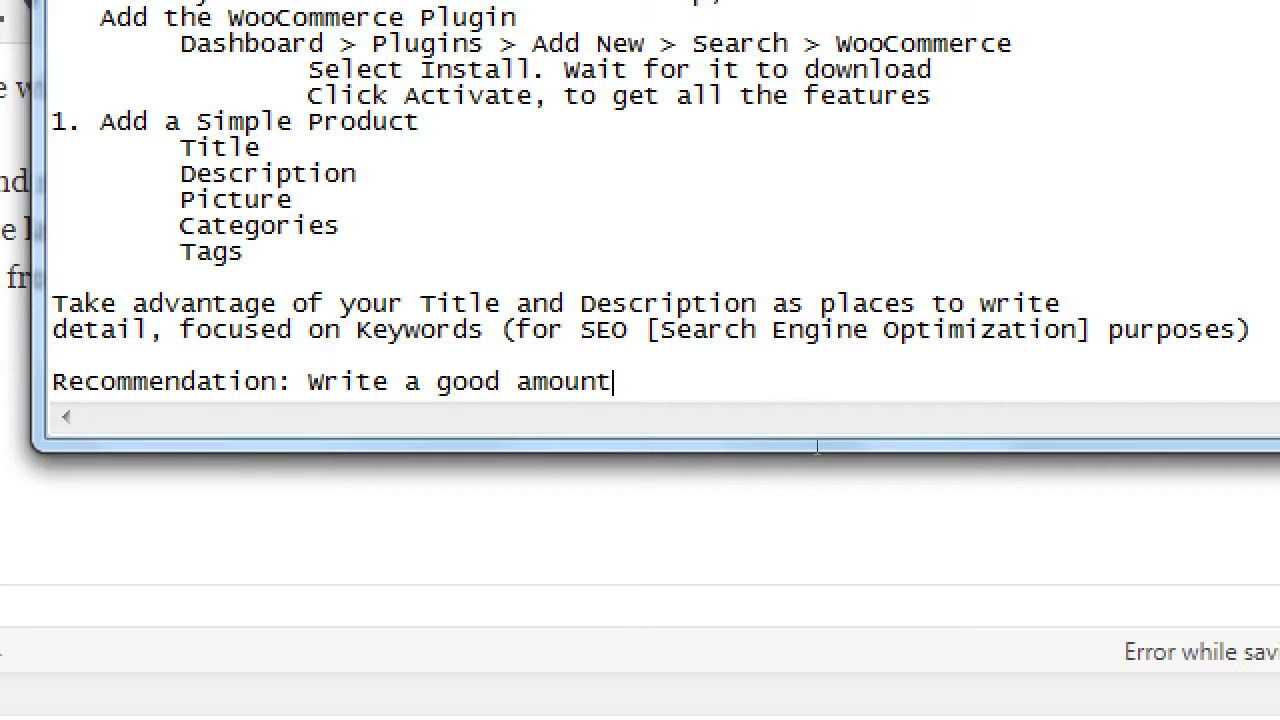
type("\"")
key("ctrl+Left")
key("ctrl+Left")
type("\"")
key("End")
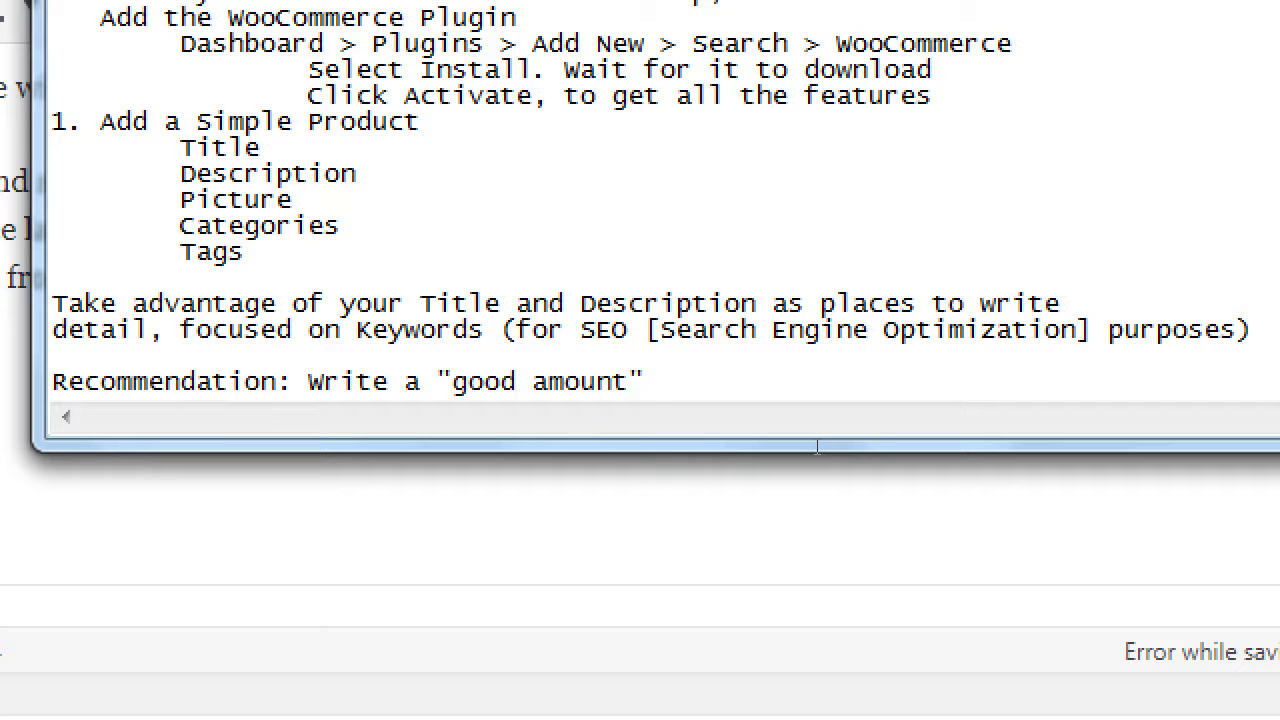
type("of content in the Long Description")
Step: Add an indented line 'and also a variation in the Short Description', then return to the product page
key("Return")
key("Tab")
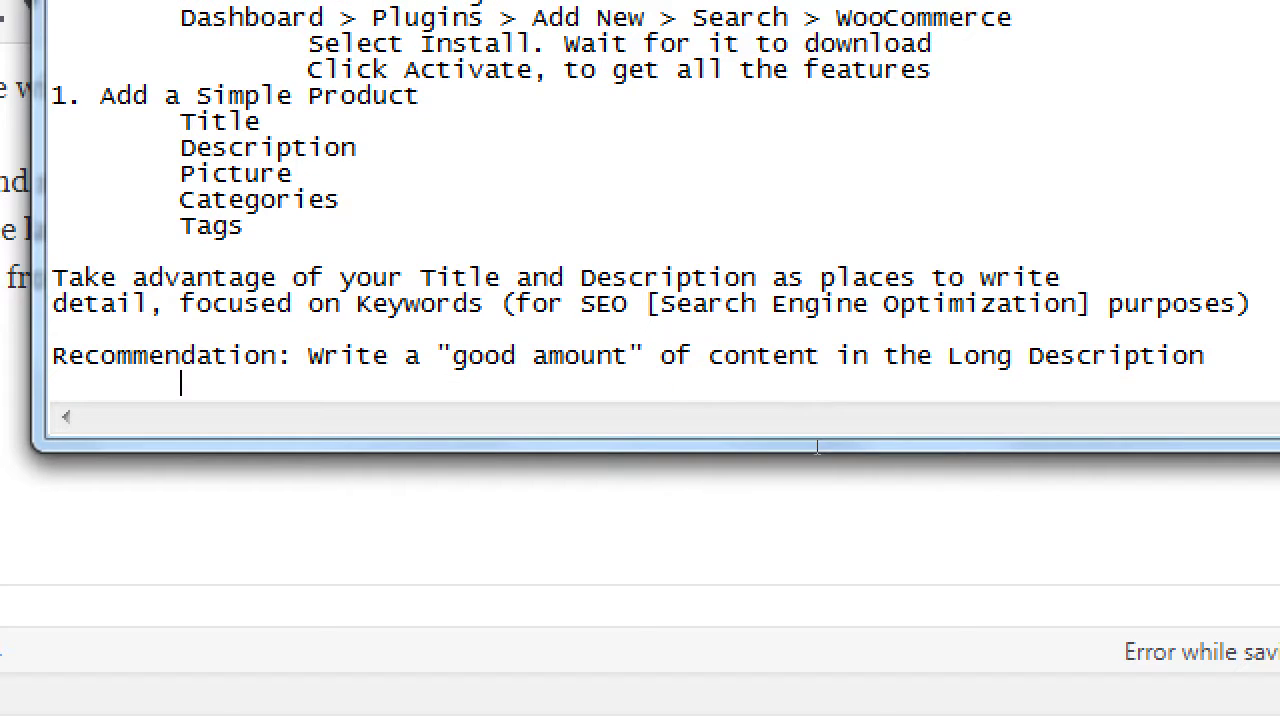
type("and also a variation in the Short descri")
key("BackSpace")
key("BackSpace")
key("BackSpace")
key("BackSpace")
key("BackSpace")
key("BackSpace")
type("Description")
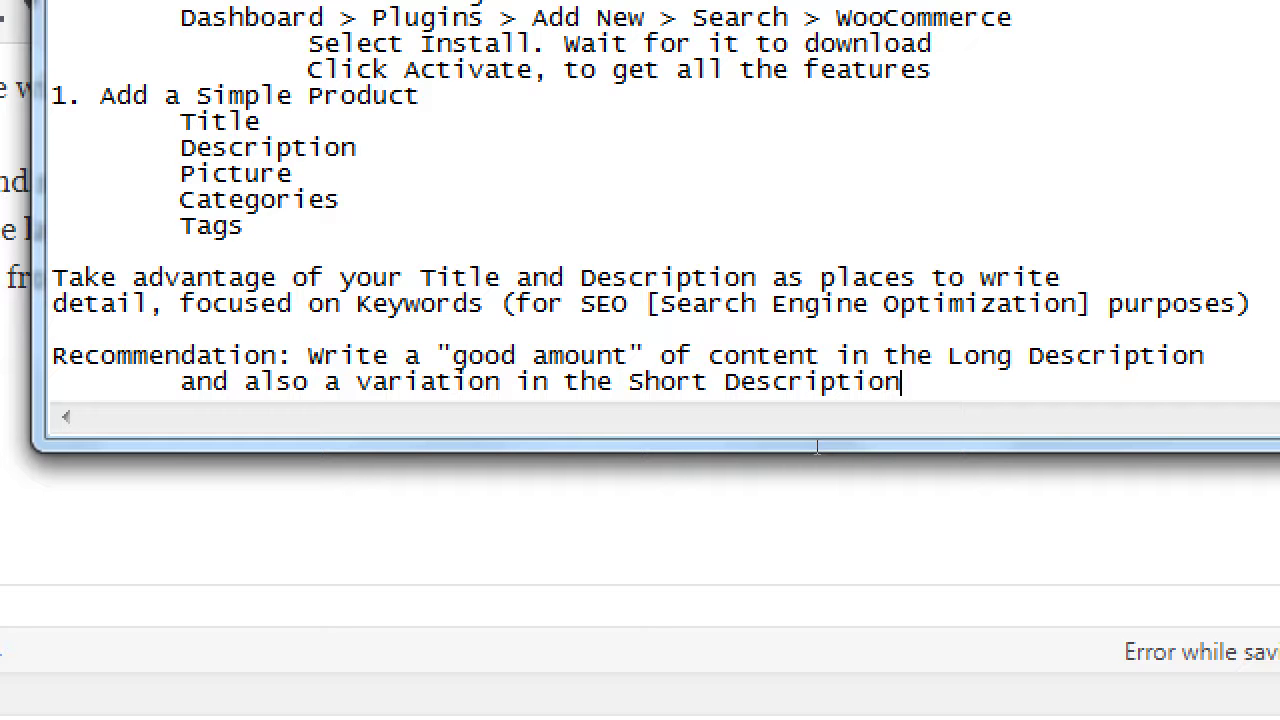
key("super+minus")
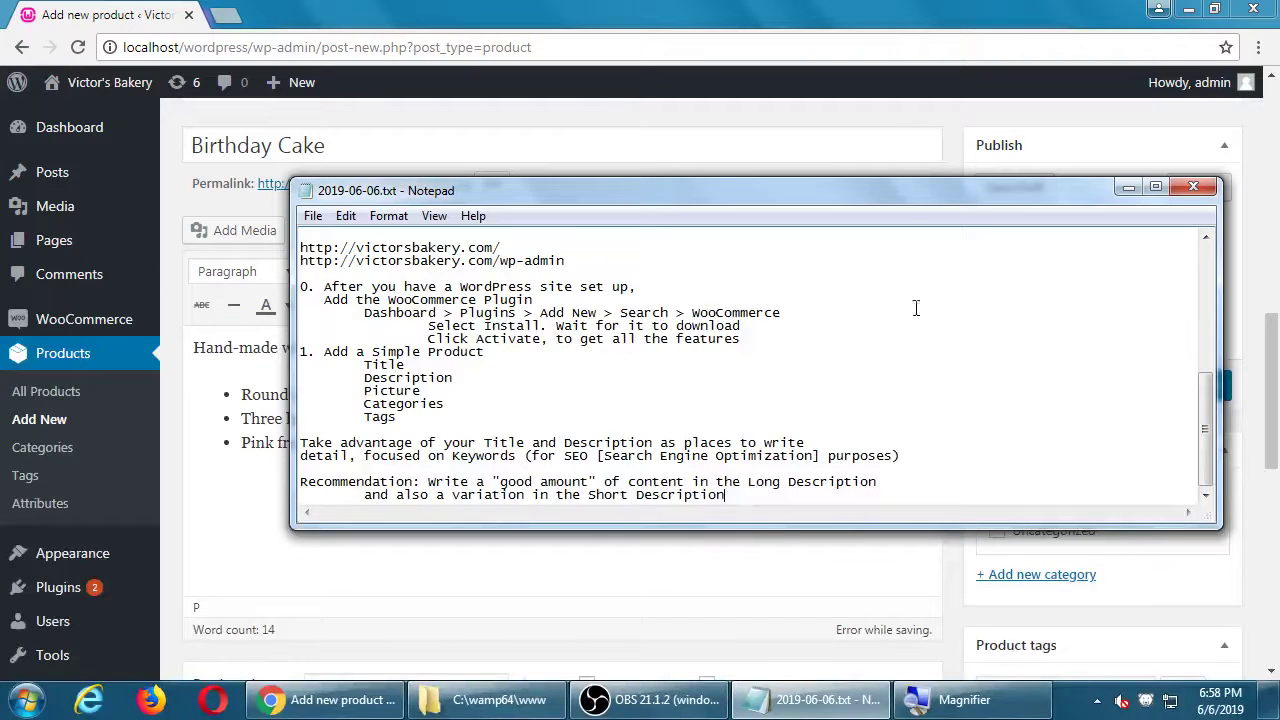
left_click(848, 178)
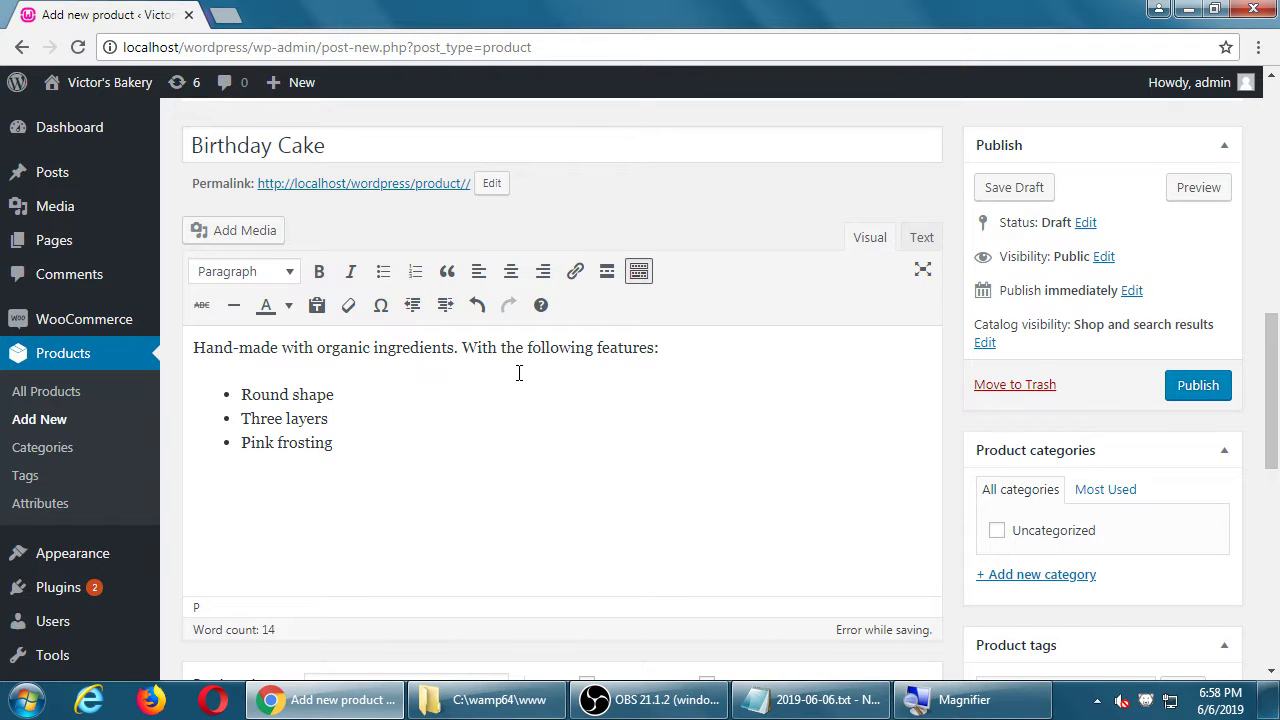
scroll(770, 400, "down", 3)
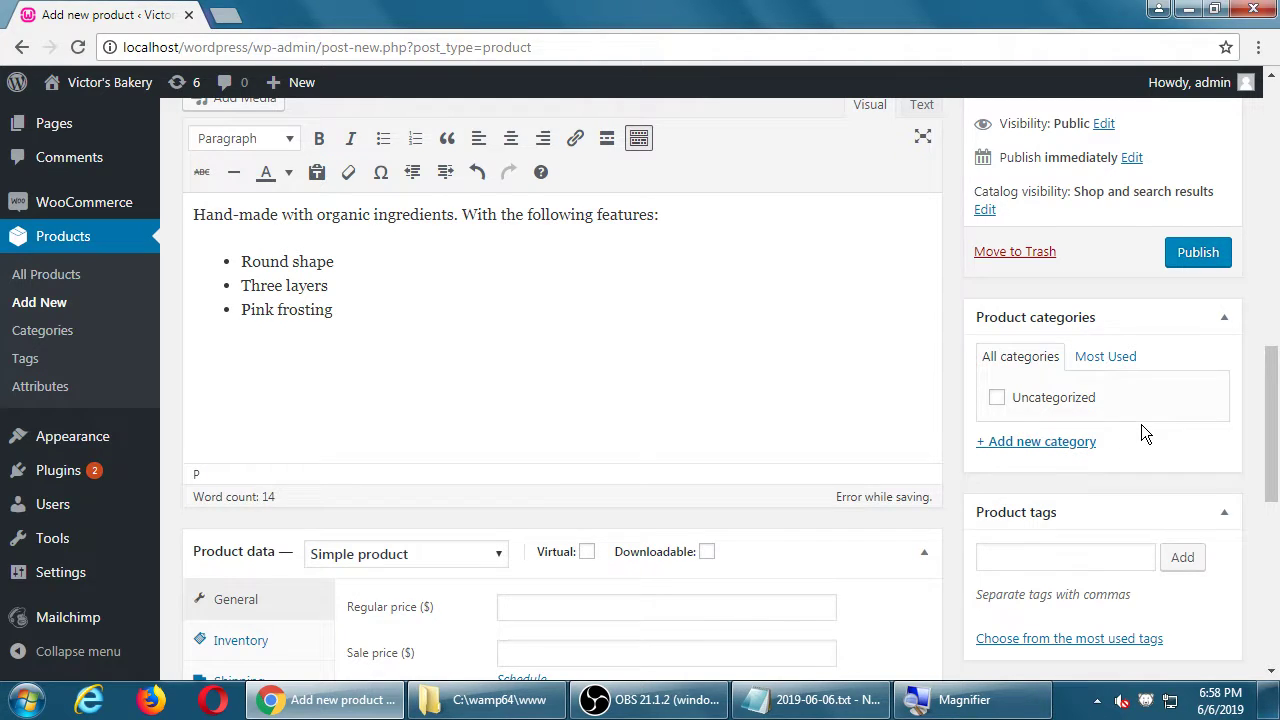
key("super+plus")
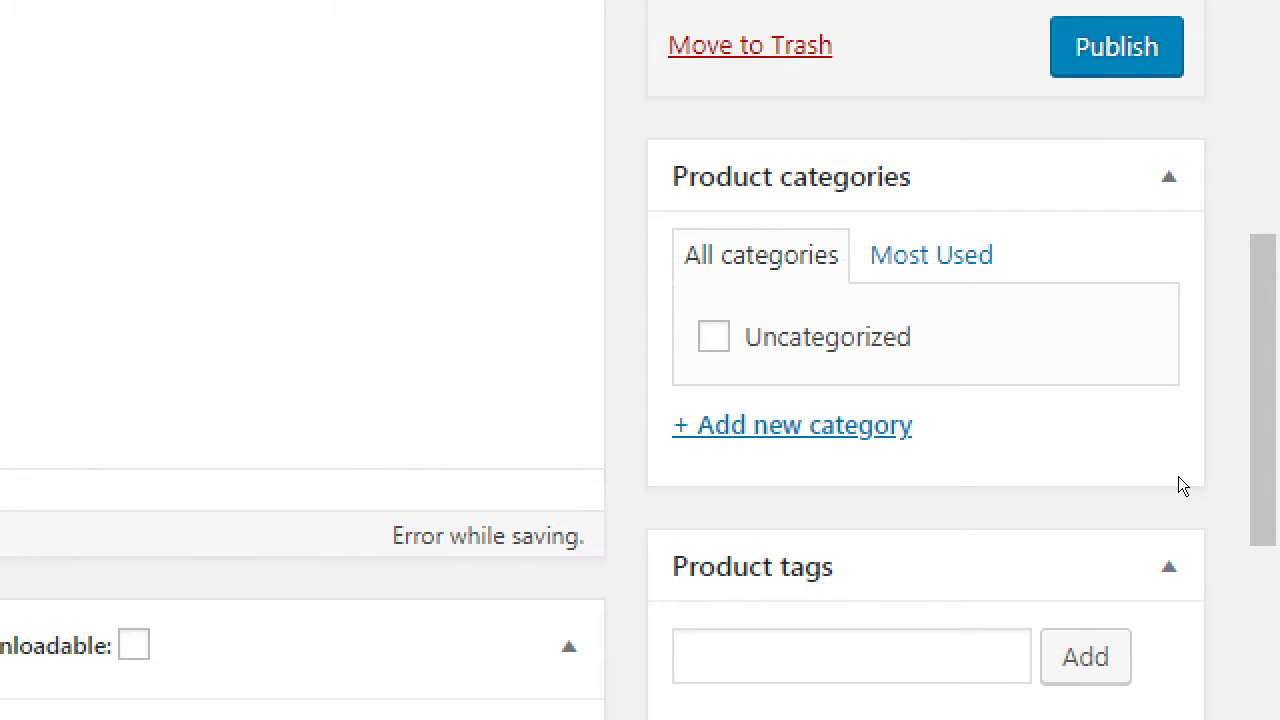
Step: Open the new-category form and enter the category name Cakes
left_click(1088, 452)
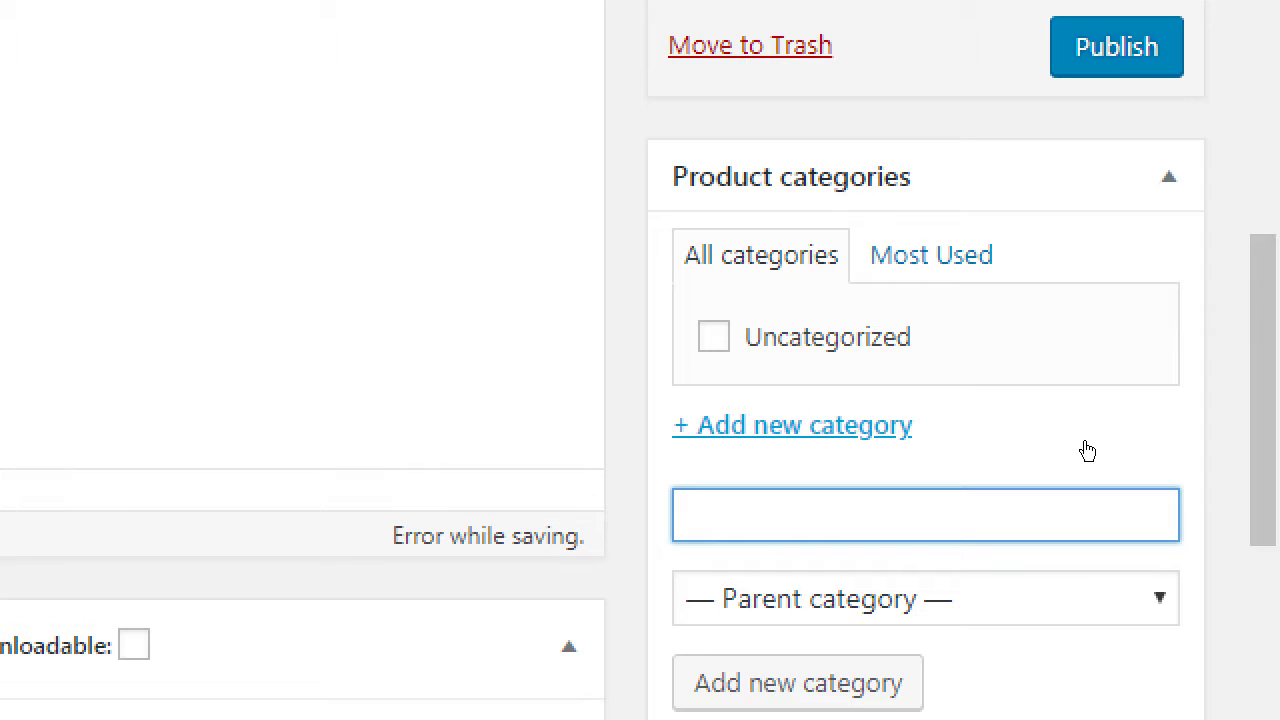
scroll(1090, 448, "down", 1)
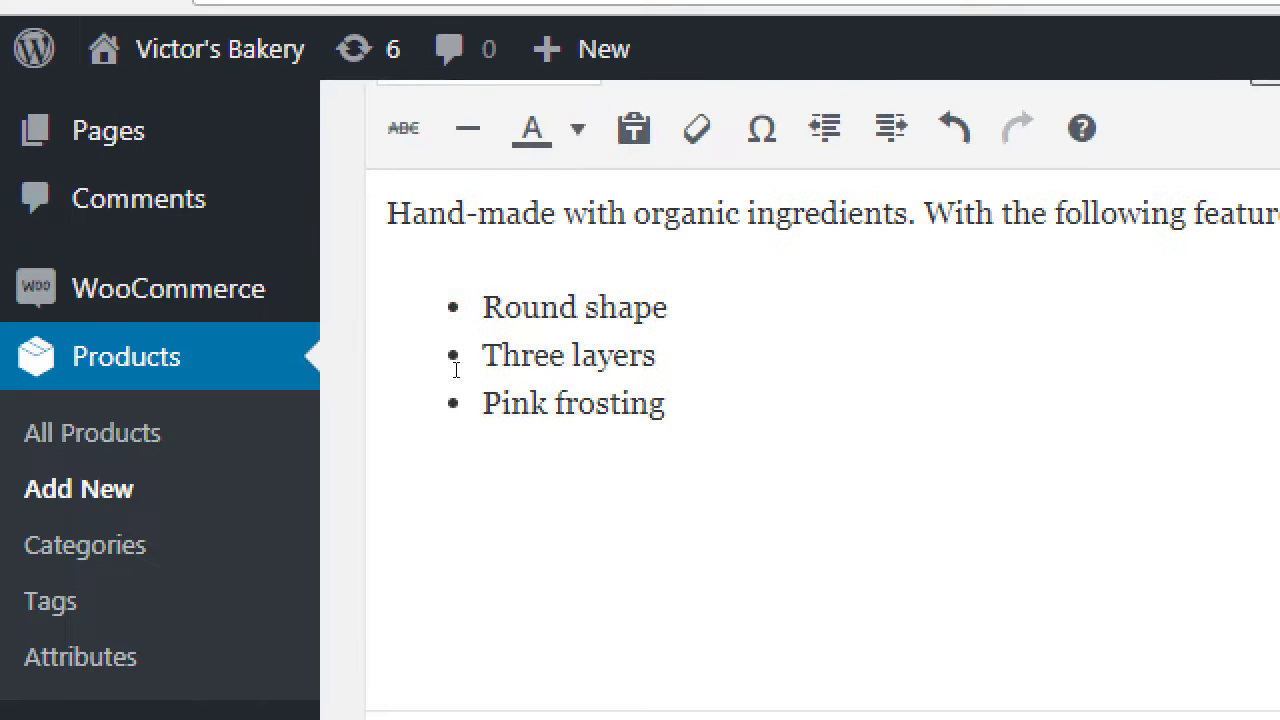
scroll(456, 370, "up", 3)
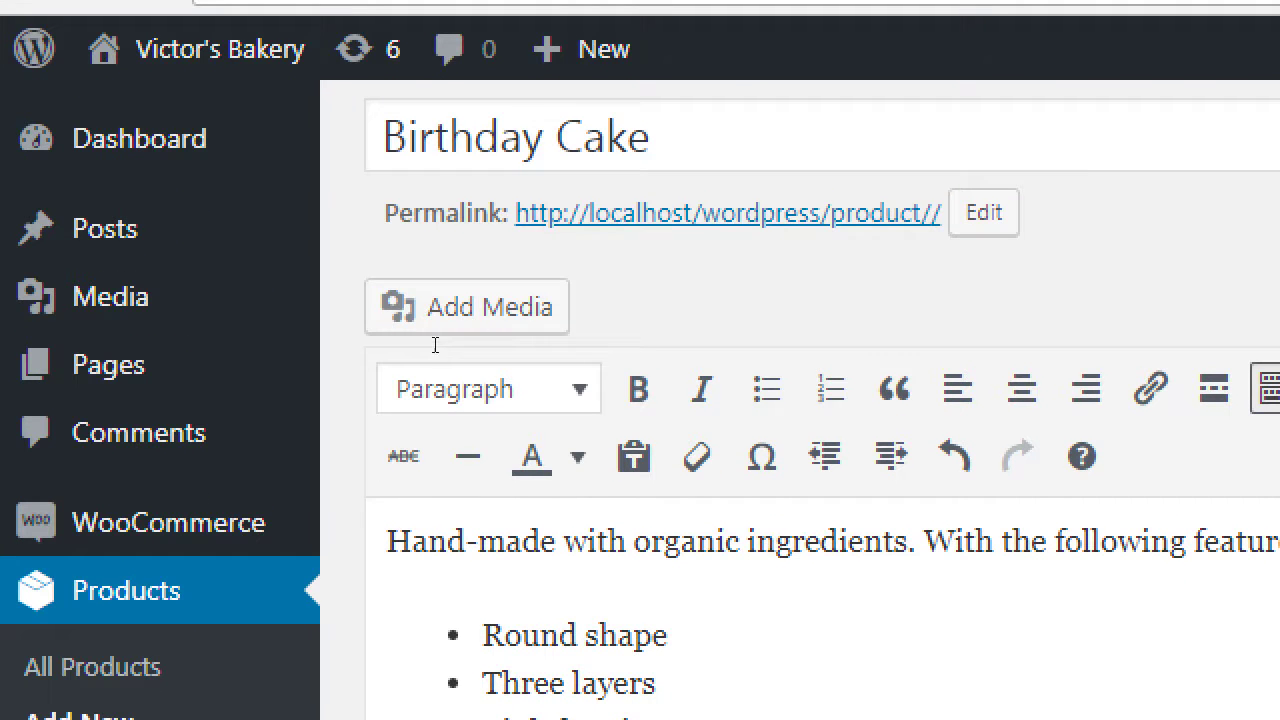
left_click_drag(655, 137, 398, 138)
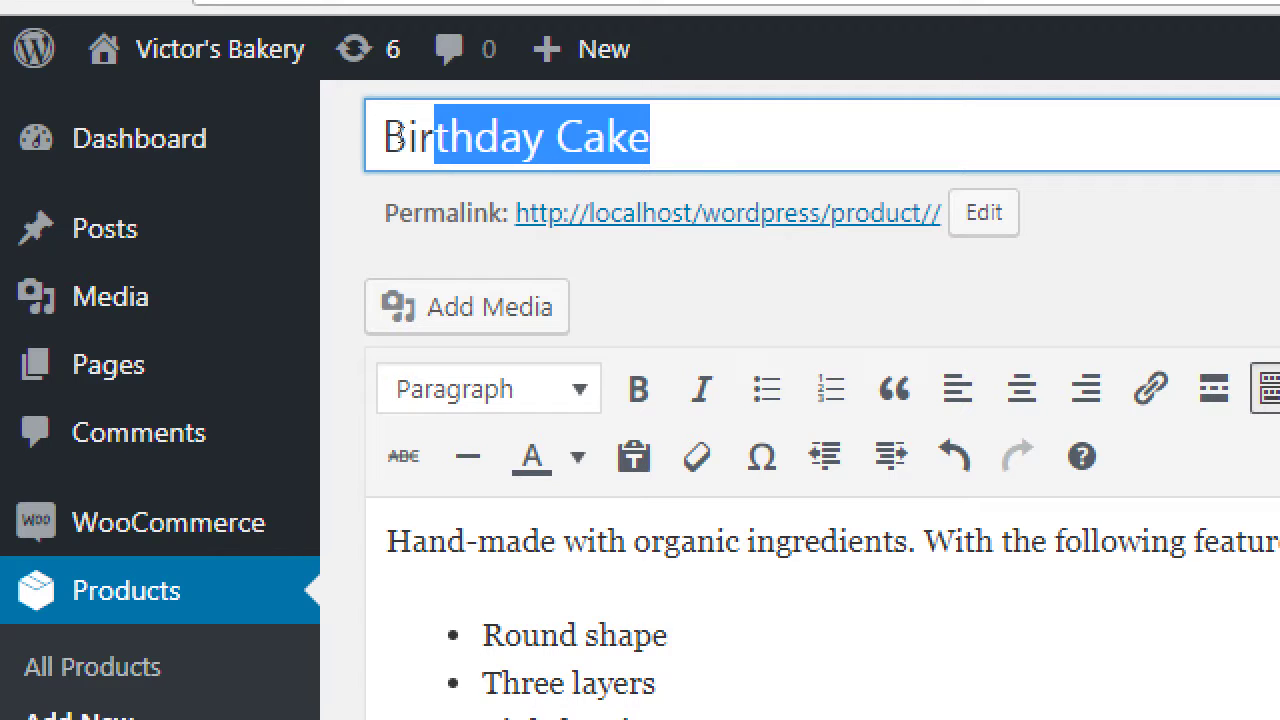
key("Right")
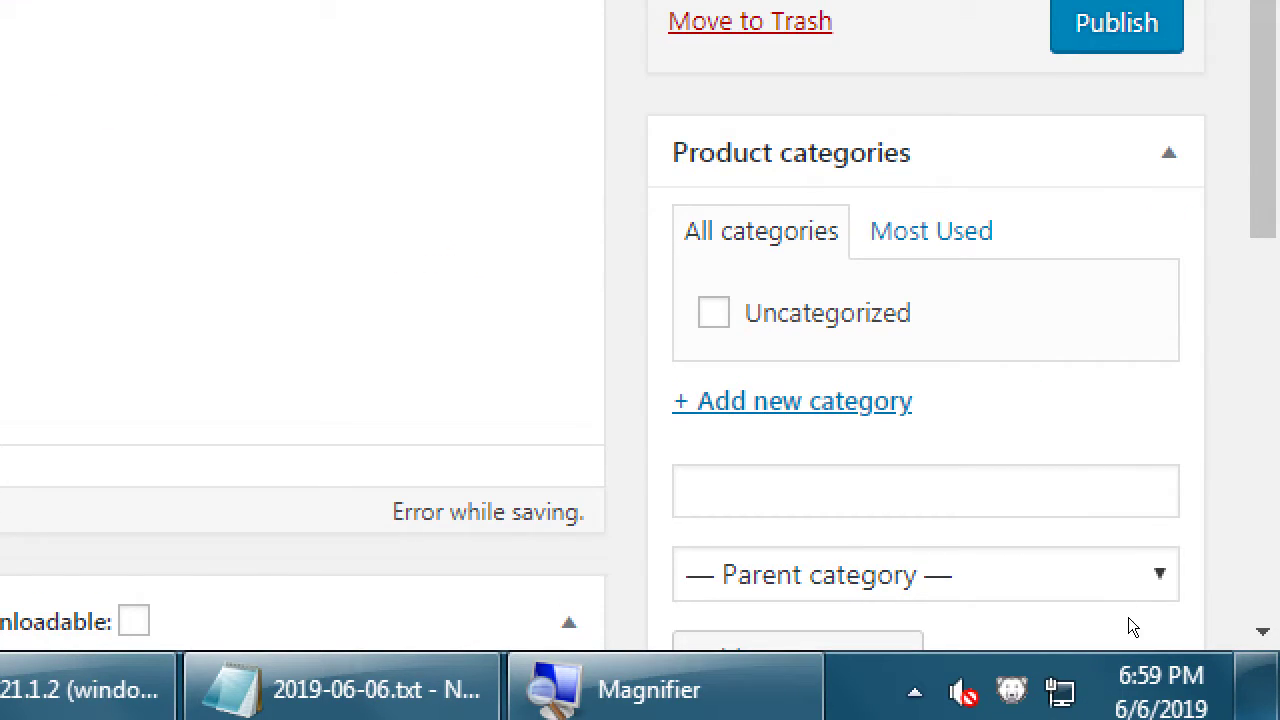
type("Cakes")
Step: After a glance at the SEO notes, confirm Cakes as a new checked product category
scroll(1206, 510, "down", 1)
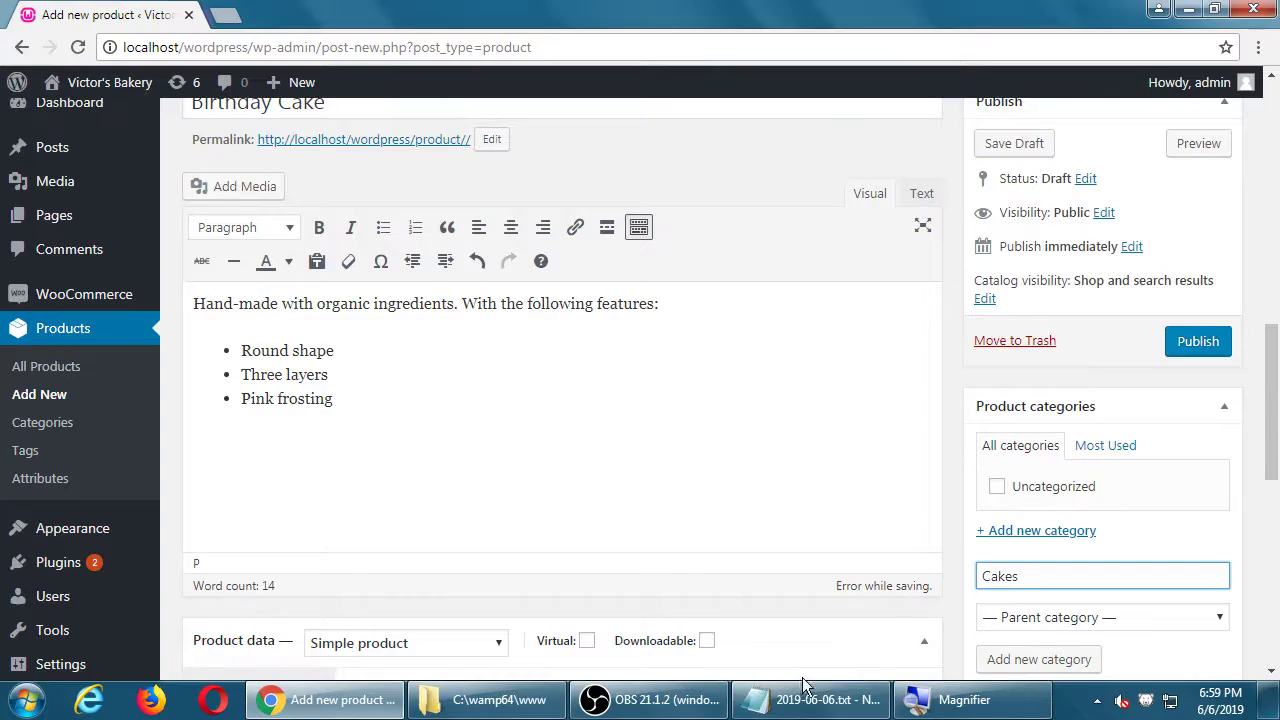
left_click(800, 683)
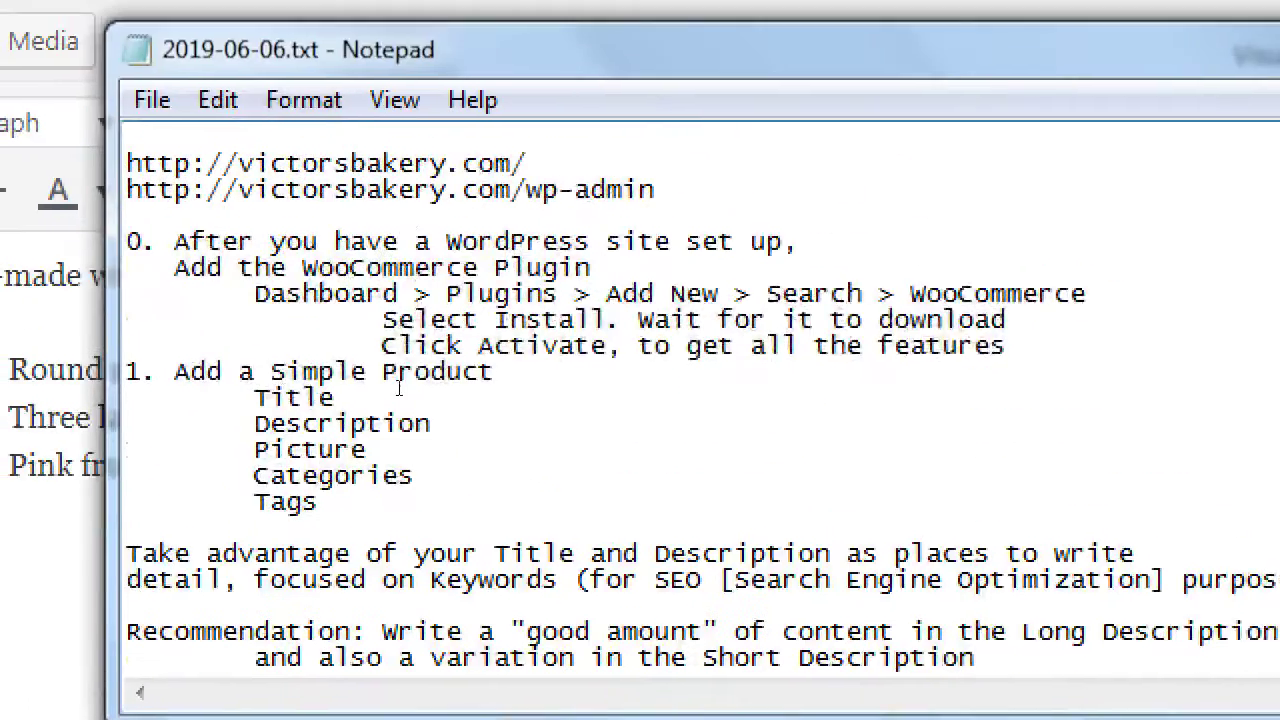
scroll(452, 263, "up", 1)
left_click(466, 264)
left_click(574, 266)
left_click(579, 269)
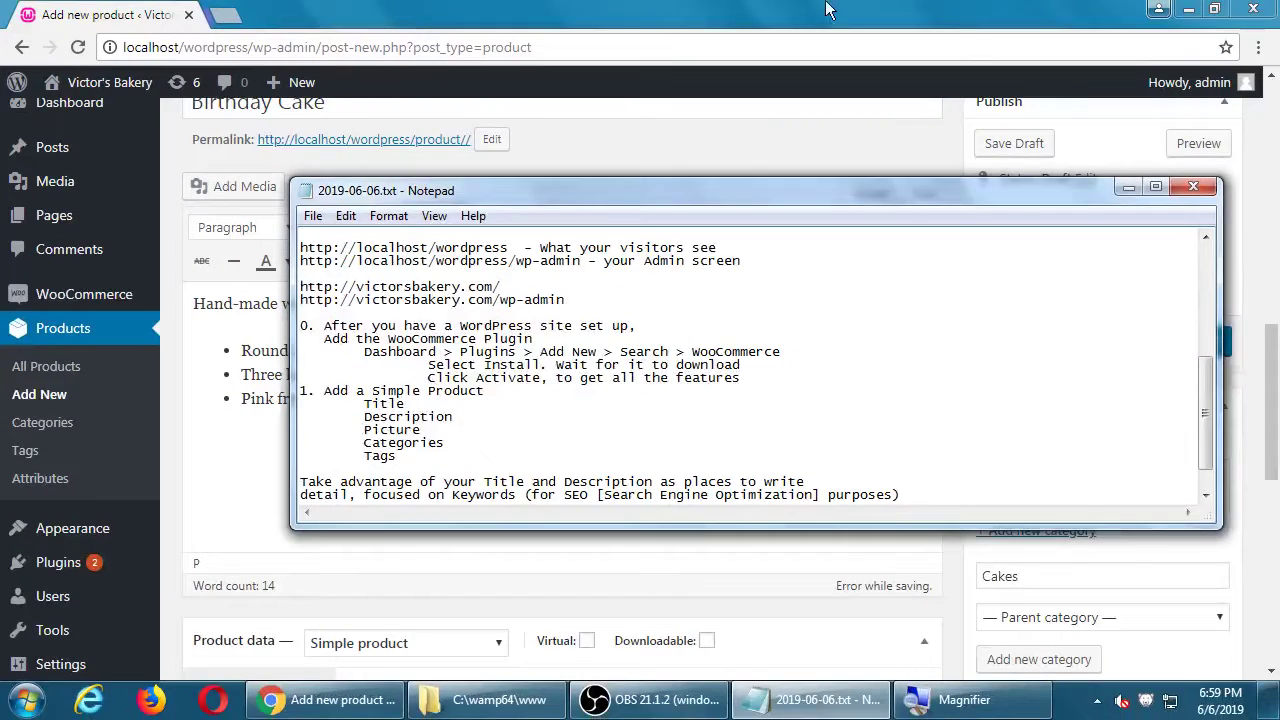
left_click(1217, 482)
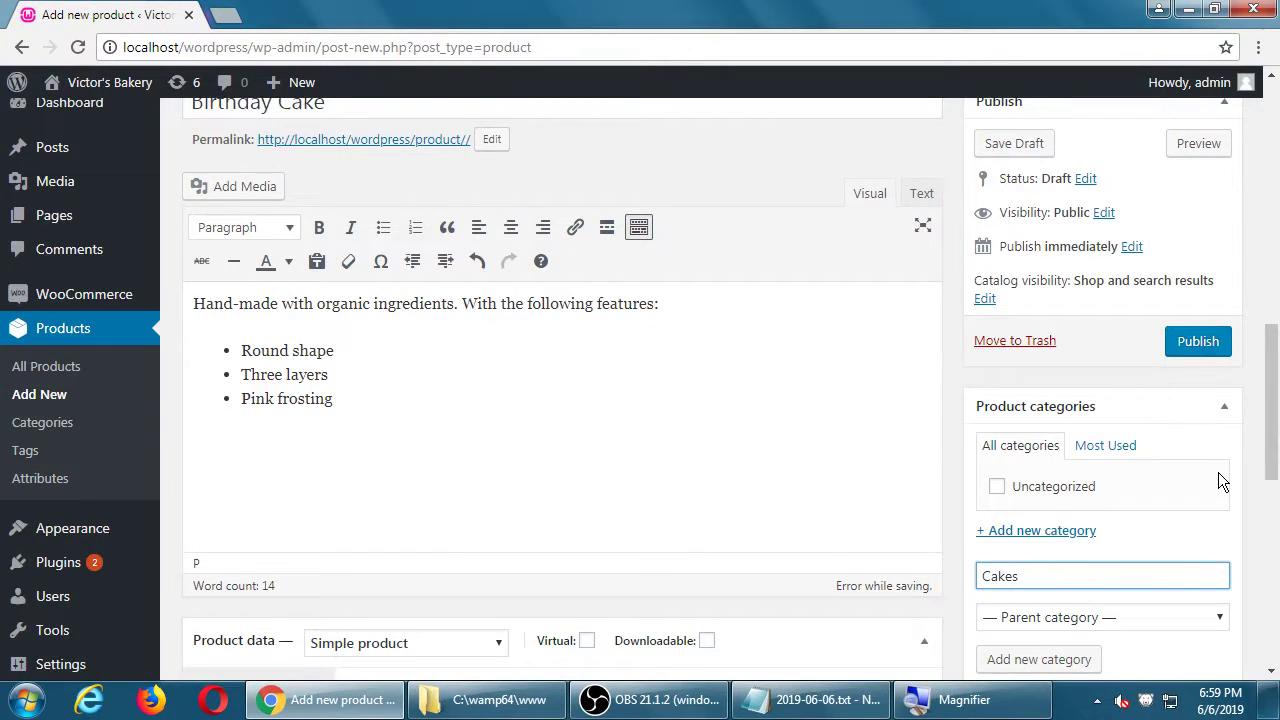
scroll(1218, 472, "down", 1)
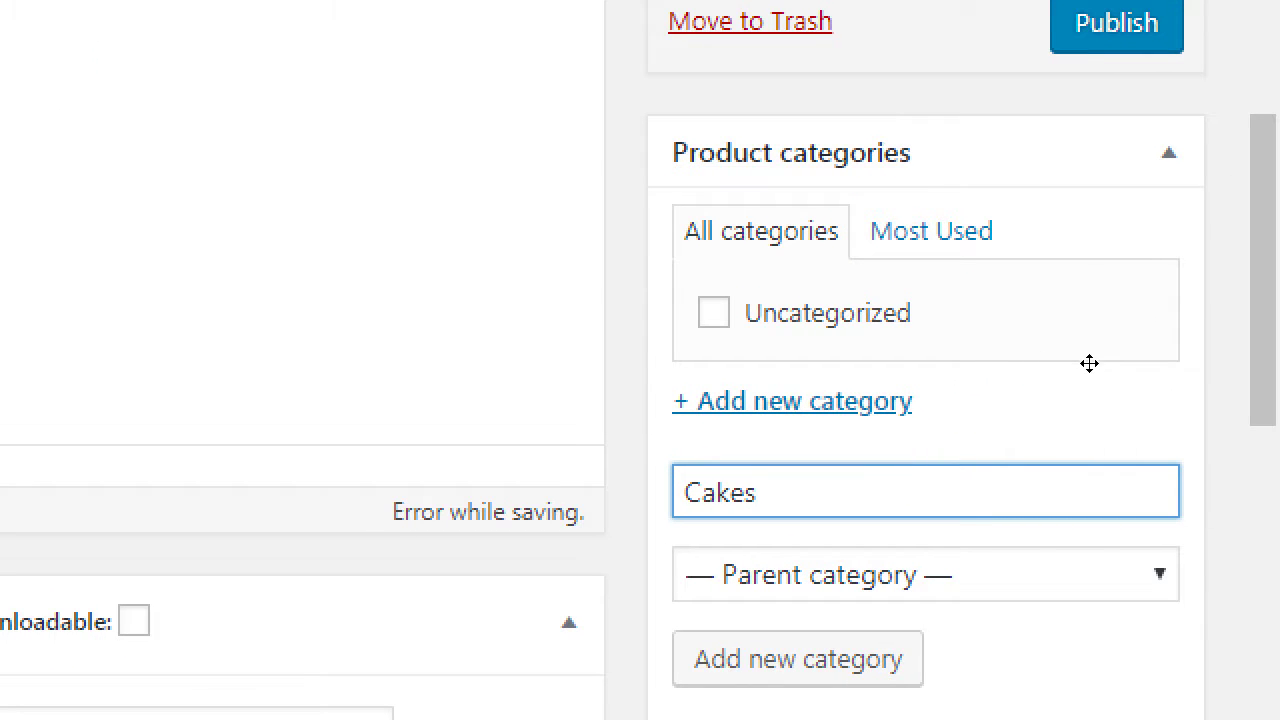
scroll(1165, 432, "down", 1)
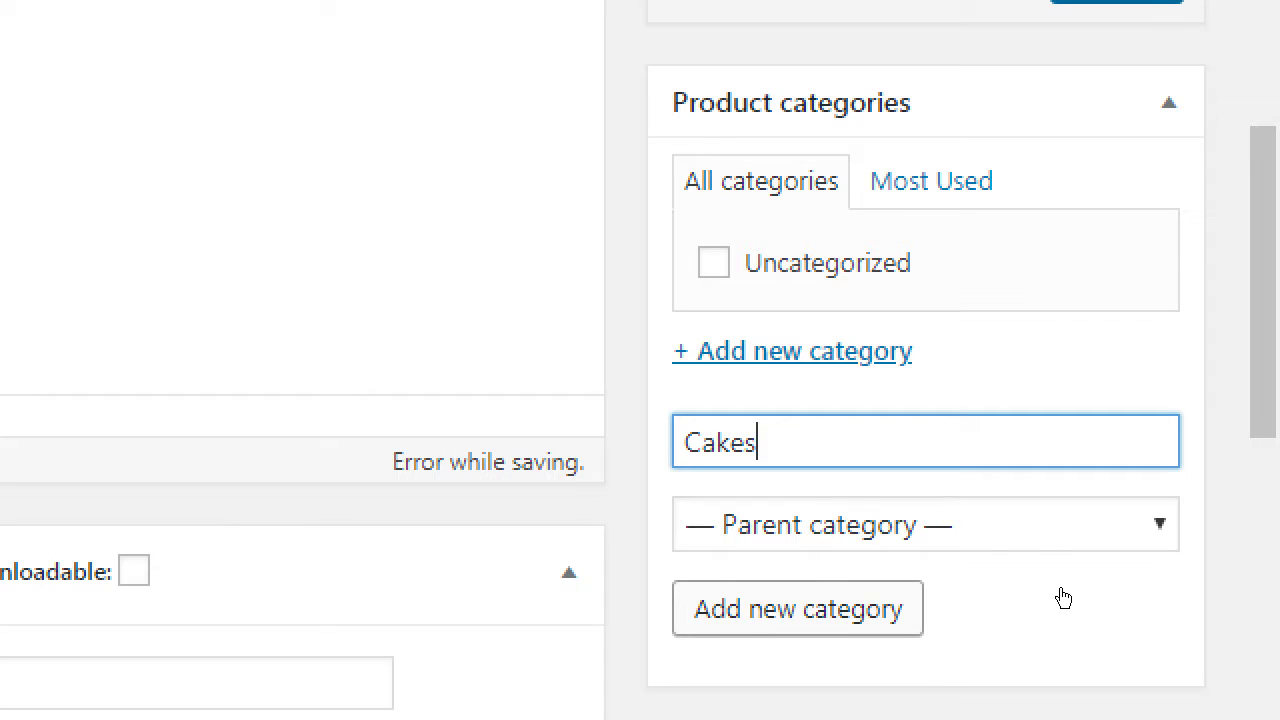
key("Return")
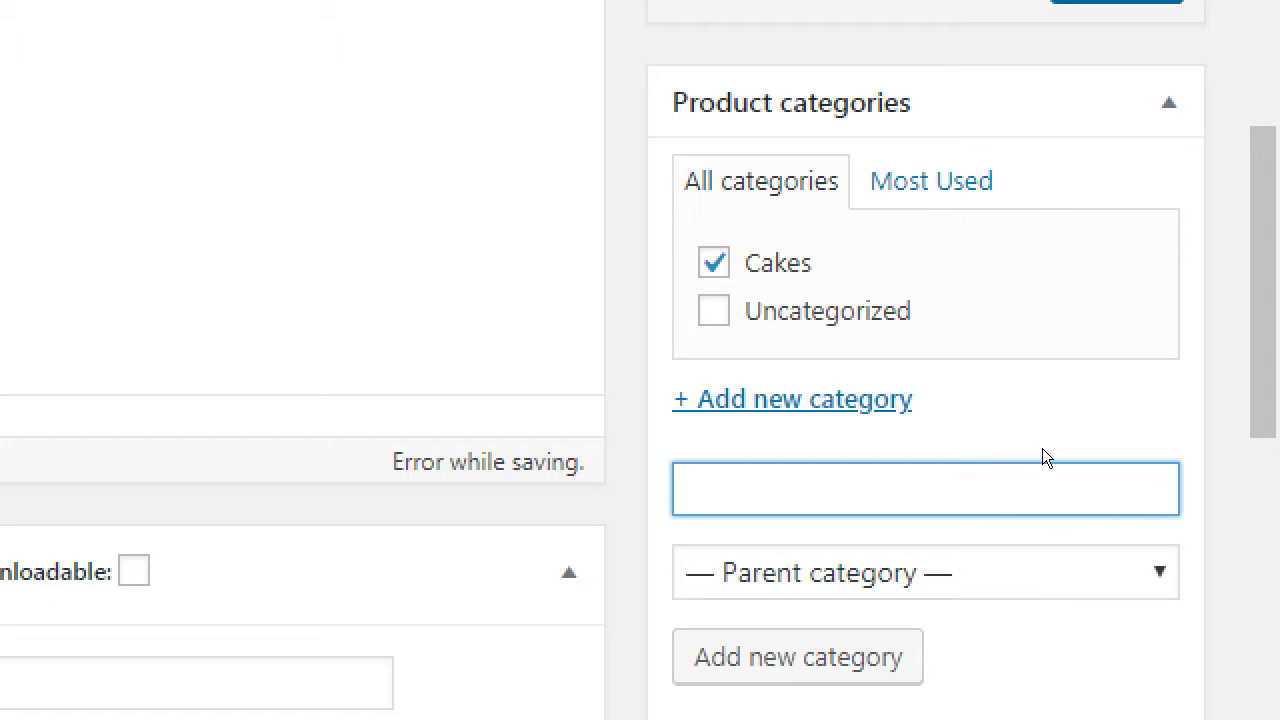
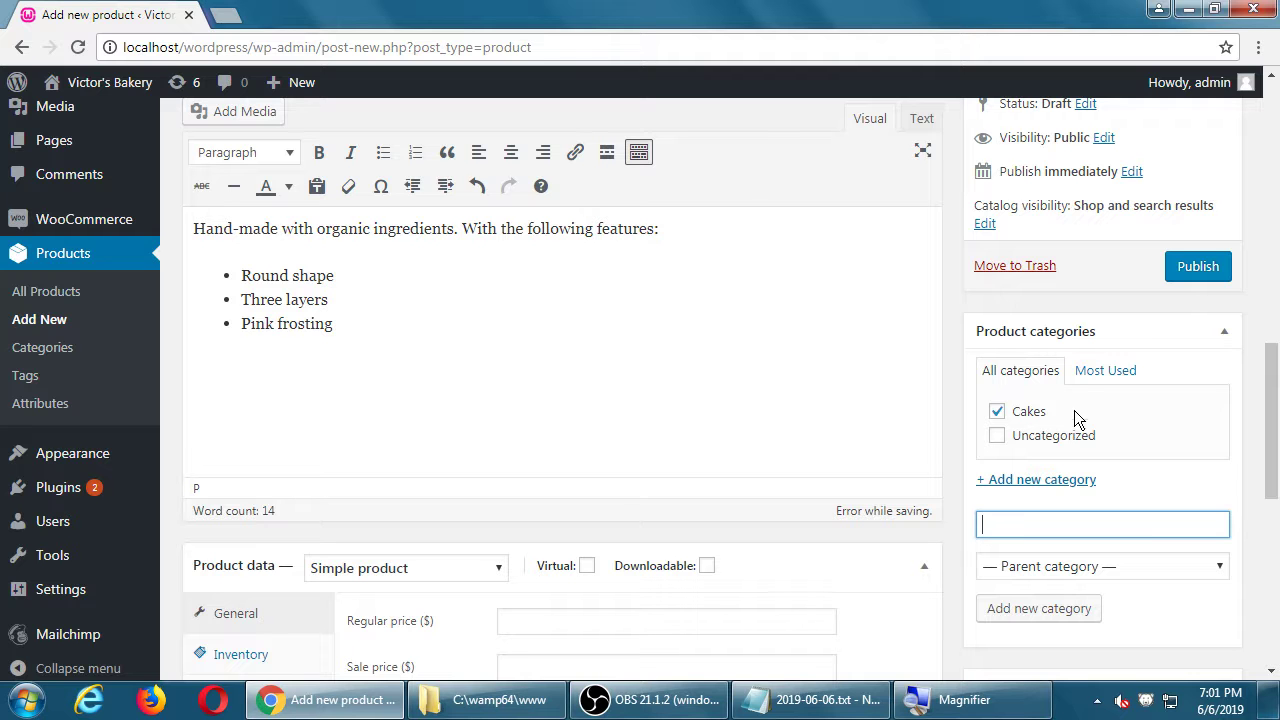
Step: Enter 14 as the Birthday Cake's regular price and leave the sale price empty
left_click_drag(1270, 368, 1275, 427)
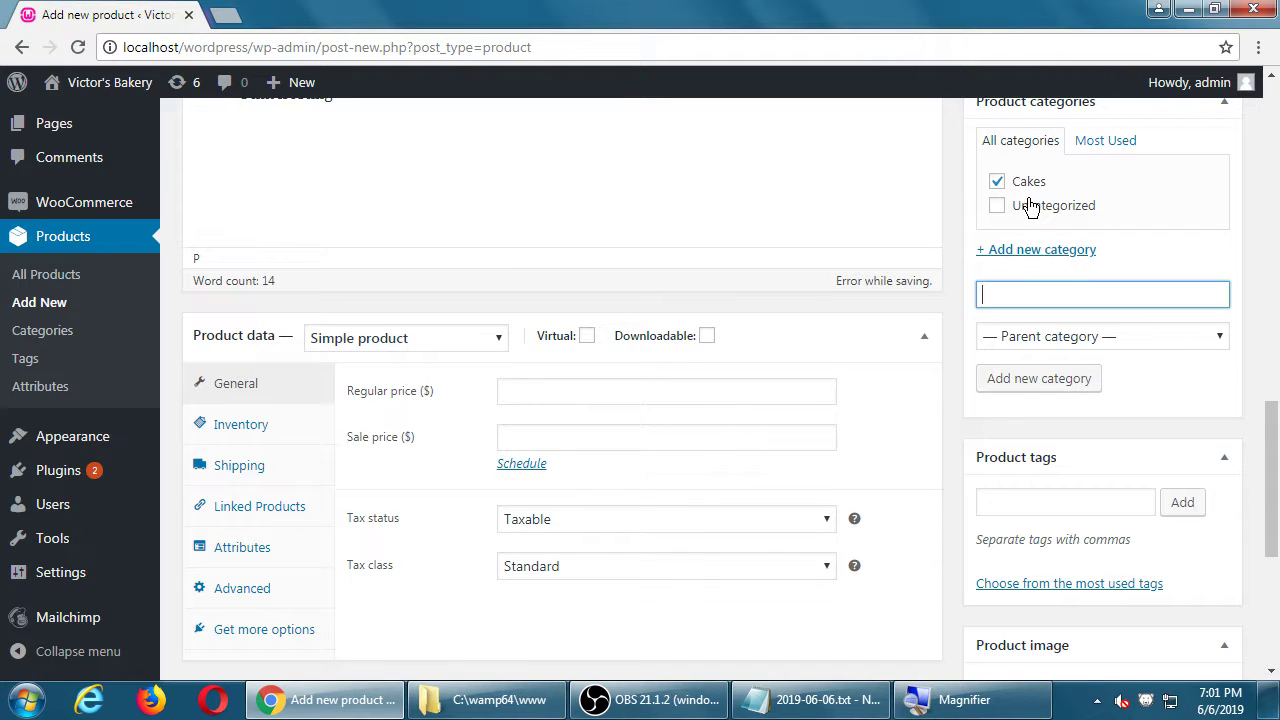
left_click(564, 388)
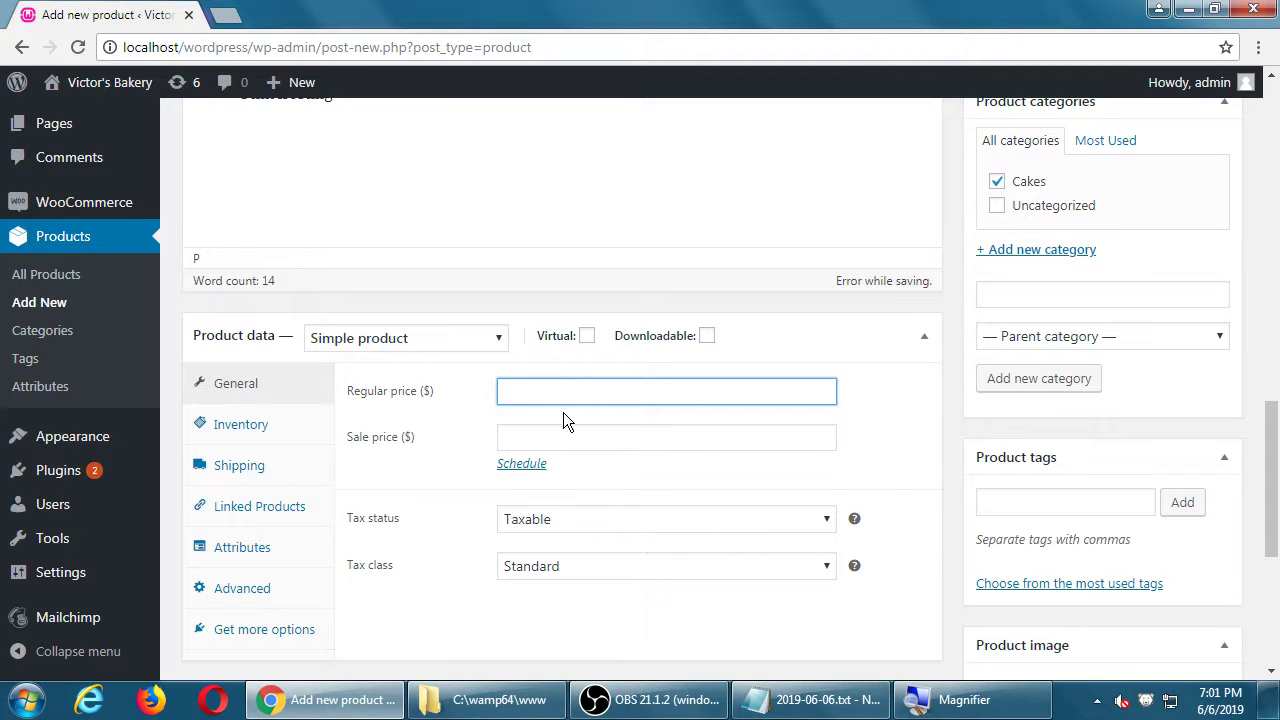
type("14")
key("Tab")
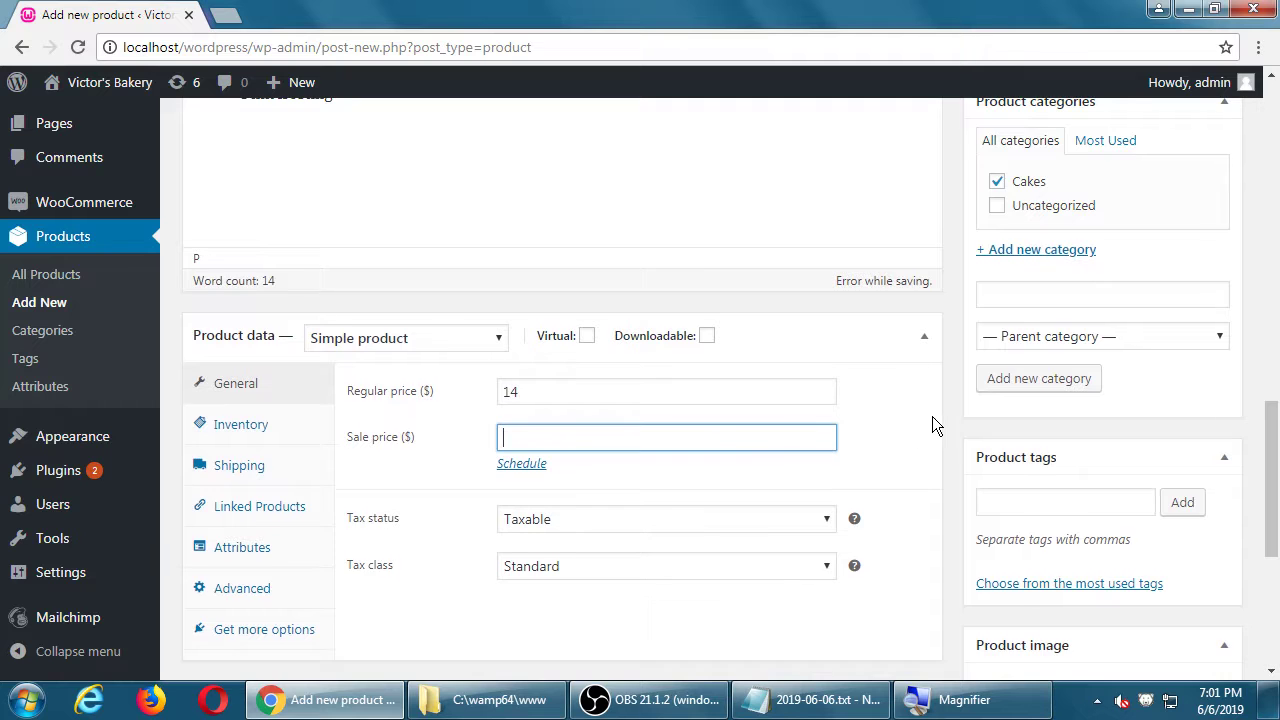
scroll(932, 416, "down", 3)
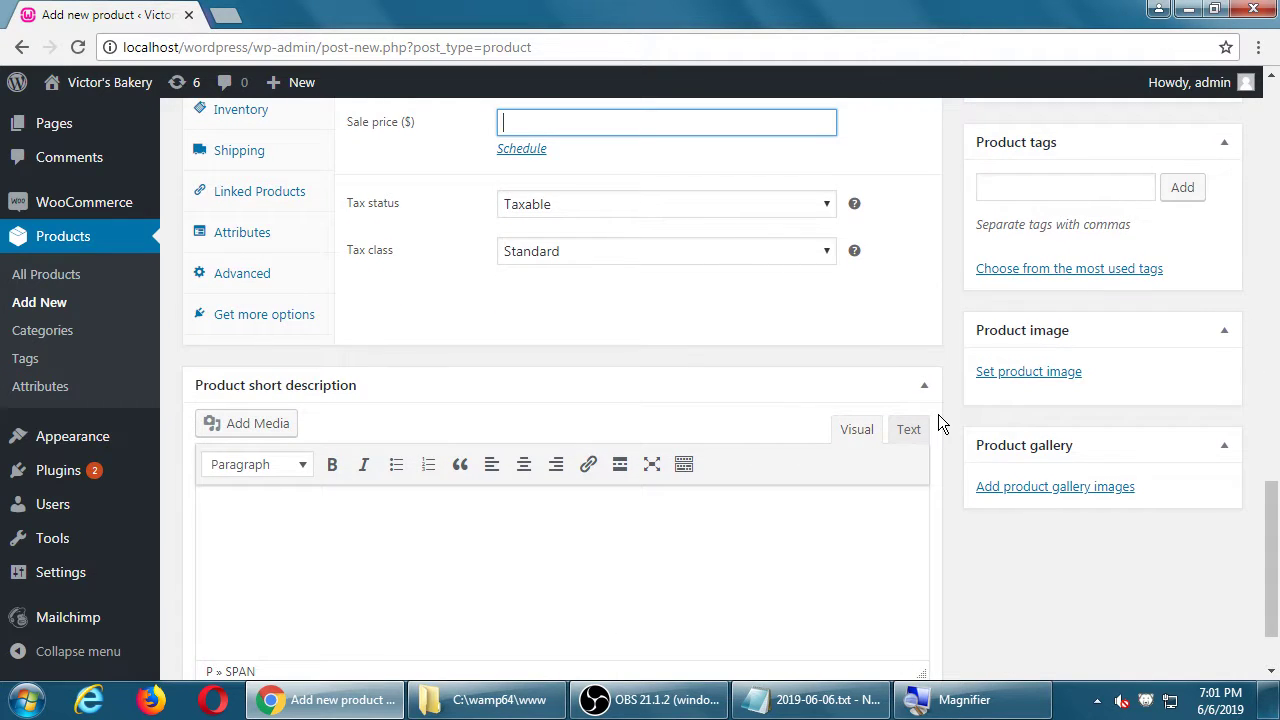
scroll(938, 414, "up", 10)
scroll(938, 414, "down", 7)
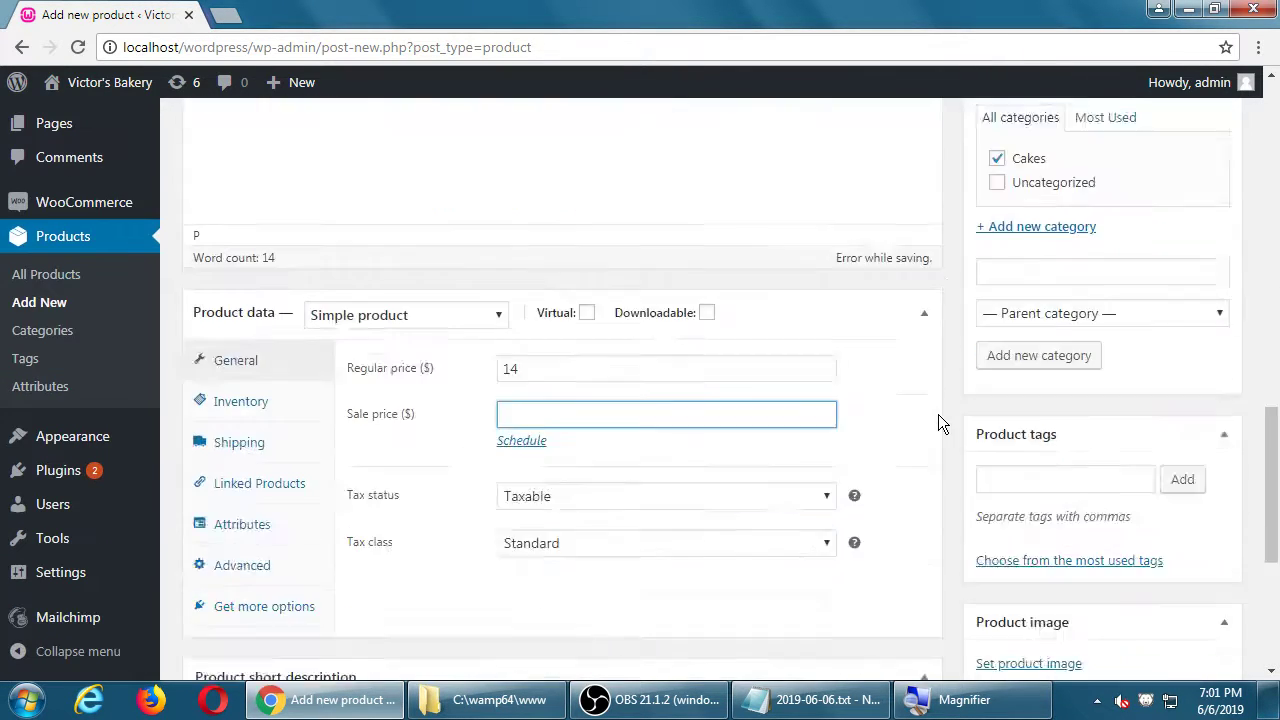
scroll(938, 414, "down", 2)
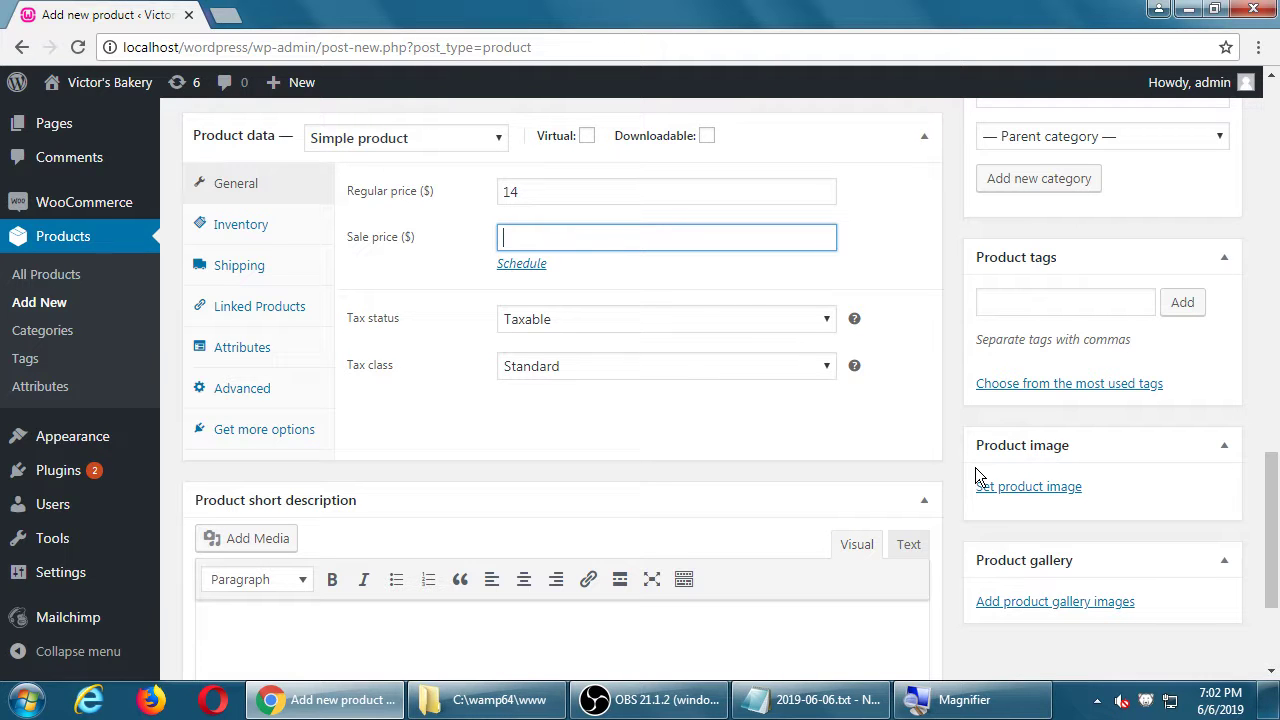
scroll(660, 503, "up", 7)
left_click(515, 578)
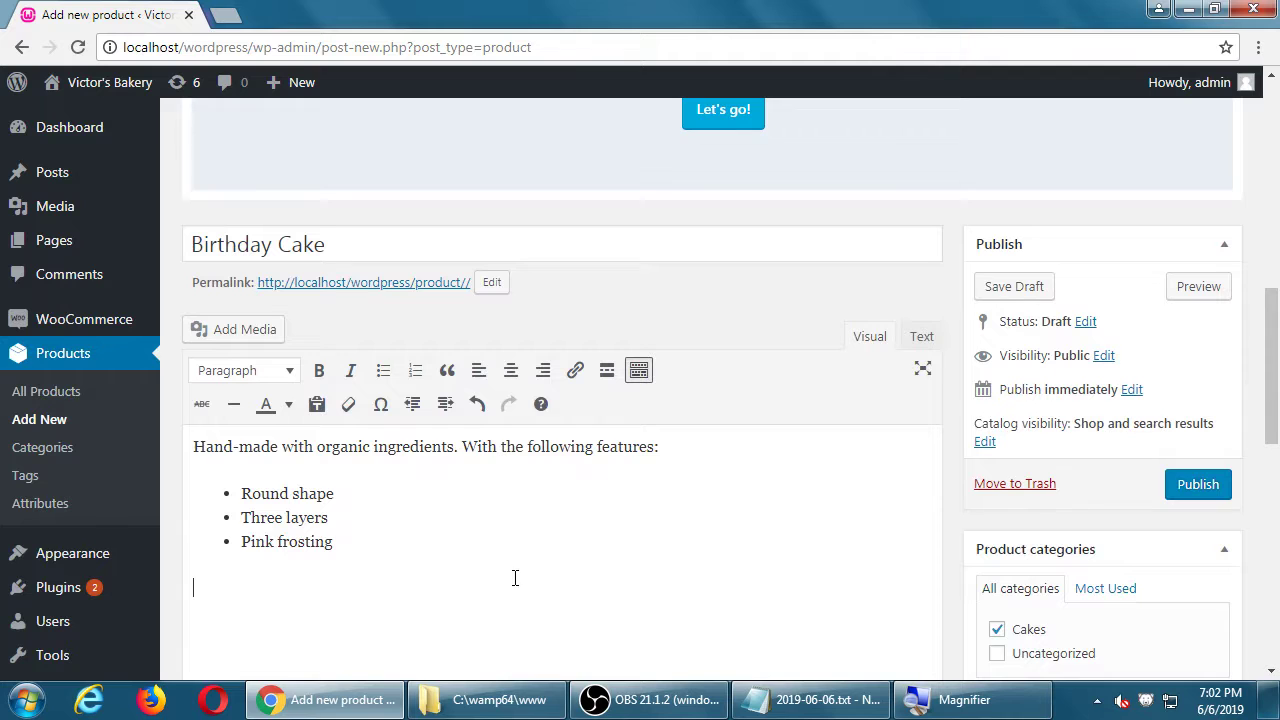
type("sdffdsfdssfad")
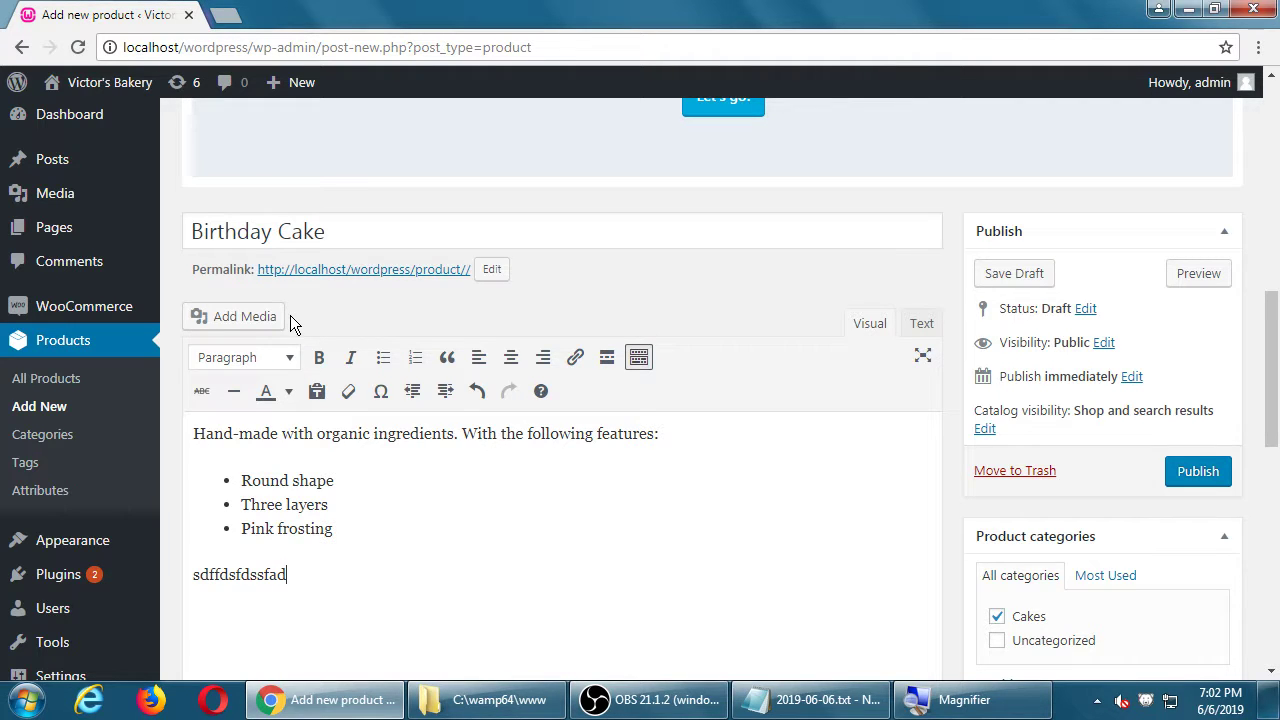
key("shift+Home")
key("BackSpace")
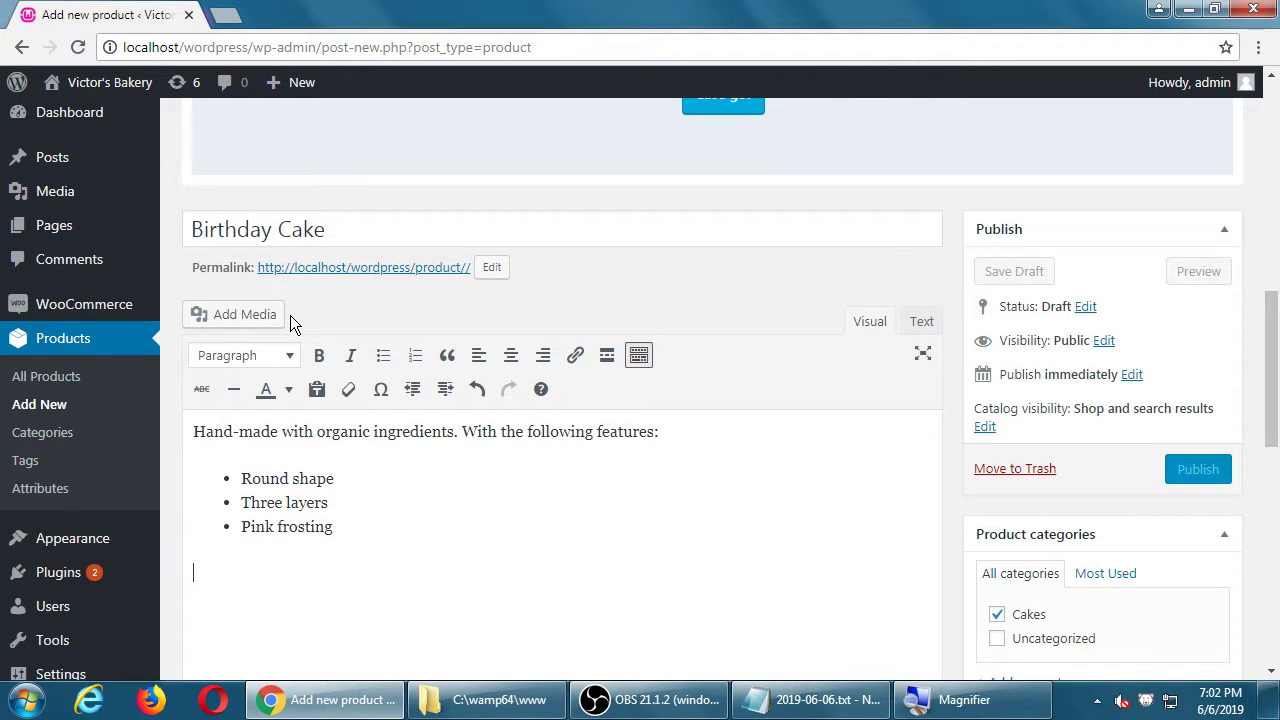
scroll(1100, 540, "down", 3)
scroll(1118, 535, "down", 3)
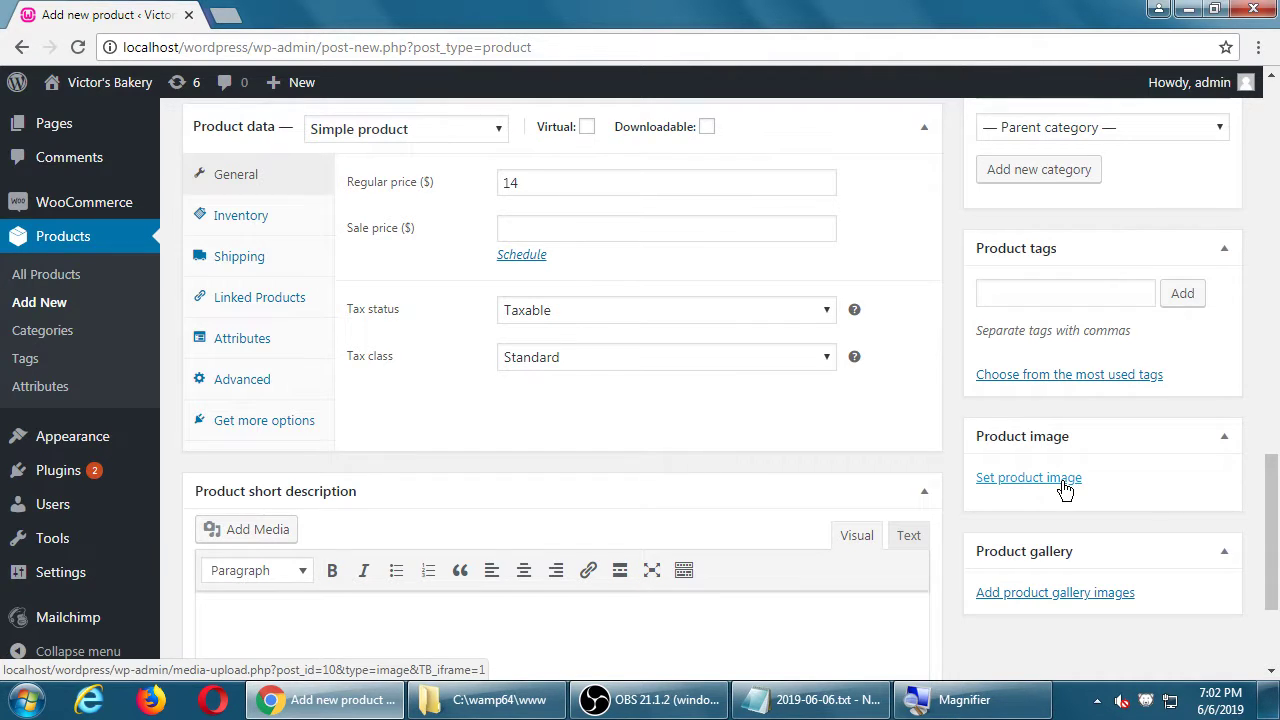
Step: Open the Product image dialog, look through the Media Library, and end on Upload Files
left_click(1064, 481)
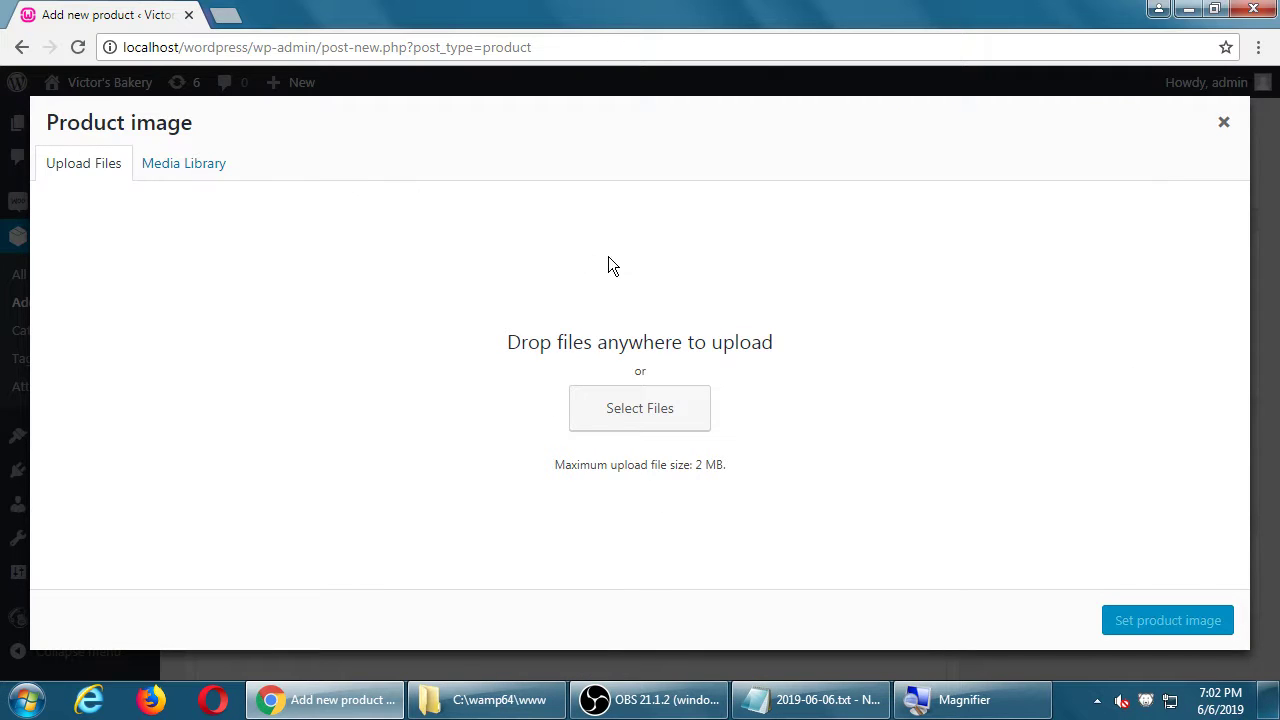
left_click(189, 166)
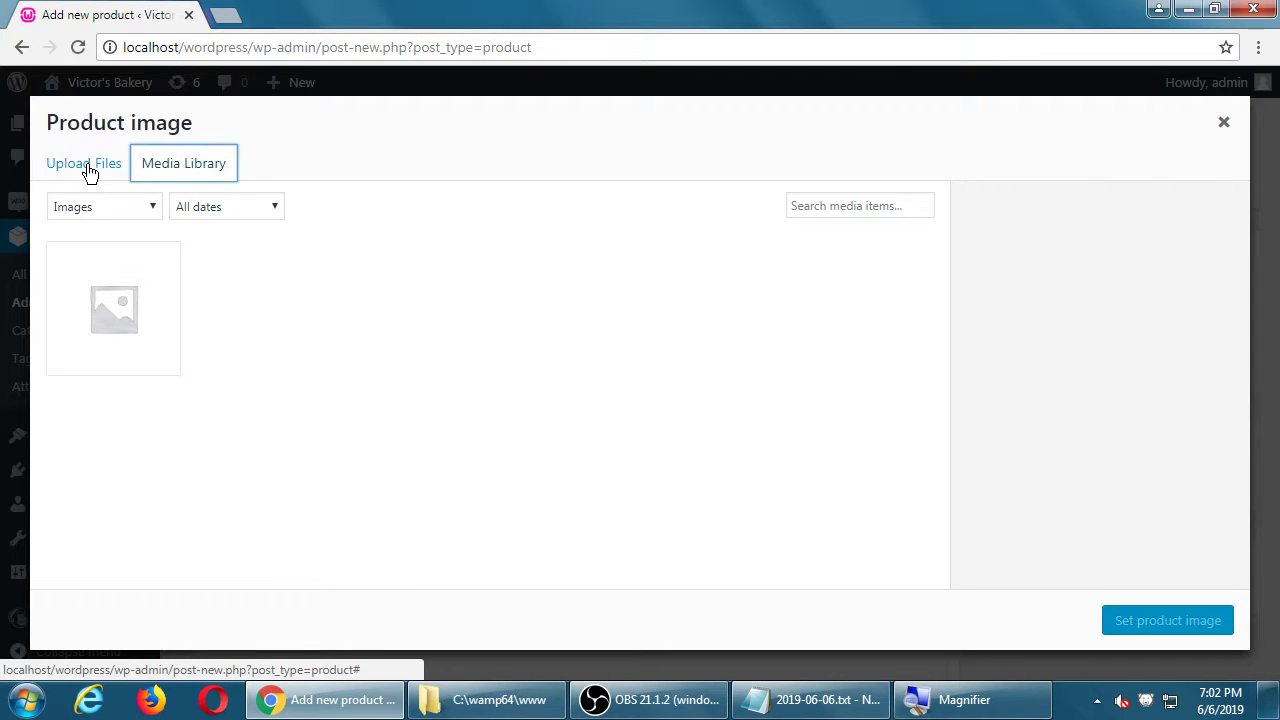
left_click(88, 168)
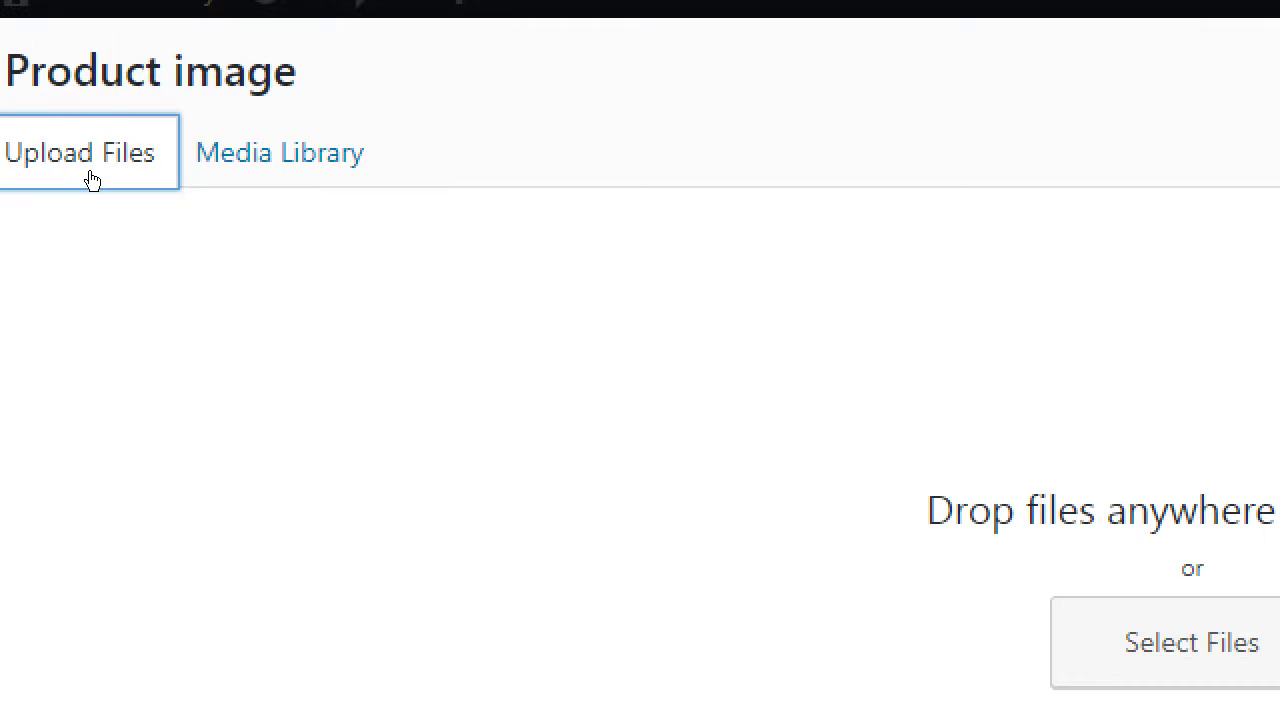
left_click(145, 165)
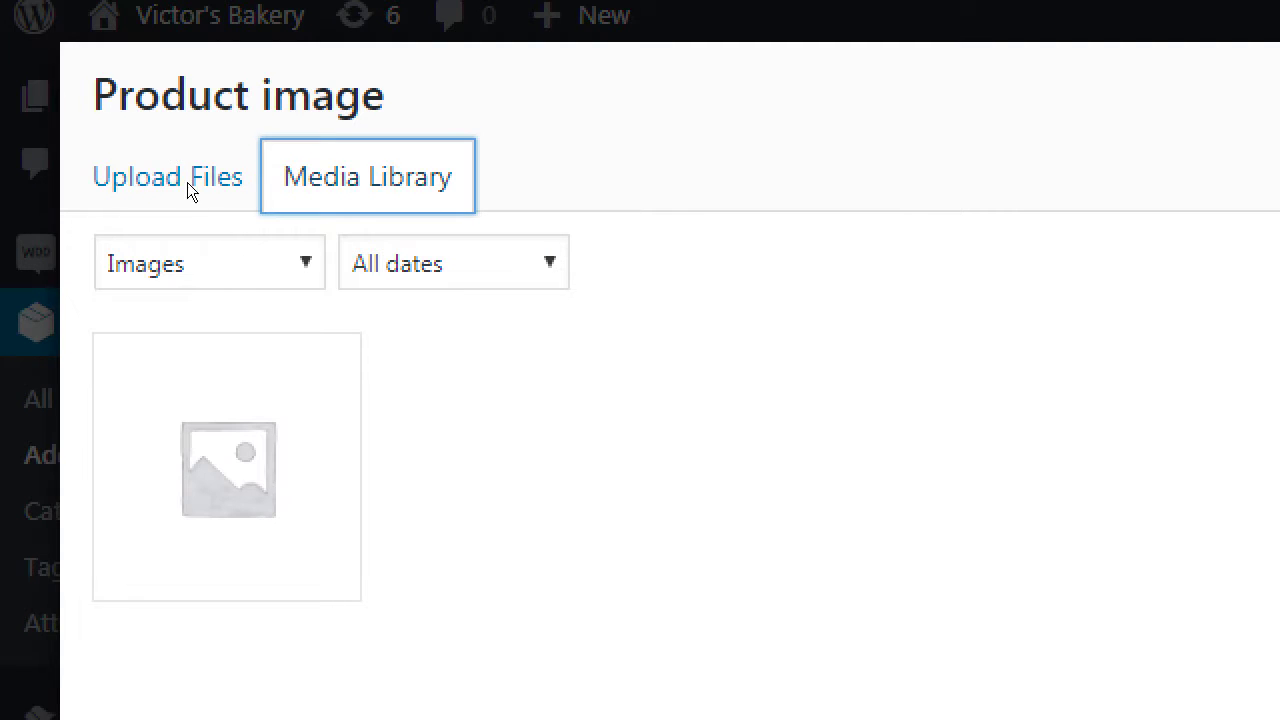
left_click(80, 170)
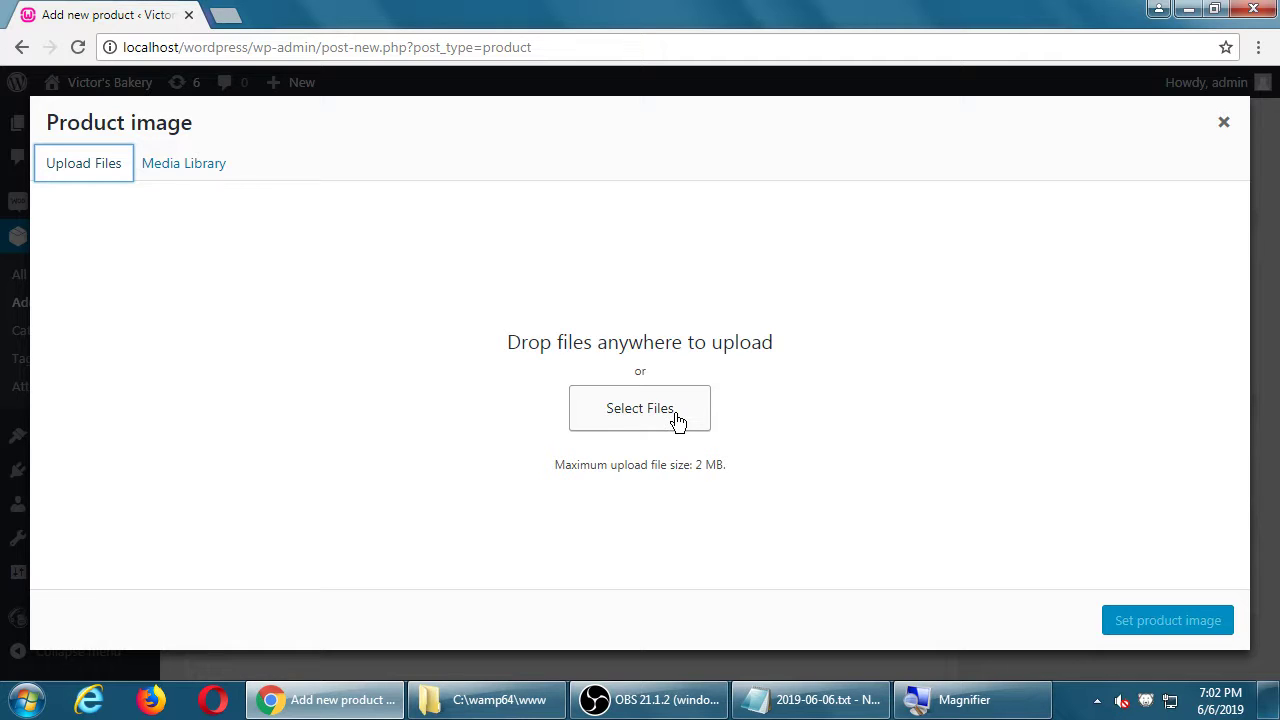
Step: Upload Koala.jpg from Libraries > Pictures > Sample Pictures into the media library
left_click(678, 418)
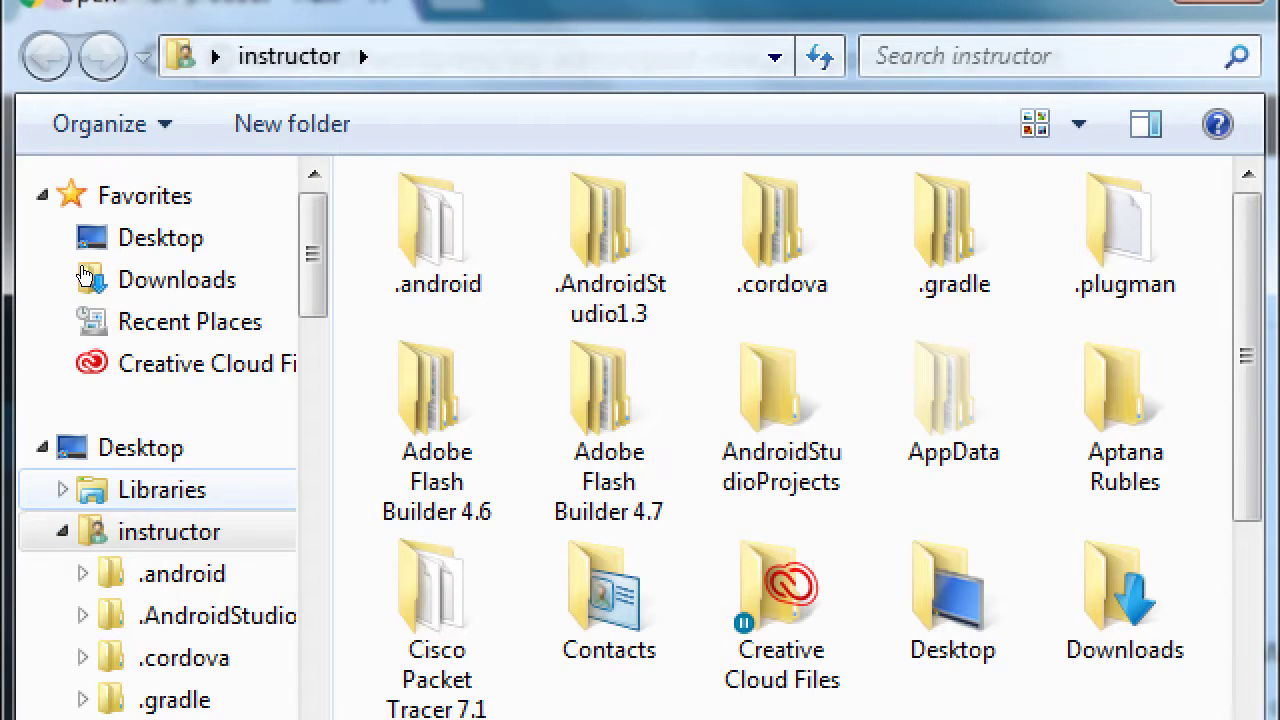
key("Up")
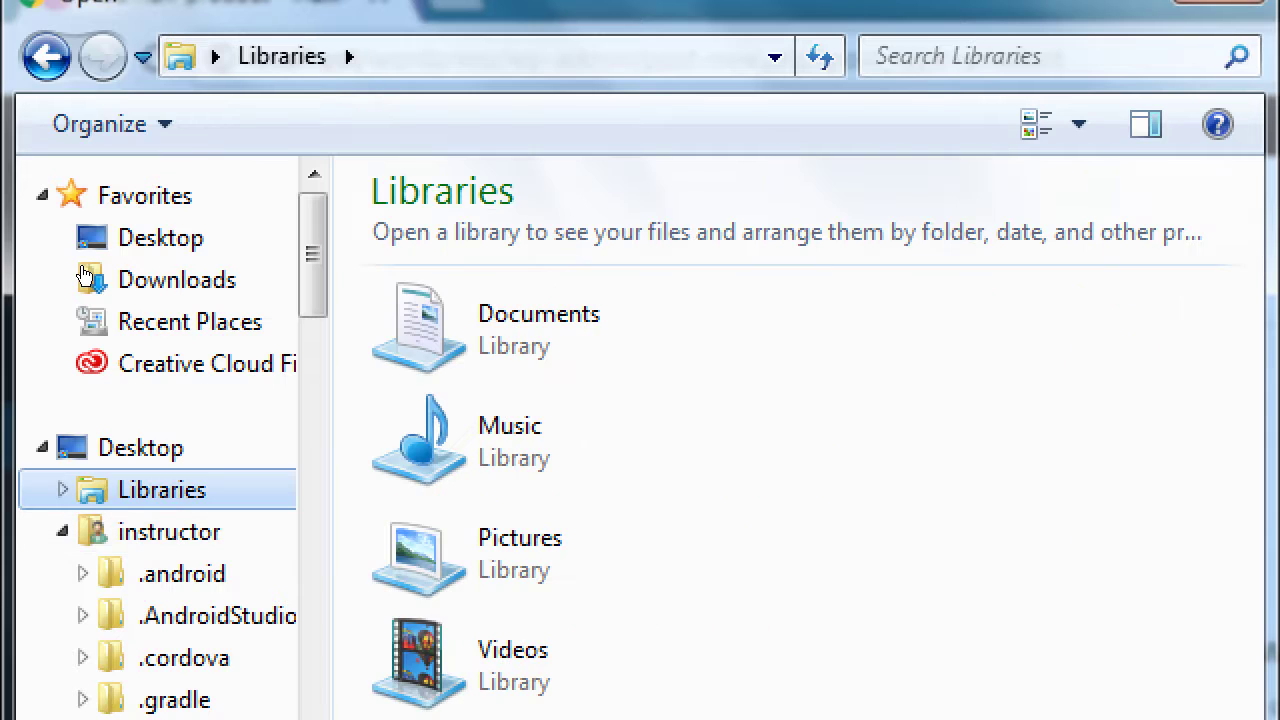
key("Tab")
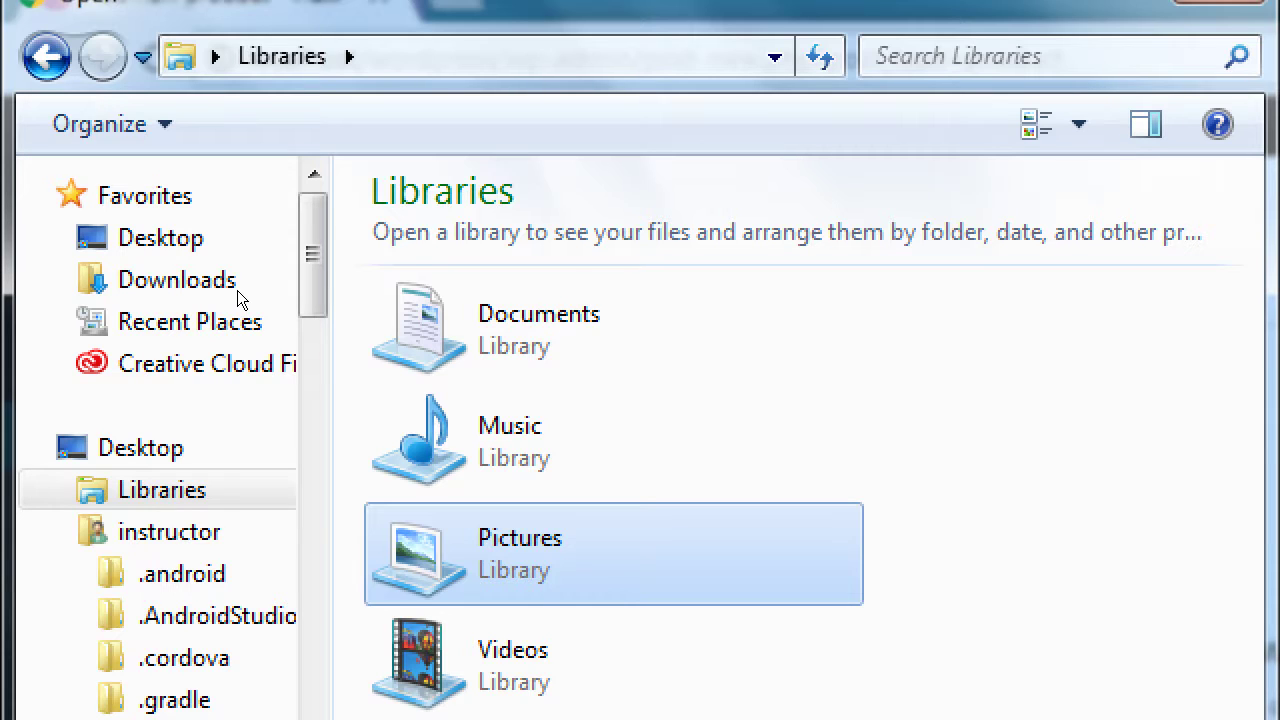
key("Return")
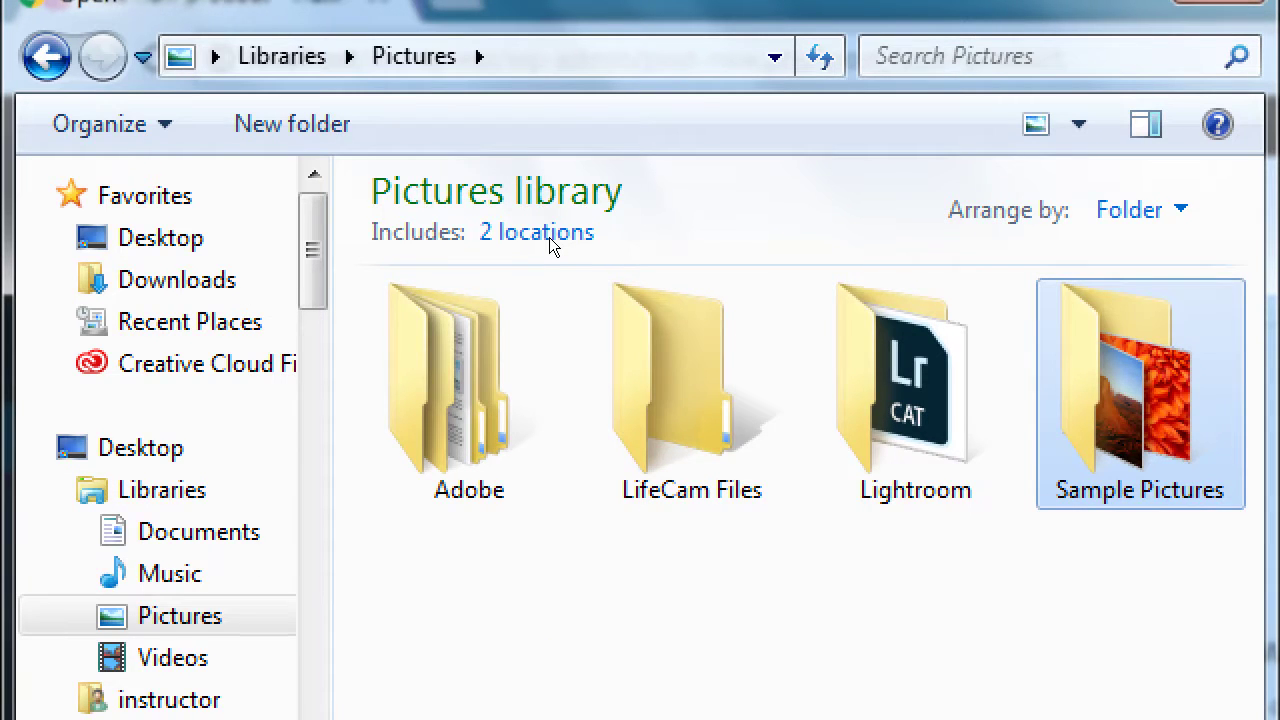
key("Return")
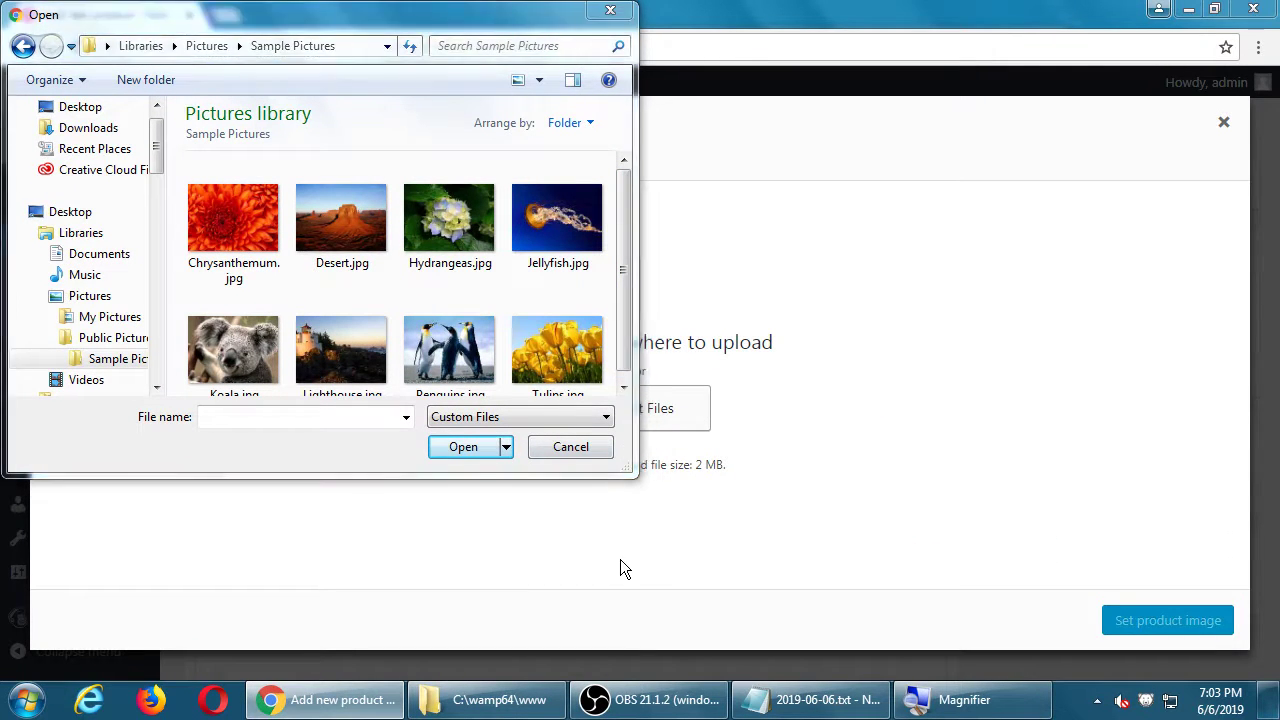
left_click_drag(580, 477, 587, 551)
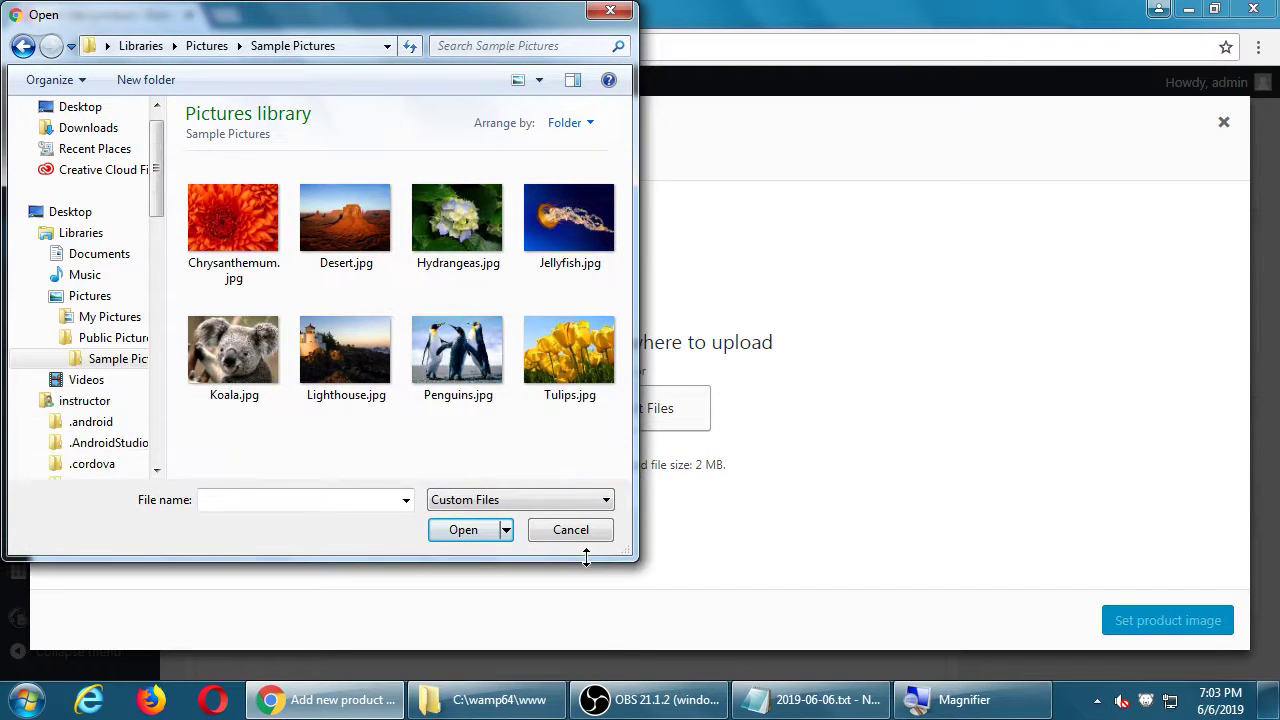
left_click(259, 340)
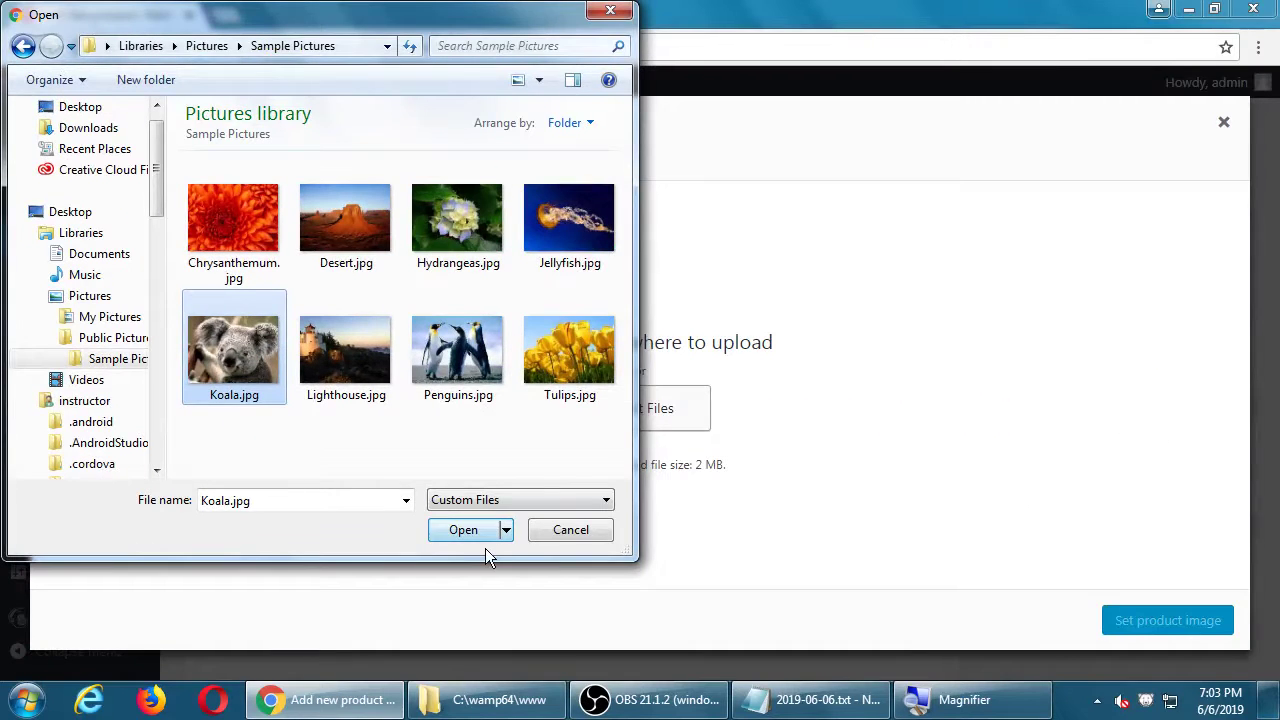
left_click(463, 530)
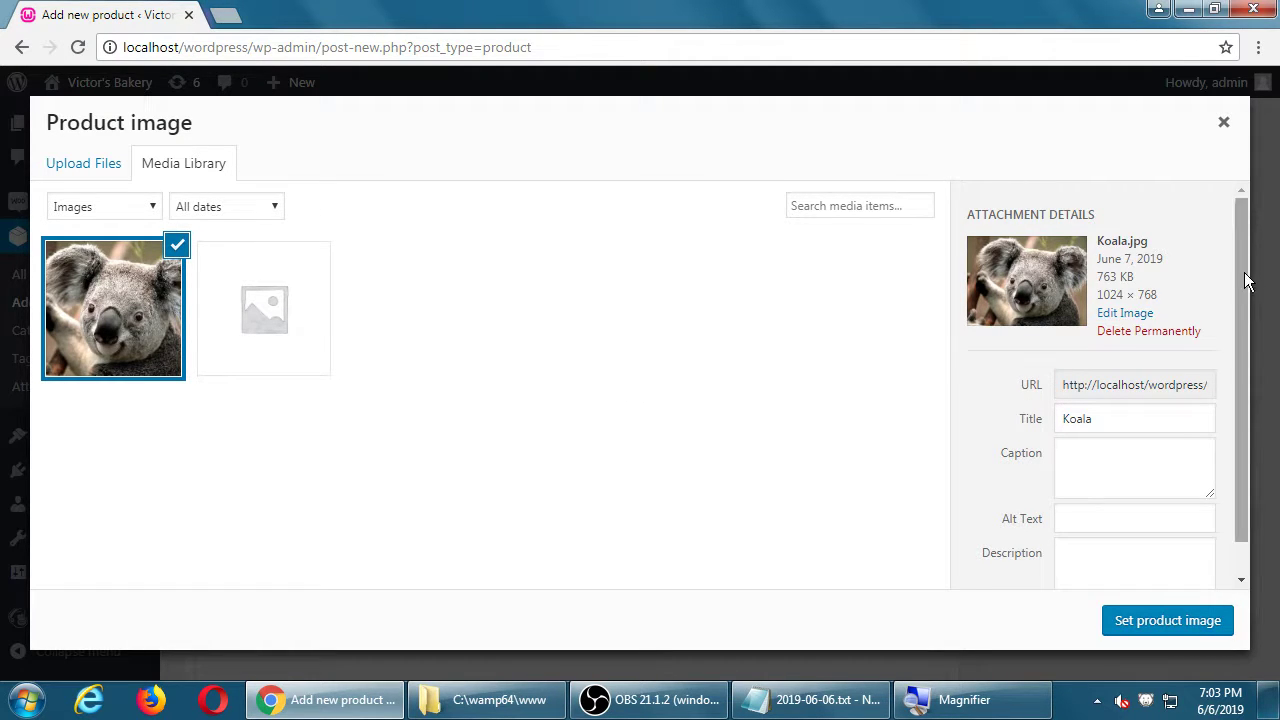
Step: Confirm the selected Koala.jpg as the Birthday Cake product image
left_click_drag(1249, 277, 1245, 336)
scroll(1230, 350, "up", 1)
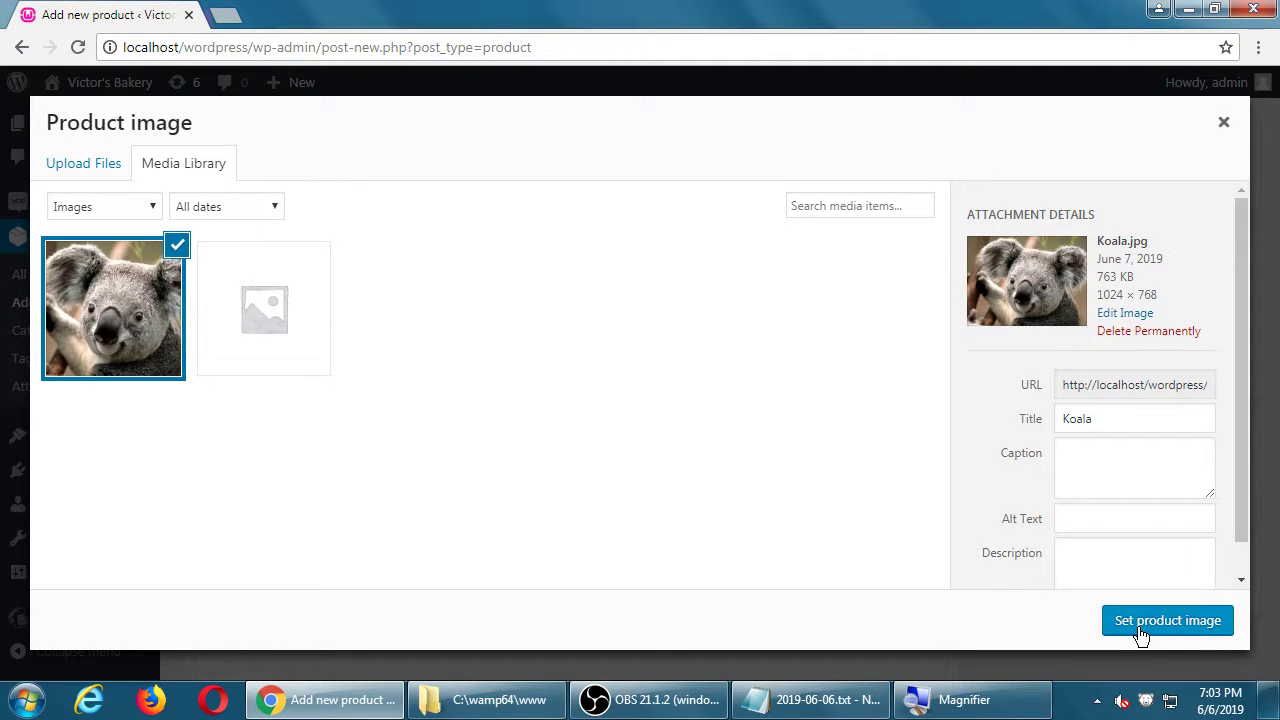
left_click(1141, 630)
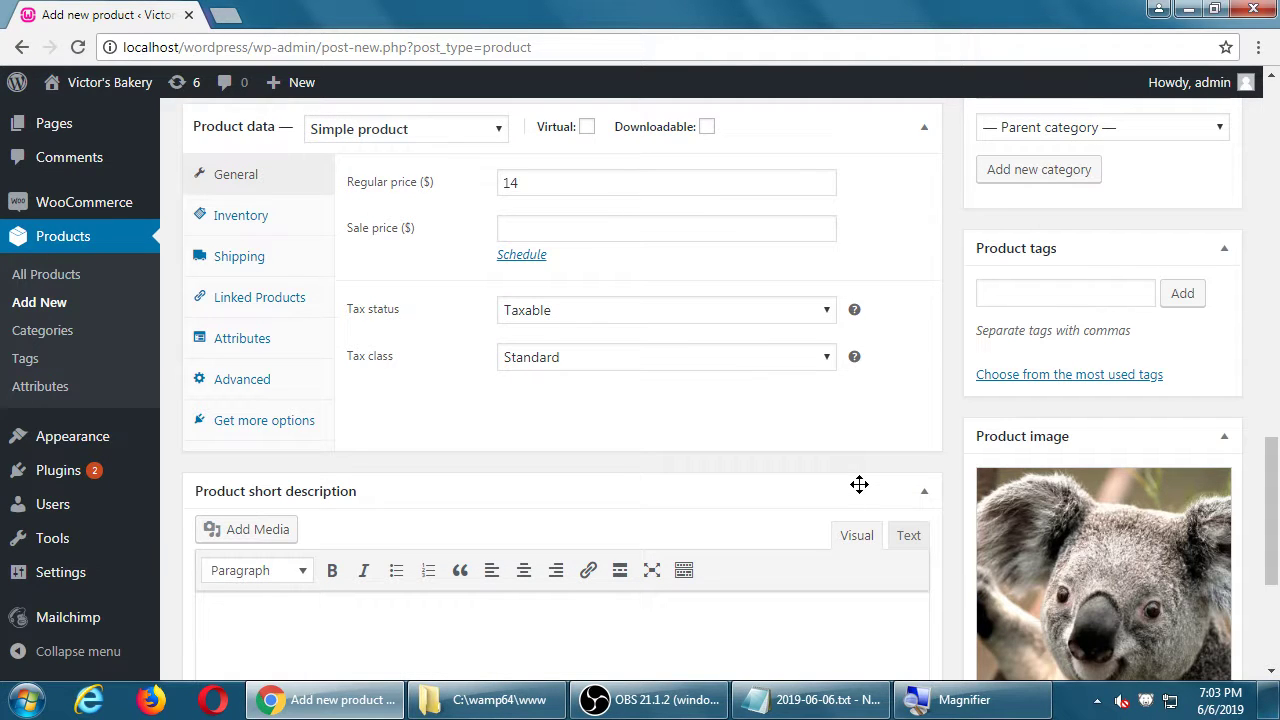
Step: Review the Birthday Cake title and bulleted description
scroll(1178, 537, "down", 2)
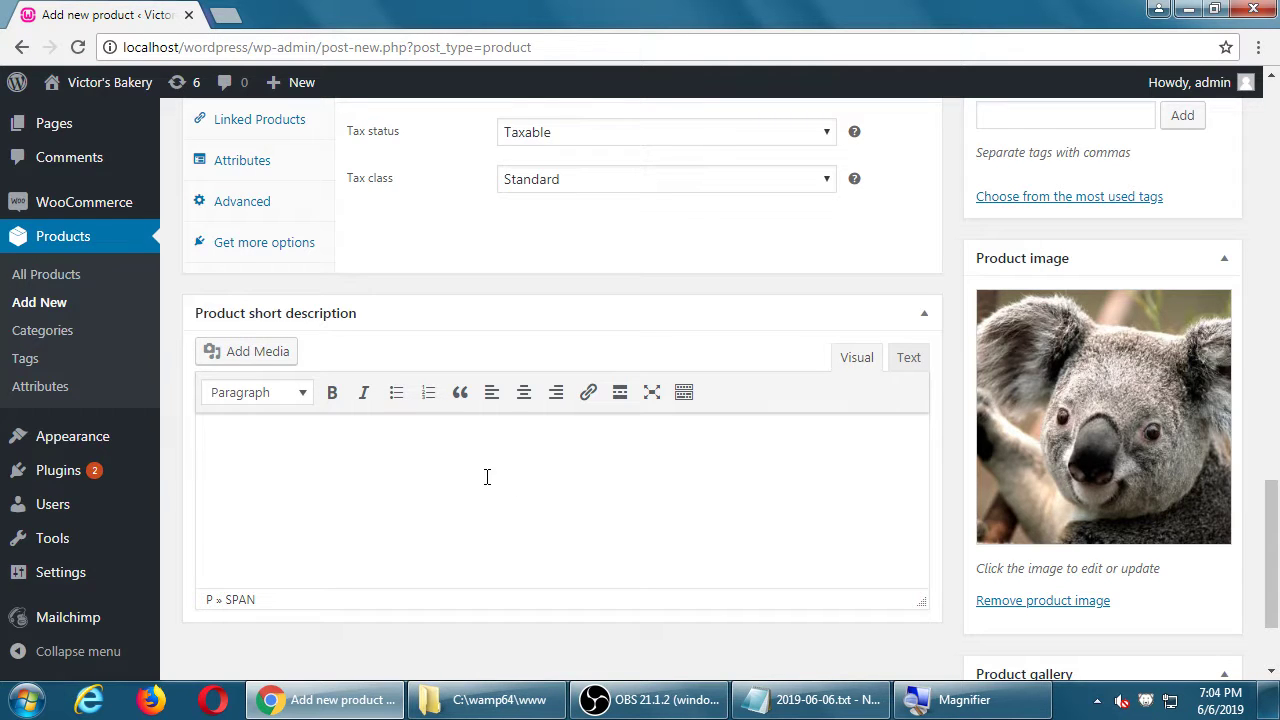
scroll(487, 476, "up", 10)
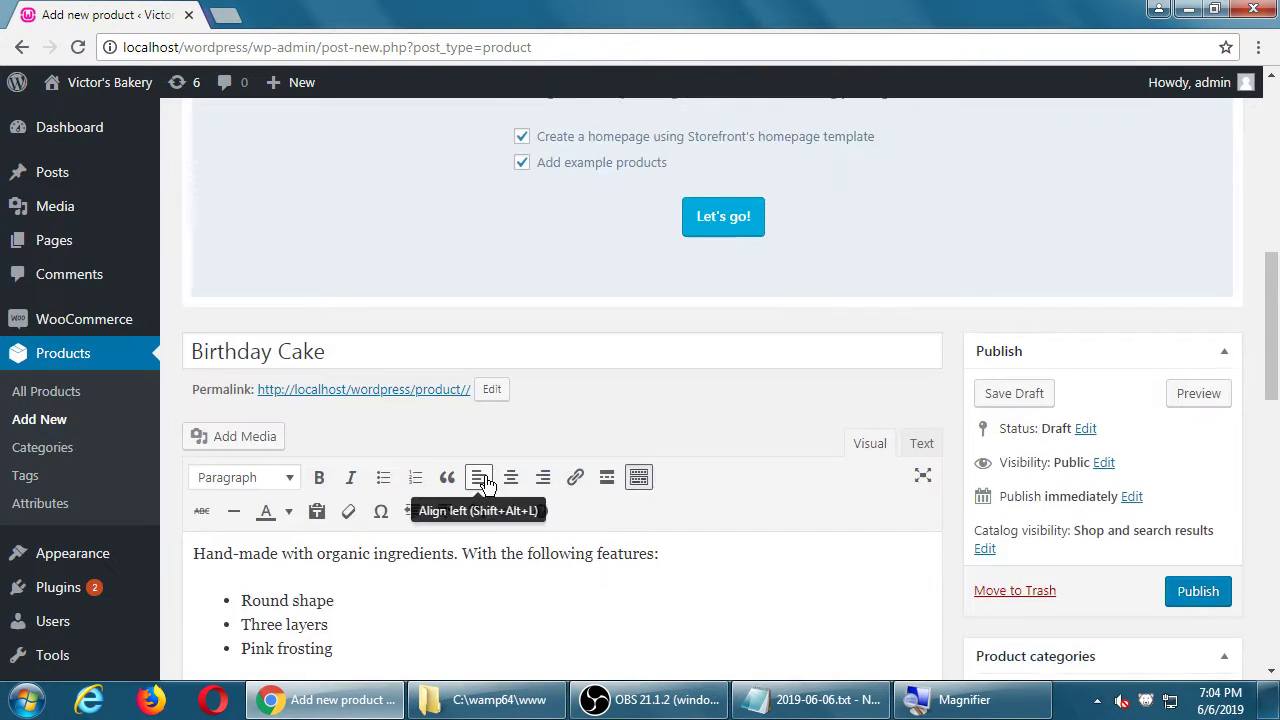
scroll(486, 470, "down", 10)
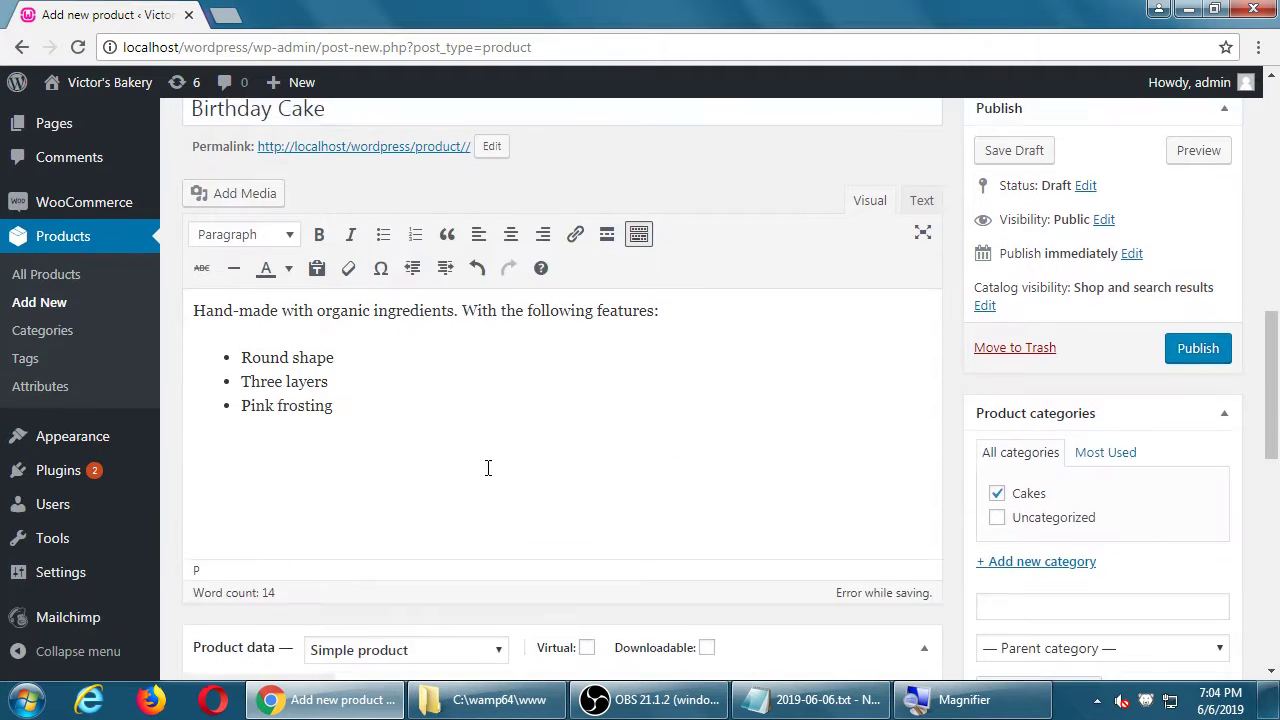
scroll(978, 533, "up", 10)
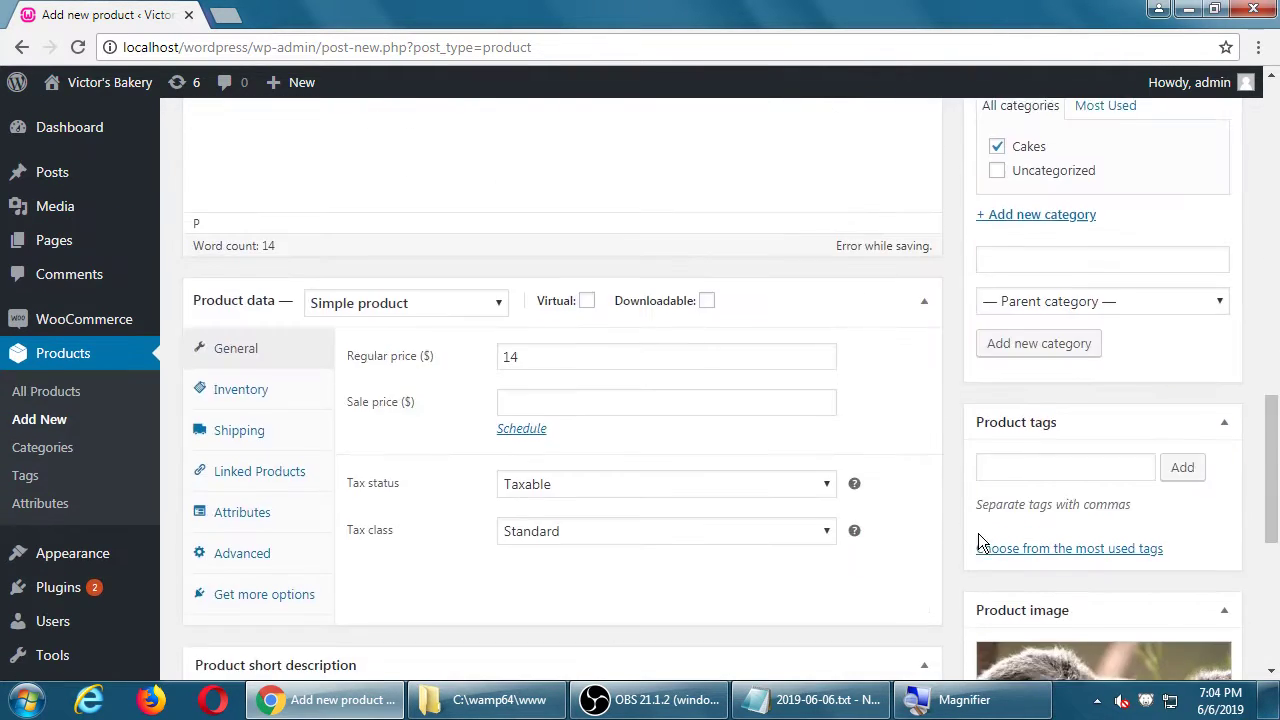
double_click(338, 271)
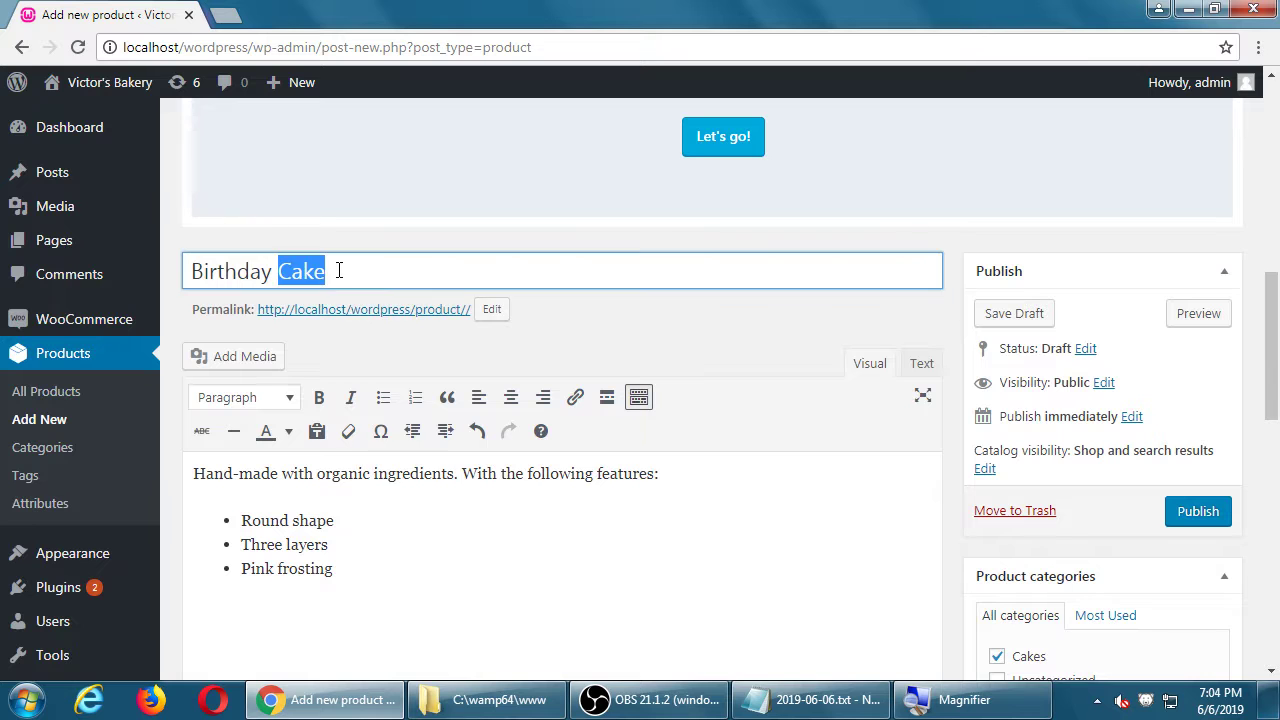
left_click(408, 511)
Step: Check the $14 price and koala image, then publish the product
scroll(521, 615, "down", 2)
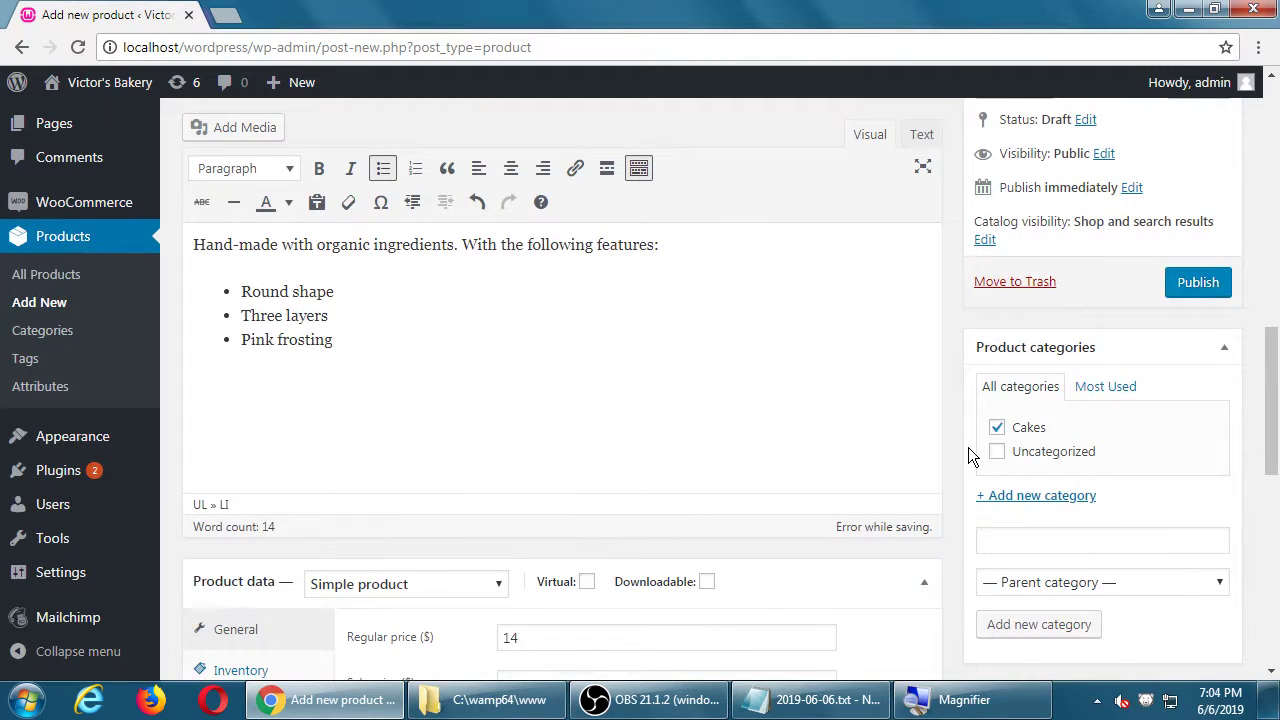
scroll(968, 450, "down", 4)
scroll(1025, 520, "up", 7)
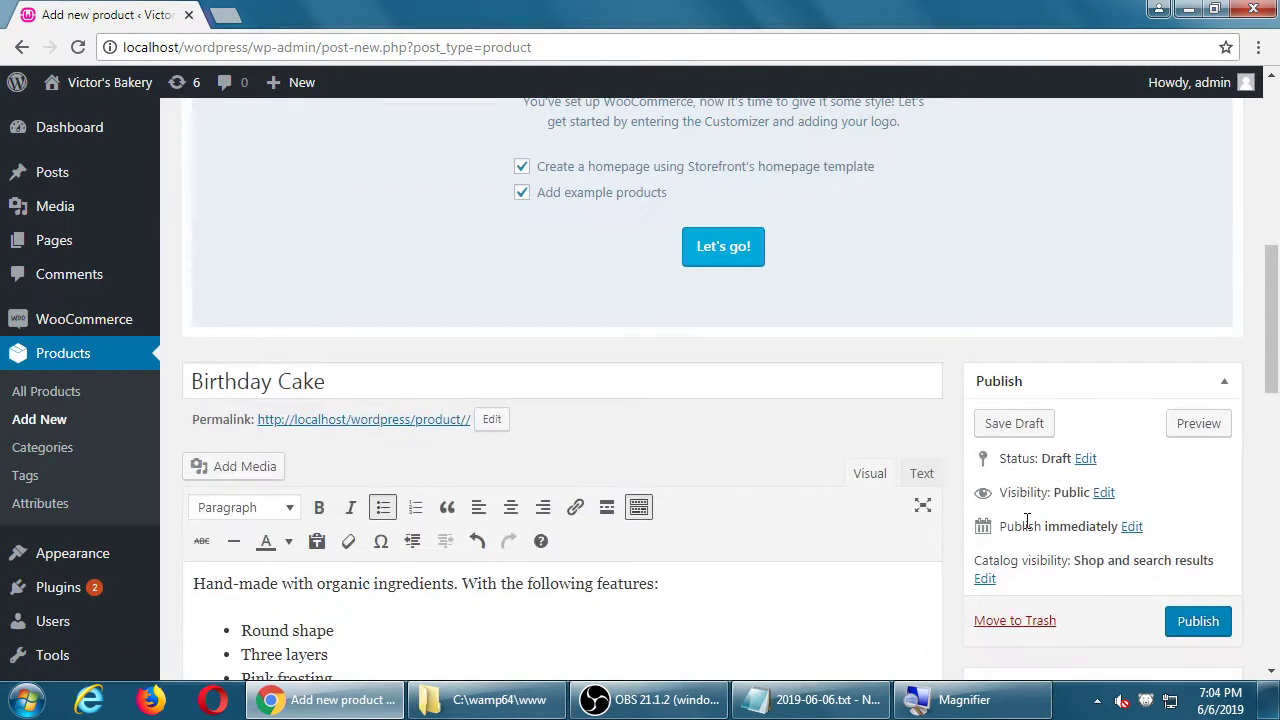
scroll(1025, 520, "up", 1)
scroll(1054, 537, "down", 2)
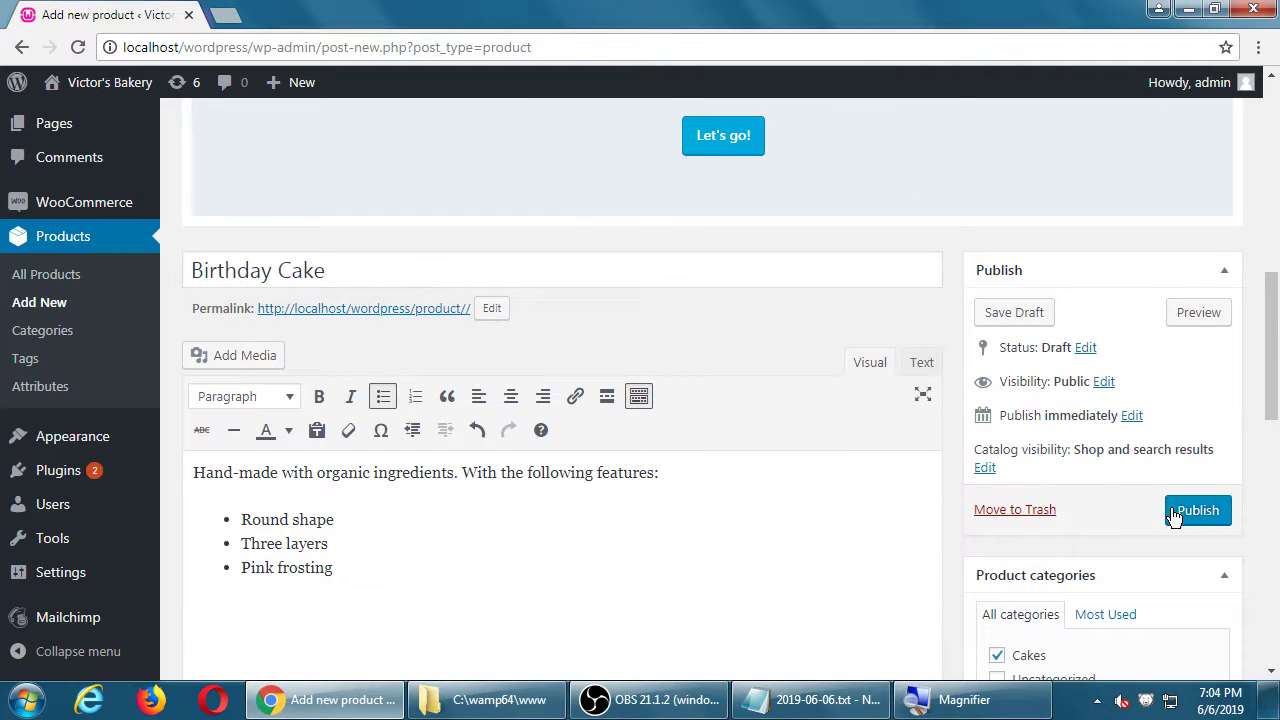
scroll(1195, 515, "up", 5)
scroll(1195, 515, "down", 7)
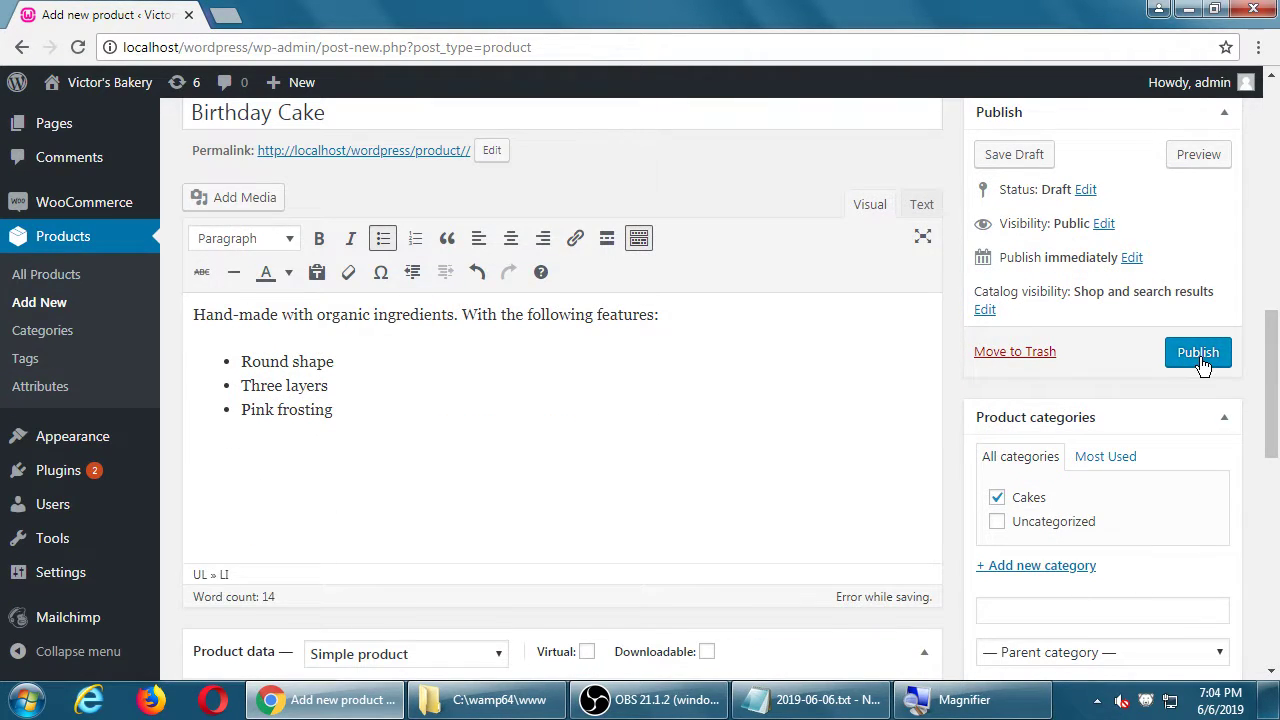
scroll(1203, 365, "up", 1)
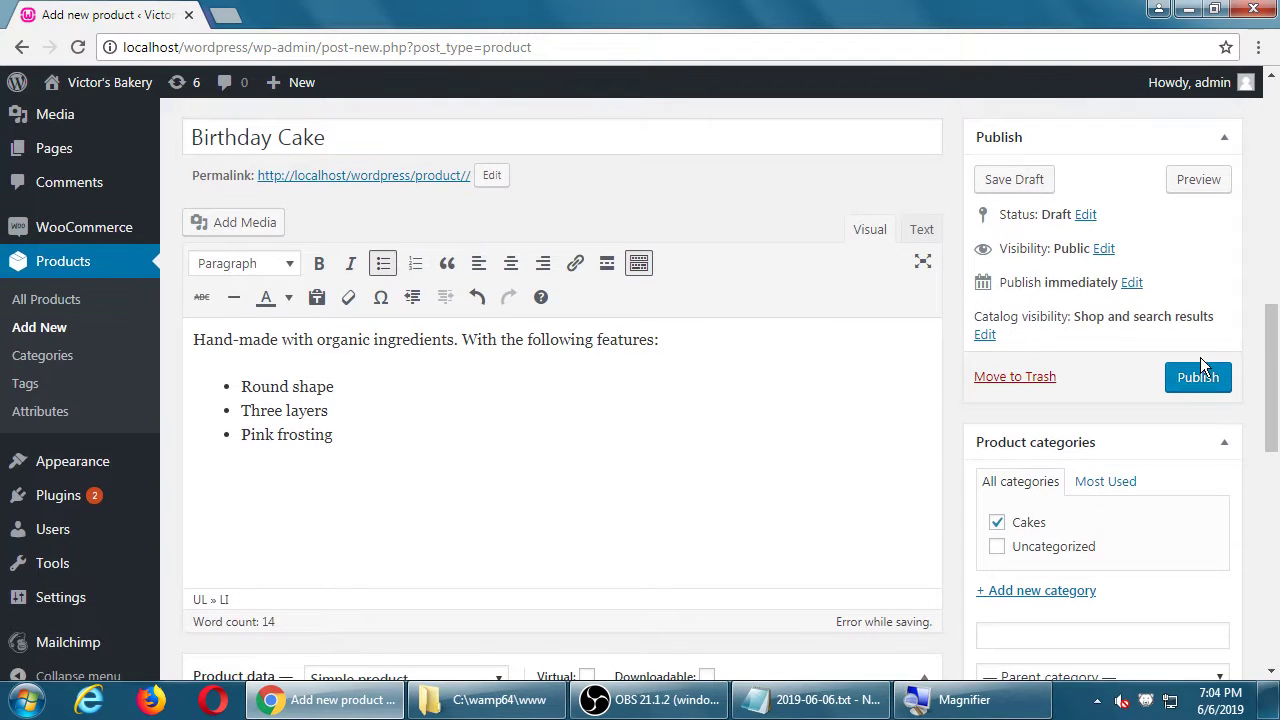
left_click(1197, 376)
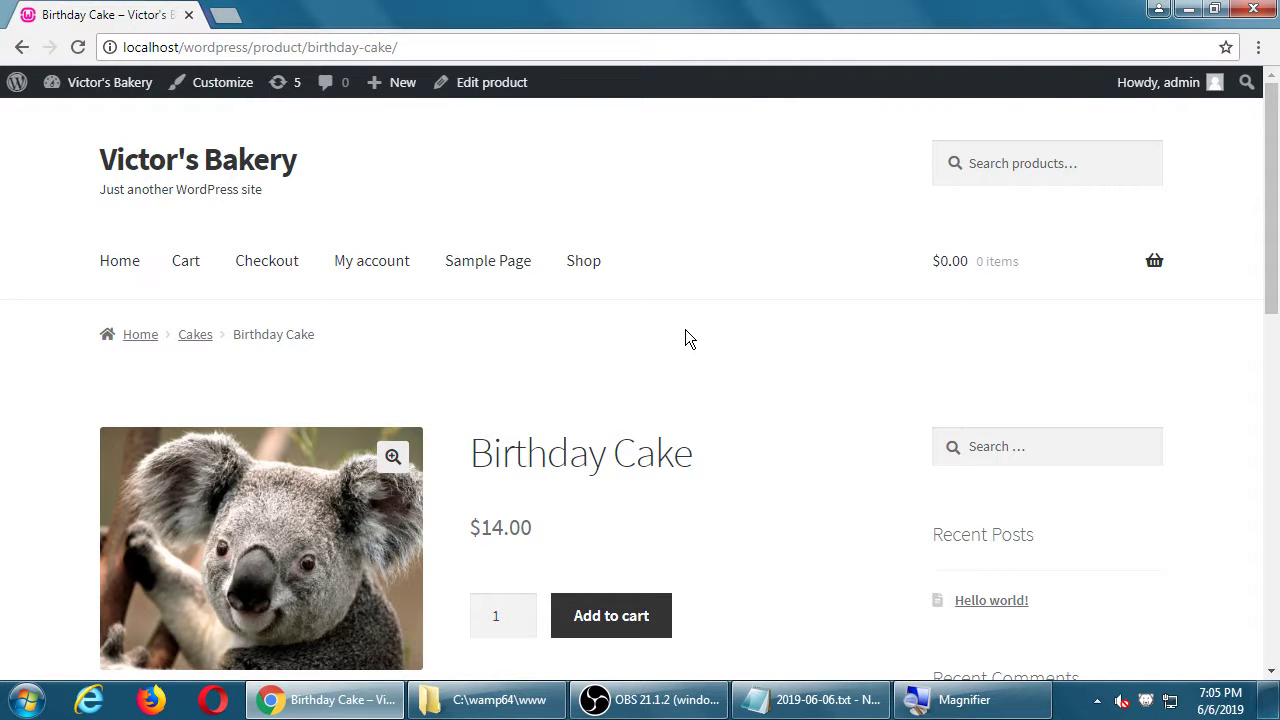
scroll(690, 334, "down", 1)
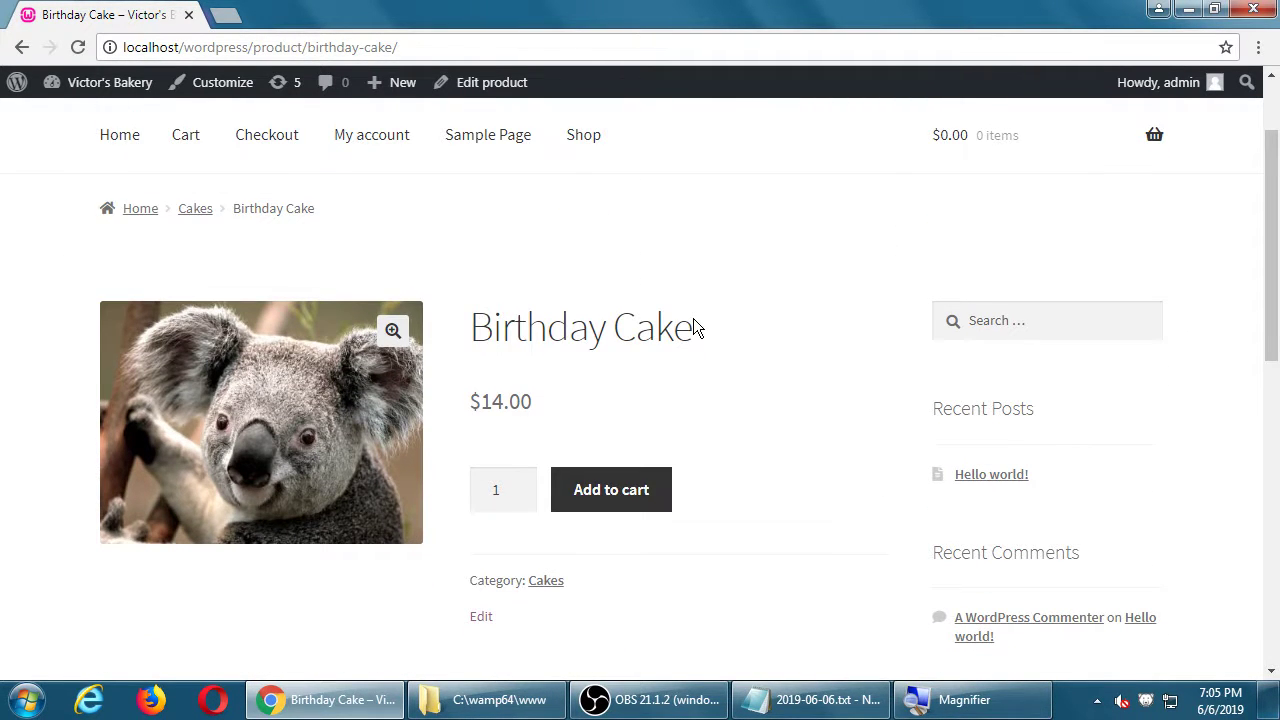
left_click_drag(528, 329, 697, 364)
left_click(697, 364)
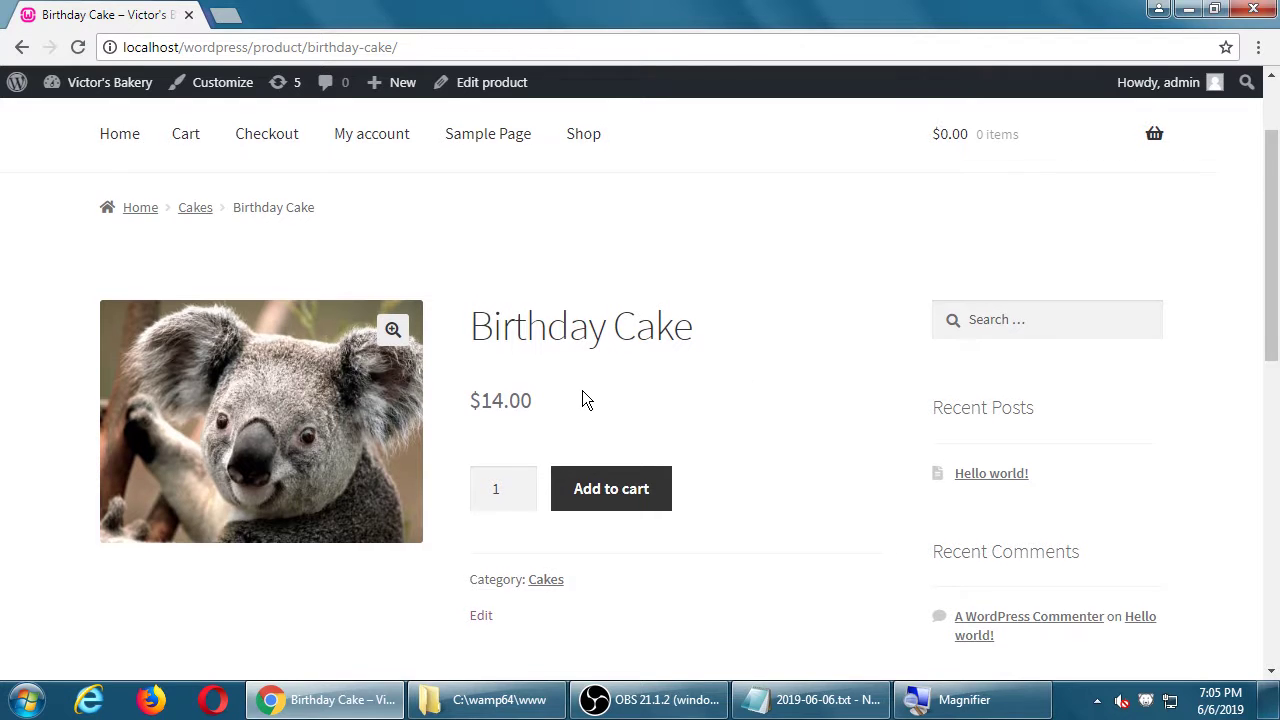
scroll(580, 400, "down", 1)
left_click(499, 370)
scroll(519, 369, "up", 3)
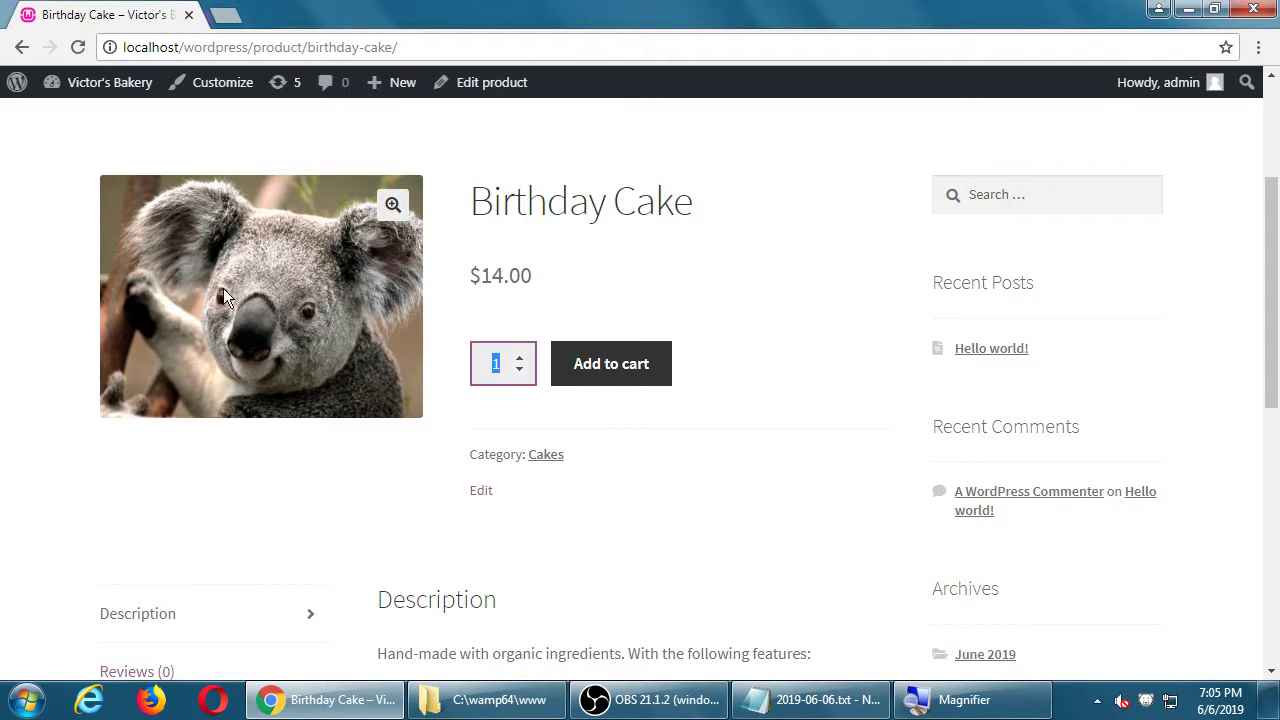
left_click(305, 252)
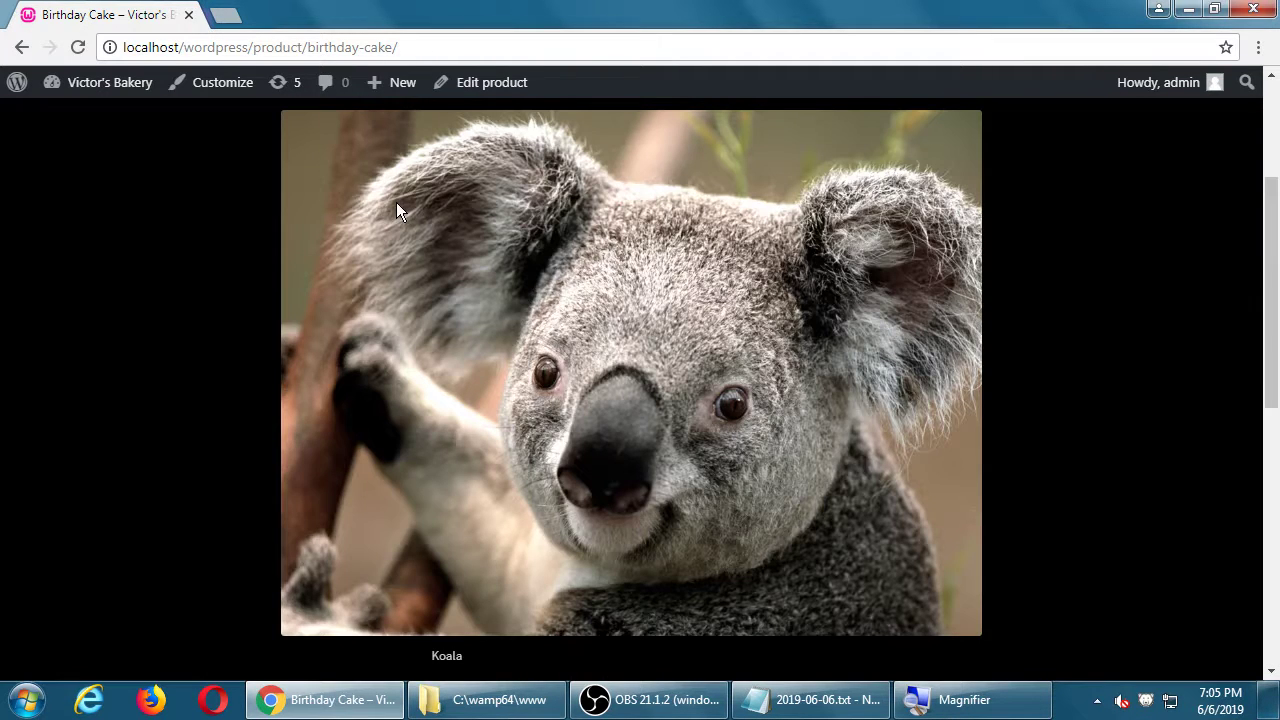
left_click(22, 47)
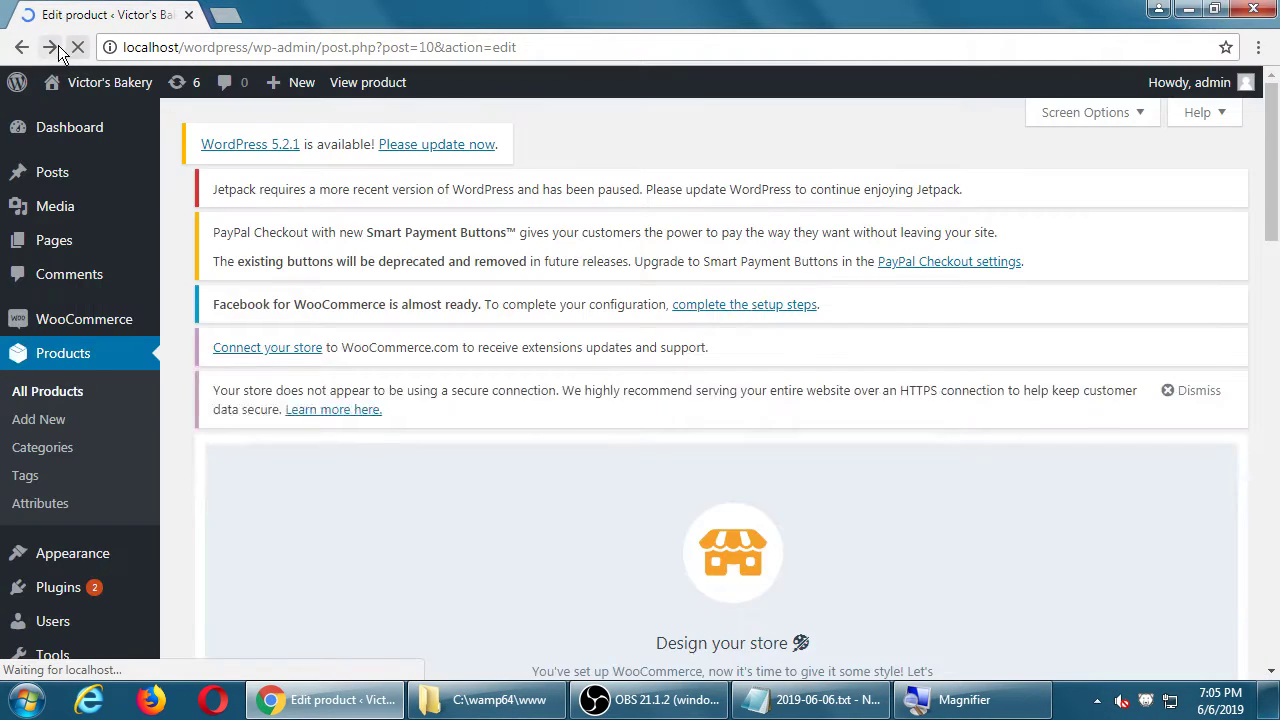
left_click(50, 47)
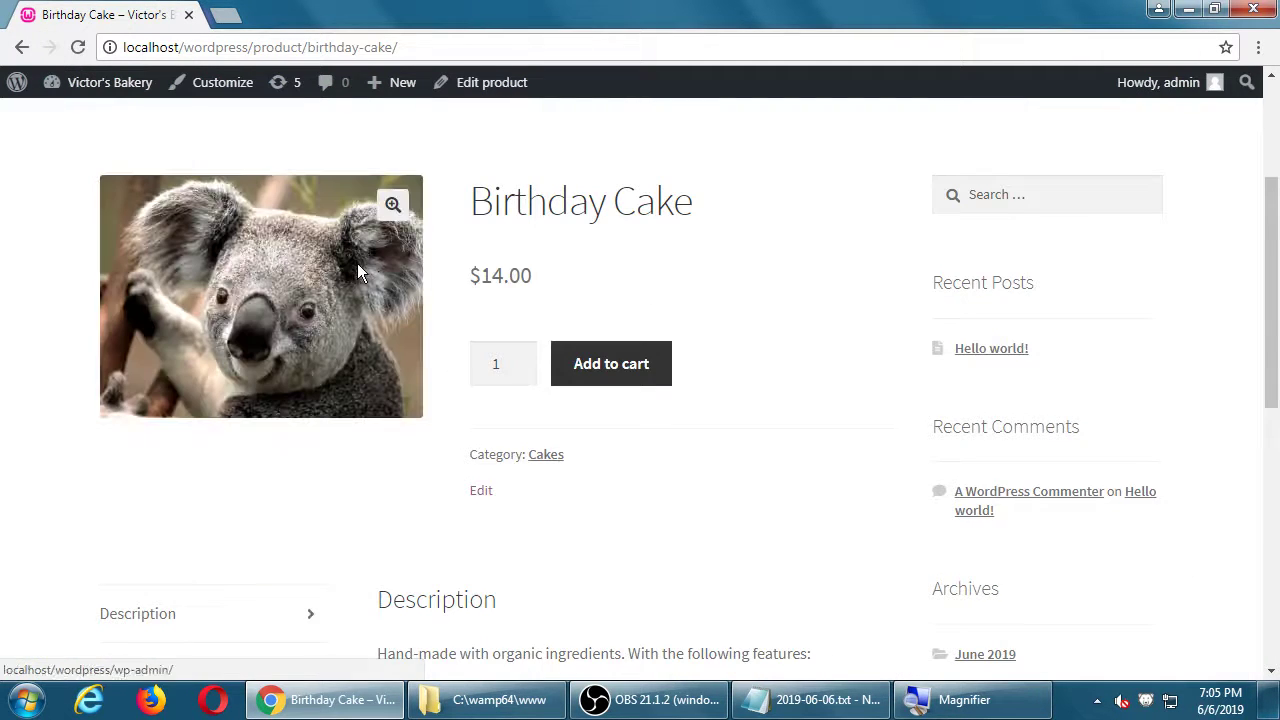
left_click(357, 263)
left_click(544, 289)
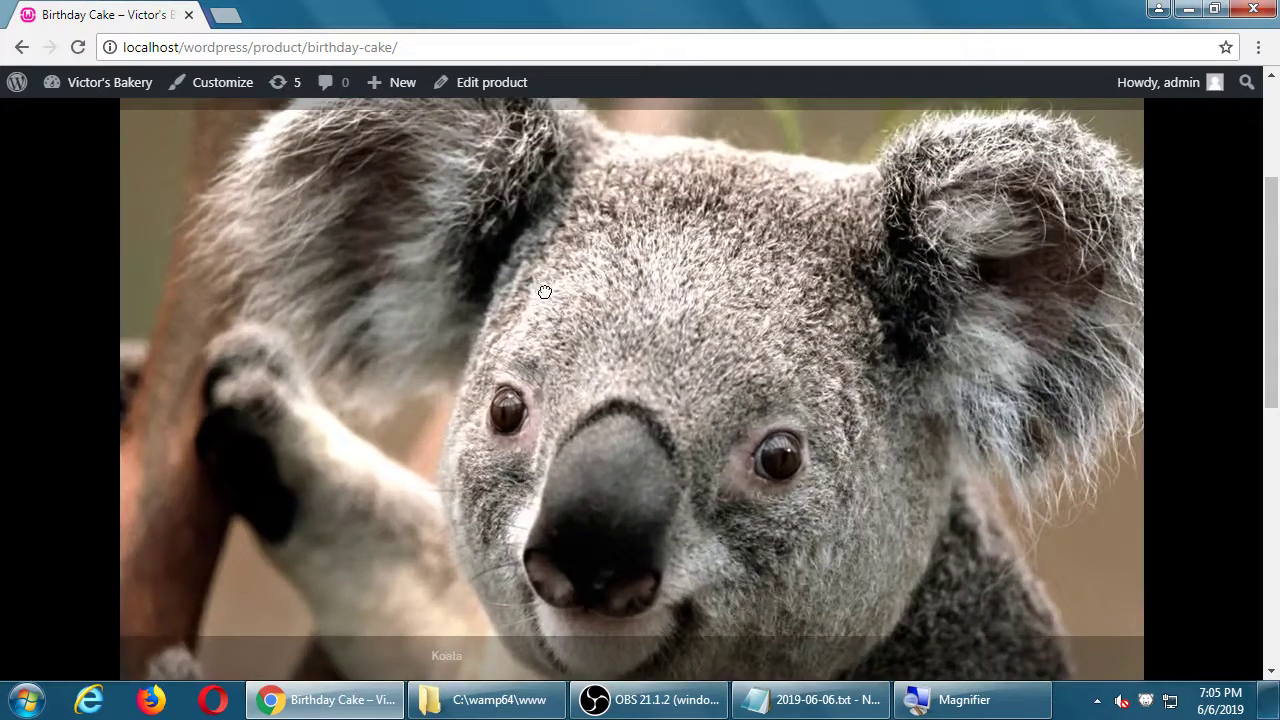
scroll(726, 328, "up", 2)
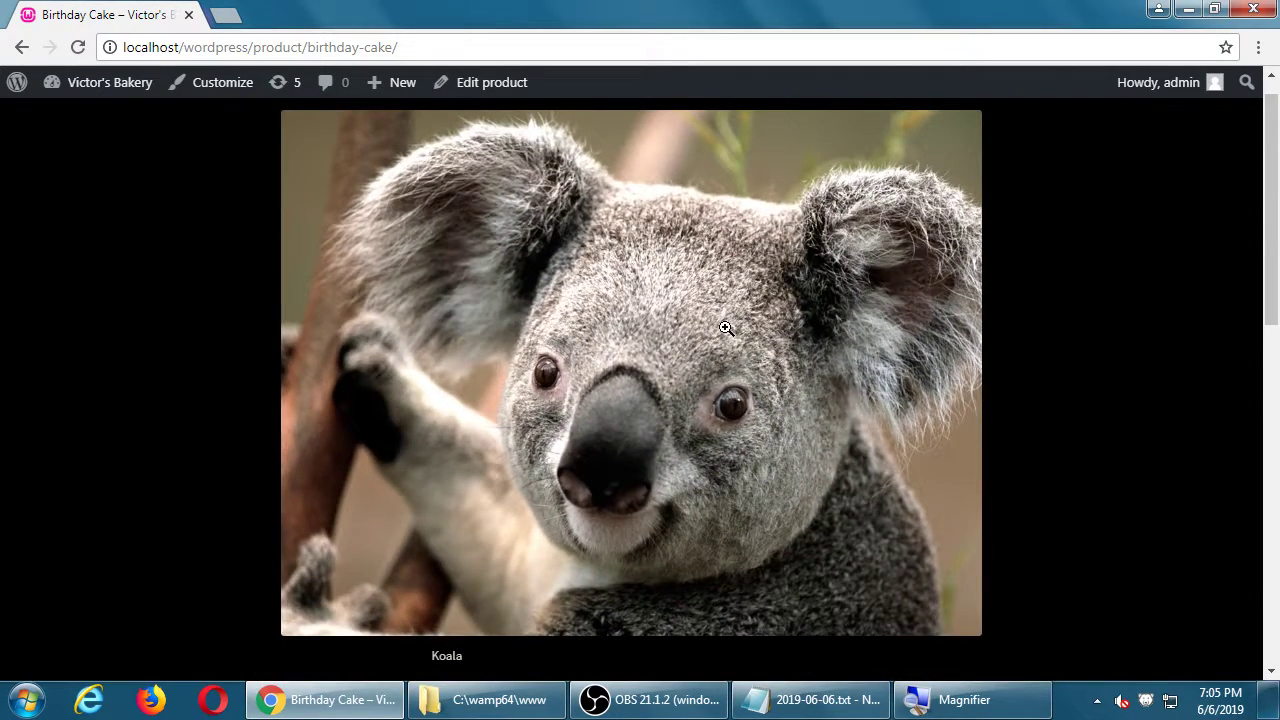
scroll(740, 334, "down", 4)
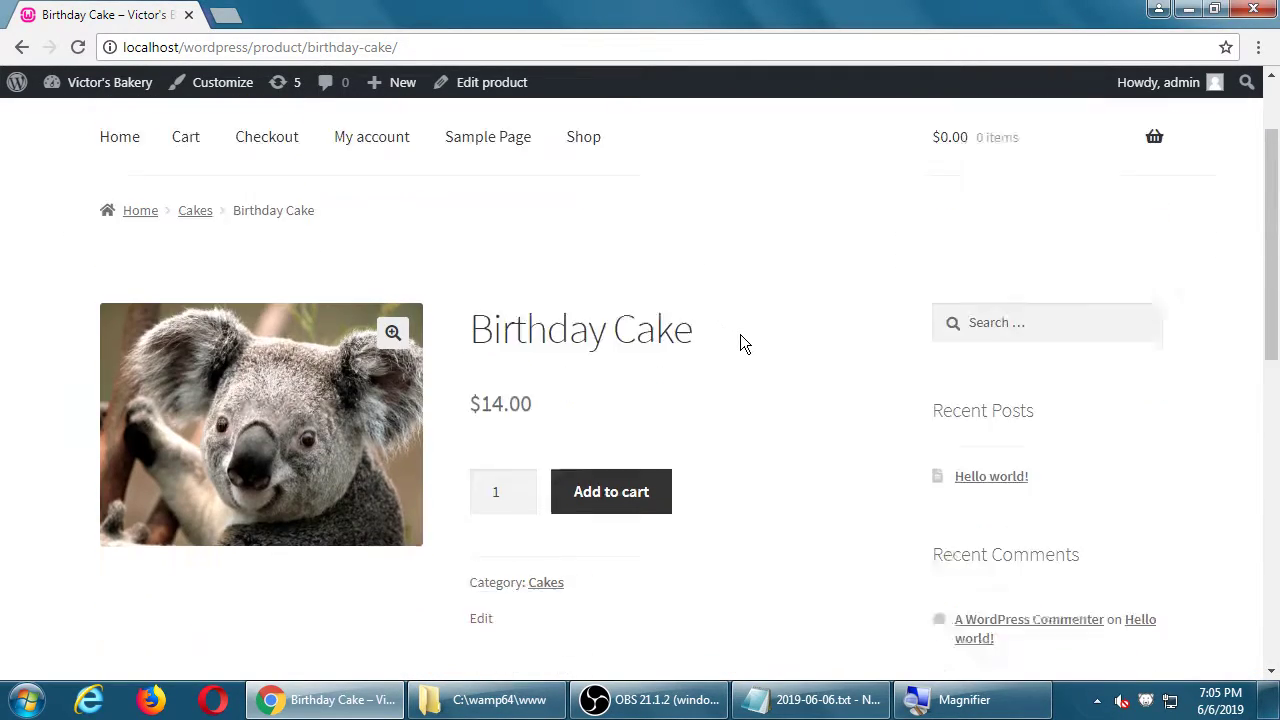
left_click_drag(430, 390, 704, 392)
left_click_drag(450, 463, 503, 499)
left_click(638, 490)
scroll(637, 480, "down", 4)
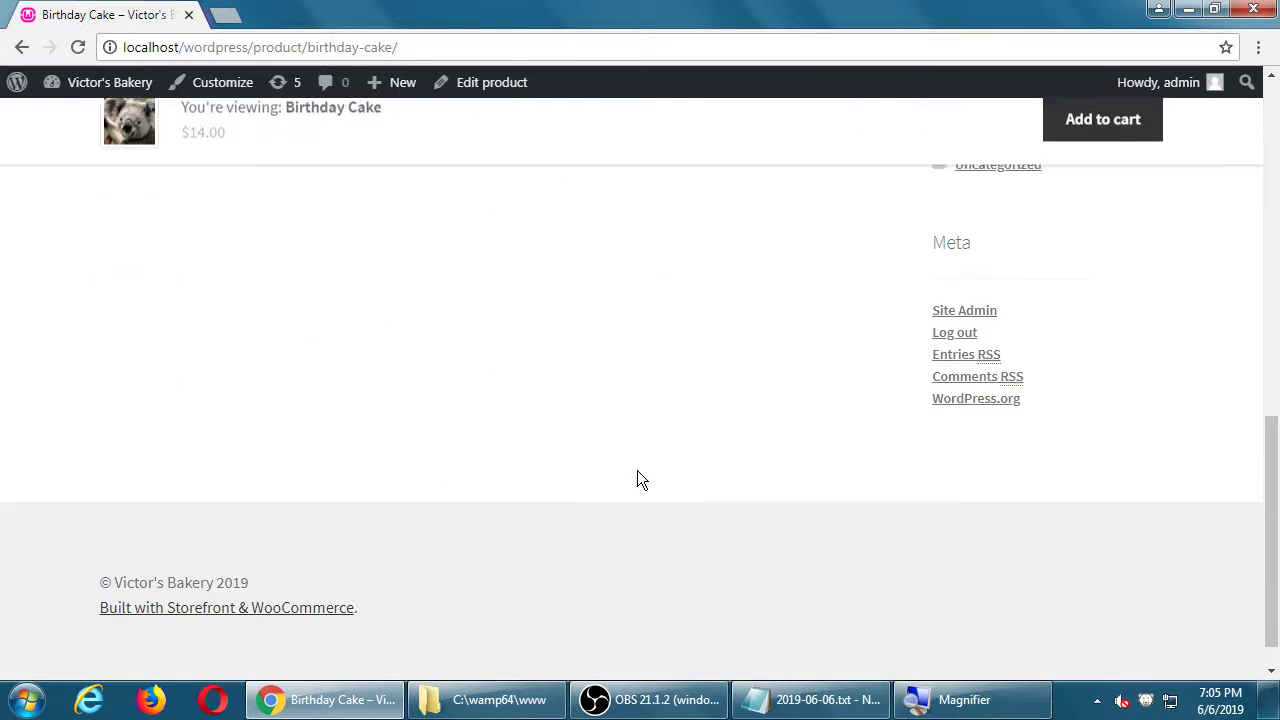
scroll(633, 475, "up", 2)
scroll(633, 474, "up", 7)
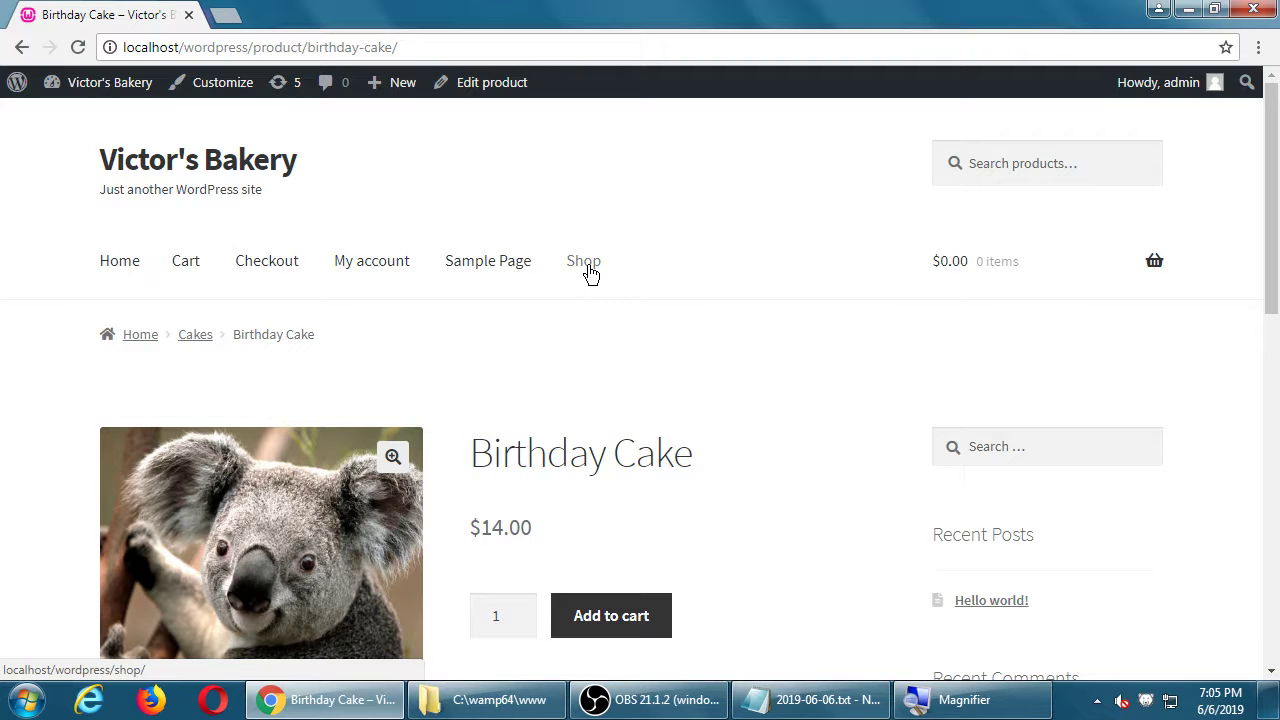
scroll(660, 380, "down", 4)
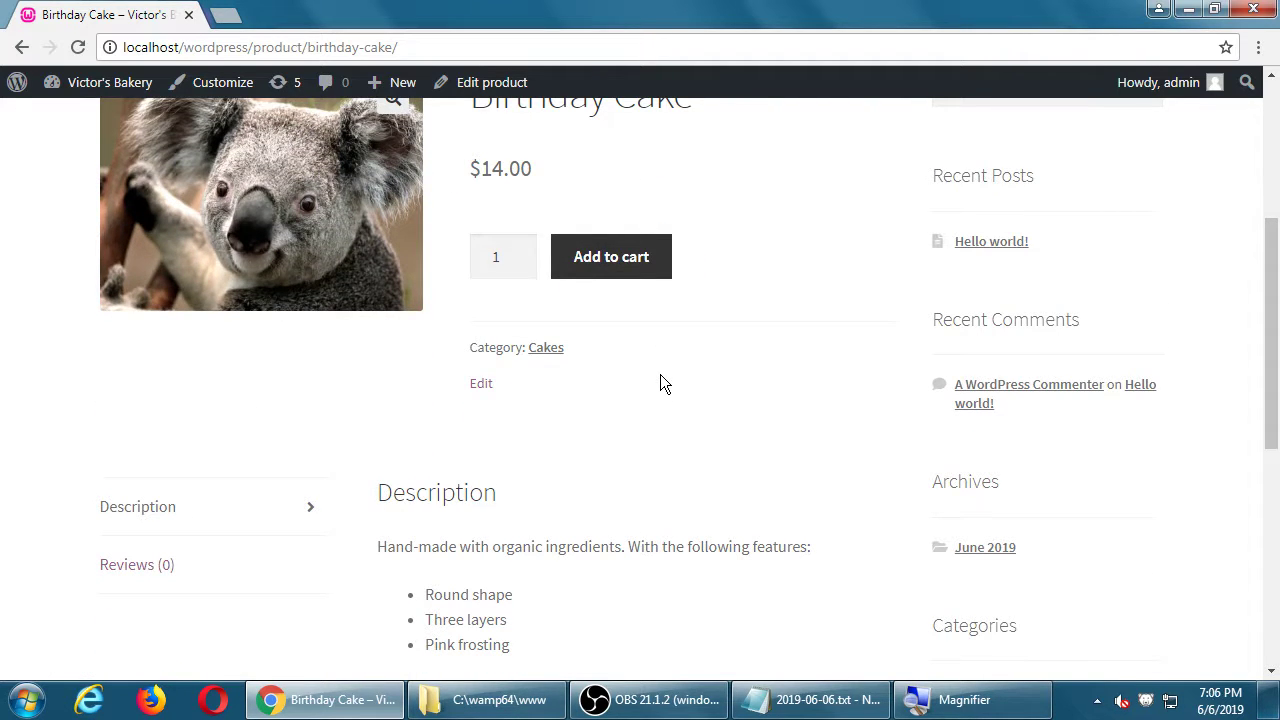
scroll(661, 378, "up", 3)
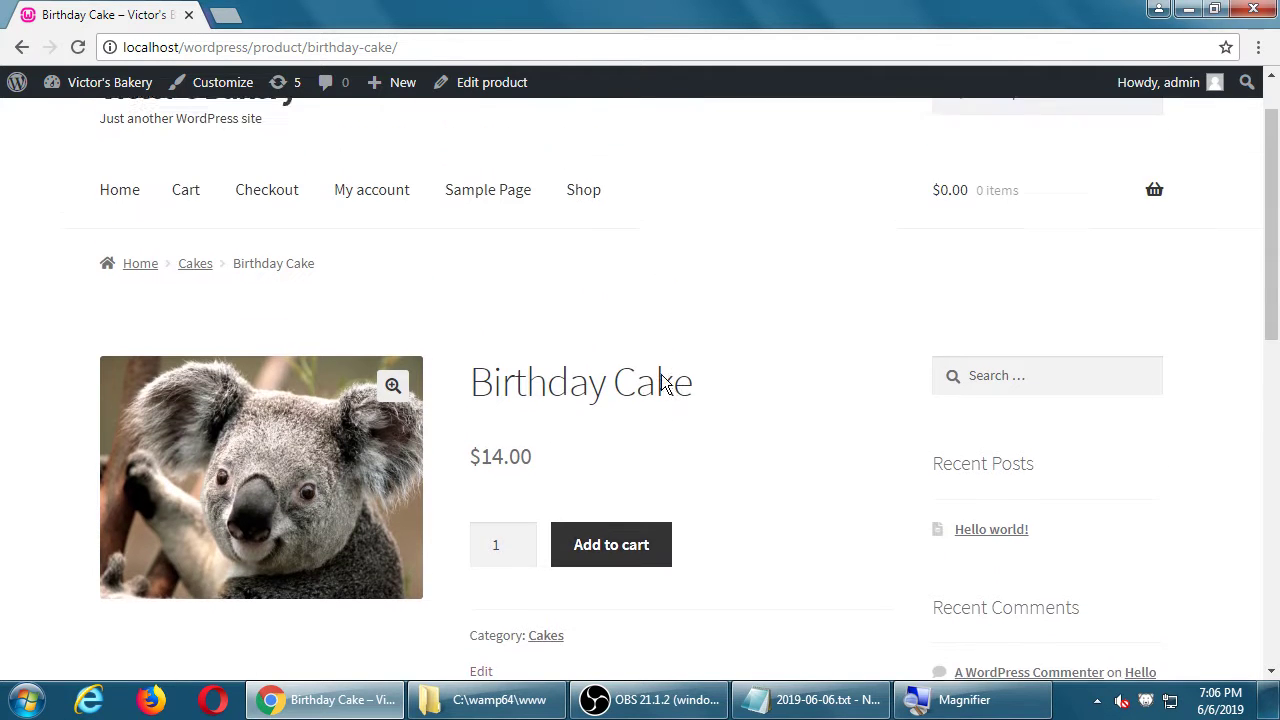
scroll(665, 378, "up", 1)
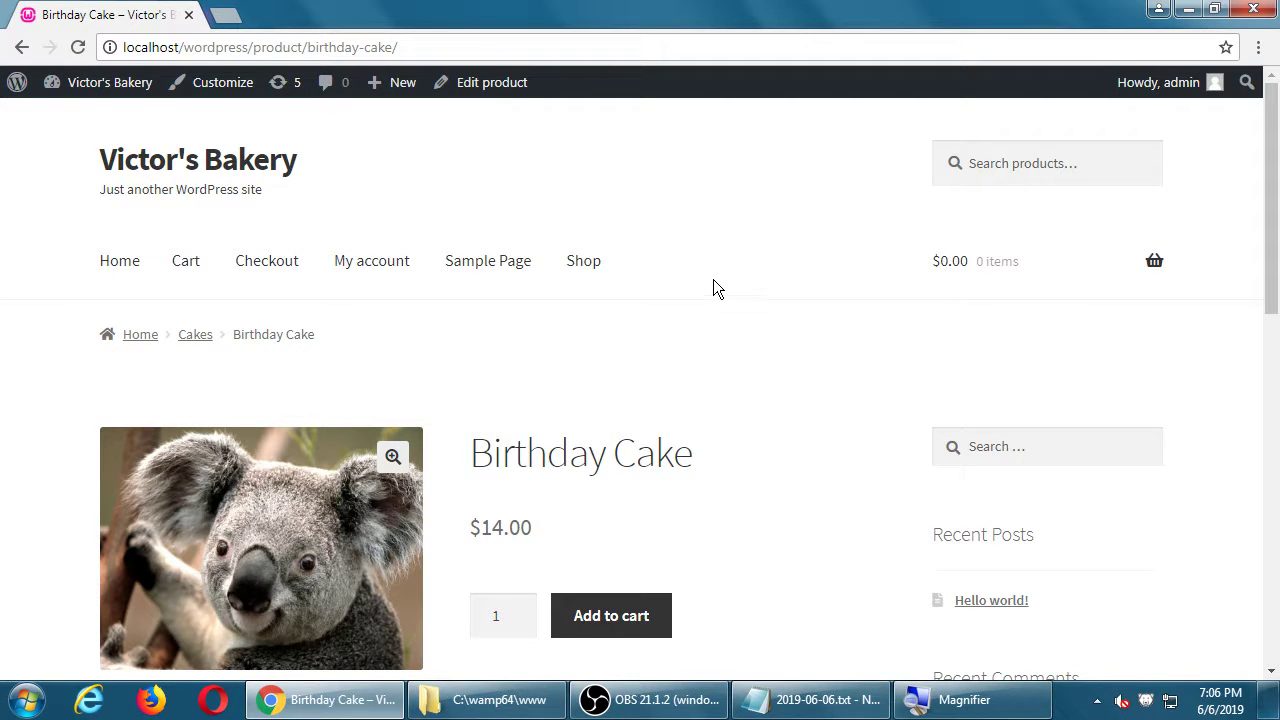
middle_click(108, 82)
left_click(283, 14)
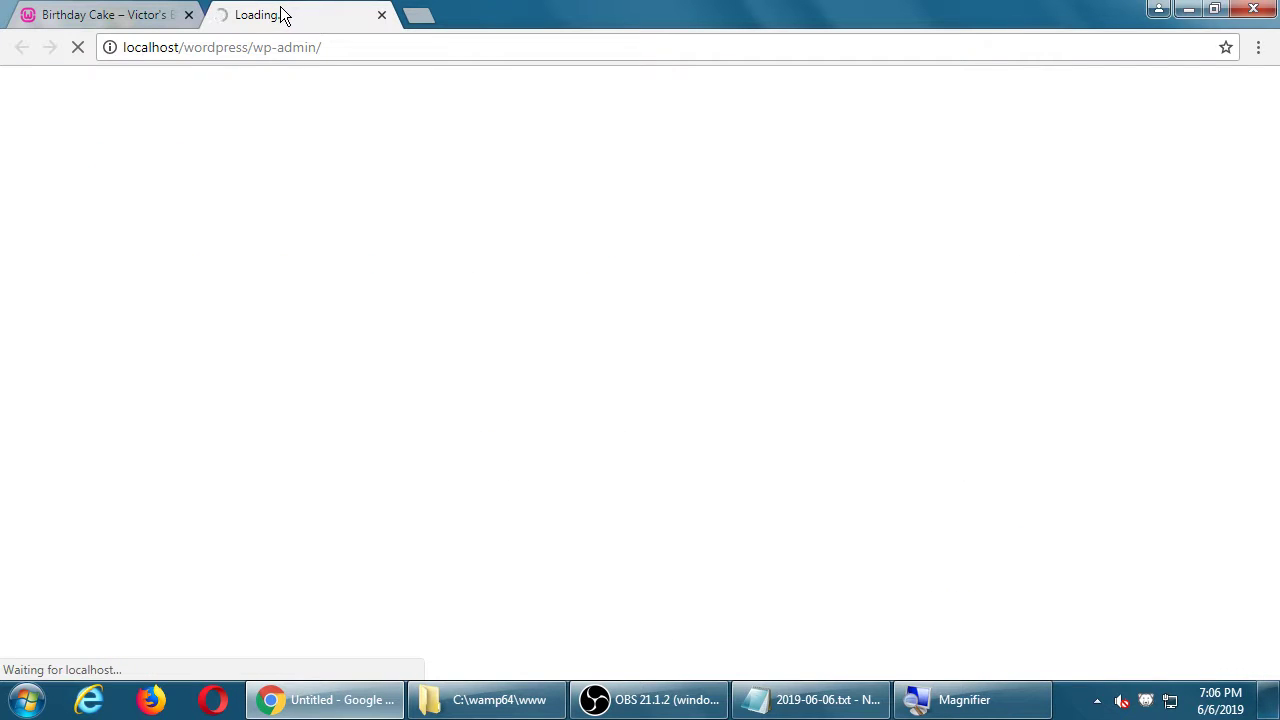
scroll(269, 268, "down", 13)
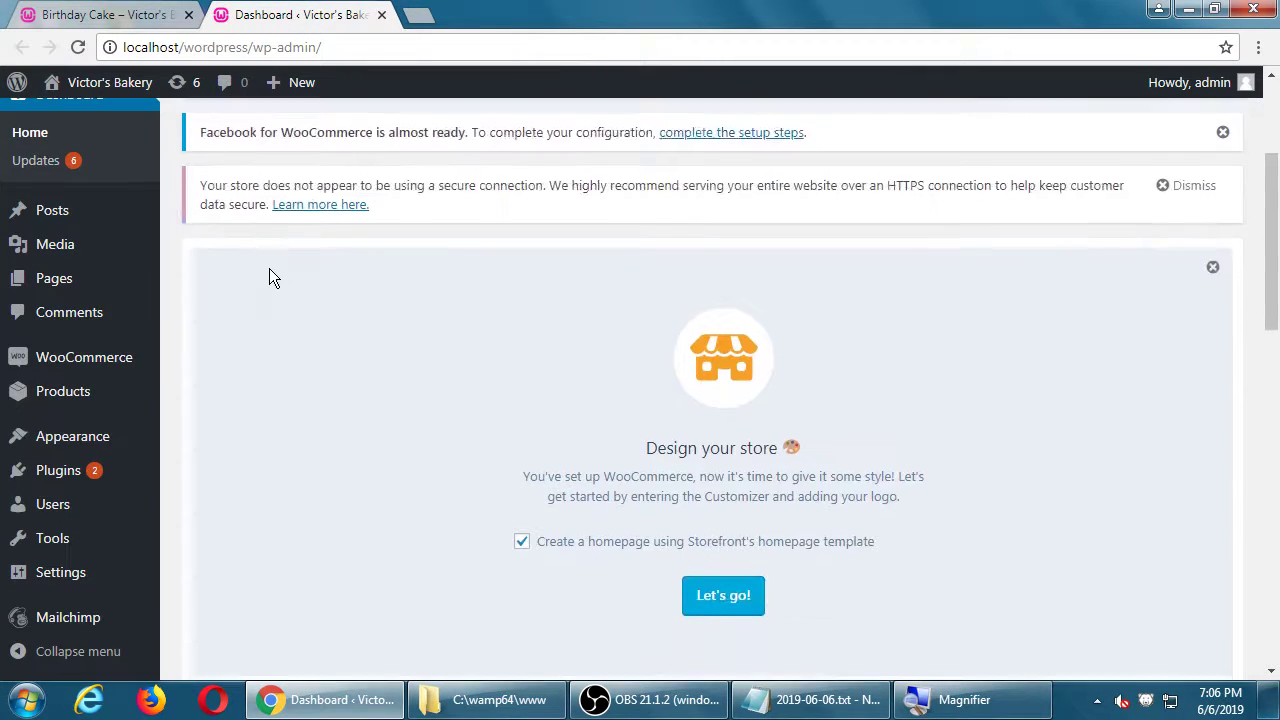
scroll(273, 270, "down", 1)
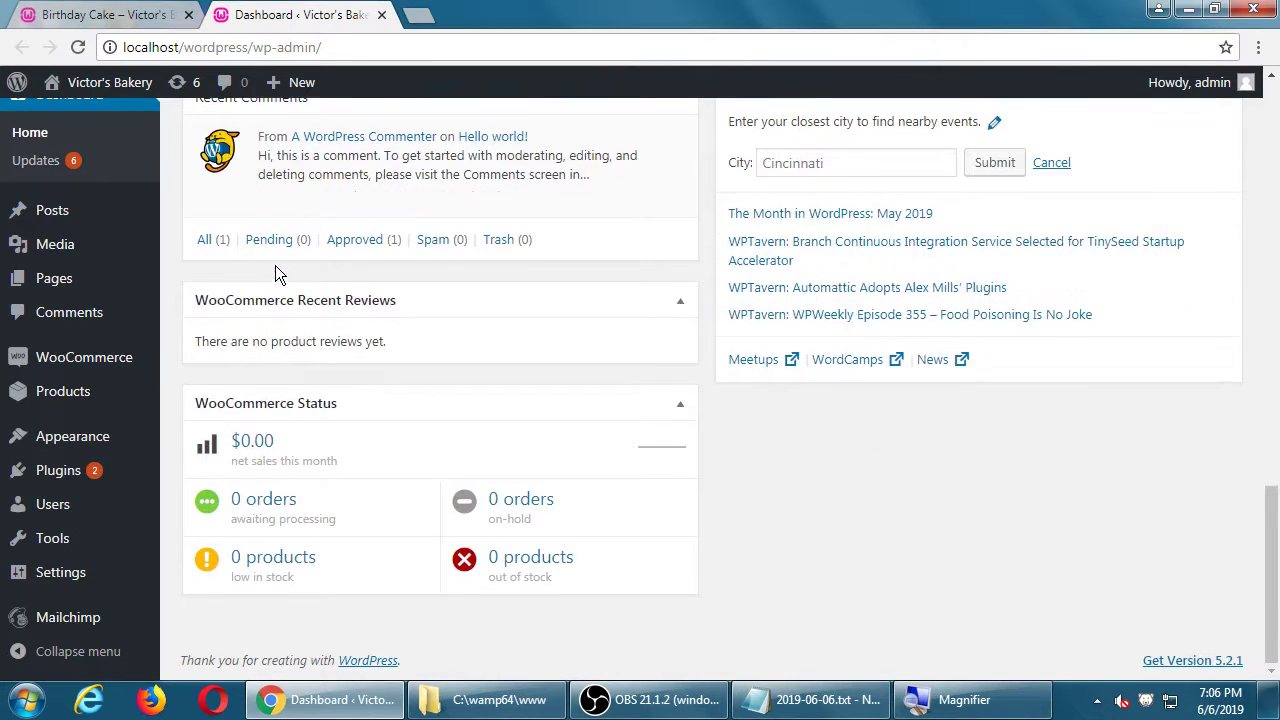
left_click(381, 15)
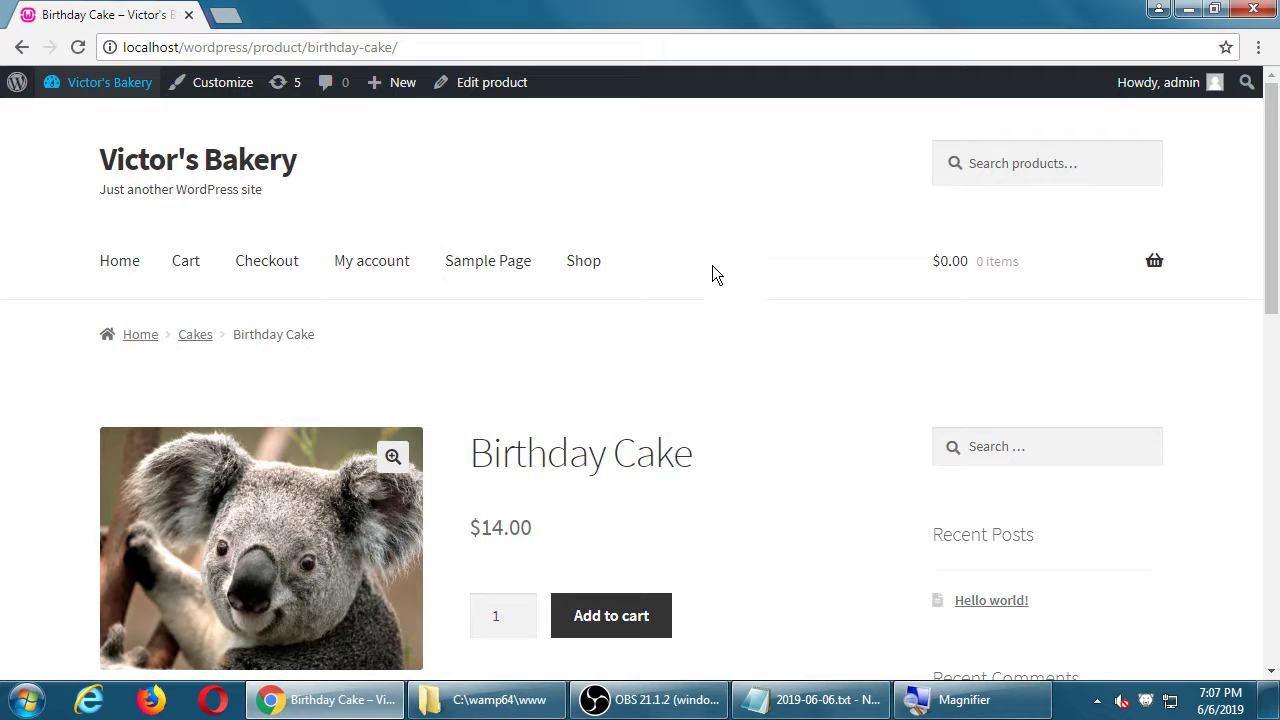
Step: Go to the Shop listing and confirm Birthday Cake at $14.00 is the only product
left_click(590, 276)
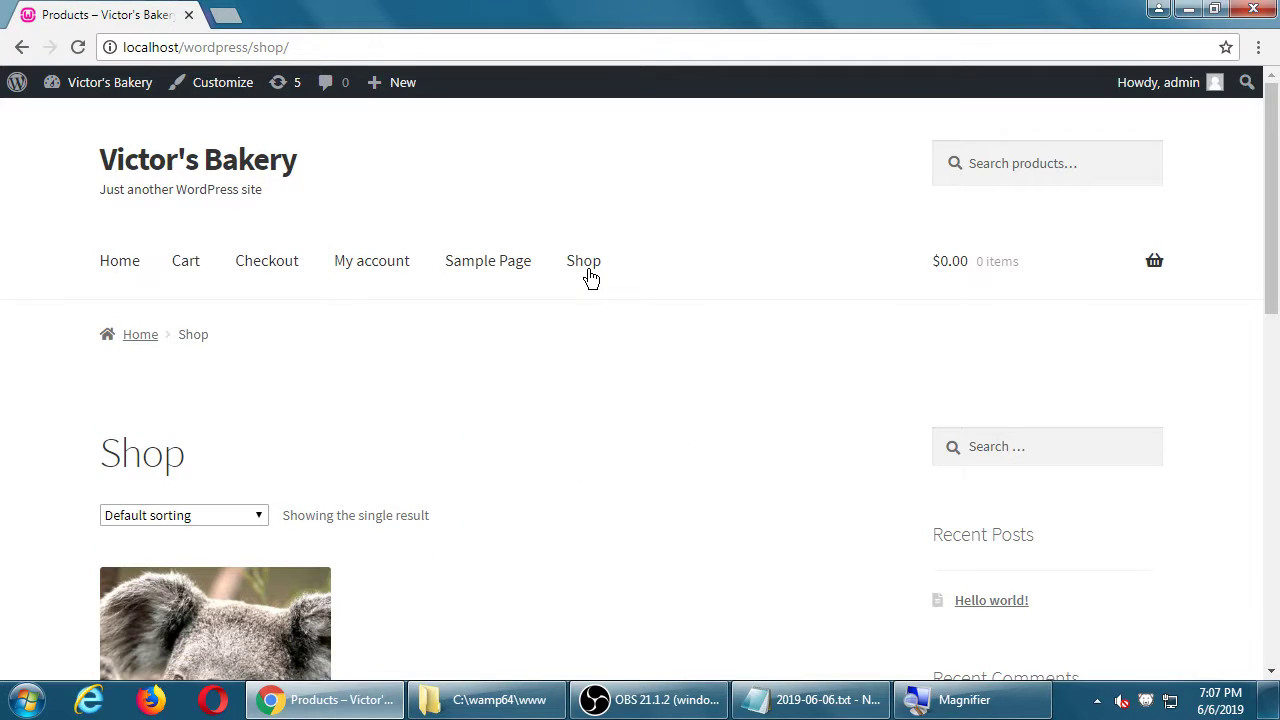
scroll(600, 370, "down", 7)
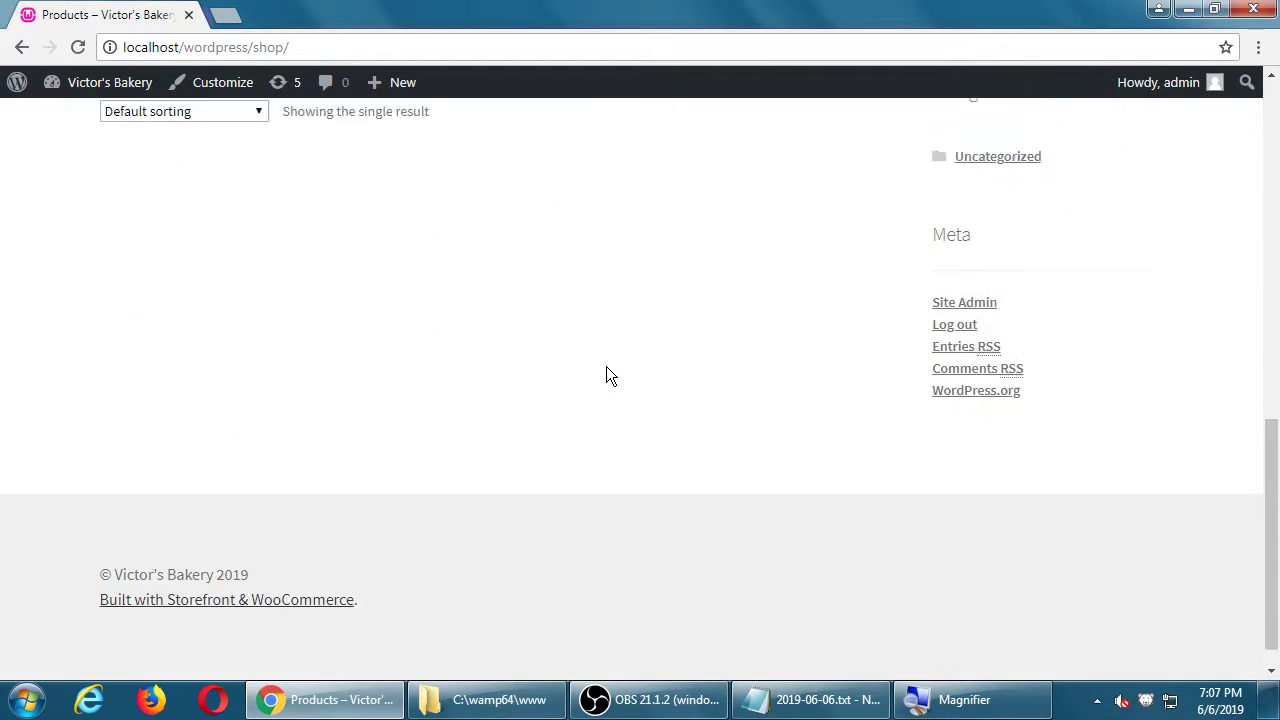
scroll(606, 367, "up", 5)
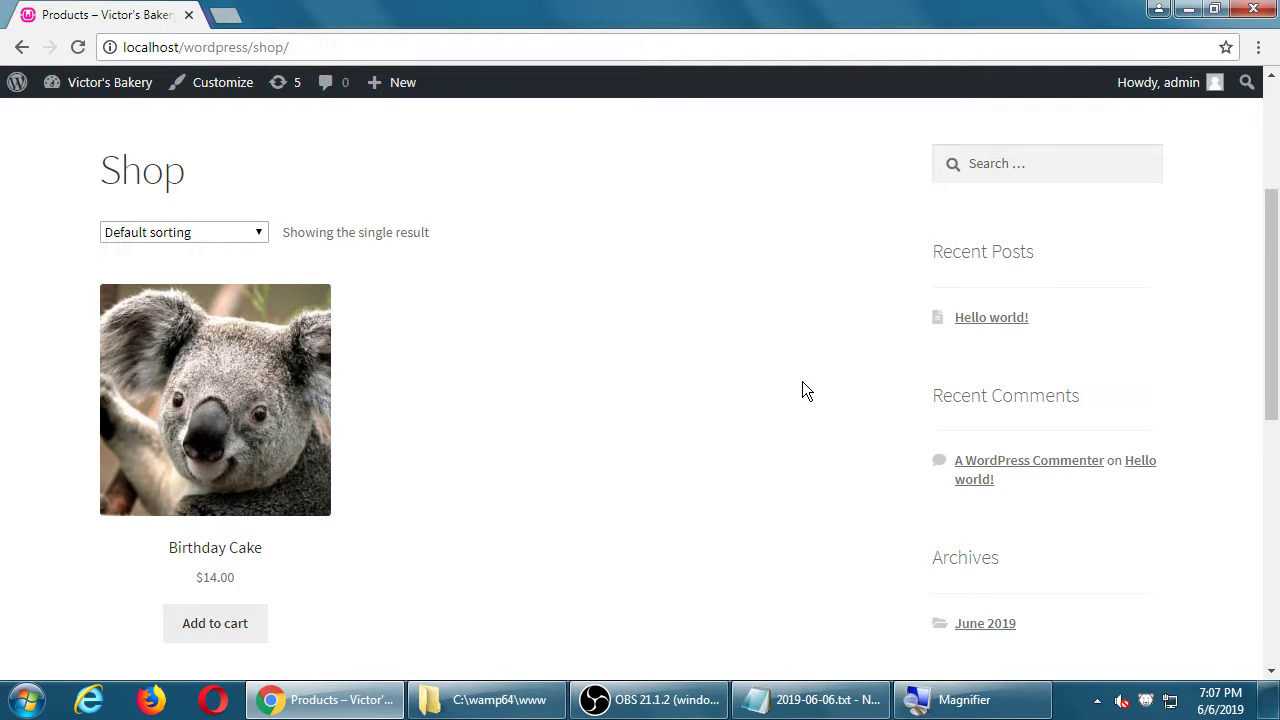
scroll(802, 381, "up", 2)
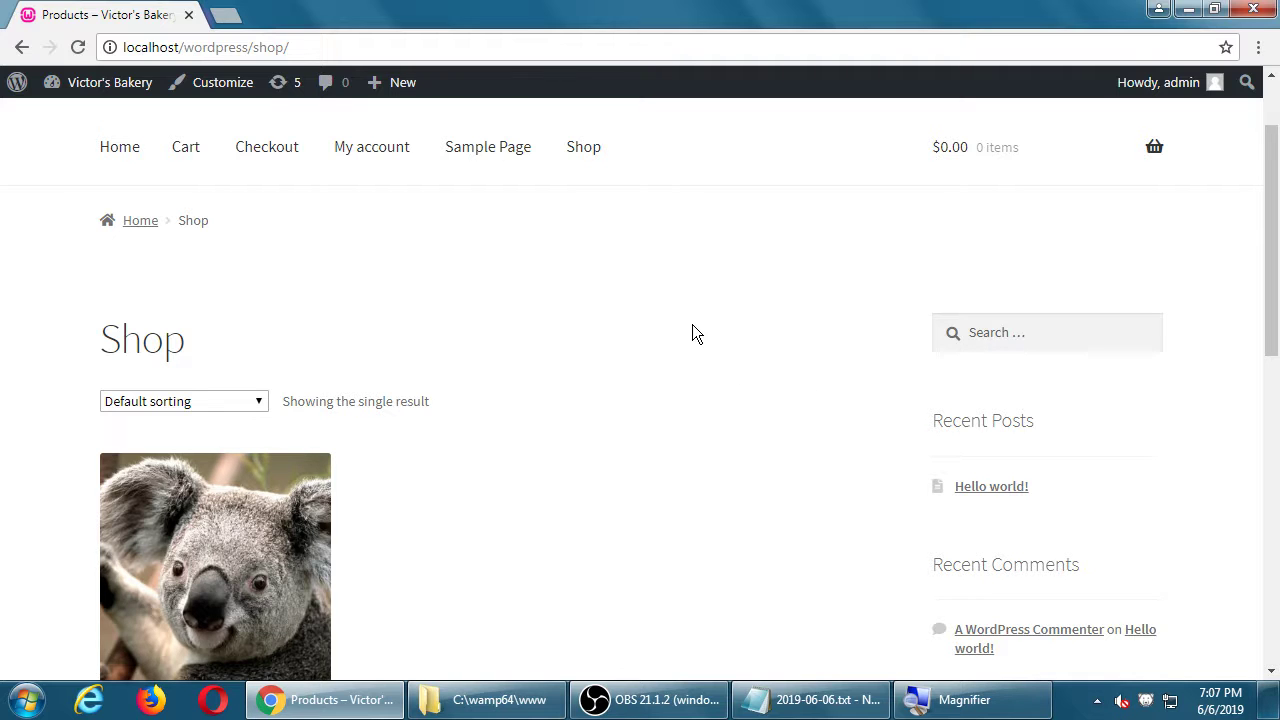
scroll(628, 217, "up", 1)
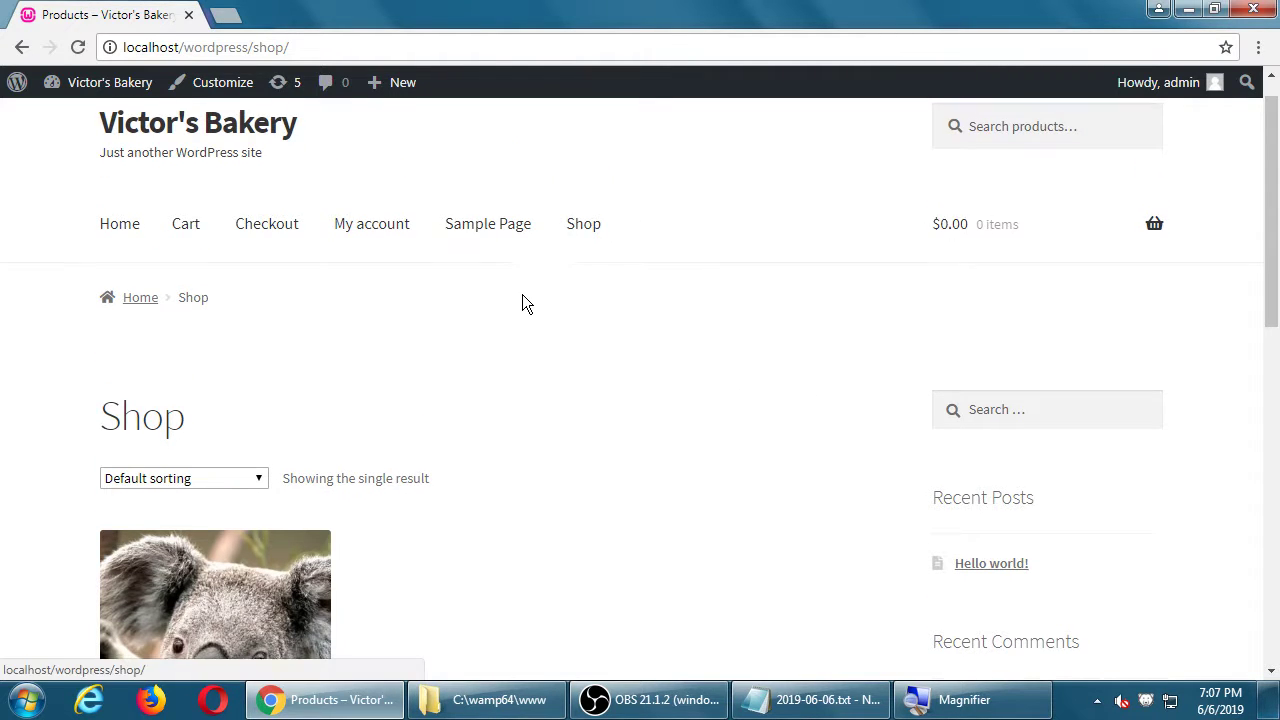
scroll(510, 310, "down", 2)
double_click(130, 262)
left_click(580, 268)
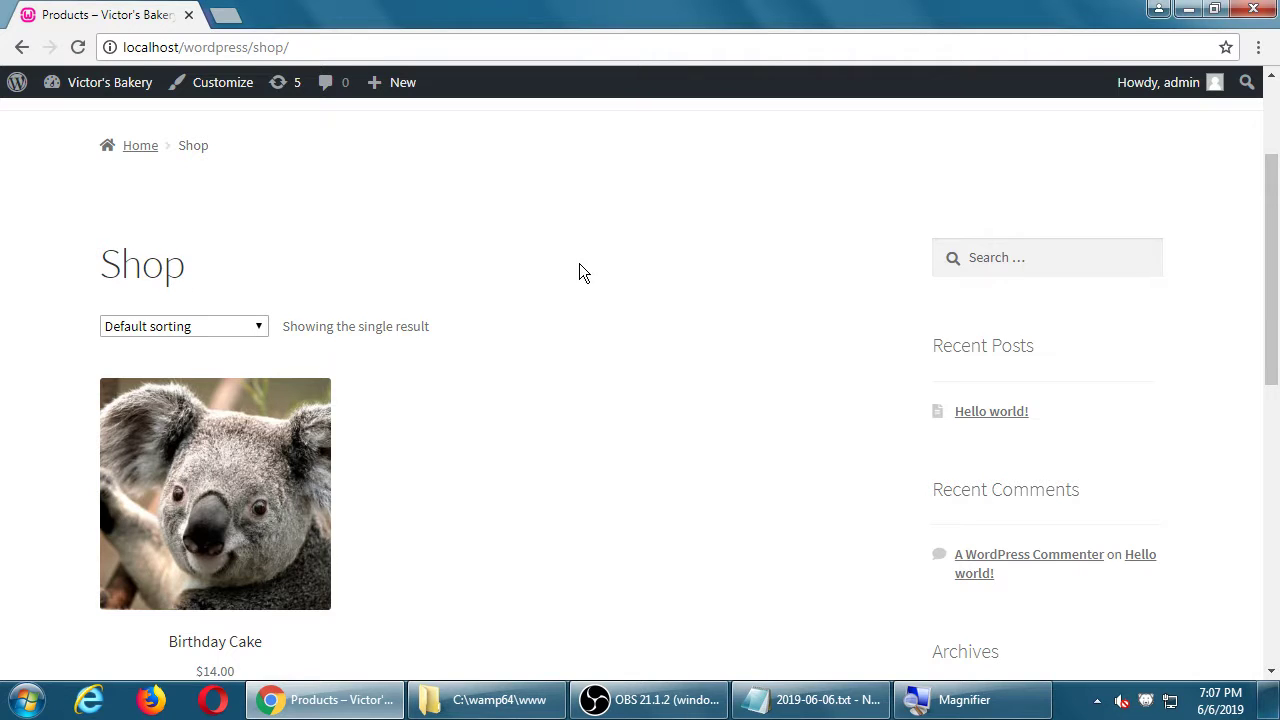
scroll(500, 262, "down", 2)
scroll(285, 515, "down", 2)
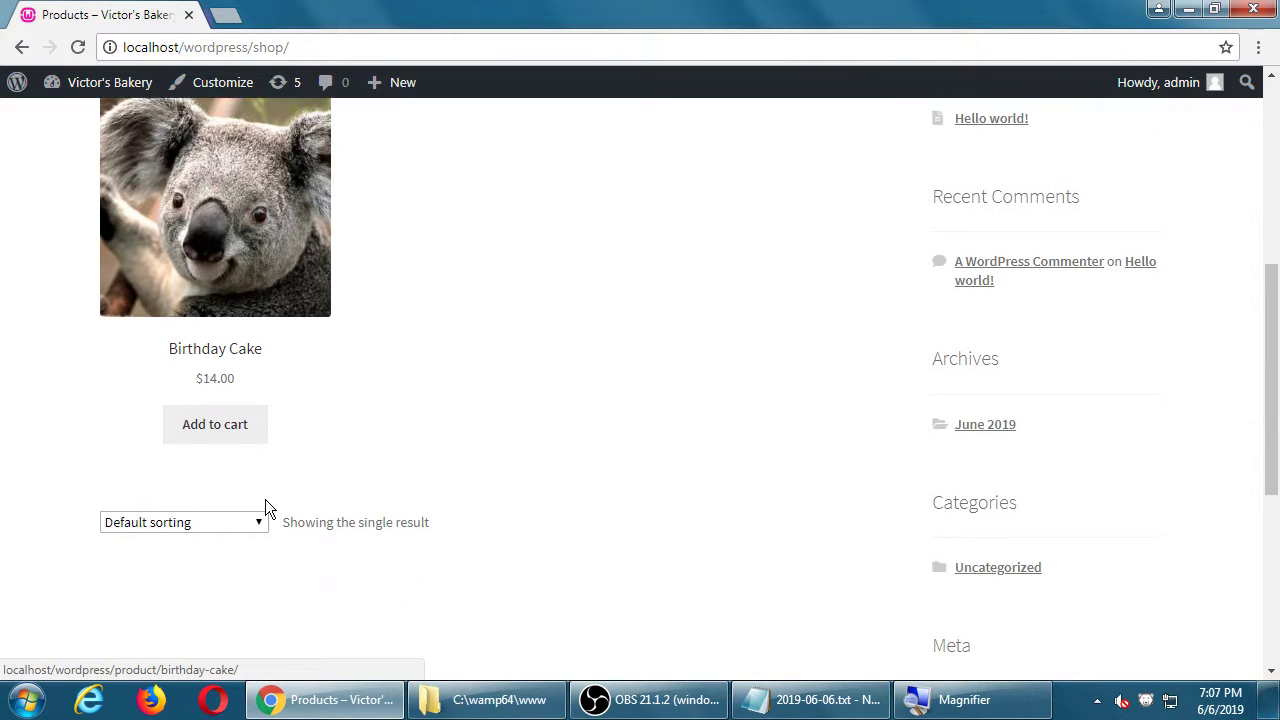
scroll(226, 424, "up", 1)
Step: Open the Birthday Cake product page from Shop, return to the listing, then reopen it
left_click(226, 272)
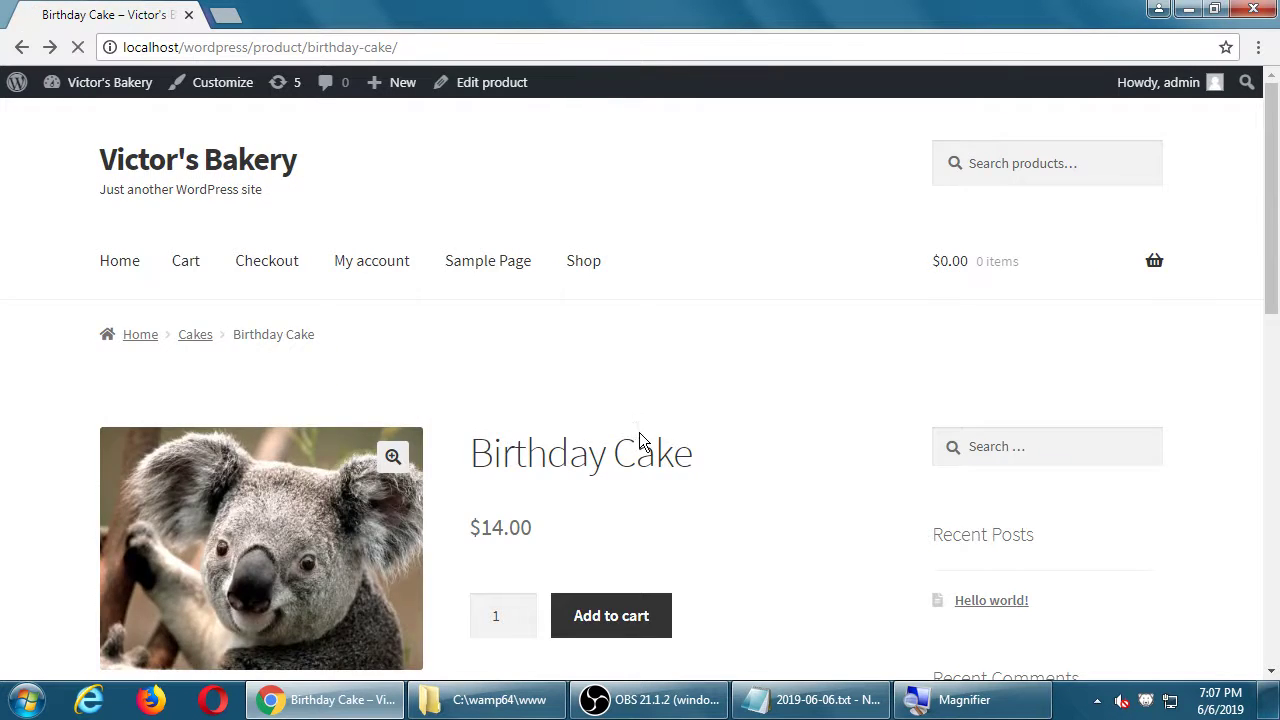
key("alt+Left")
scroll(503, 190, "up", 3)
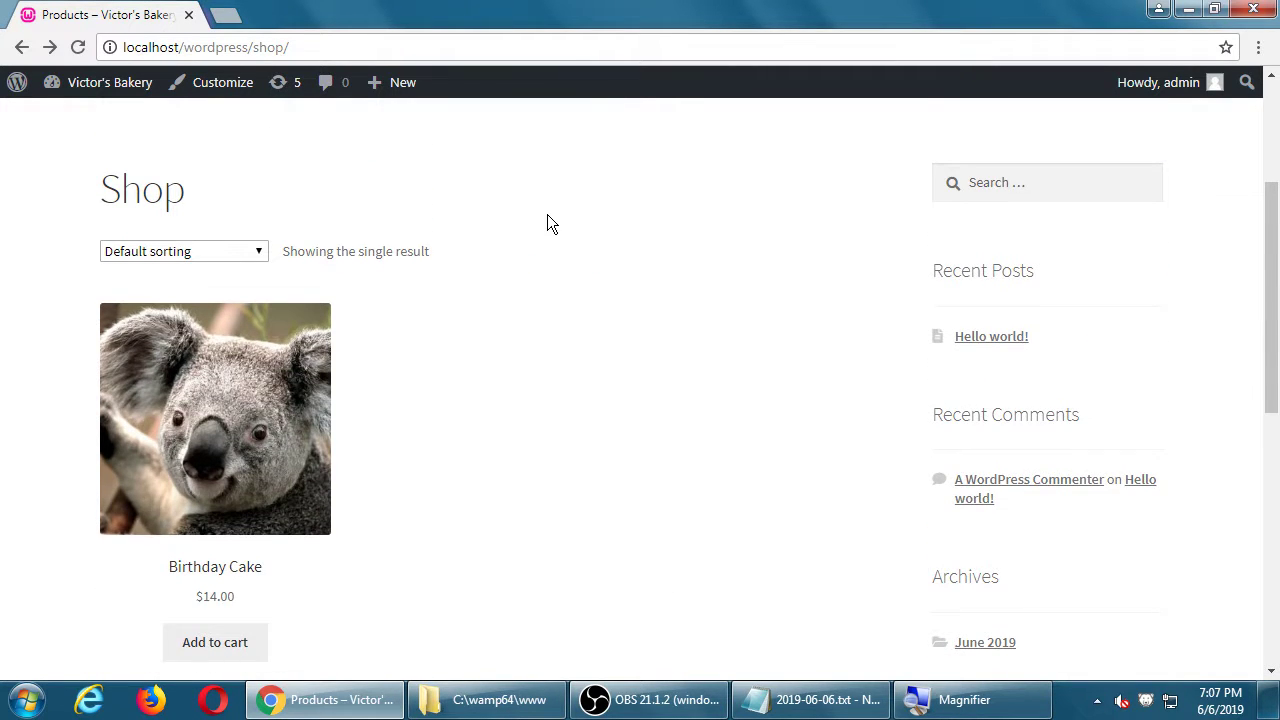
scroll(574, 194, "down", 3)
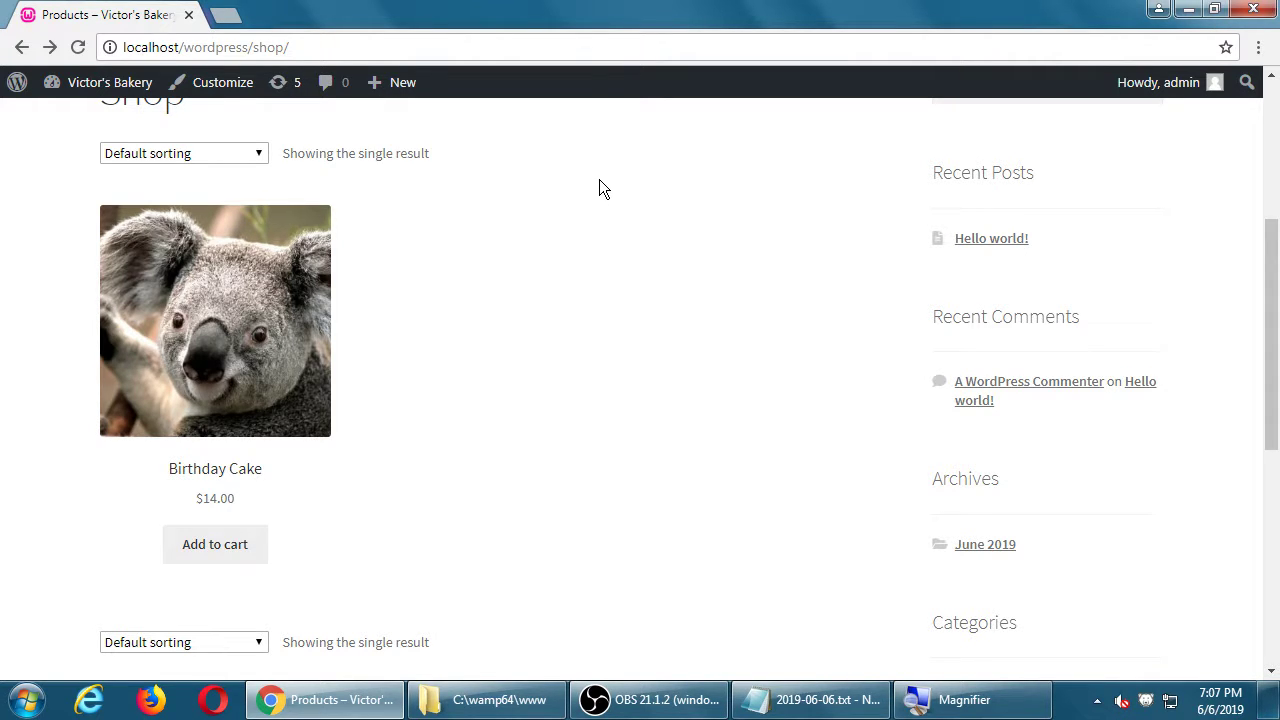
left_click(209, 271)
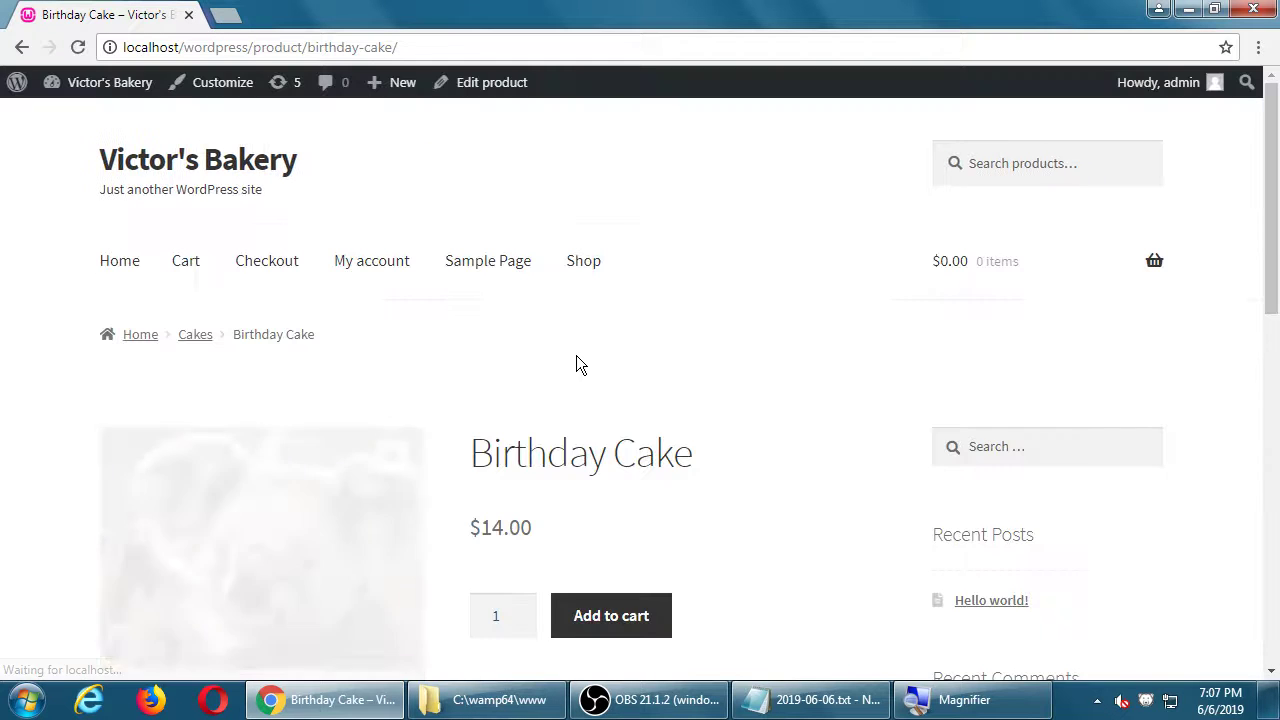
scroll(602, 352, "down", 1)
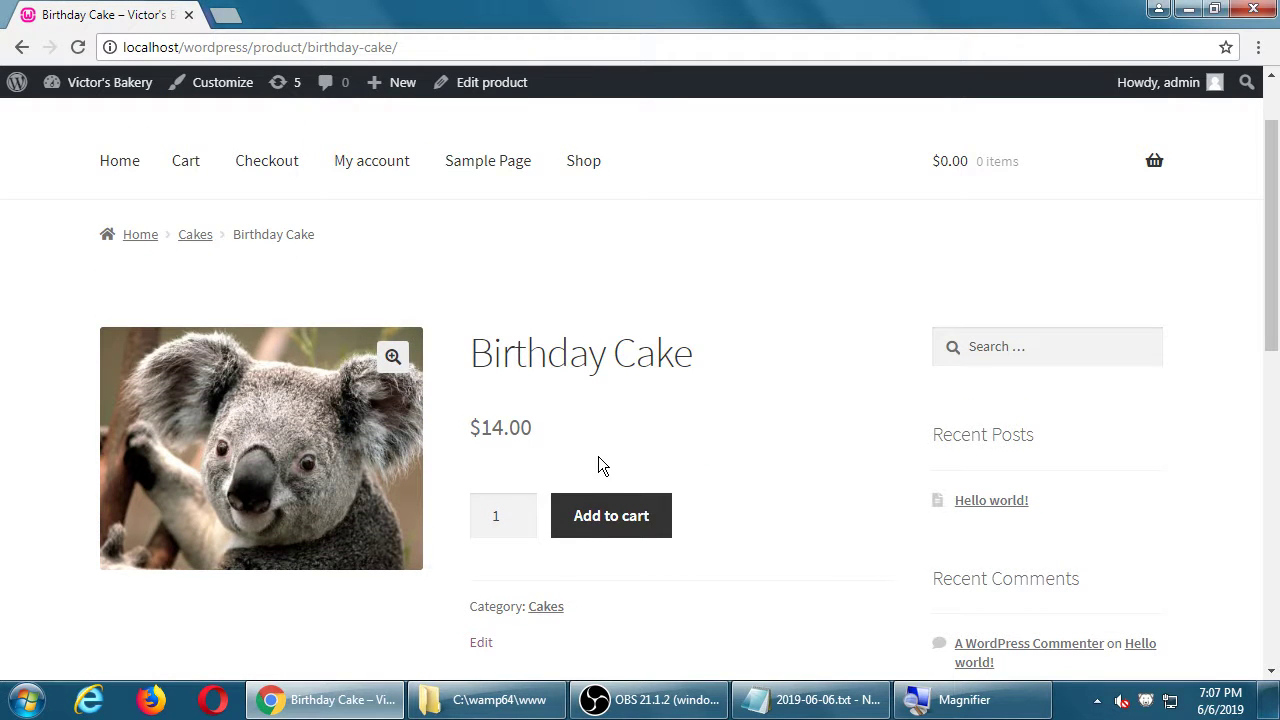
scroll(598, 457, "down", 3)
left_click_drag(449, 538, 530, 645)
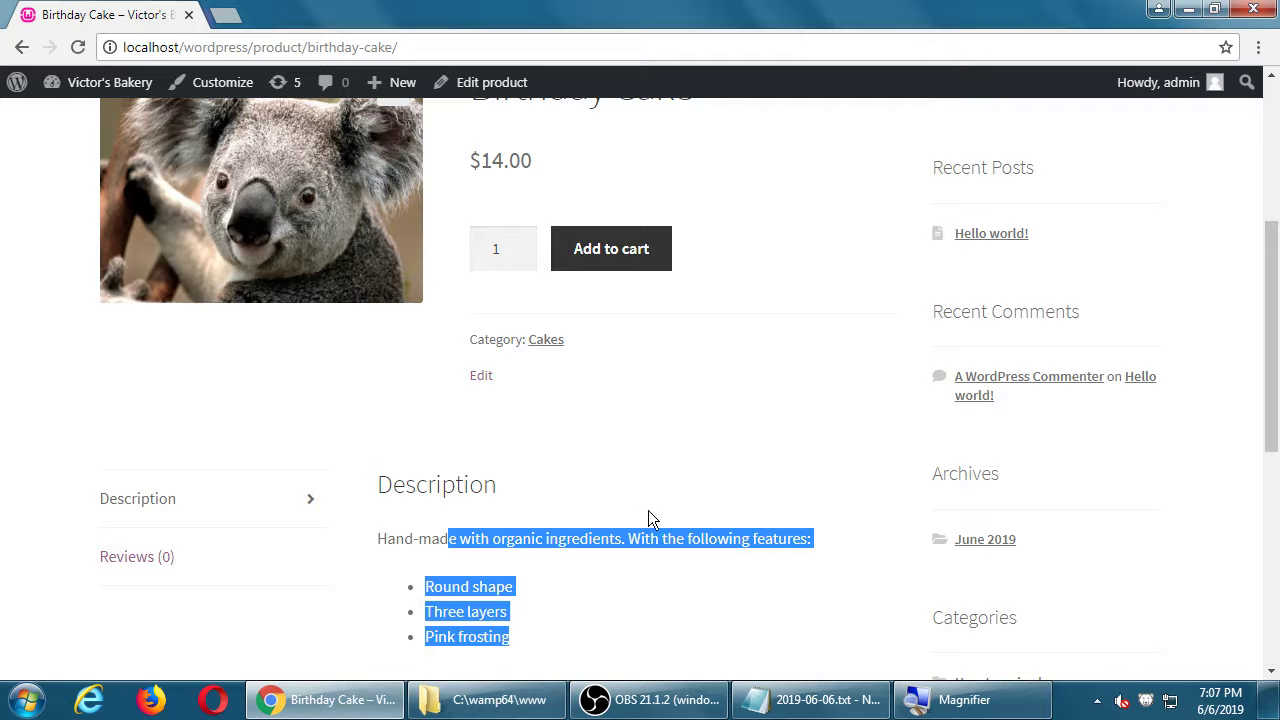
scroll(649, 512, "up", 4)
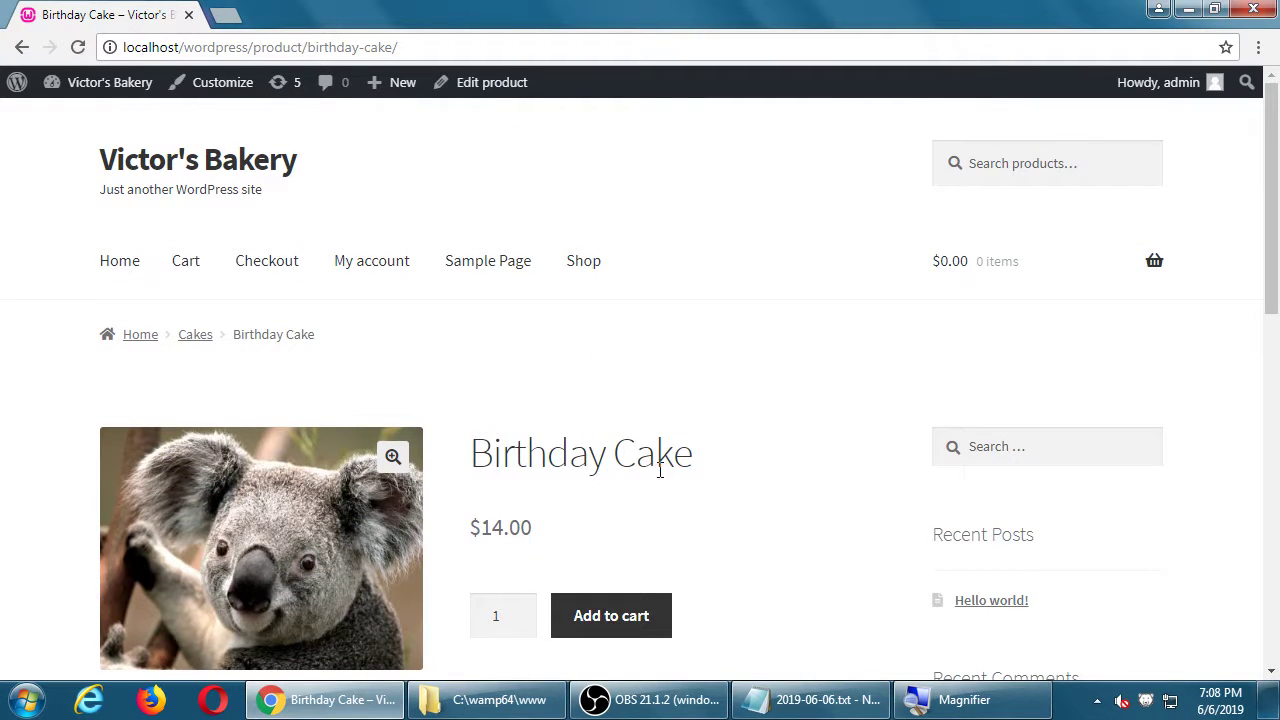
left_click(586, 270)
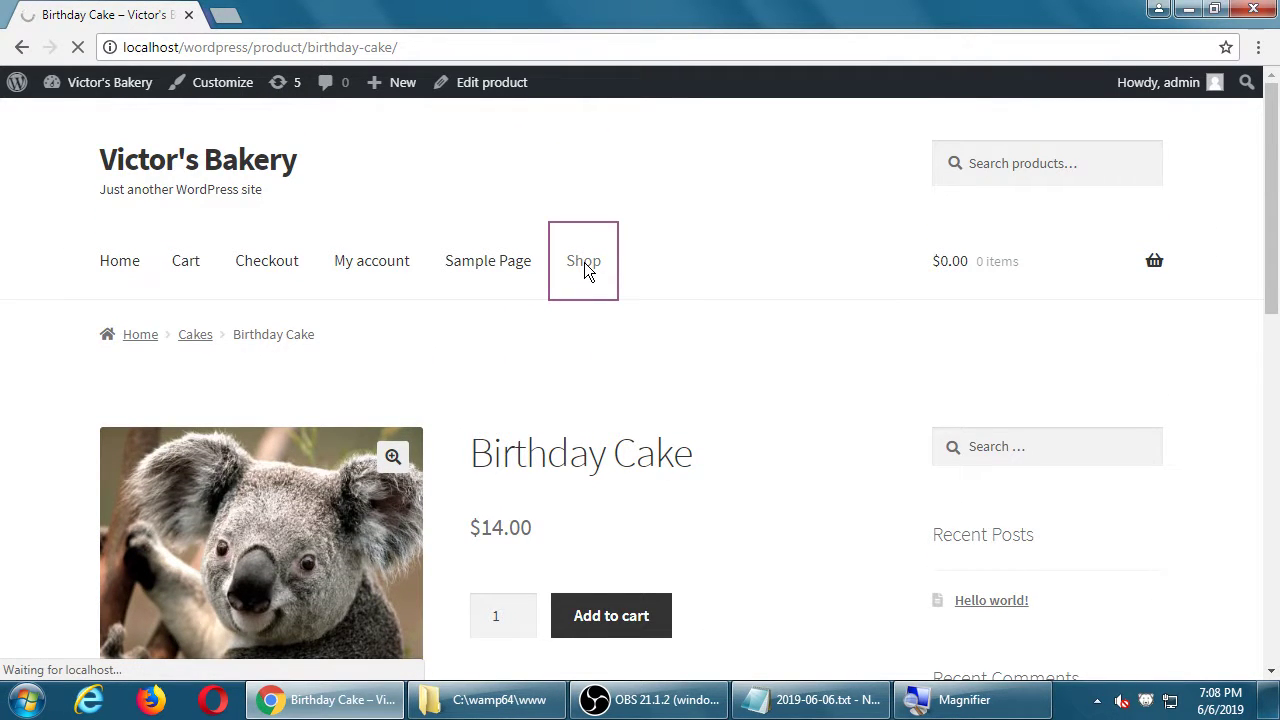